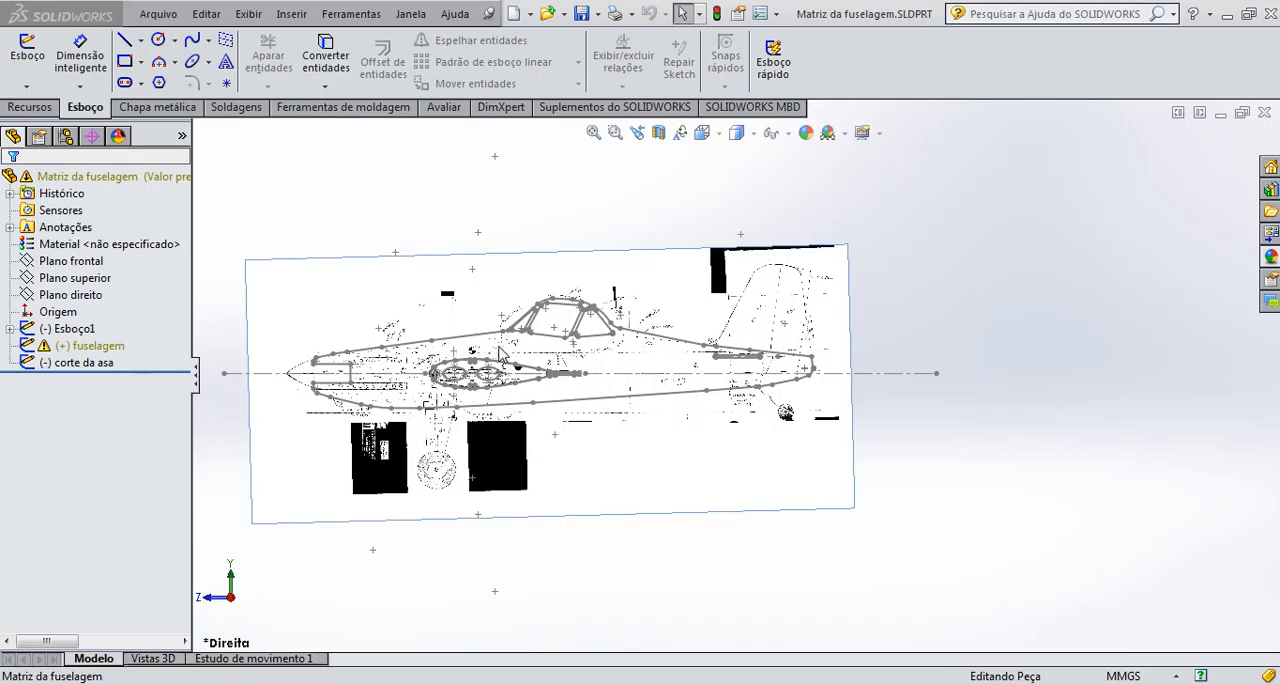
# Suppress the reference sketch picture under Esboço1 and close the resulting error report
pyautogui.click(1010, 231)
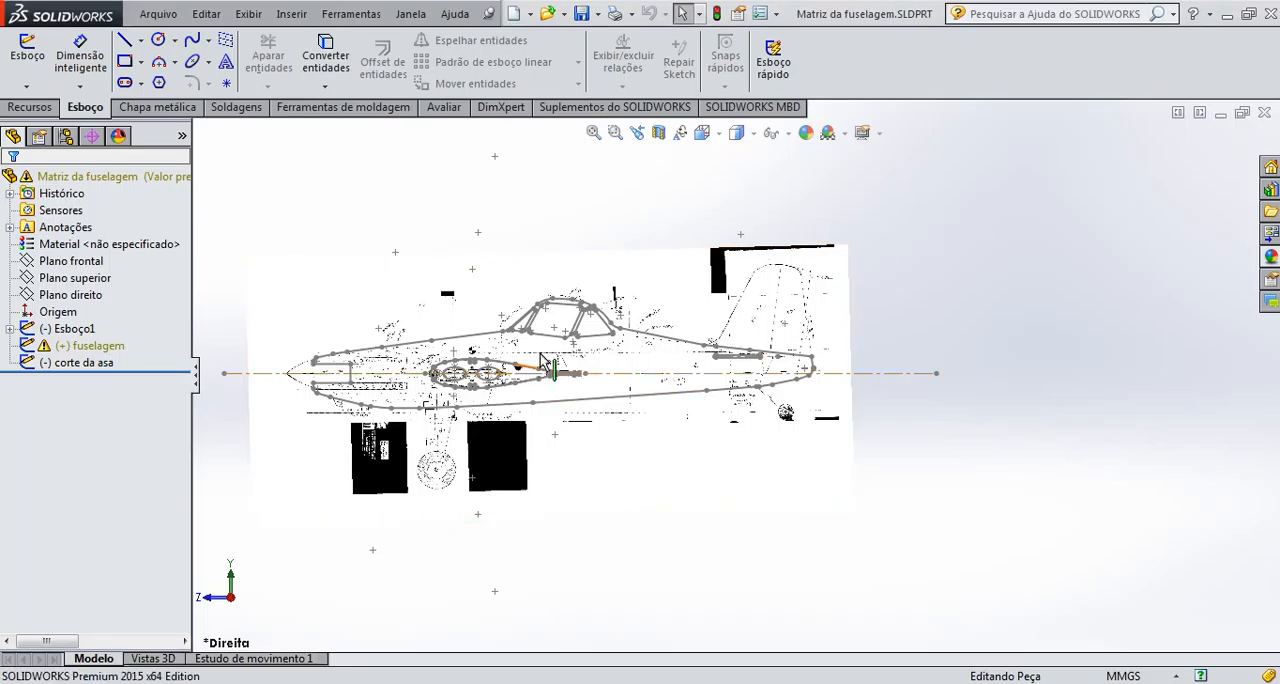
pyautogui.scroll(6, 560, 365)
pyautogui.scroll(-12, 640, 368)
pyautogui.scroll(-10, 714, 333)
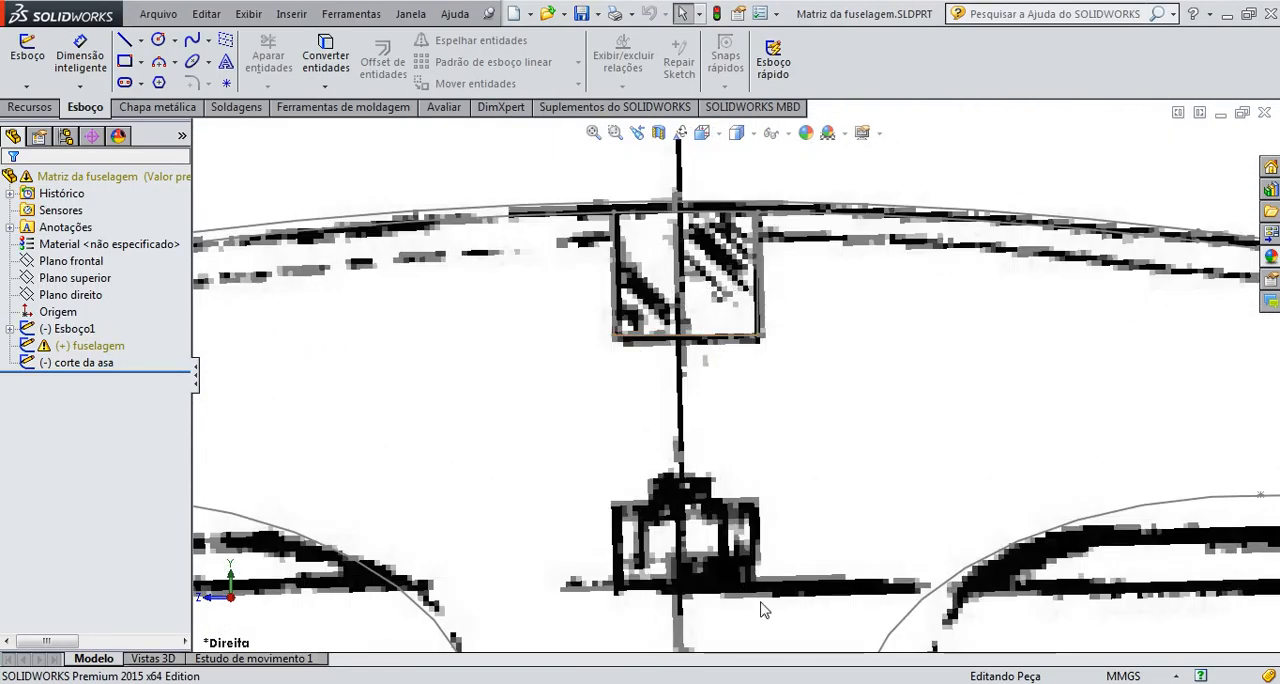
pyautogui.scroll(10, 743, 572)
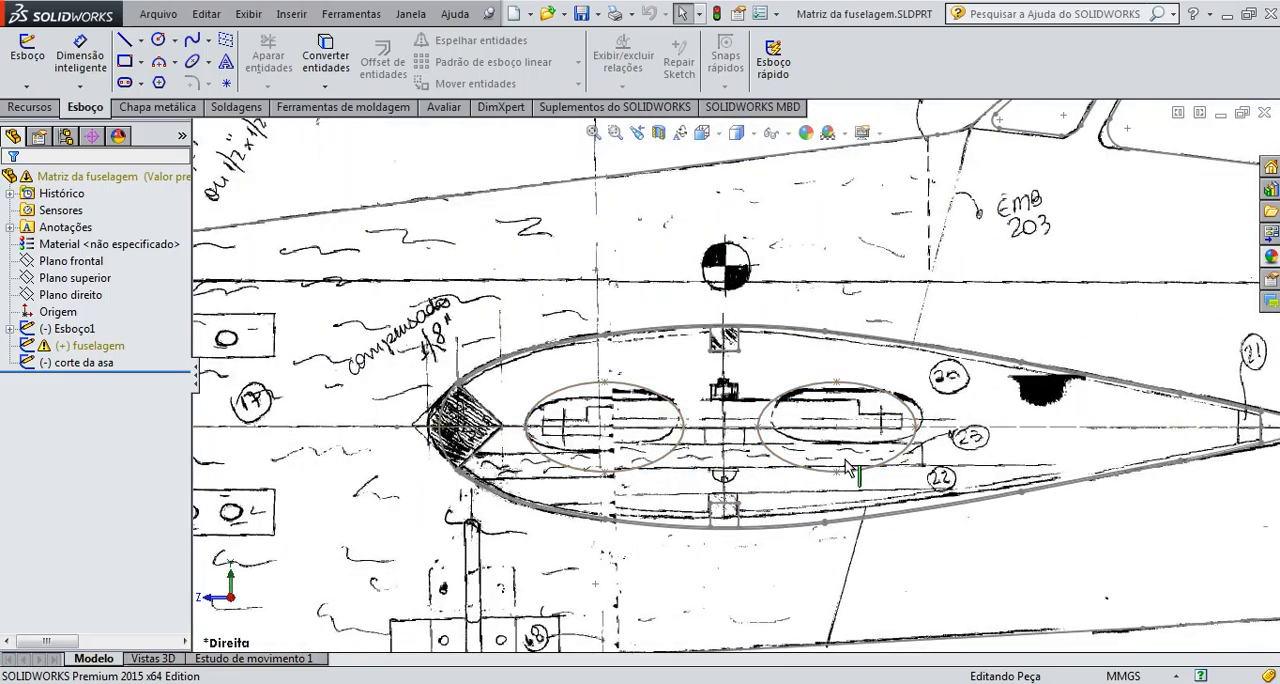
pyautogui.scroll(8, 775, 410)
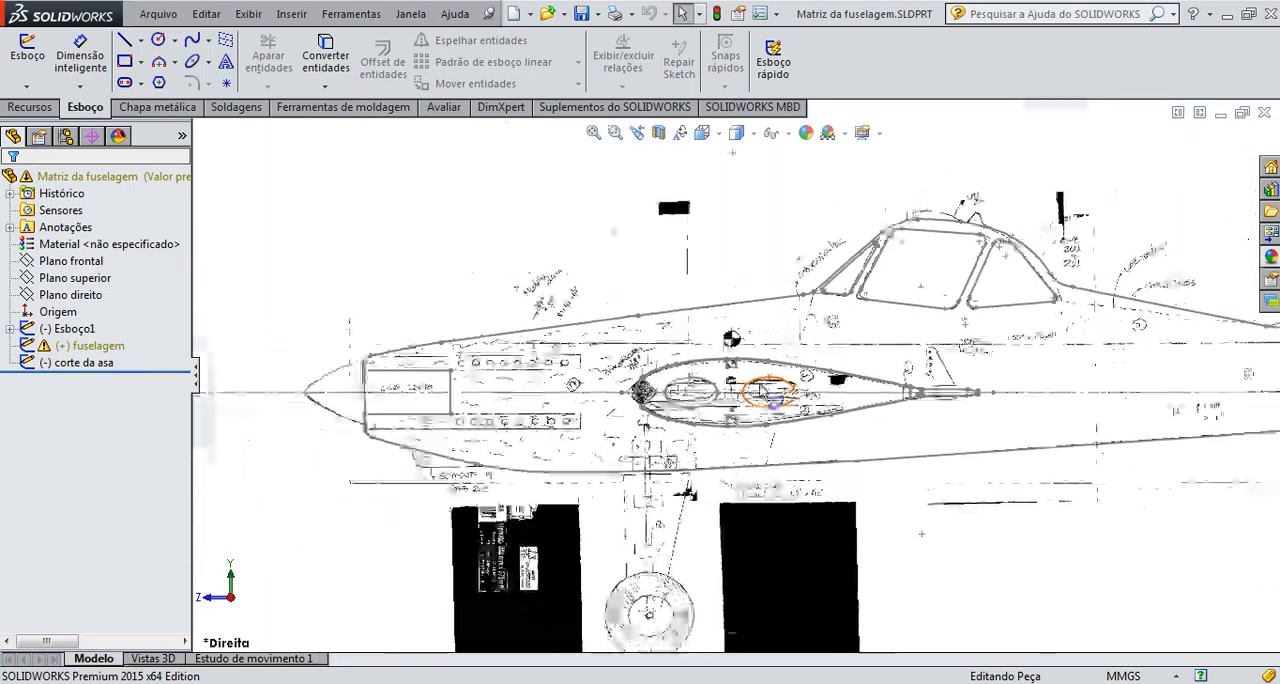
pyautogui.click(10, 329)
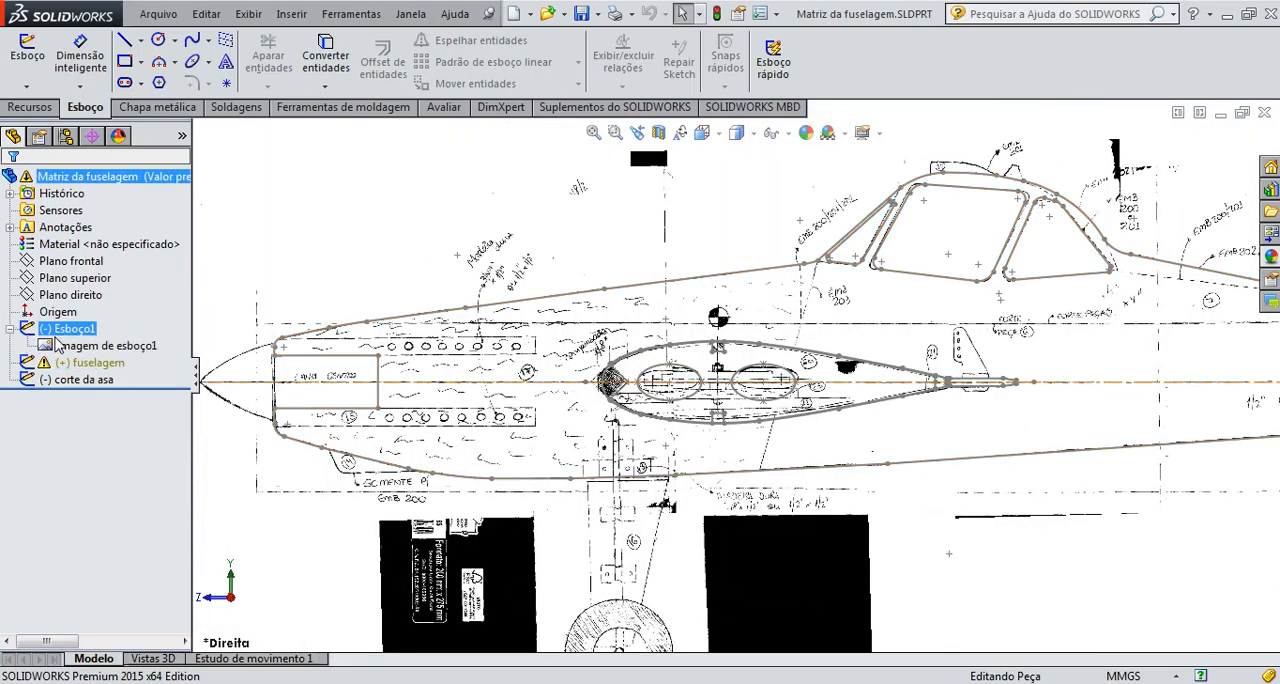
pyautogui.click(100, 347)
pyautogui.rightClick(98, 356)
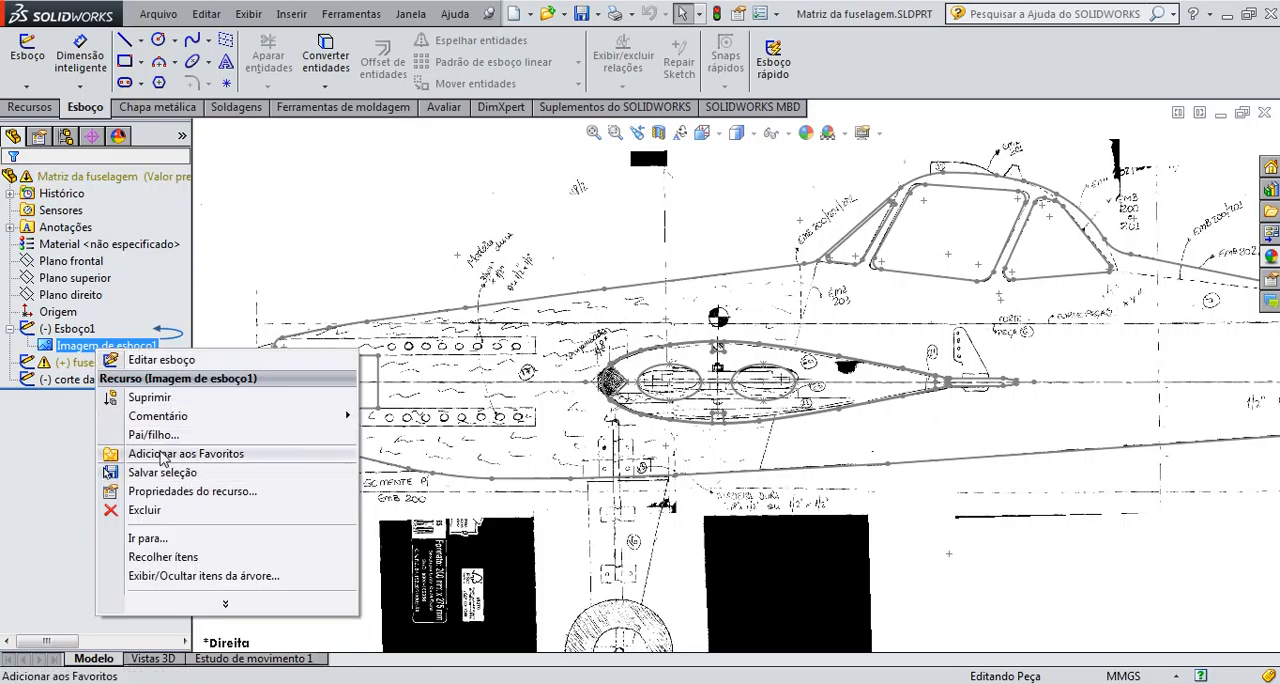
pyautogui.click(145, 397)
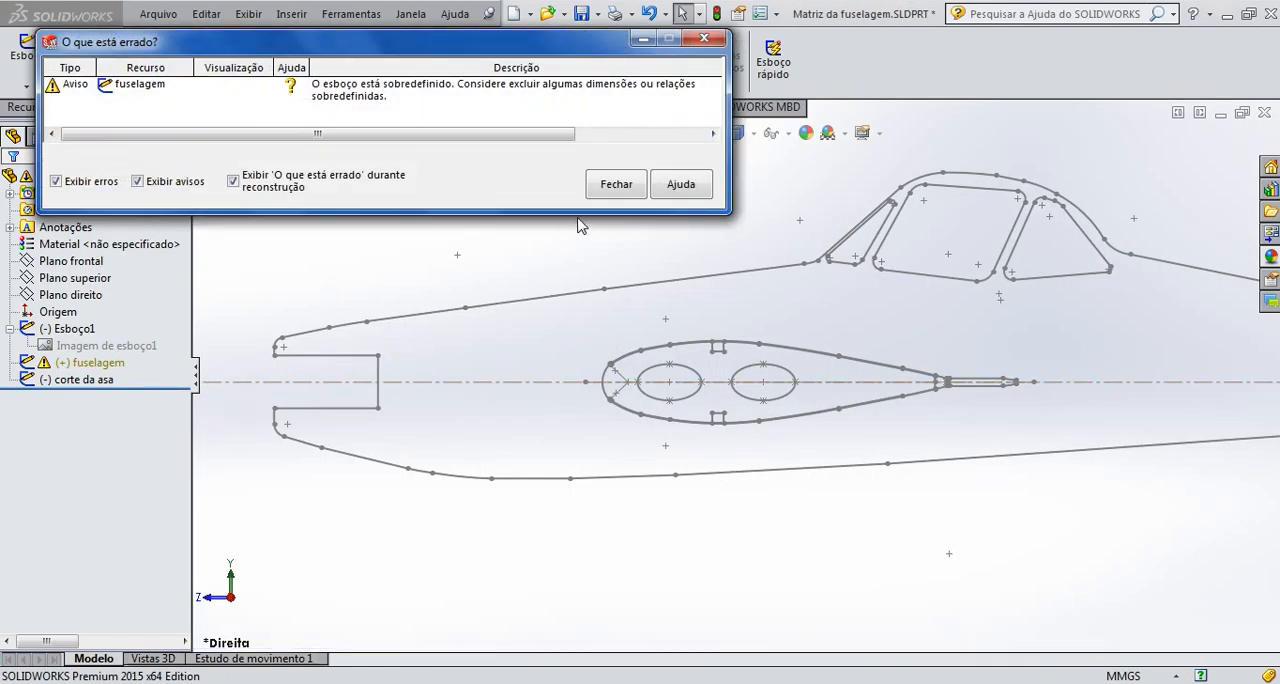
pyautogui.click(600, 190)
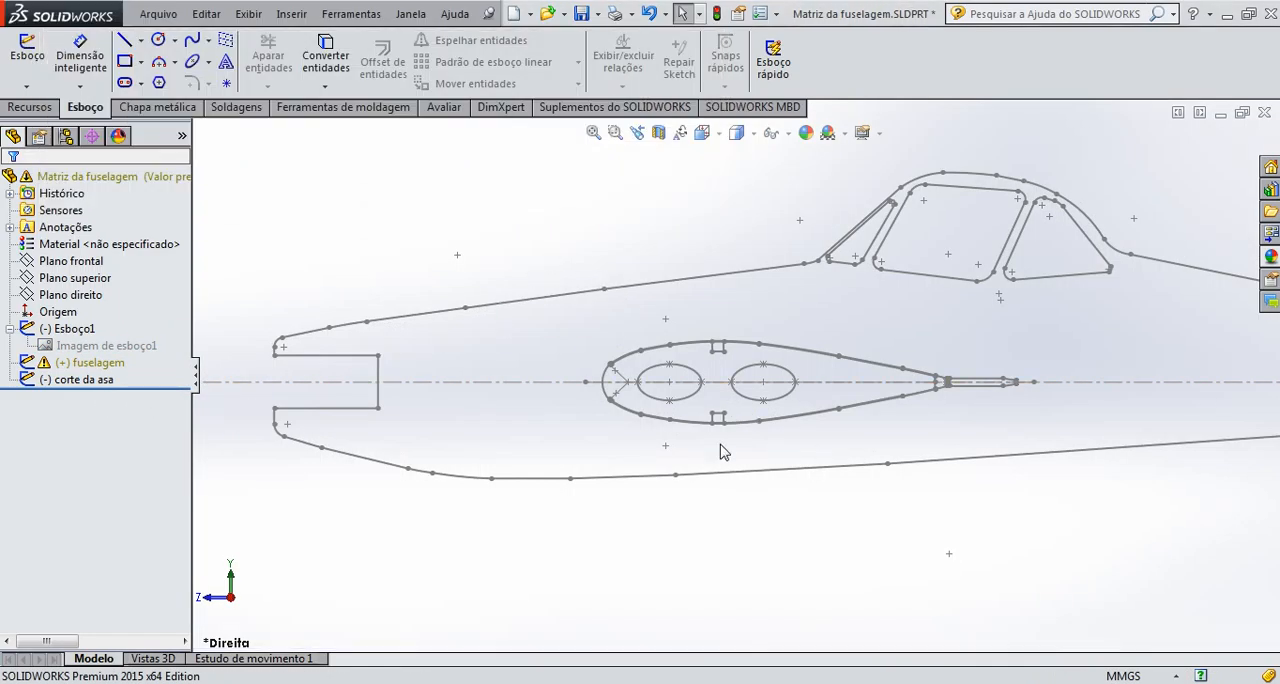
# Delete the fuselagem sketch from the part
pyautogui.click(516, 309)
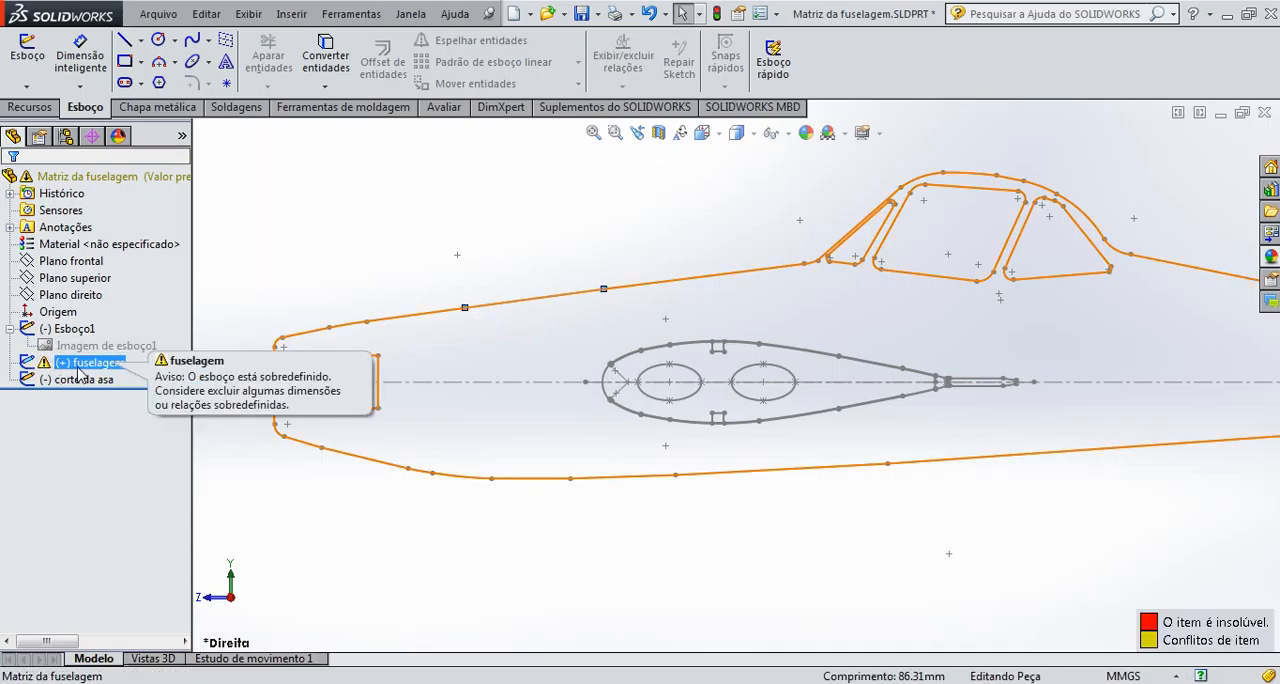
pyautogui.press('Delete')
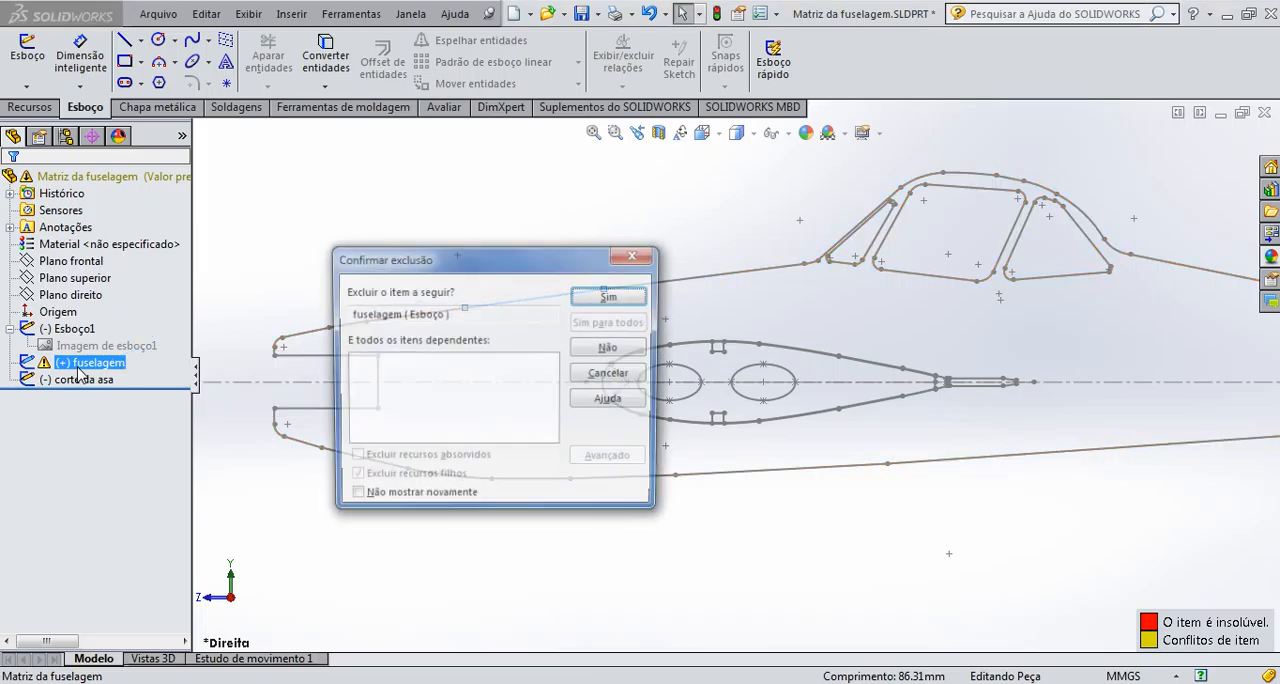
pyautogui.click(593, 299)
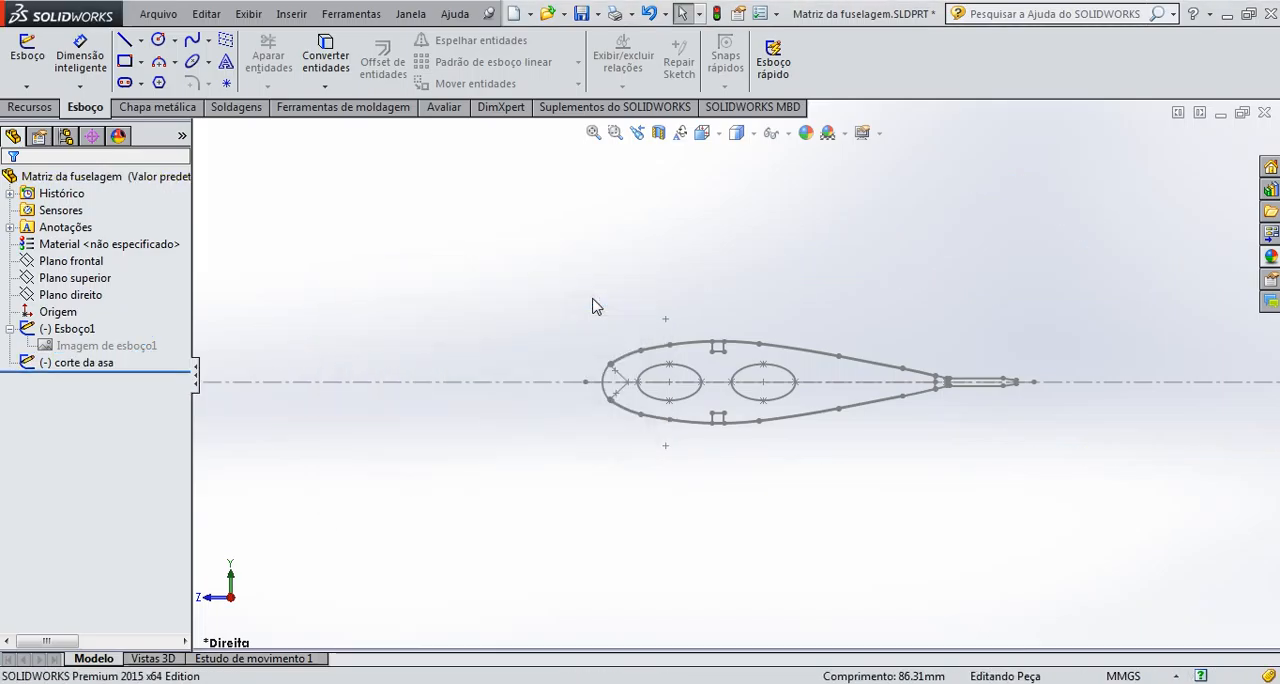
# Open the corte da asa sketch for editing and delete the front ellipse with the adjacent leading-edge lines and lower arcs
pyautogui.rightClick(810, 350)
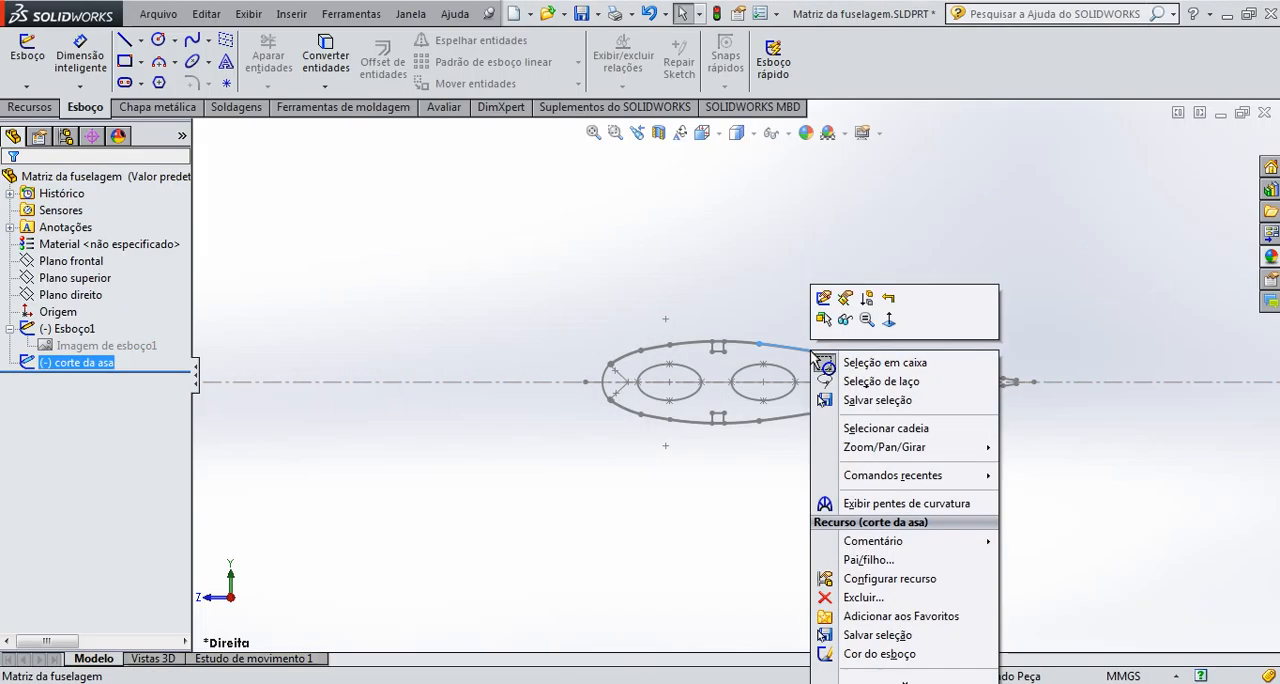
pyautogui.click(826, 304)
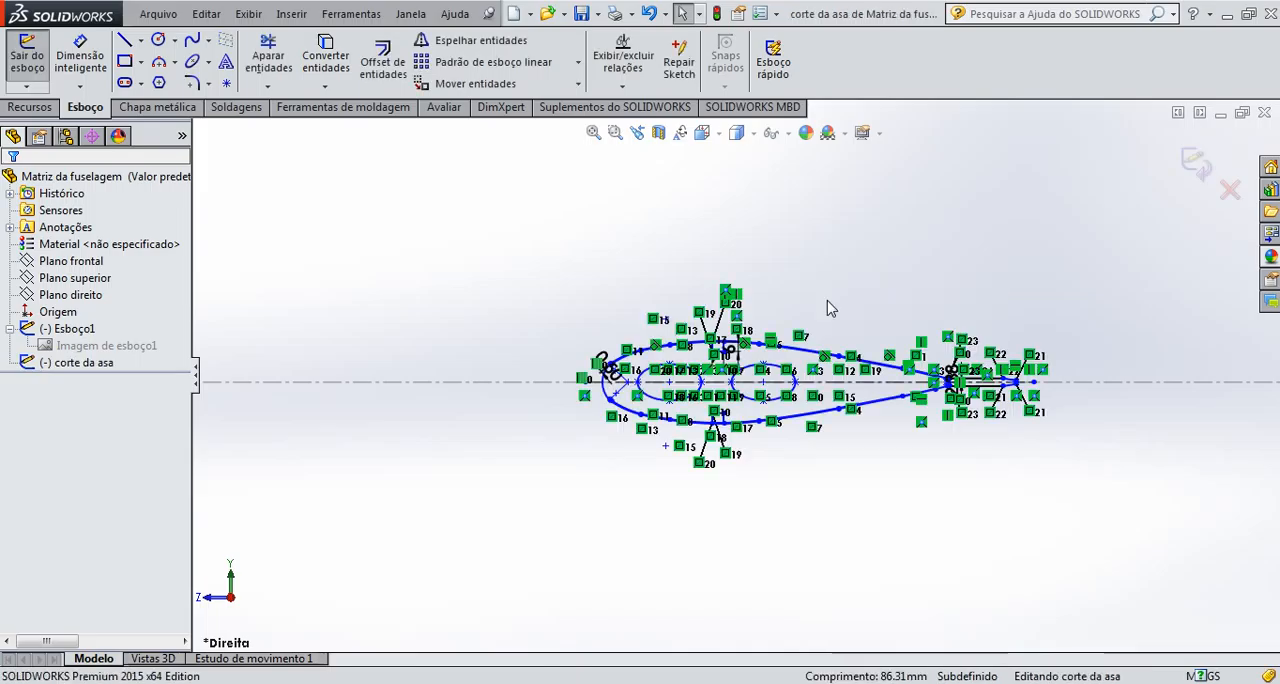
pyautogui.scroll(-6, 596, 362)
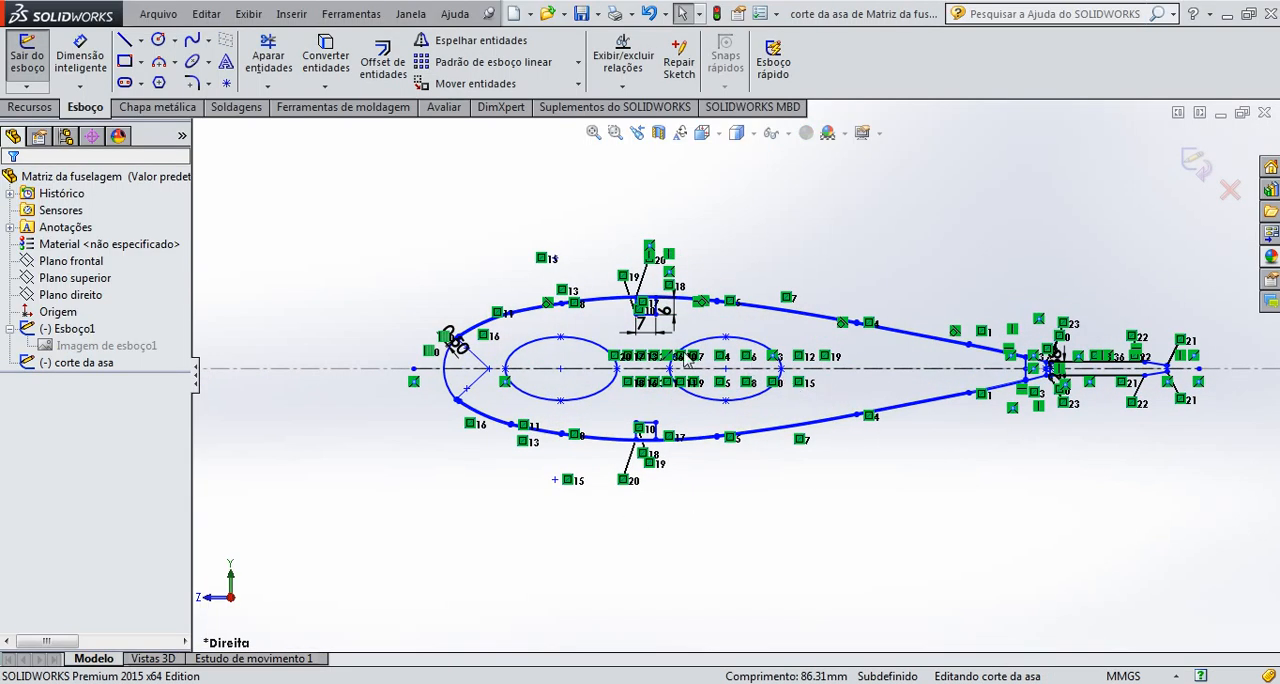
pyautogui.scroll(-2, 597, 350)
pyautogui.scroll(1, 738, 504)
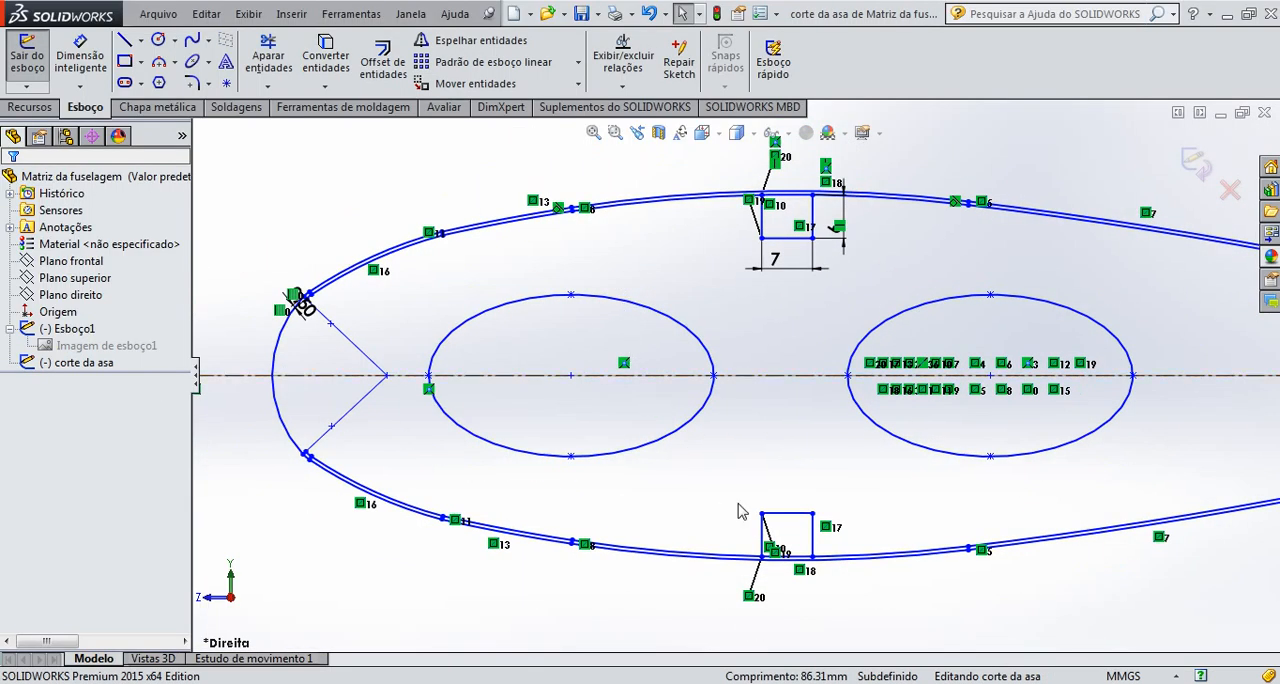
pyautogui.moveTo(710, 492); pyautogui.dragTo(357, 360)
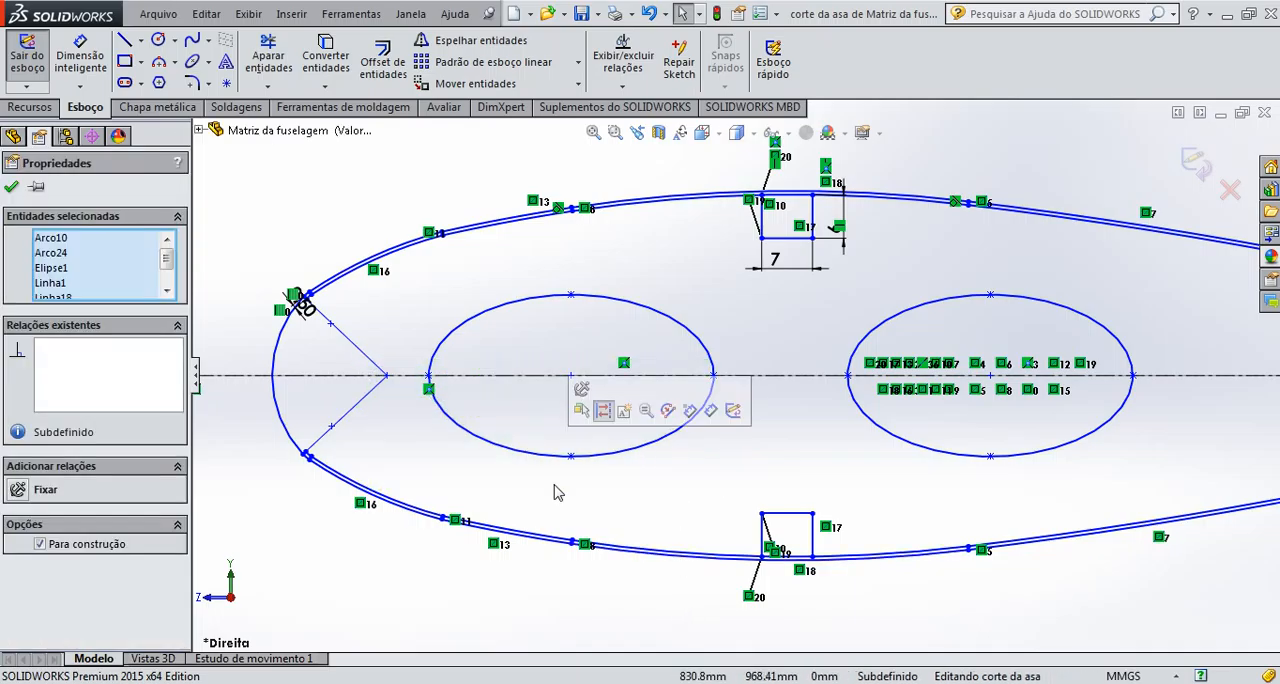
pyautogui.press('Delete')
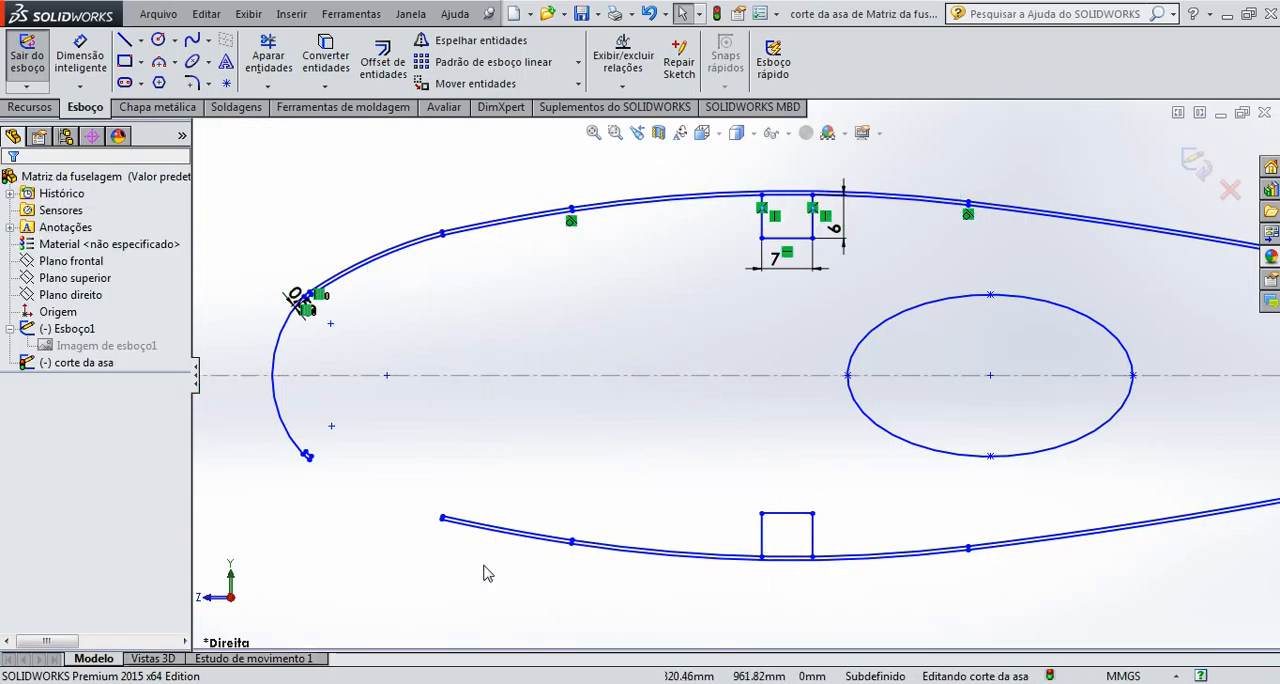
# Delete the pair of upper arcs near the airfoil's leading edge and the remaining rear ellipse
pyautogui.moveTo(428, 221); pyautogui.dragTo(282, 343)
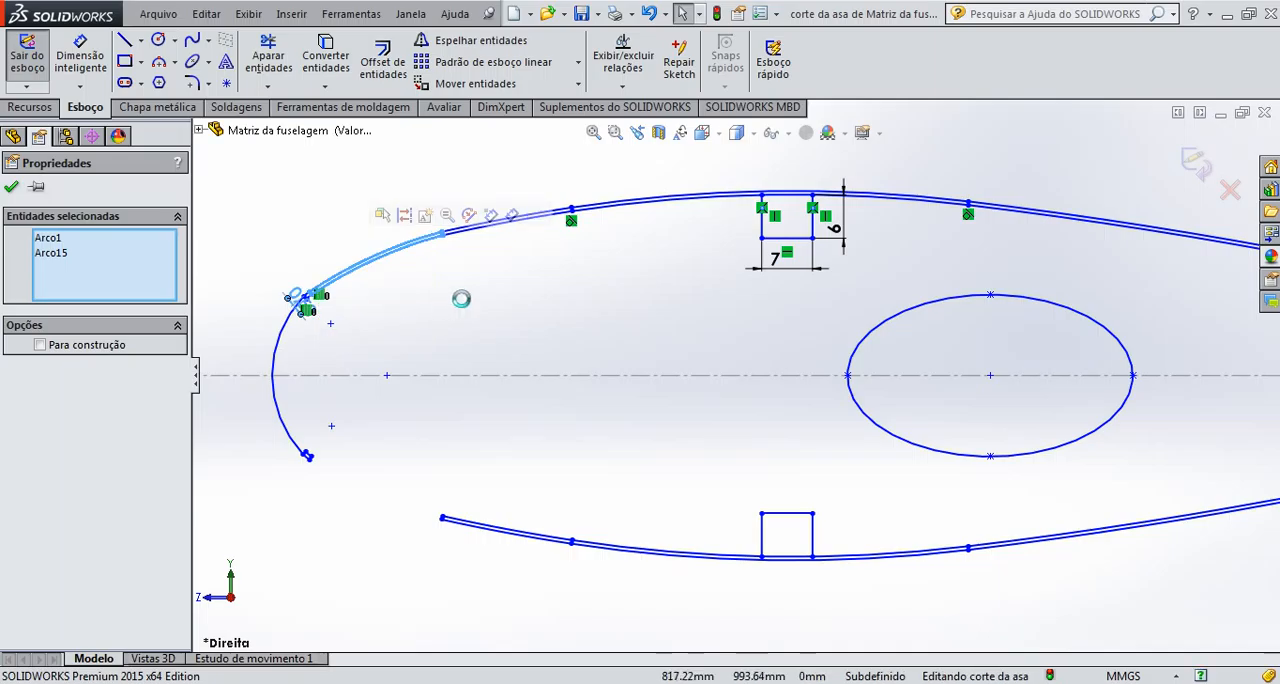
pyautogui.press('Delete')
pyautogui.moveTo(637, 282); pyautogui.dragTo(521, 181)
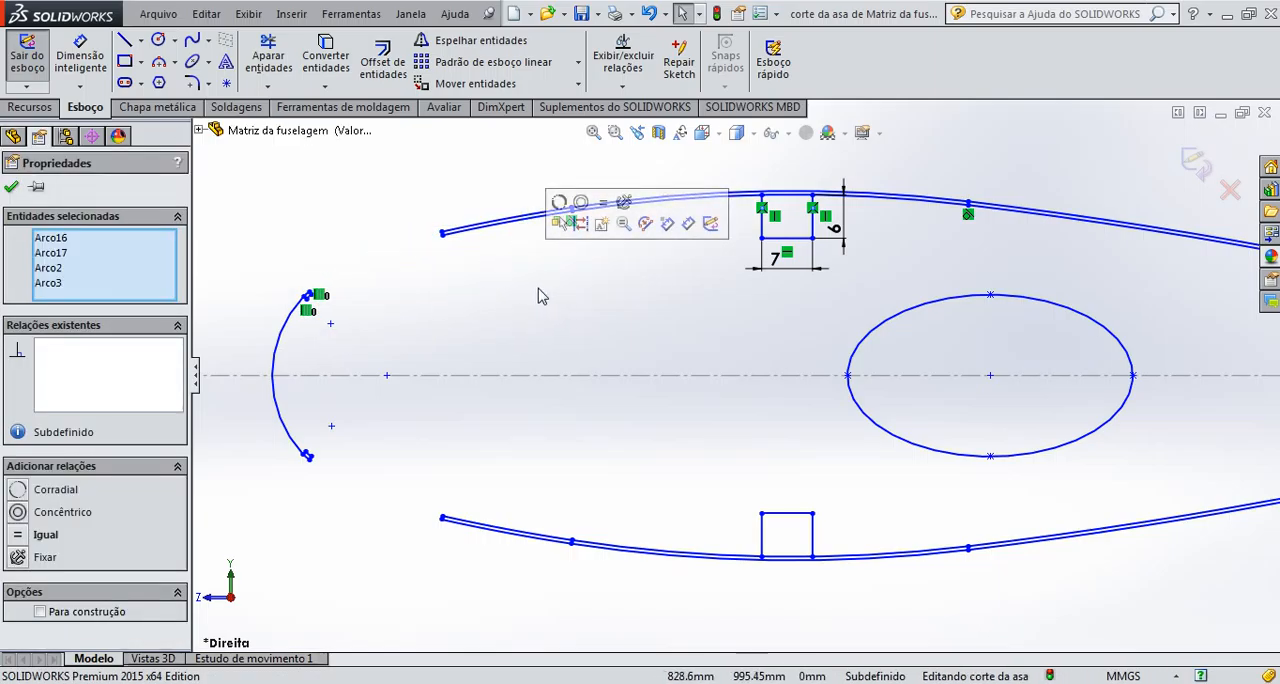
pyautogui.moveTo(1000, 496); pyautogui.dragTo(881, 411)
pyautogui.press('Delete')
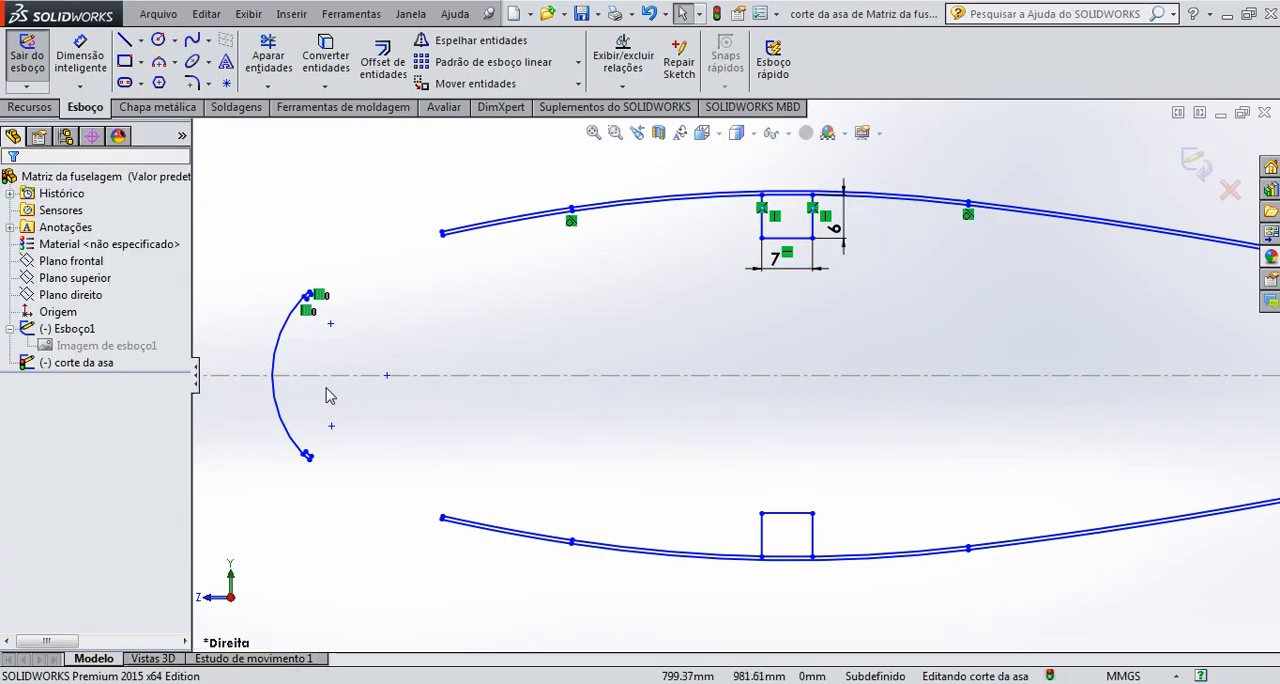
# Delete the airfoil's nose arc and the small leftover segments at its ends
pyautogui.moveTo(341, 358); pyautogui.dragTo(232, 270)
pyautogui.press('Delete')
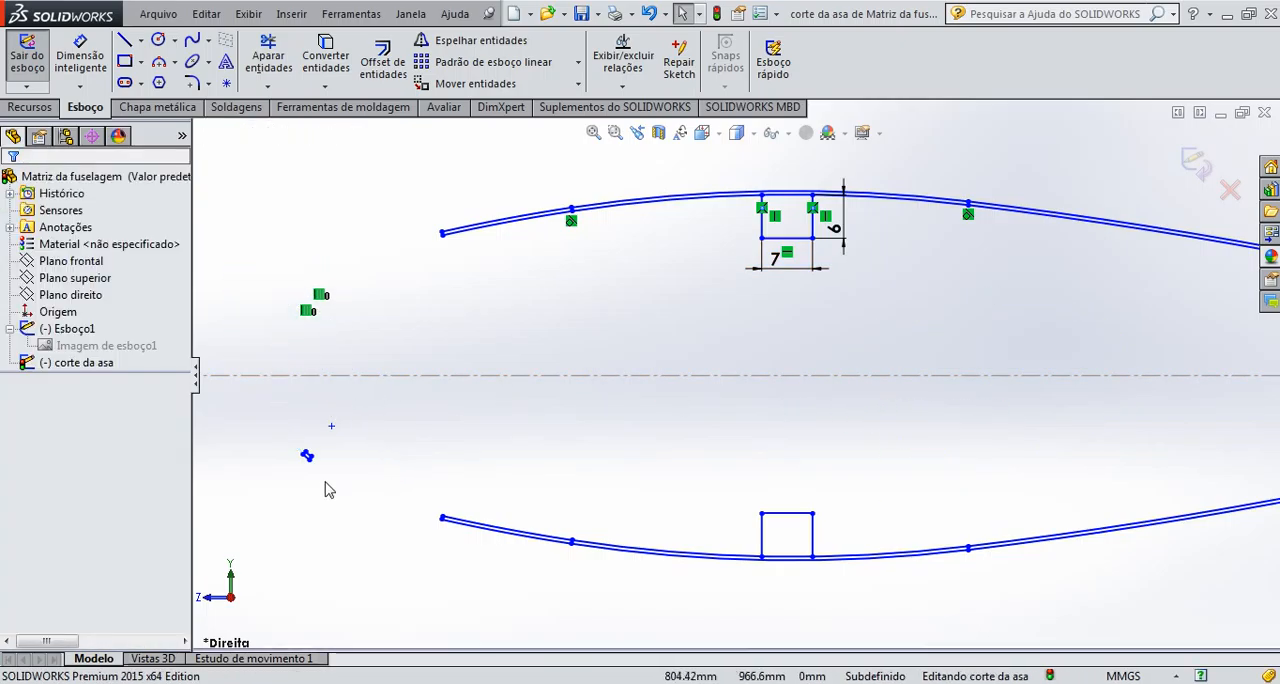
pyautogui.moveTo(364, 498); pyautogui.dragTo(246, 416)
pyautogui.press('Delete')
# Delete the rear part of the airfoil outline behind the spar rectangles, including the trailing-edge geometry
pyautogui.scroll(2, 440, 460)
pyautogui.scroll(-8, 377, 347)
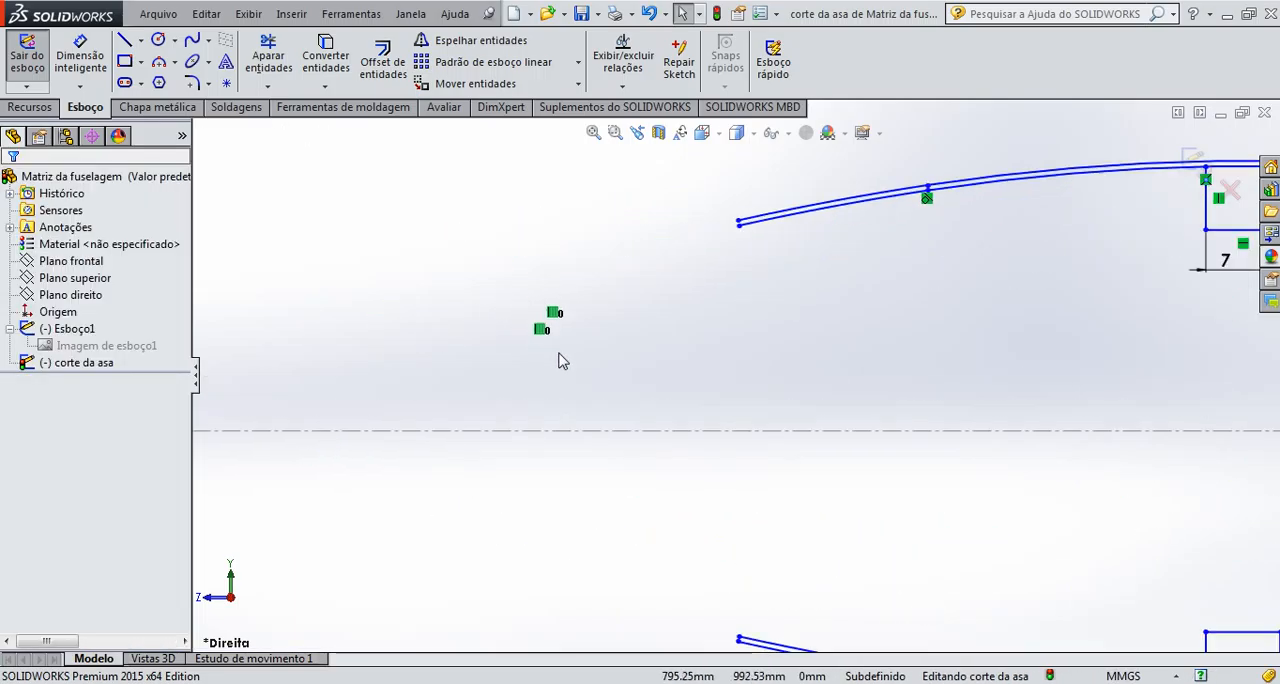
pyautogui.scroll(5, 797, 452)
pyautogui.scroll(8, 1103, 546)
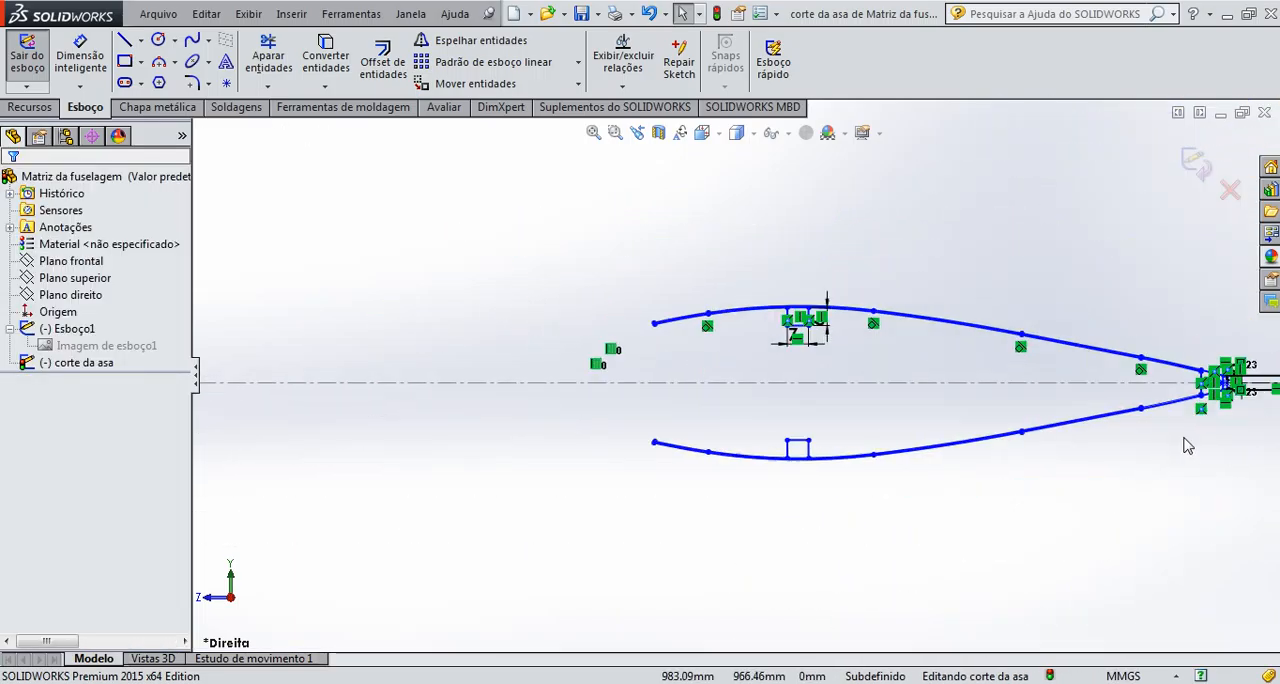
pyautogui.moveTo(1156, 498); pyautogui.dragTo(692, 236)
pyautogui.press('Delete')
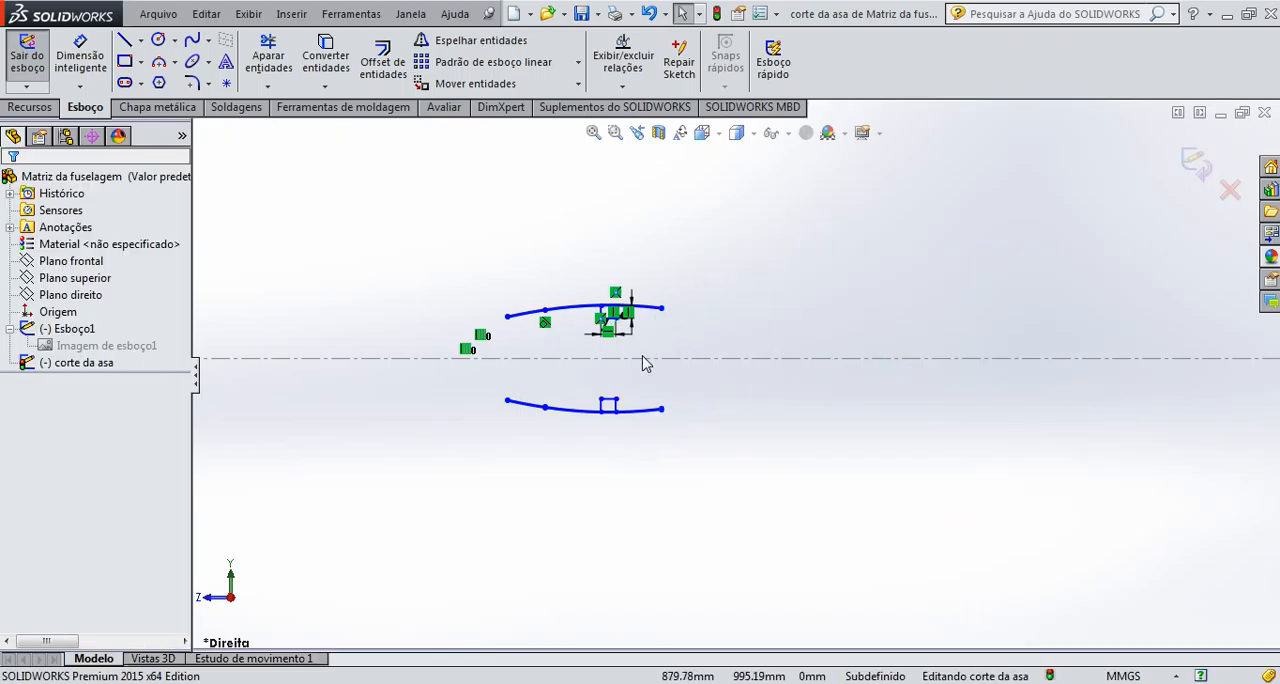
# Trim away the lower skin curves around the lower spar rectangle, keeping only the closed rectangle
pyautogui.scroll(-10, 609, 463)
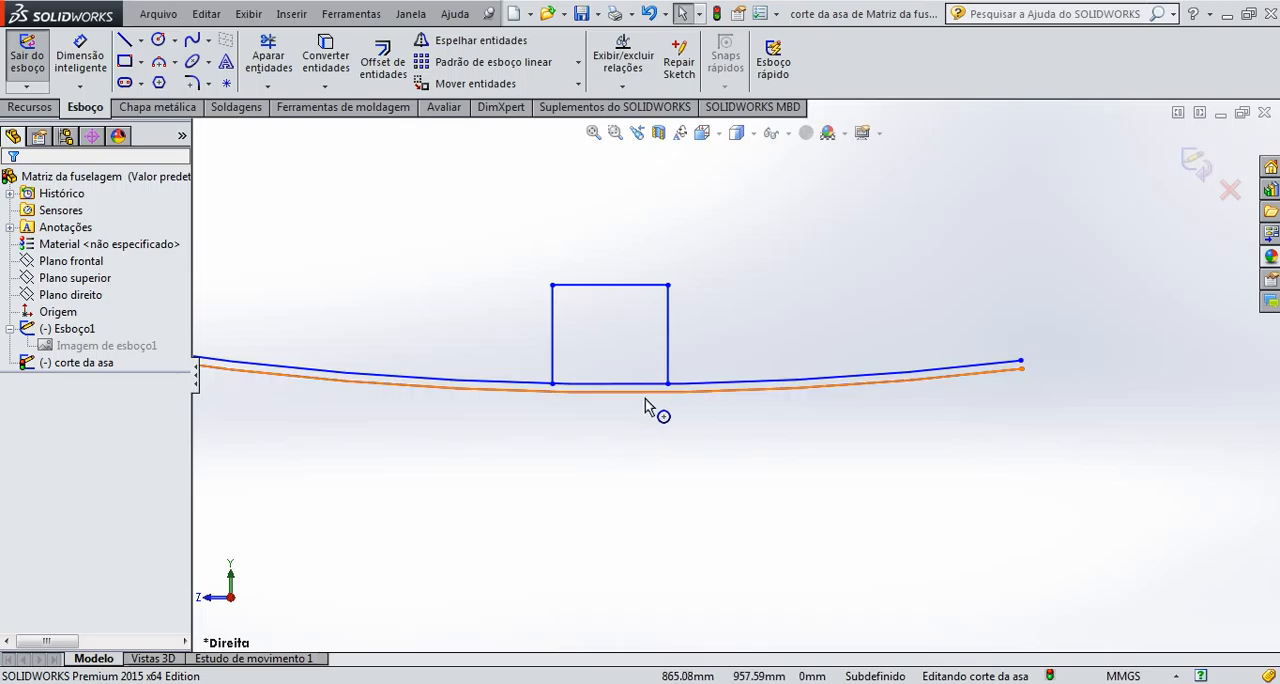
pyautogui.click(268, 58)
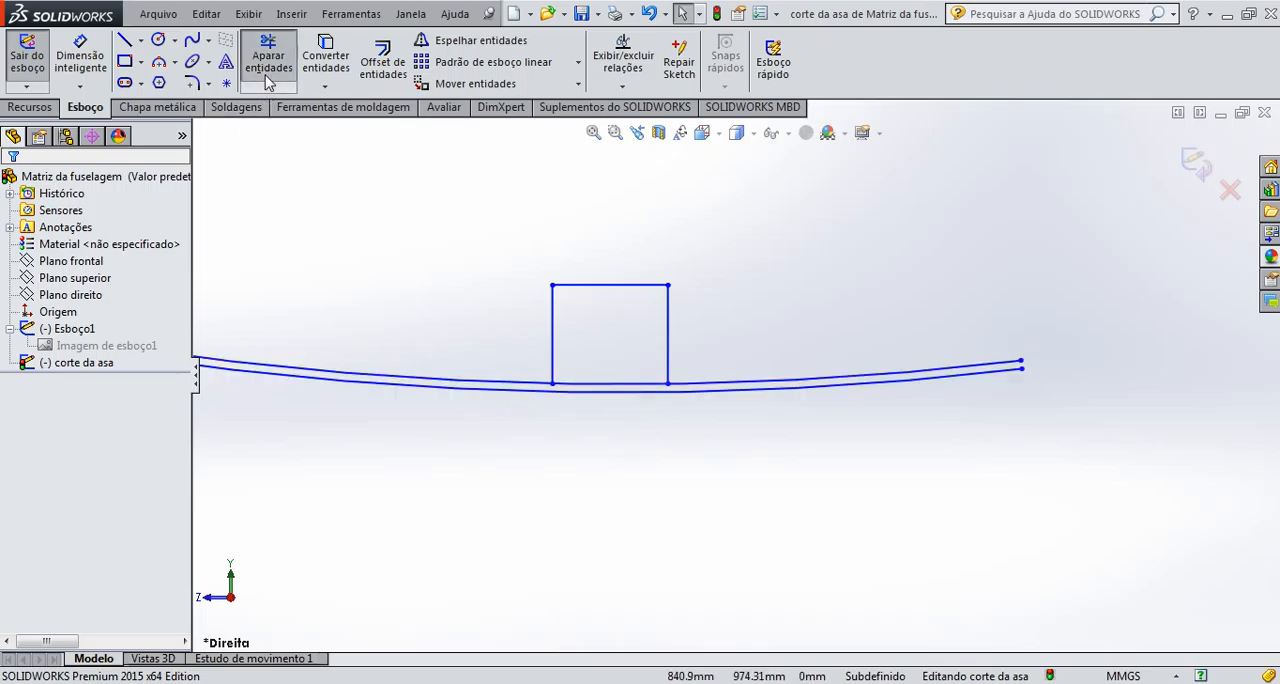
pyautogui.moveTo(418, 292)
pyautogui.mouseDown()
pyautogui.moveTo(531, 503)
pyautogui.moveTo(826, 348)
pyautogui.moveTo(837, 366)
pyautogui.mouseUp()
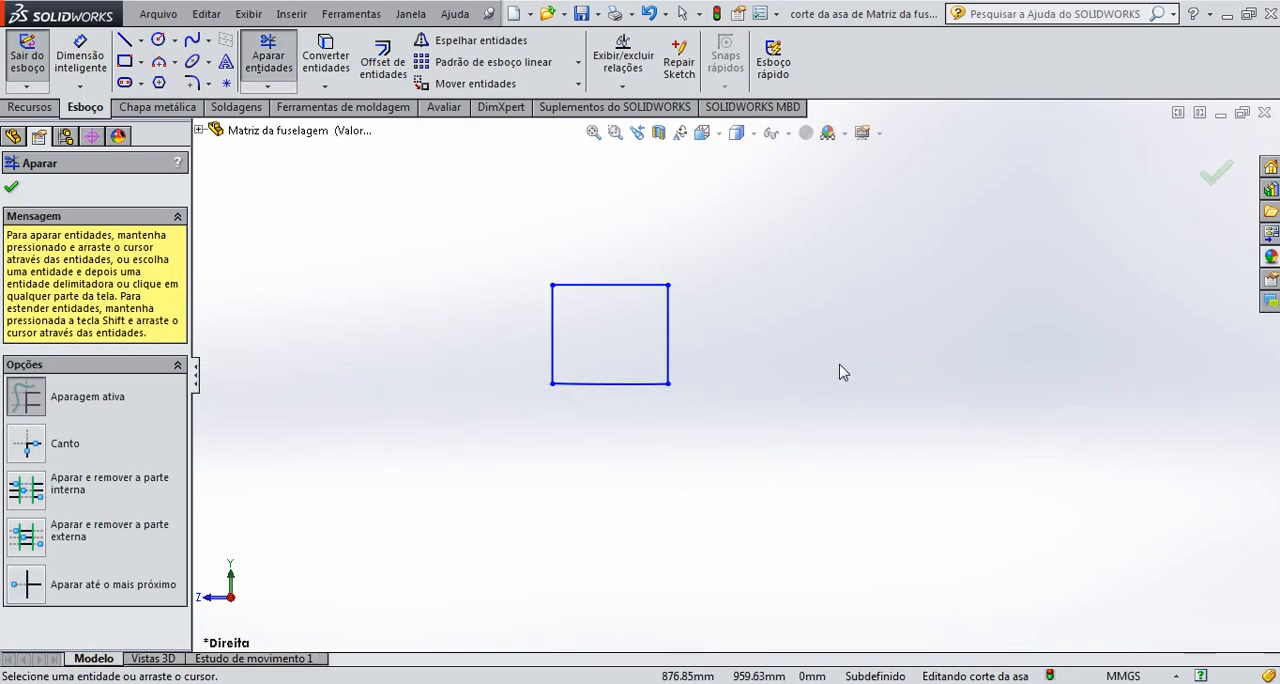
# Trim the upper skin curves around the 7 by 6 mm spar rectangle, keeping only its closed outline
pyautogui.scroll(5, 837, 366)
pyautogui.scroll(-3, 727, 253)
pyautogui.scroll(-3, 725, 235)
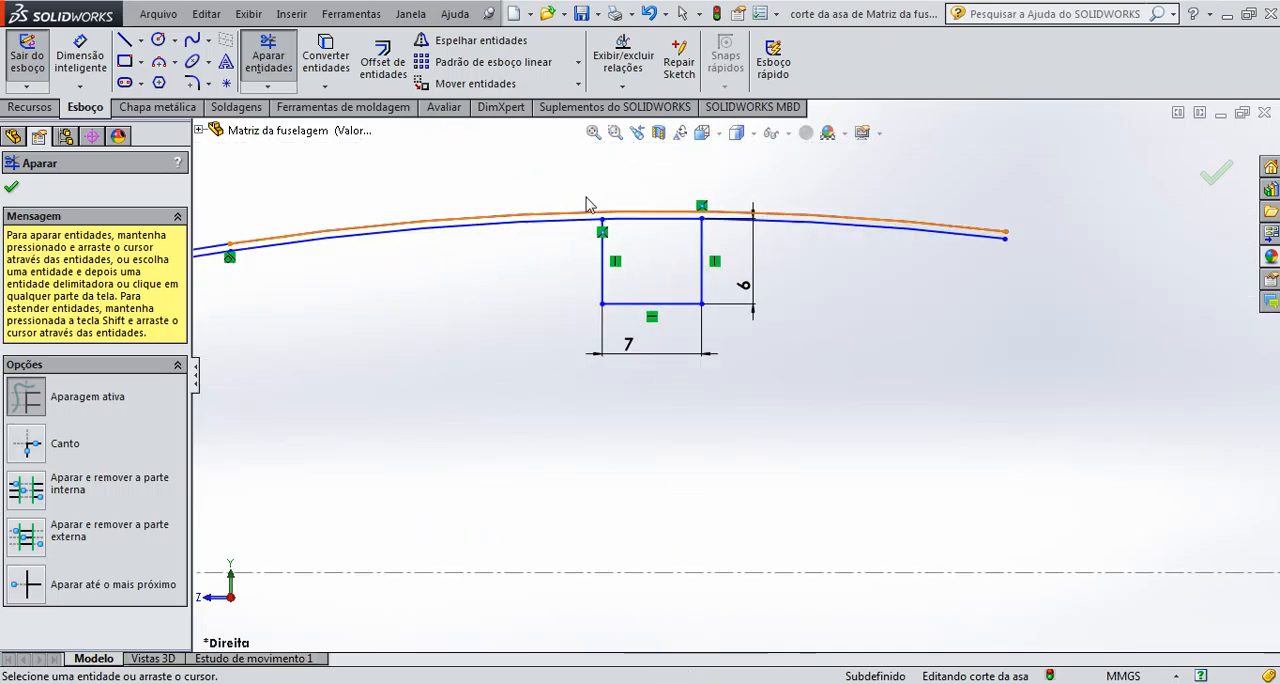
pyautogui.moveTo(586, 186)
pyautogui.mouseDown()
pyautogui.moveTo(549, 358)
pyautogui.moveTo(832, 242)
pyautogui.moveTo(843, 175)
pyautogui.mouseUp()
pyautogui.scroll(-2, 740, 390)
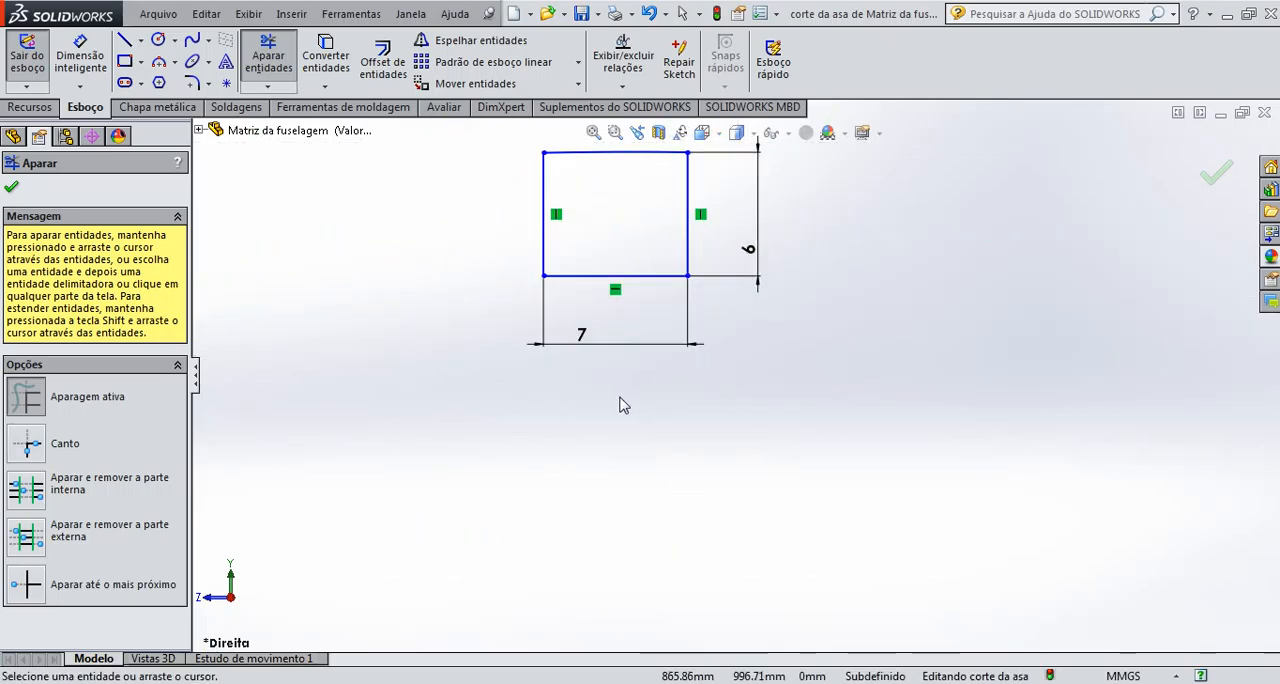
pyautogui.scroll(6, 508, 431)
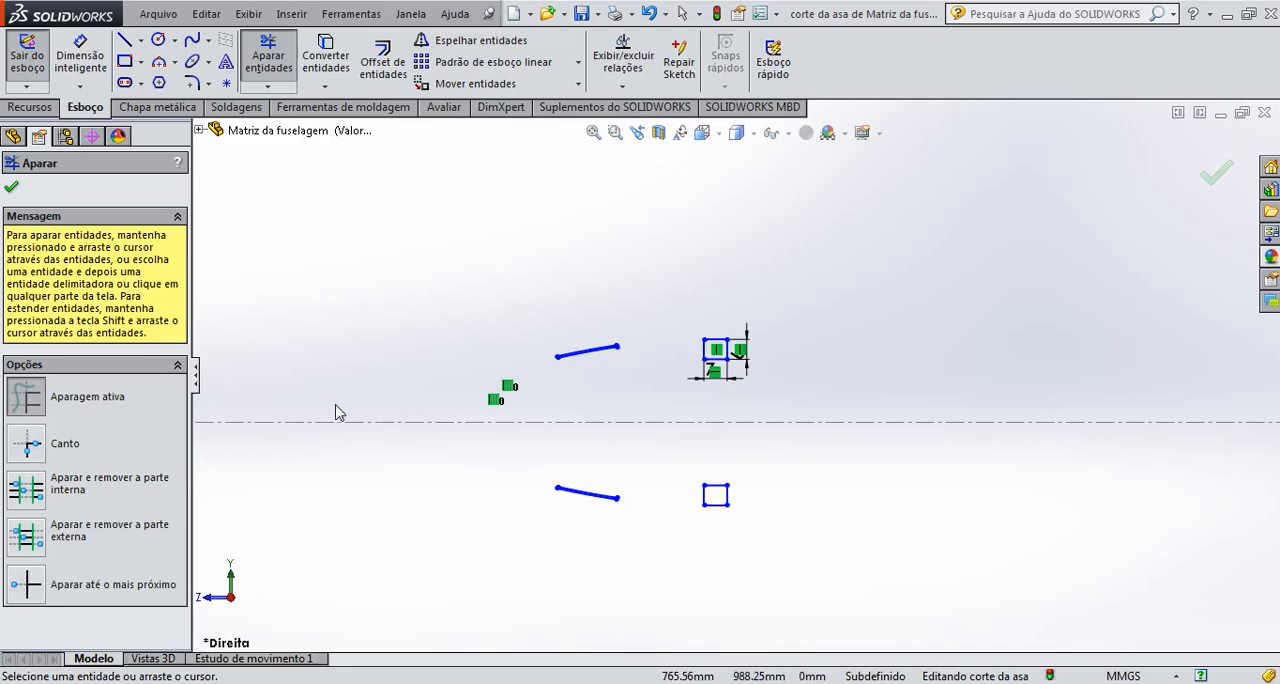
pyautogui.click(13, 190)
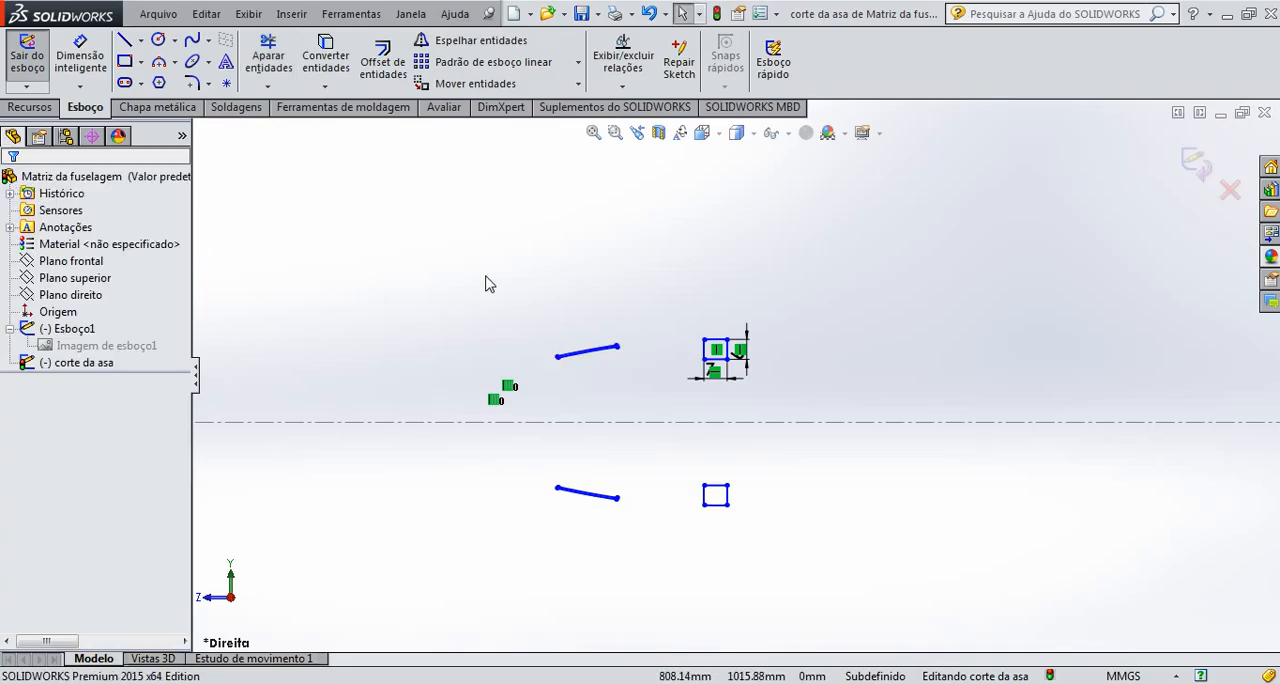
# Delete the four leftover skin arcs ahead of the spar rectangles and exit the sketch
pyautogui.moveTo(474, 270); pyautogui.dragTo(678, 577)
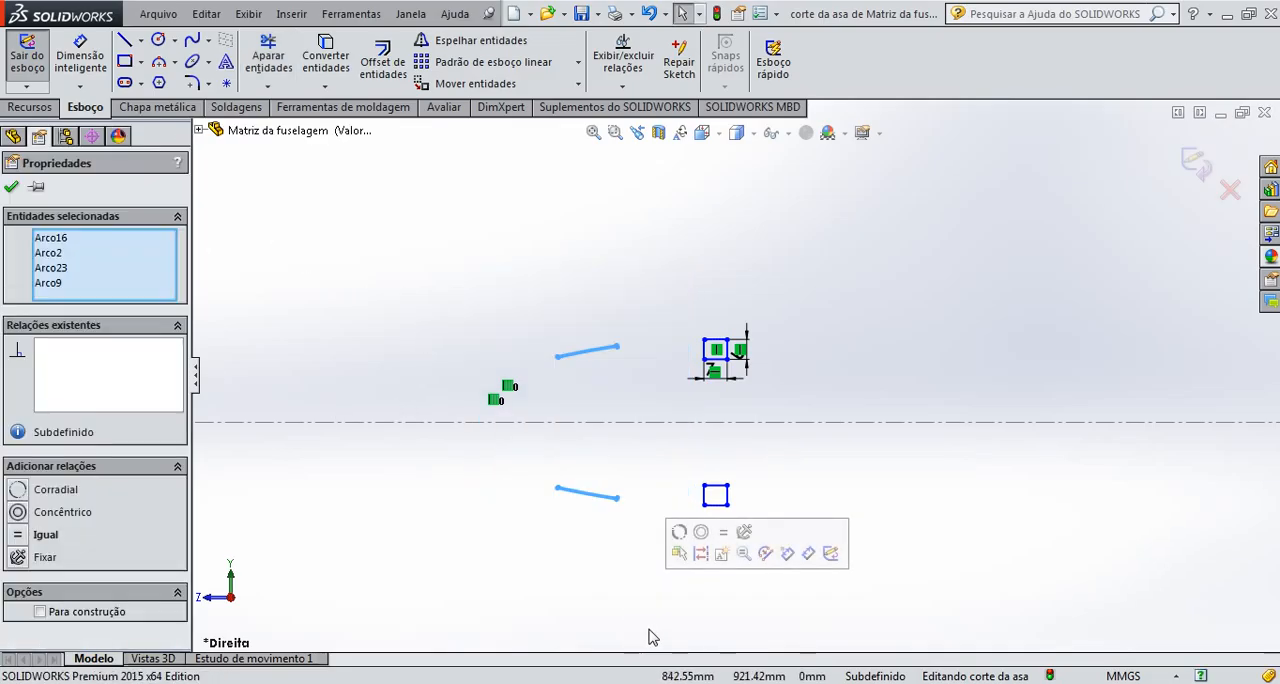
pyautogui.press('Delete')
pyautogui.scroll(-3, 765, 425)
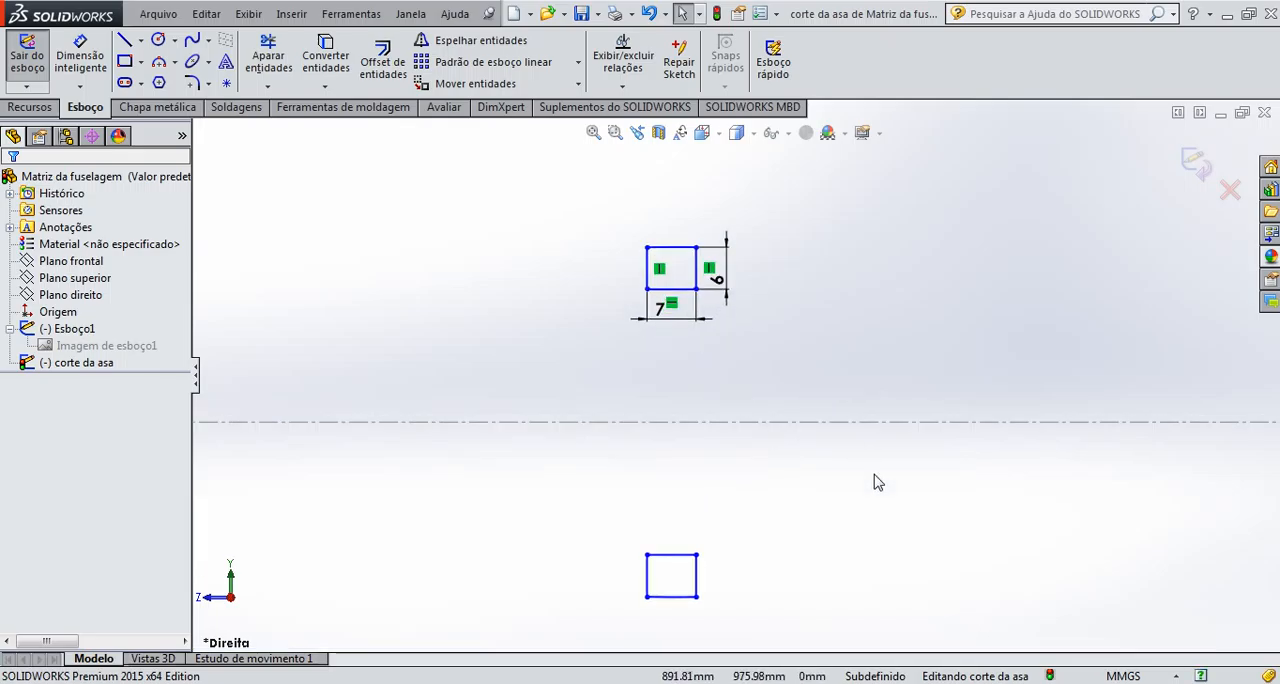
pyautogui.scroll(2, 875, 478)
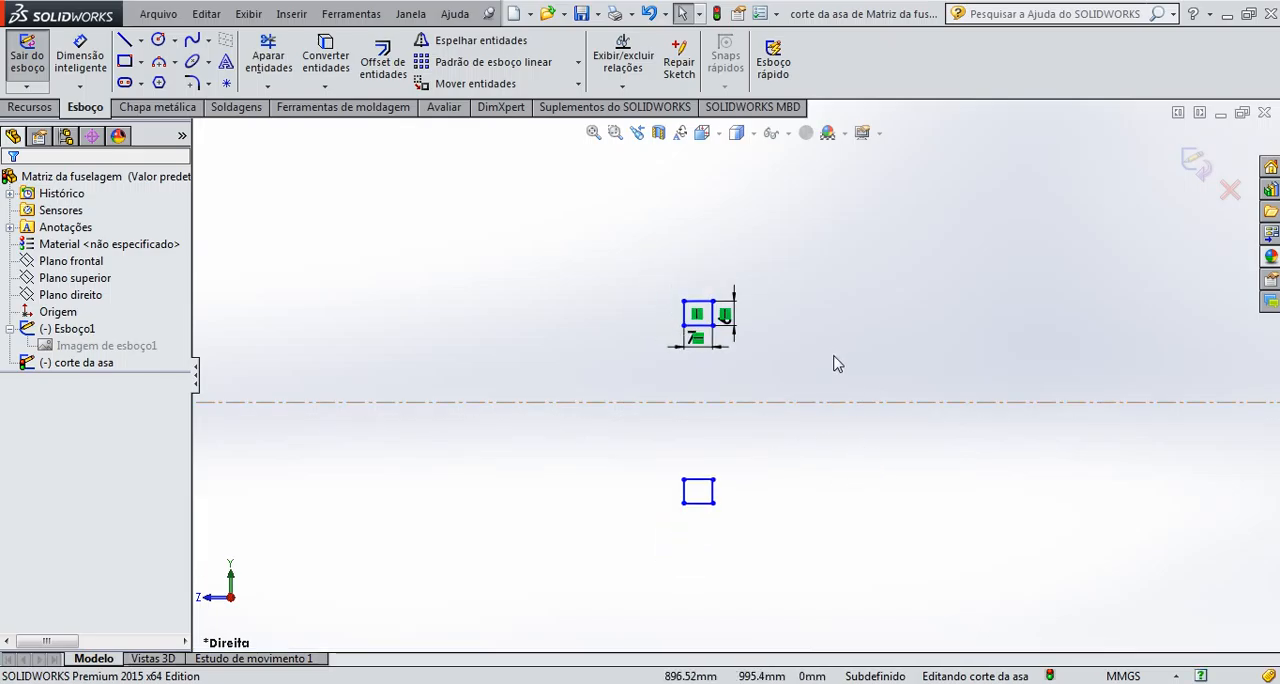
pyautogui.click(1195, 163)
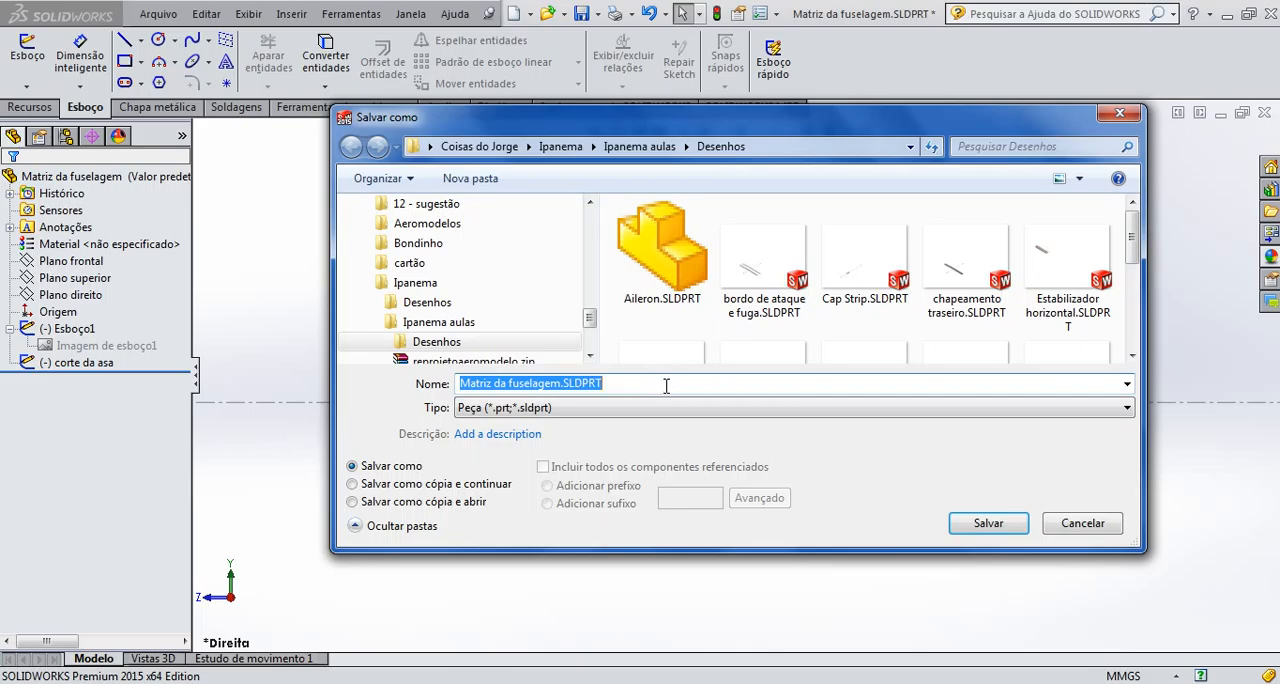
# Save the part under the new name Longarinas in the Desenhos folder
pyautogui.write('Longarinas')
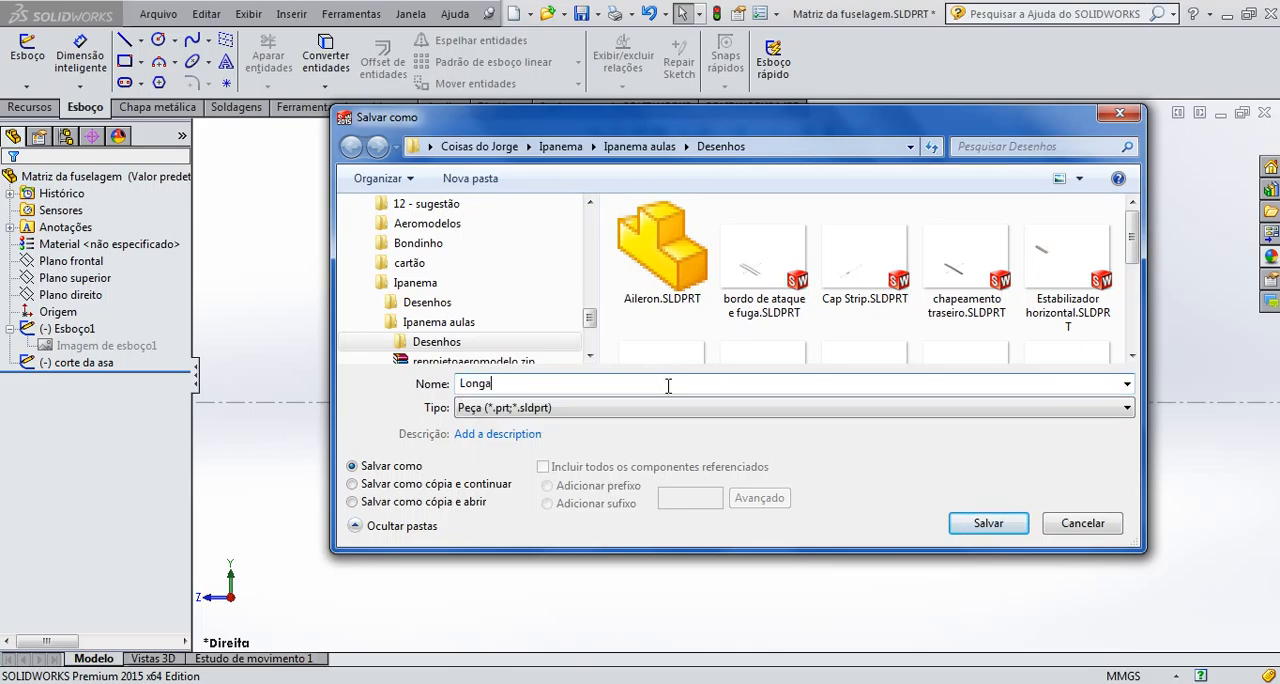
pyautogui.click(988, 523)
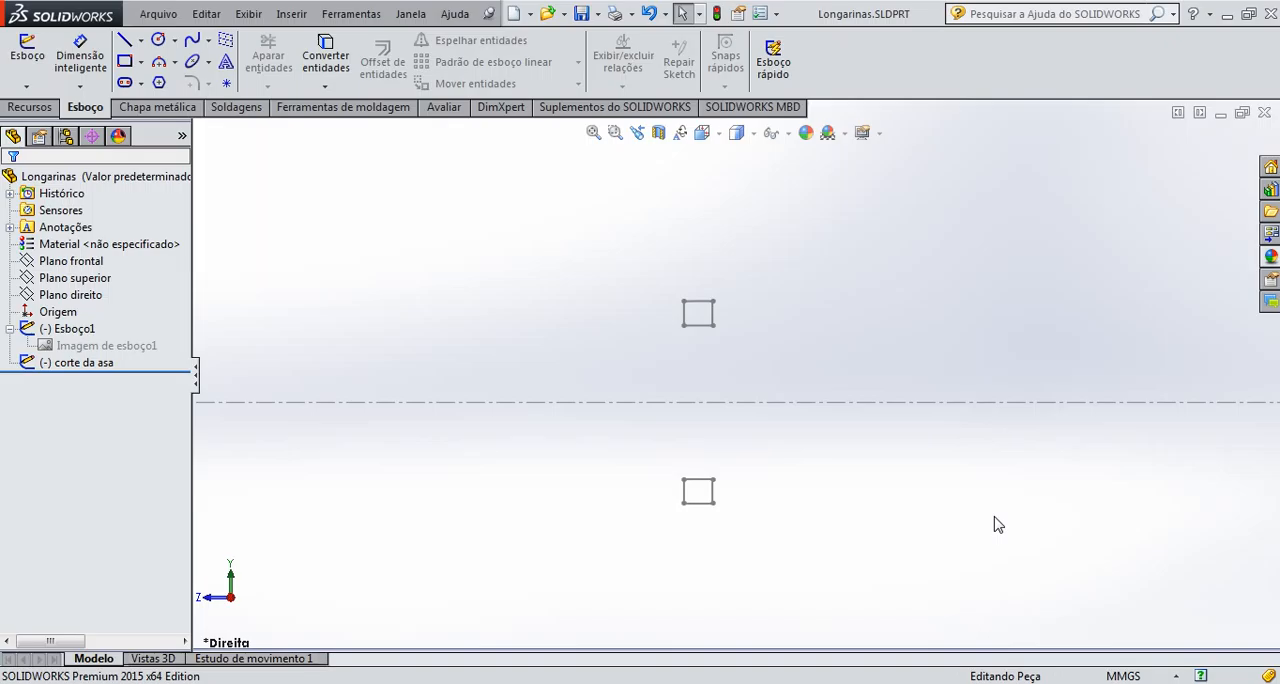
# Extrude both the upper and lower spar rectangles as one boss, using the mid-plane end condition with a depth of 1292 mm
pyautogui.click(704, 133)
pyautogui.click(779, 213)
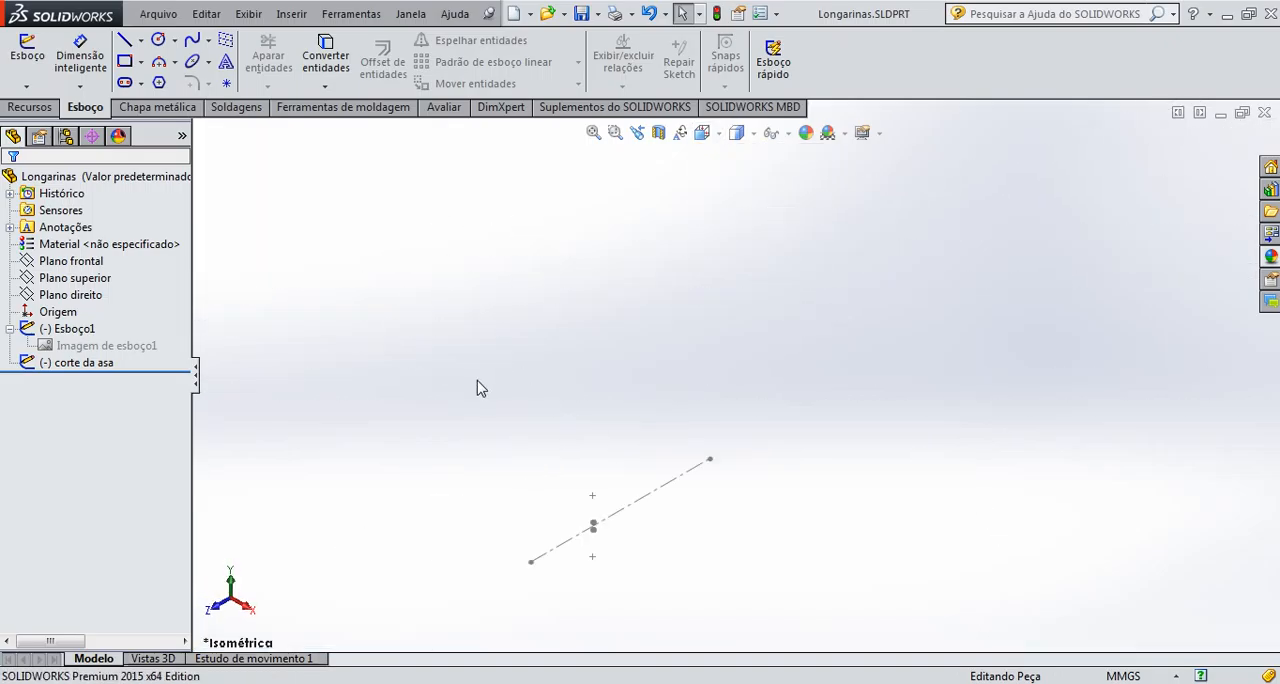
pyautogui.scroll(-10, 606, 491)
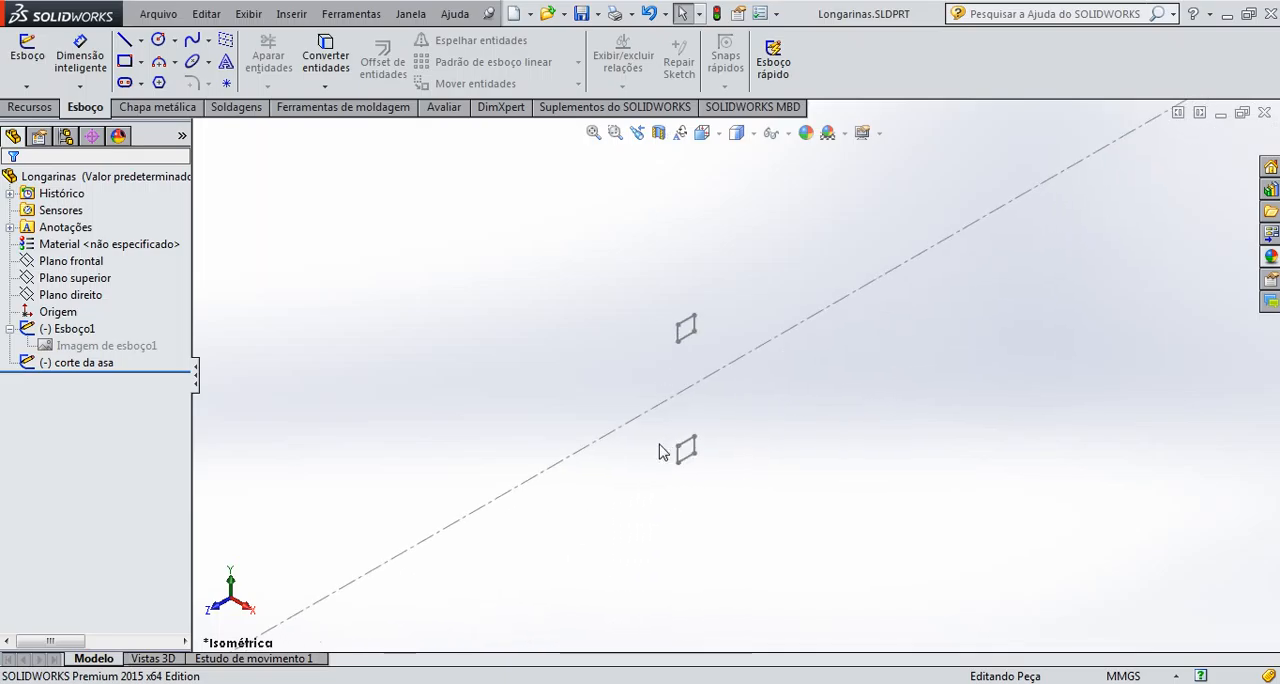
pyautogui.moveTo(722, 428)
pyautogui.mouseDown(button='middle')
pyautogui.moveTo(714, 397)
pyautogui.moveTo(714, 411)
pyautogui.moveTo(667, 412)
pyautogui.mouseUp(button='middle')
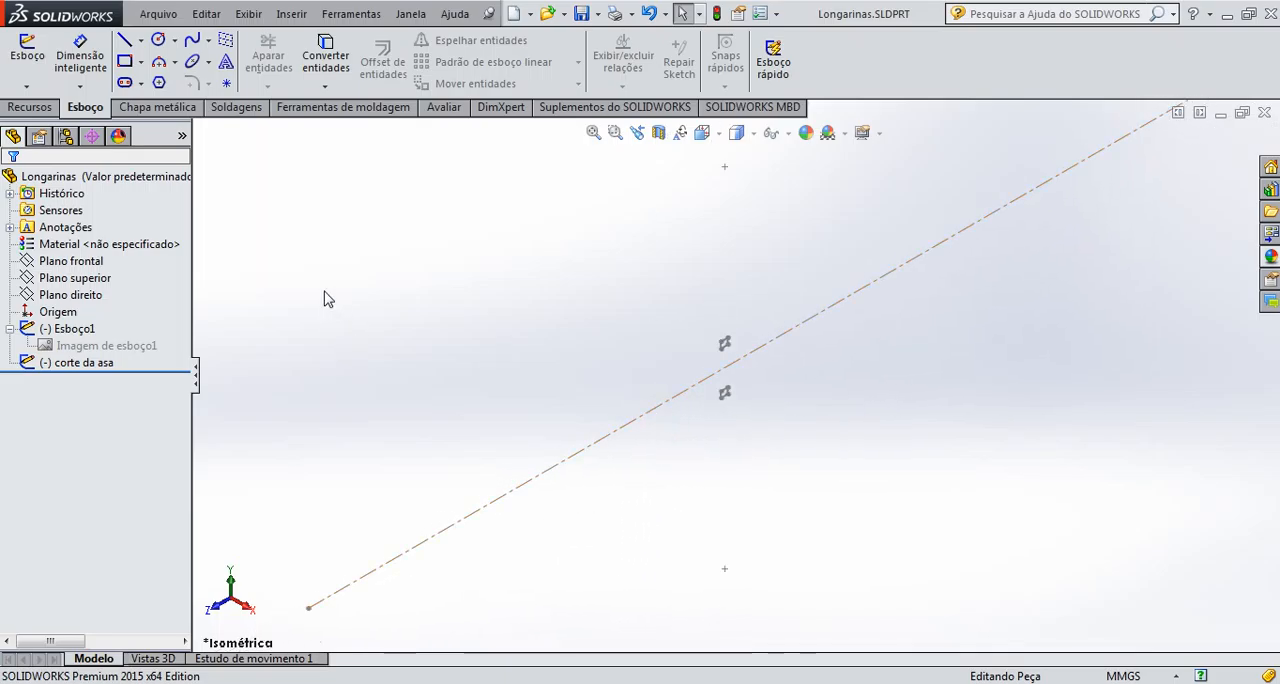
pyautogui.click(30, 107)
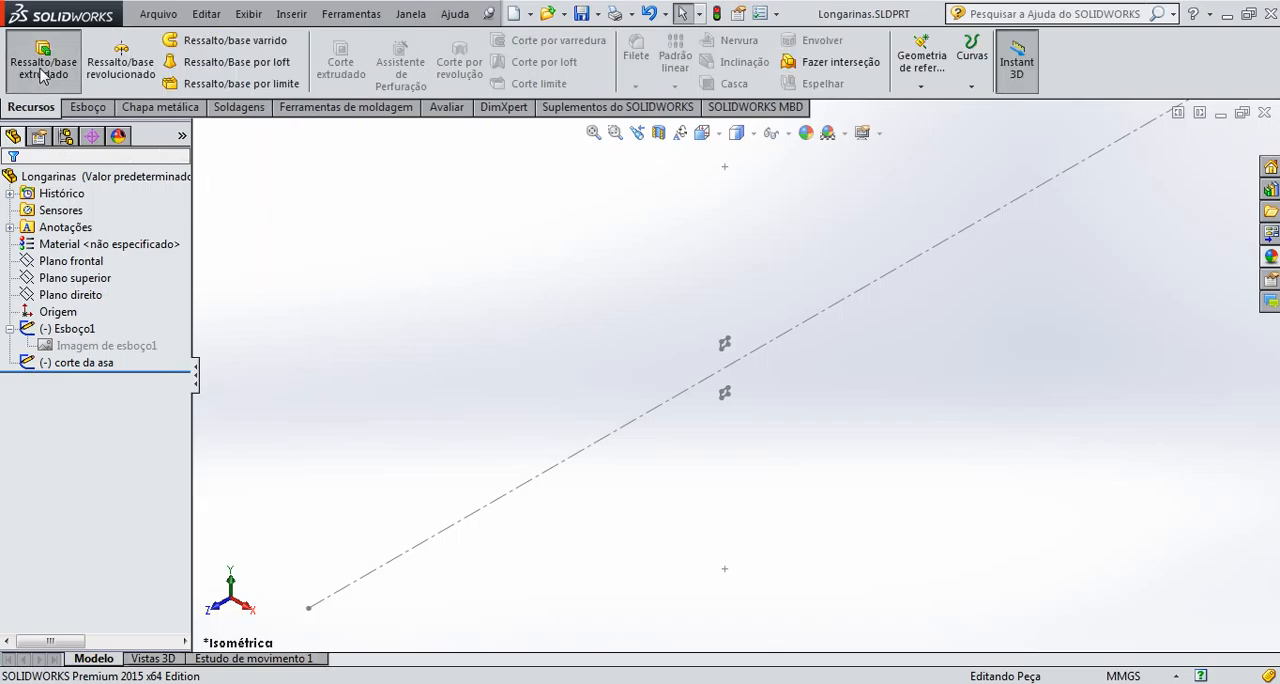
pyautogui.click(43, 70)
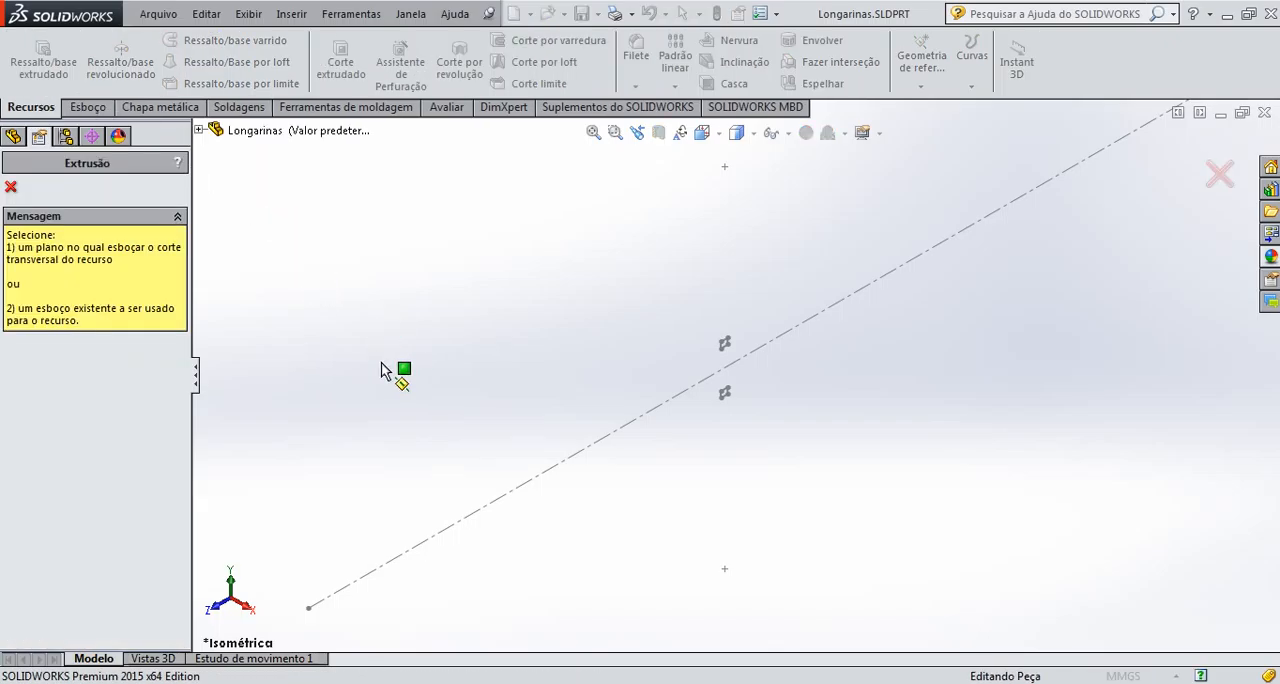
pyautogui.scroll(-6, 700, 369)
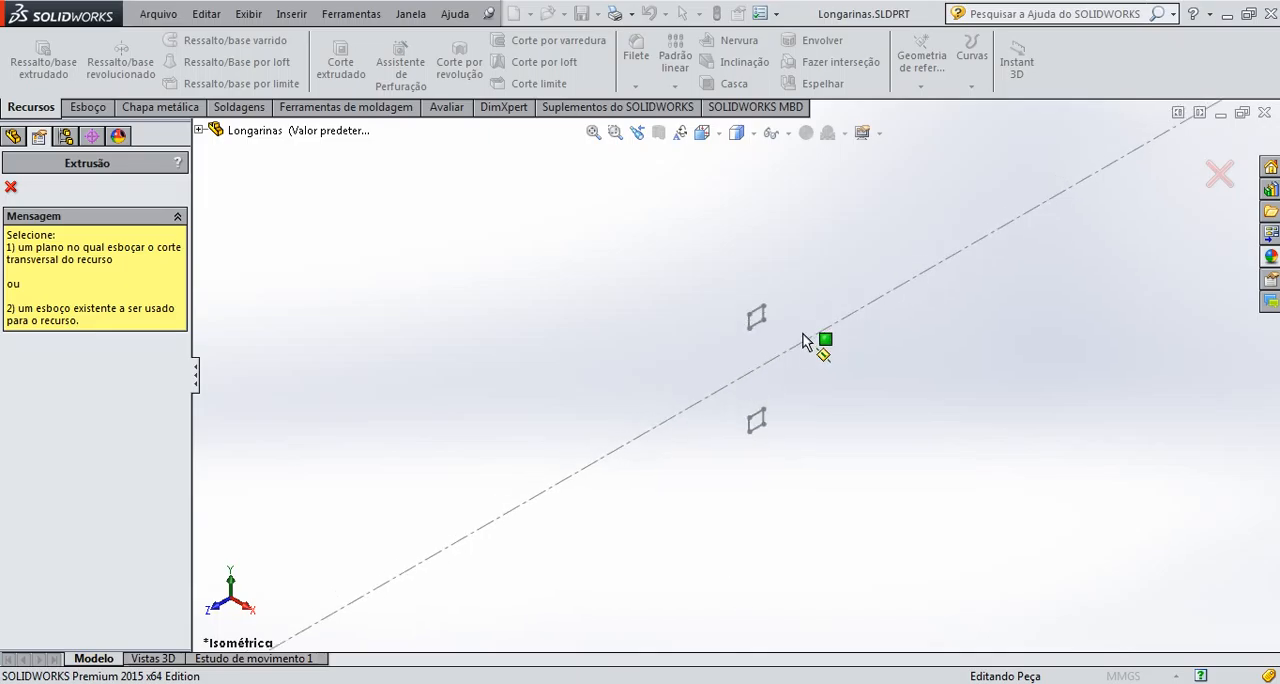
pyautogui.click(728, 305)
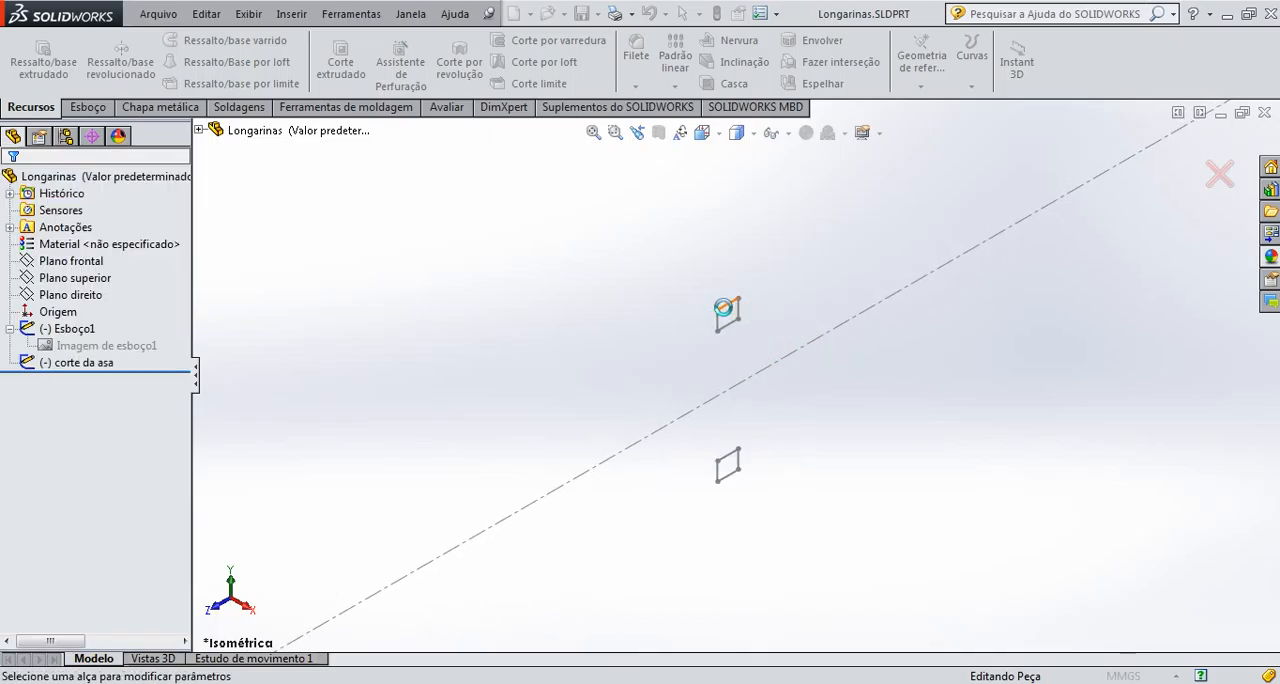
pyautogui.click(124, 556)
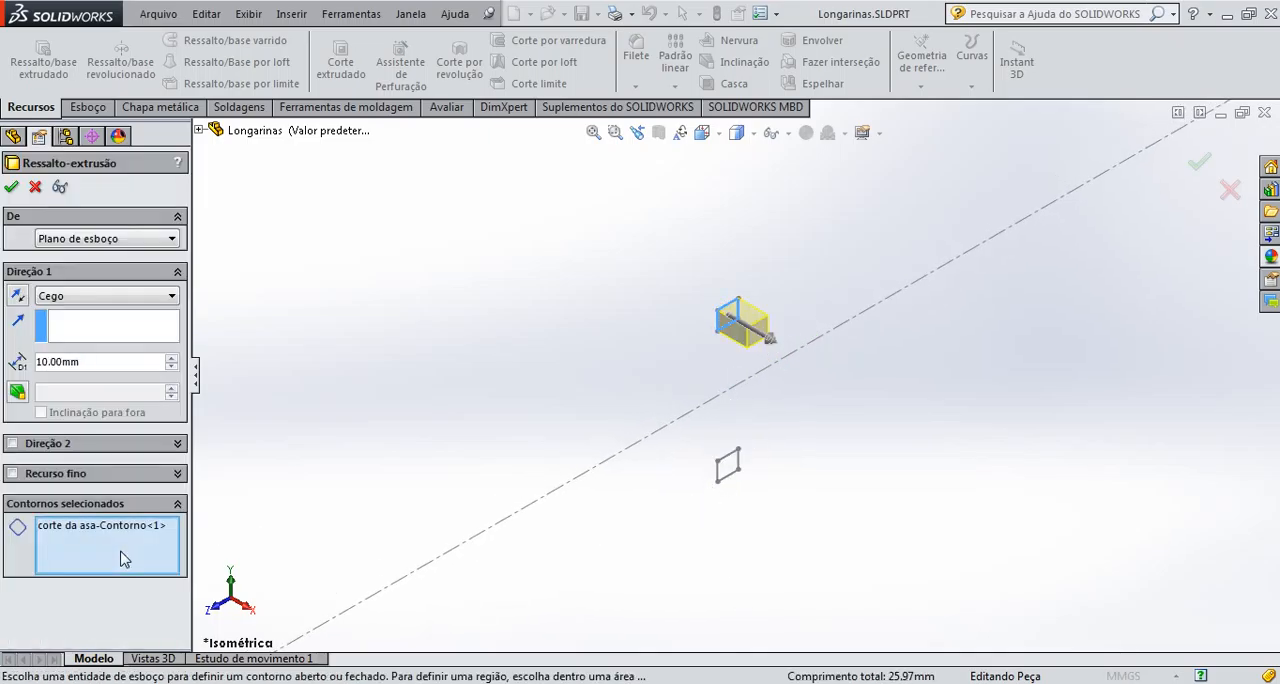
pyautogui.click(725, 468)
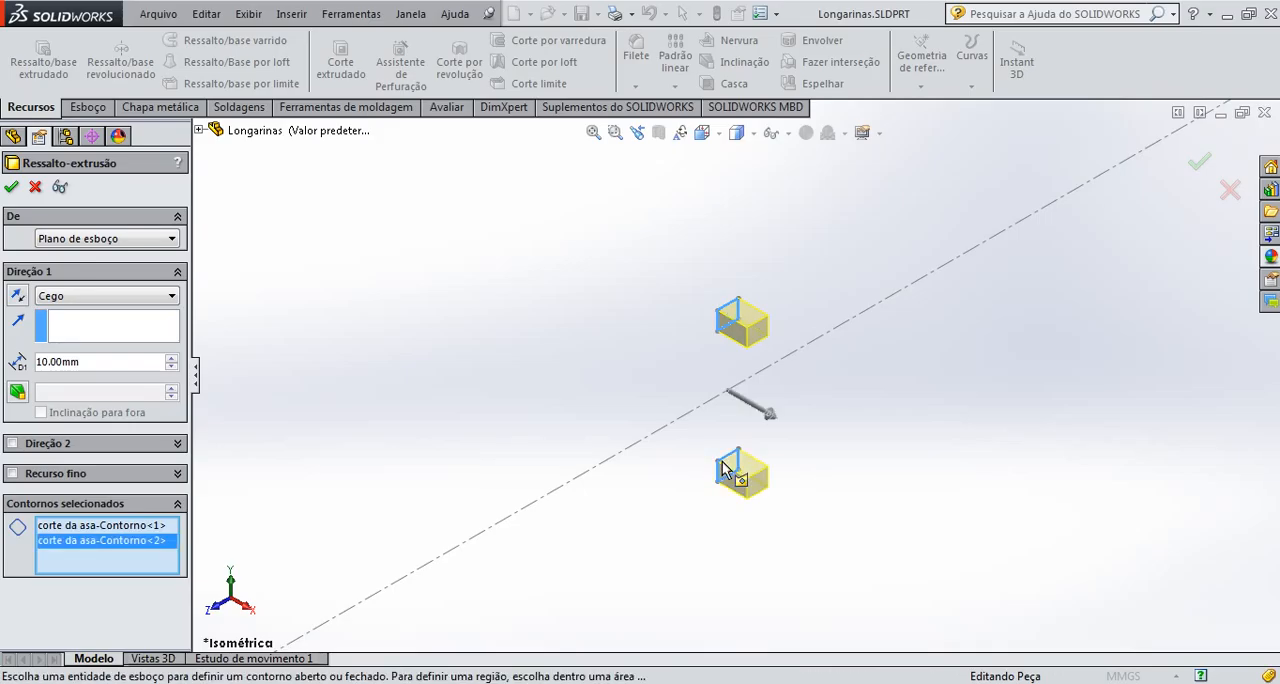
pyautogui.click(114, 300)
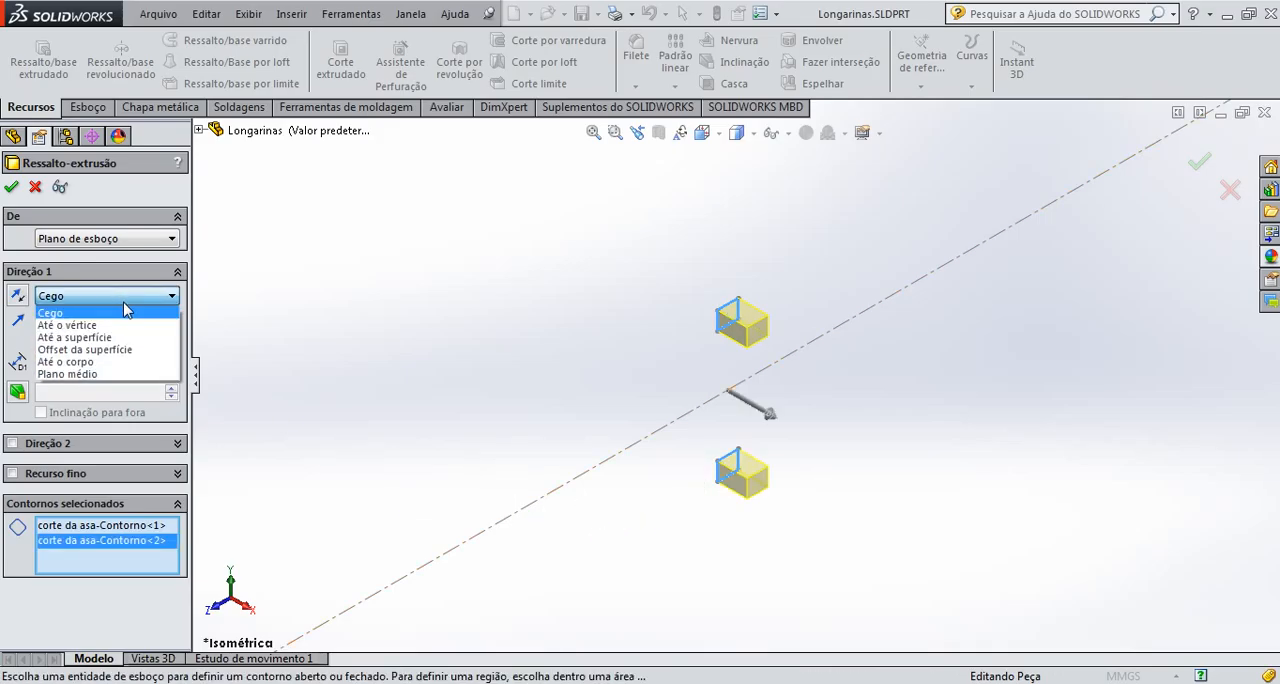
pyautogui.click(128, 373)
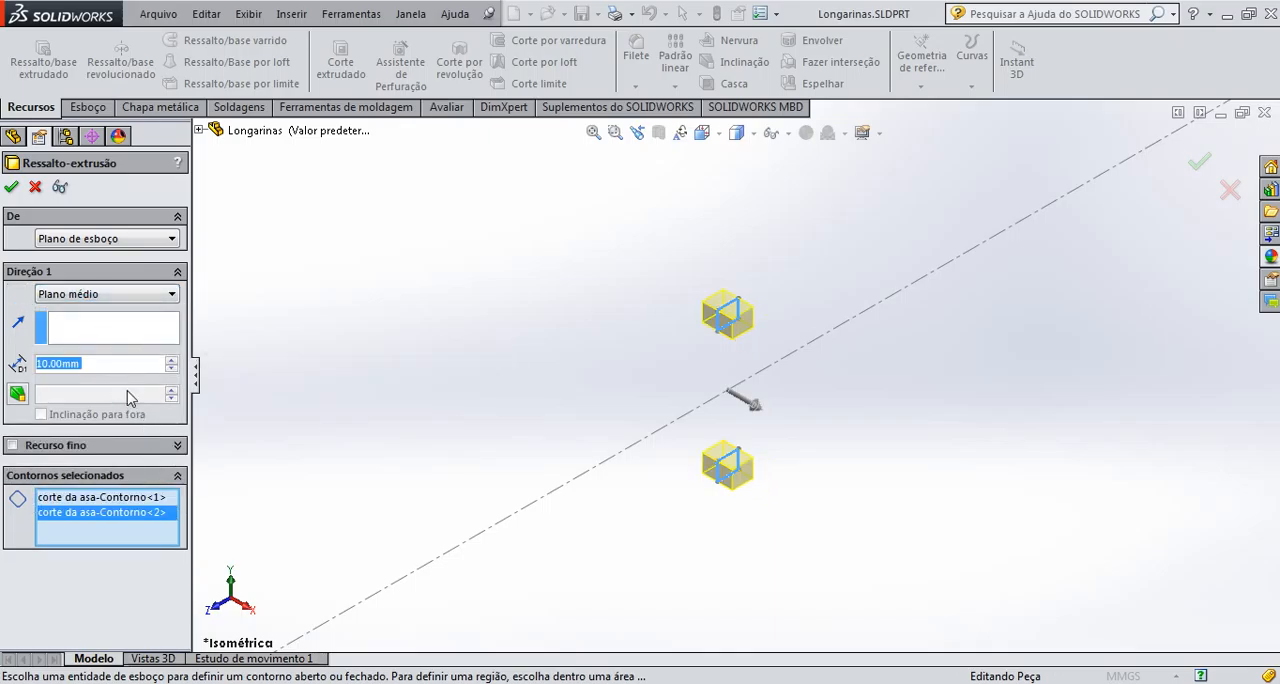
pyautogui.write('1292')
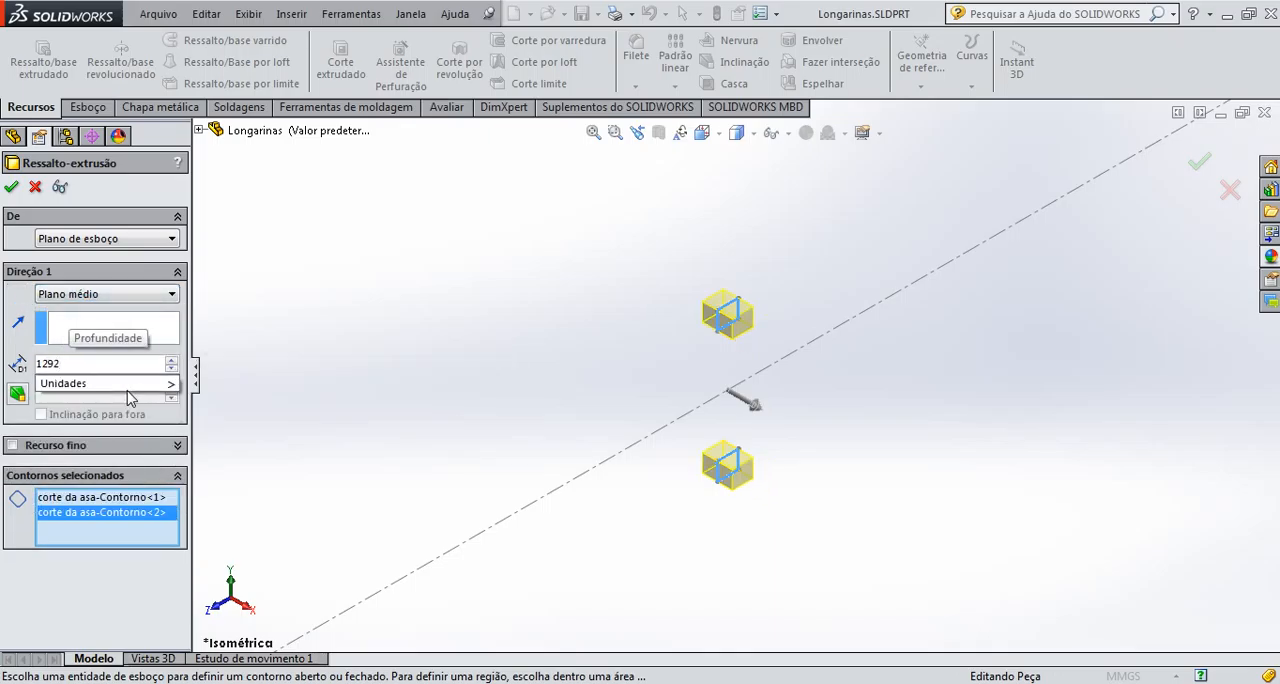
pyautogui.moveTo(141, 388)
pyautogui.click(214, 522)
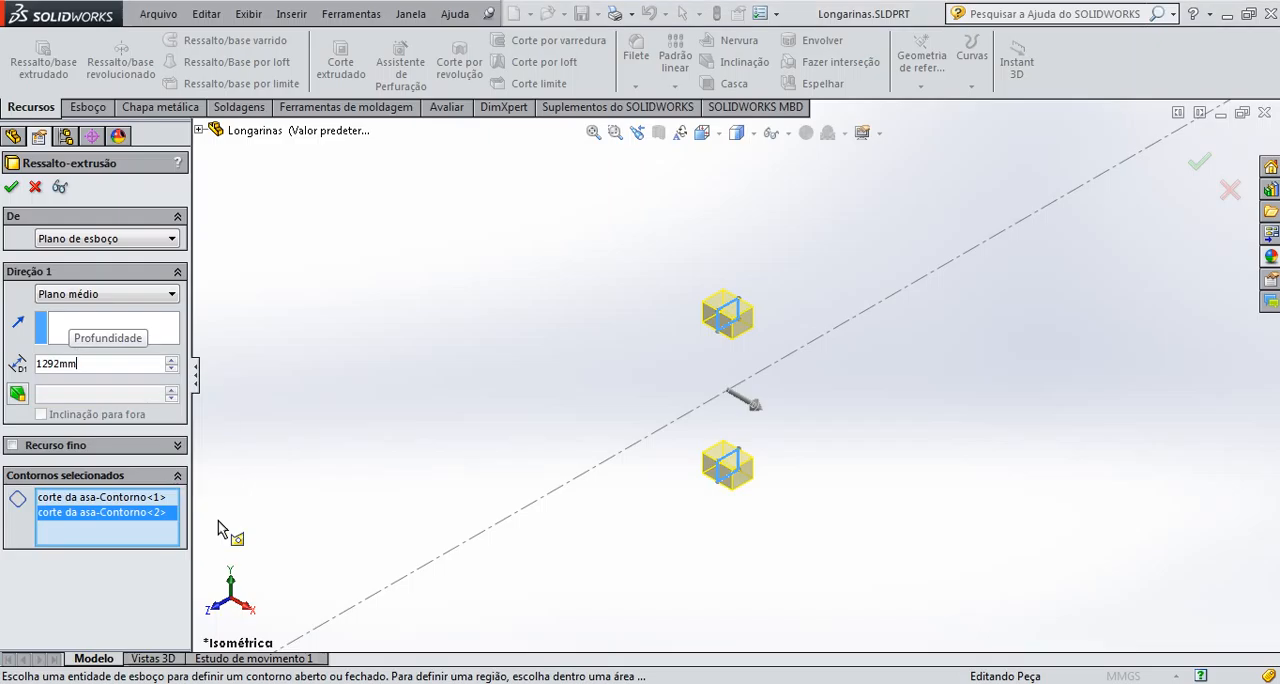
pyautogui.click(1200, 163)
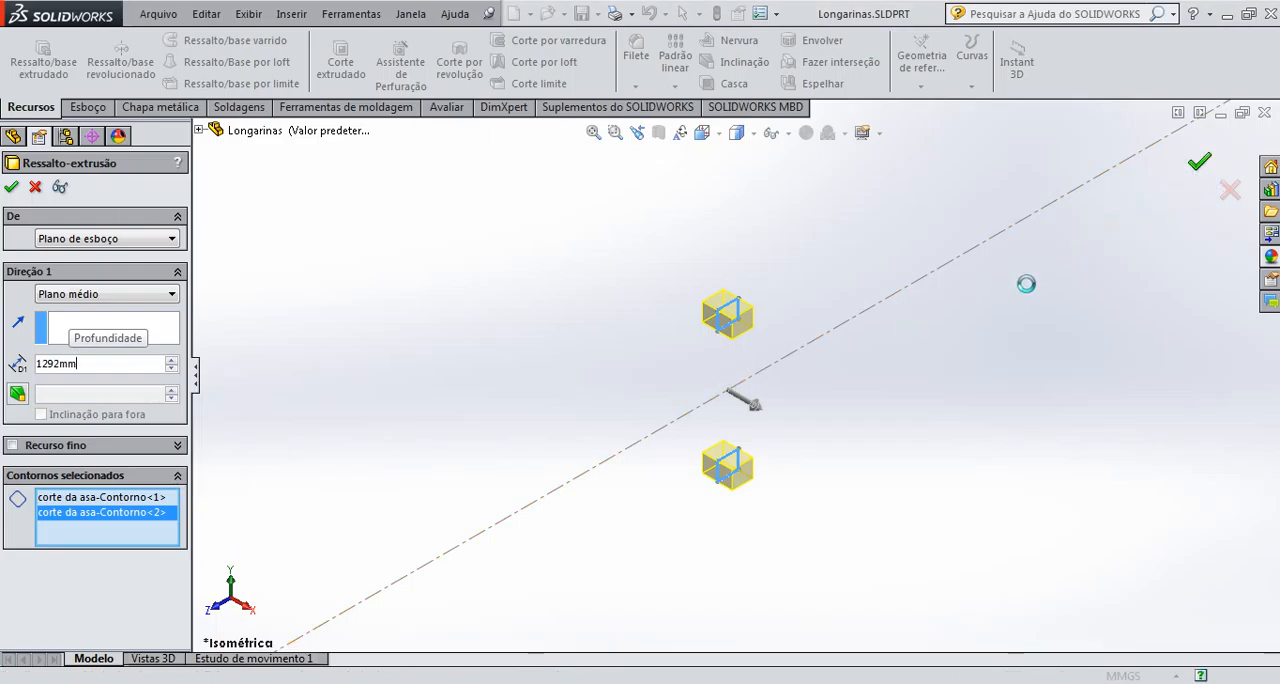
# Apply the composite plastic appearance "epoxi de fibra de carbono" to the extruded spars
pyautogui.scroll(5, 840, 395)
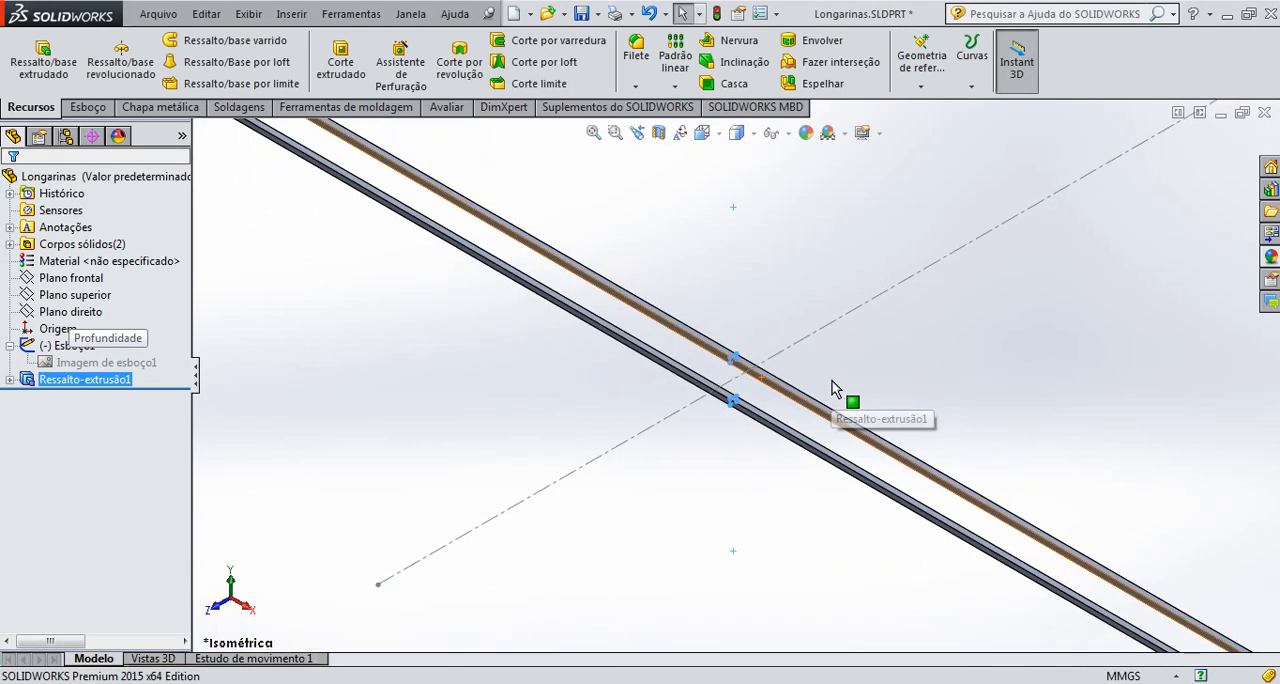
pyautogui.scroll(-2, 912, 454)
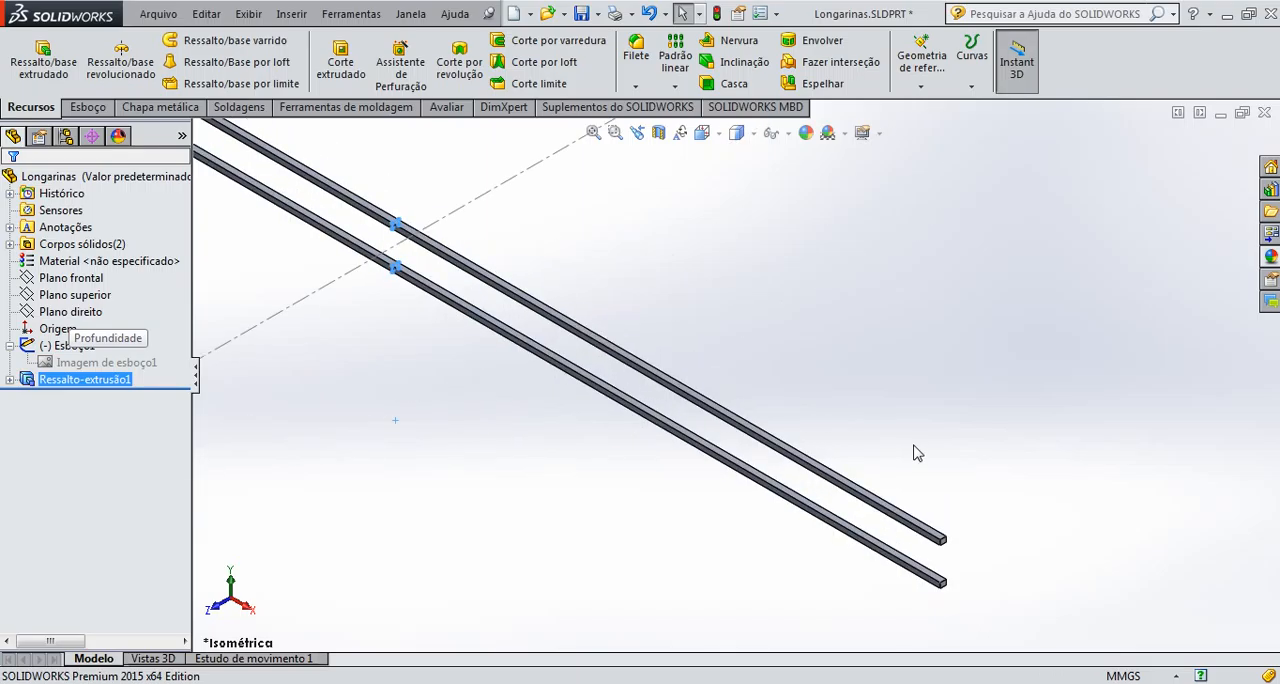
pyautogui.scroll(-1, 912, 448)
pyautogui.scroll(4, 912, 448)
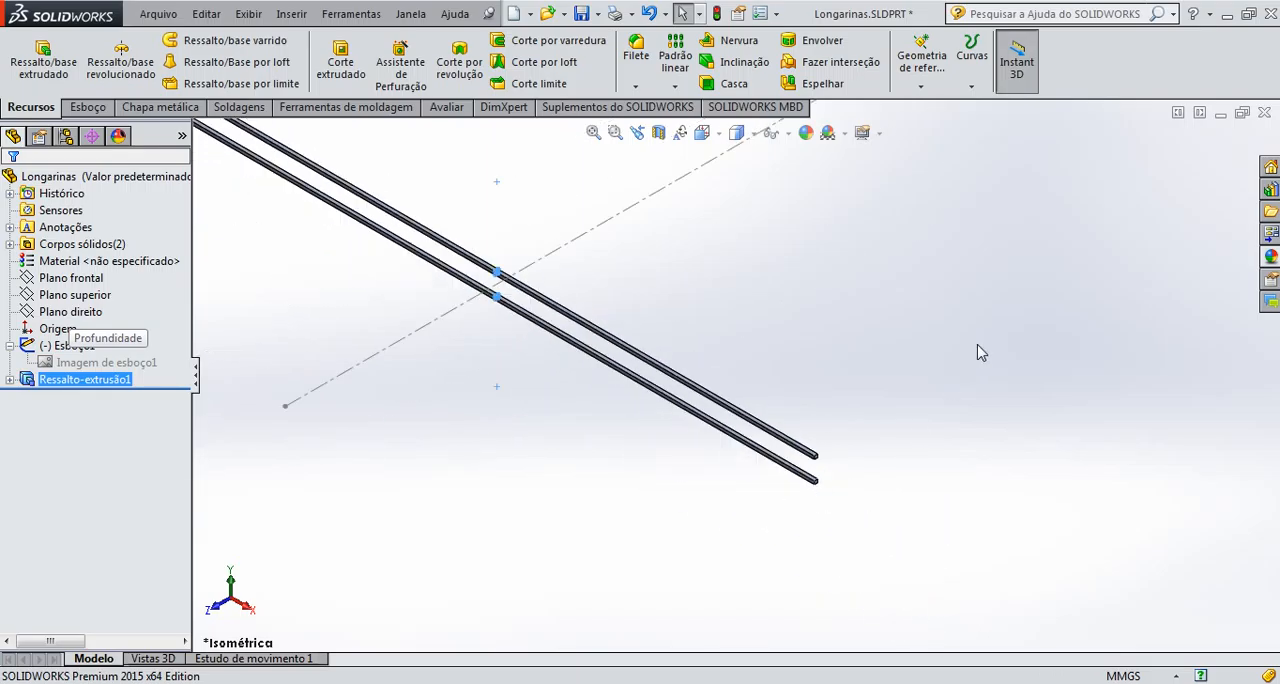
pyautogui.click(1271, 258)
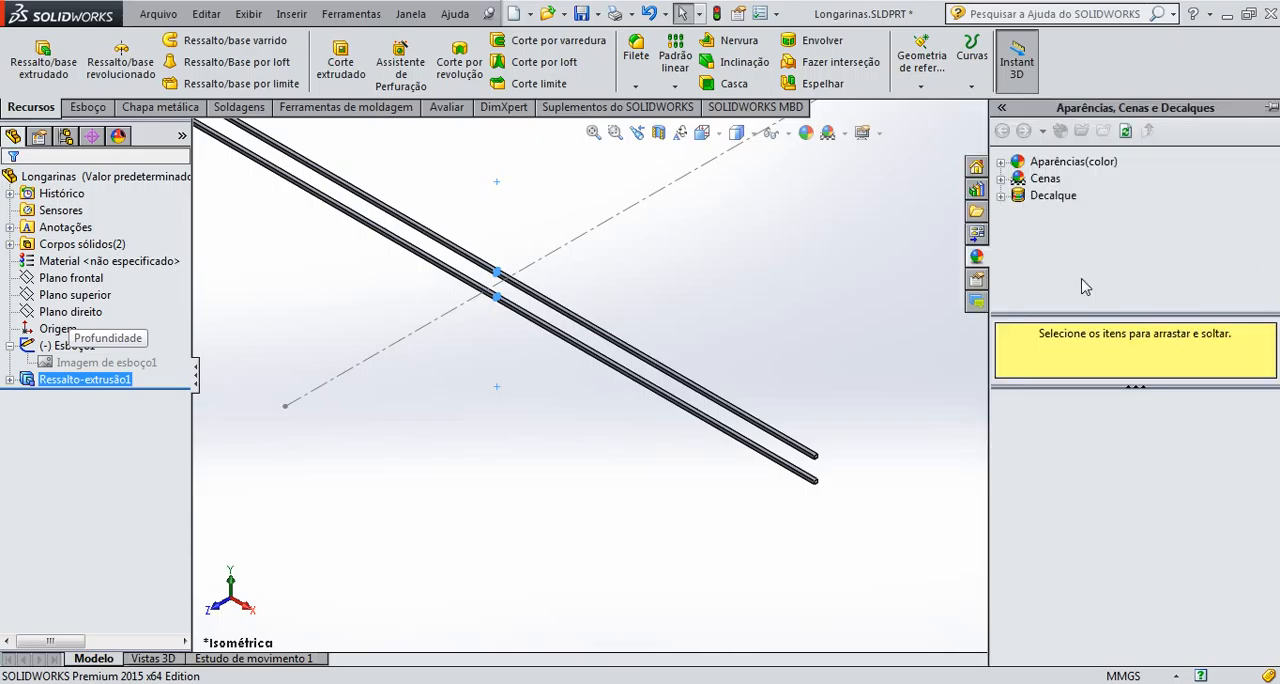
pyautogui.click(1004, 166)
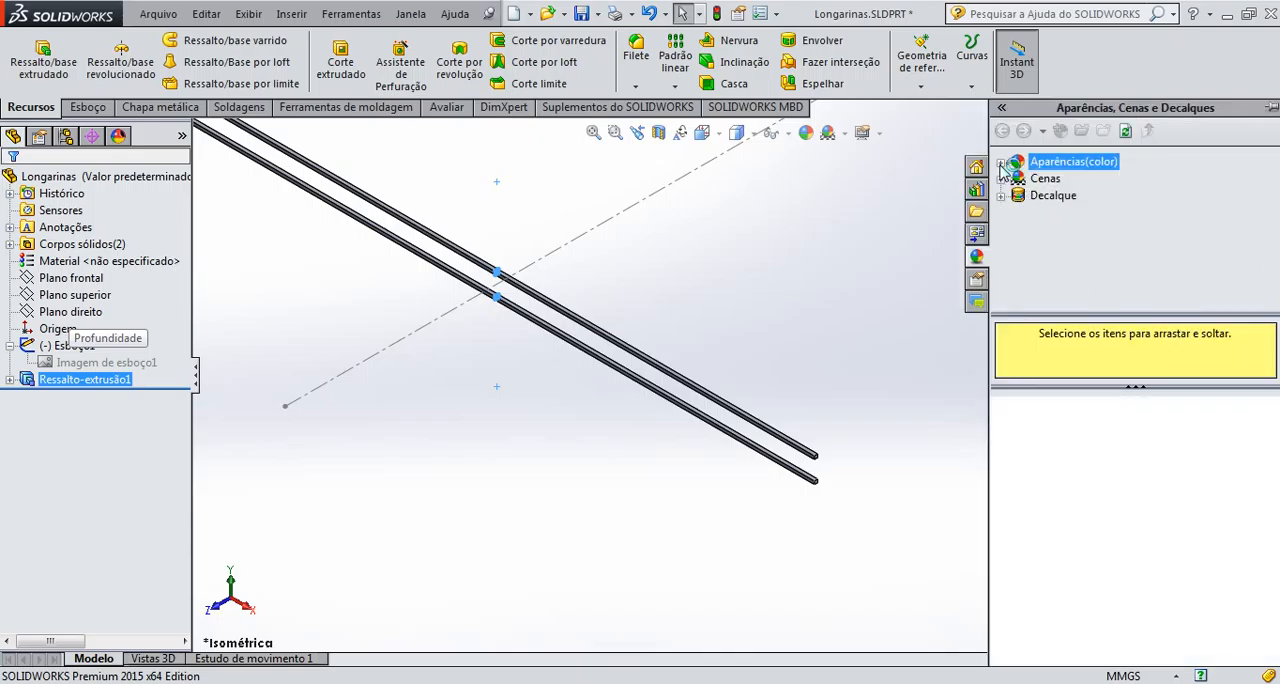
pyautogui.click(1056, 179)
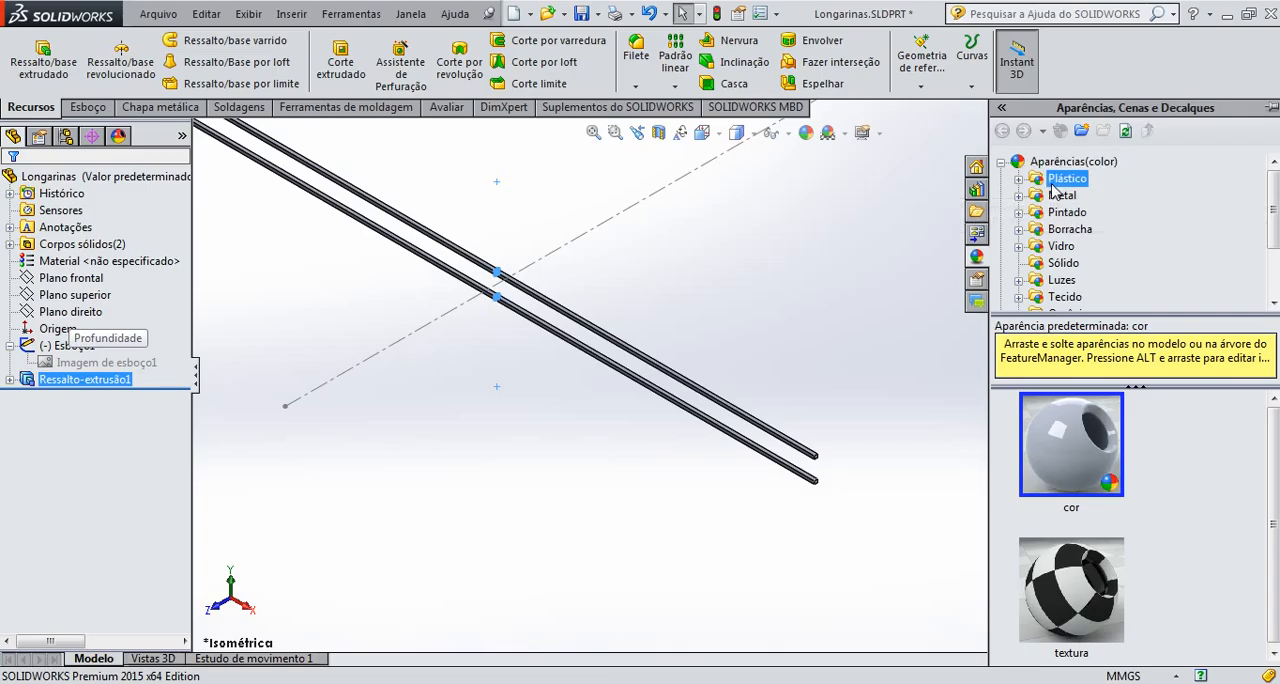
pyautogui.click(1018, 179)
pyautogui.scroll(-2, 1160, 295)
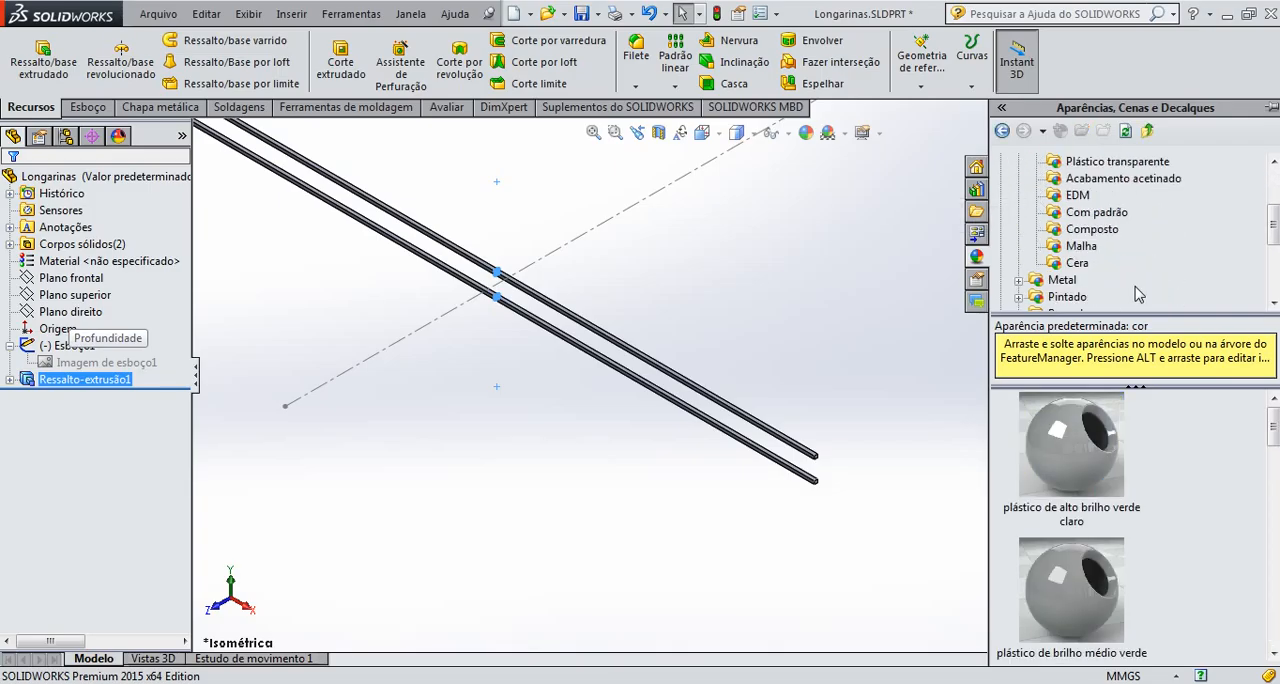
pyautogui.click(1084, 246)
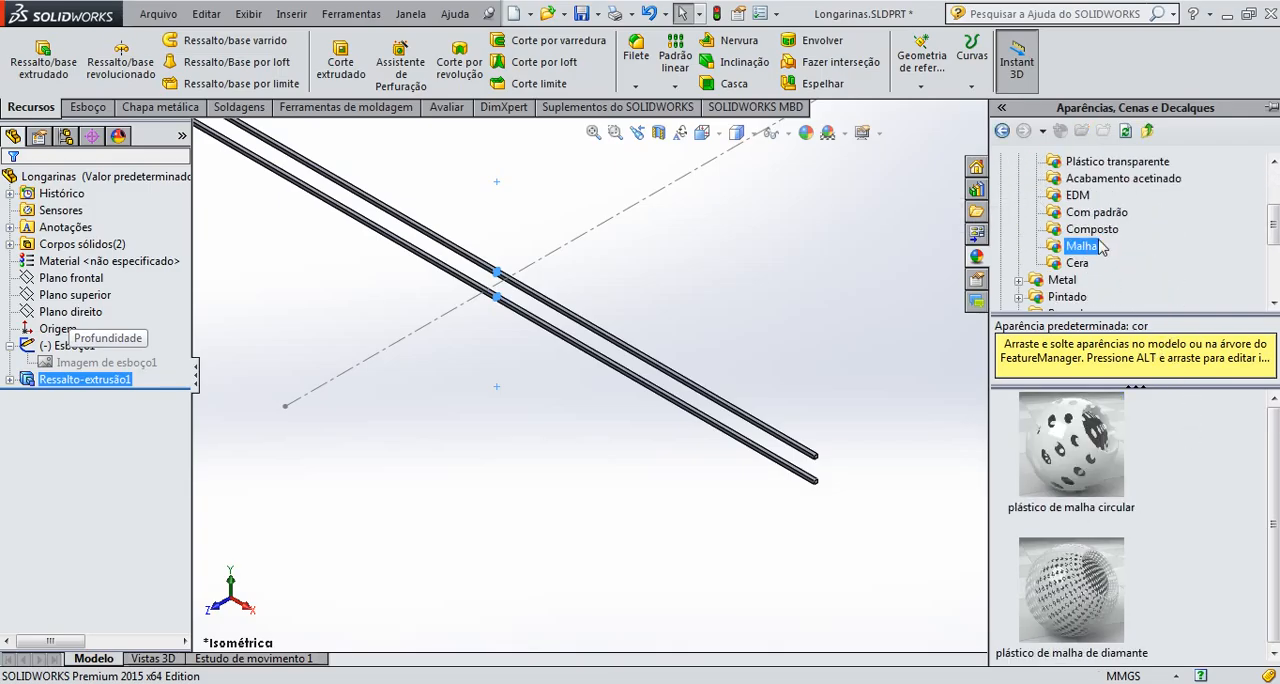
pyautogui.click(1092, 229)
pyautogui.scroll(-5, 1135, 520)
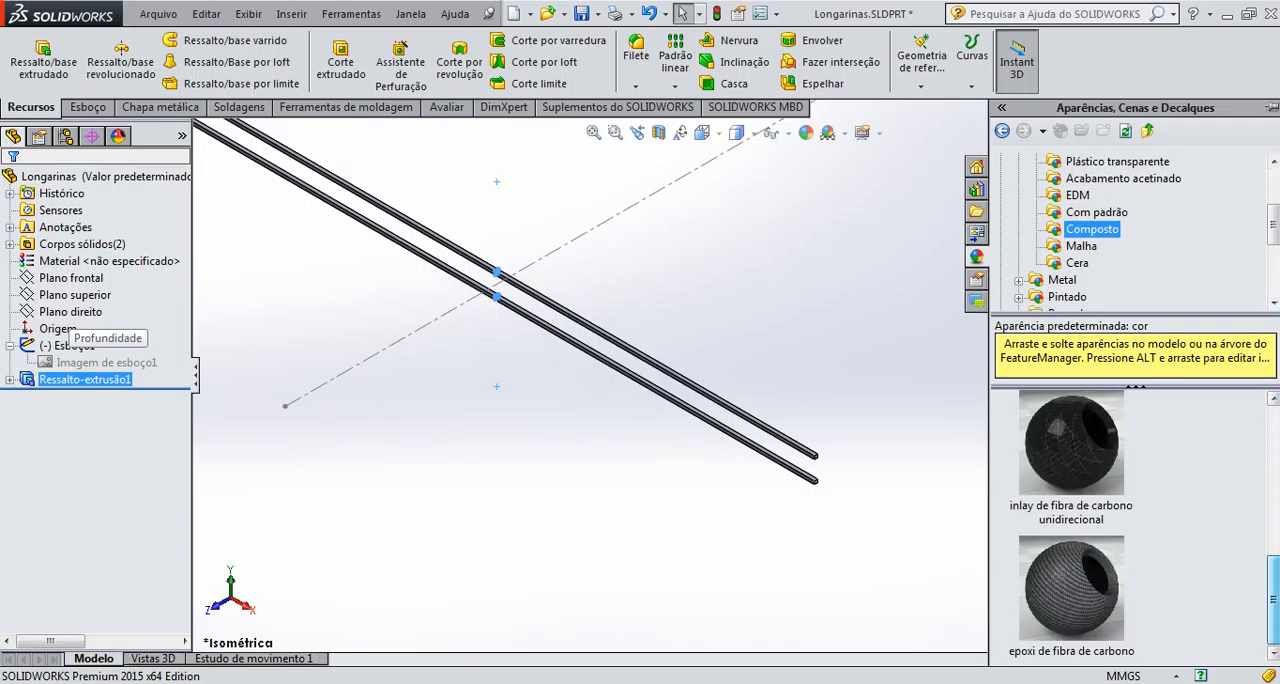
pyautogui.doubleClick(1088, 601)
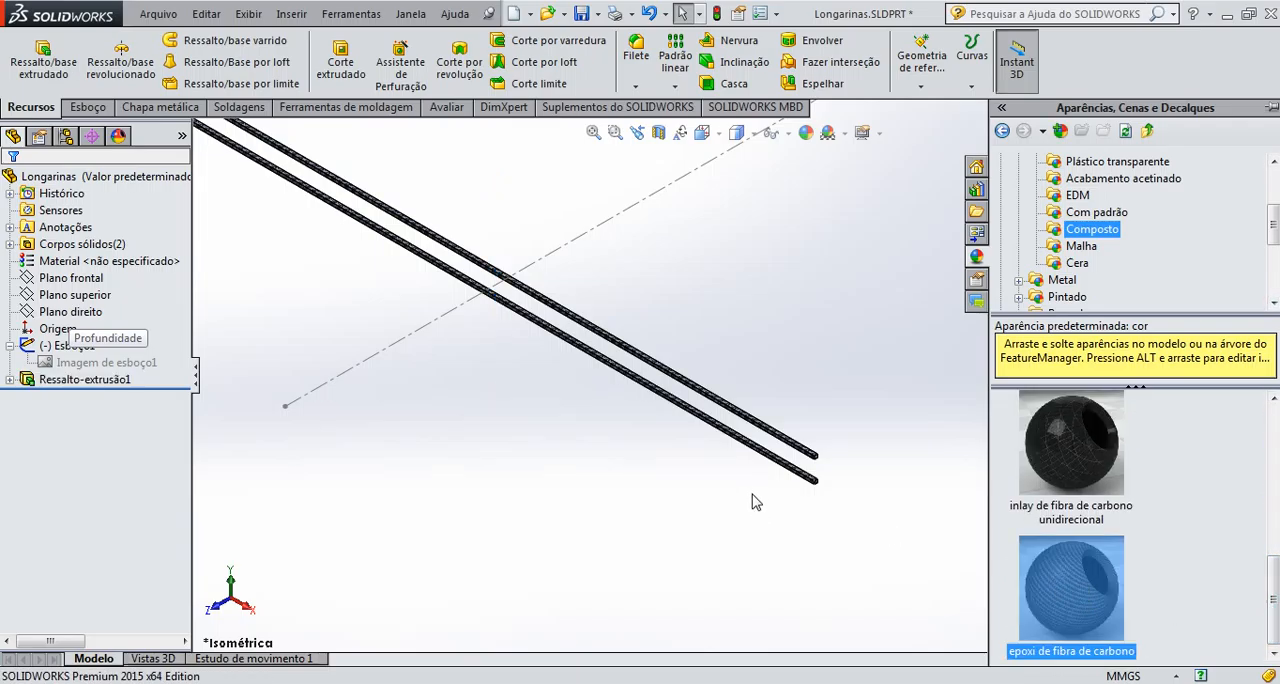
# Check the carbon fibre finish on the spars, save the part and close it
pyautogui.scroll(-10, 800, 491)
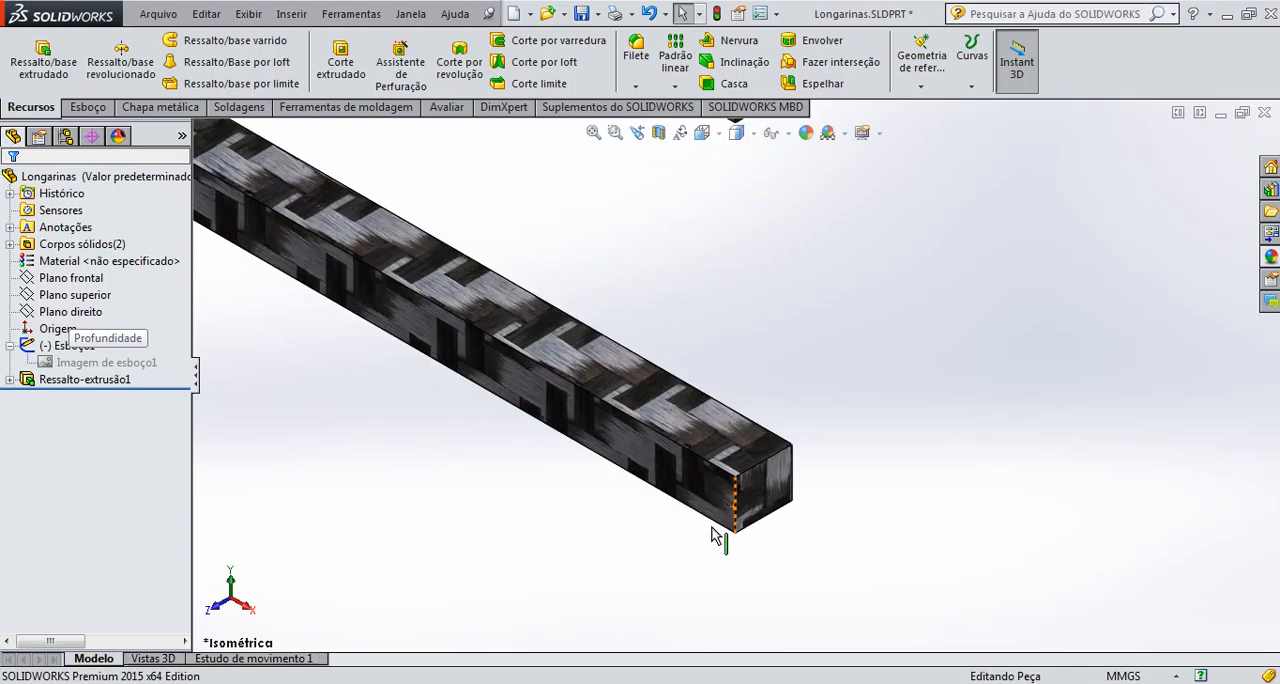
pyautogui.scroll(10, 720, 537)
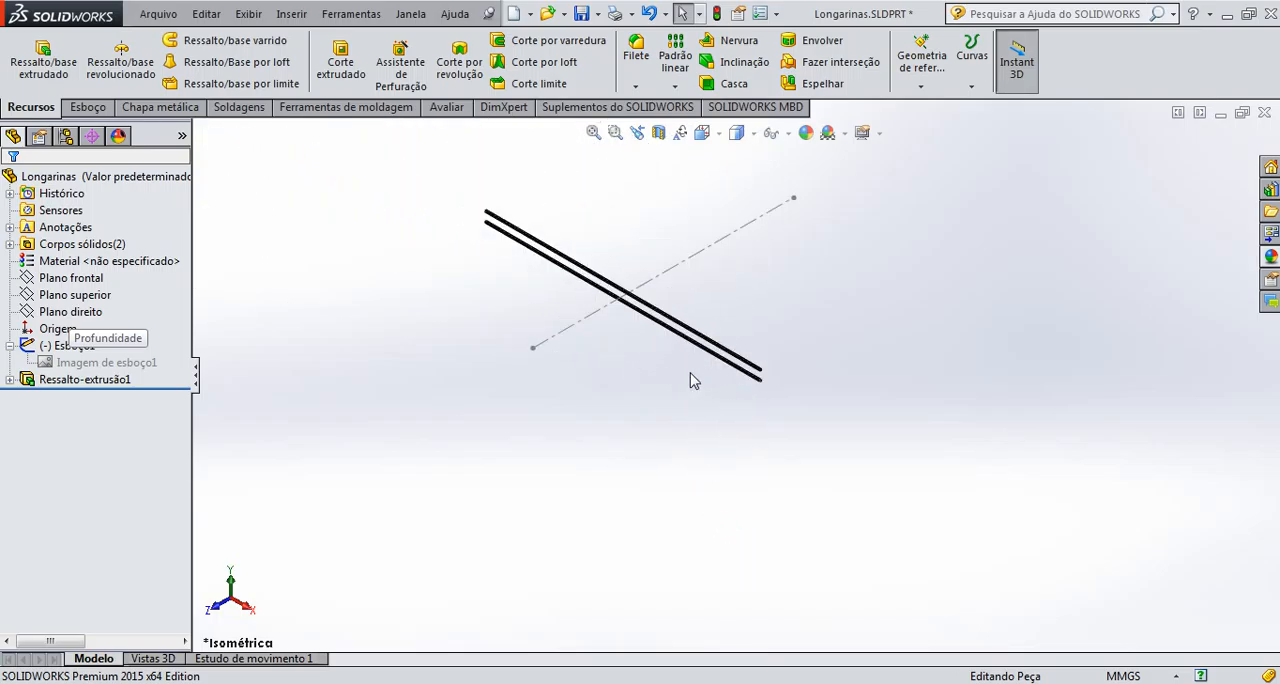
pyautogui.scroll(-4, 654, 292)
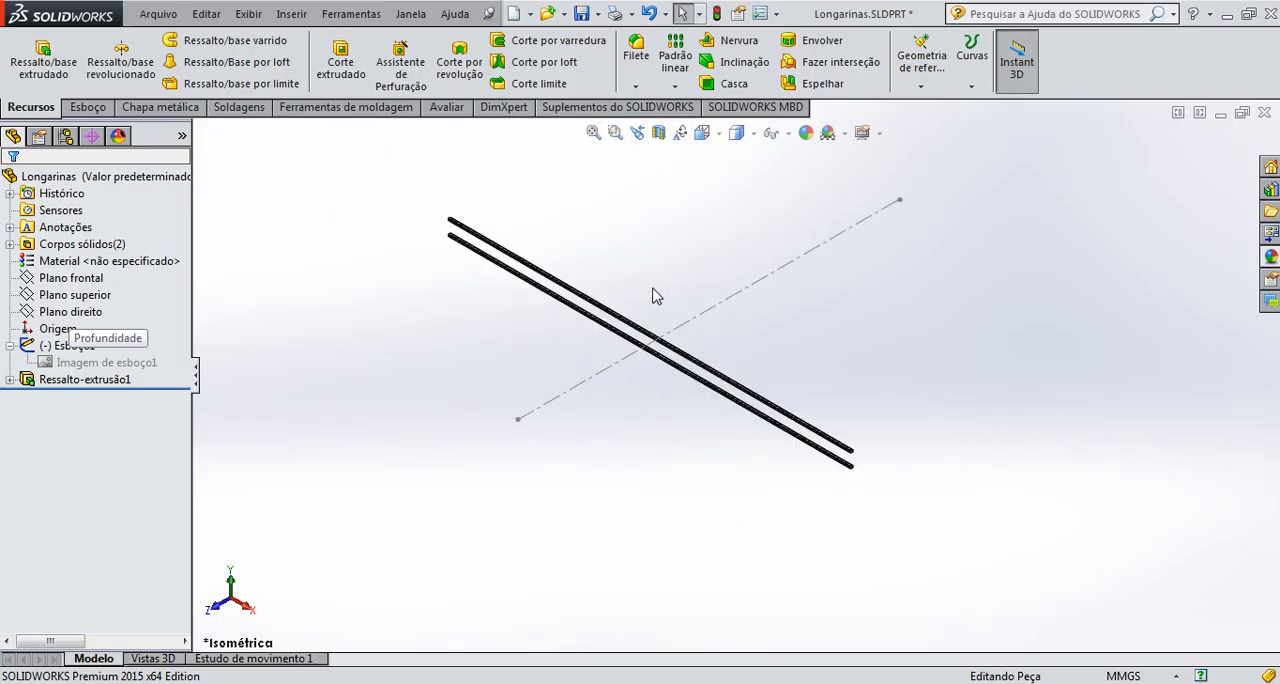
pyautogui.scroll(4, 655, 295)
pyautogui.scroll(-6, 623, 513)
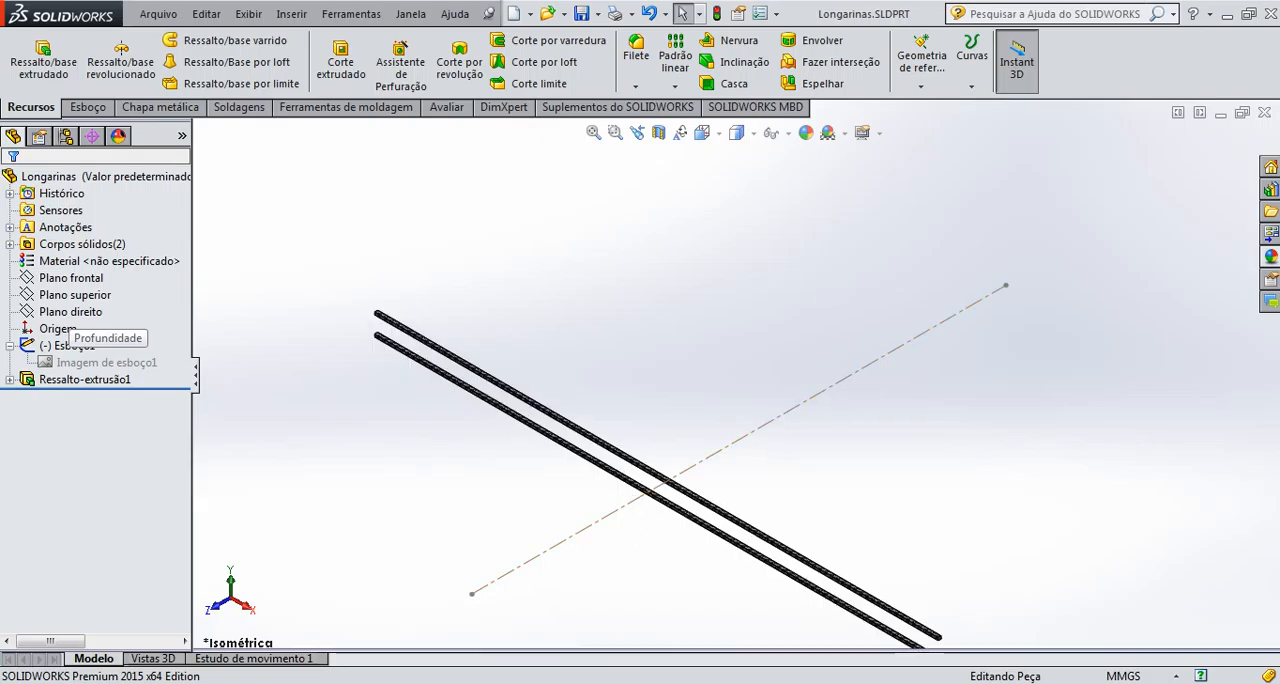
pyautogui.click(1265, 113)
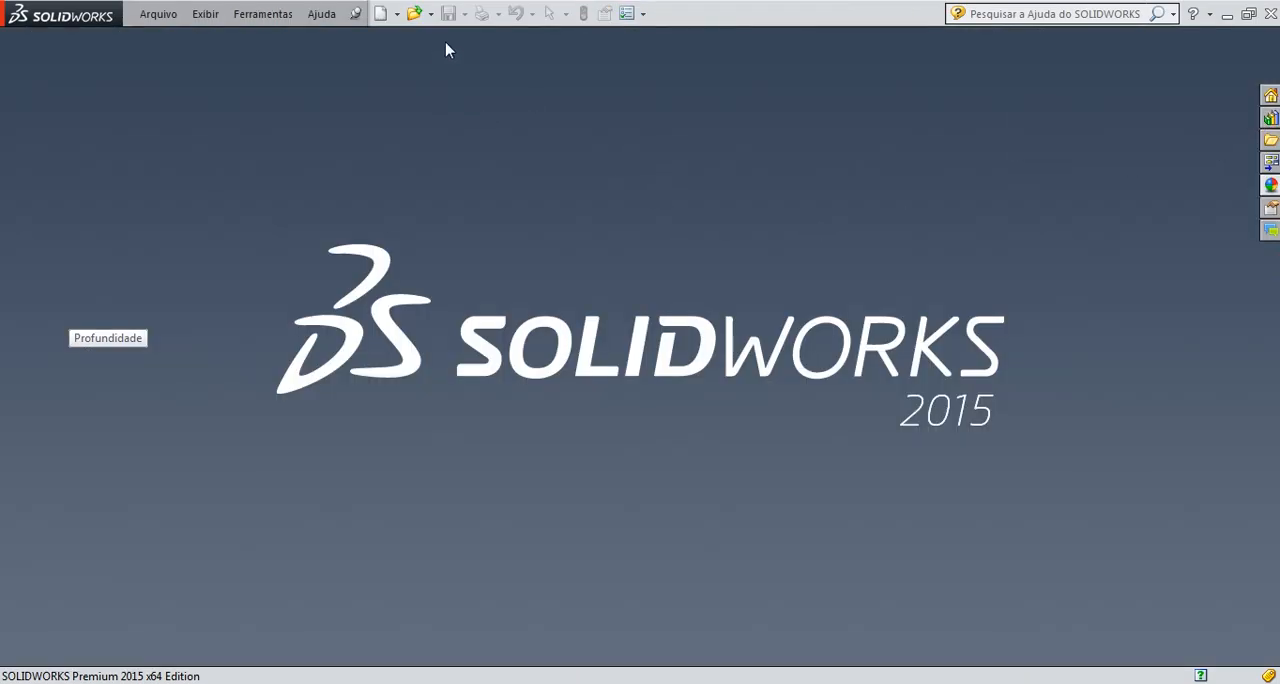
# Open the wing assembly file "montagem da asa ipanema.SLDASM" from the Desenhos folder
pyautogui.click(433, 16)
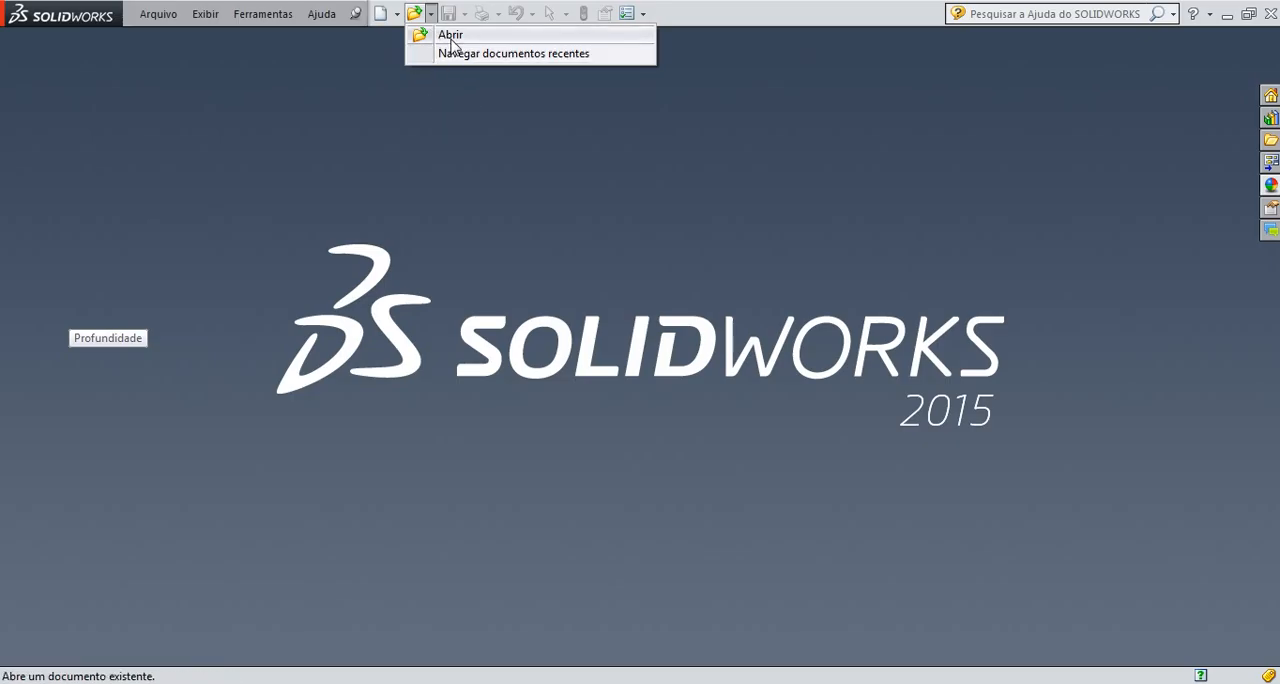
pyautogui.click(445, 28)
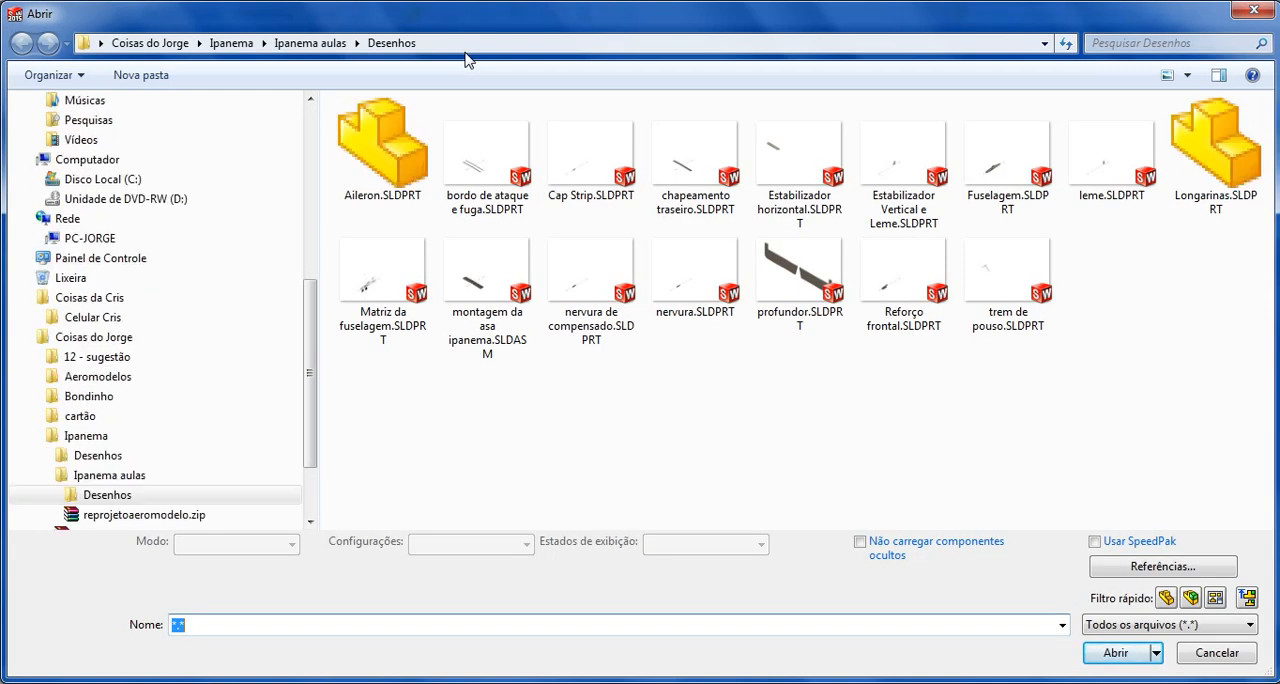
pyautogui.click(492, 318)
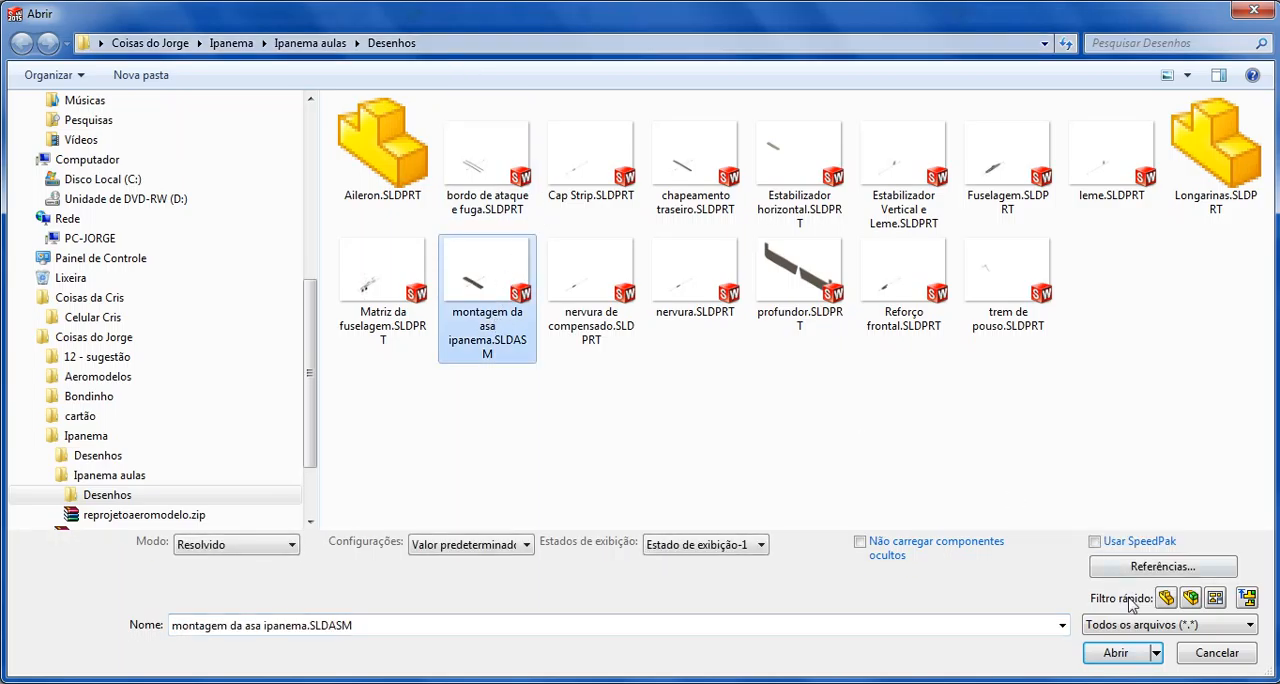
pyautogui.click(1118, 660)
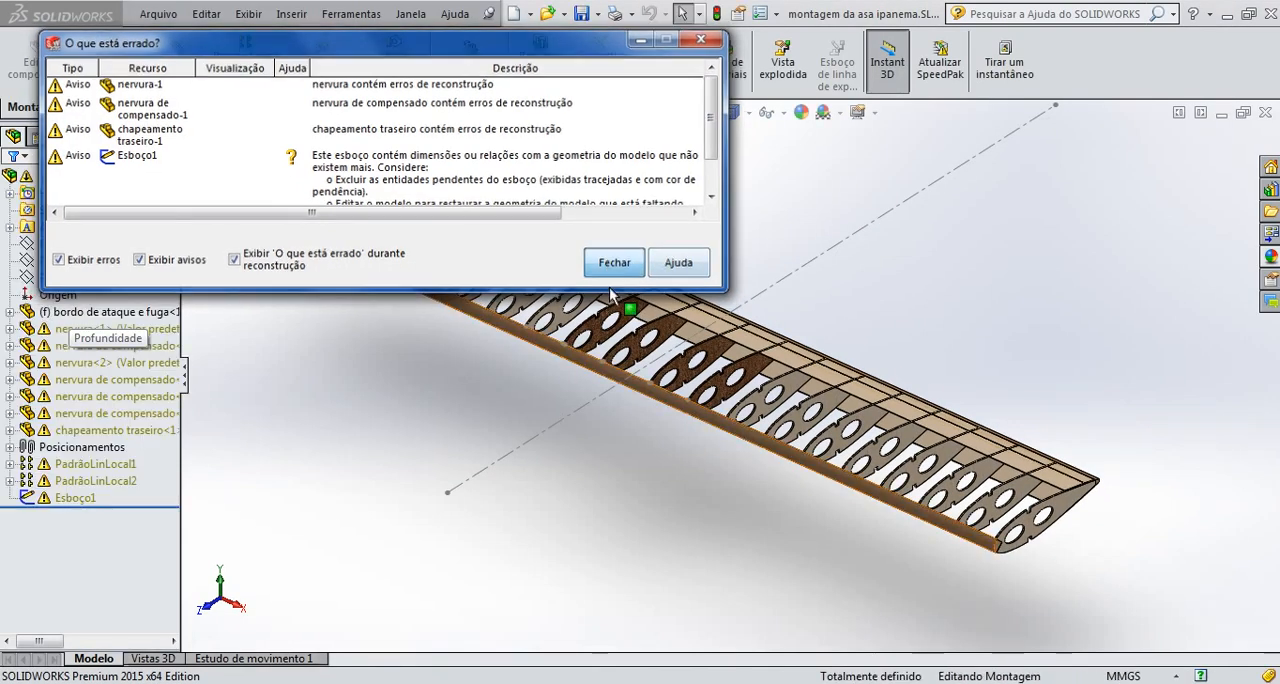
# Insert the part Longarinas.SLDPRT from the Desenhos folder into the wing assembly and place it in the empty space below the wing
pyautogui.click(610, 260)
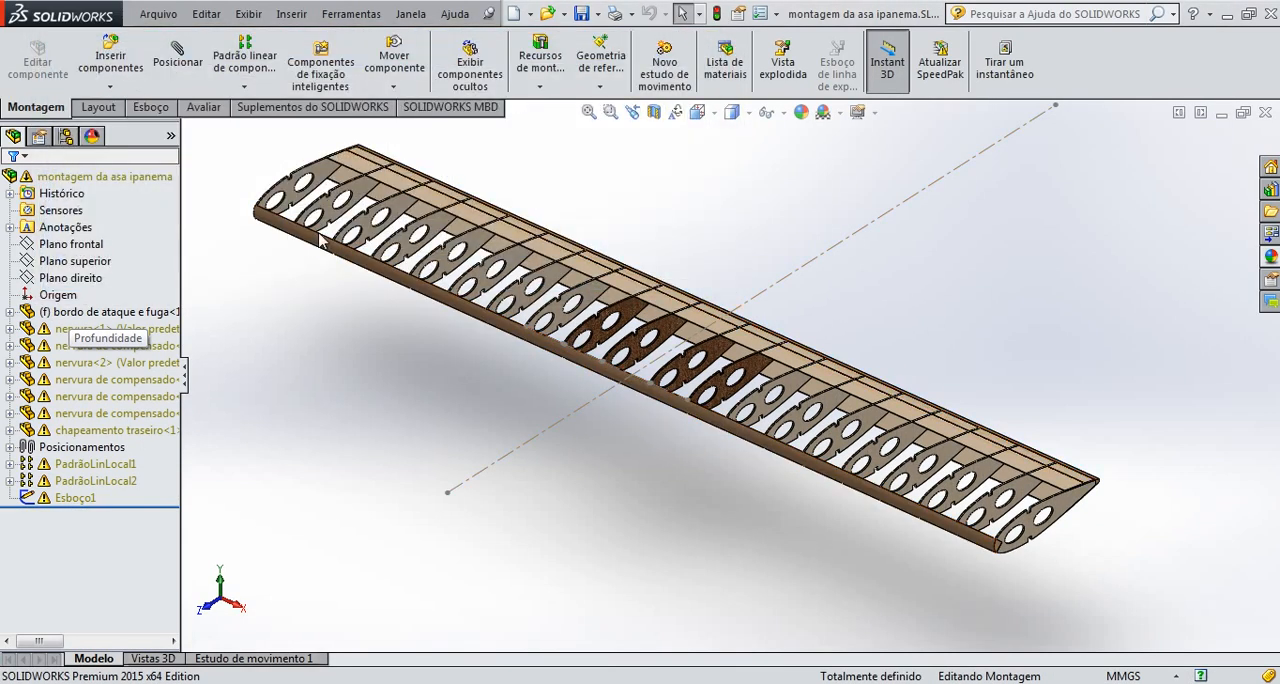
pyautogui.click(110, 62)
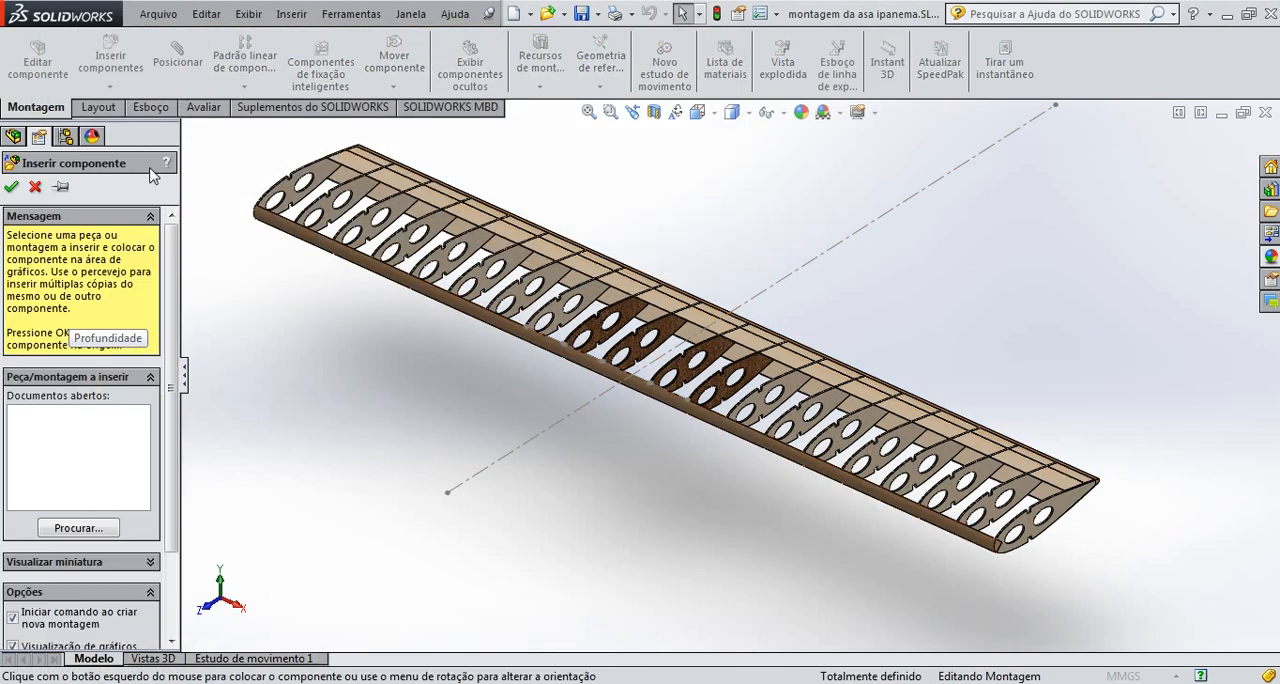
pyautogui.click(78, 527)
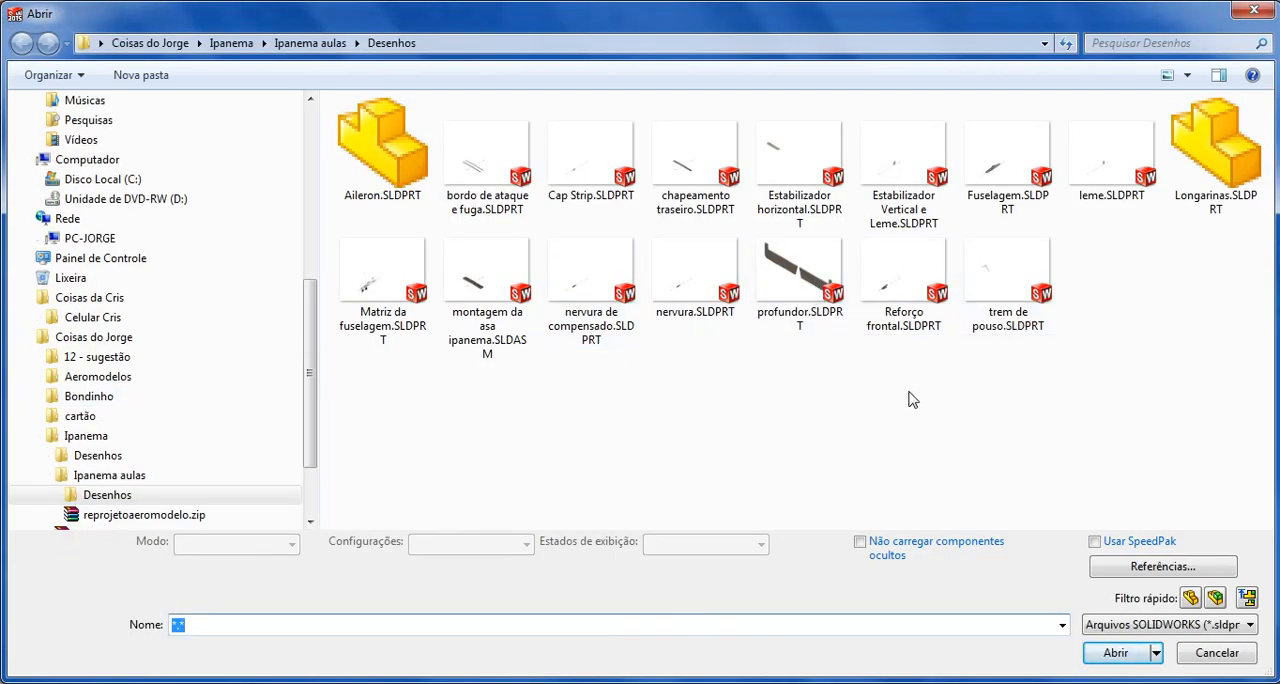
pyautogui.click(1245, 190)
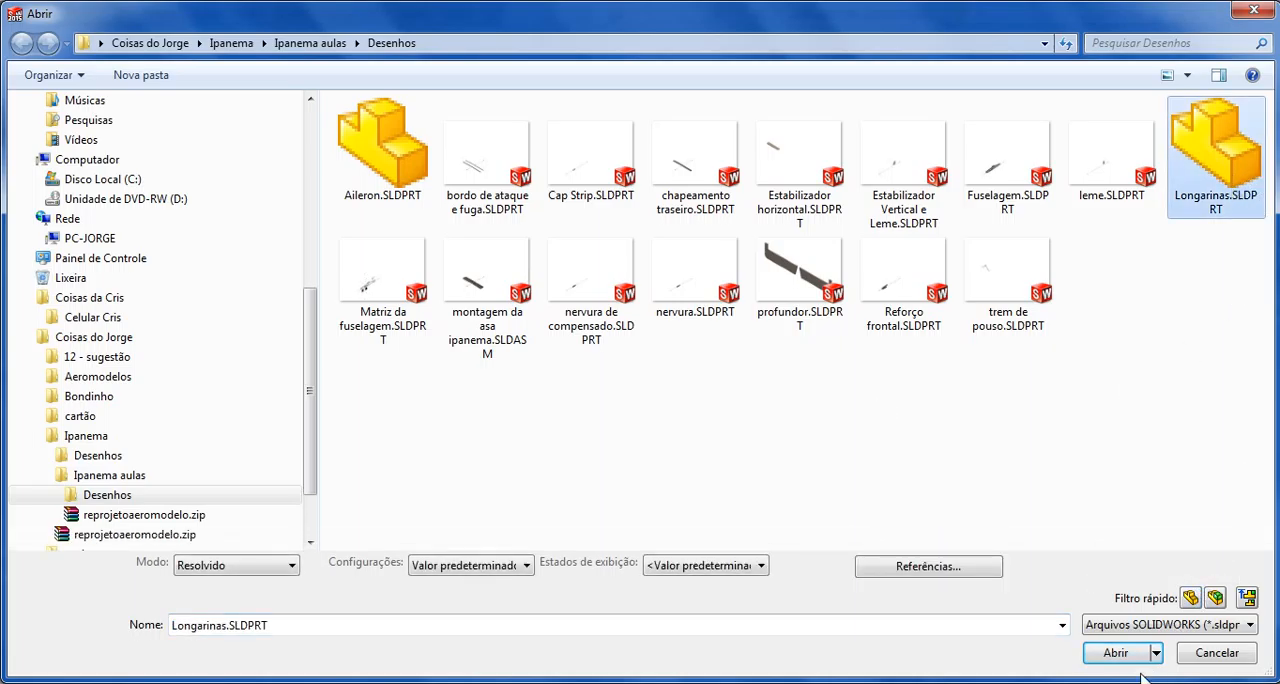
pyautogui.click(1115, 652)
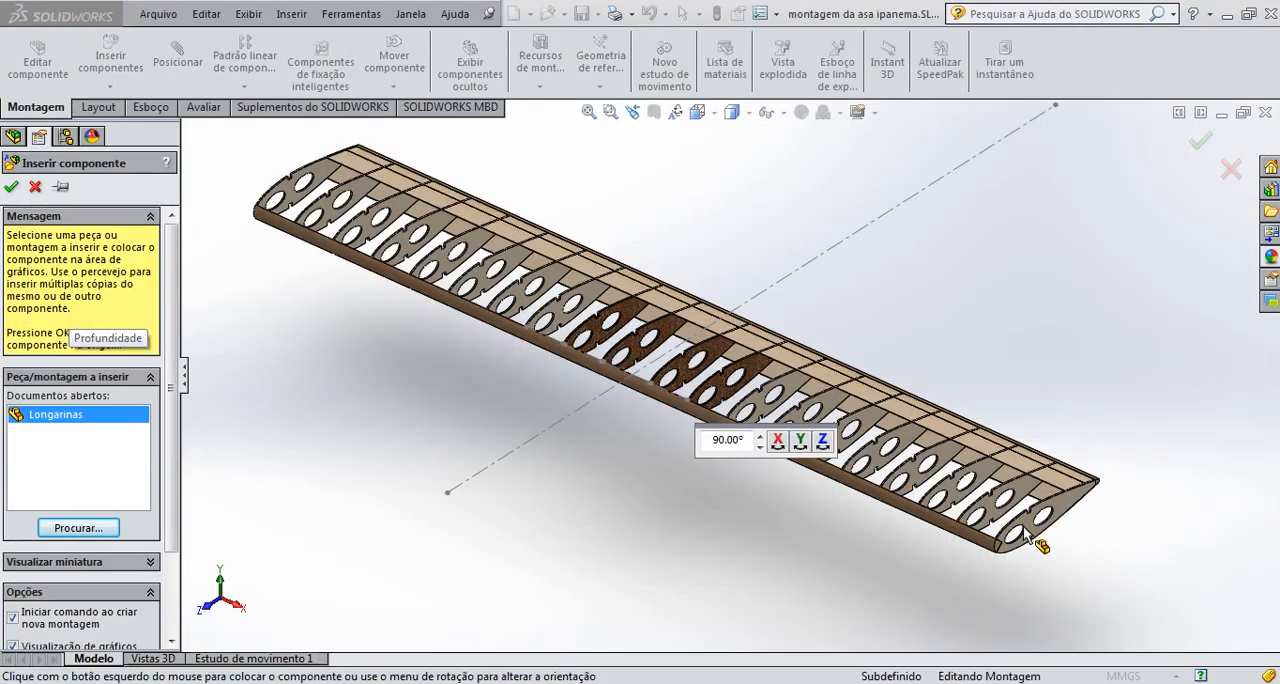
pyautogui.scroll(5, 1040, 540)
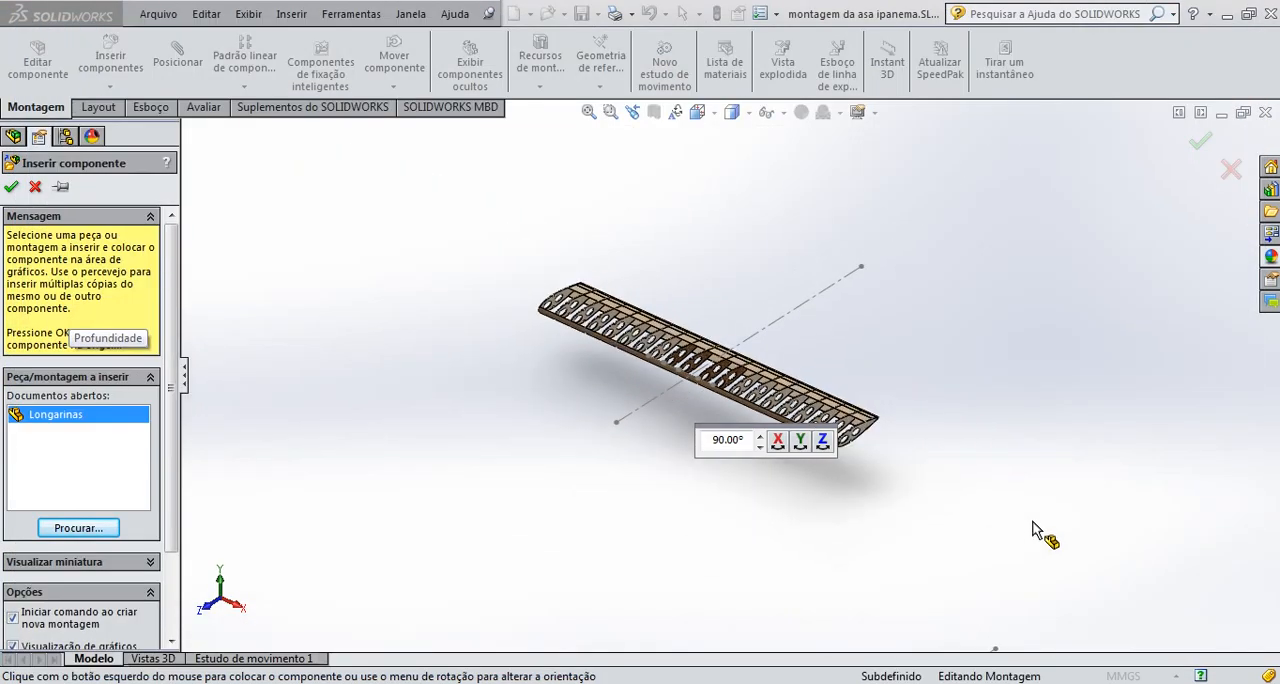
pyautogui.click(893, 388)
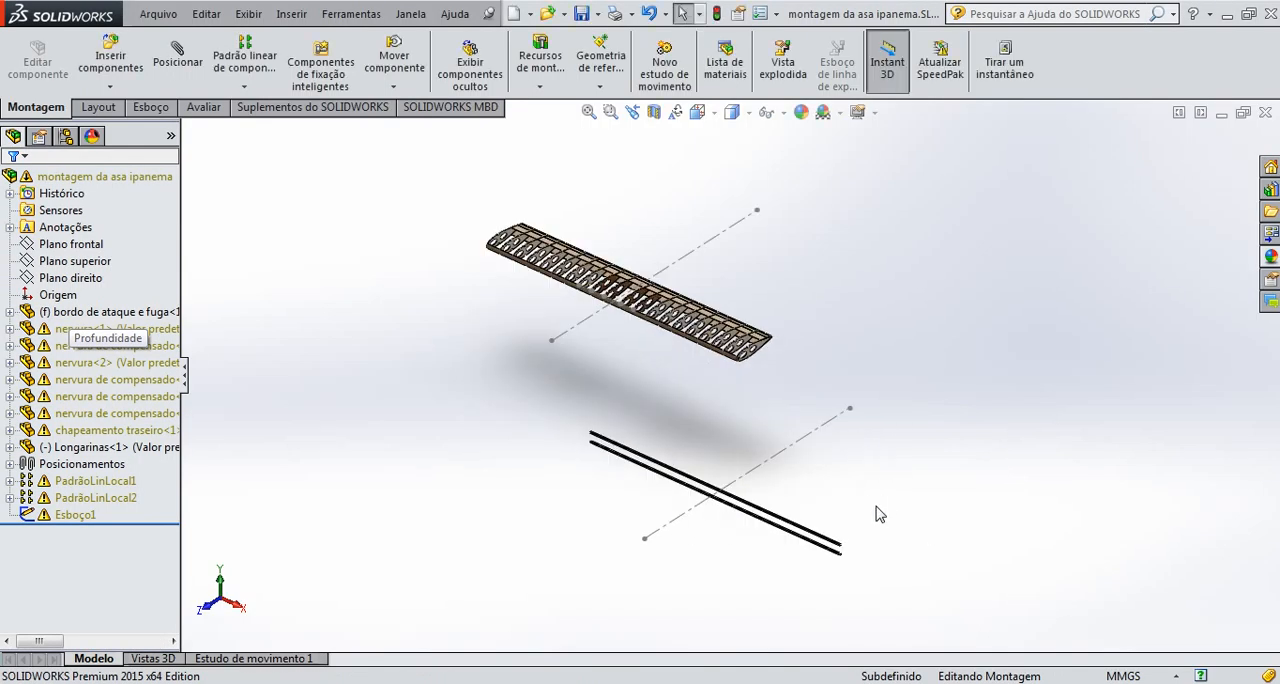
# Delete the construction centerline from the sketch of the inserted Longarinas part and return to editing the assembly
pyautogui.scroll(-4, 879, 514)
pyautogui.scroll(-2, 651, 473)
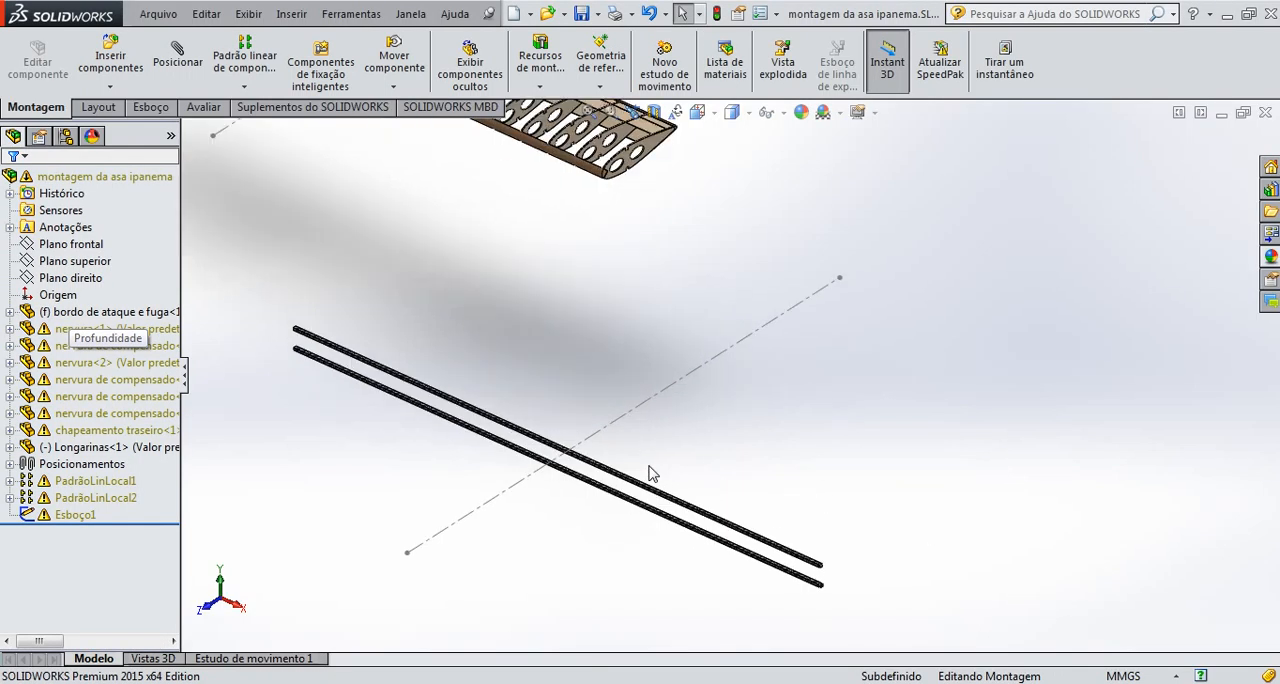
pyautogui.click(620, 433)
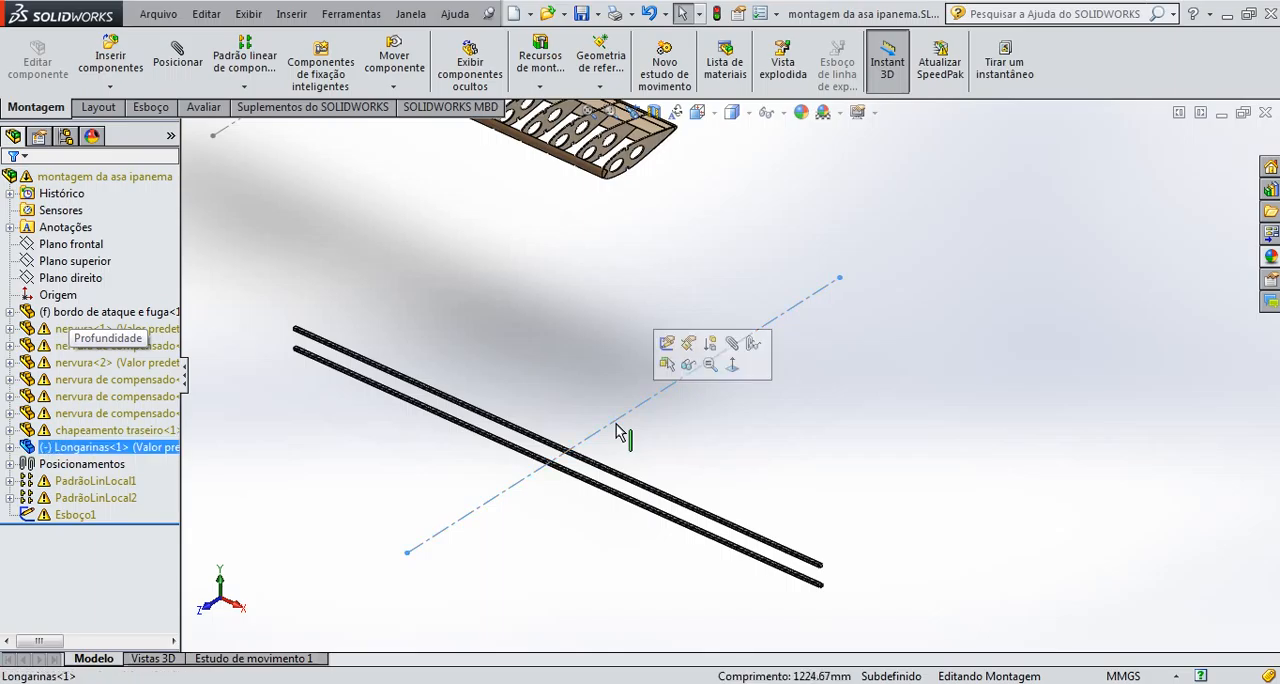
pyautogui.click(665, 347)
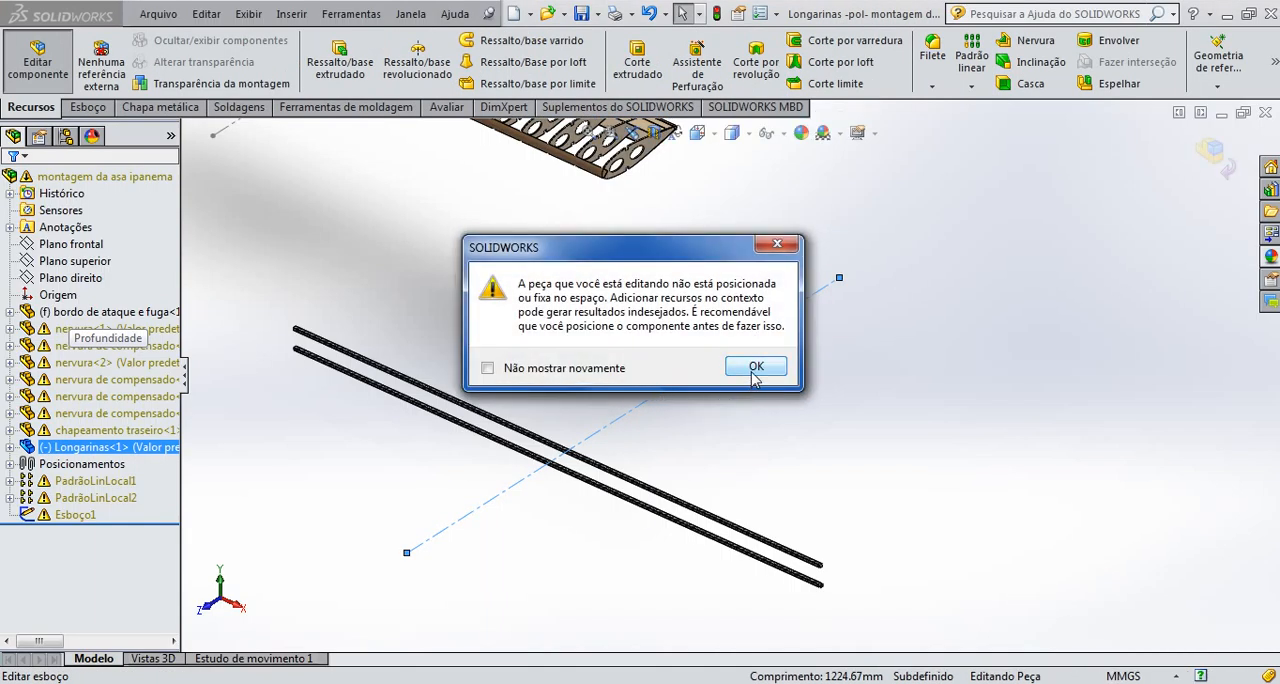
pyautogui.click(753, 370)
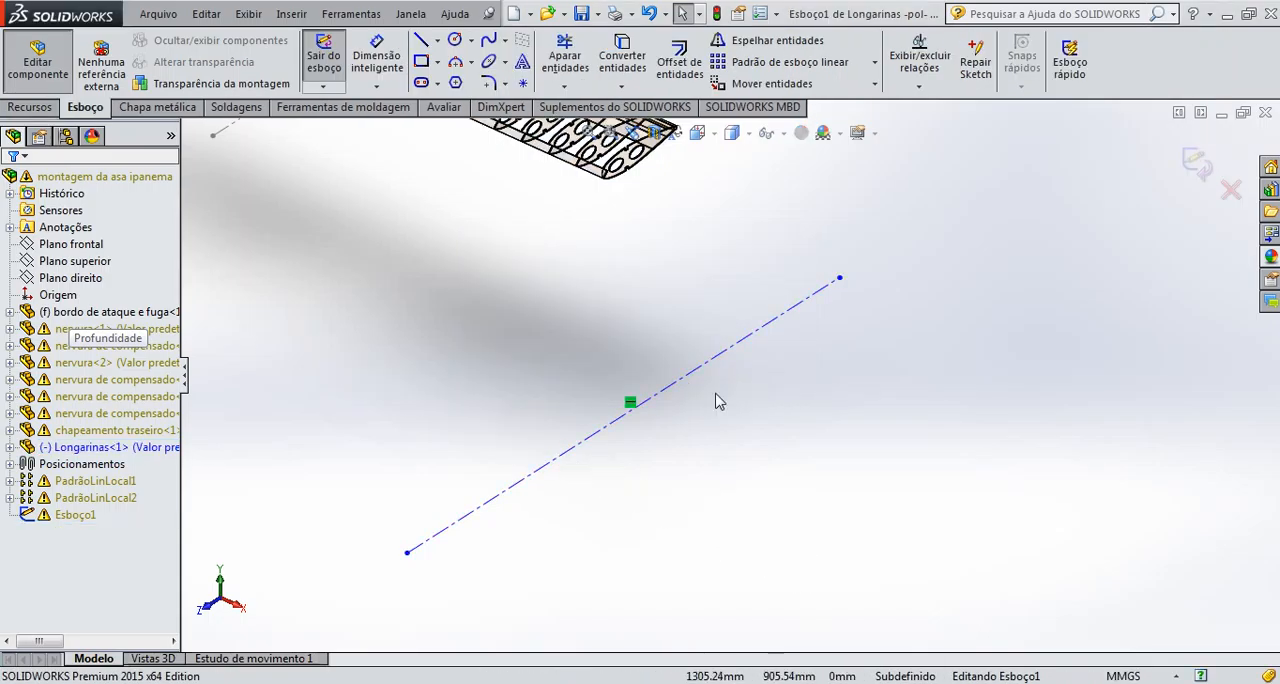
pyautogui.click(673, 396)
pyautogui.press('Delete')
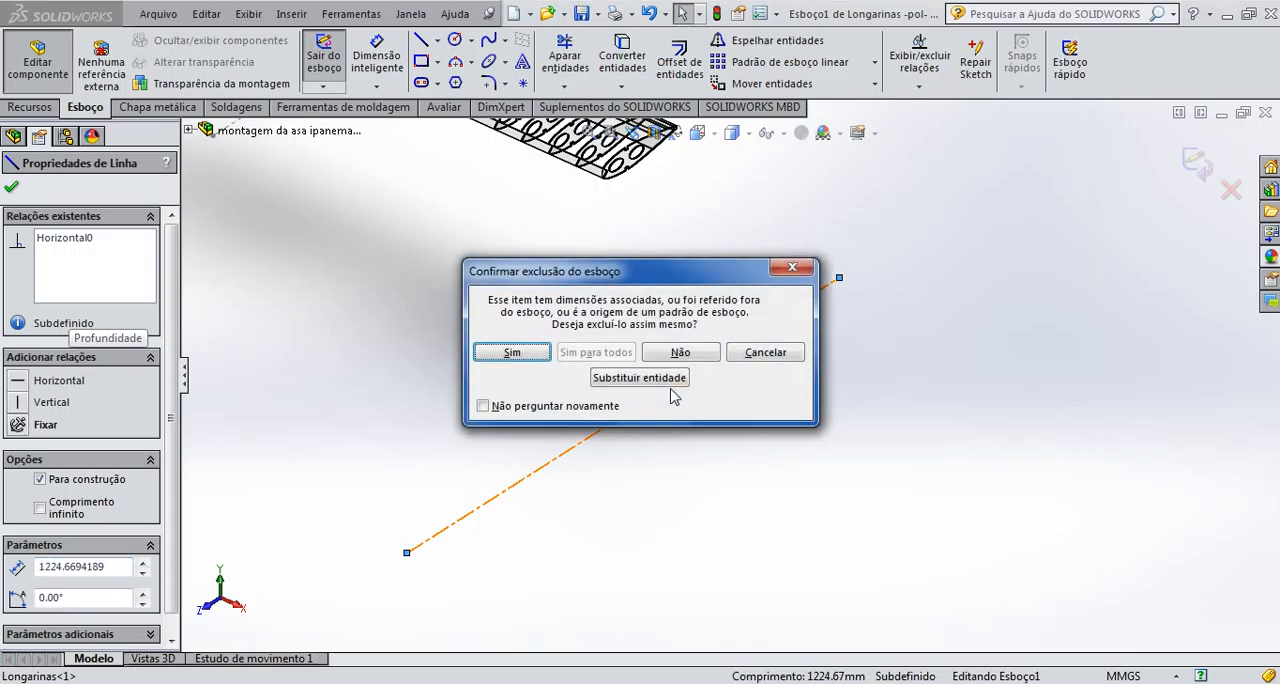
pyautogui.click(511, 352)
pyautogui.scroll(2, 1109, 249)
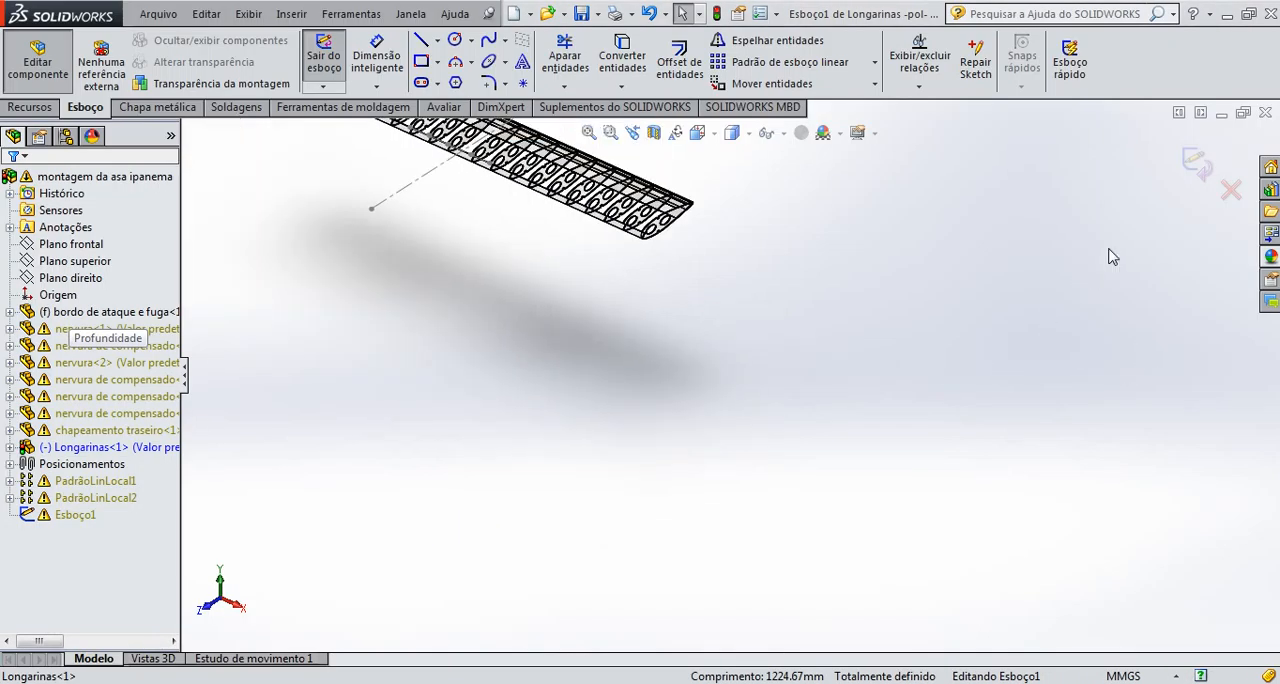
pyautogui.click(1196, 182)
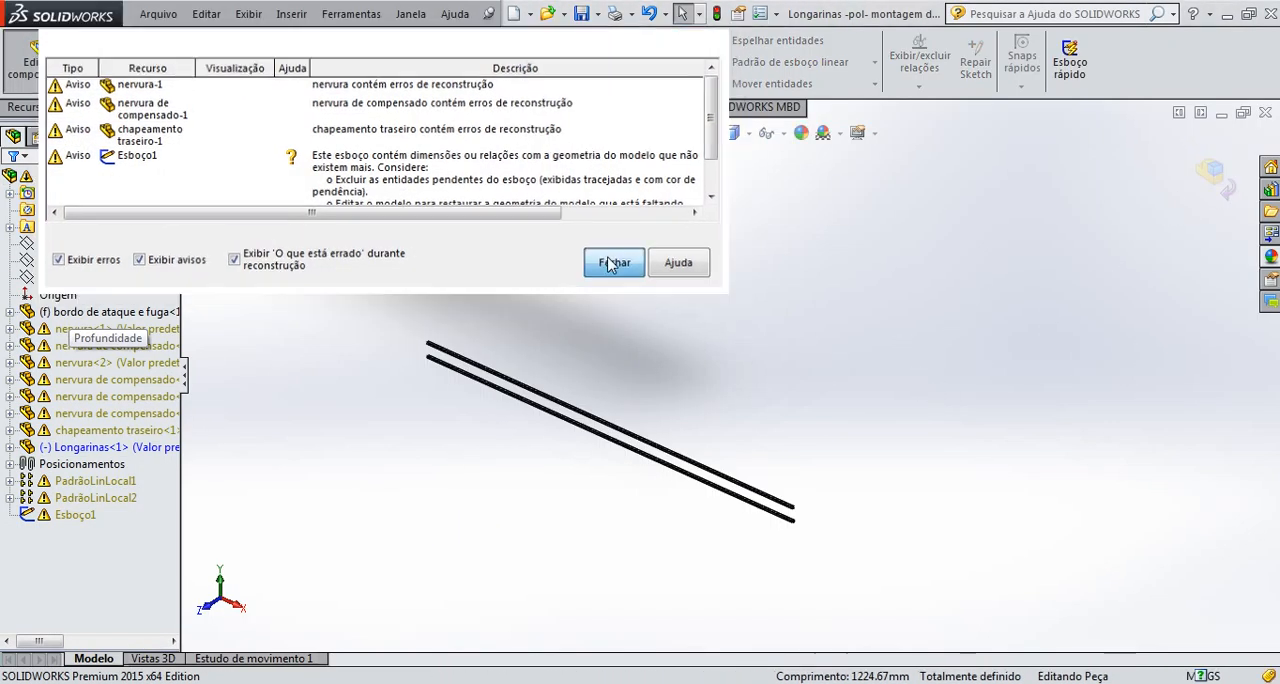
pyautogui.click(688, 263)
pyautogui.scroll(2, 752, 366)
pyautogui.click(1228, 192)
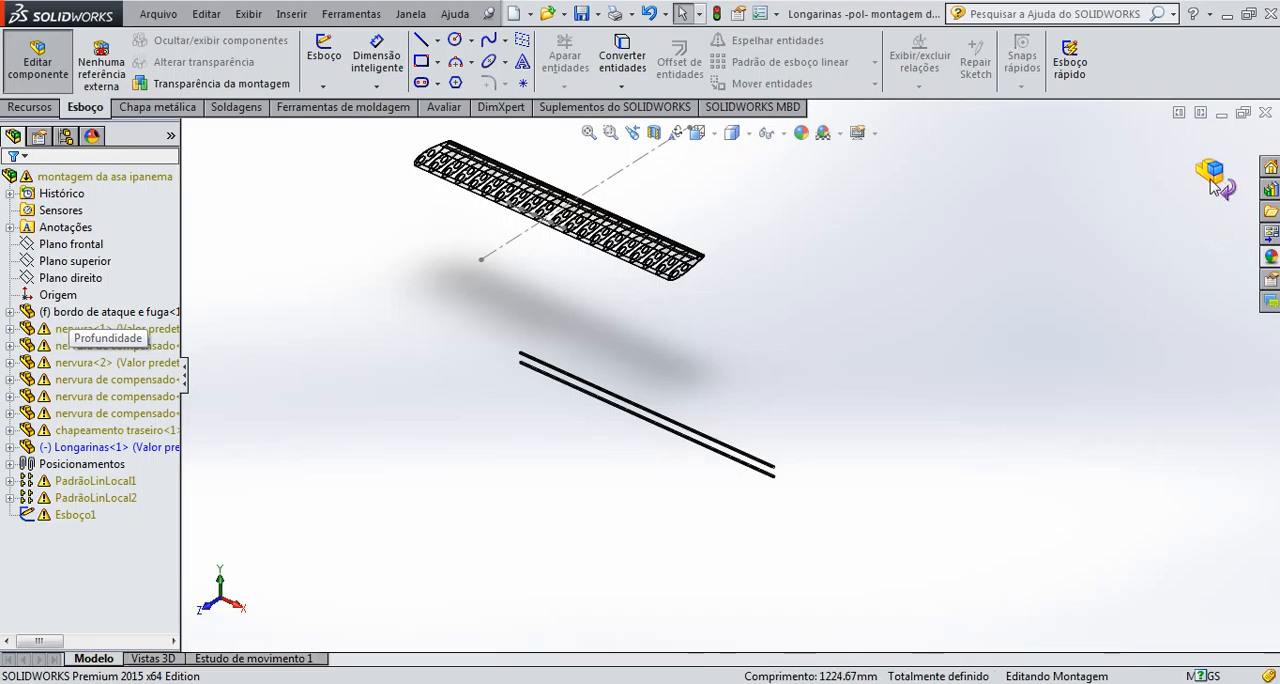
# Add a coincident mate between the lower front end corner of the upper spar and the bottom corner of the end rib's upper notch
pyautogui.scroll(-4, 600, 343)
pyautogui.scroll(2, 629, 409)
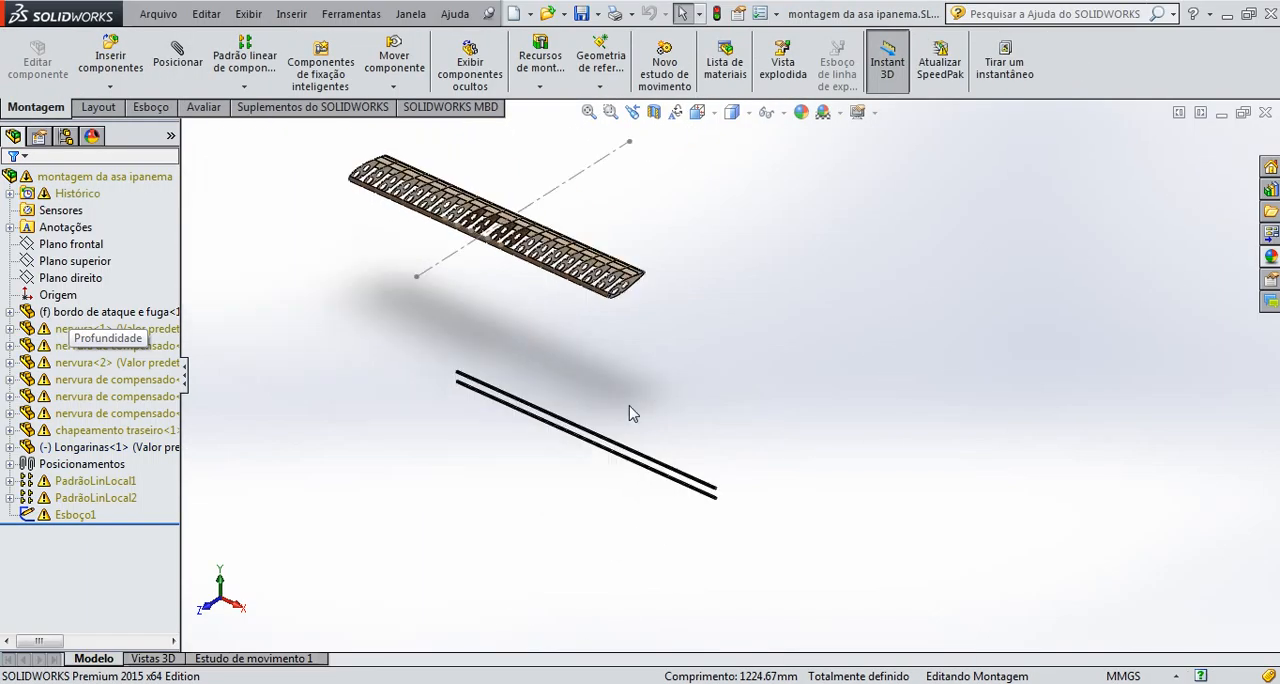
pyautogui.scroll(-5, 729, 470)
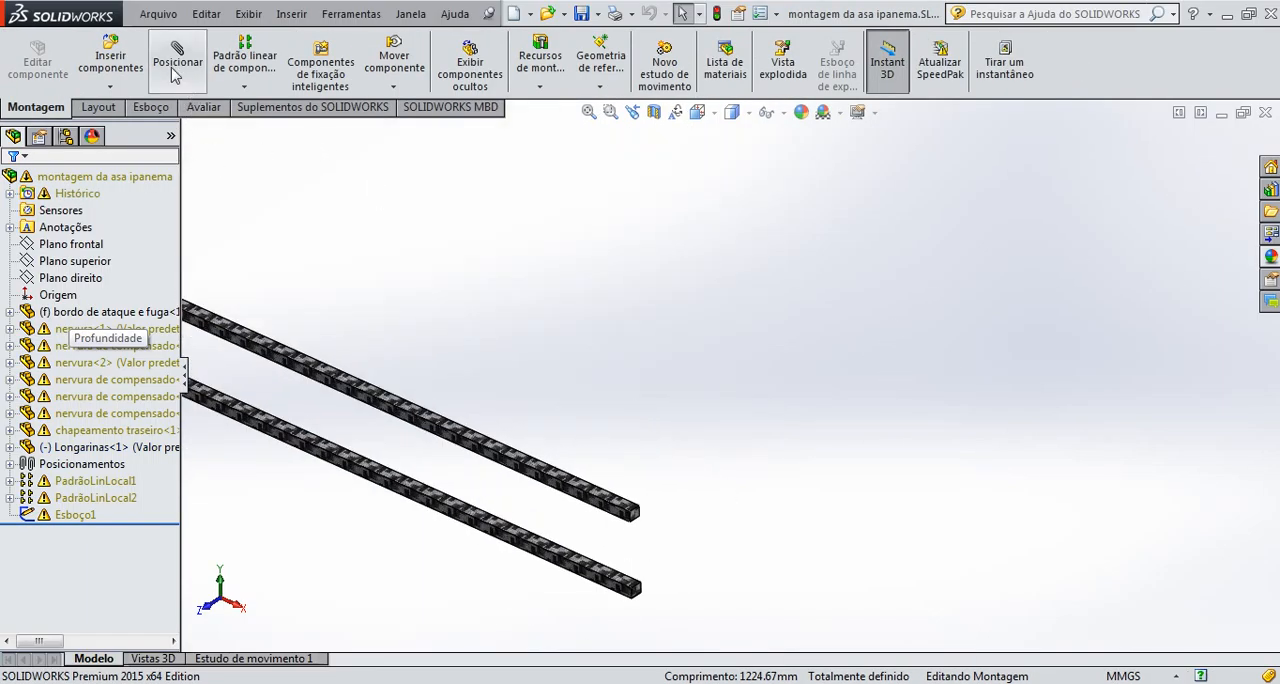
pyautogui.click(175, 75)
pyautogui.scroll(-3, 655, 515)
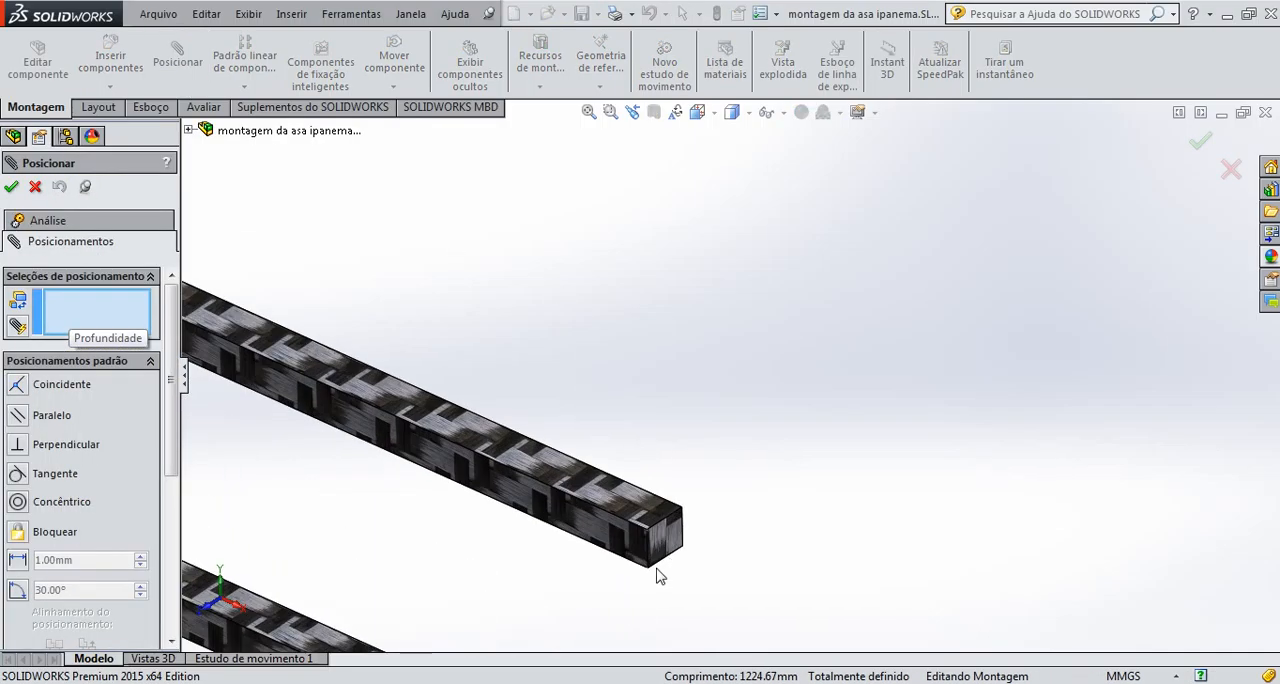
pyautogui.click(649, 569)
pyautogui.scroll(5, 660, 575)
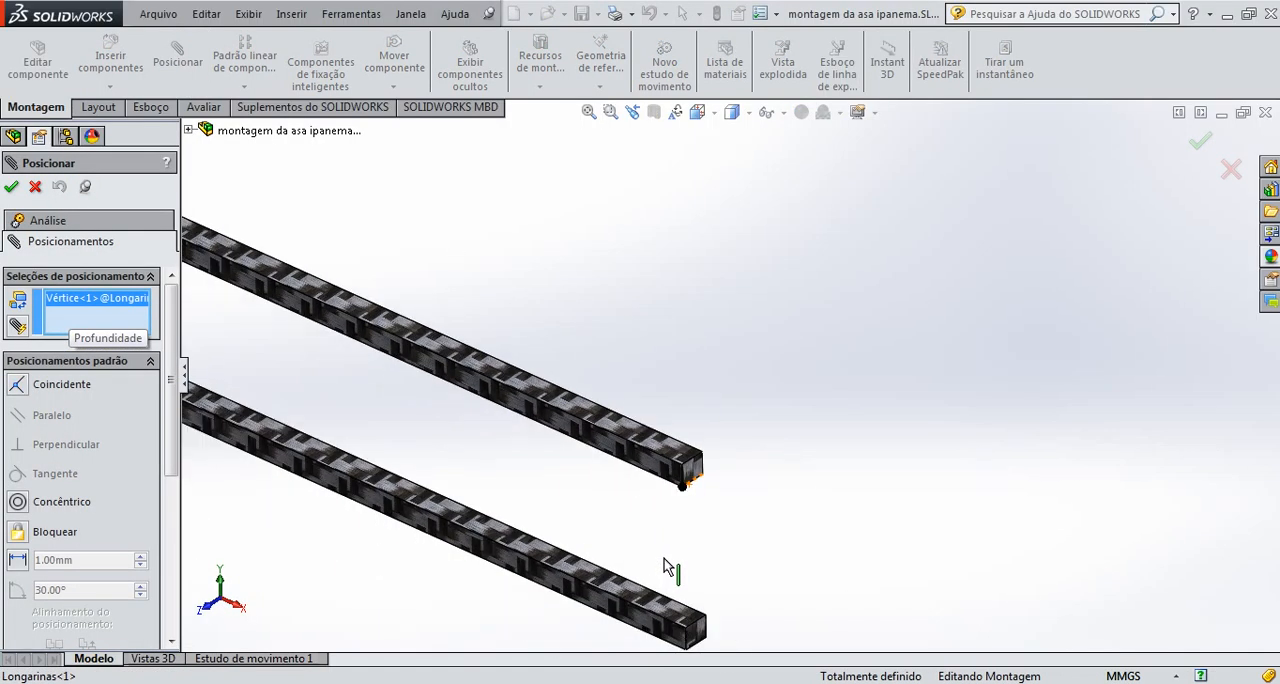
pyautogui.scroll(4, 640, 322)
pyautogui.scroll(-6, 750, 350)
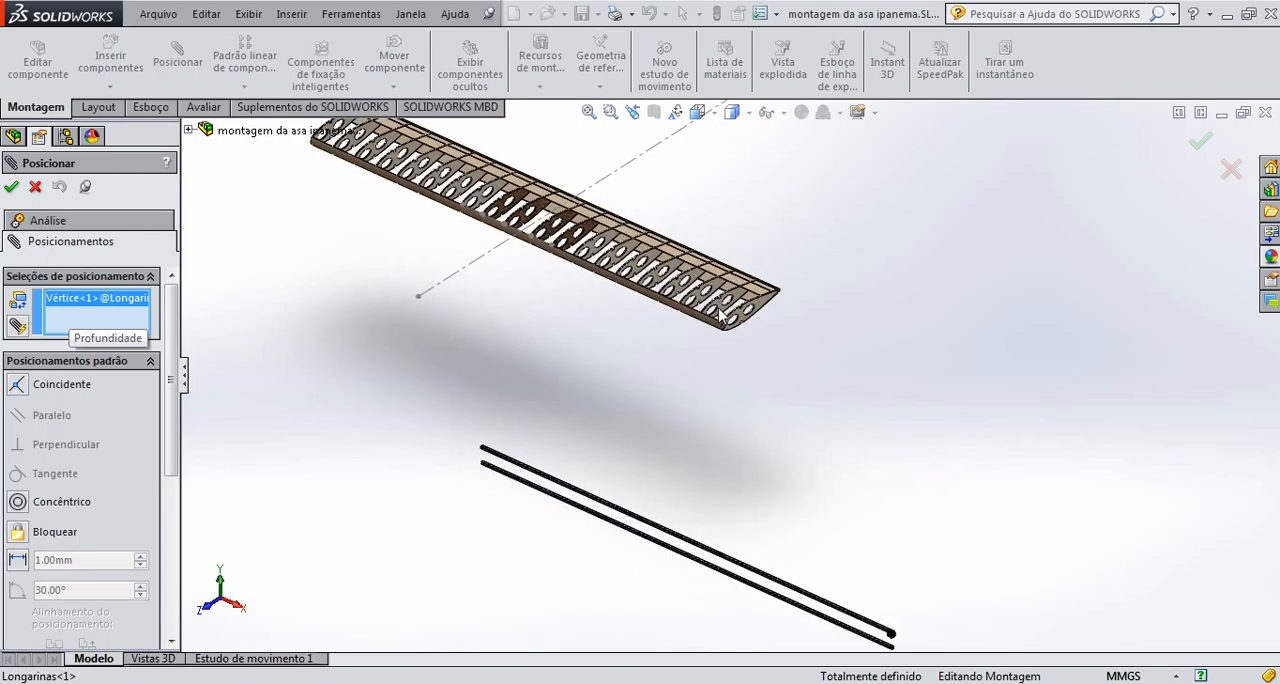
pyautogui.scroll(-8, 748, 343)
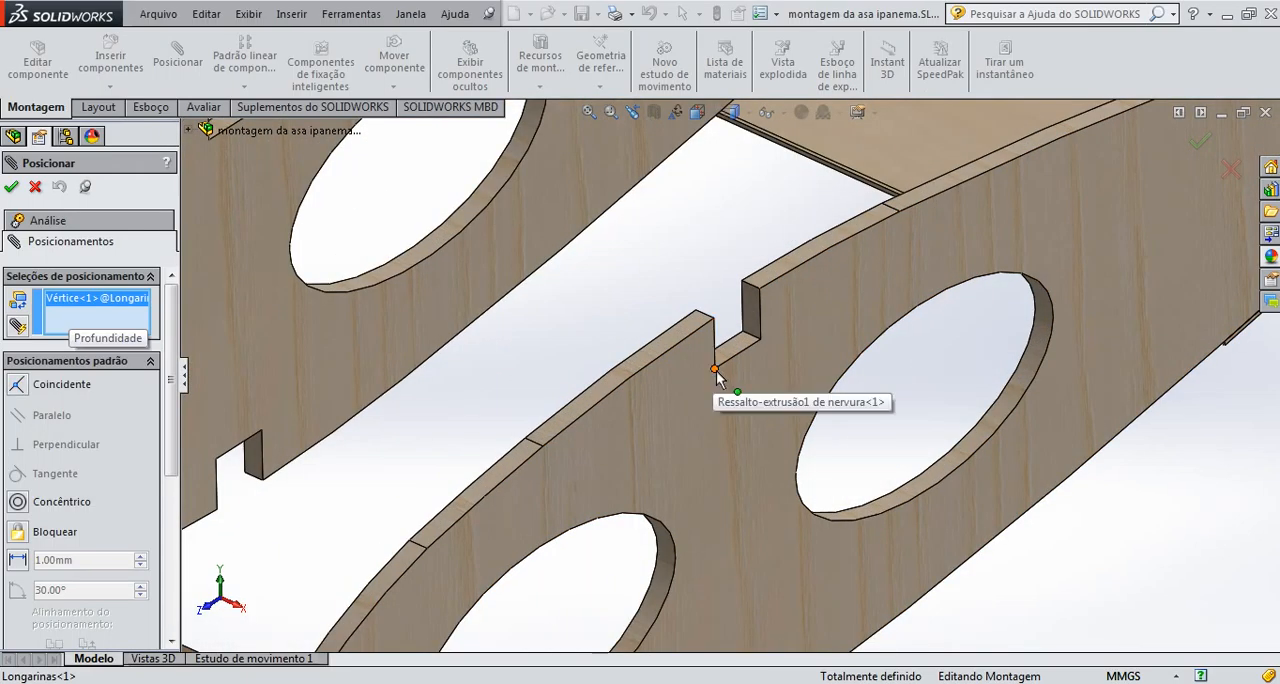
pyautogui.click(715, 371)
pyautogui.scroll(3, 866, 382)
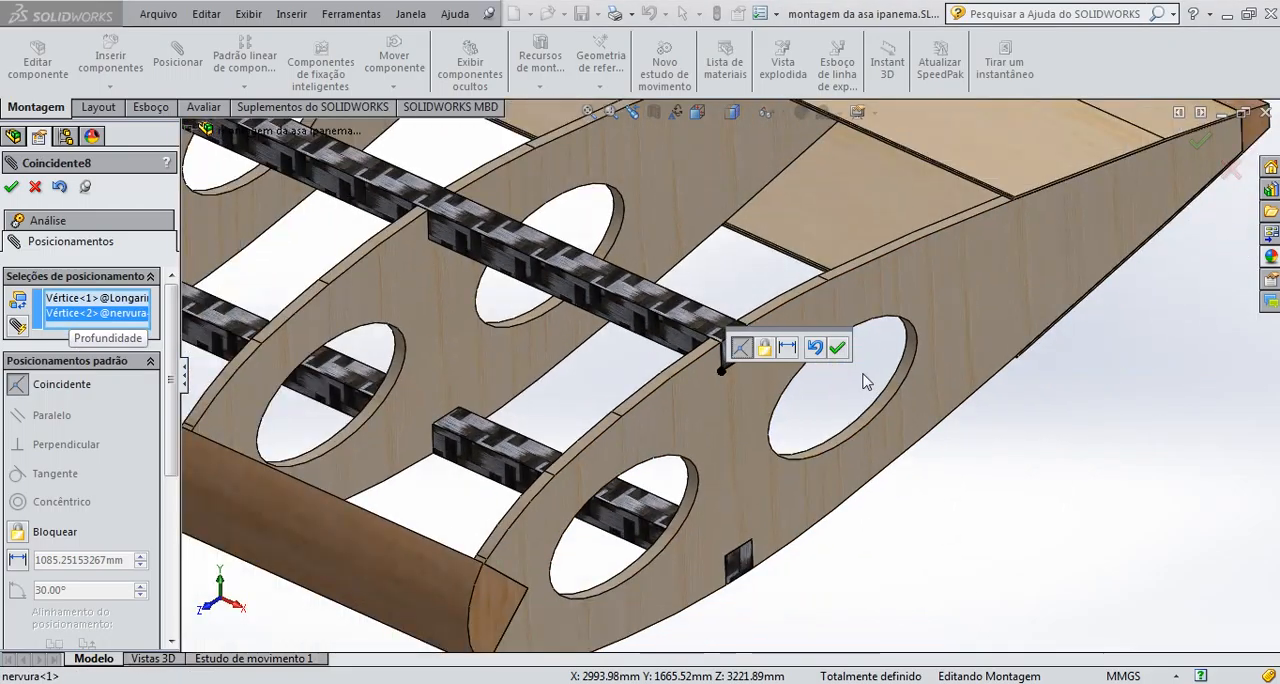
pyautogui.scroll(2, 866, 382)
pyautogui.click(838, 348)
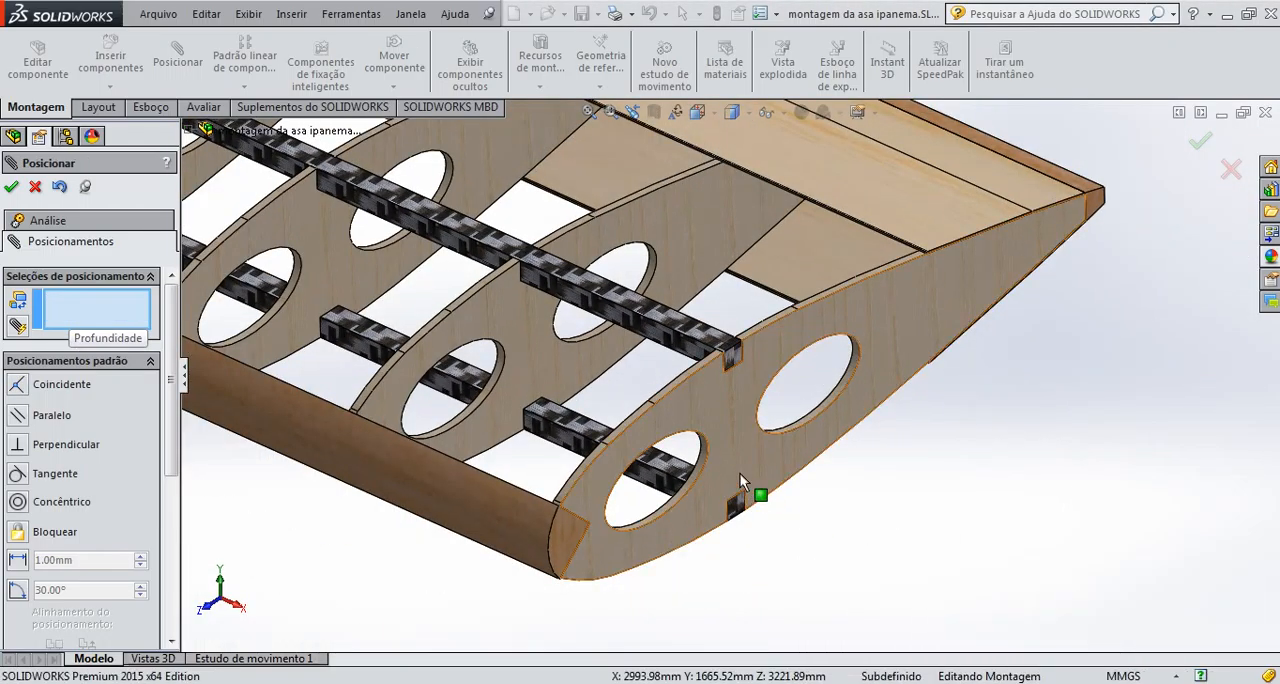
# Lock the Longarinas part to the "bordo de ataque e fuga" component with a Lock mate and finish mating
pyautogui.scroll(-3, 700, 444)
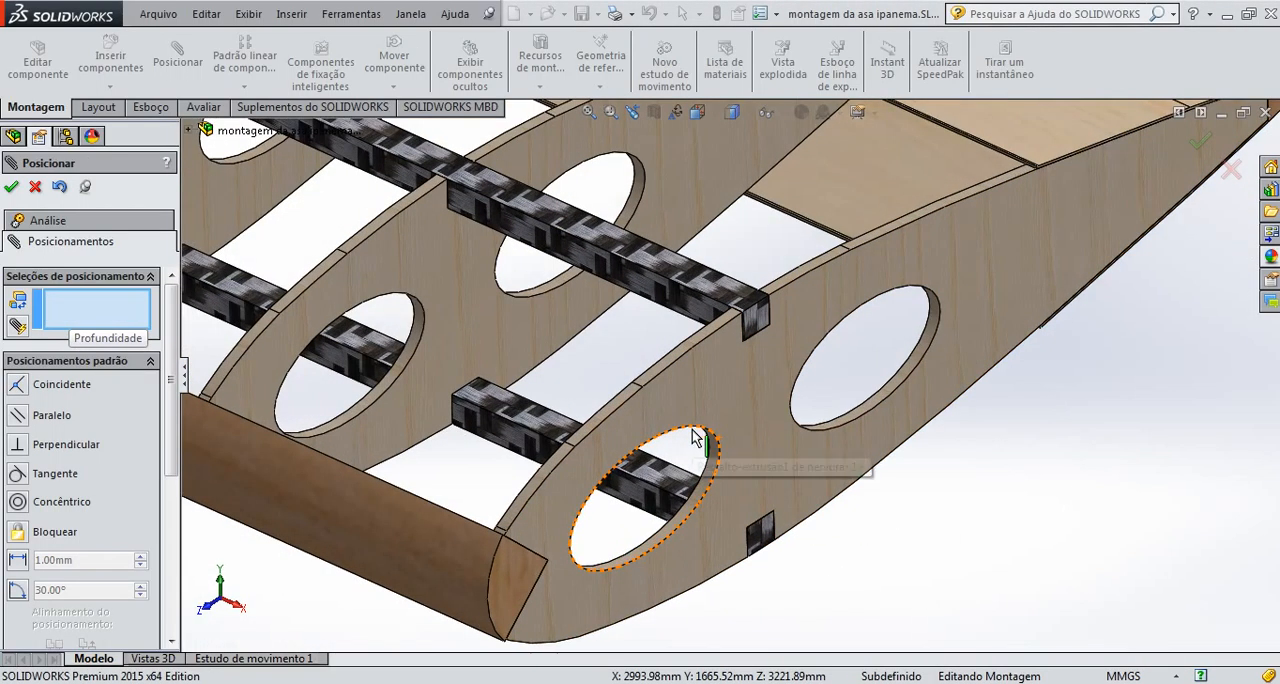
pyautogui.scroll(3, 686, 428)
pyautogui.scroll(-1, 686, 410)
pyautogui.scroll(-10, 686, 410)
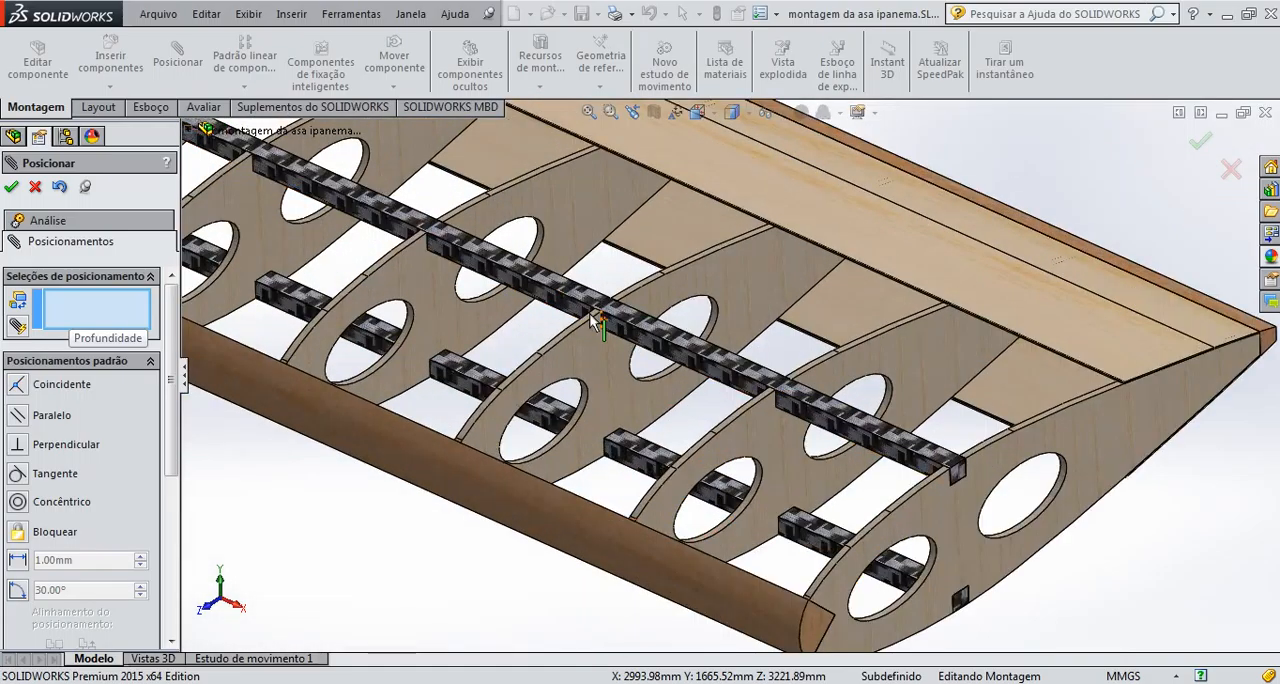
pyautogui.scroll(12, 714, 340)
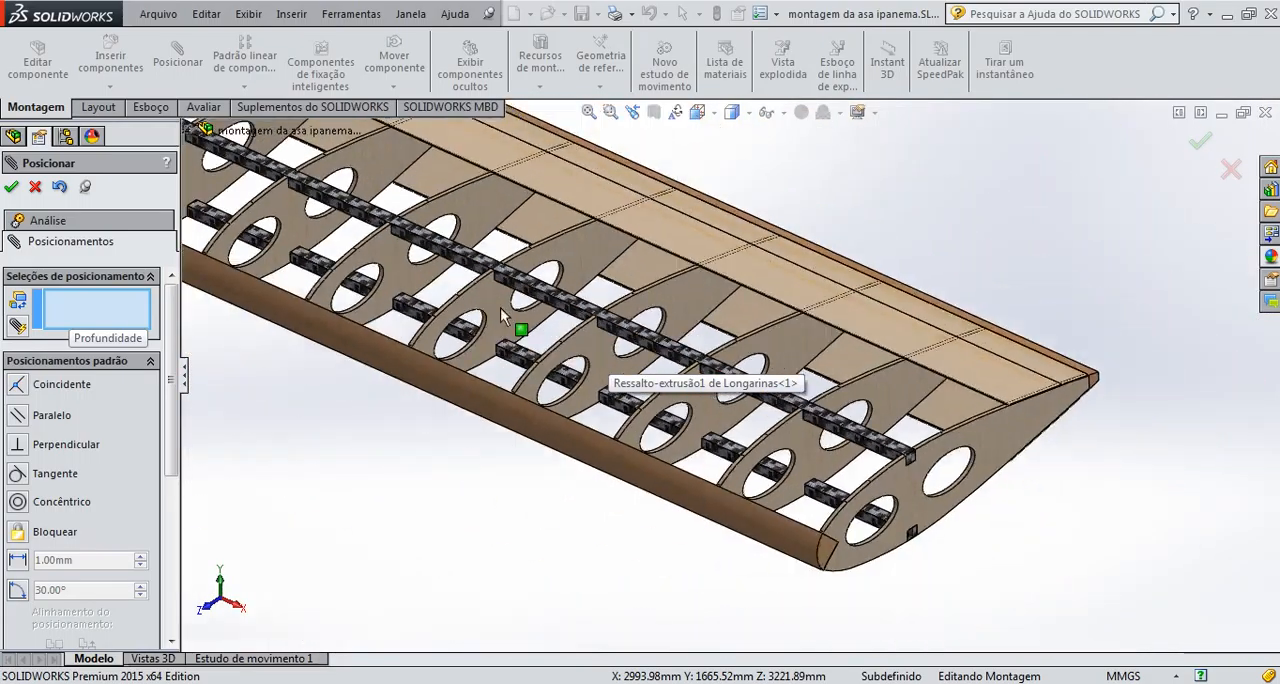
pyautogui.scroll(-8, 580, 275)
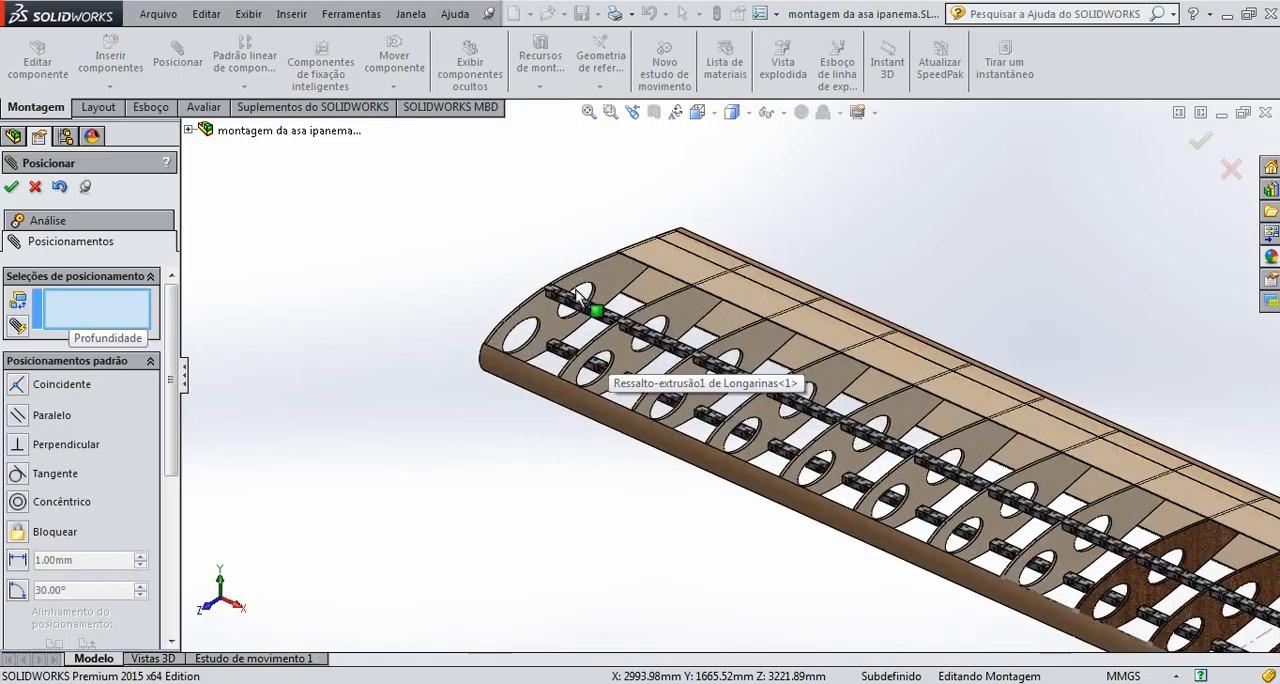
pyautogui.moveTo(573, 333)
pyautogui.mouseDown(button='middle')
pyautogui.moveTo(589, 366)
pyautogui.moveTo(654, 370)
pyautogui.moveTo(552, 331)
pyautogui.mouseUp(button='middle')
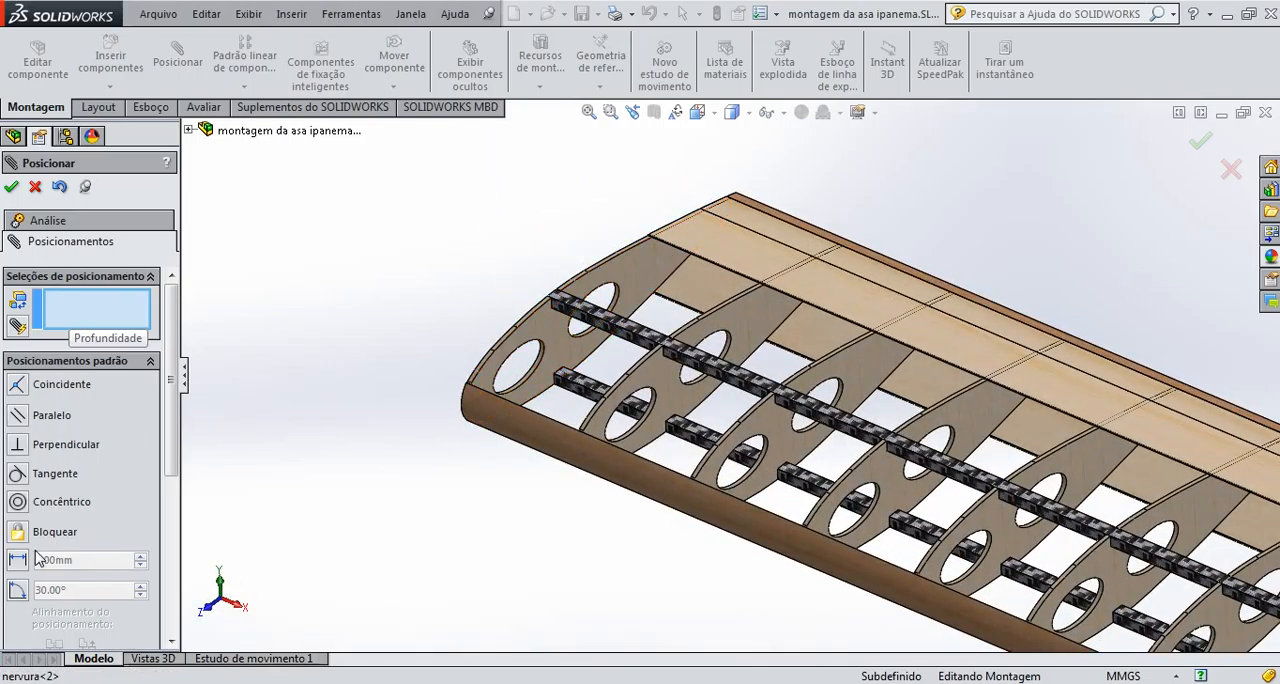
pyautogui.click(617, 340)
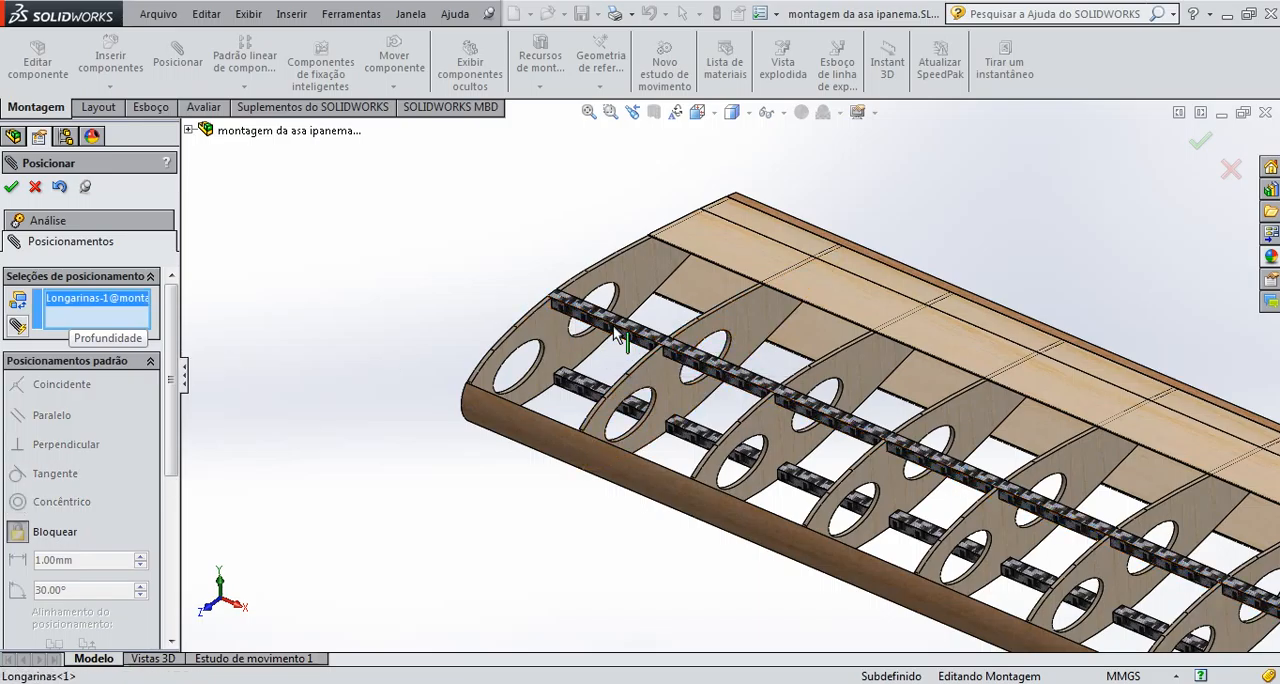
pyautogui.click(561, 454)
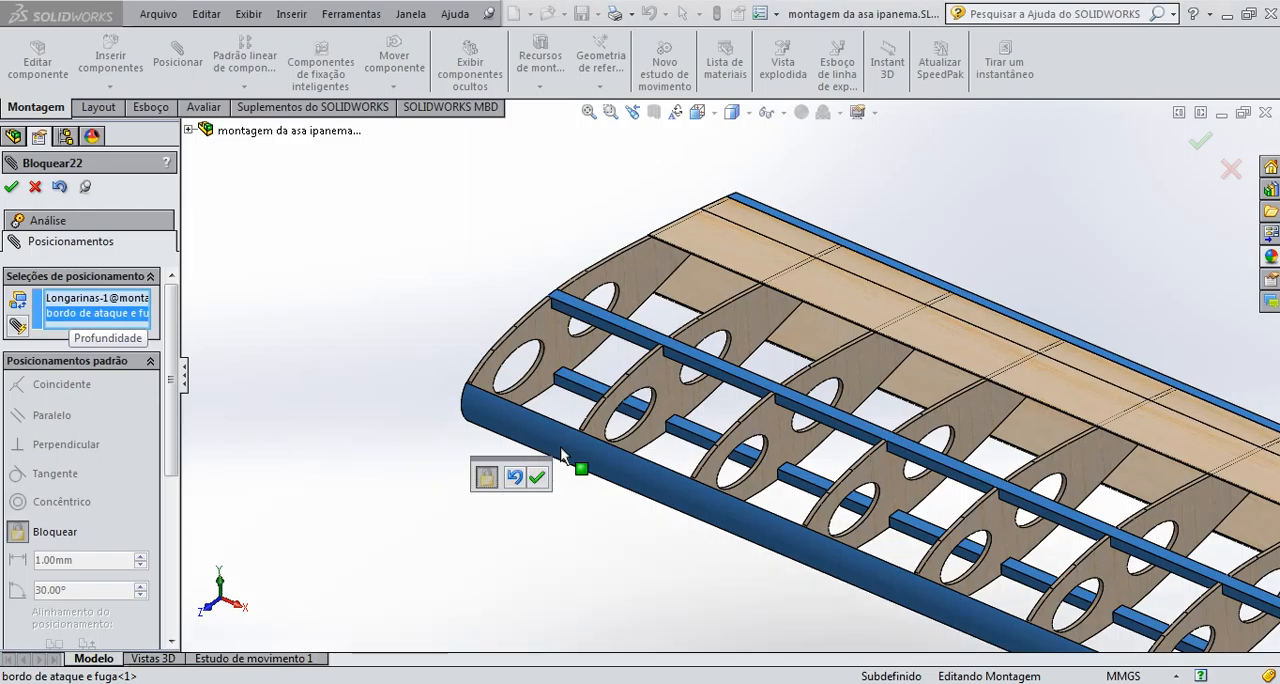
pyautogui.click(1199, 142)
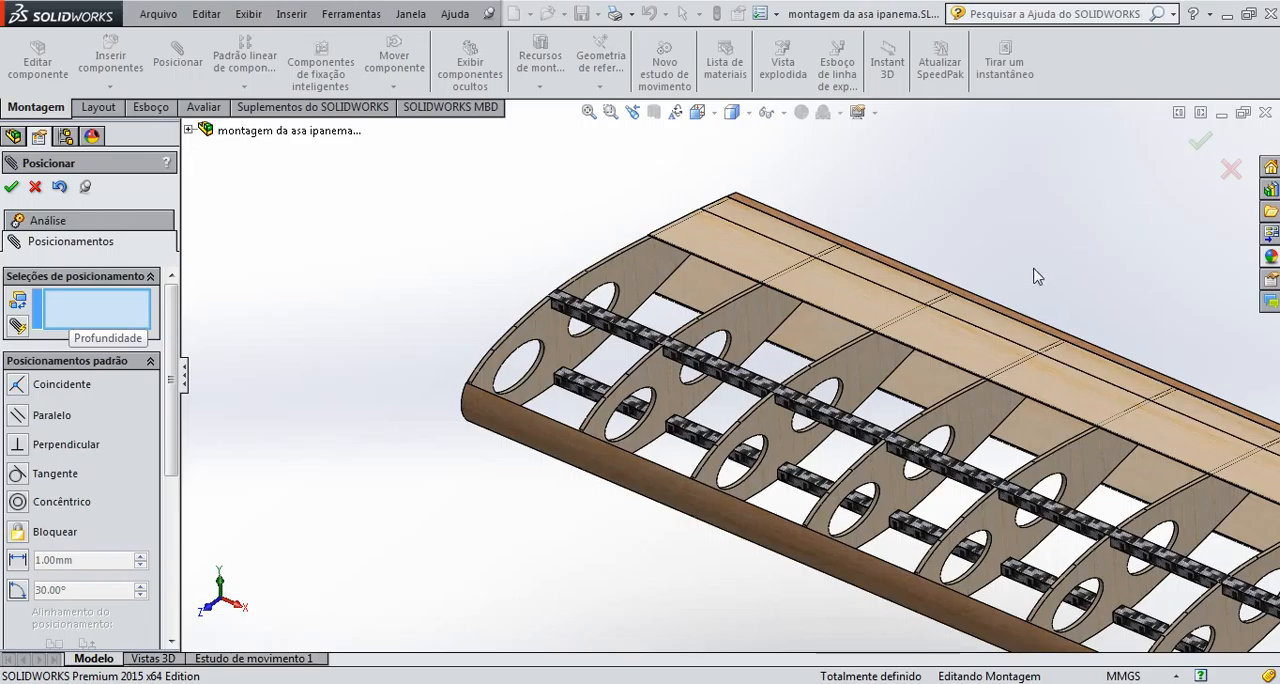
pyautogui.click(1196, 146)
# Examine the whole wing and the end rib's notches to check how the spars fit through the ribs
pyautogui.moveTo(749, 366); pyautogui.dragTo(1026, 460, button='middle')
pyautogui.scroll(9, 1045, 431)
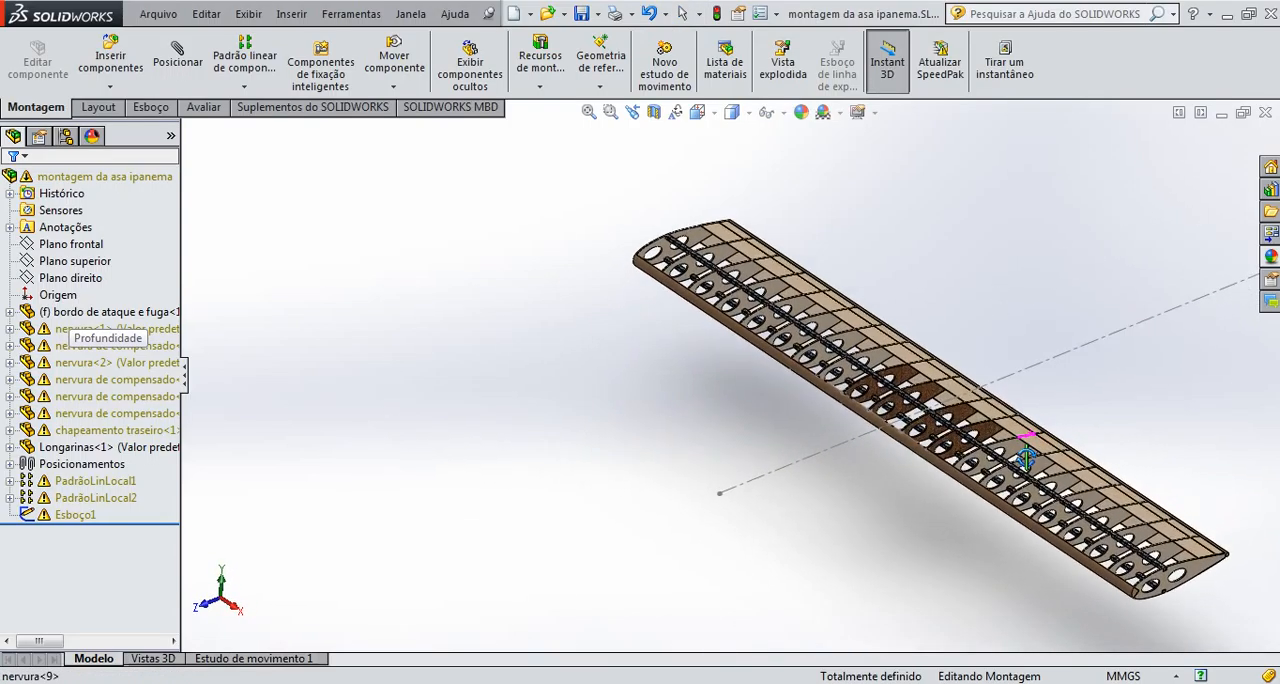
pyautogui.moveTo(1034, 515); pyautogui.dragTo(1048, 560, button='middle')
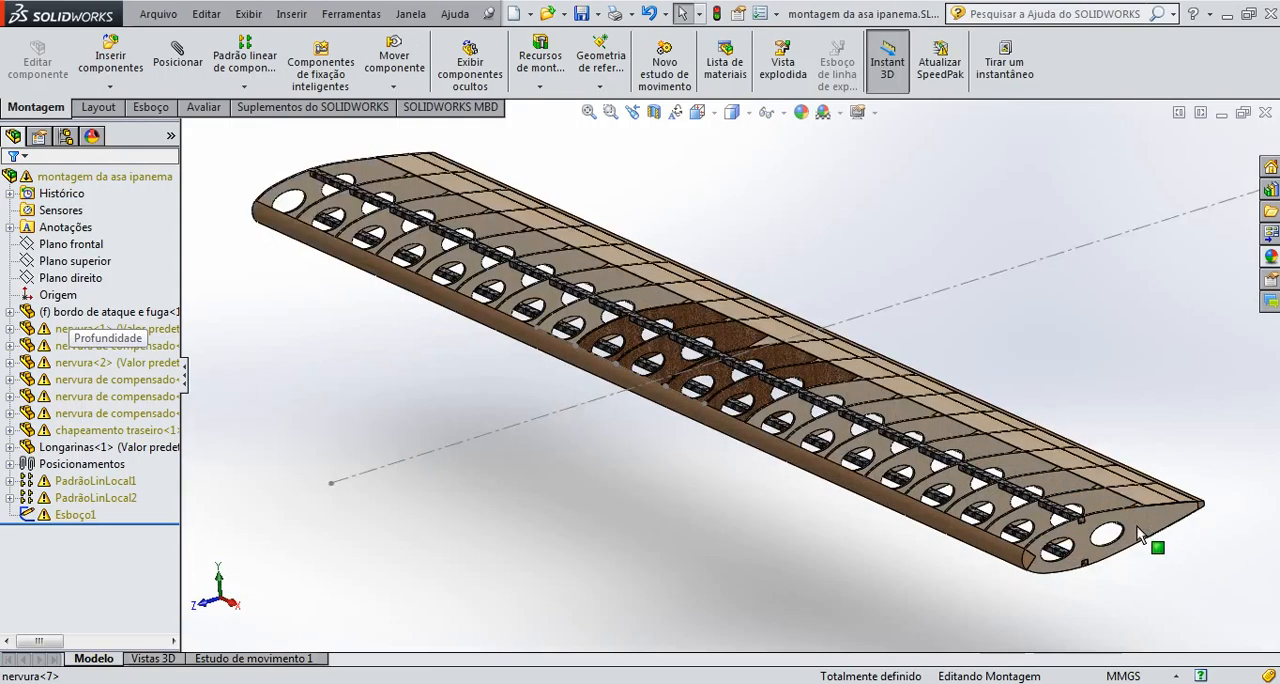
pyautogui.scroll(-3, 1048, 560)
pyautogui.scroll(-6, 1048, 560)
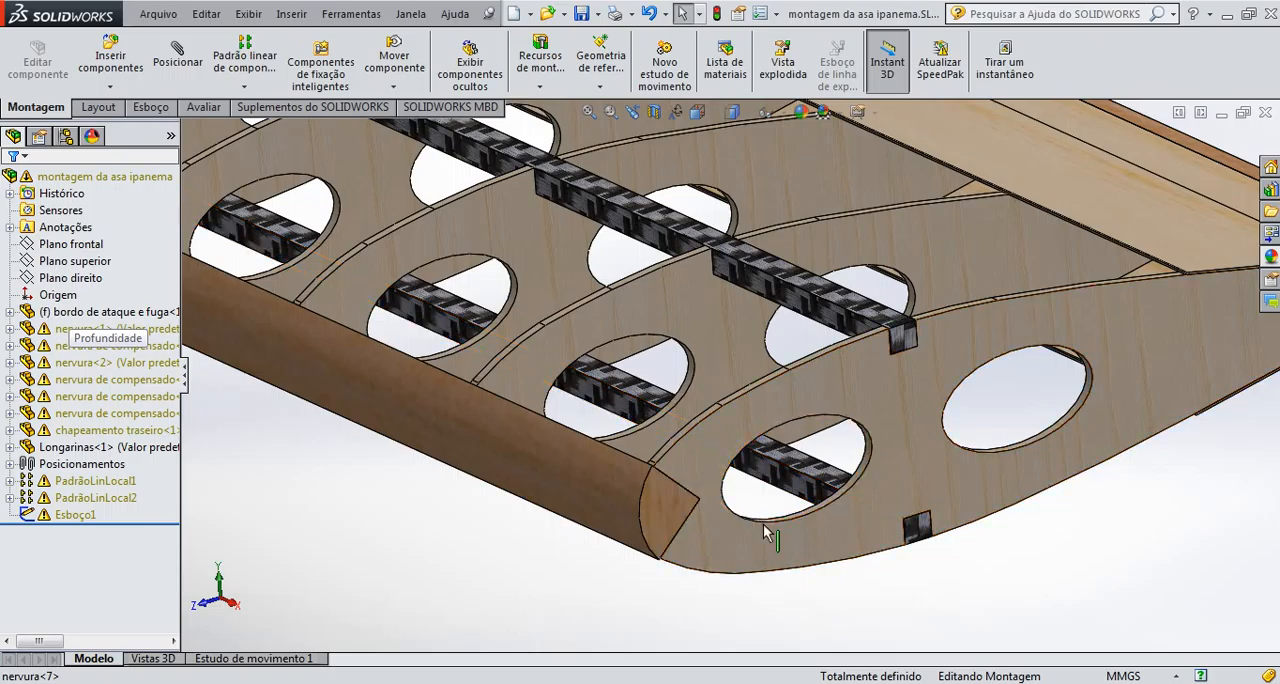
pyautogui.scroll(3, 766, 537)
pyautogui.scroll(4, 770, 537)
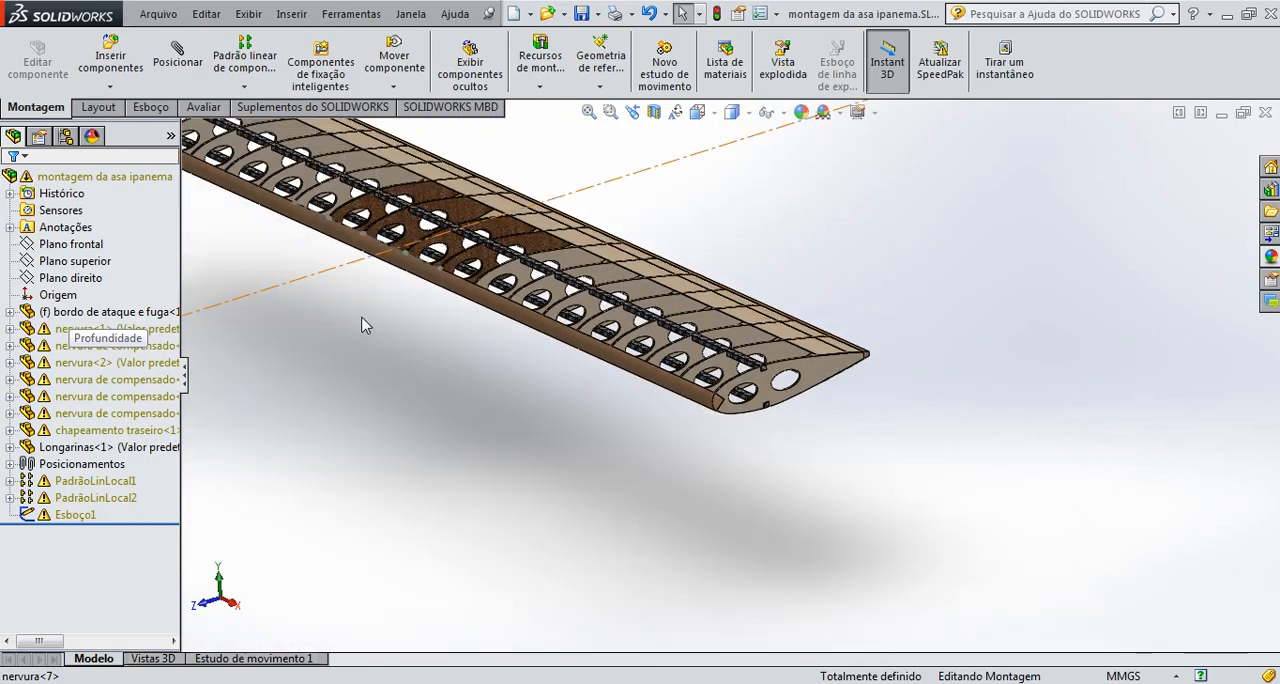
# Insert the Cap Strip part into the wing assembly and place it in the free space below the wing's end rib
pyautogui.click(110, 62)
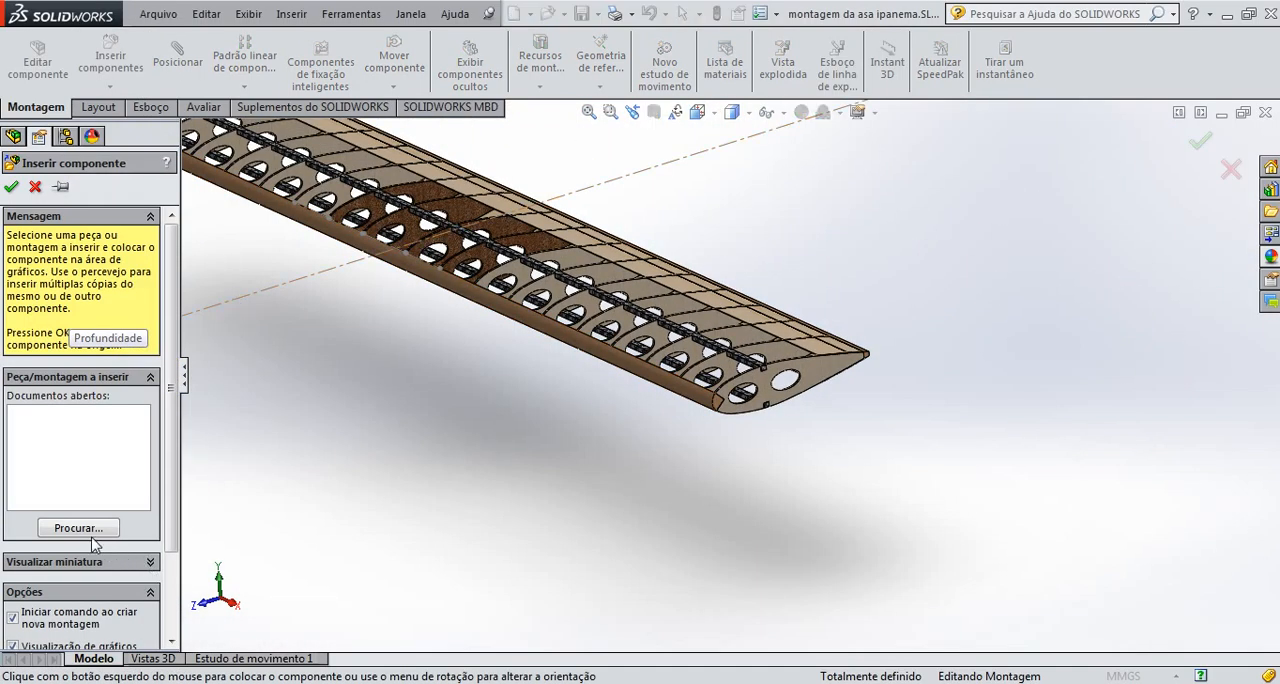
pyautogui.click(87, 533)
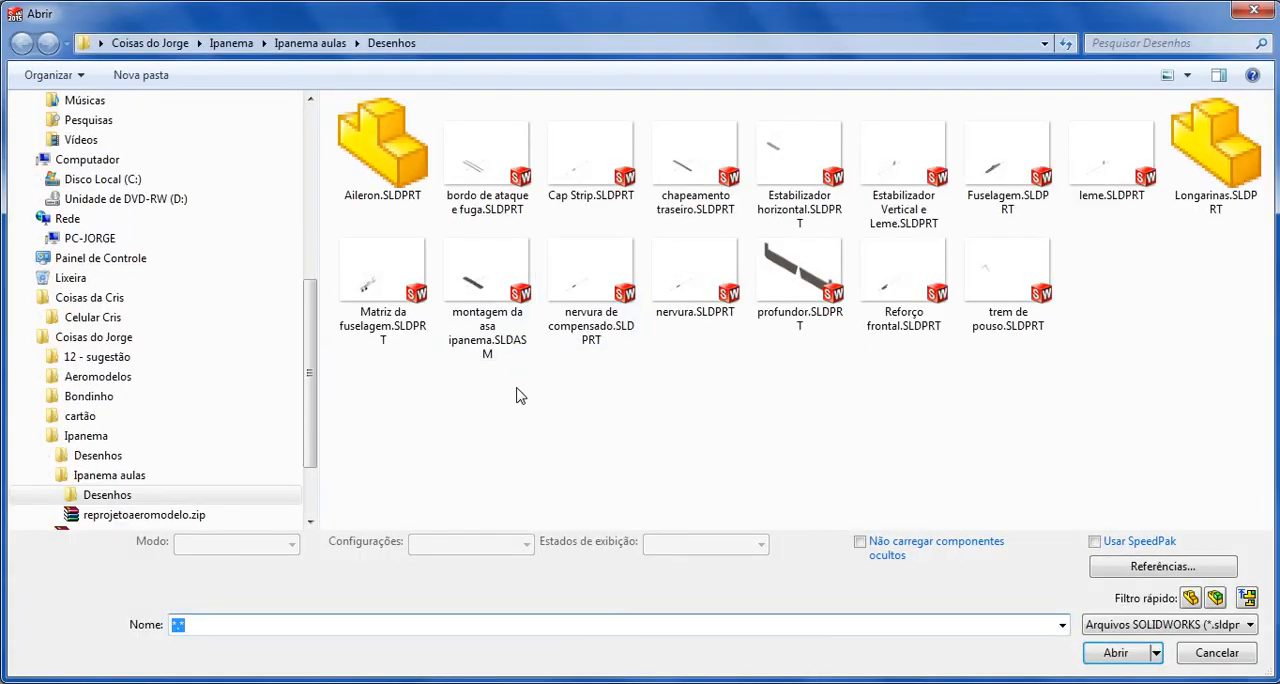
pyautogui.click(588, 185)
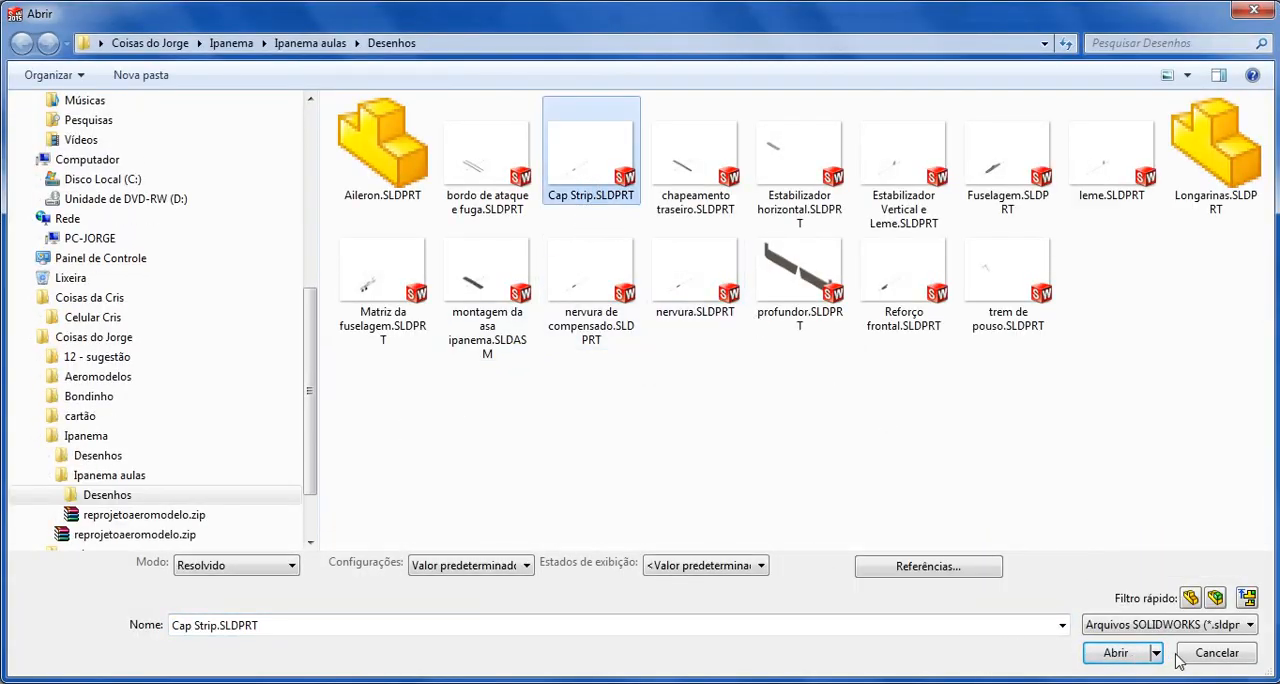
pyautogui.click(1144, 653)
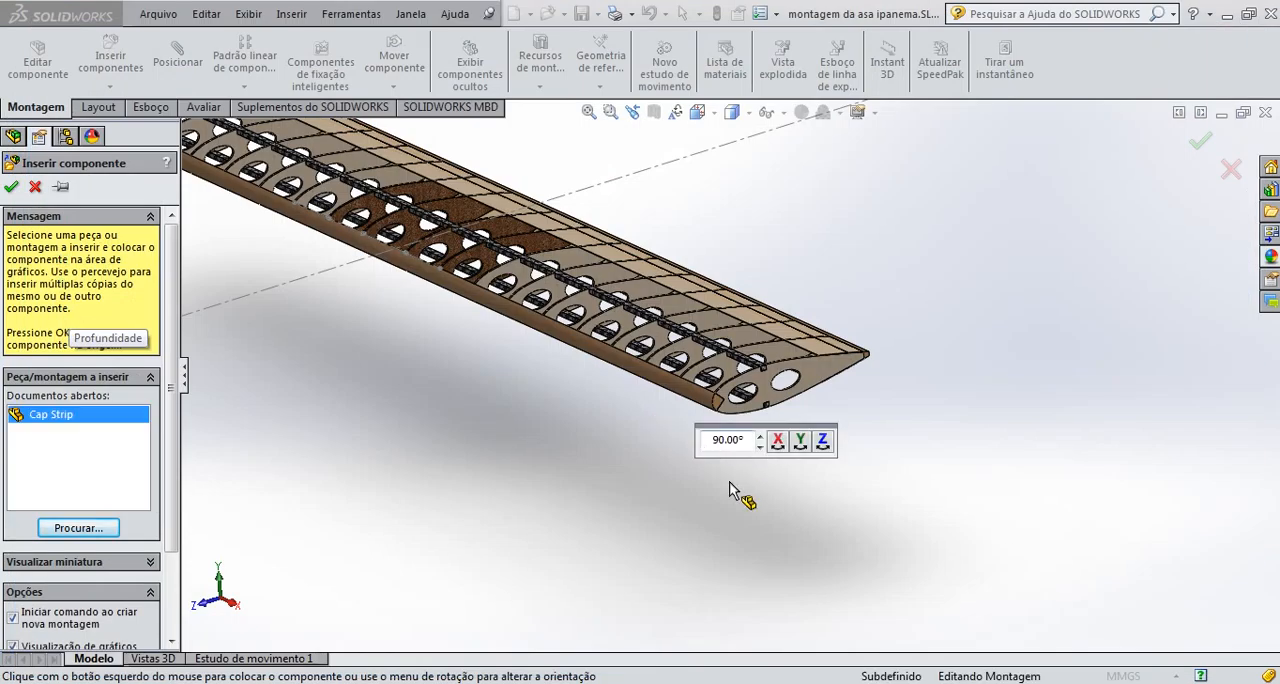
pyautogui.scroll(-3, 729, 490)
pyautogui.scroll(3, 727, 484)
pyautogui.scroll(5, 690, 408)
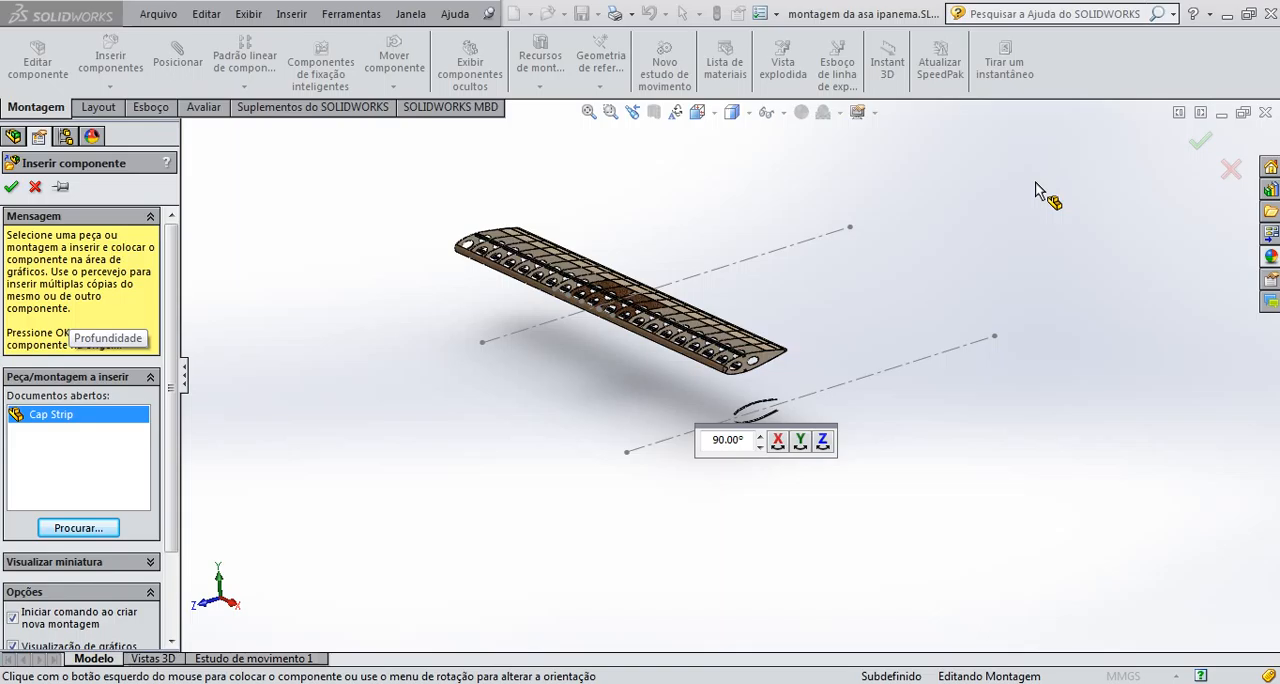
pyautogui.press('Escape')
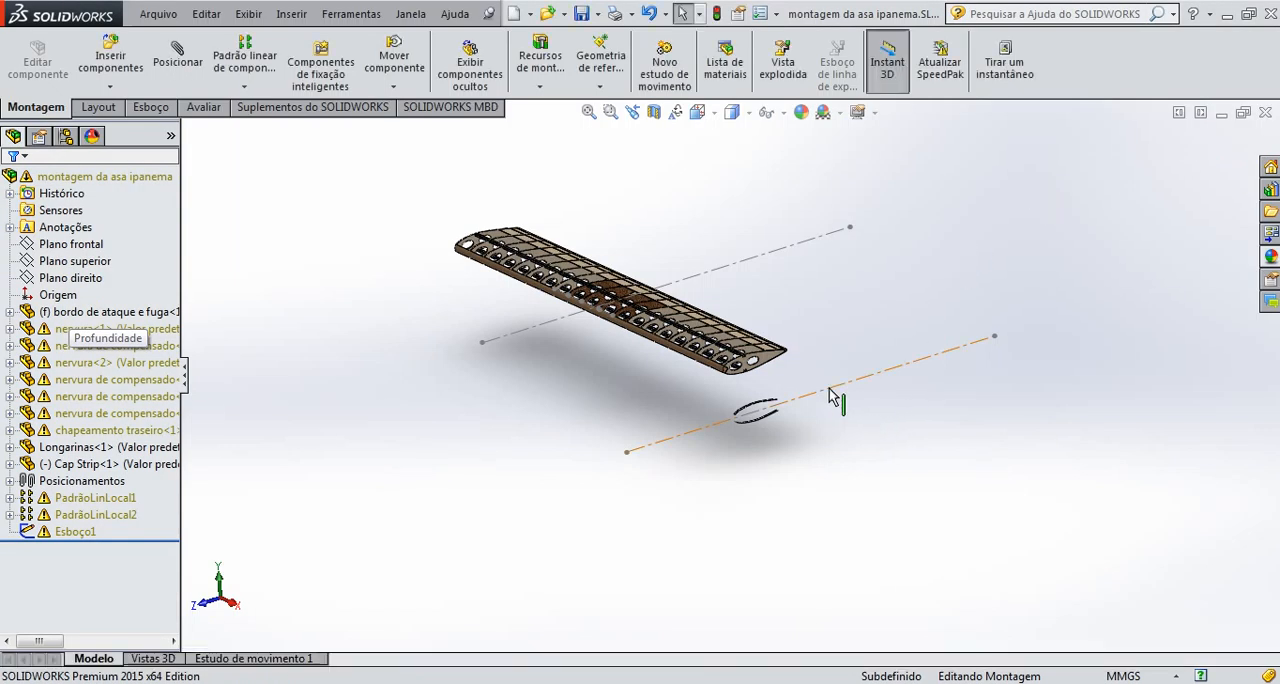
# Delete the construction centerline from the inserted Cap Strip's sketch and return to editing the assembly
pyautogui.click(829, 396)
pyautogui.click(878, 320)
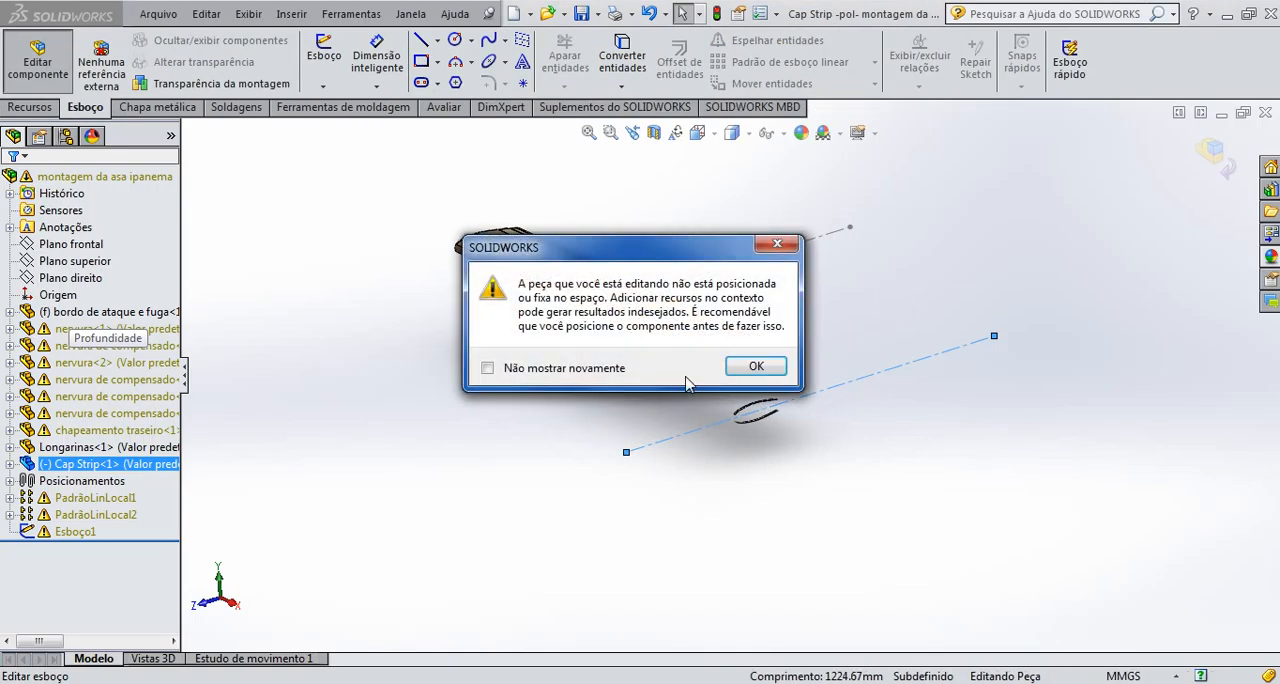
pyautogui.click(758, 367)
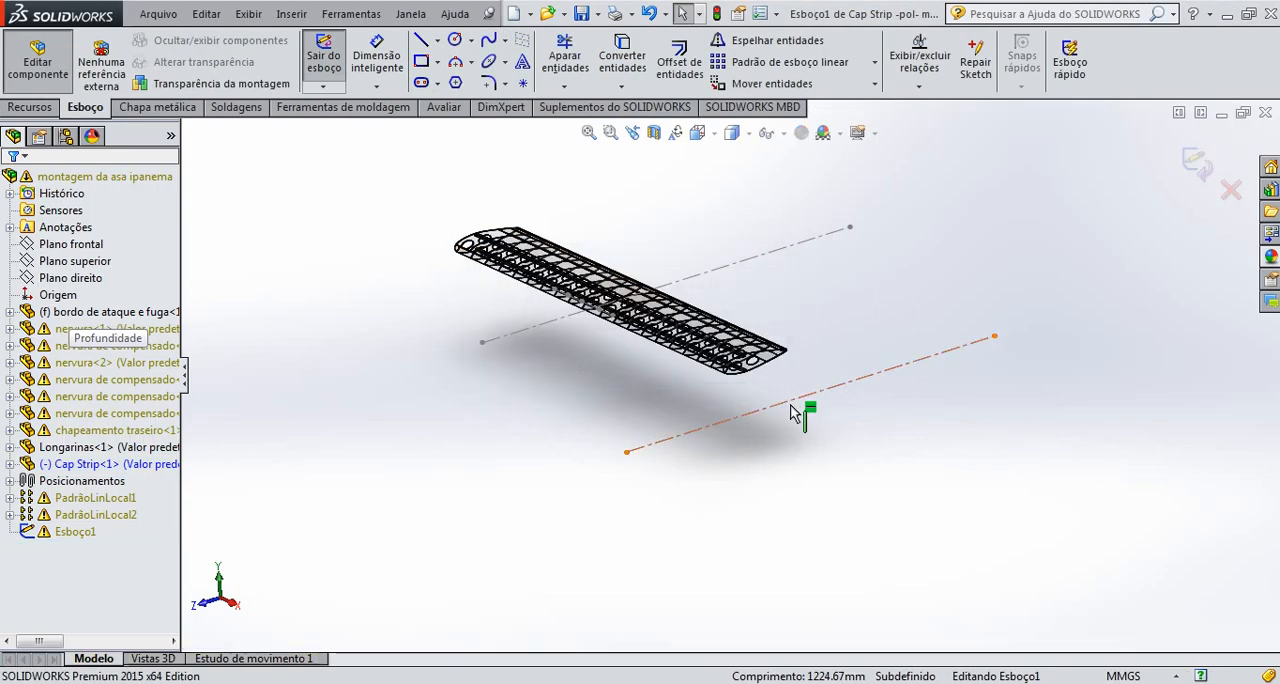
pyautogui.click(795, 413)
pyautogui.press('Delete')
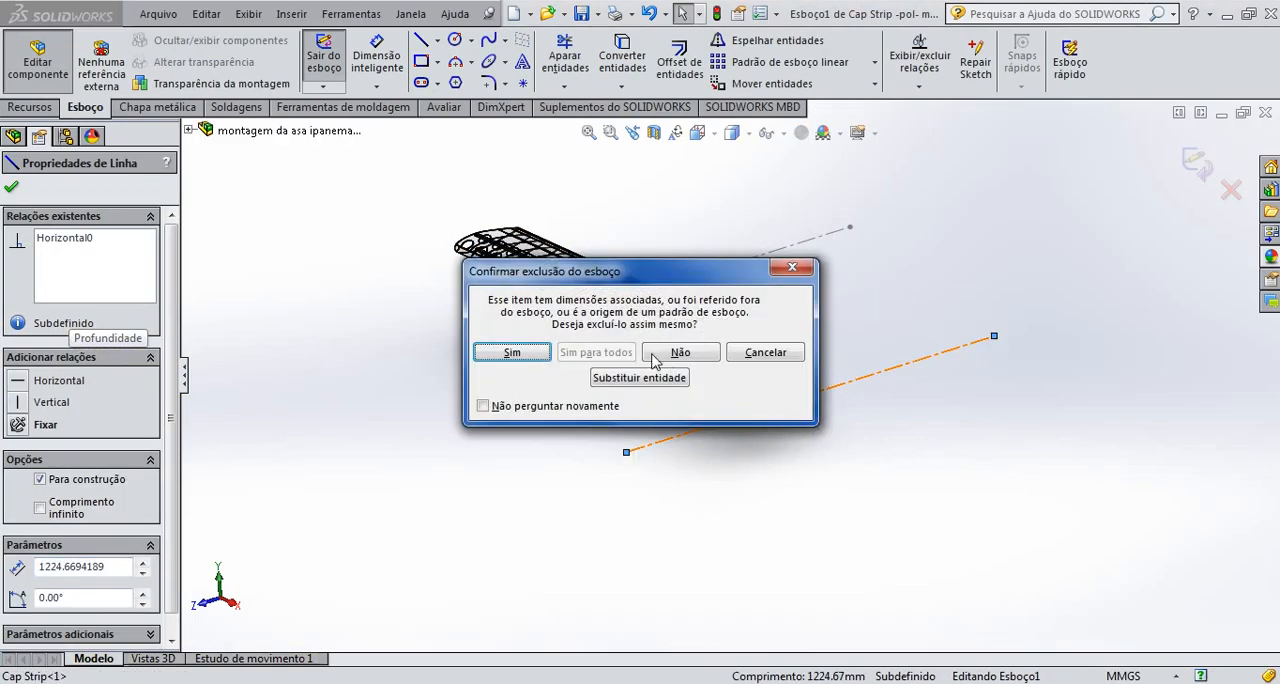
pyautogui.click(511, 353)
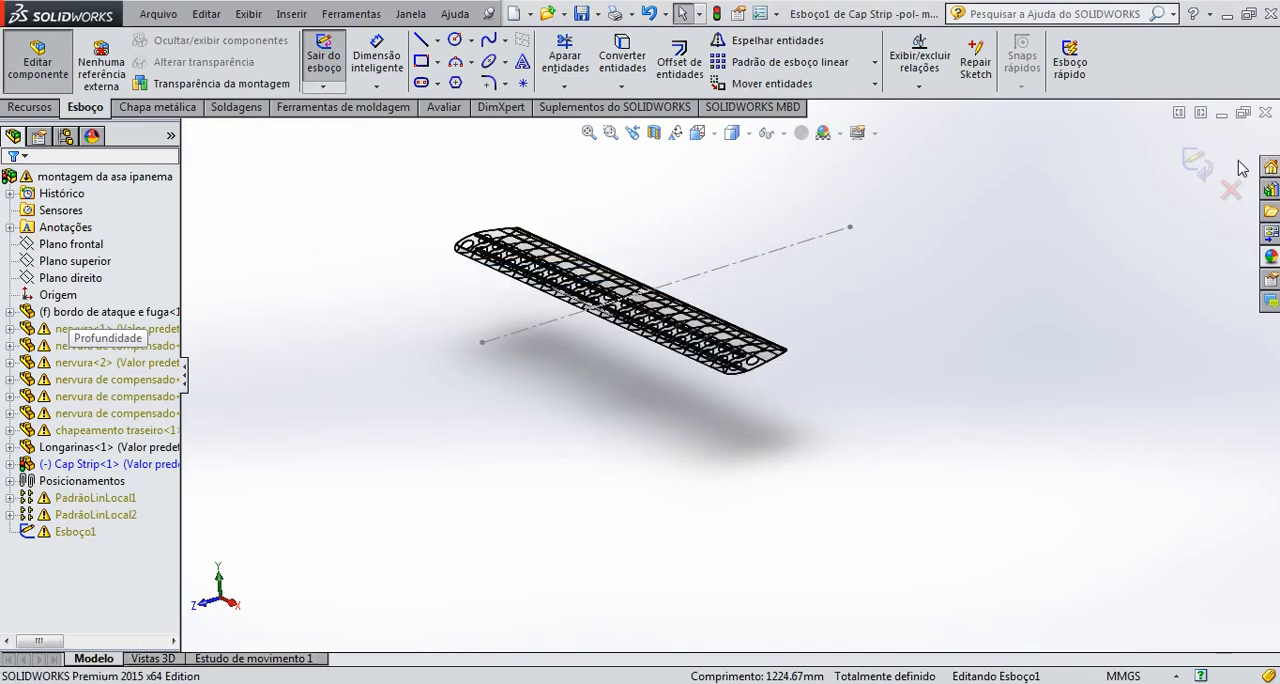
pyautogui.click(1200, 163)
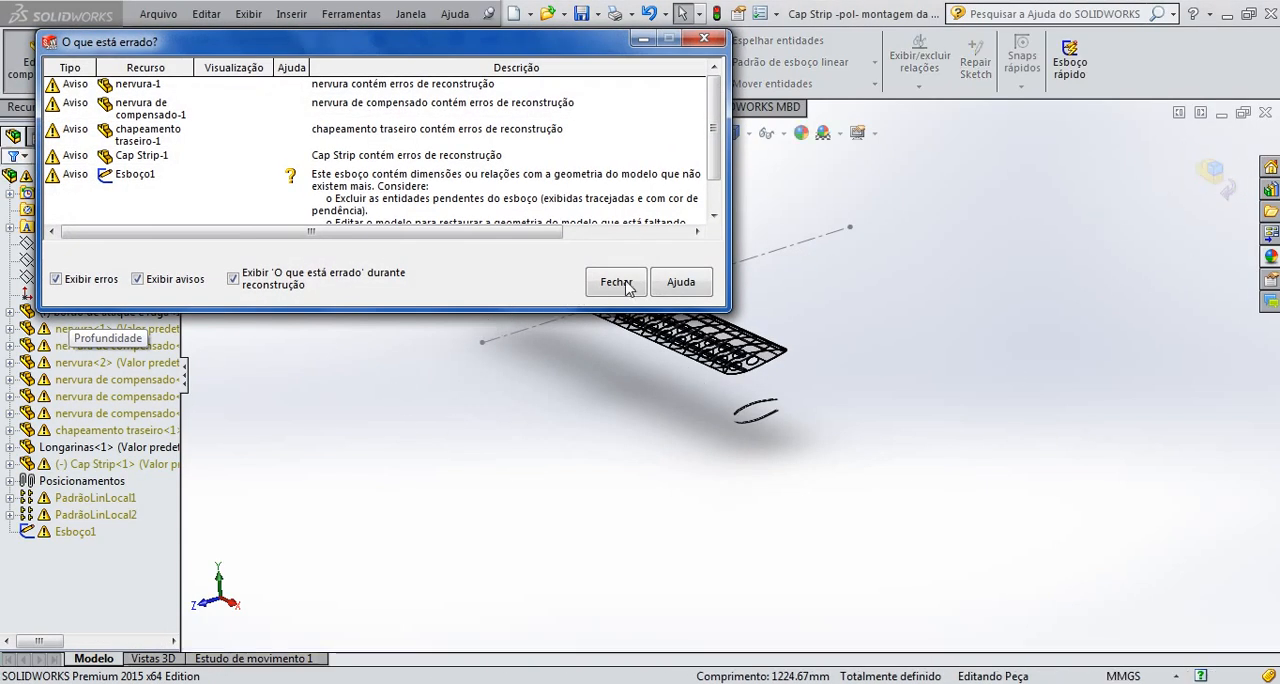
pyautogui.click(616, 283)
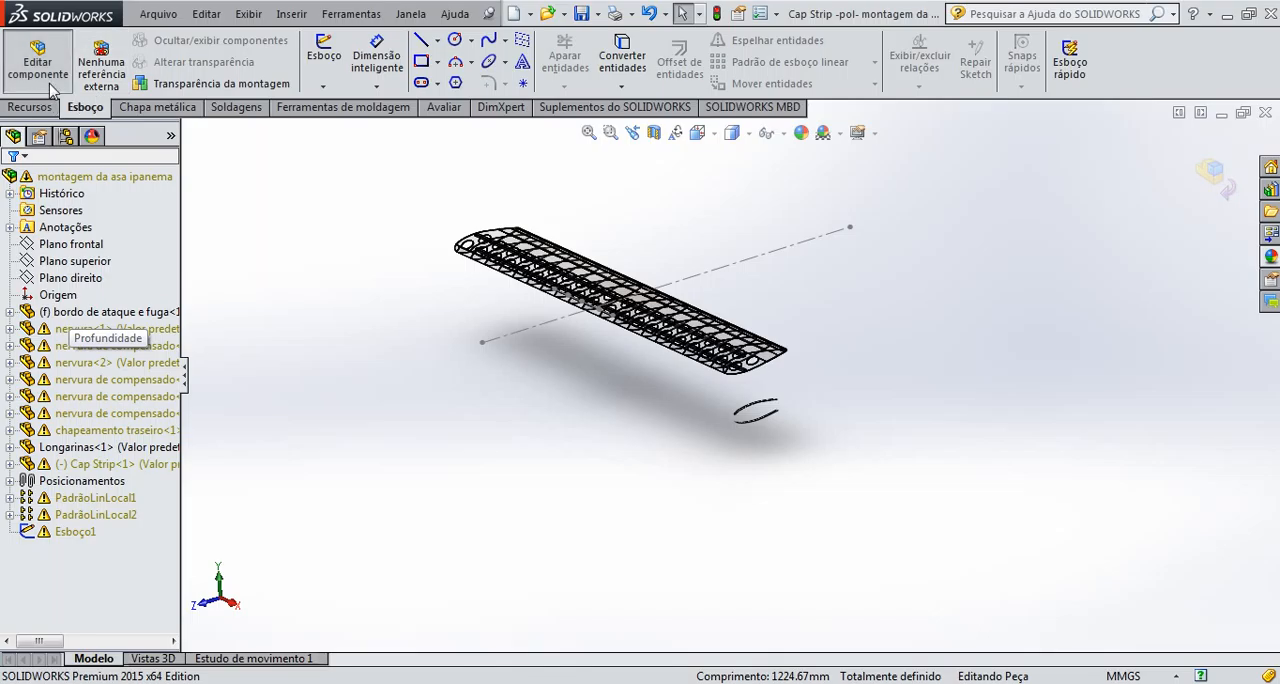
pyautogui.click(1222, 184)
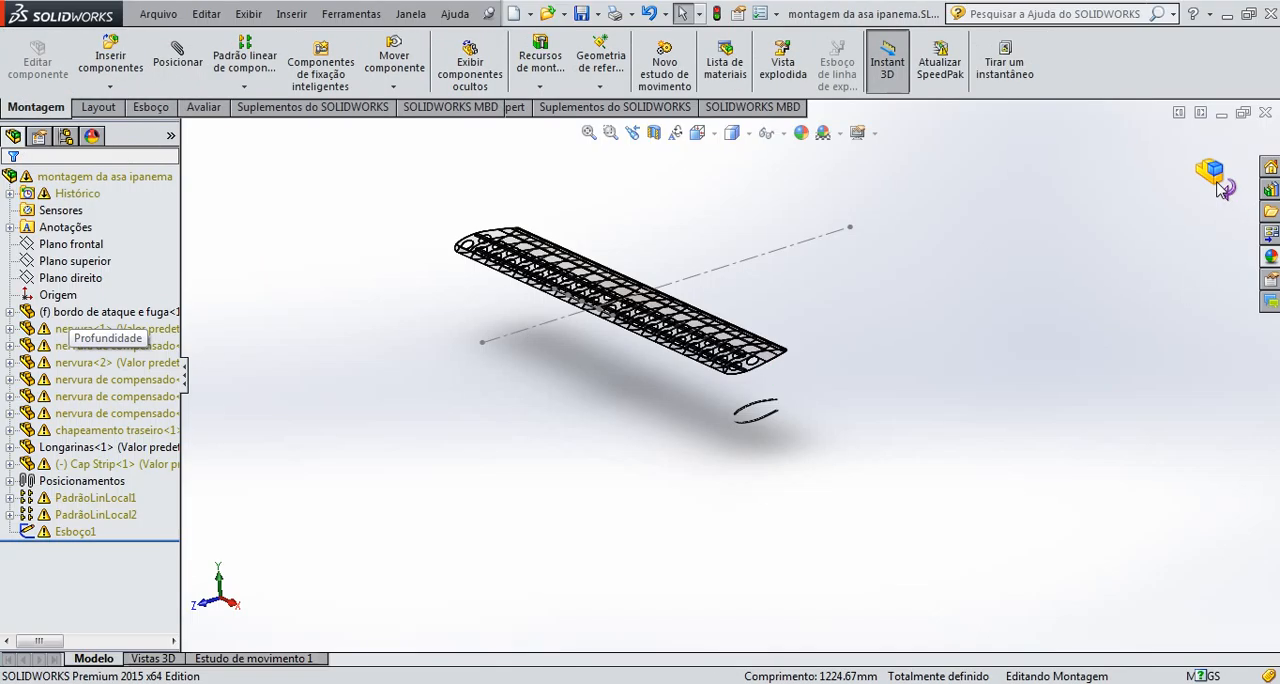
# Insert a second copy of the Cap Strip part beside the first one, below the wing
pyautogui.click(115, 70)
pyautogui.click(97, 532)
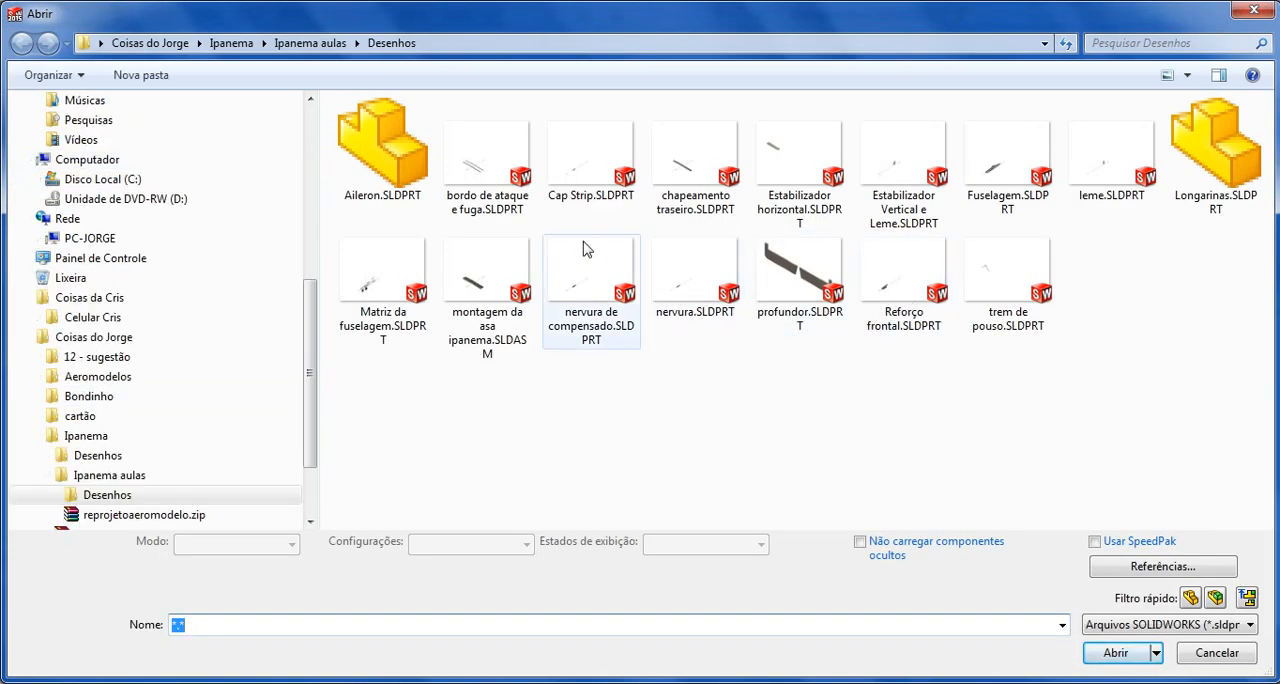
pyautogui.click(590, 160)
pyautogui.click(1116, 652)
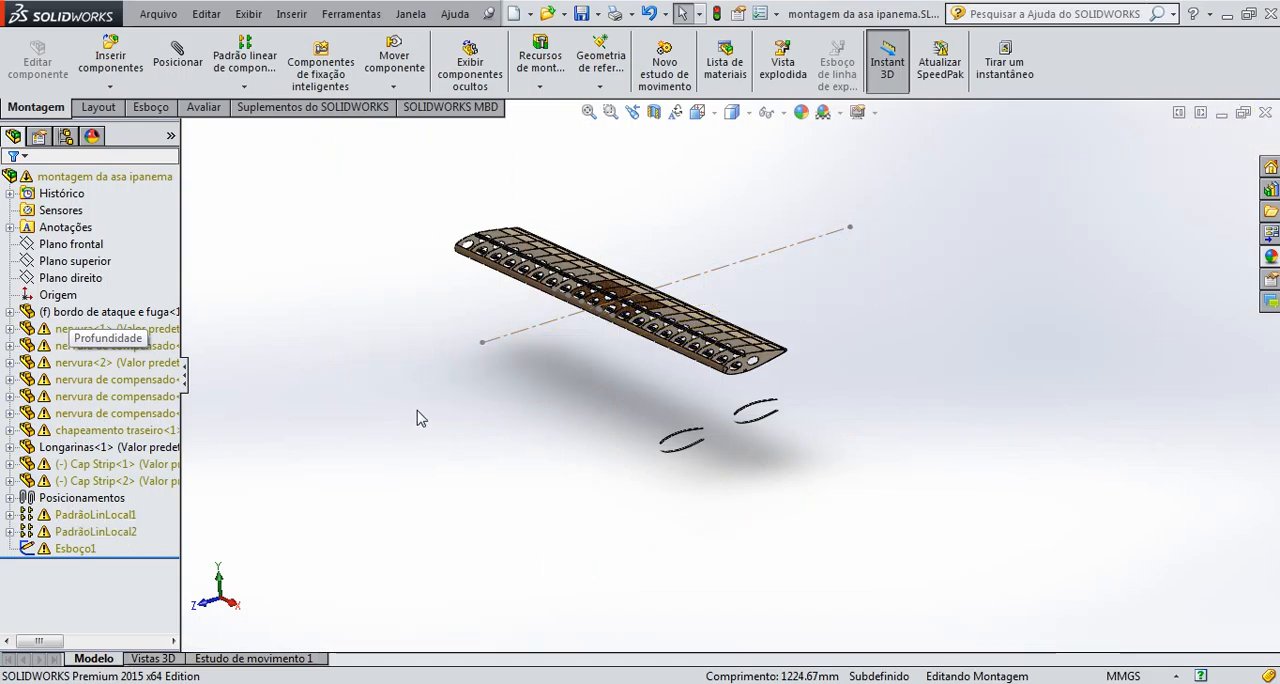
# Add a coincident mate between a corner vertex of the first Cap Strip and a vertex of the end rib
pyautogui.scroll(-10, 785, 459)
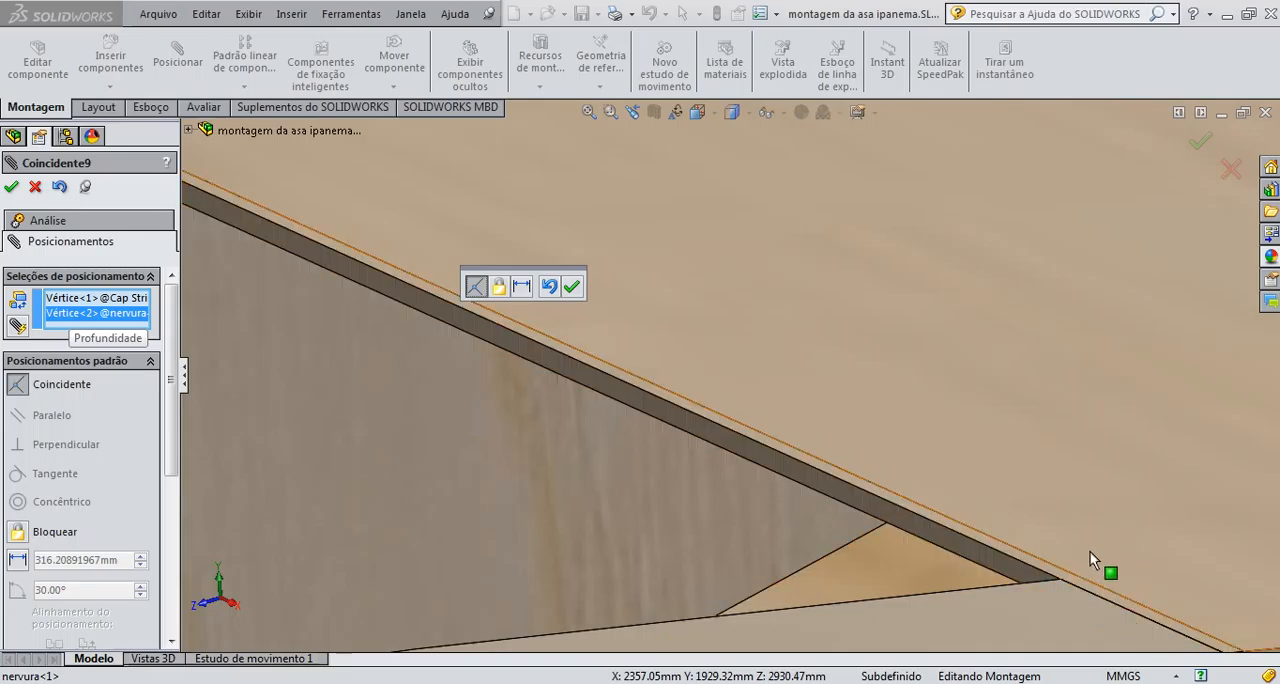
pyautogui.moveTo(1090, 551); pyautogui.dragTo(959, 443, button='middle')
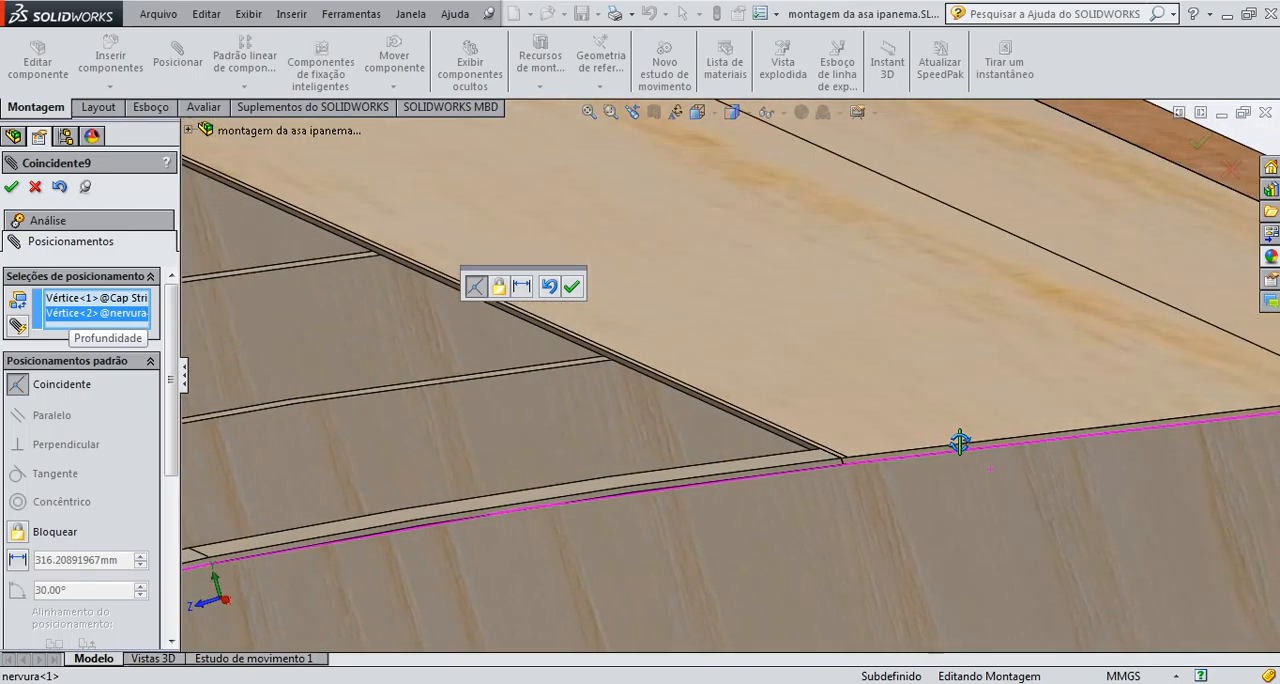
pyautogui.scroll(-3, 857, 437)
pyautogui.scroll(2, 823, 456)
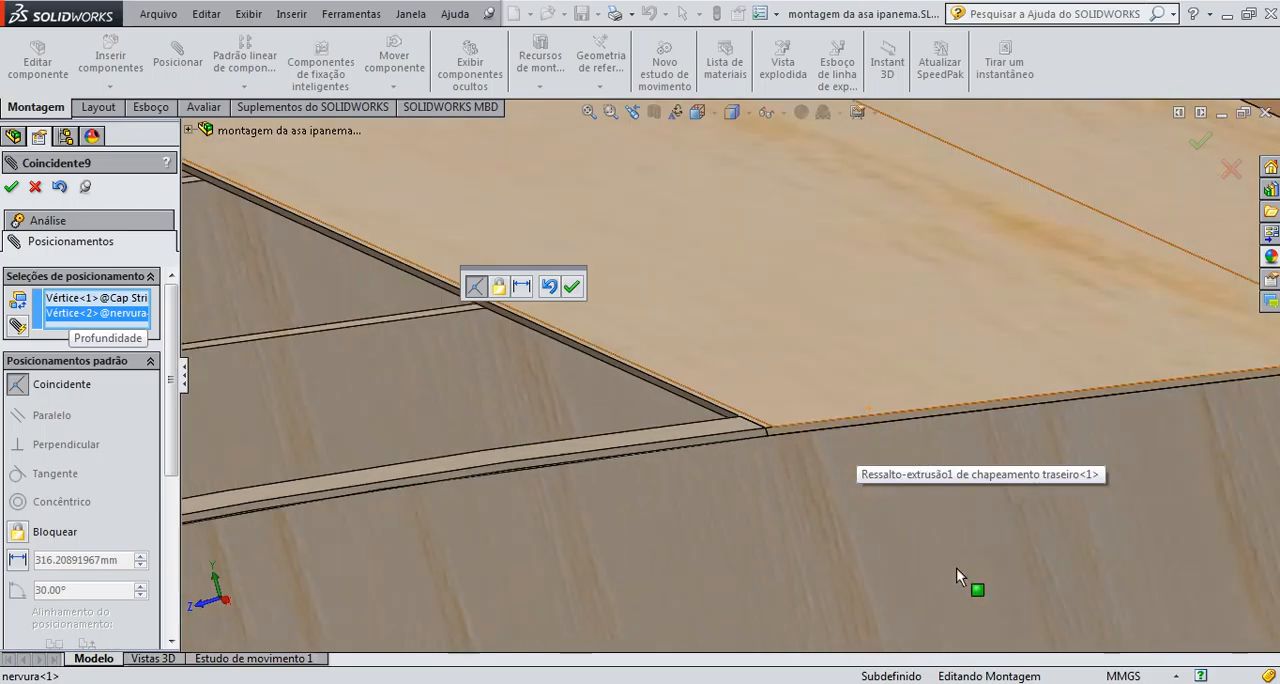
pyautogui.scroll(10, 1051, 501)
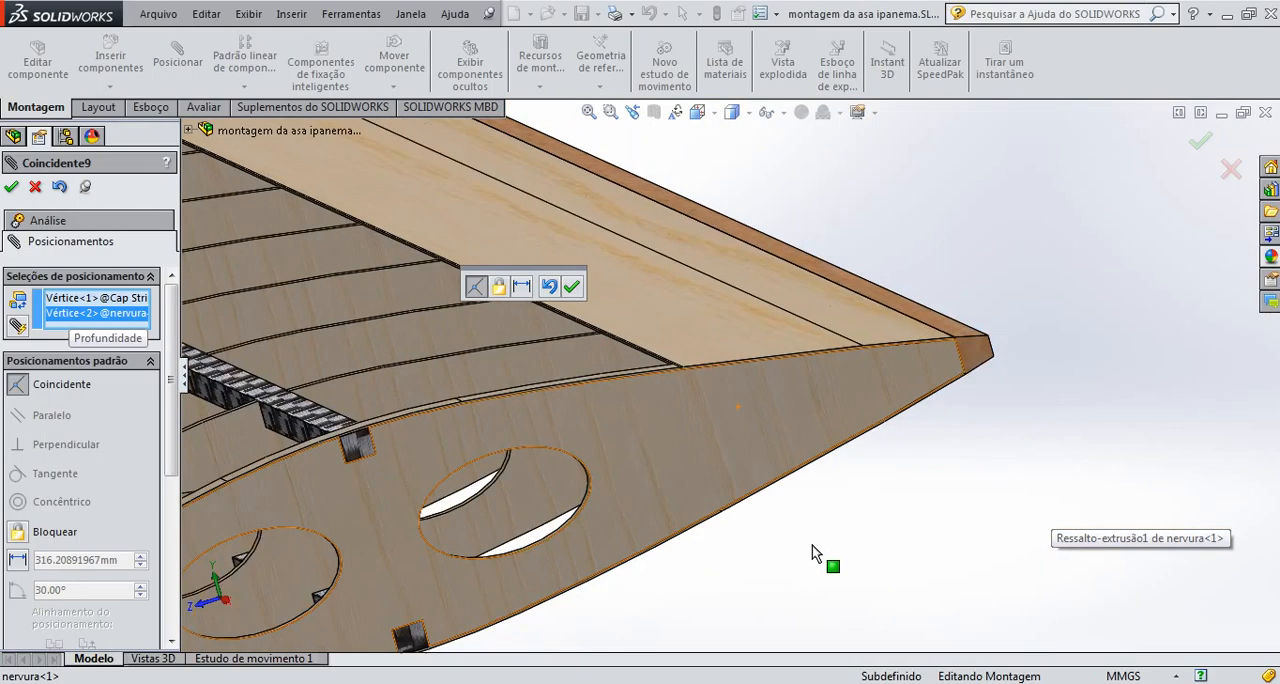
pyautogui.click(572, 289)
# Lock the first Cap Strip to the end rib with a Lock mate and finish mating
pyautogui.moveTo(837, 546); pyautogui.dragTo(858, 547, button='middle')
pyautogui.scroll(1, 980, 553)
pyautogui.scroll(-4, 980, 553)
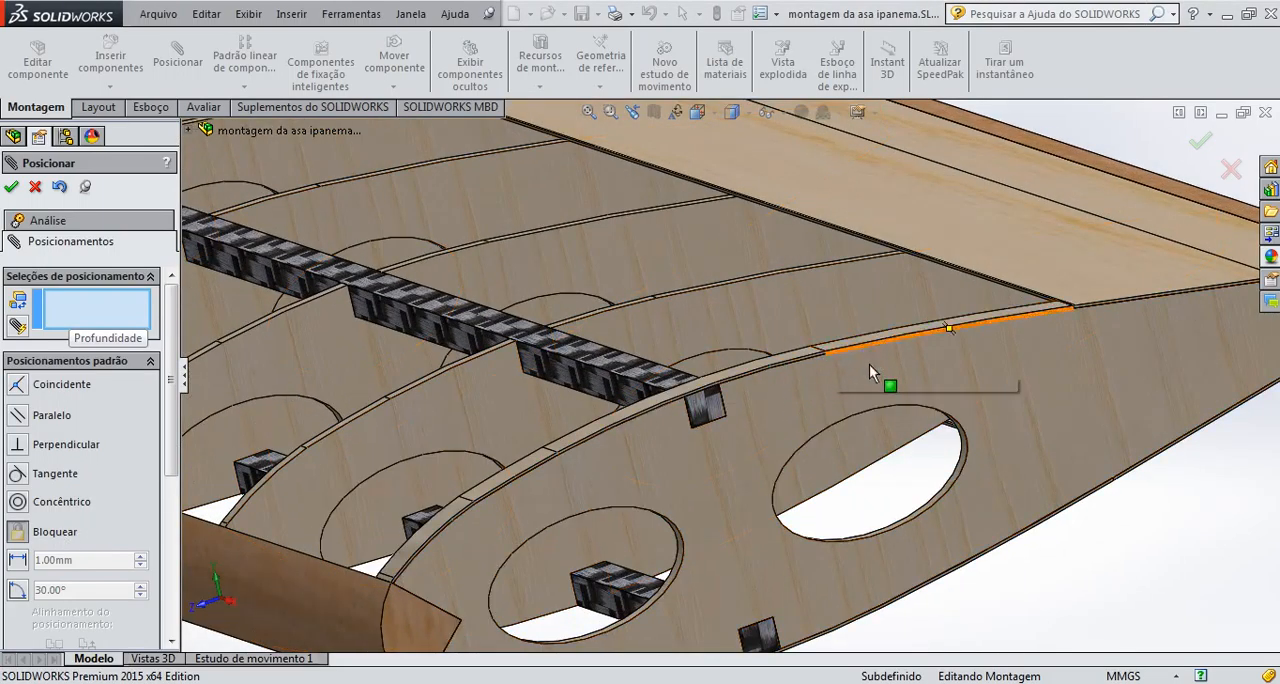
pyautogui.click(925, 374)
pyautogui.click(879, 336)
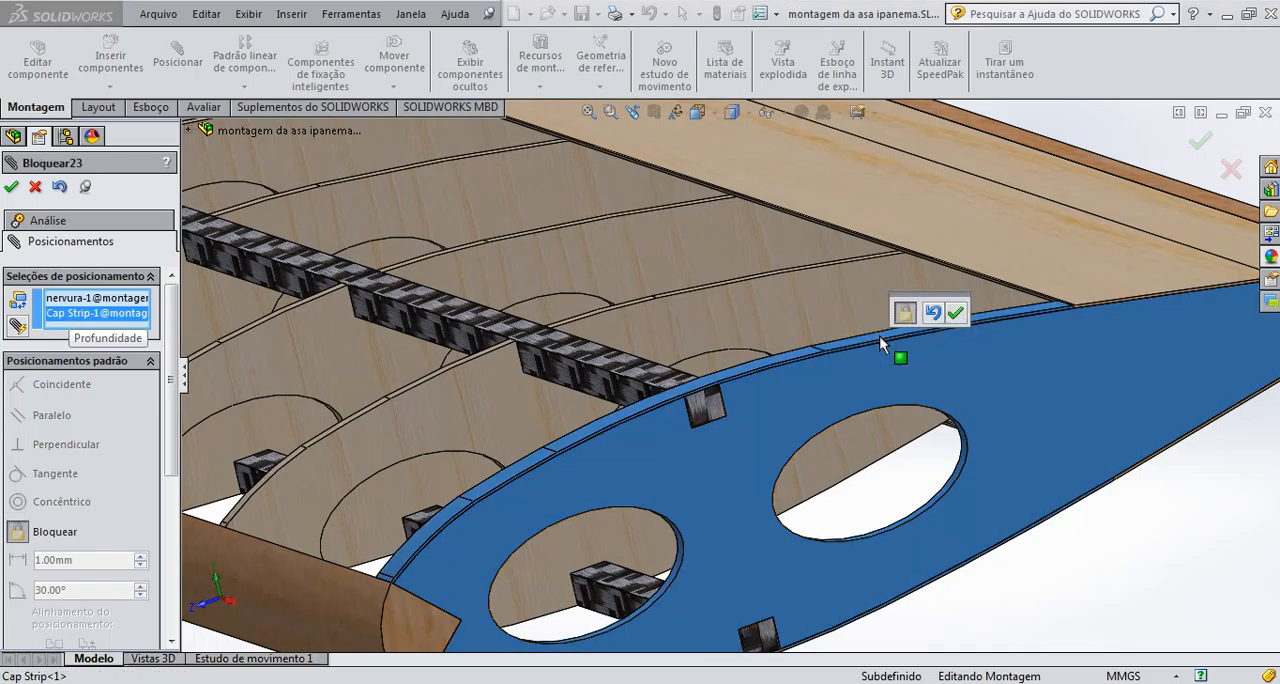
pyautogui.click(955, 313)
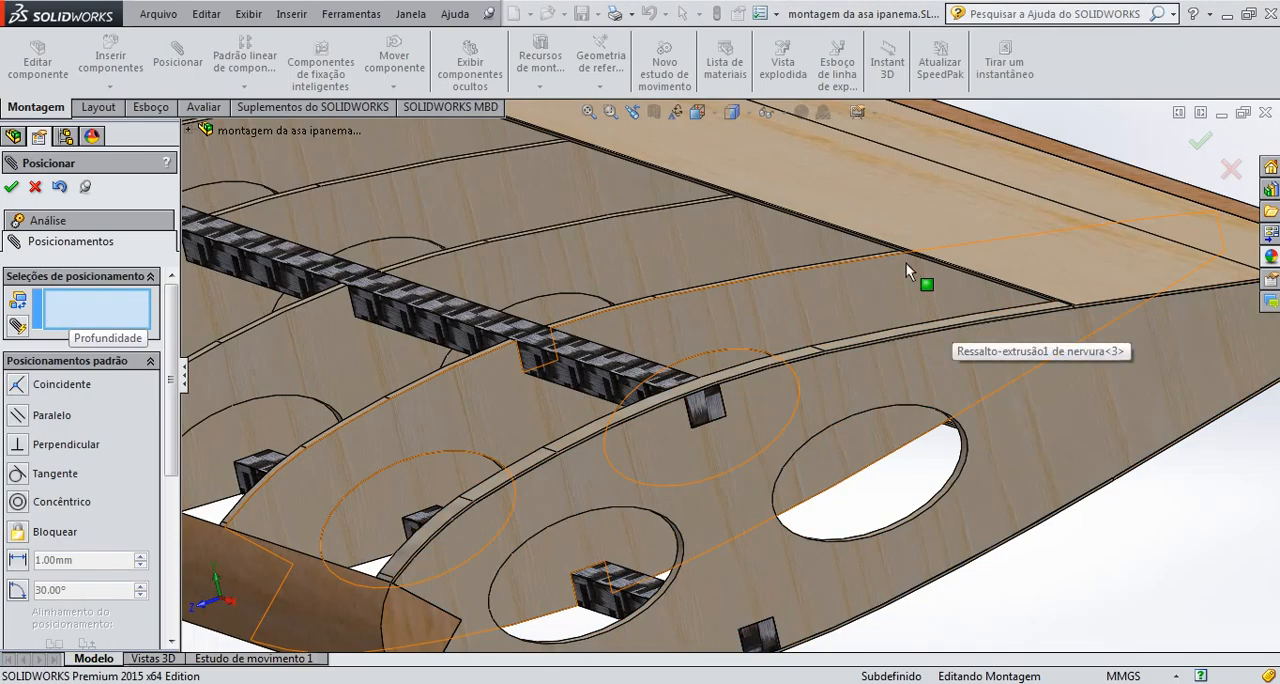
pyautogui.scroll(3, 906, 263)
pyautogui.scroll(3, 625, 487)
pyautogui.scroll(6, 632, 493)
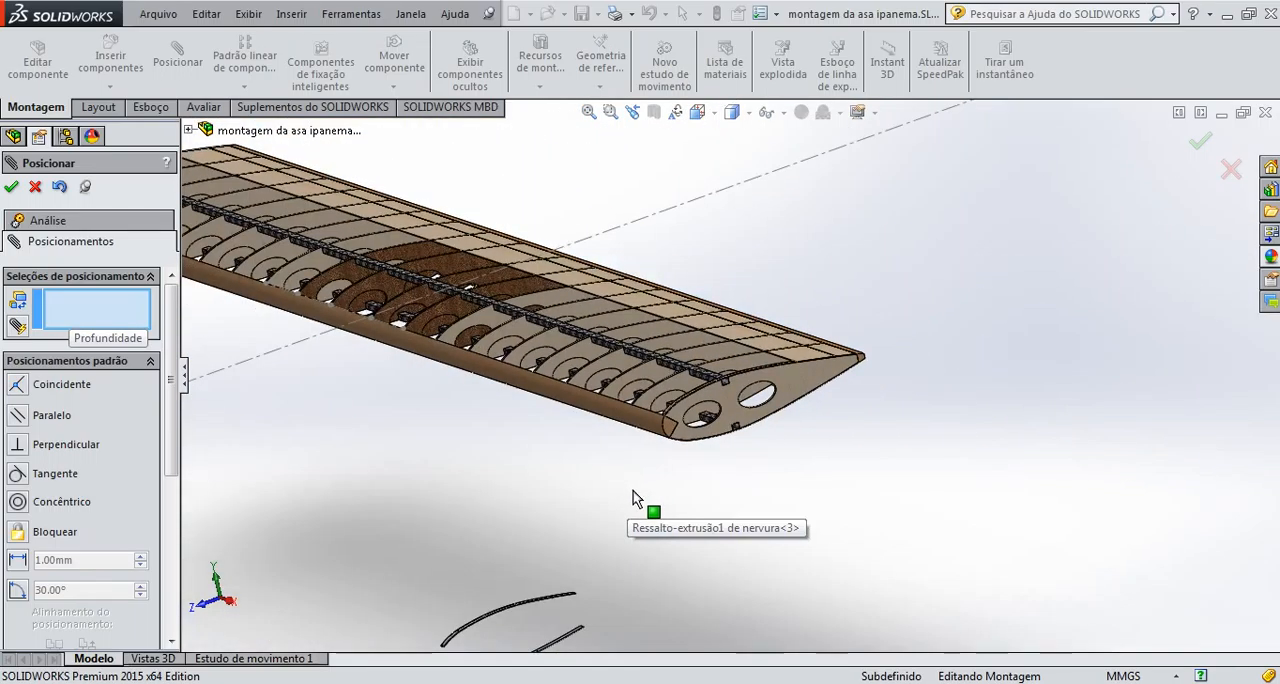
pyautogui.scroll(-3, 626, 513)
pyautogui.scroll(7, 606, 543)
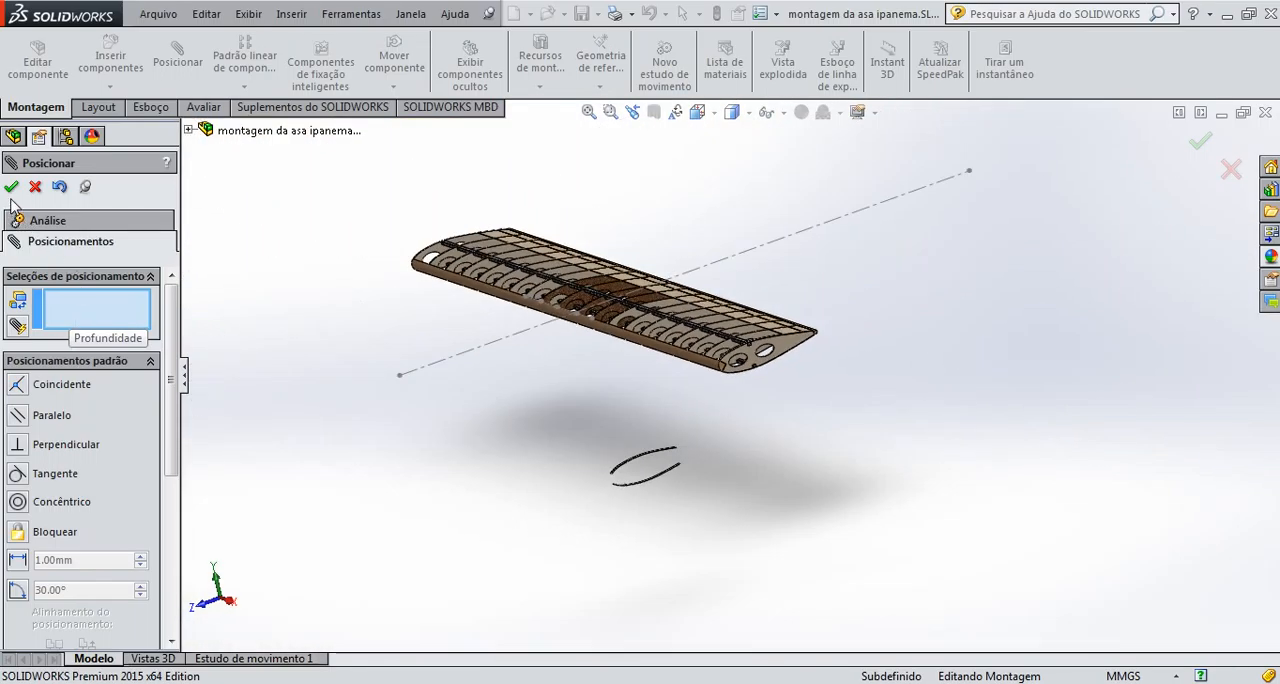
pyautogui.click(11, 188)
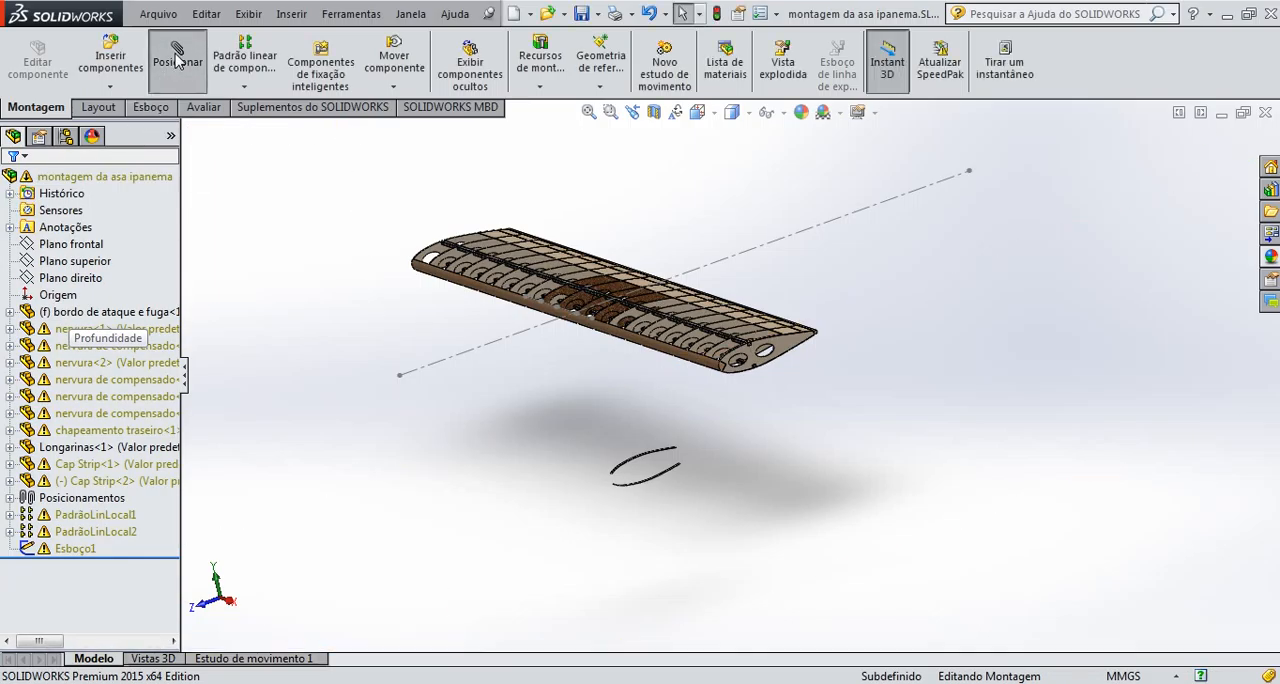
# Add a coincident mate between the midpoint of the second Cap Strip's lower front edge and the midpoint of the second-to-last rib's front edge
pyautogui.scroll(-10, 620, 495)
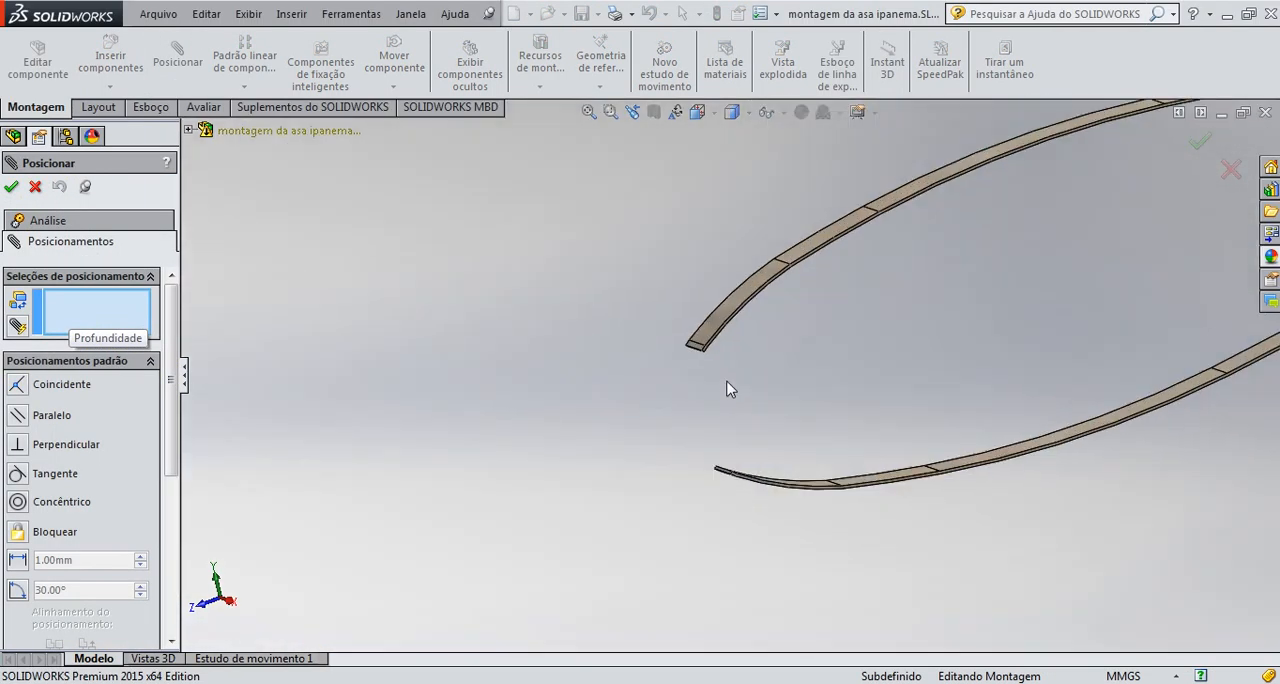
pyautogui.scroll(-6, 660, 335)
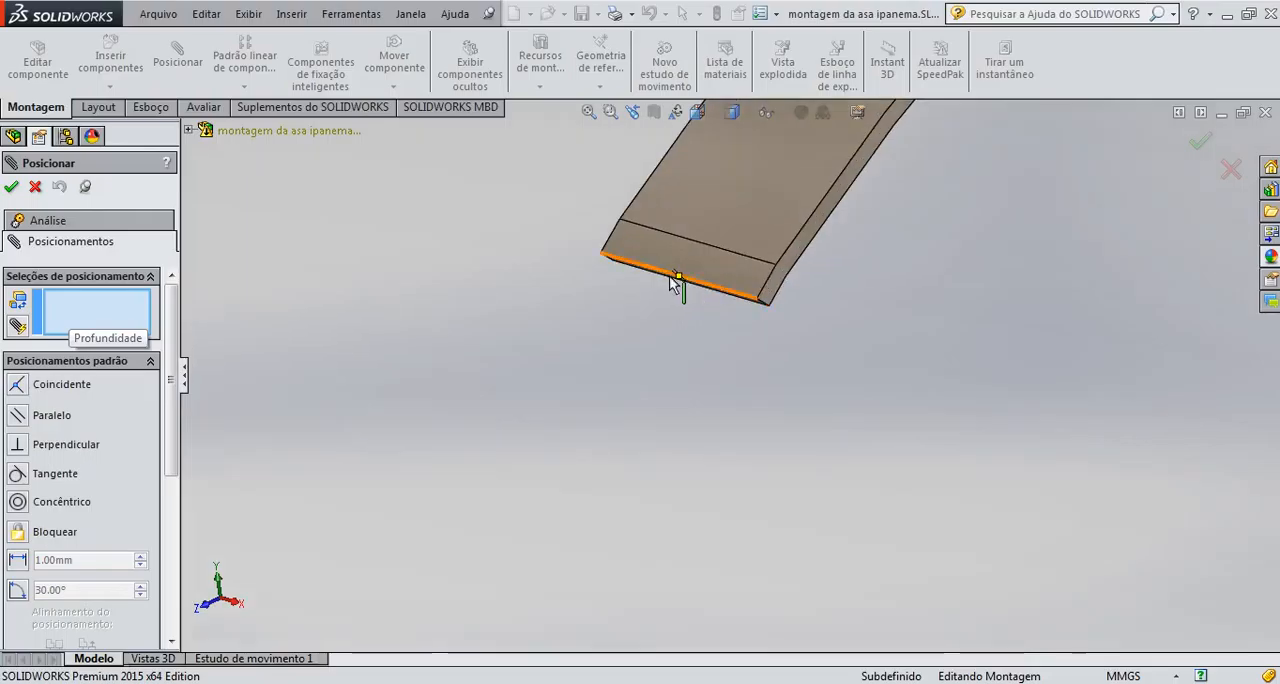
pyautogui.scroll(-2, 686, 280)
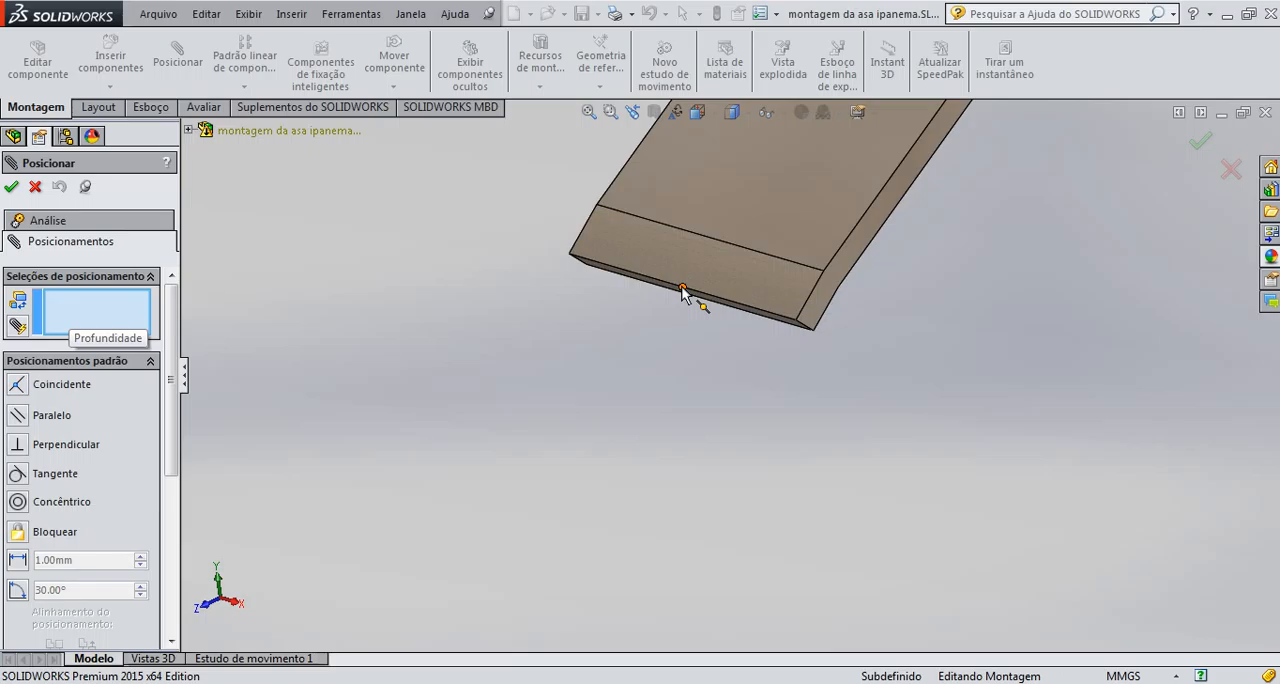
pyautogui.scroll(2, 694, 330)
pyautogui.scroll(-6, 726, 357)
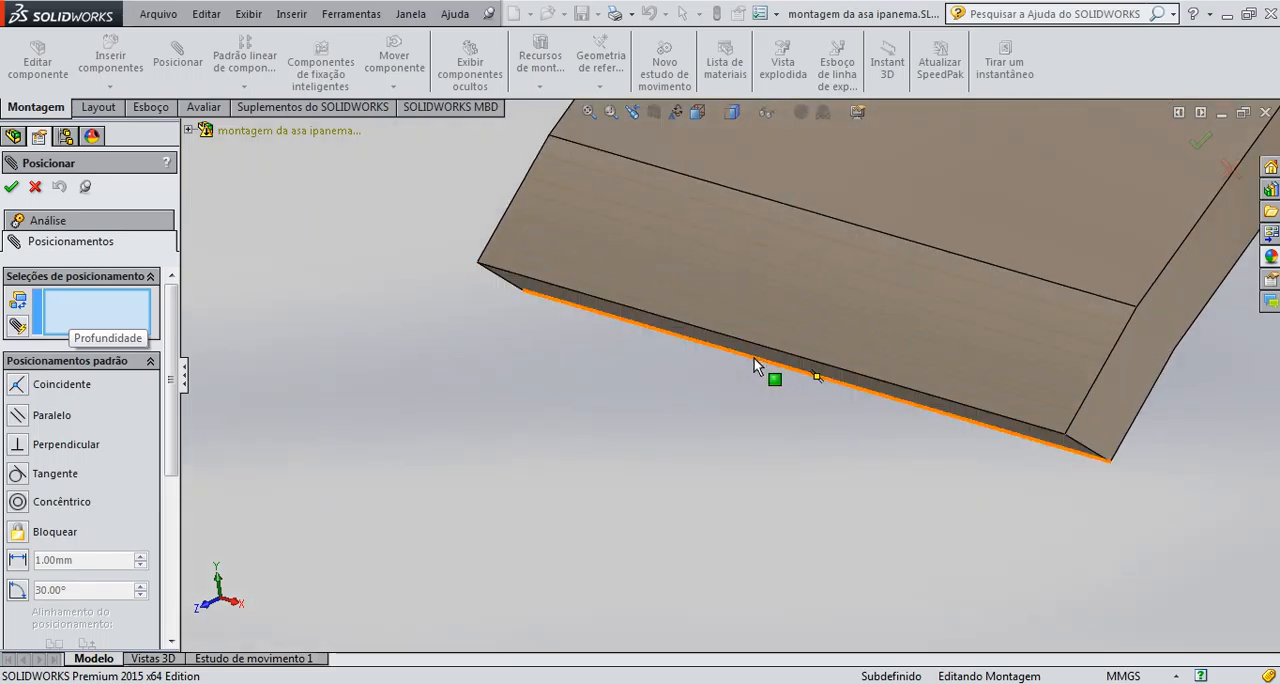
pyautogui.moveTo(791, 383); pyautogui.dragTo(792, 373, button='middle')
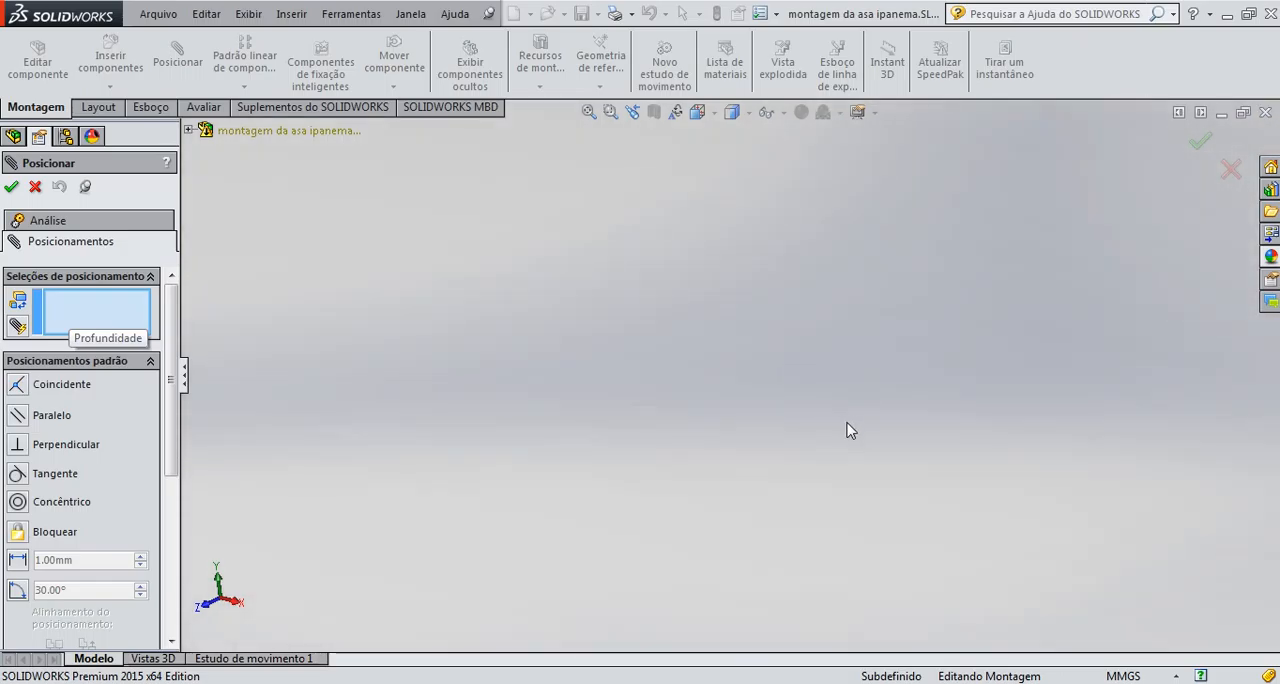
pyautogui.moveTo(912, 427); pyautogui.dragTo(776, 297, button='middle')
pyautogui.scroll(-5, 776, 297)
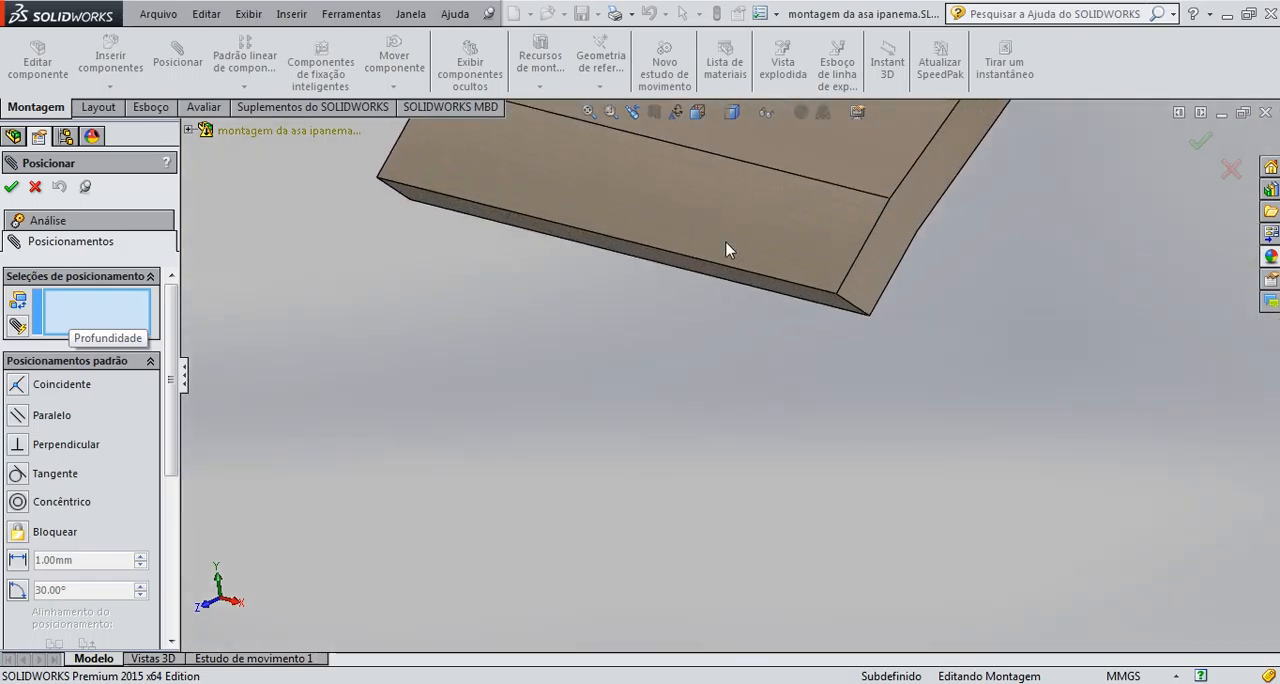
pyautogui.moveTo(683, 297); pyautogui.dragTo(681, 303, button='middle')
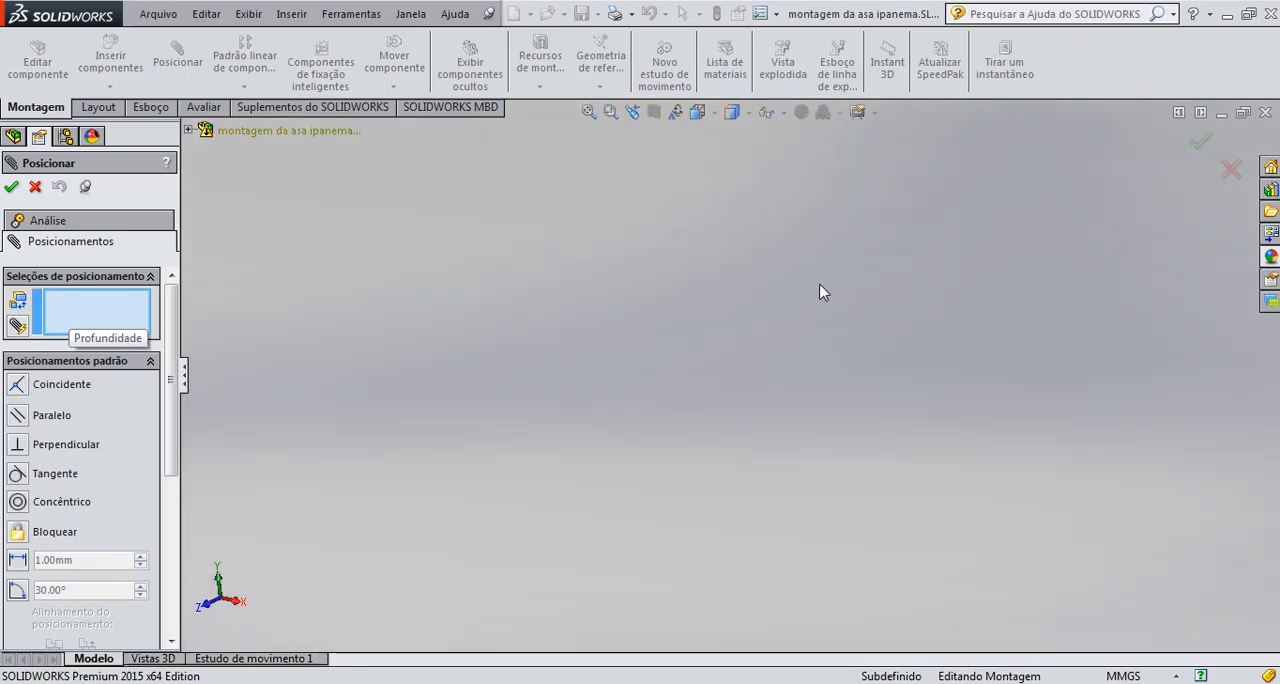
pyautogui.scroll(7, 829, 355)
pyautogui.scroll(-8, 978, 285)
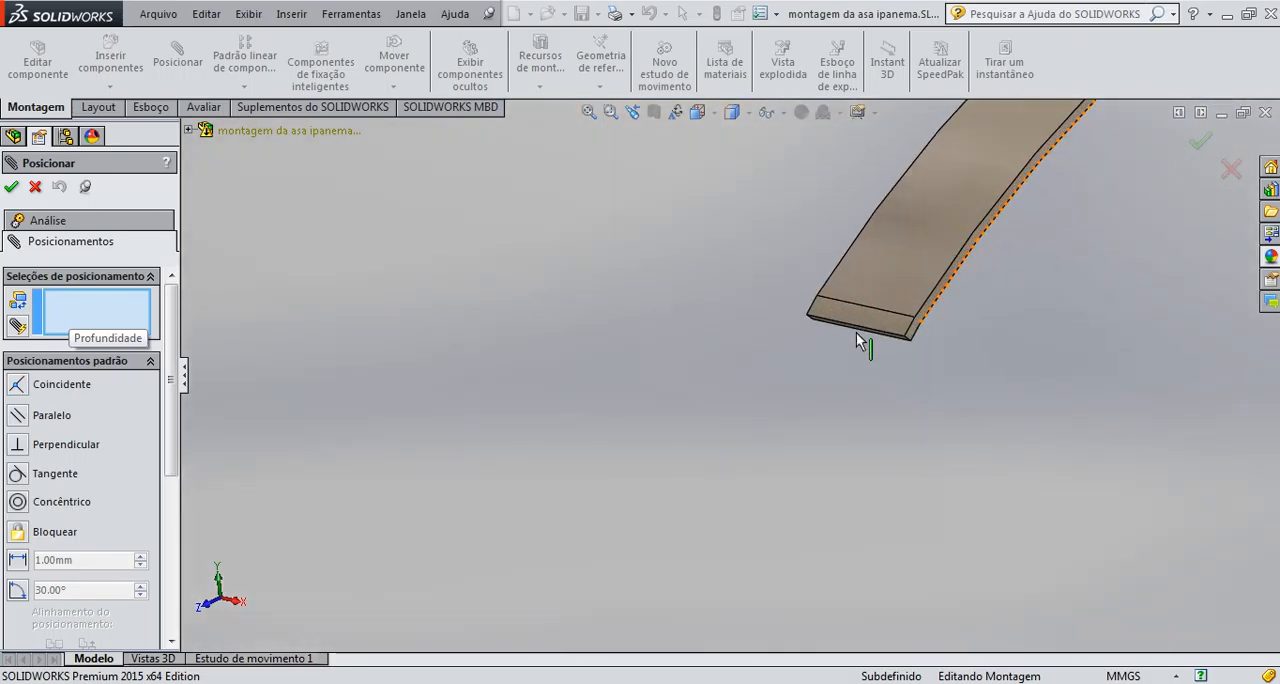
pyautogui.moveTo(858, 342); pyautogui.dragTo(884, 343, button='middle')
pyautogui.moveTo(887, 329)
pyautogui.mouseDown(button='middle')
pyautogui.moveTo(886, 300)
pyautogui.moveTo(866, 341)
pyautogui.mouseUp(button='middle')
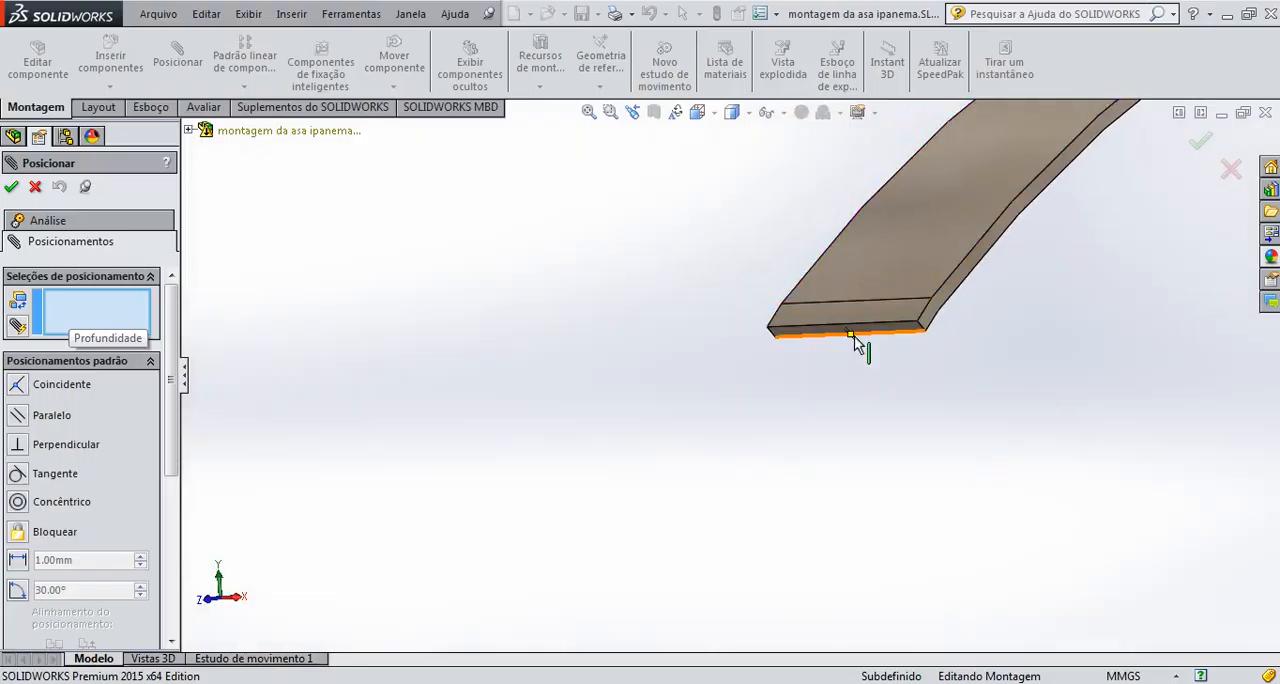
pyautogui.click(851, 337)
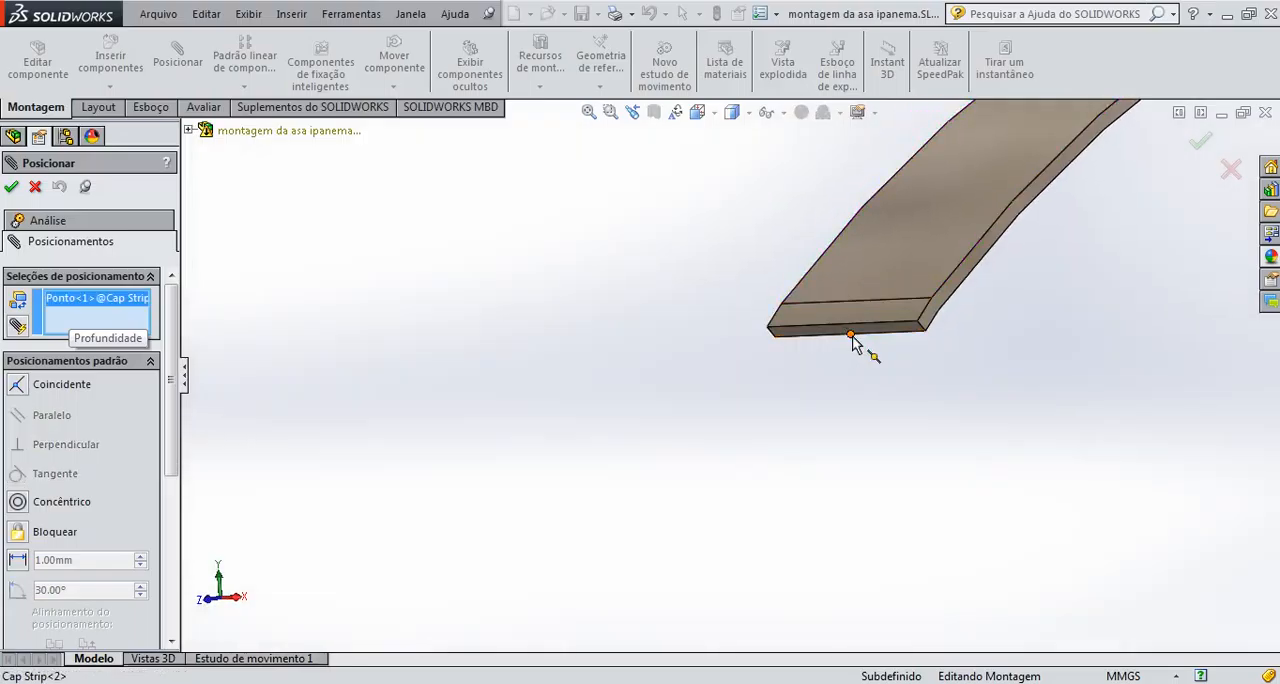
pyautogui.scroll(10, 857, 343)
pyautogui.scroll(2, 828, 305)
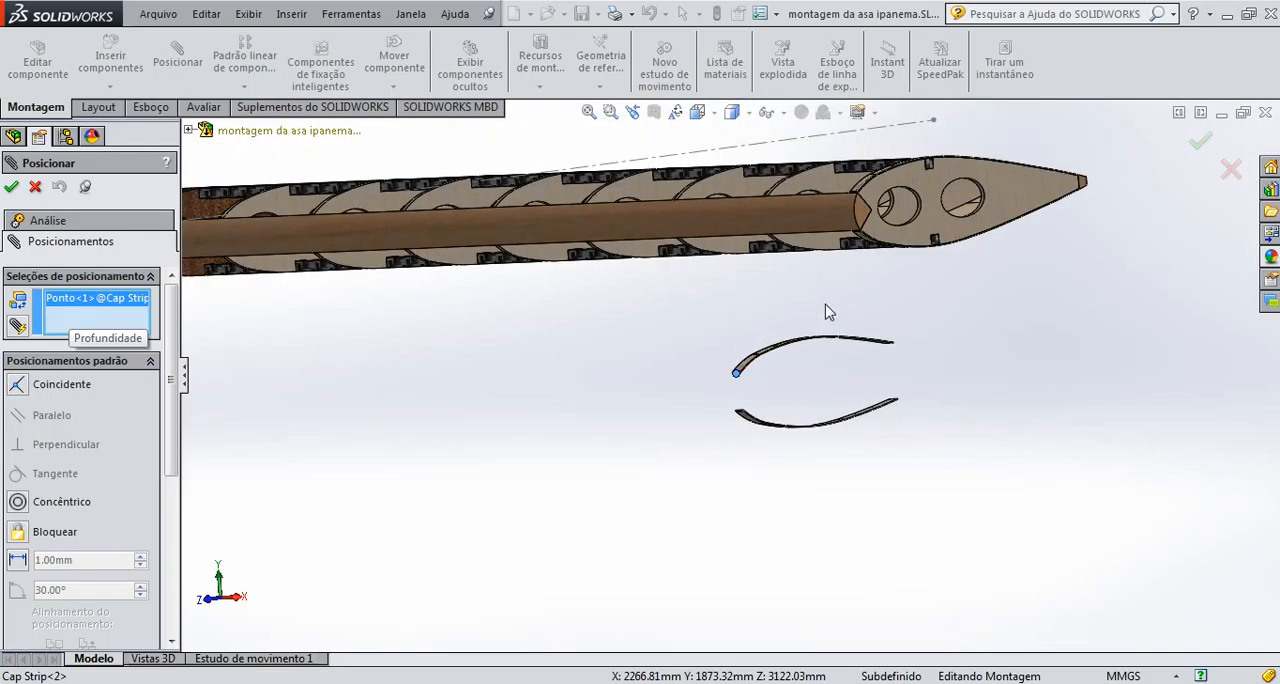
pyautogui.moveTo(804, 249); pyautogui.dragTo(798, 398, button='middle')
pyautogui.scroll(-1, 784, 250)
pyautogui.scroll(-6, 740, 291)
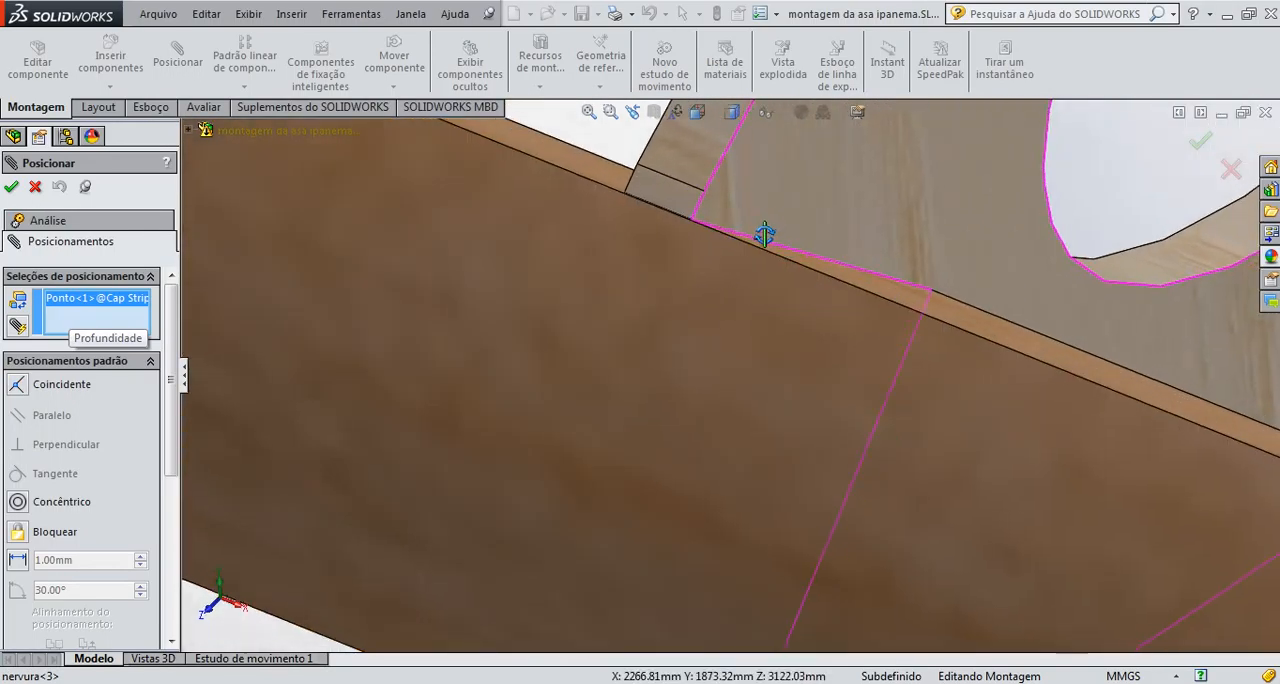
pyautogui.moveTo(763, 229); pyautogui.dragTo(628, 236, button='middle')
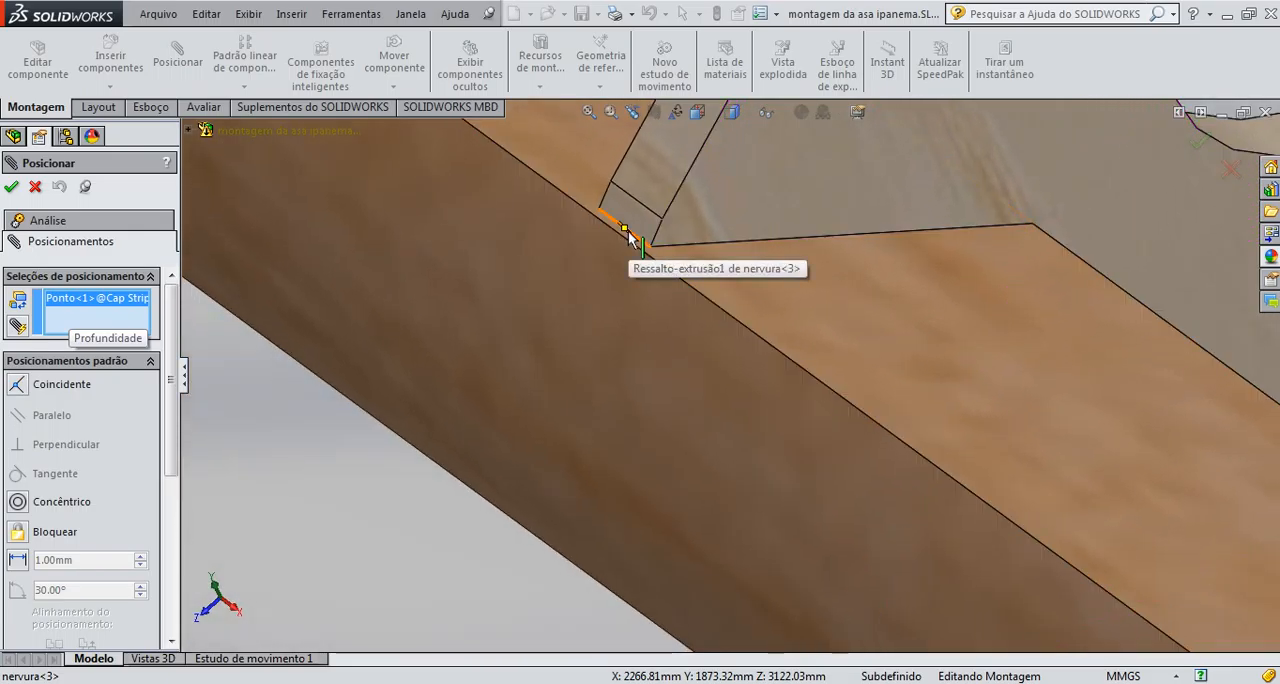
pyautogui.click(625, 231)
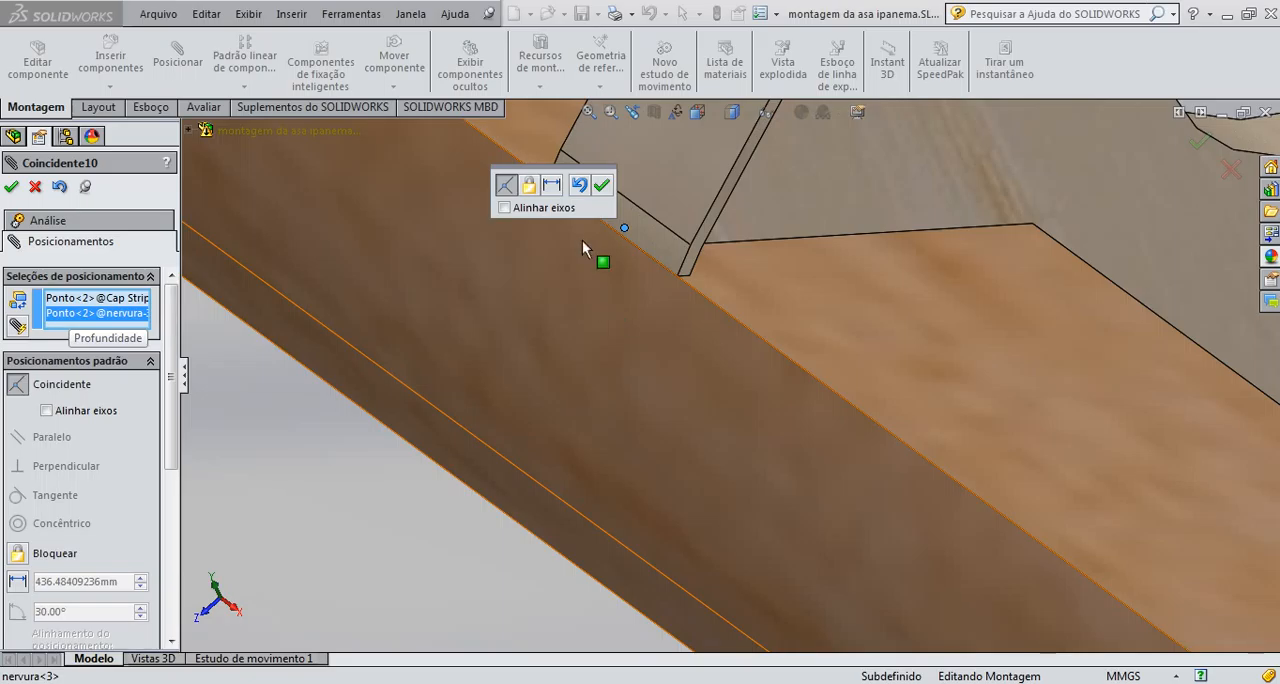
pyautogui.click(603, 186)
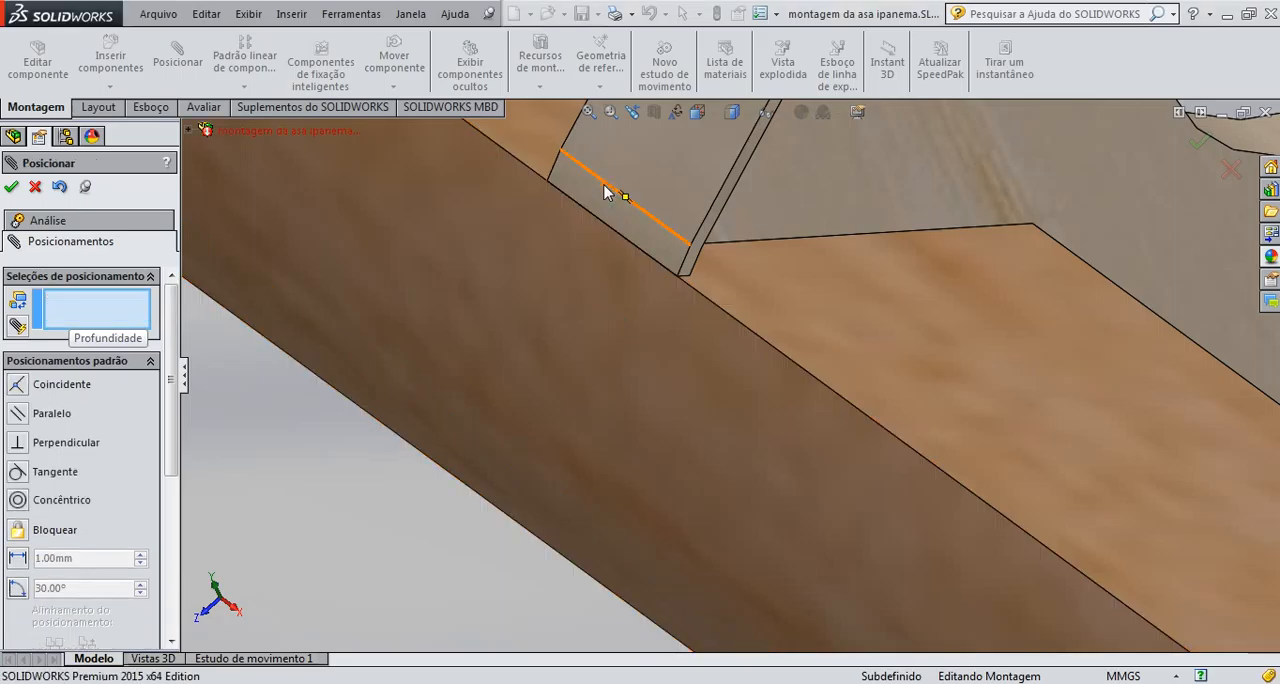
# Lock the second Cap Strip to the second-to-last rib with a Lock mate and finish mating
pyautogui.scroll(6, 709, 268)
pyautogui.scroll(6, 845, 357)
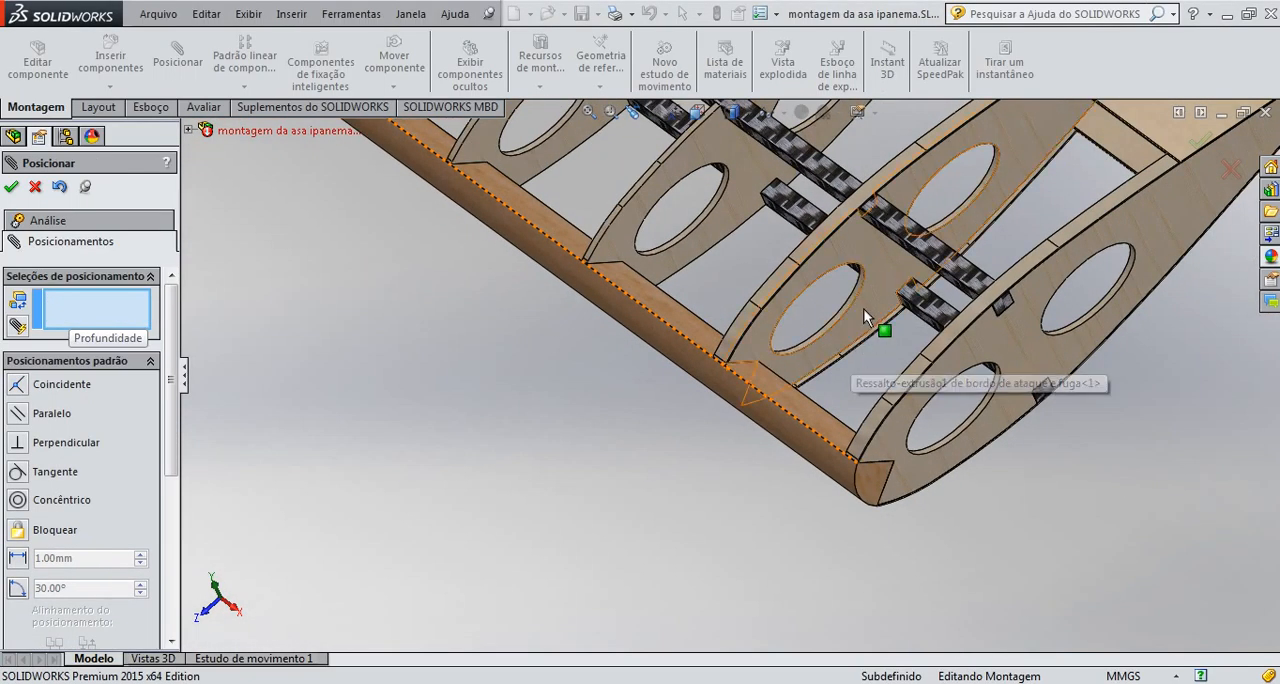
pyautogui.scroll(-10, 878, 252)
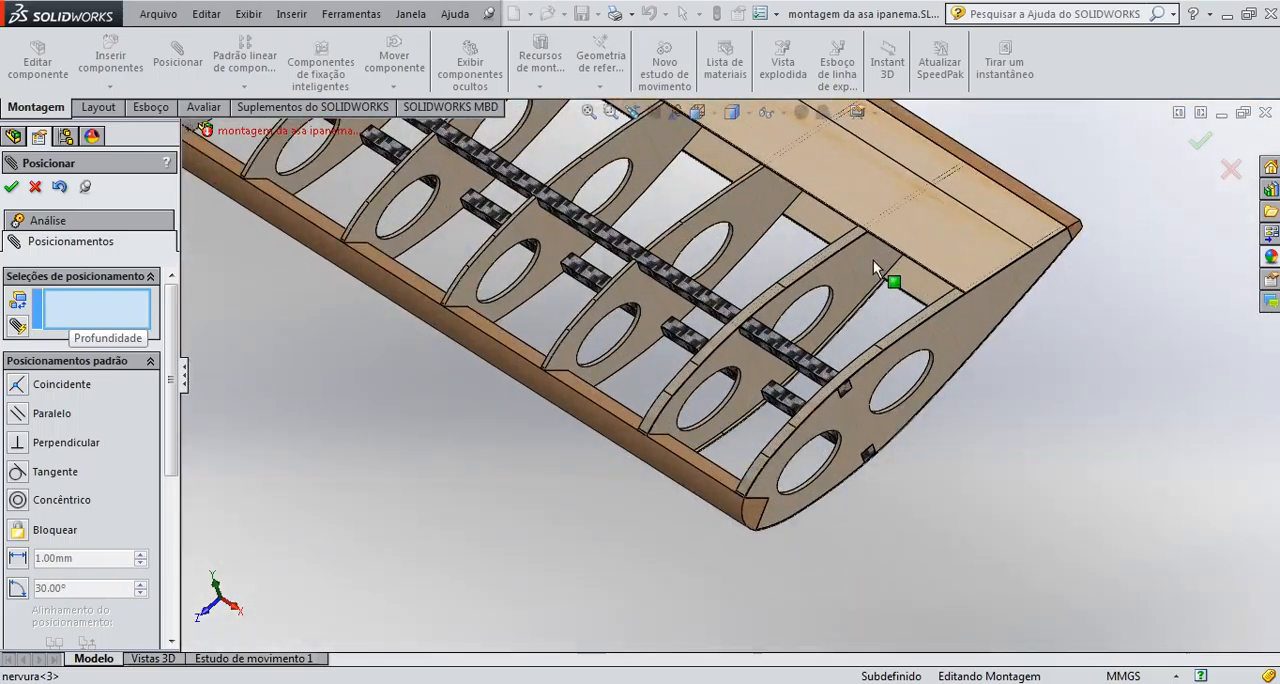
pyautogui.scroll(5, 839, 297)
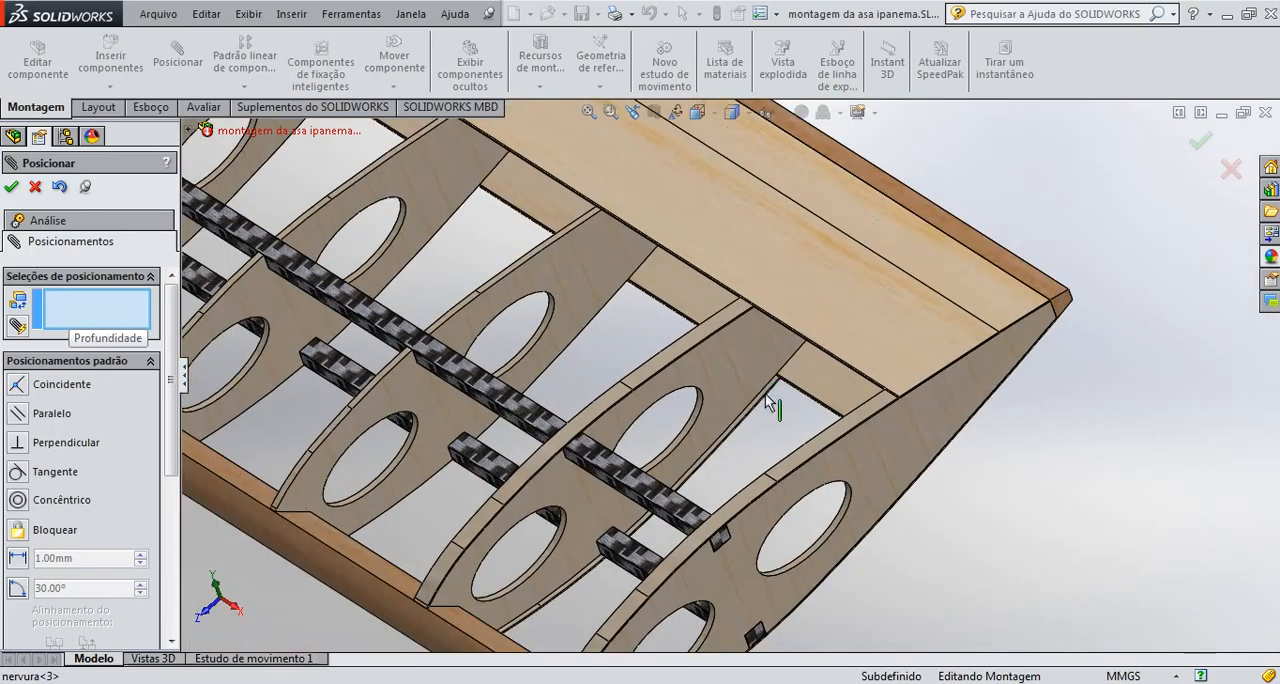
pyautogui.click(50, 530)
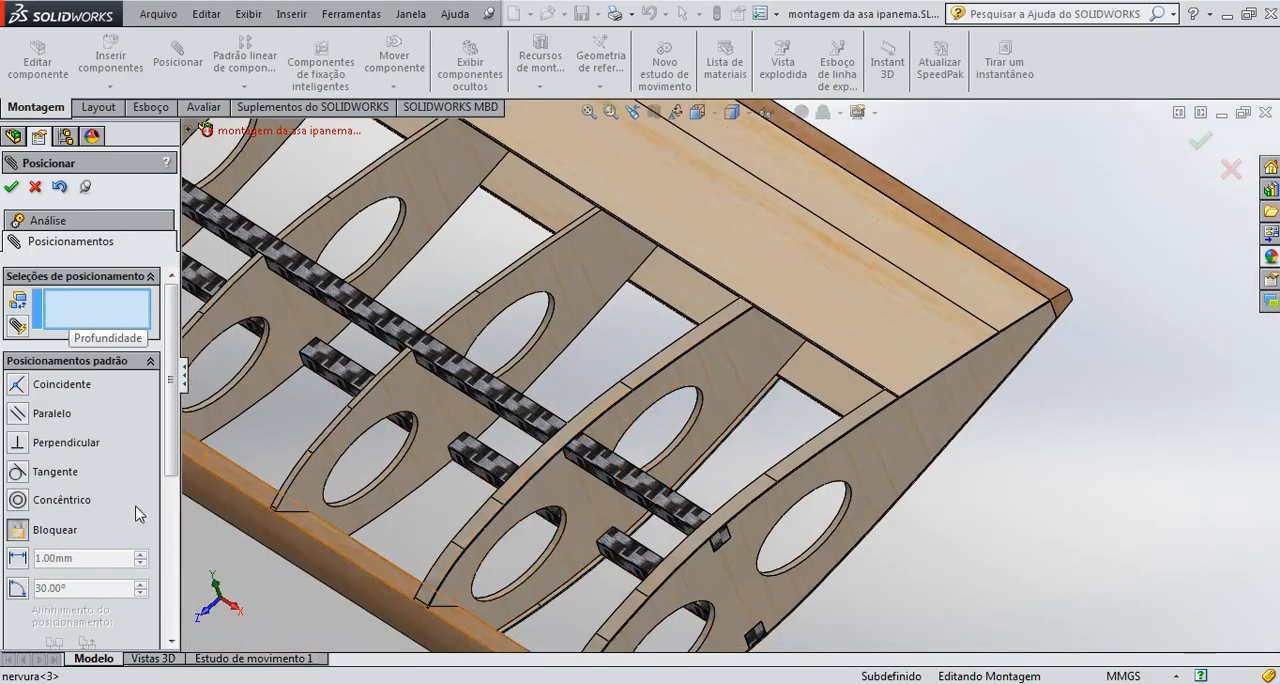
pyautogui.click(643, 385)
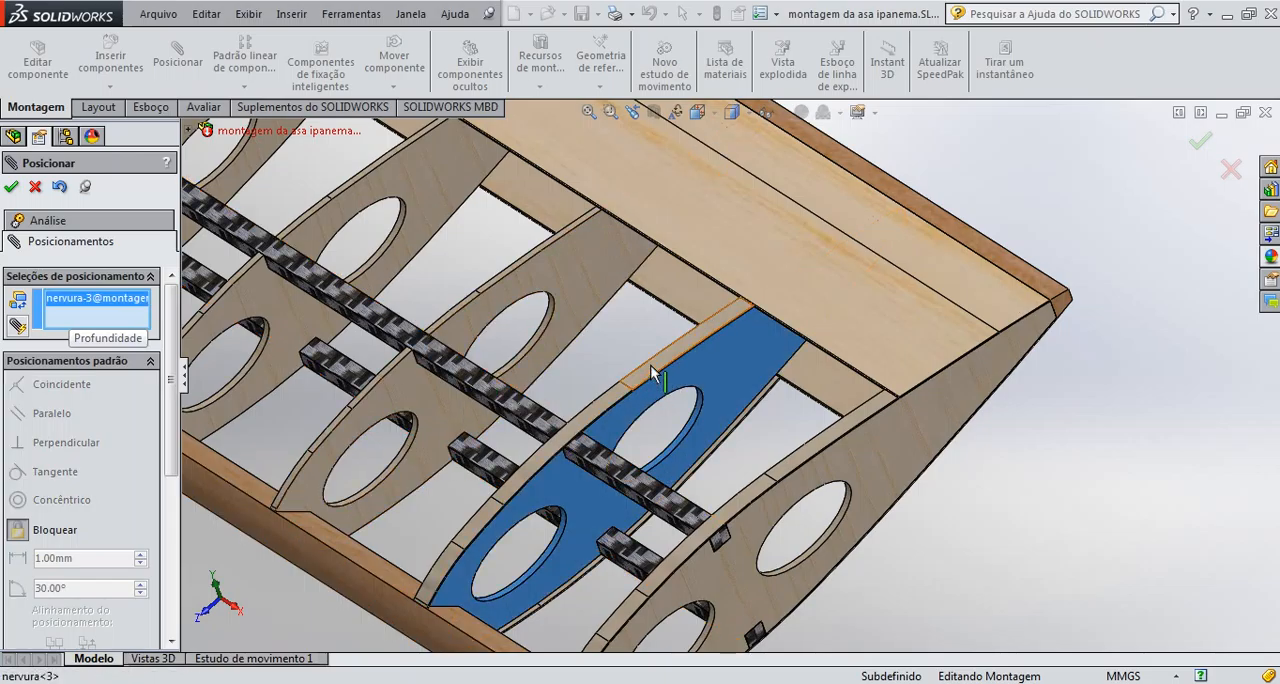
pyautogui.scroll(-5, 565, 447)
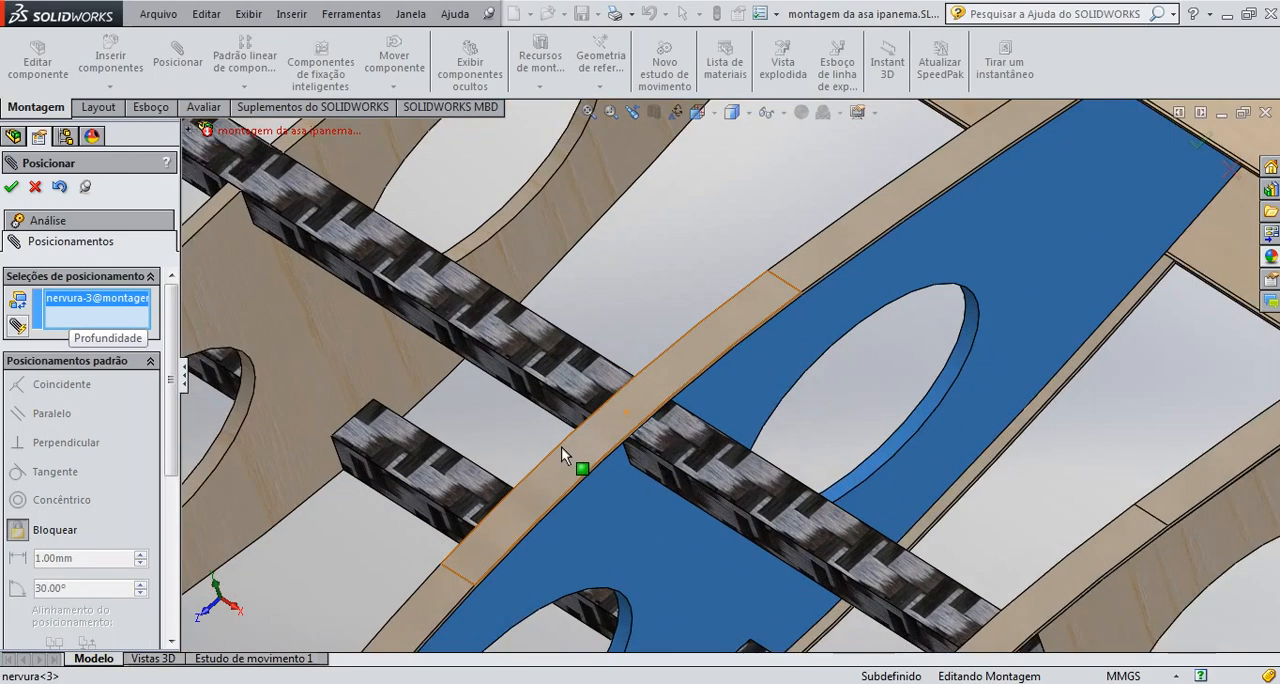
pyautogui.click(560, 460)
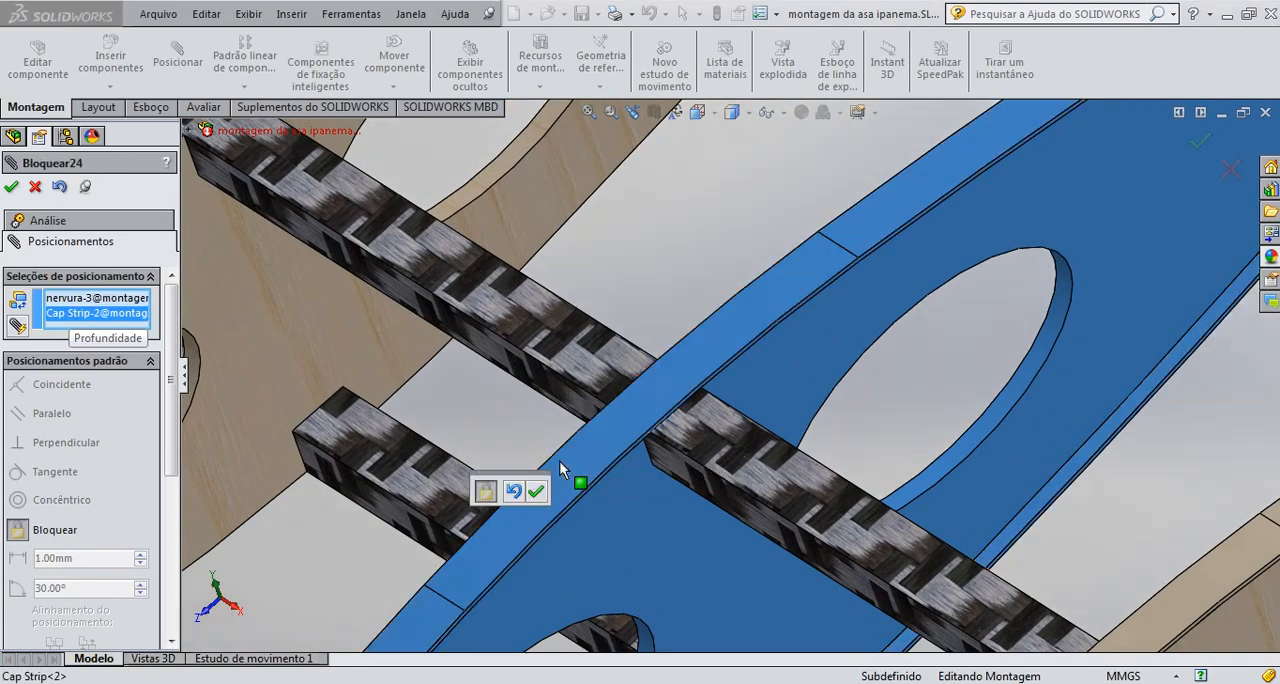
pyautogui.click(11, 187)
pyautogui.scroll(10, 818, 403)
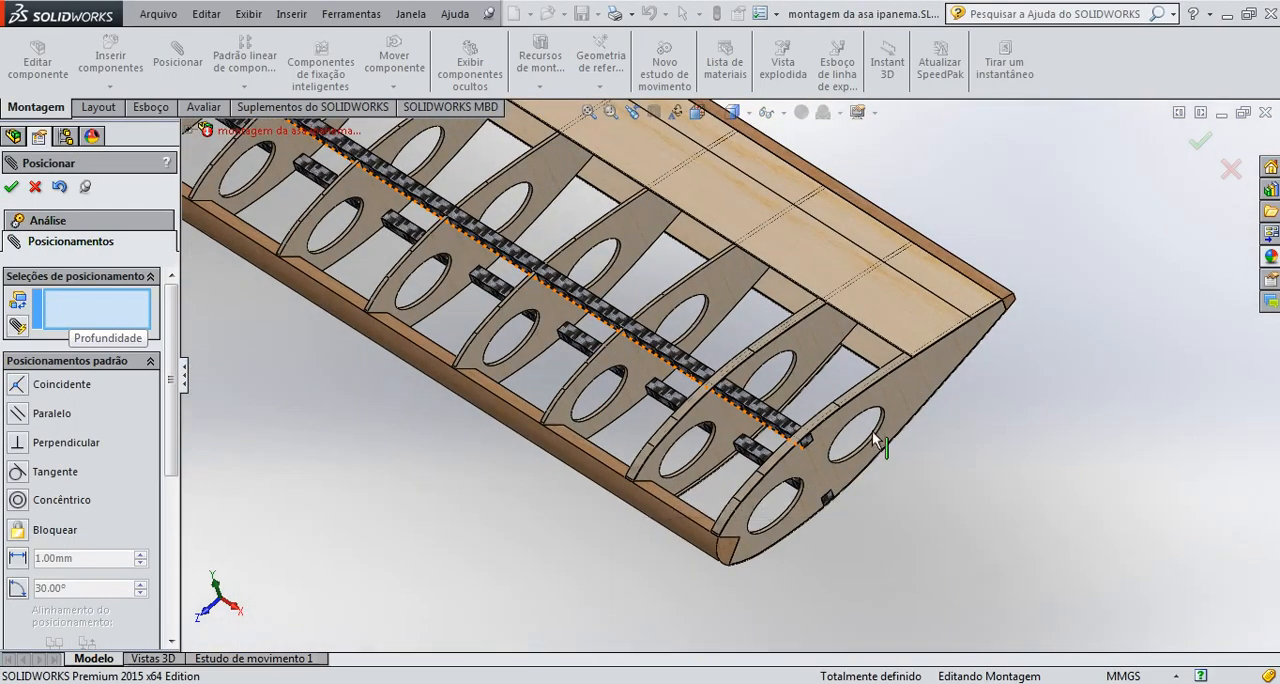
pyautogui.click(786, 326)
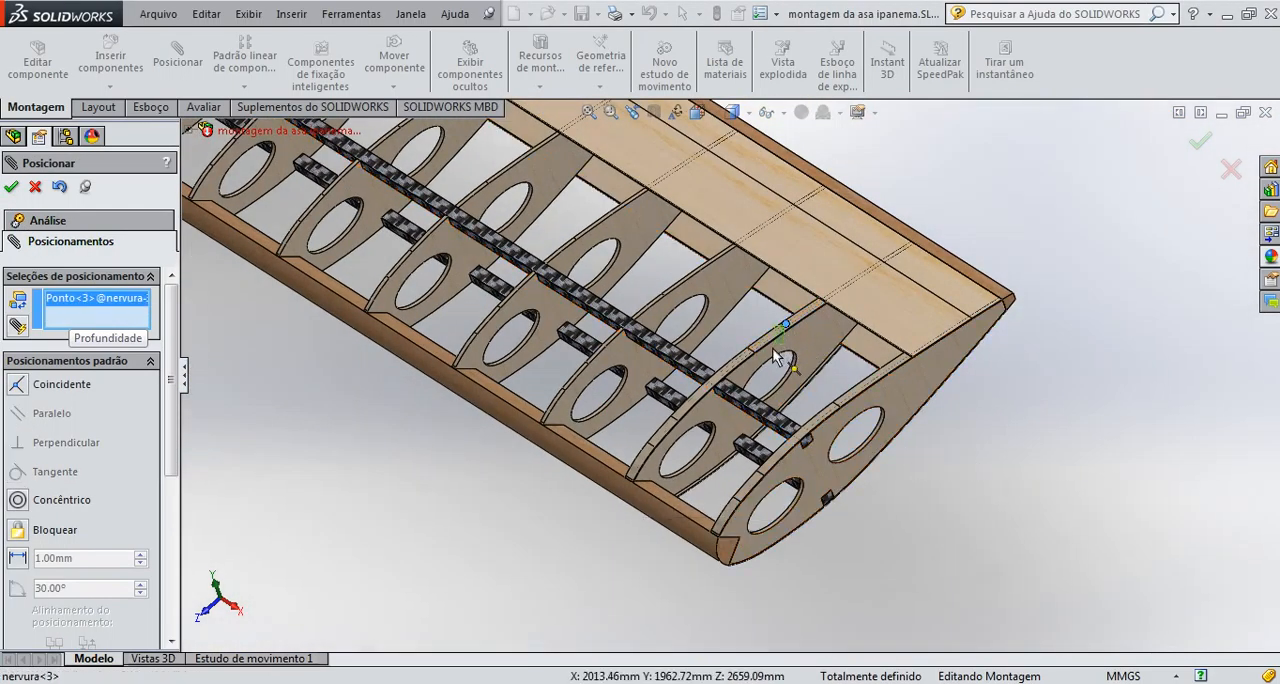
pyautogui.click(36, 188)
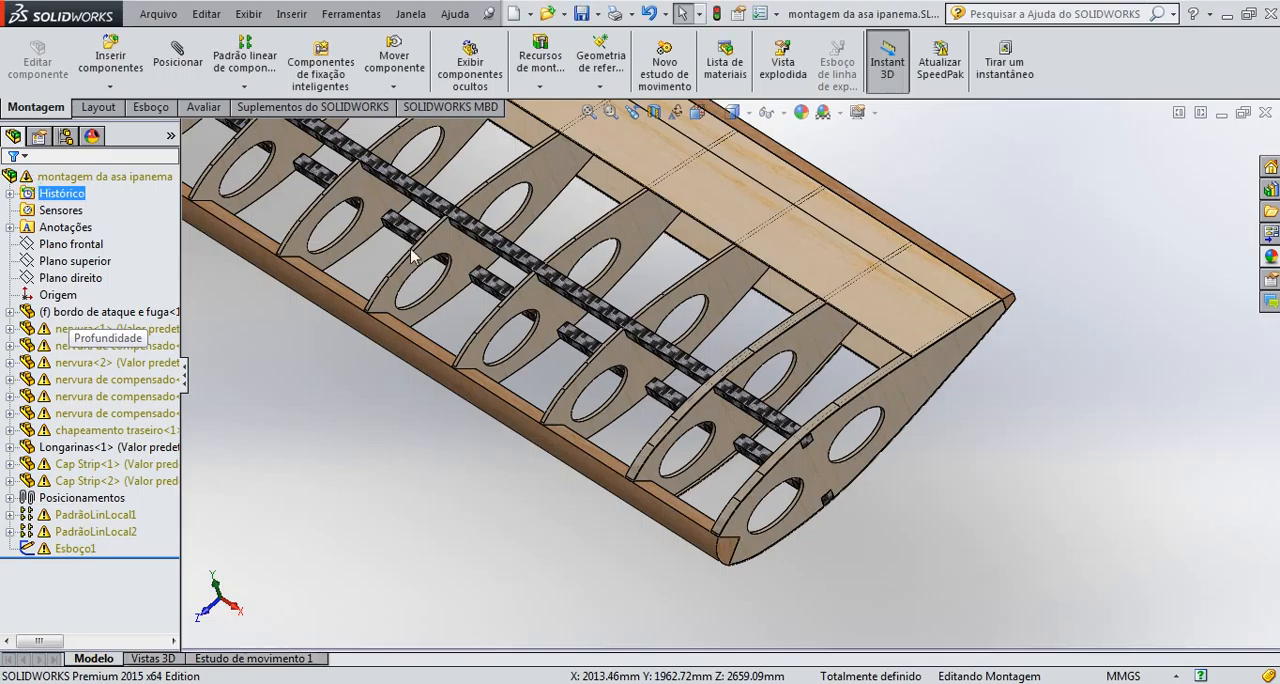
# Examine the Cap Strip on the second-to-last rib and the row of ribs along the wing
pyautogui.click(797, 322)
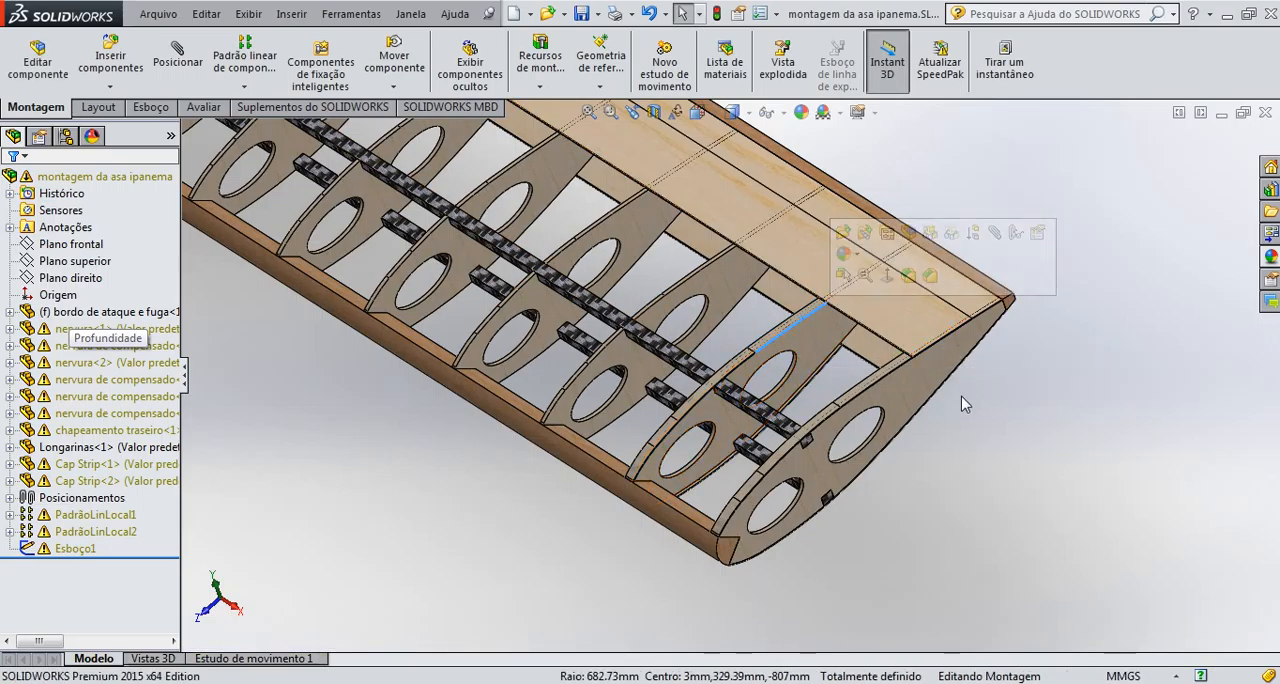
pyautogui.scroll(5, 962, 404)
pyautogui.scroll(-6, 778, 366)
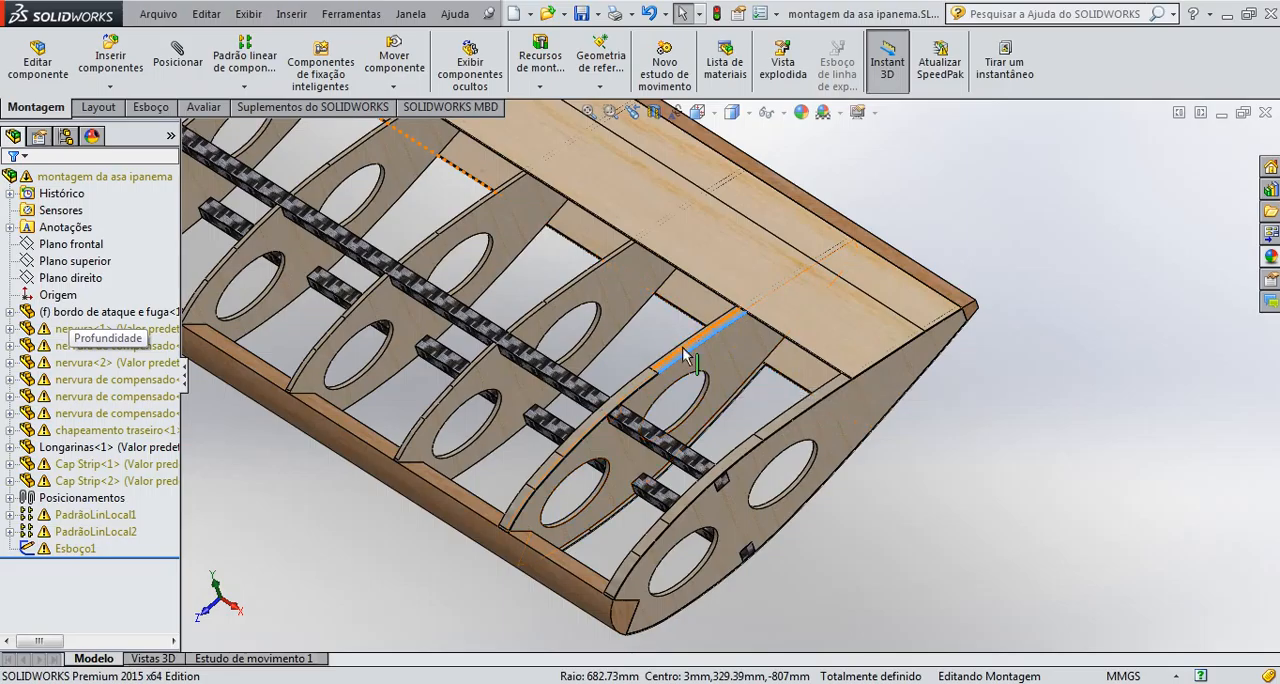
pyautogui.scroll(4, 634, 436)
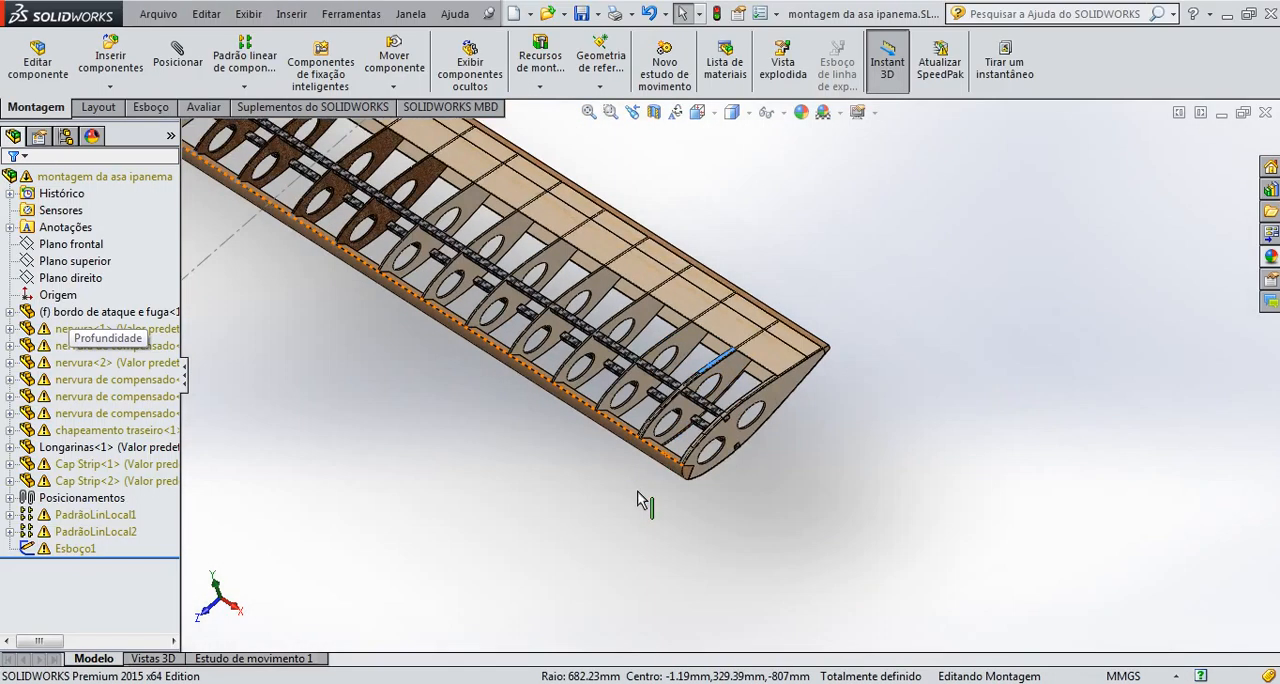
pyautogui.scroll(-3, 640, 493)
pyautogui.scroll(5, 636, 384)
pyautogui.scroll(-4, 662, 378)
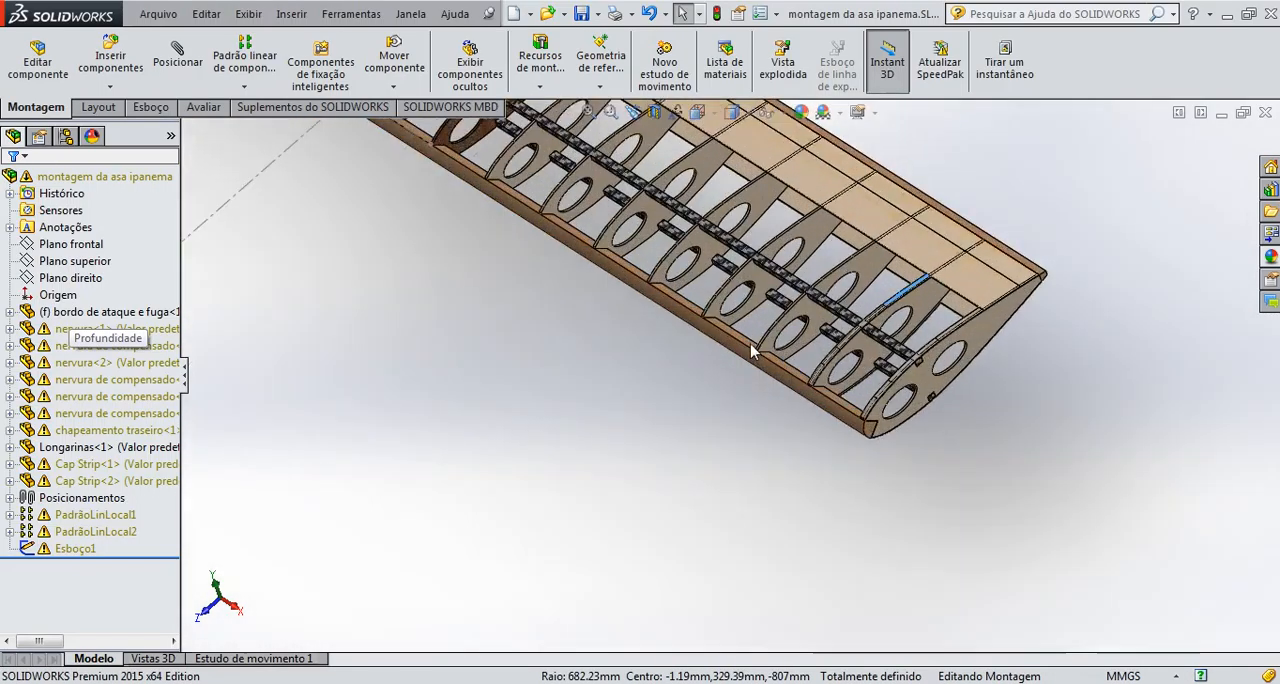
pyautogui.scroll(-2, 752, 350)
pyautogui.scroll(4, 825, 418)
pyautogui.scroll(-1, 815, 405)
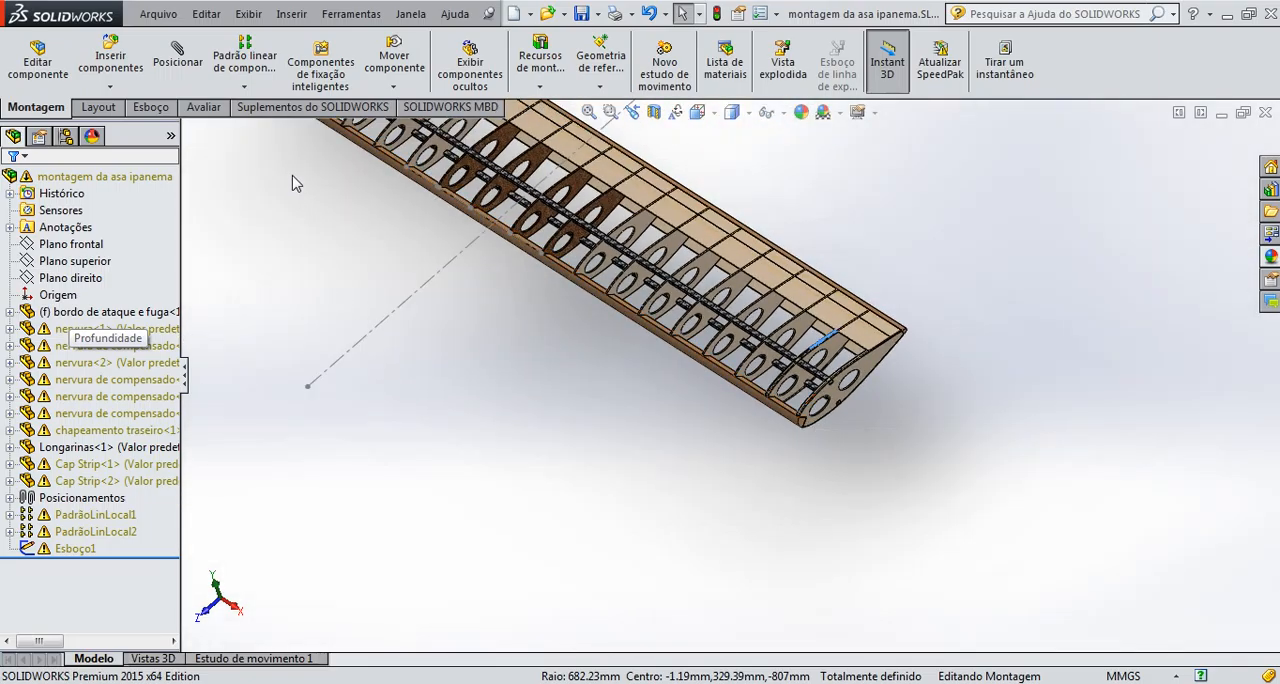
pyautogui.click(244, 55)
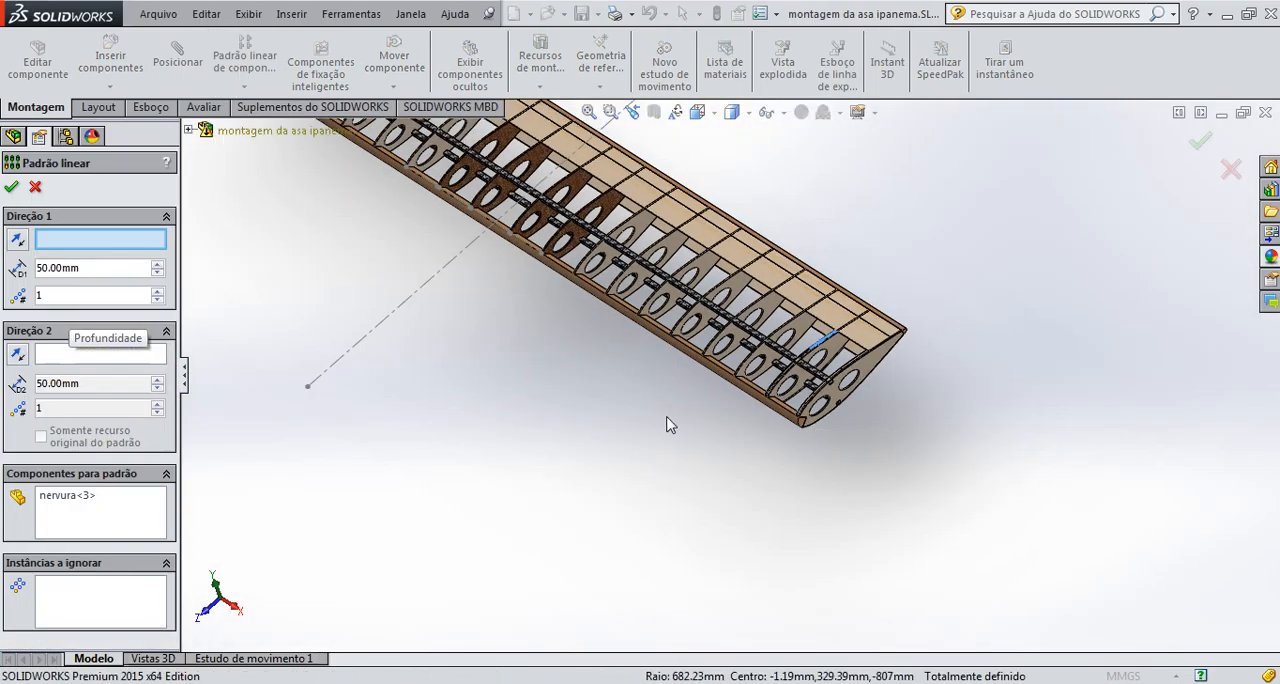
pyautogui.scroll(-5, 670, 425)
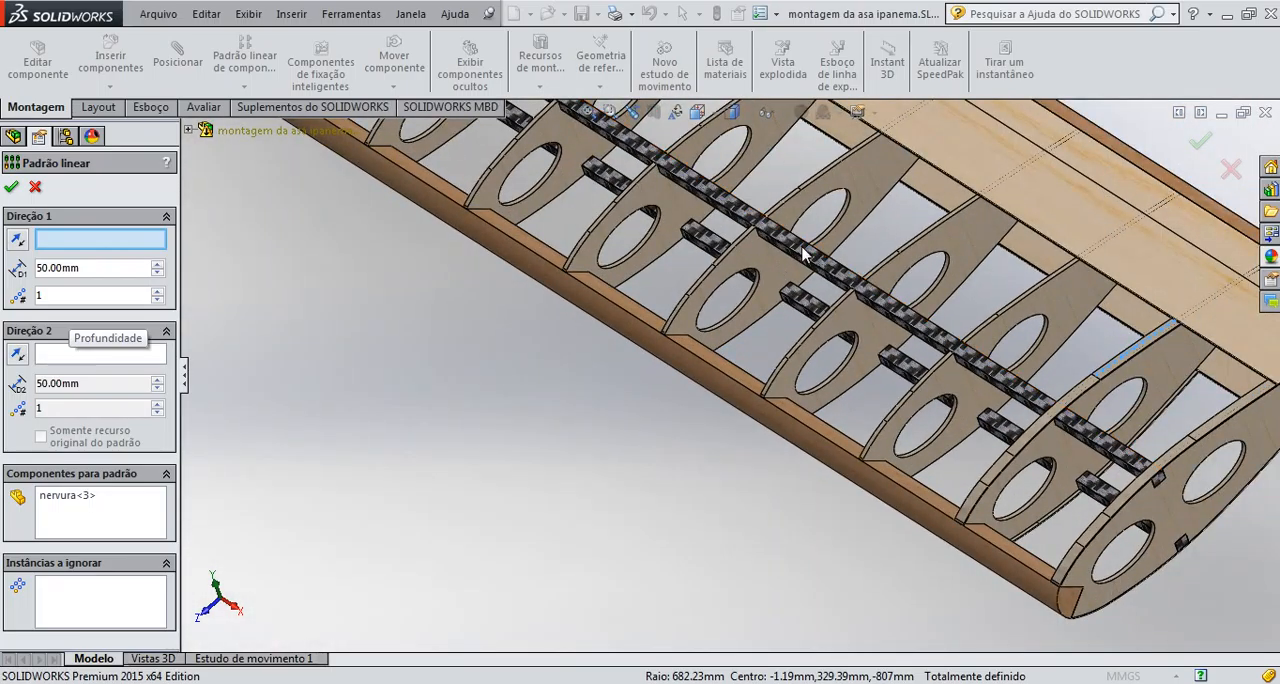
pyautogui.click(798, 257)
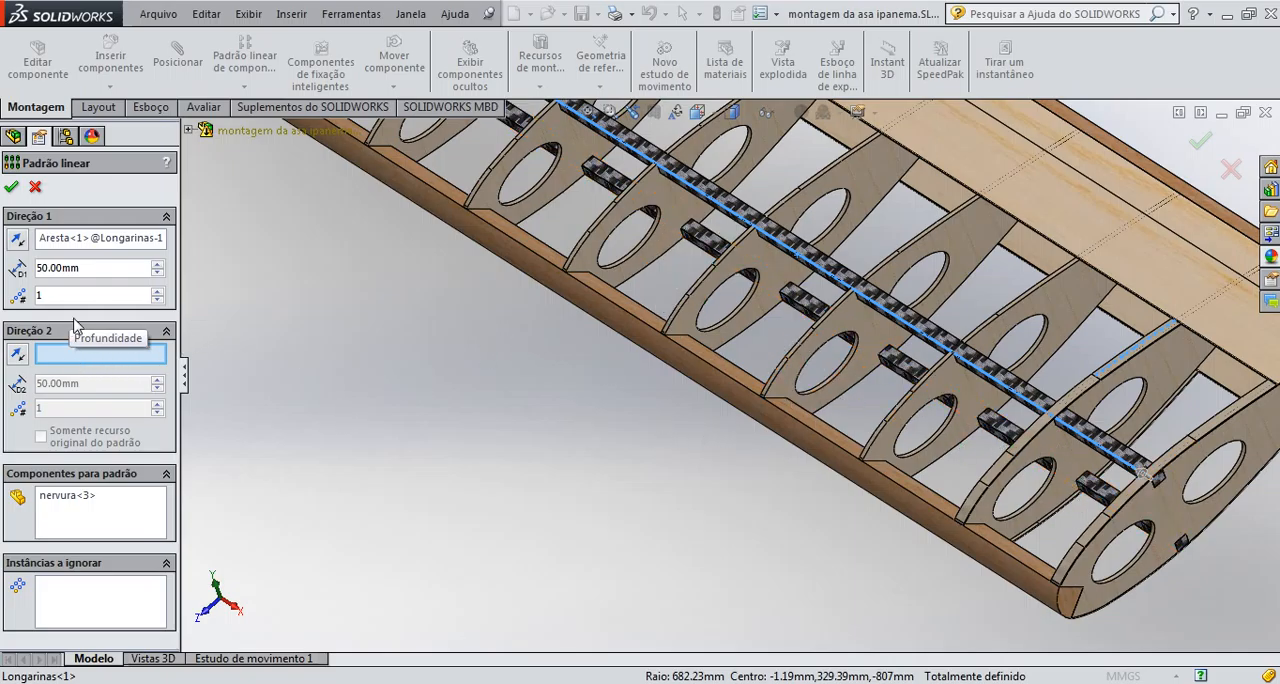
pyautogui.moveTo(82, 271); pyautogui.dragTo(3, 296)
pyautogui.write('67')
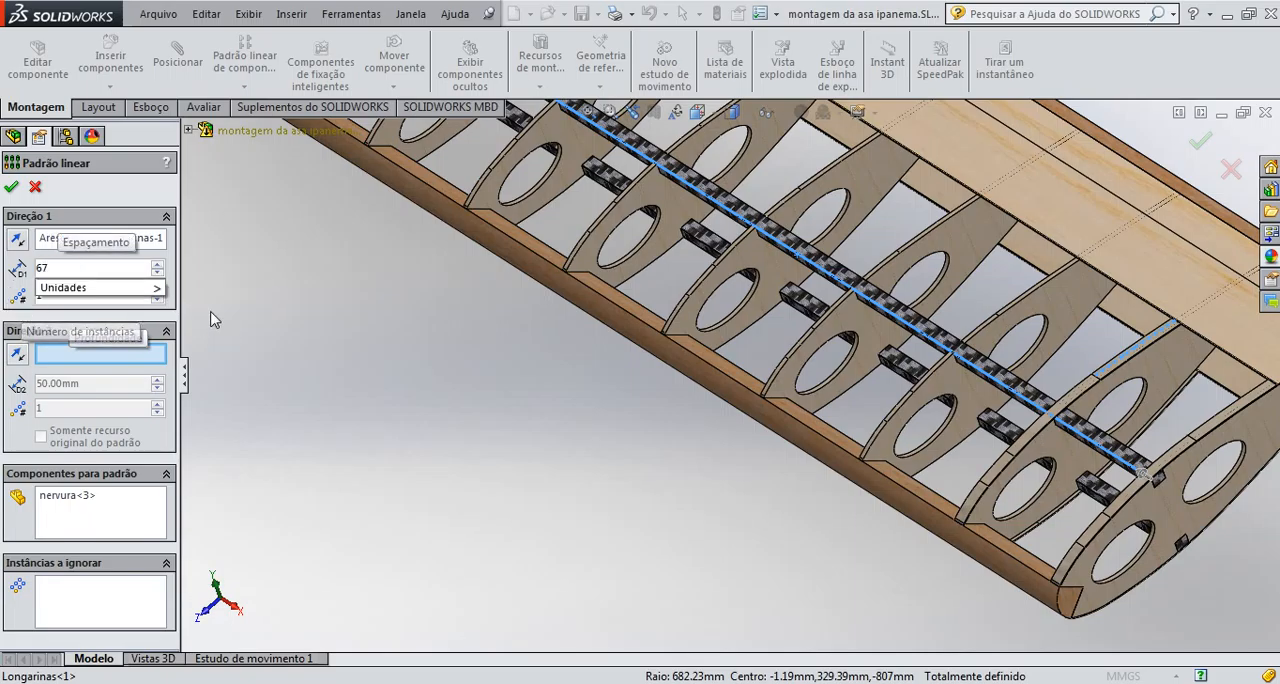
pyautogui.moveTo(155, 287)
pyautogui.click(192, 412)
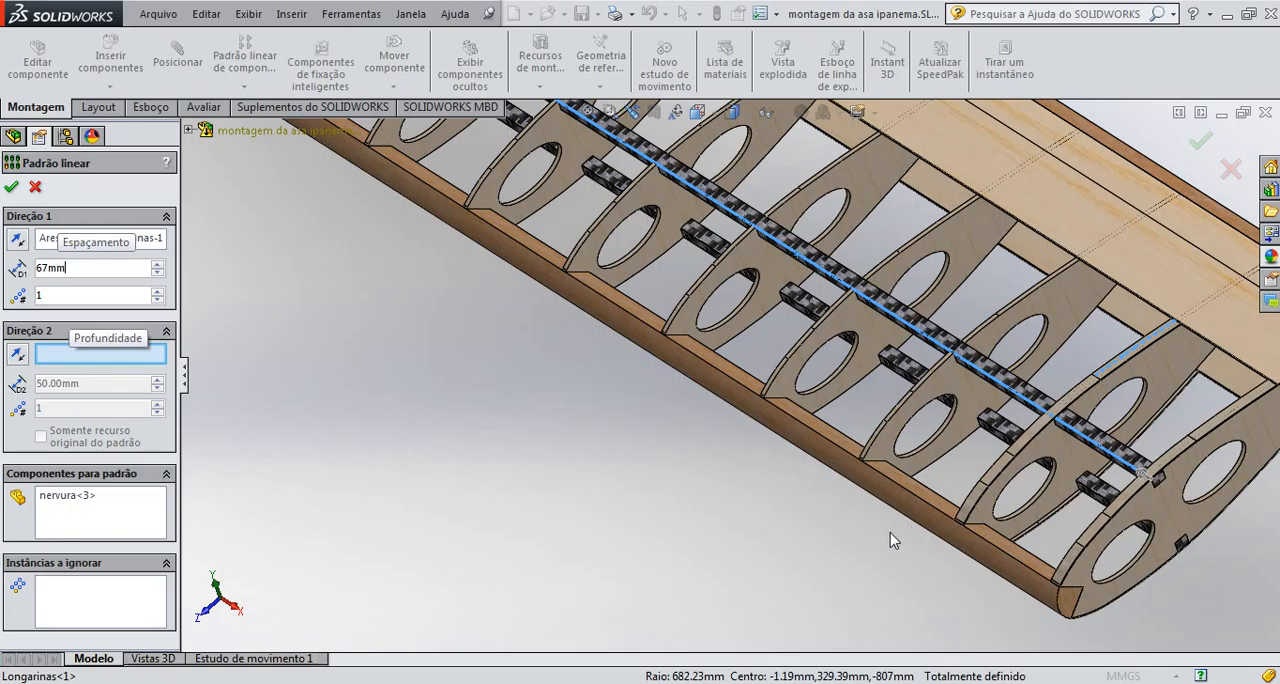
pyautogui.scroll(-4, 893, 540)
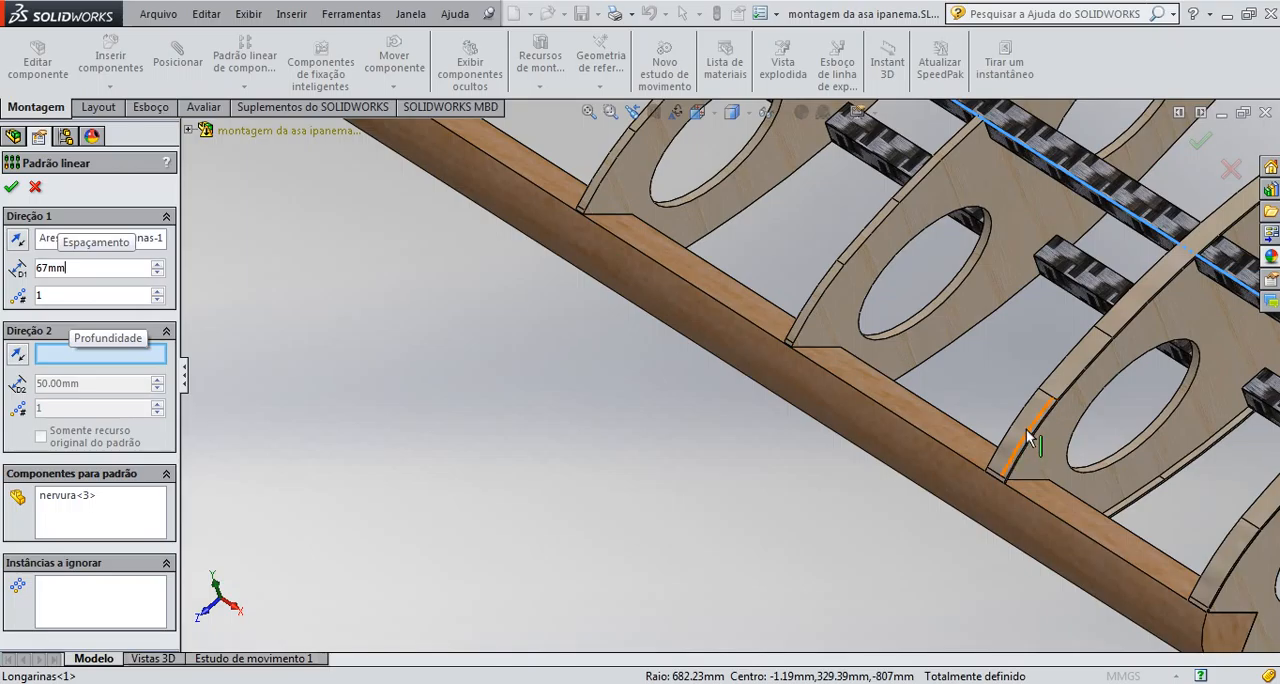
pyautogui.click(126, 528)
pyautogui.click(78, 498)
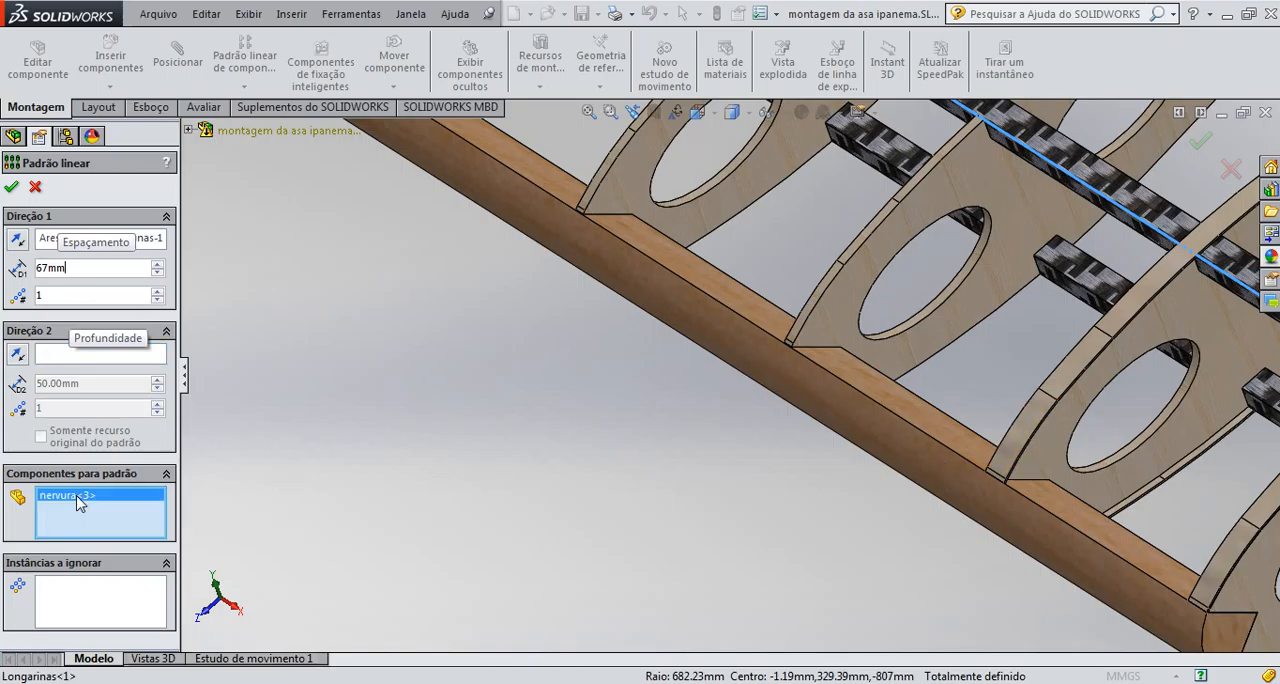
pyautogui.press('Delete')
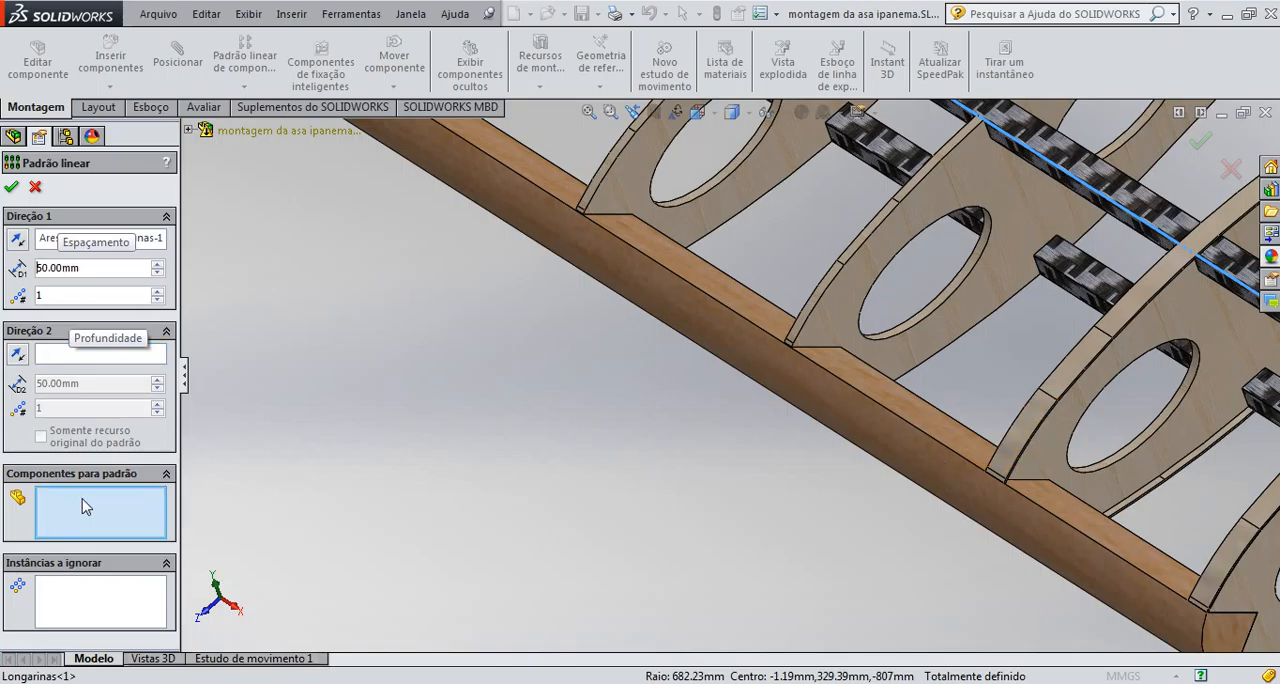
pyautogui.click(1033, 425)
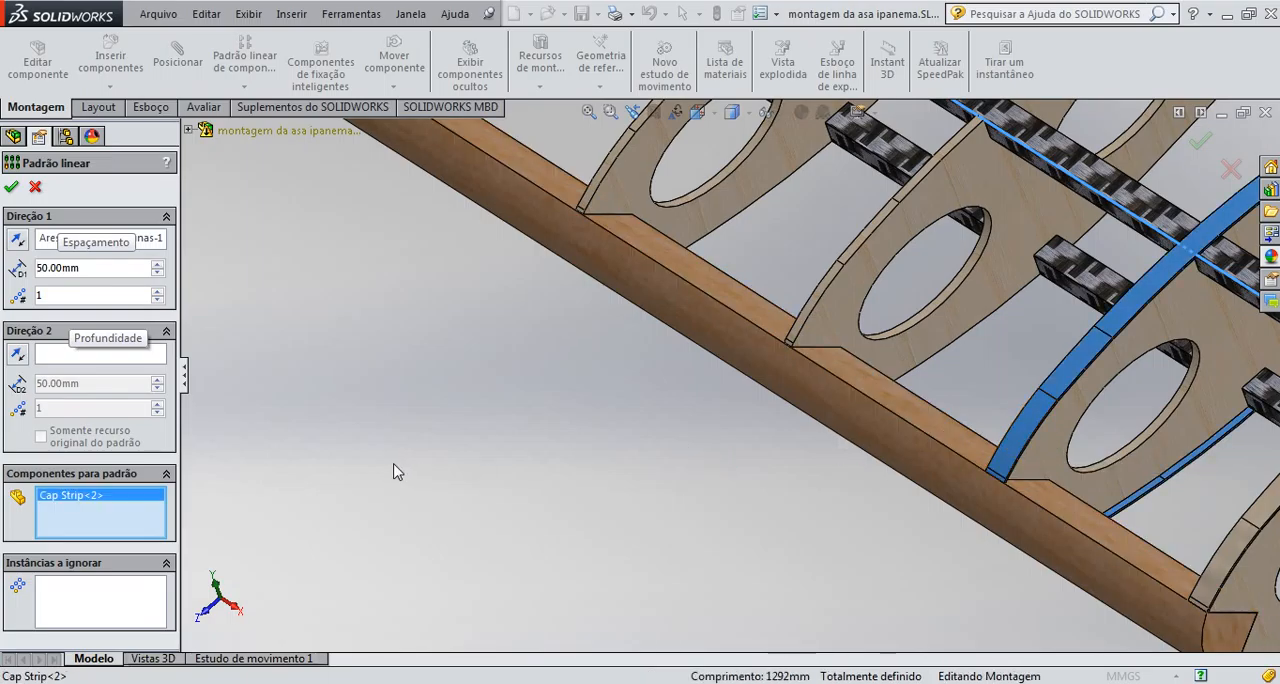
pyautogui.moveTo(394, 466); pyautogui.dragTo(196, 386, button='middle')
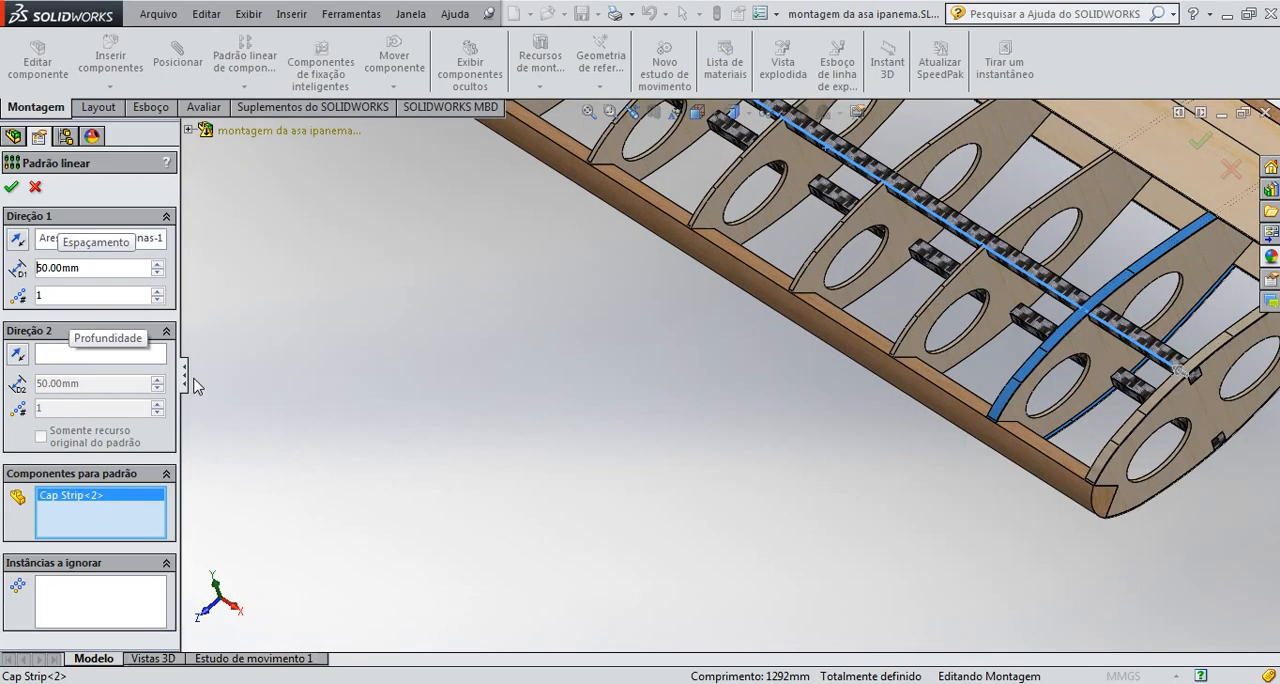
pyautogui.click(157, 299)
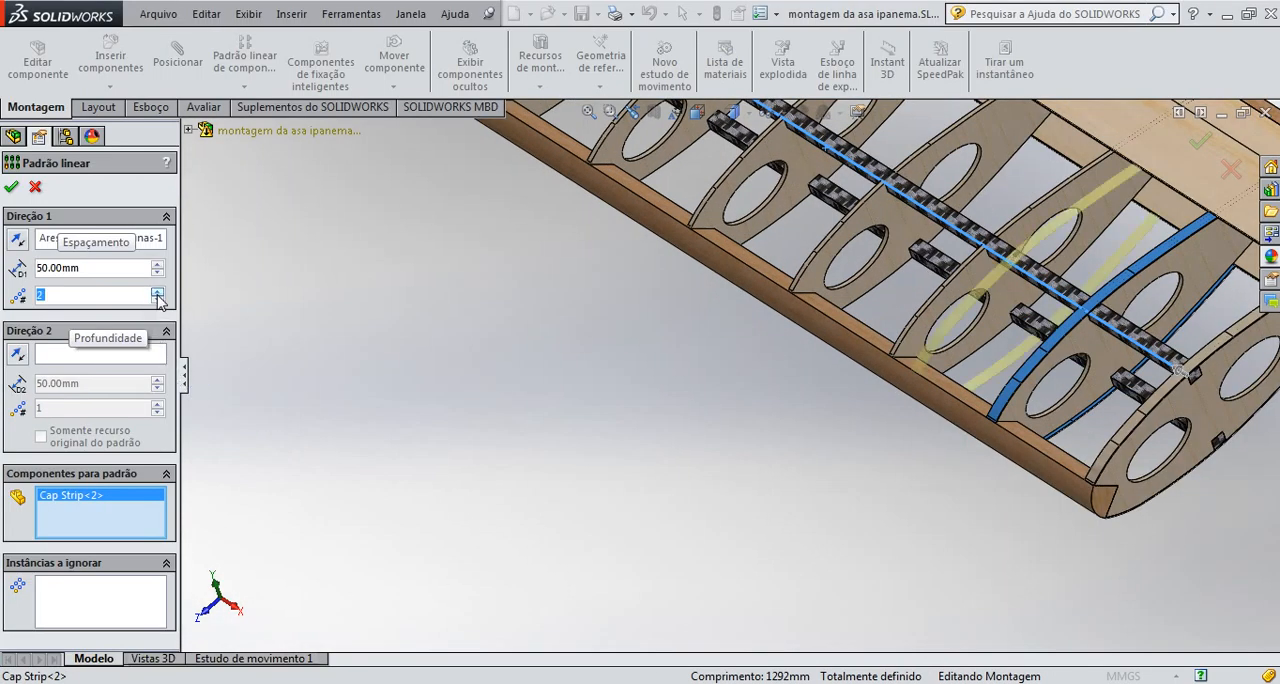
pyautogui.moveTo(98, 270); pyautogui.dragTo(31, 271)
pyautogui.write('67')
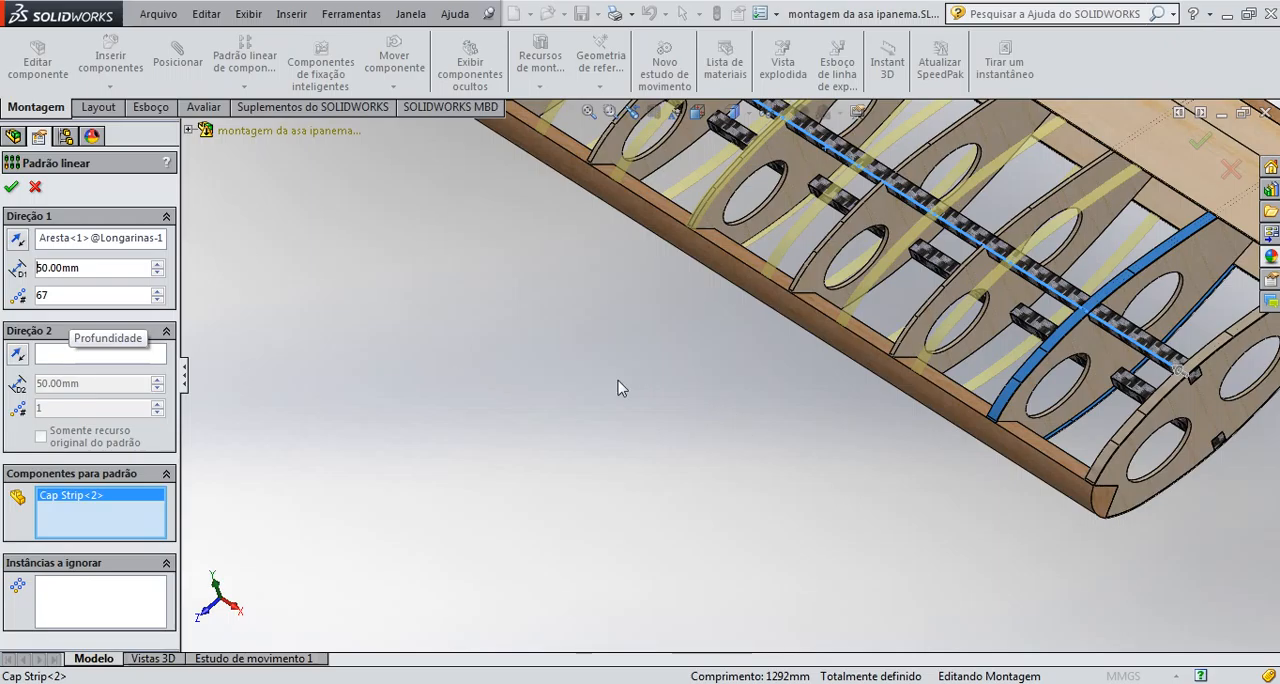
pyautogui.doubleClick(68, 297)
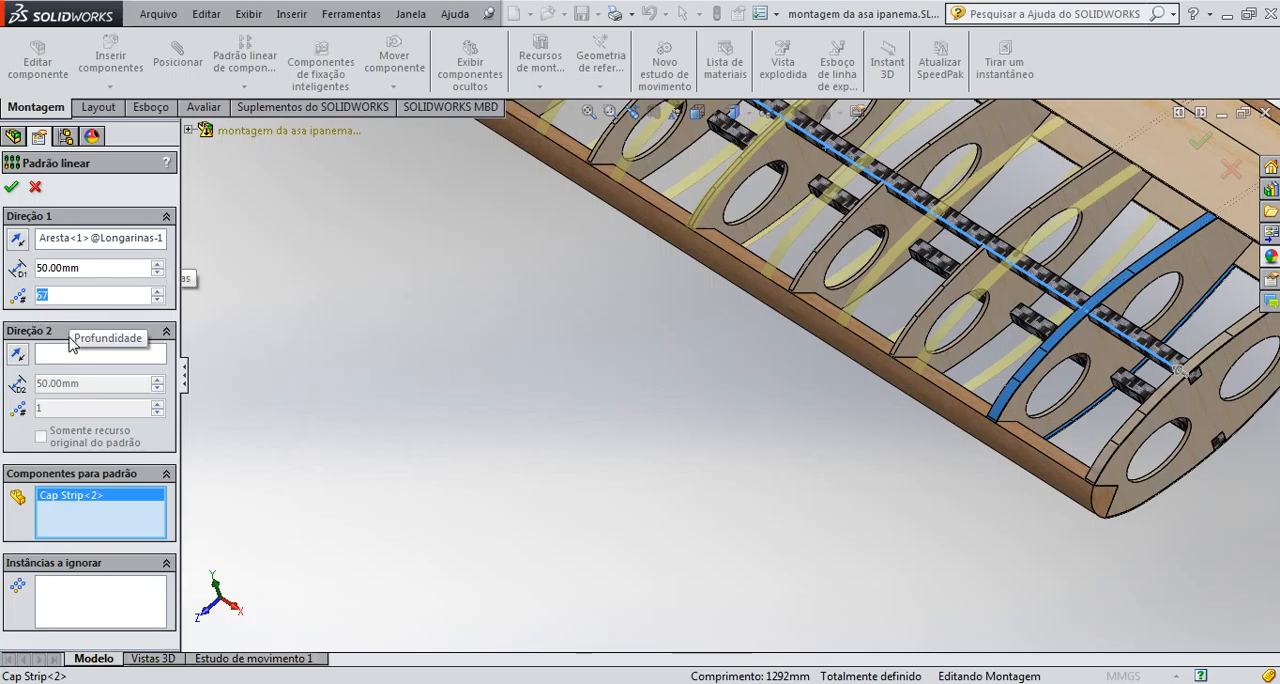
pyautogui.write('2')
pyautogui.doubleClick(80, 268)
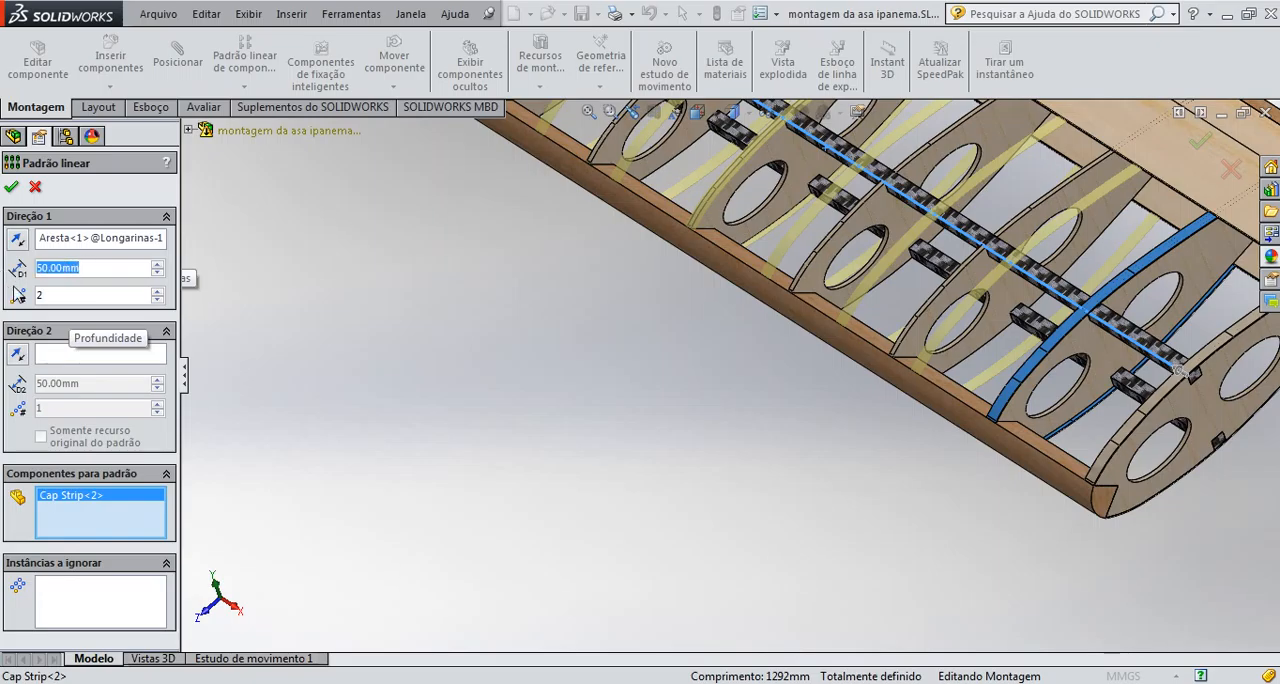
pyautogui.write('67')
pyautogui.press('BackSpace')
pyautogui.press('BackSpace')
pyautogui.press('BackSpace')
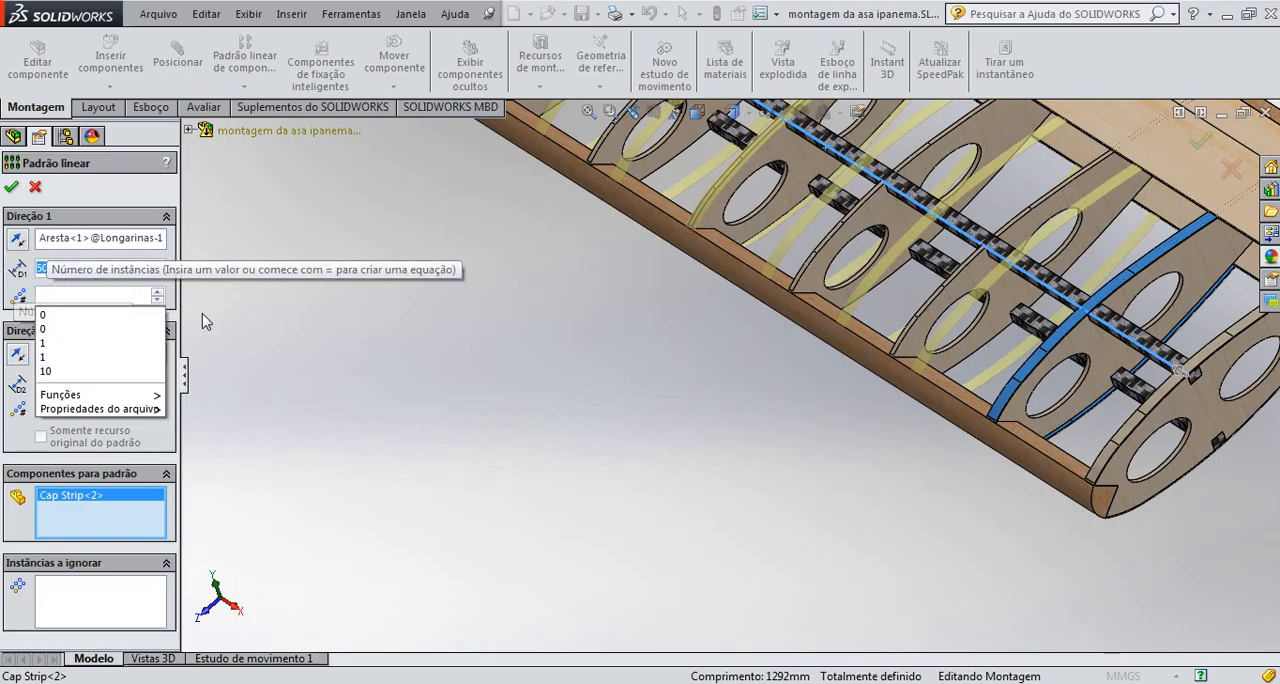
pyautogui.click(63, 273)
pyautogui.moveTo(101, 271); pyautogui.dragTo(6, 288)
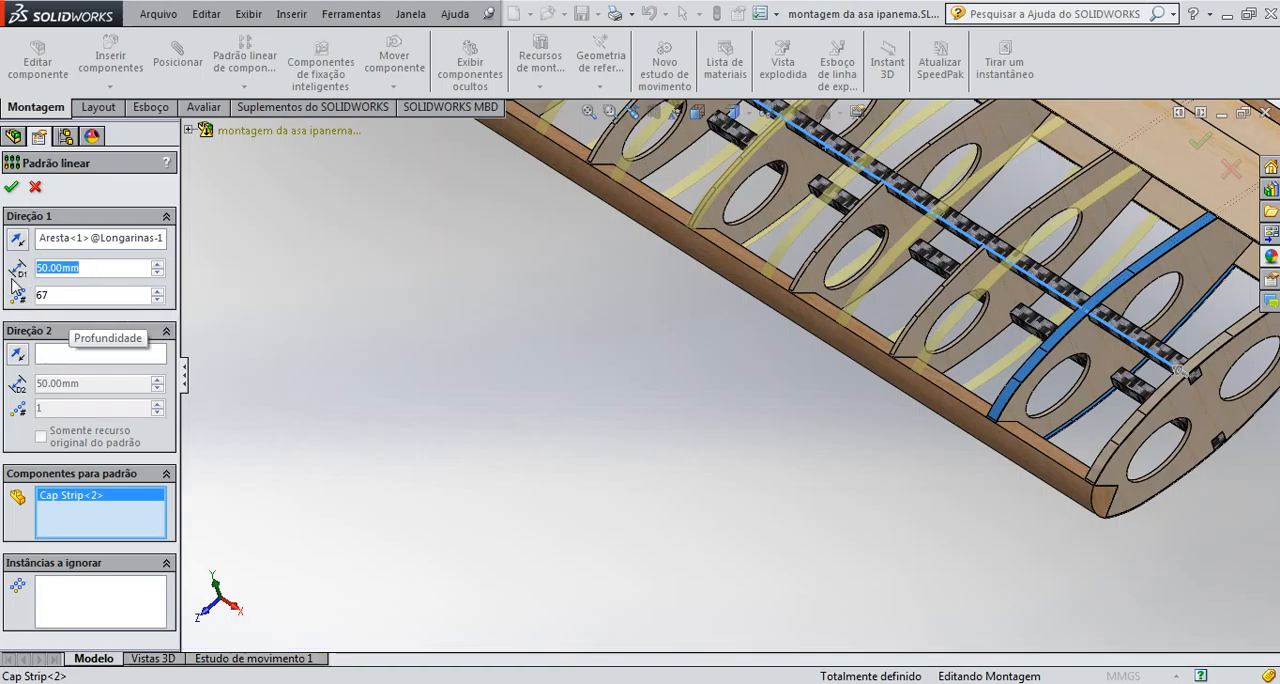
pyautogui.write('67')
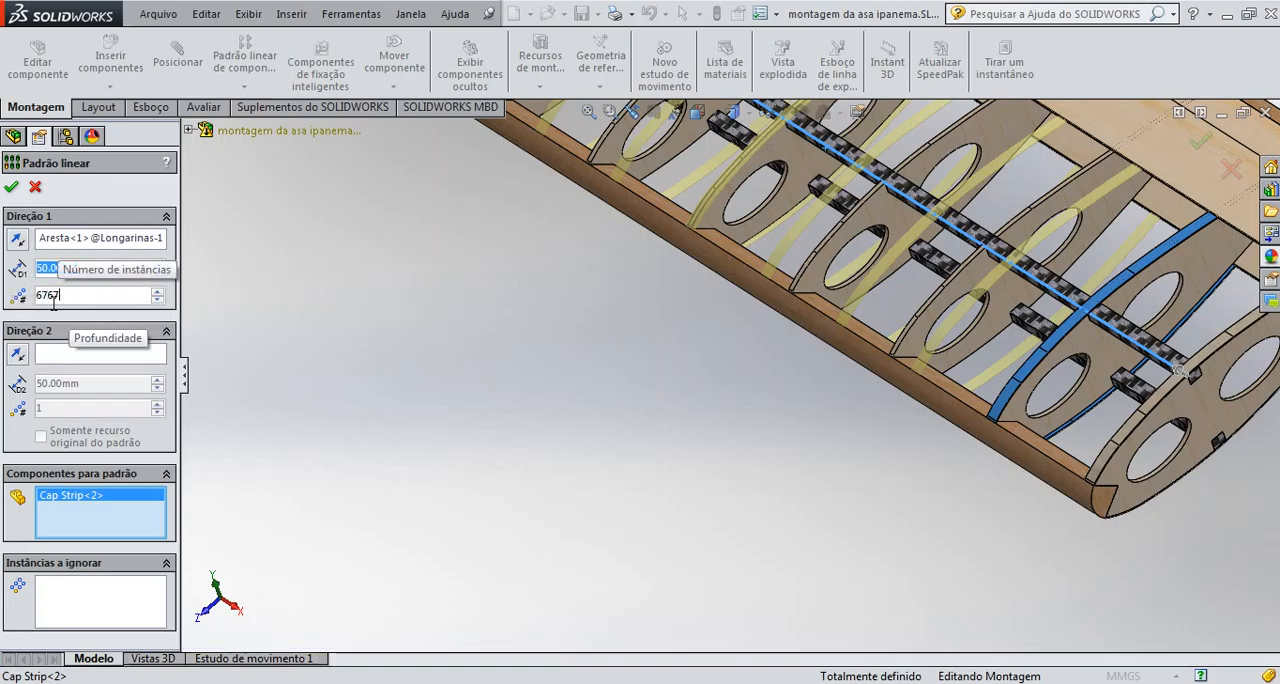
pyautogui.moveTo(56, 303); pyautogui.dragTo(2, 322)
pyautogui.write('67')
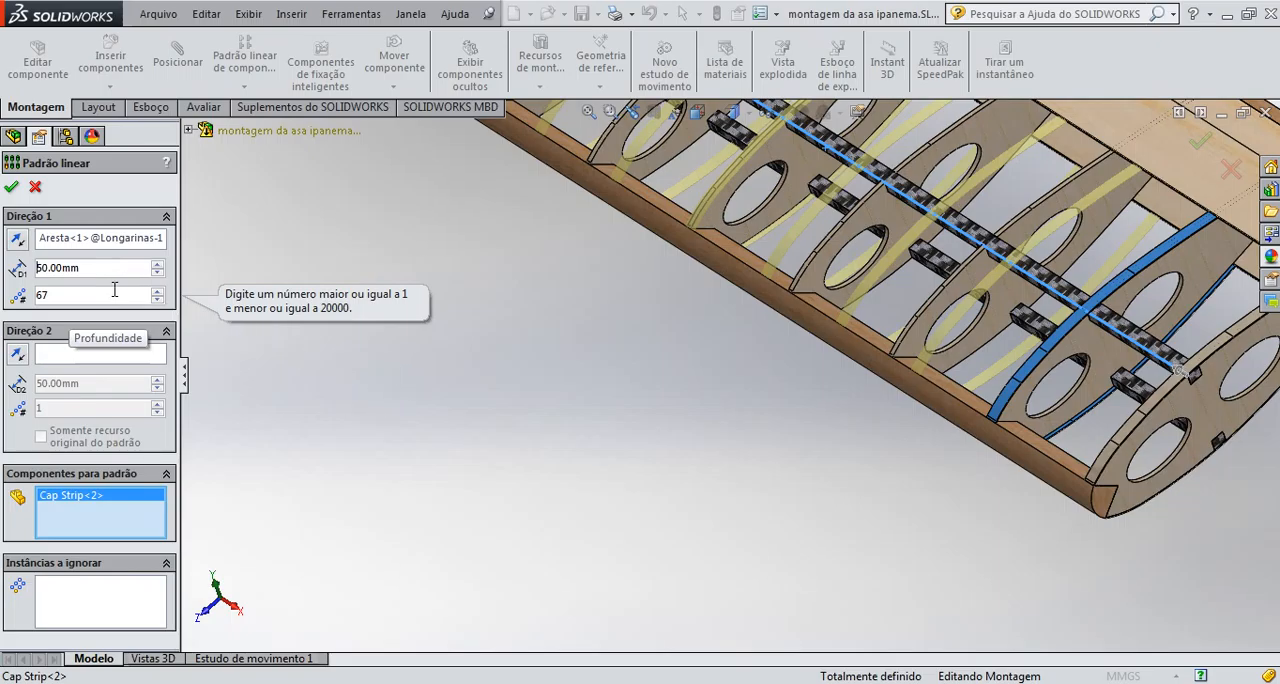
pyautogui.click(104, 269)
pyautogui.moveTo(104, 269); pyautogui.dragTo(2, 287)
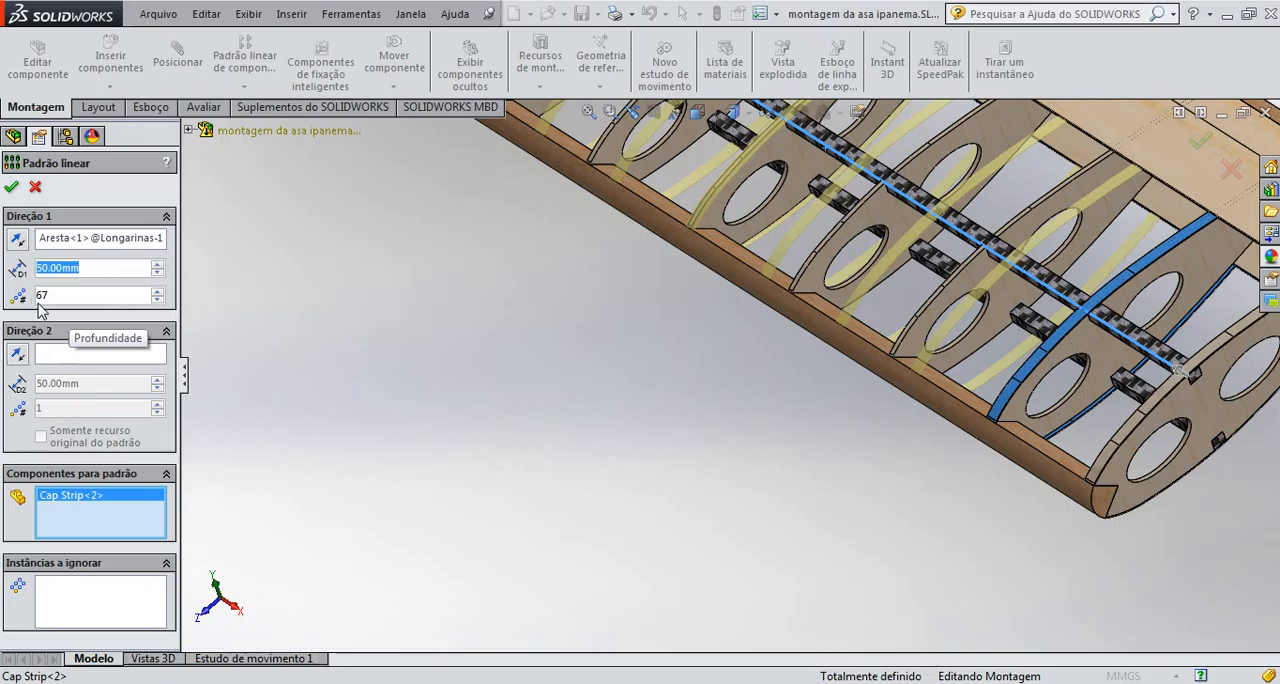
pyautogui.click(38, 303)
pyautogui.write('67')
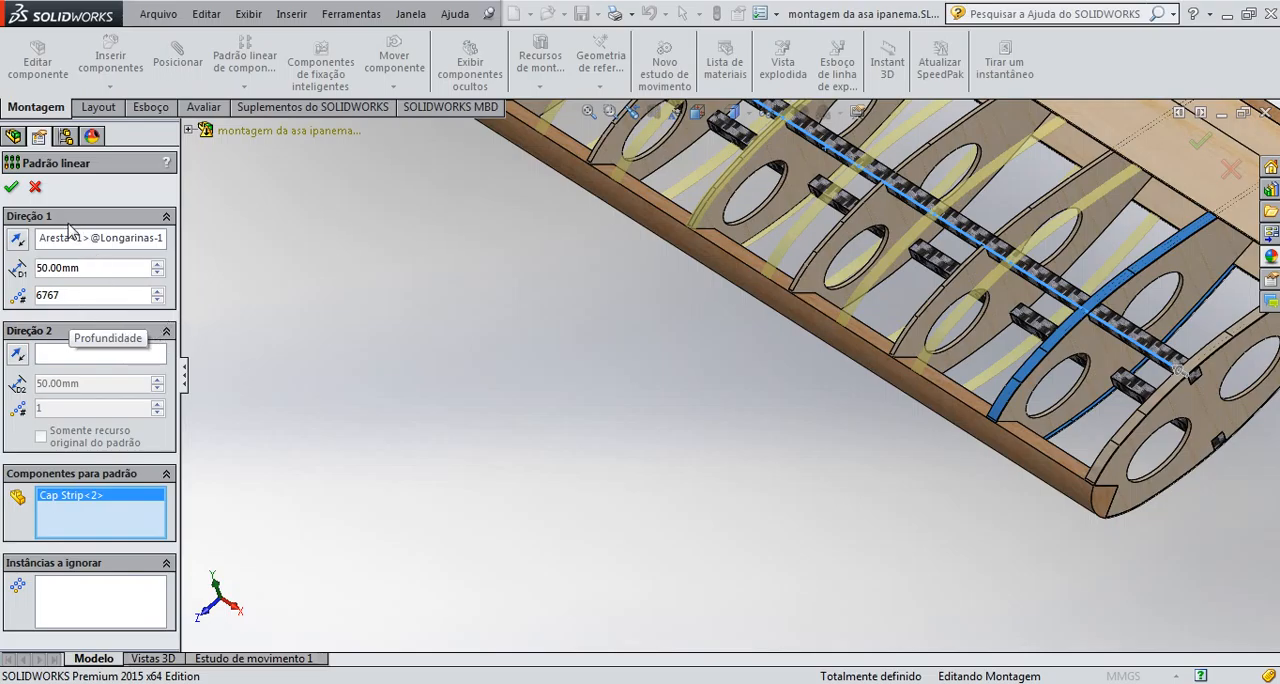
pyautogui.click(35, 186)
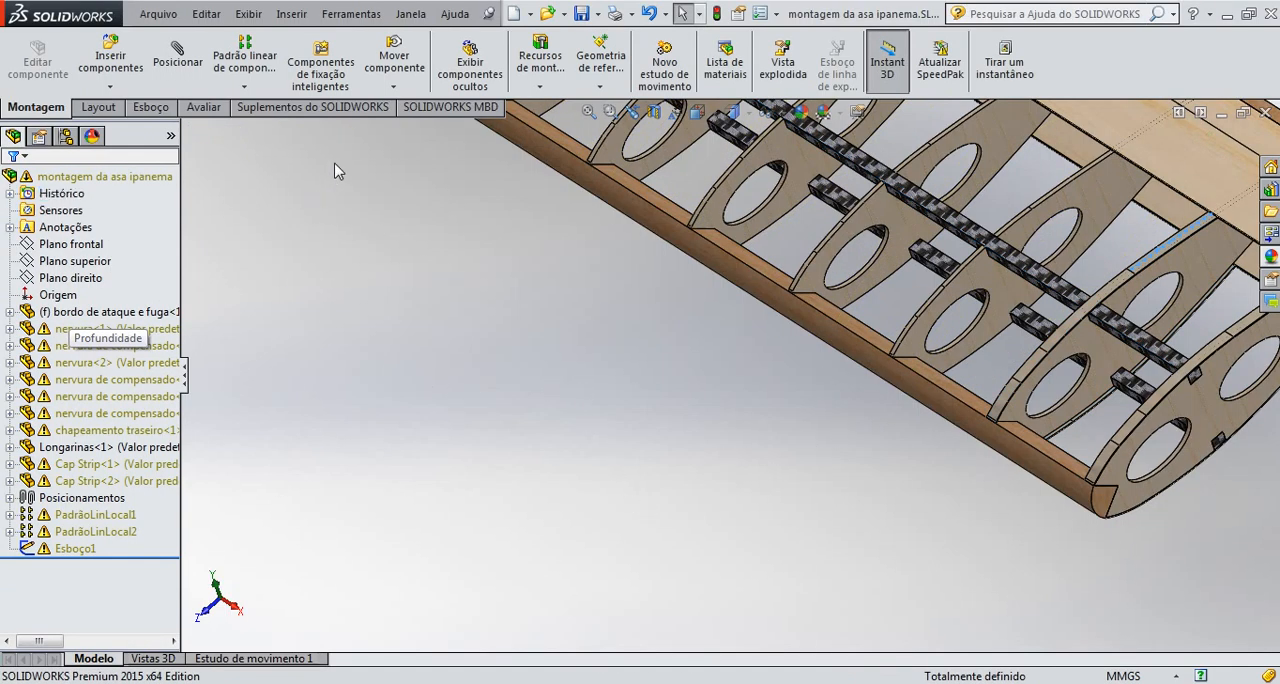
# Start a linear component pattern directed along the long edge of the upper spar (Longarinas) with a spacing of 67 mm
pyautogui.click(245, 60)
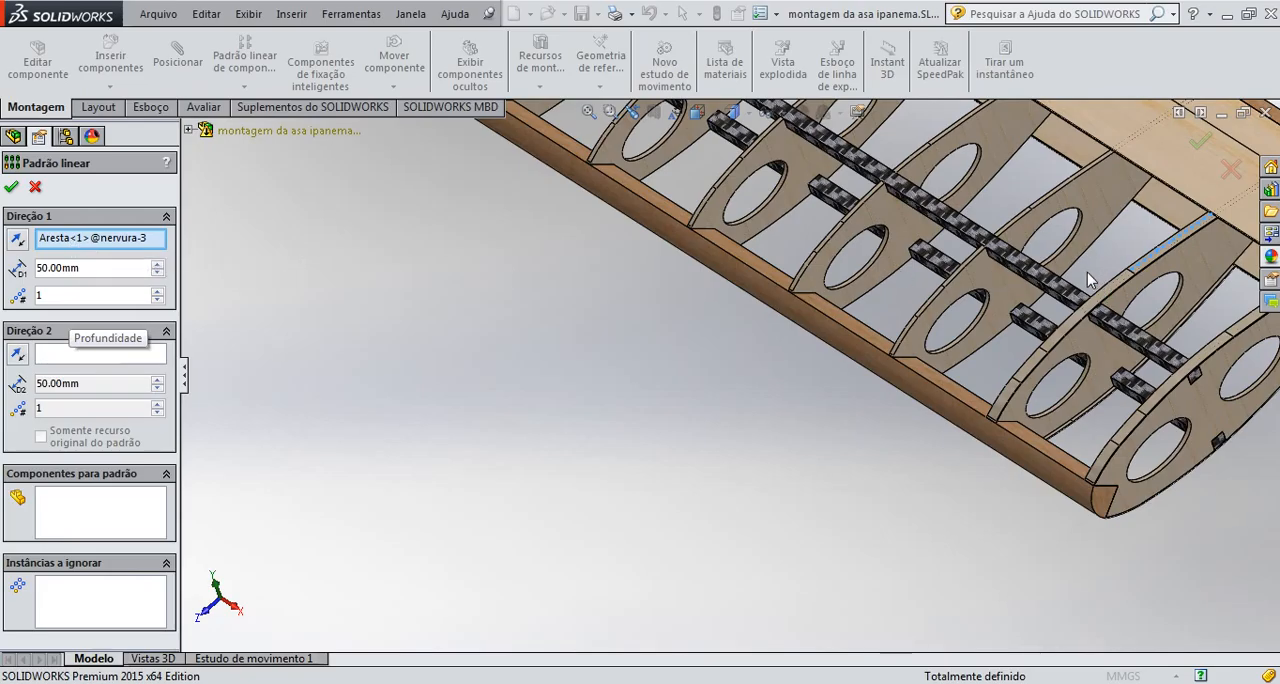
pyautogui.click(1058, 296)
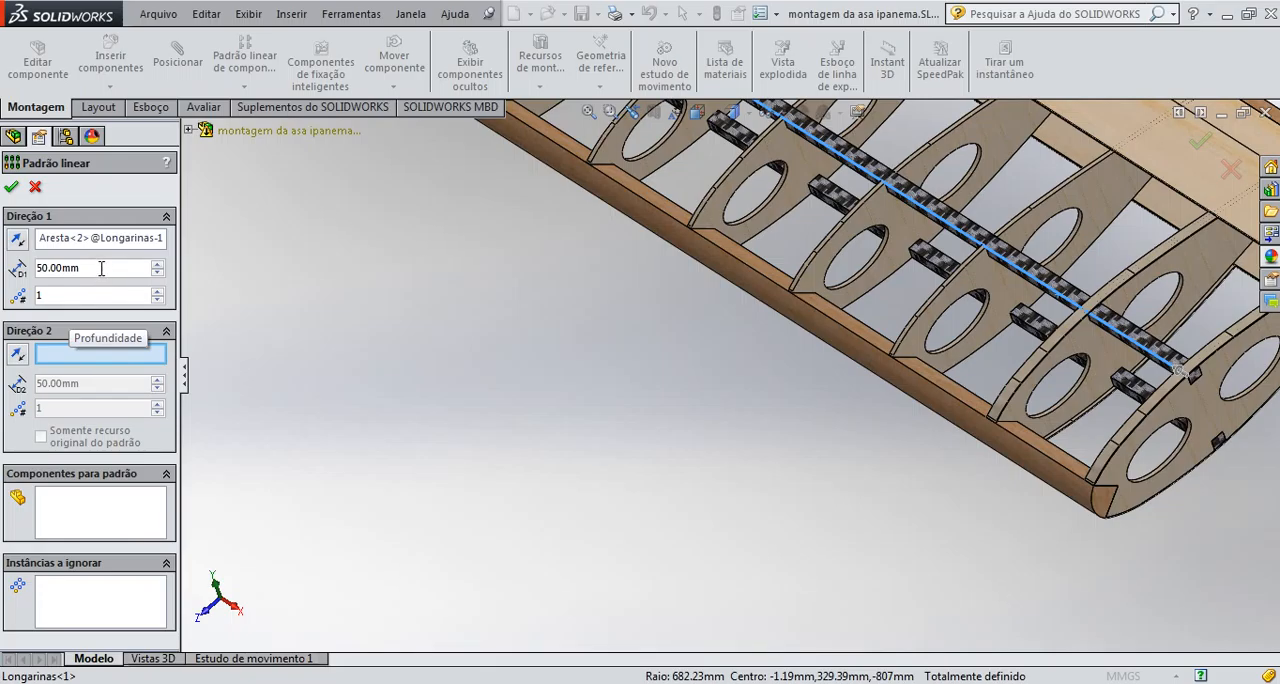
pyautogui.press('BackSpace')
pyautogui.press('BackSpace')
pyautogui.press('BackSpace')
pyautogui.press('BackSpace')
pyautogui.press('BackSpace')
pyautogui.press('BackSpace')
pyautogui.press('BackSpace')
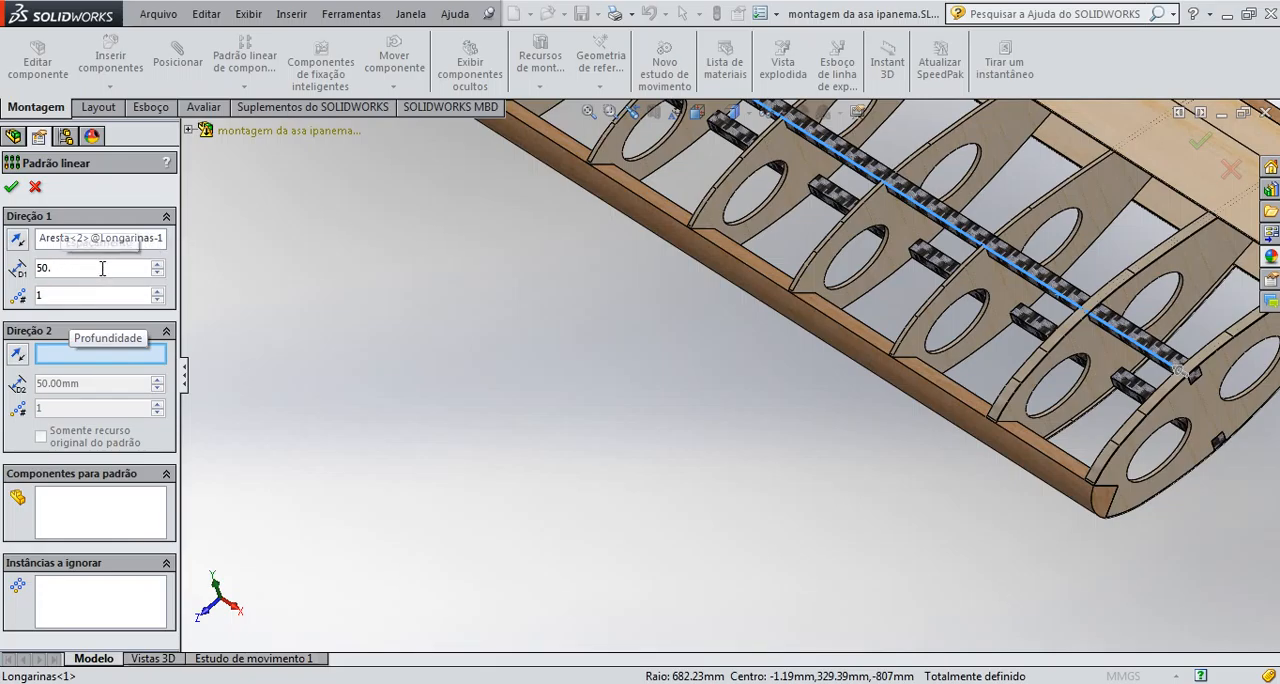
pyautogui.write('67')
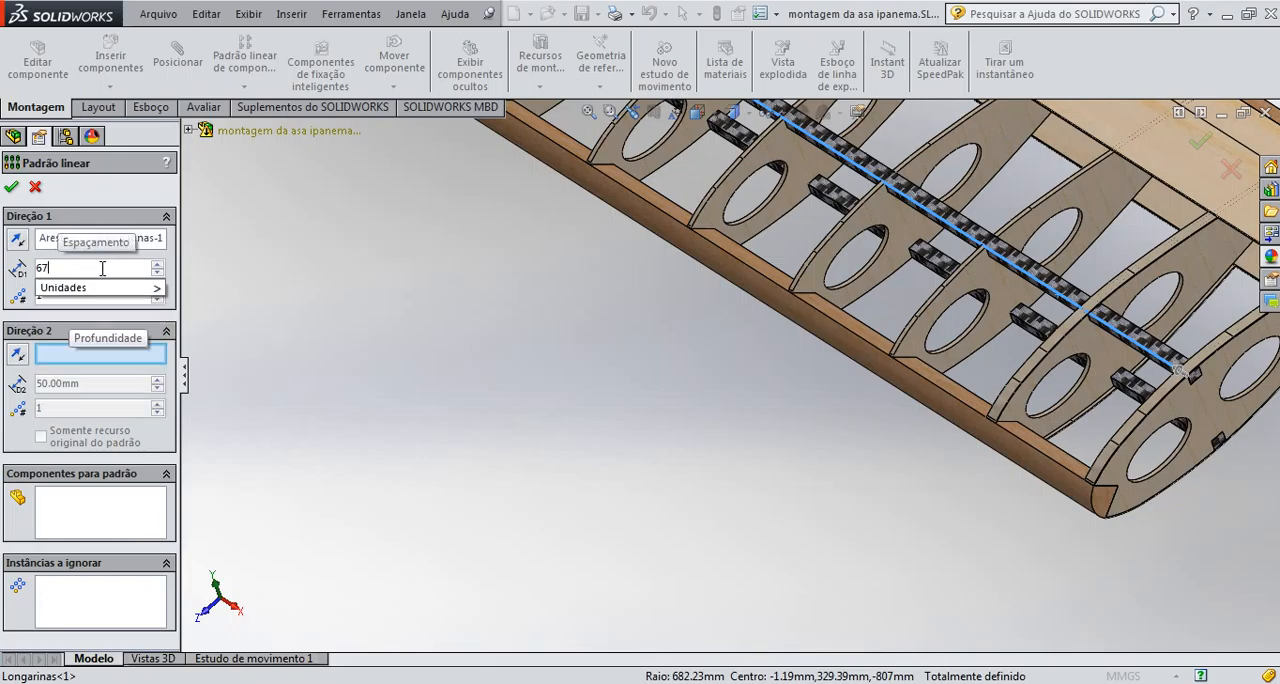
pyautogui.moveTo(150, 287)
pyautogui.click(196, 425)
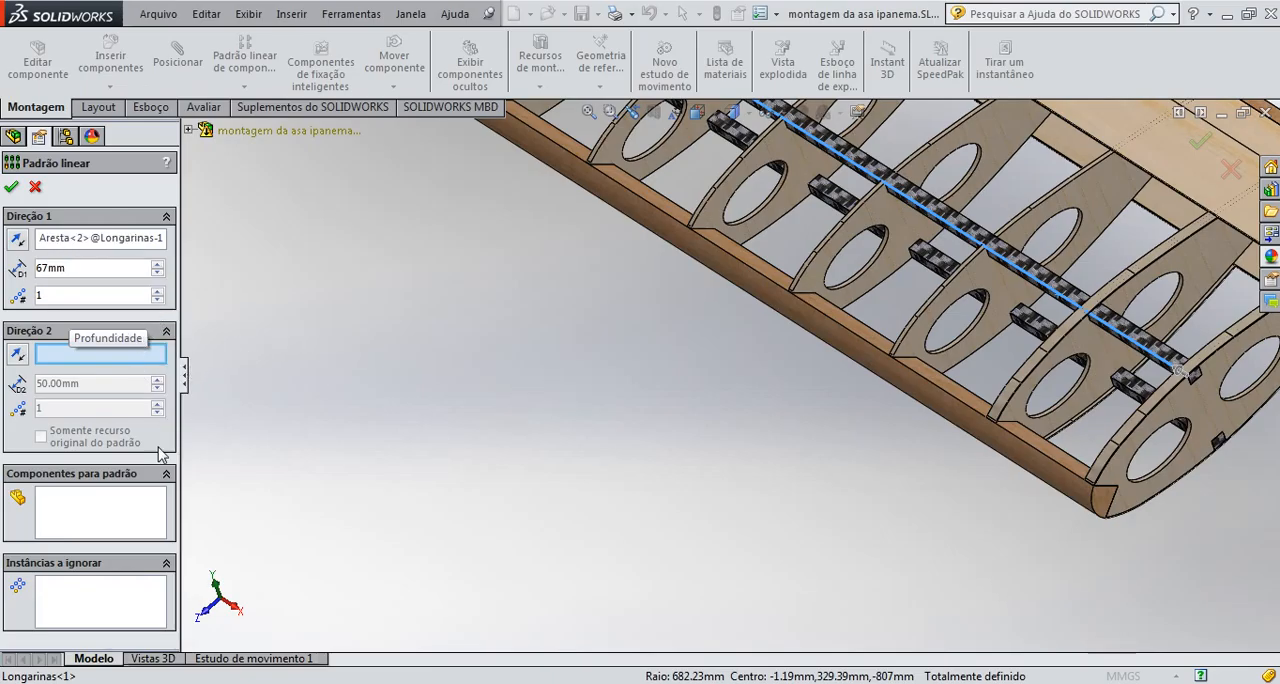
# Choose the second Cap Strip, on the second-to-last rib, as the only component to pattern
pyautogui.click(118, 512)
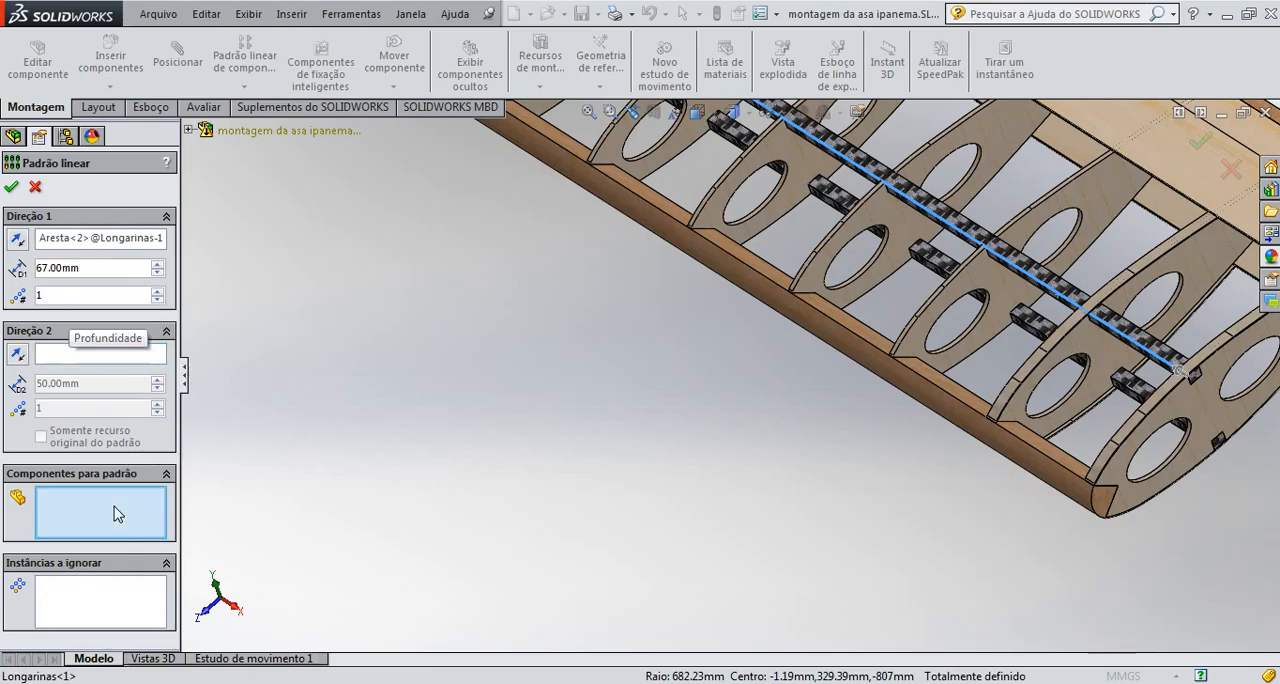
pyautogui.click(1035, 361)
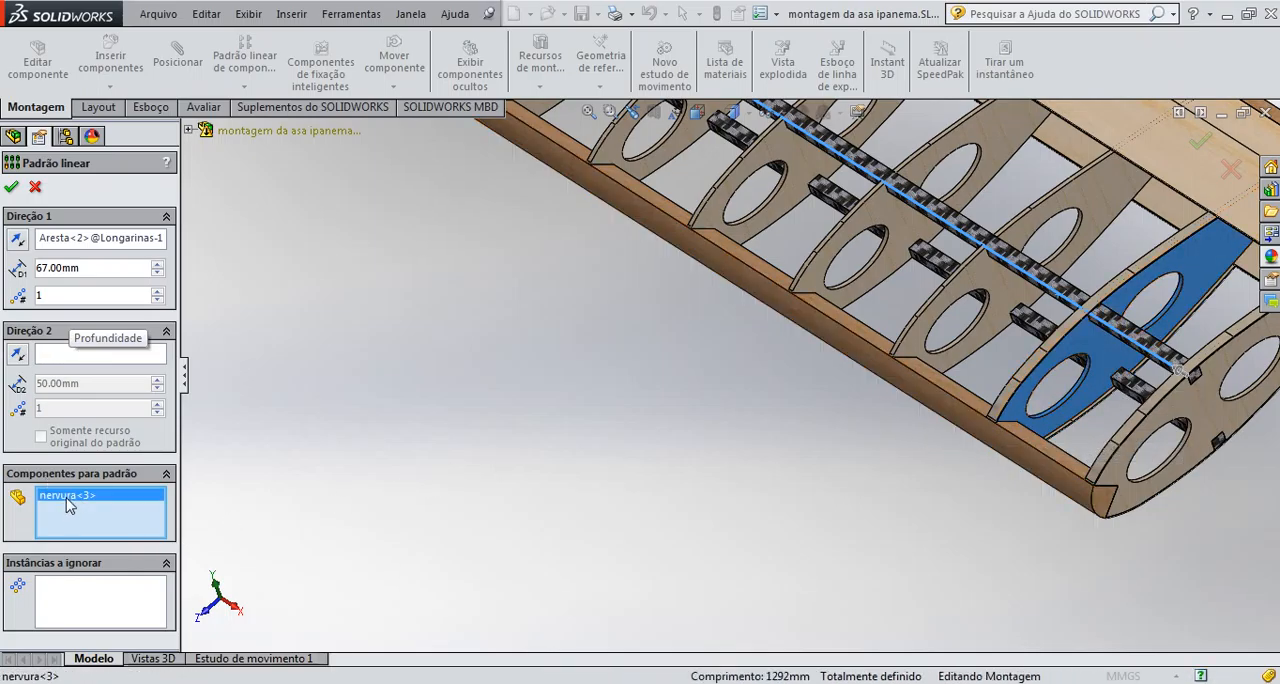
pyautogui.press('Delete')
pyautogui.scroll(-5, 1098, 451)
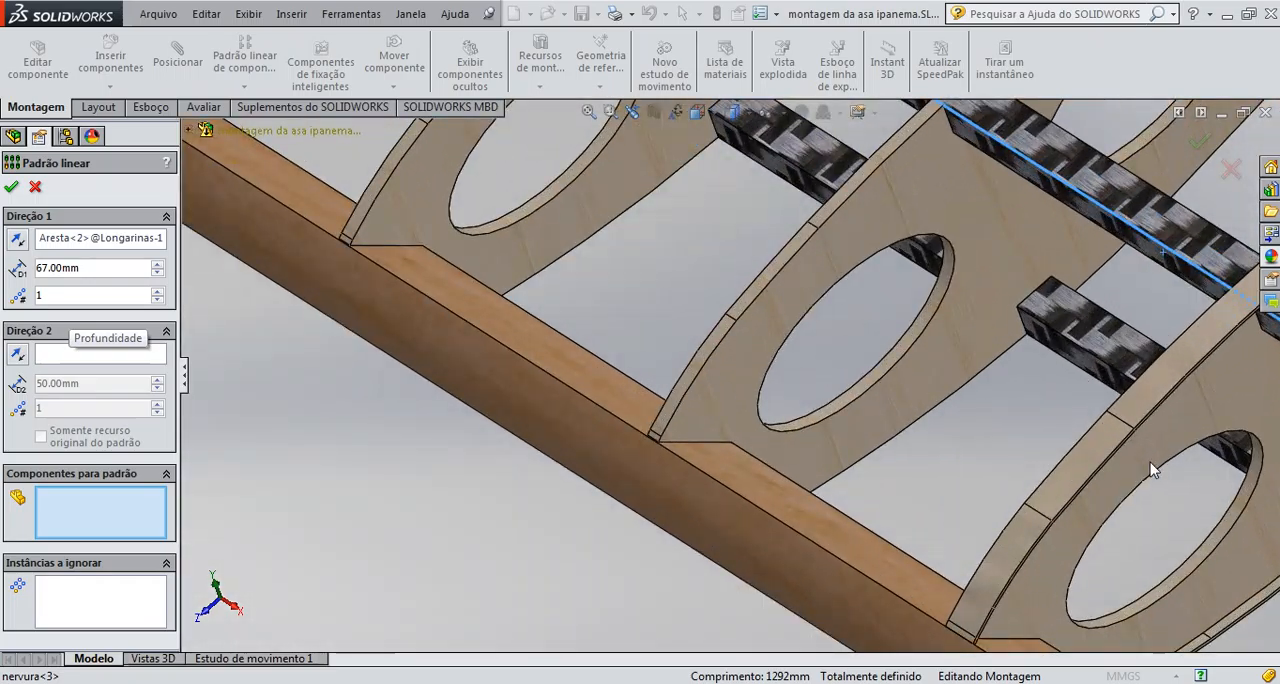
pyautogui.click(1092, 440)
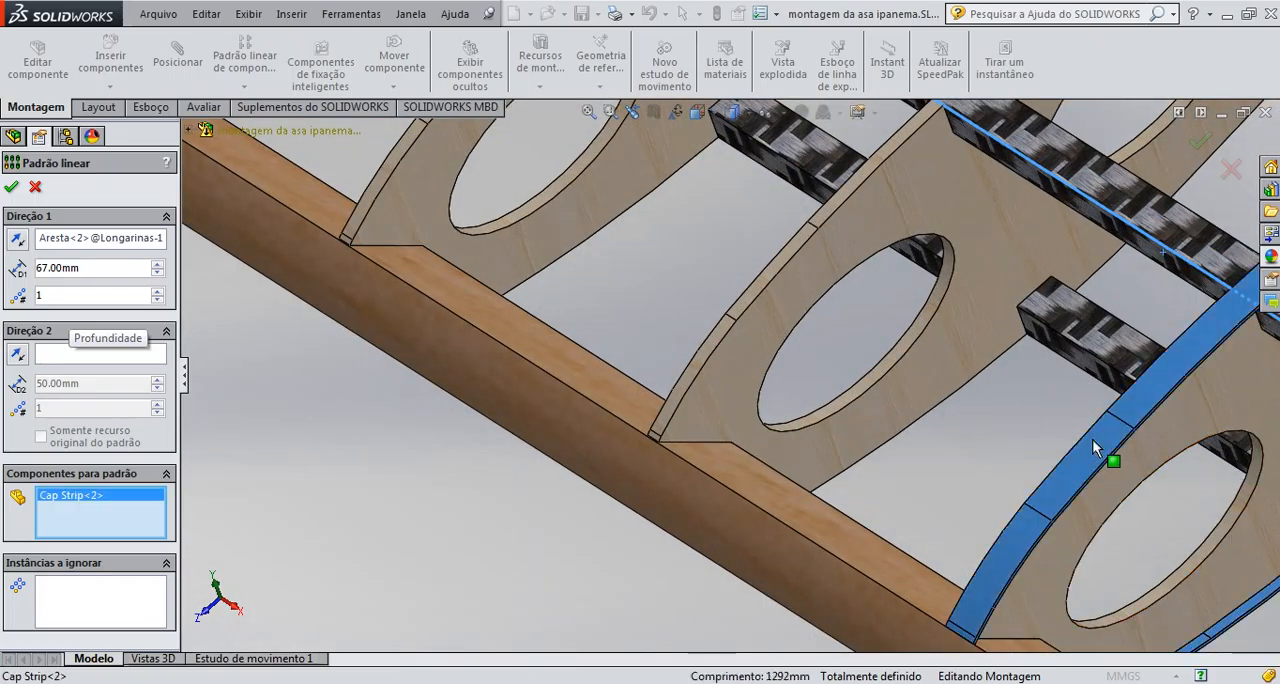
# Set the Cap Strip pattern to 9 instances so it reaches the dark plywood ribs, and accept the linear pattern
pyautogui.scroll(2, 993, 484)
pyautogui.scroll(1, 206, 380)
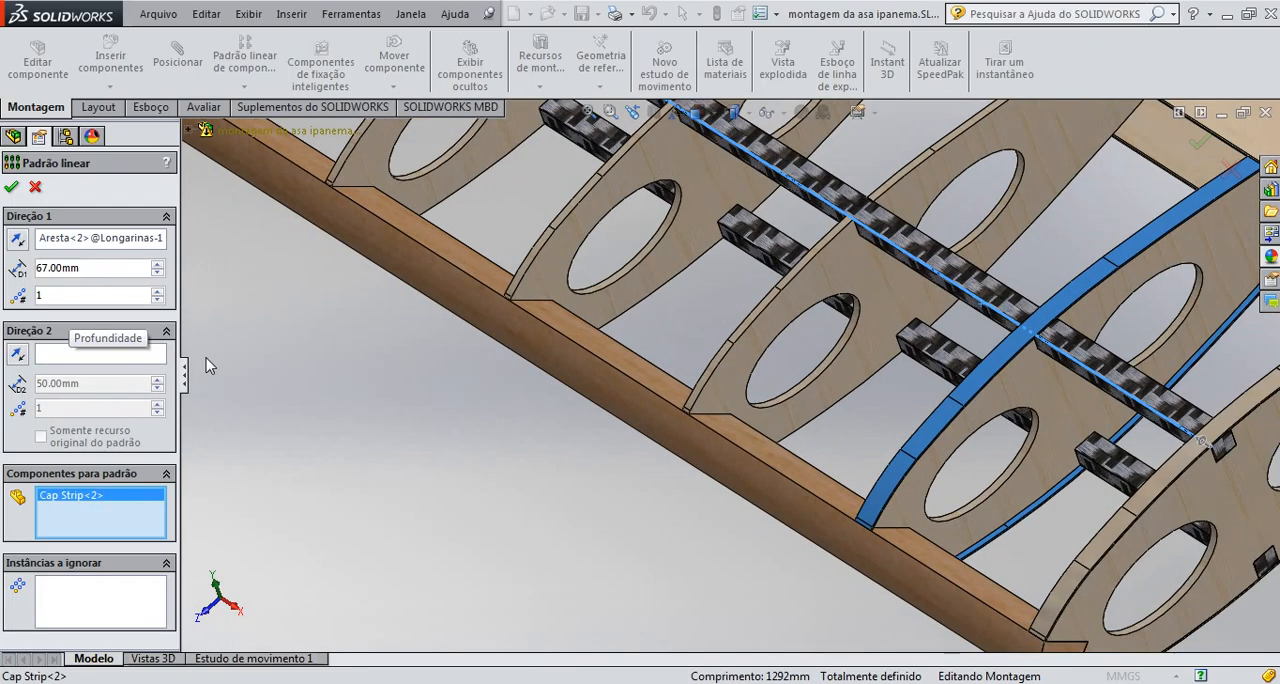
pyautogui.click(157, 292)
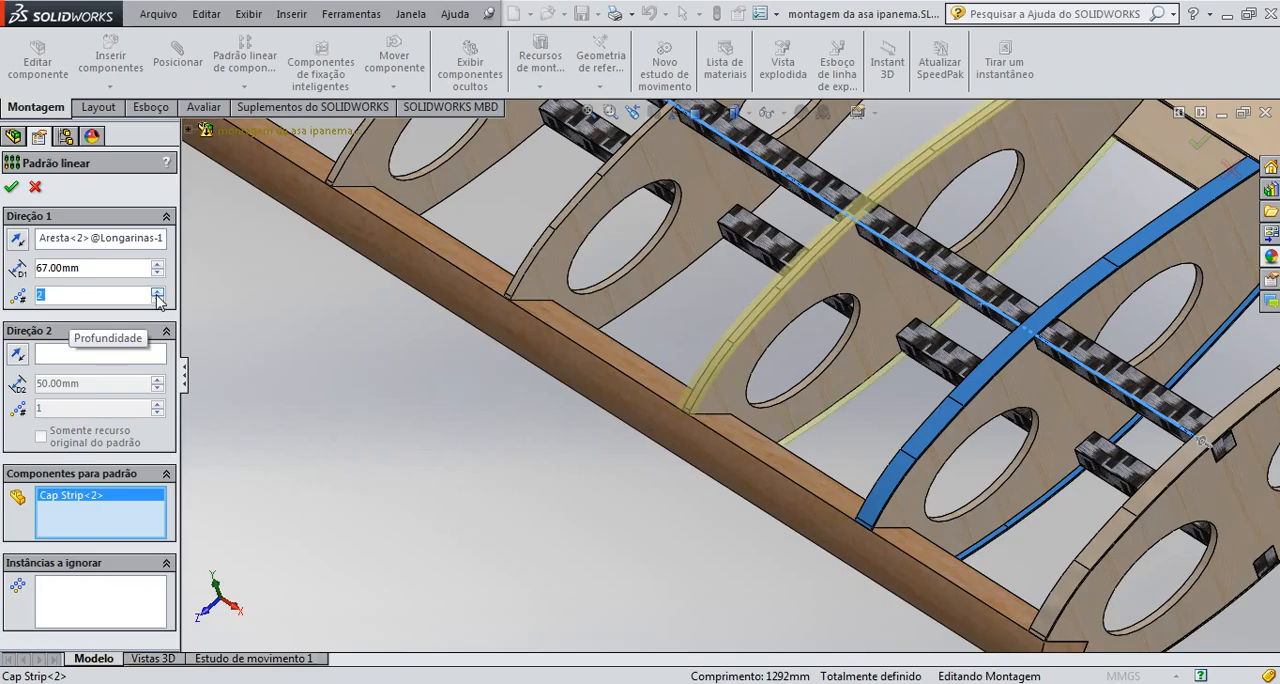
pyautogui.scroll(5, 405, 376)
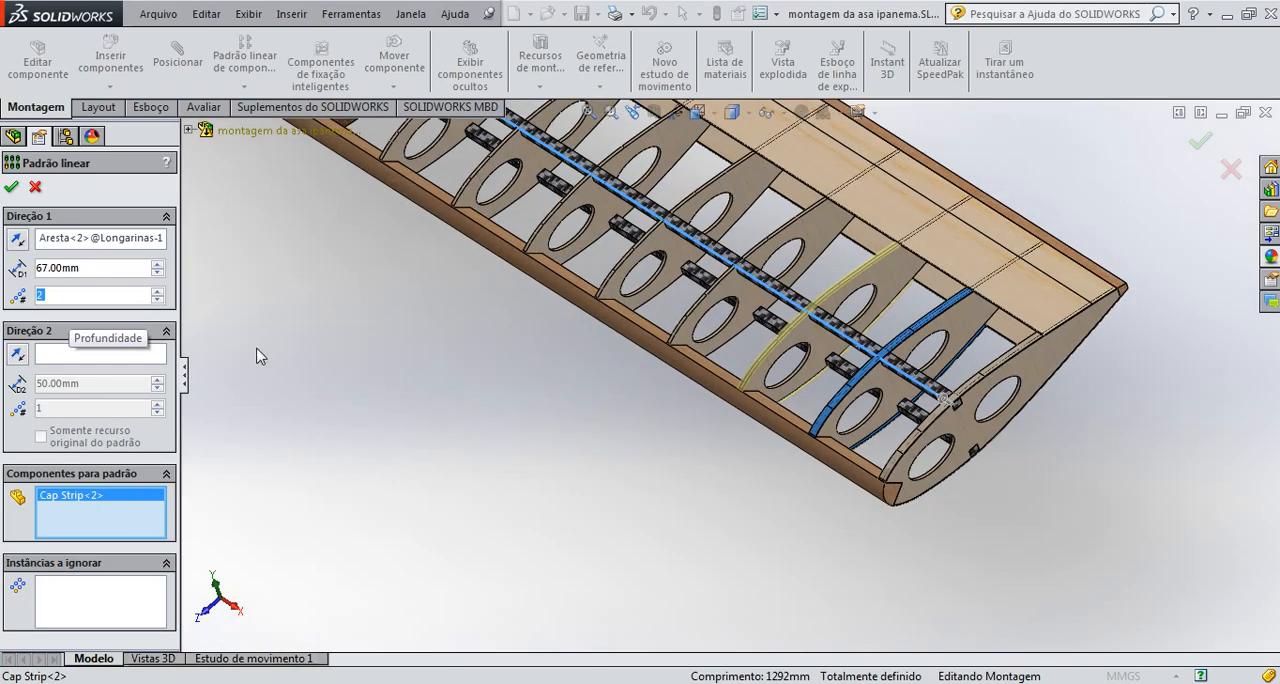
pyautogui.click(157, 292)
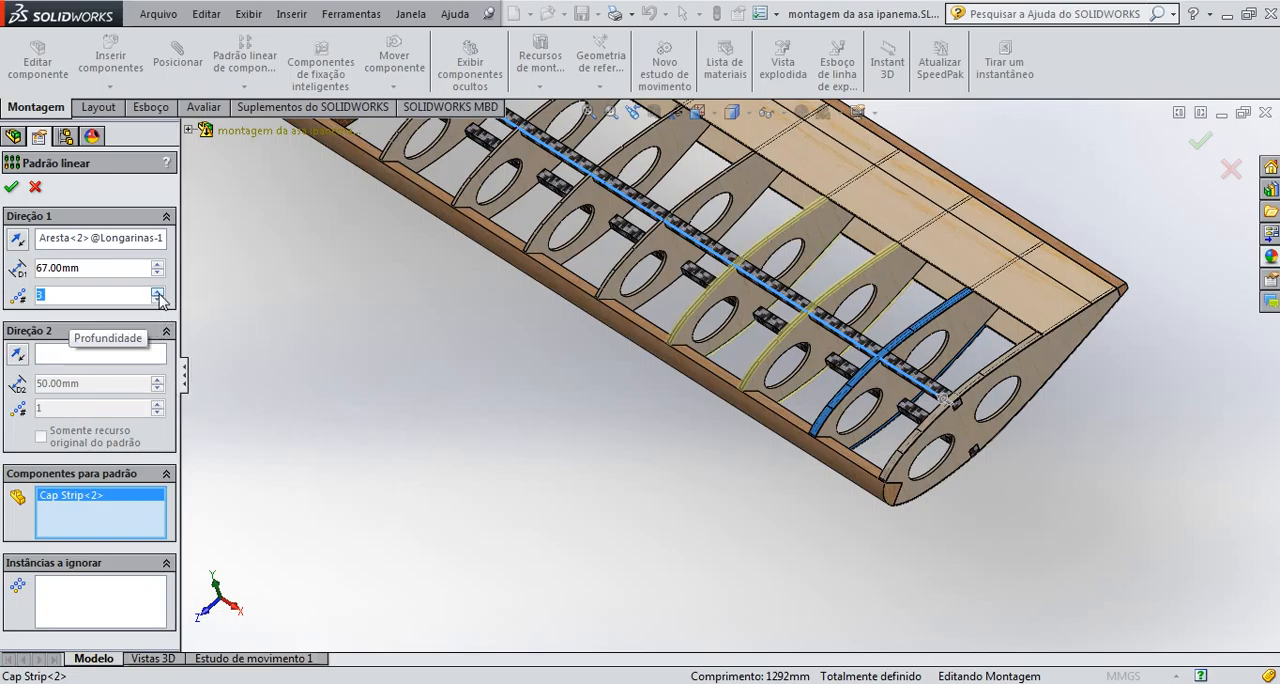
pyautogui.click(157, 292)
pyautogui.click(157, 292)
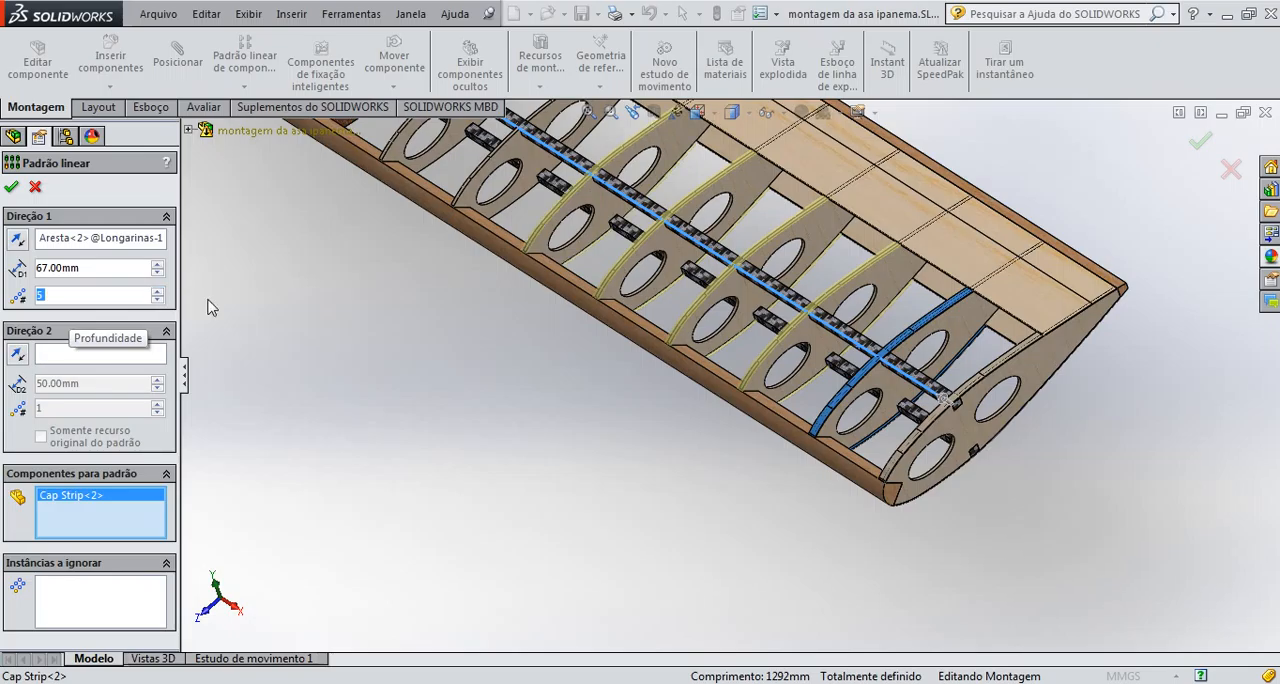
pyautogui.scroll(3, 332, 225)
pyautogui.scroll(-2, 429, 192)
pyautogui.scroll(1, 366, 240)
pyautogui.scroll(-1, 366, 240)
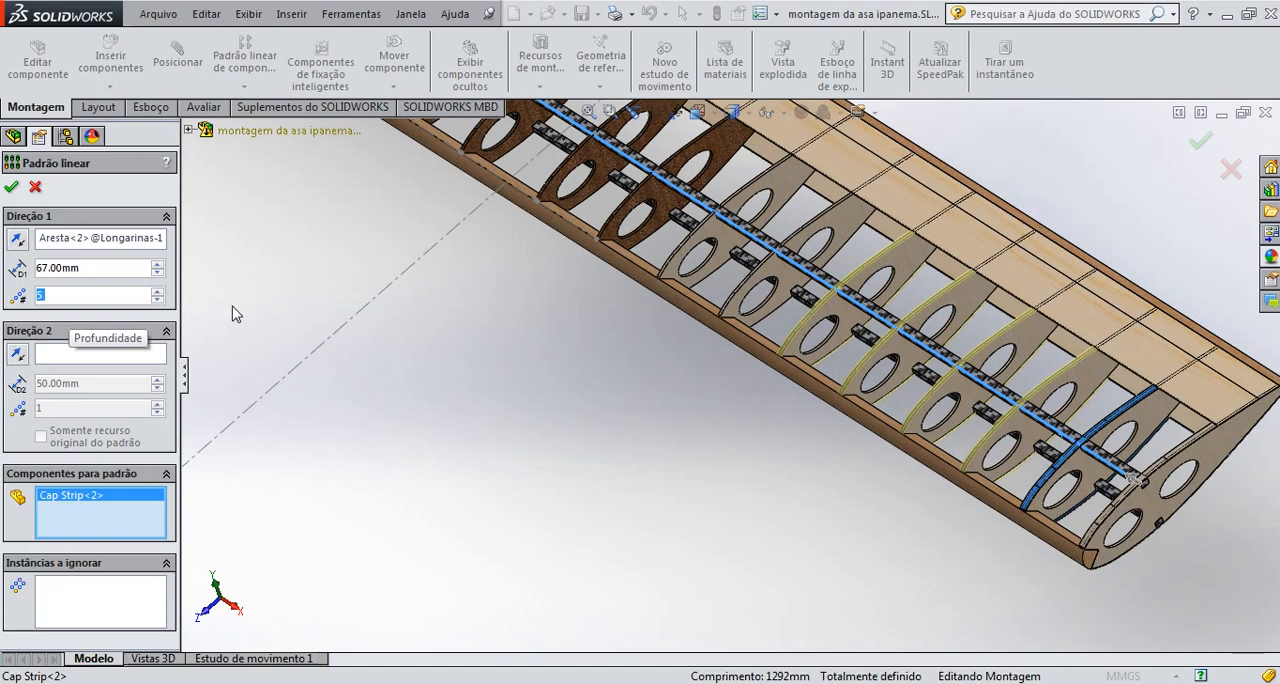
pyautogui.click(157, 292)
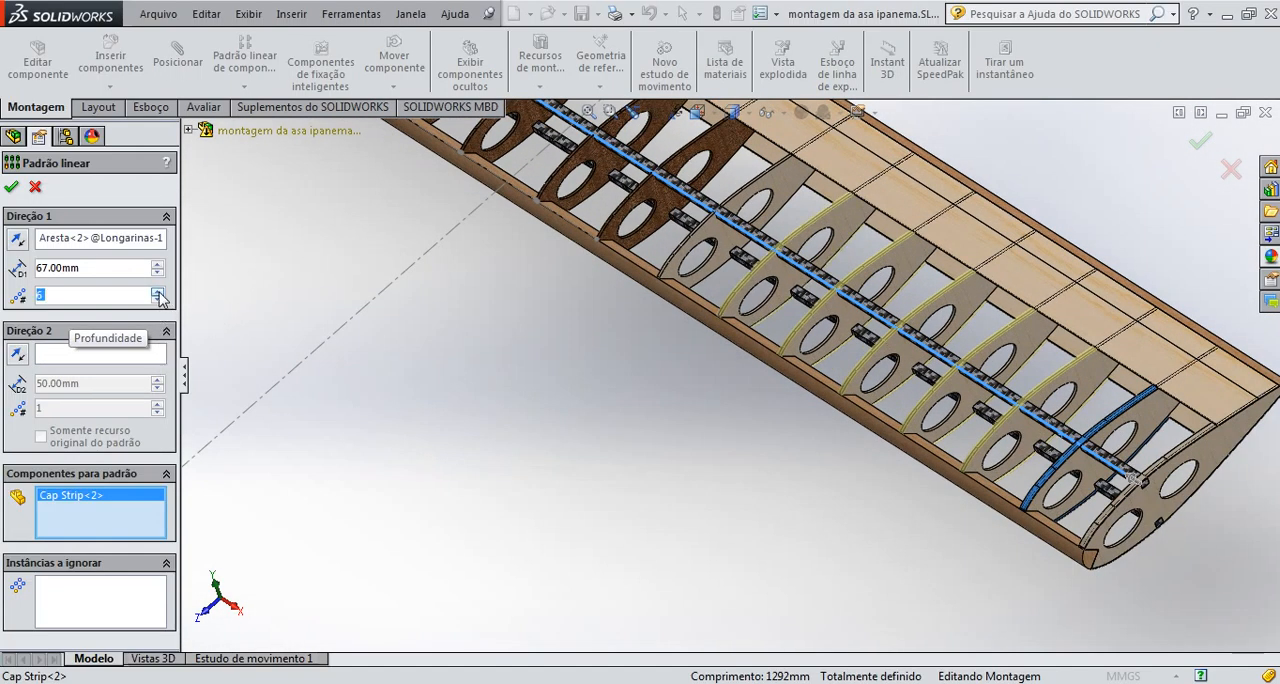
pyautogui.click(157, 292)
pyautogui.click(157, 292)
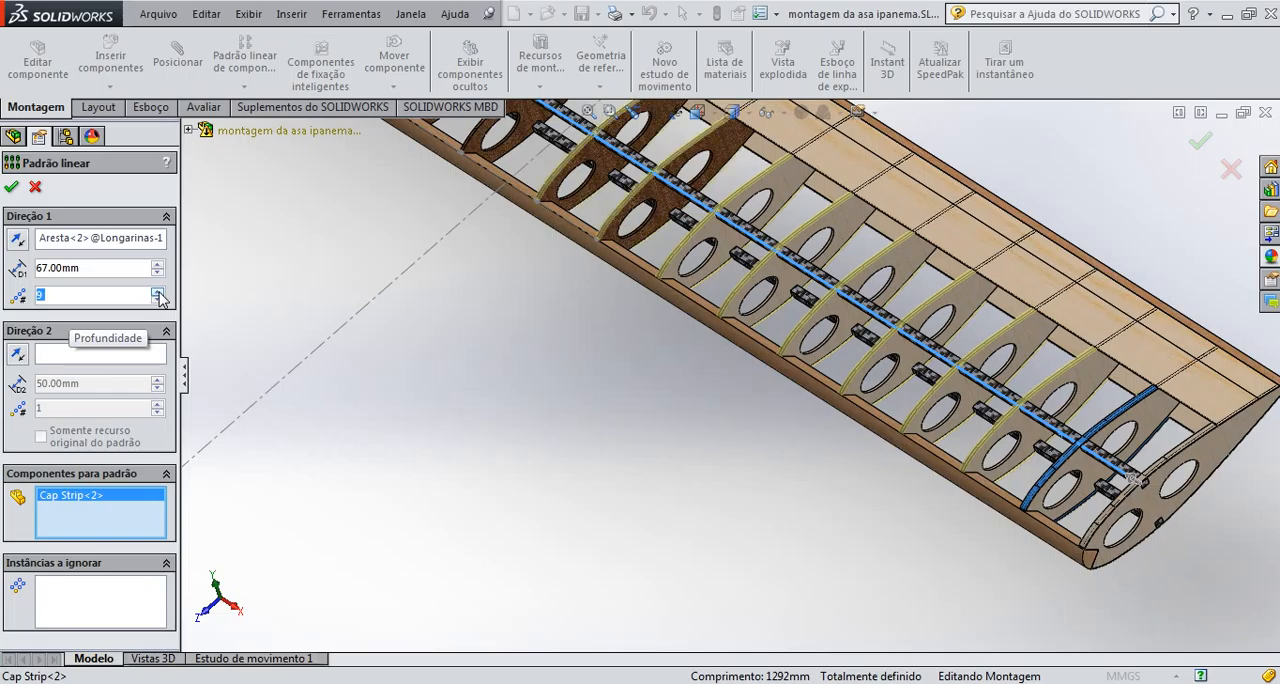
pyautogui.click(157, 292)
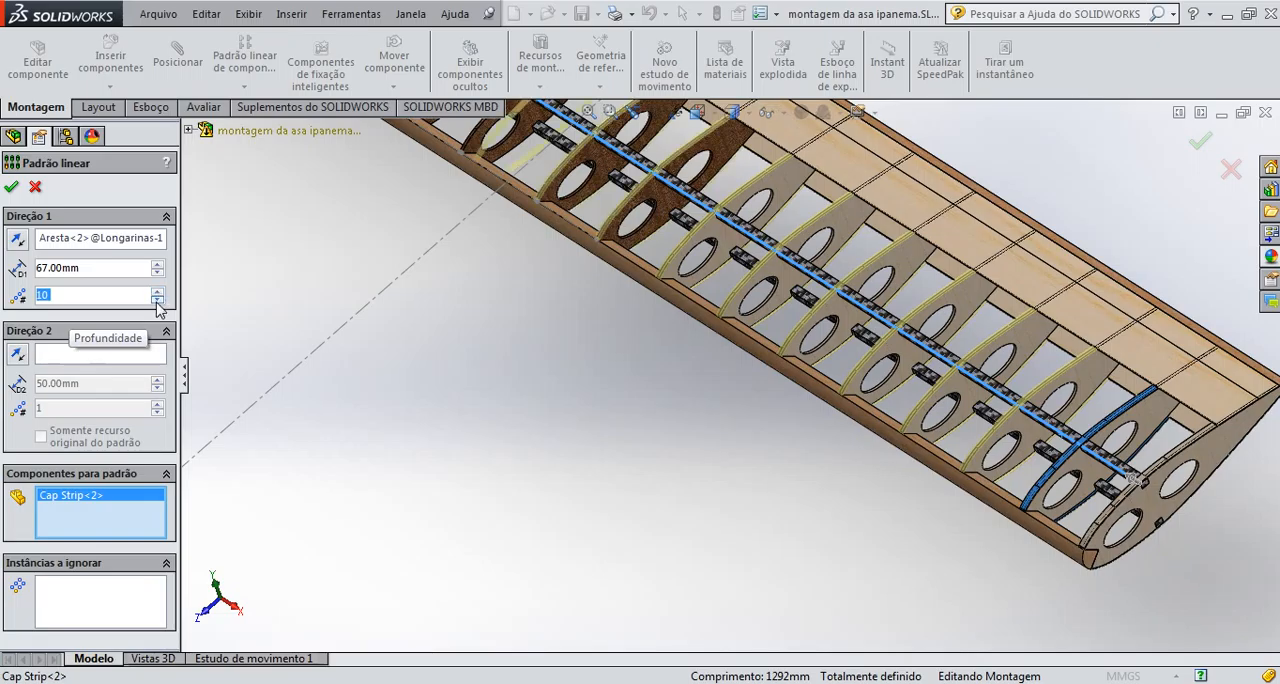
pyautogui.click(157, 299)
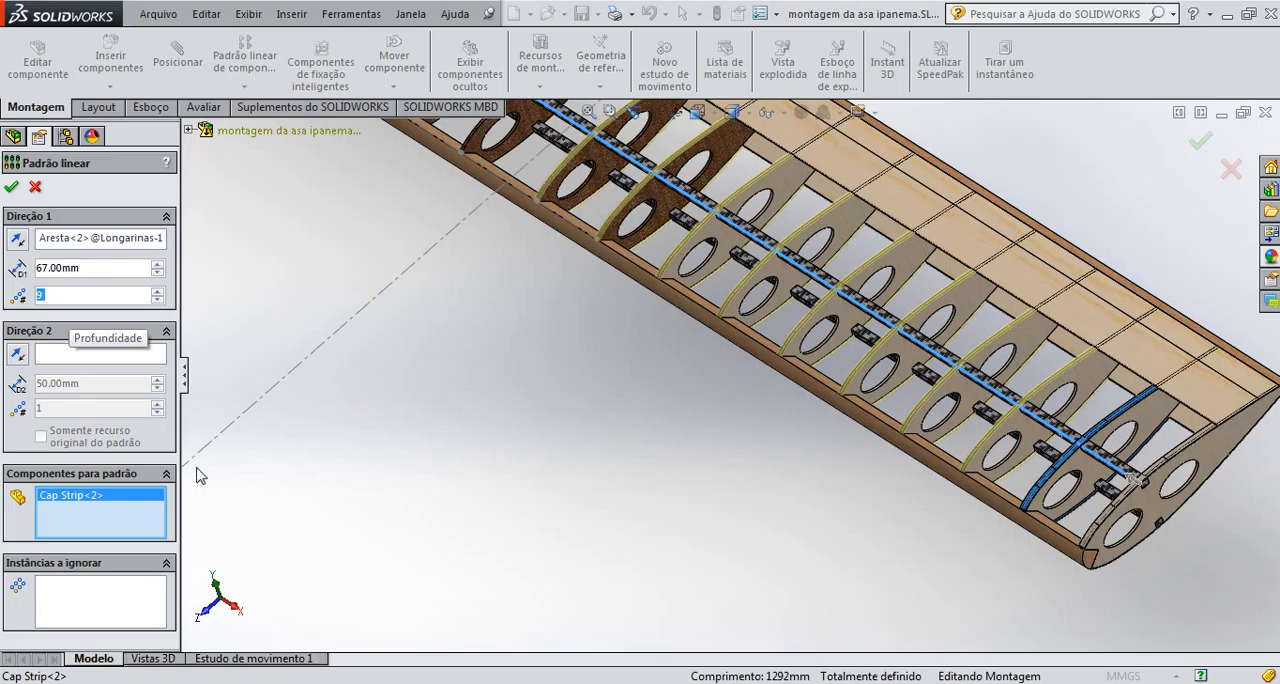
pyautogui.click(11, 189)
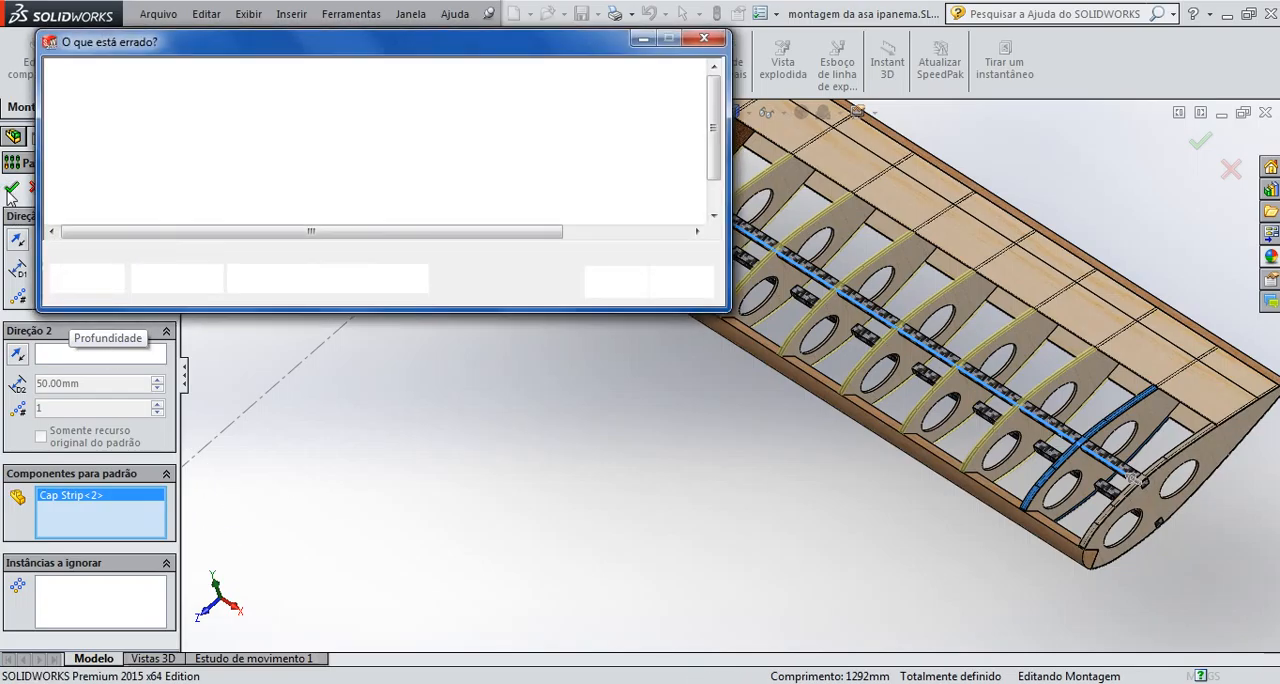
pyautogui.click(531, 281)
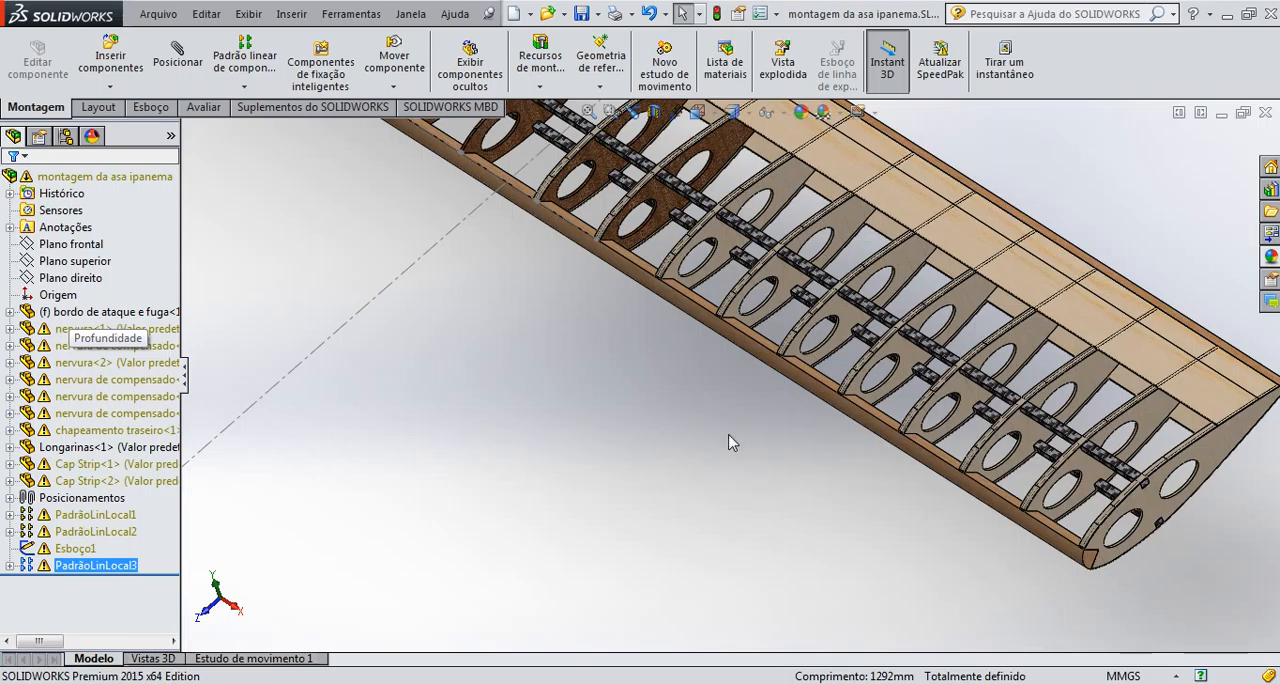
# Start a Lock mate in multiple mate mode for fixing the patterned Cap Strips together
pyautogui.scroll(-2, 700, 326)
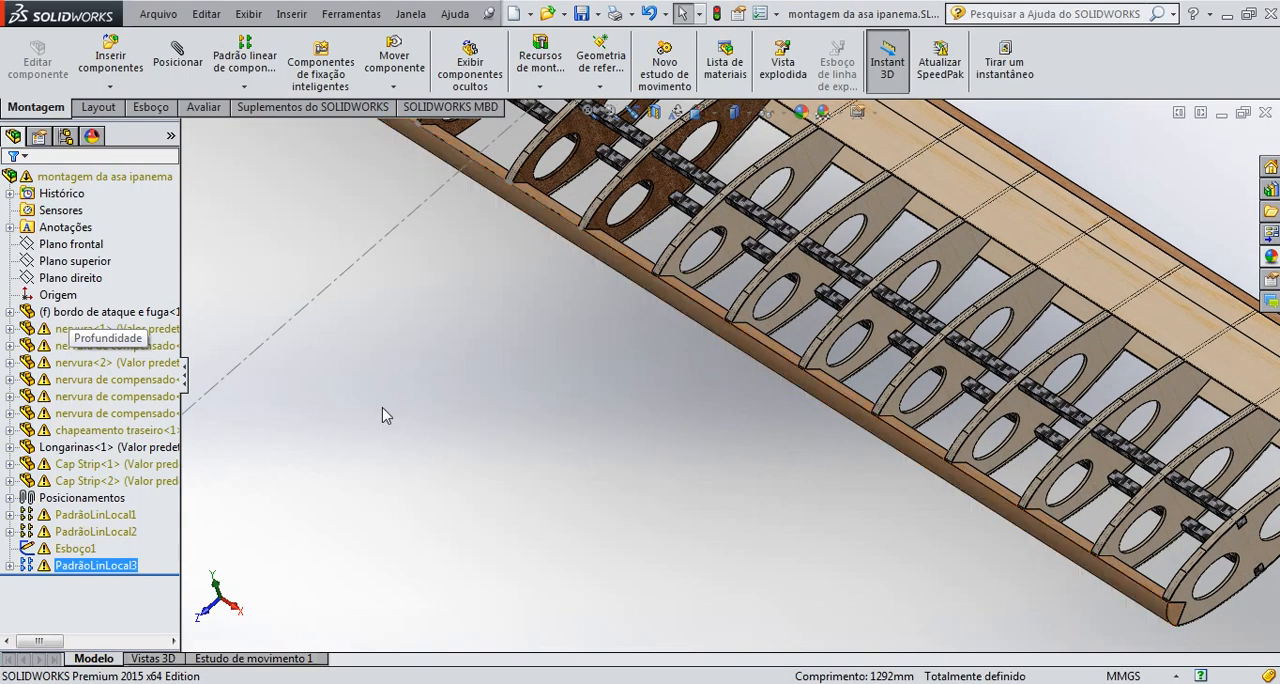
pyautogui.click(177, 55)
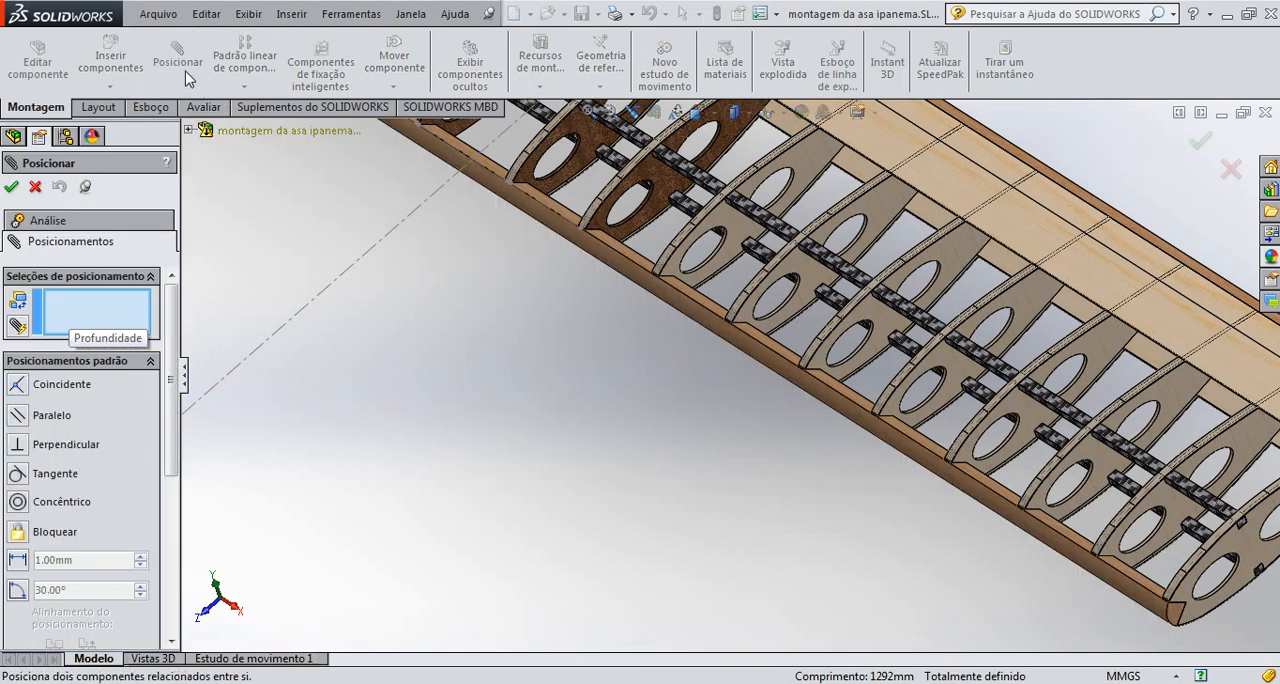
pyautogui.click(57, 530)
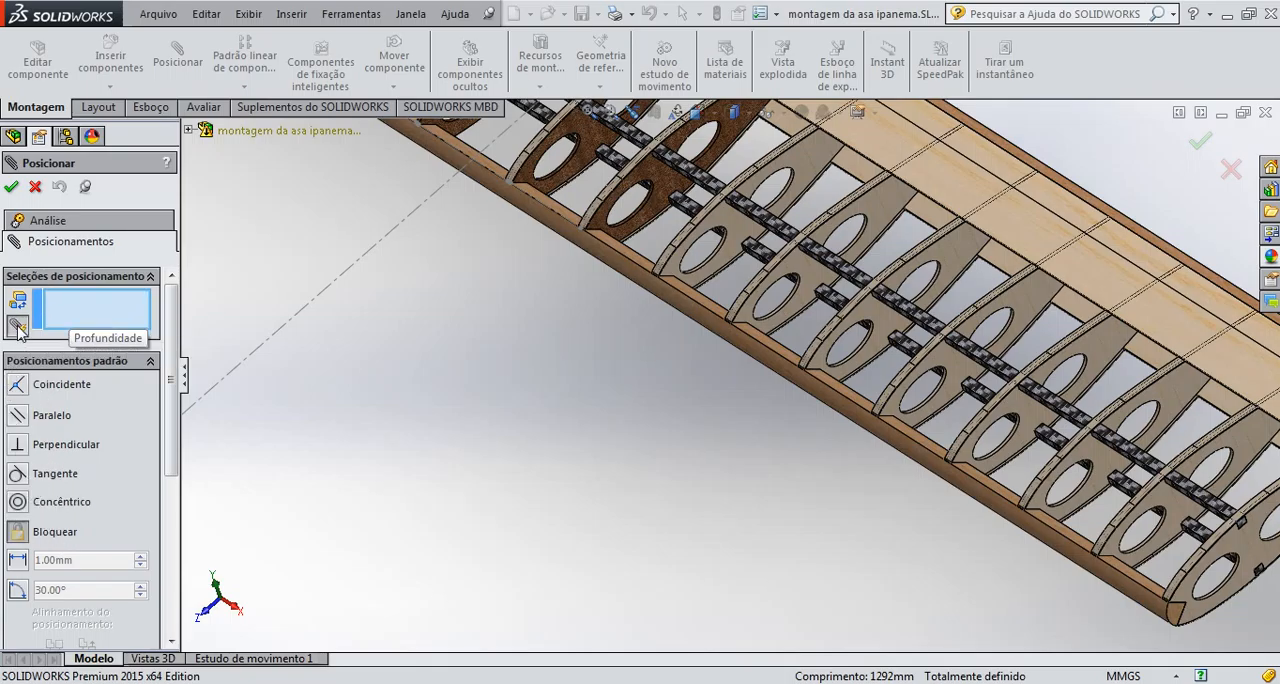
pyautogui.scroll(-2, 18, 330)
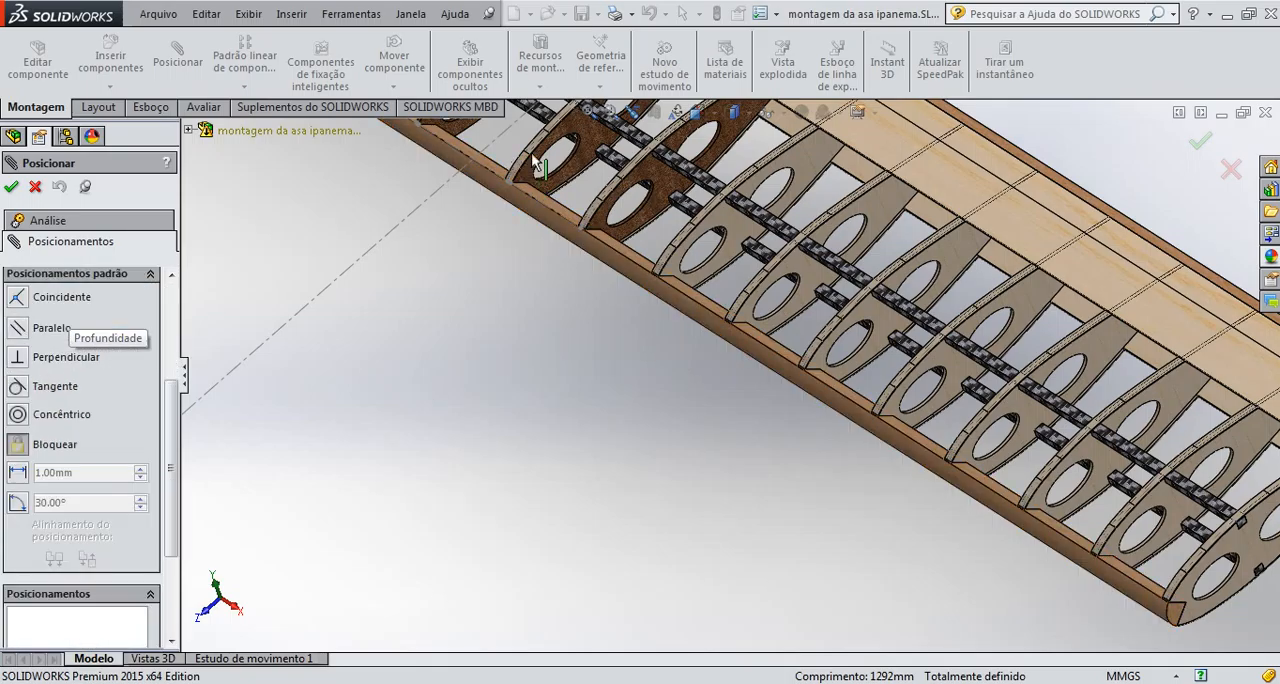
pyautogui.scroll(-2, 540, 170)
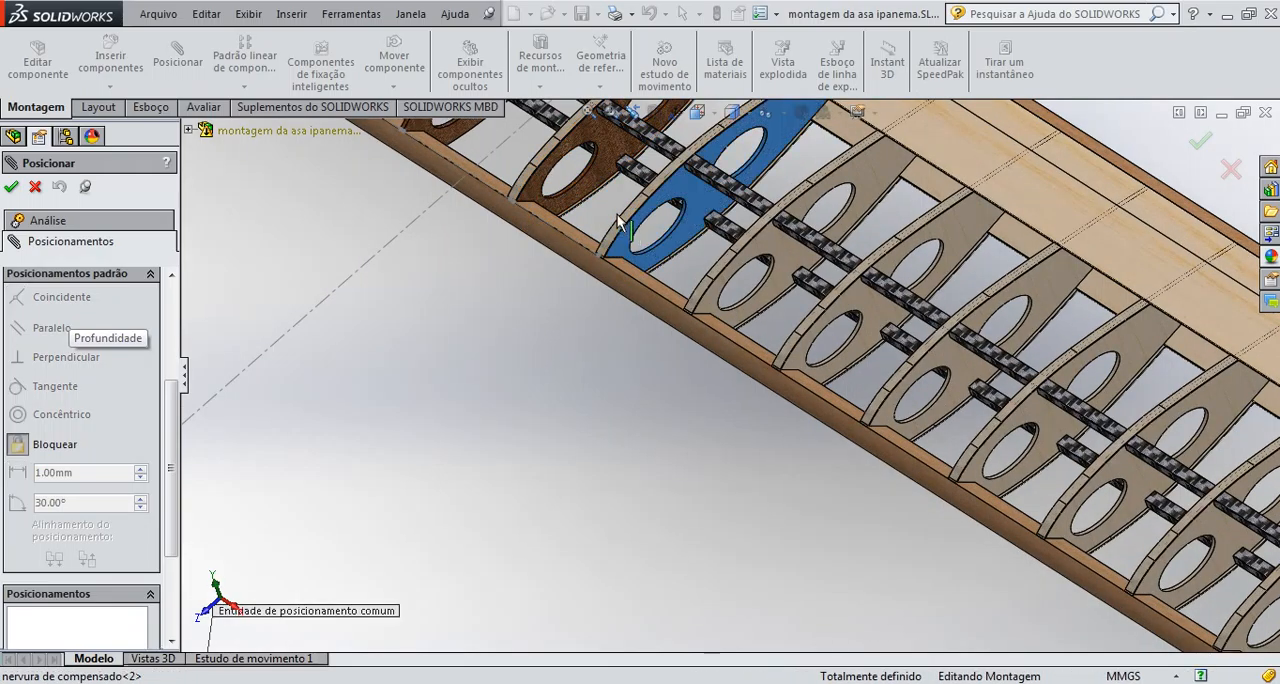
pyautogui.scroll(-1, 600, 240)
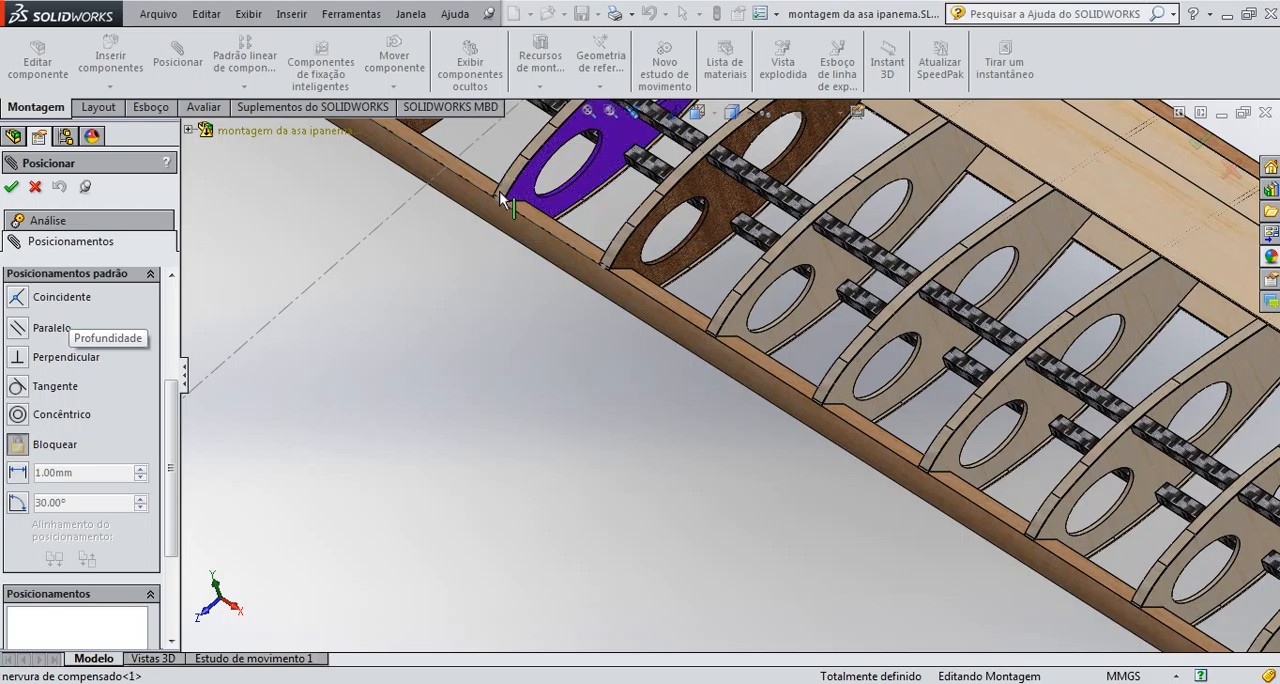
pyautogui.scroll(-2, 540, 158)
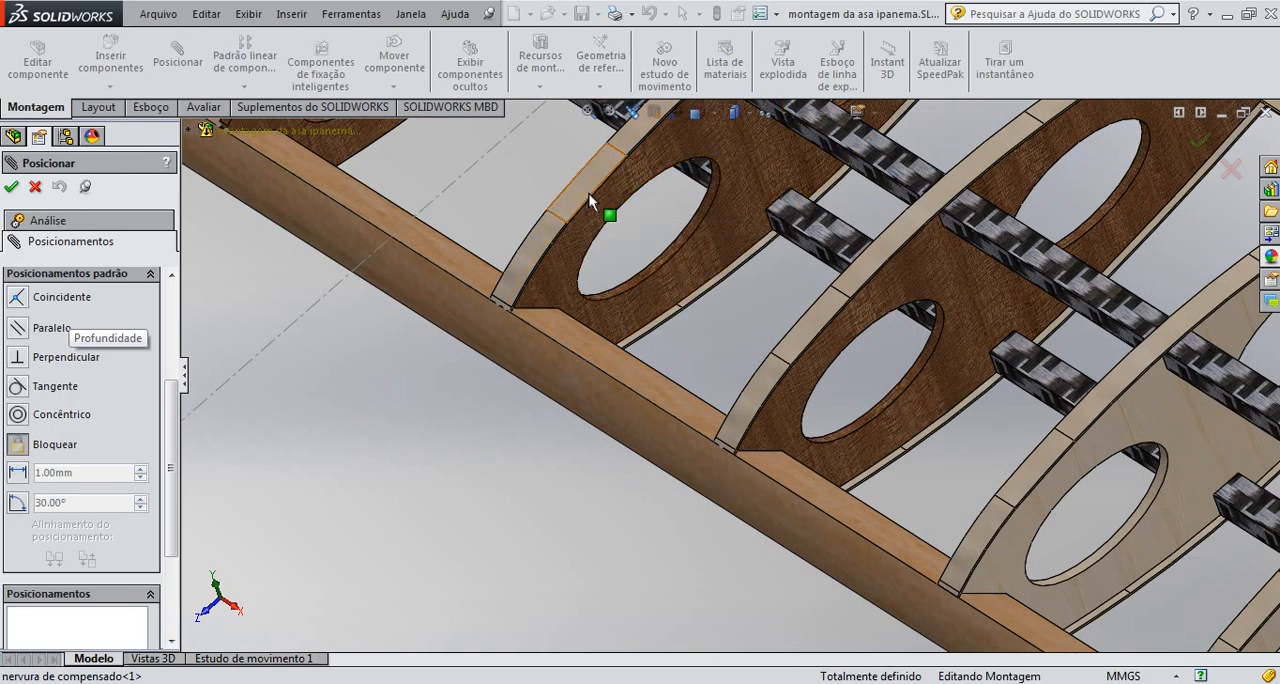
# Select the first five patterned Cap Strips for the Lock mate, from the two dark plywood ribs through the next three ribs toward the tip
pyautogui.click(588, 192)
pyautogui.click(816, 333)
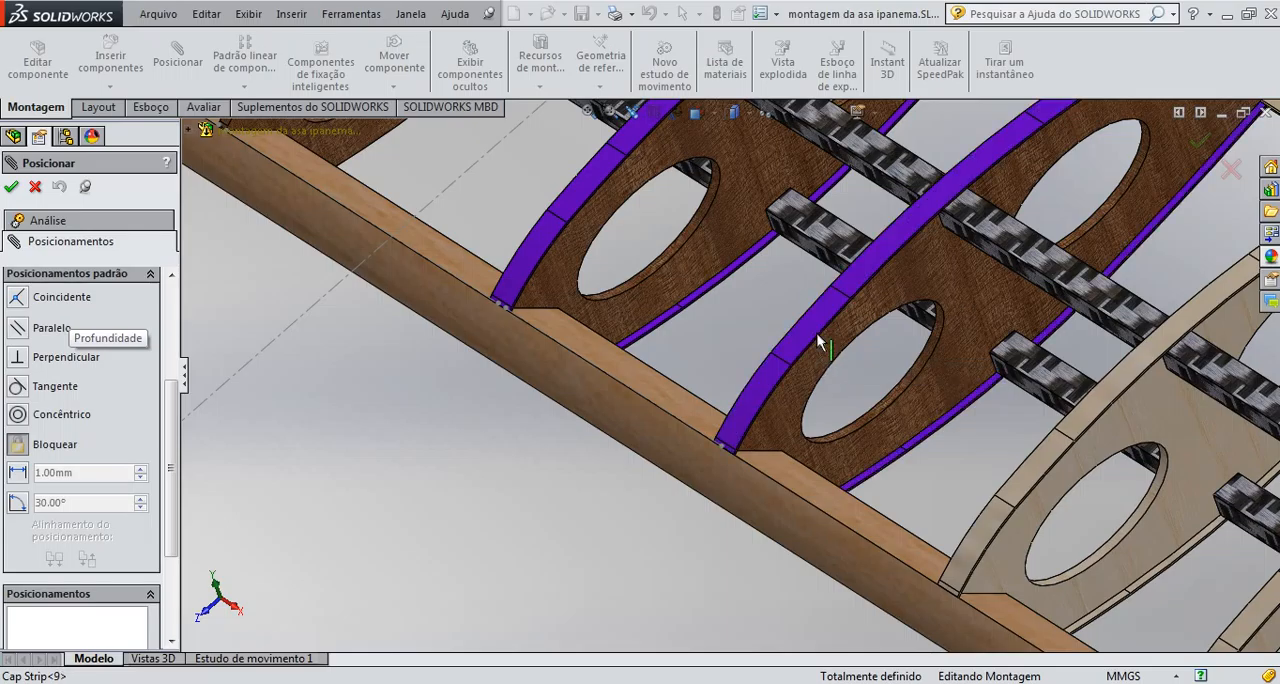
pyautogui.click(1039, 475)
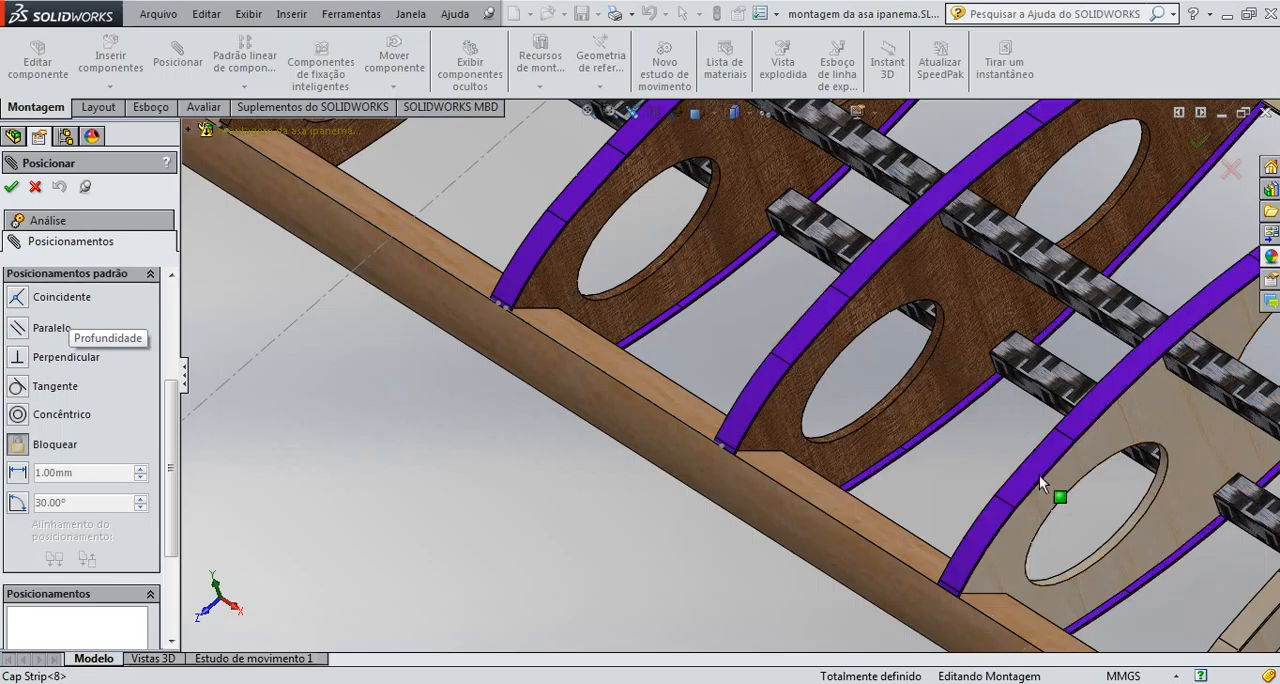
pyautogui.scroll(5, 1069, 519)
pyautogui.scroll(-5, 1009, 498)
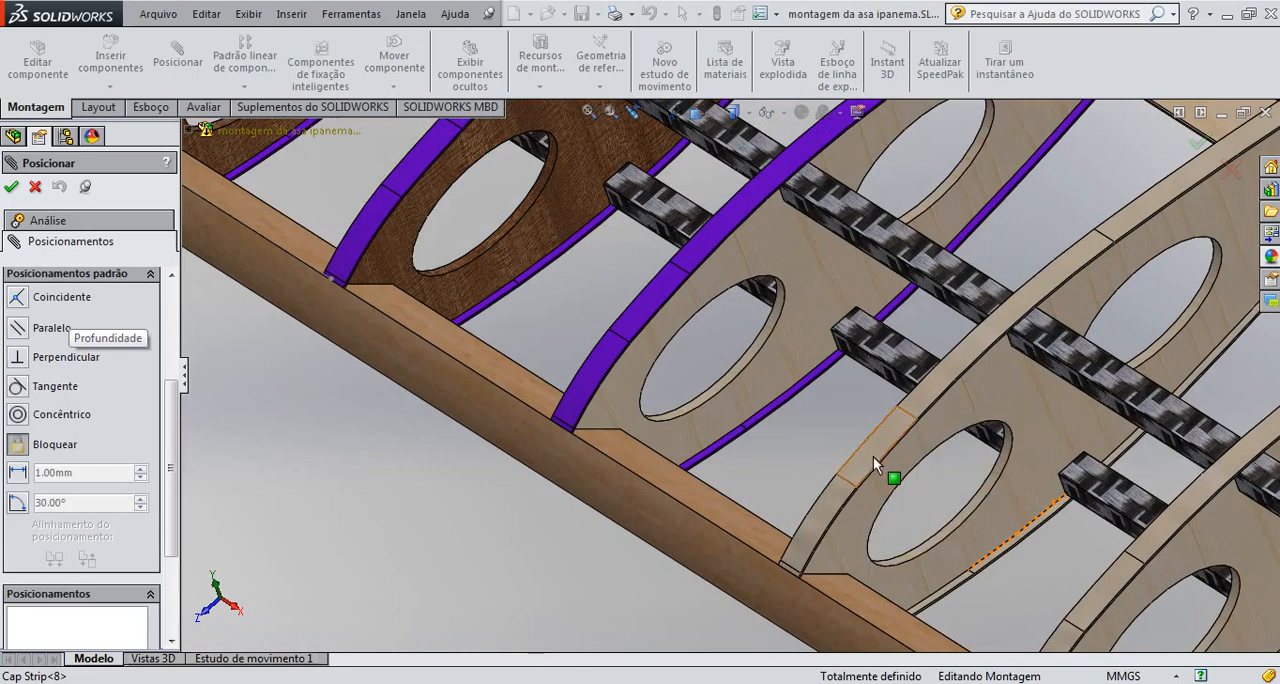
pyautogui.click(879, 458)
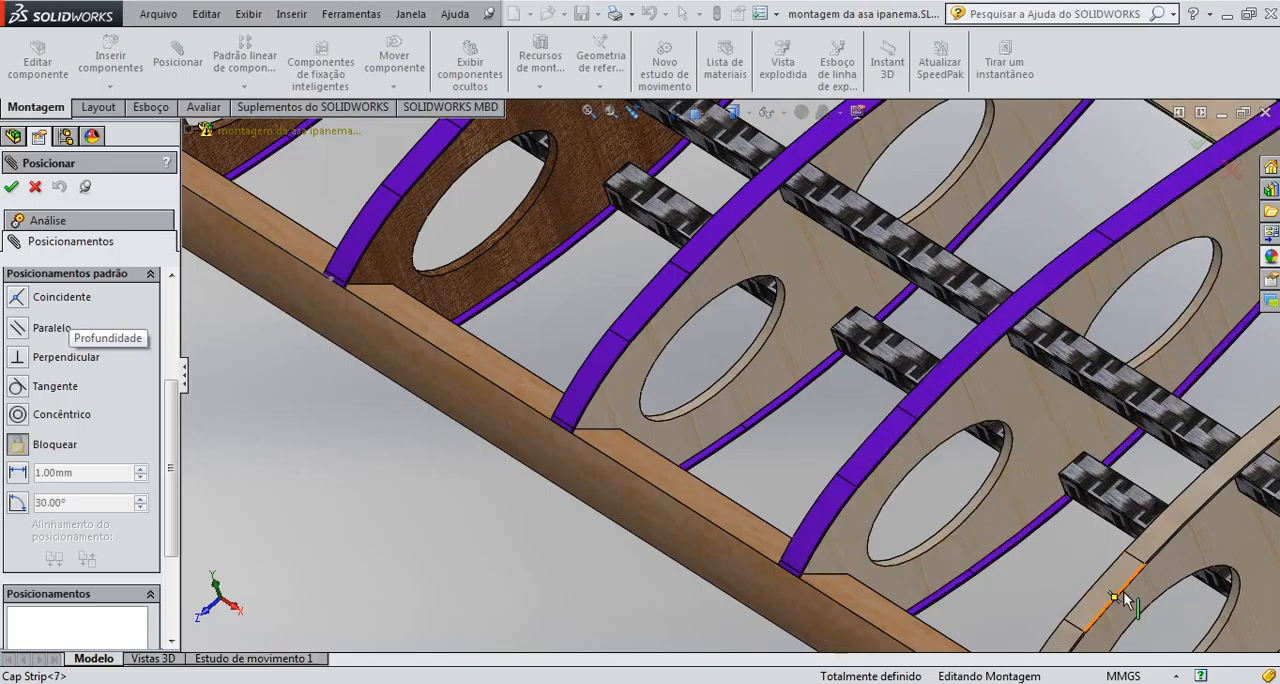
pyautogui.scroll(2, 1128, 600)
pyautogui.scroll(3, 1133, 600)
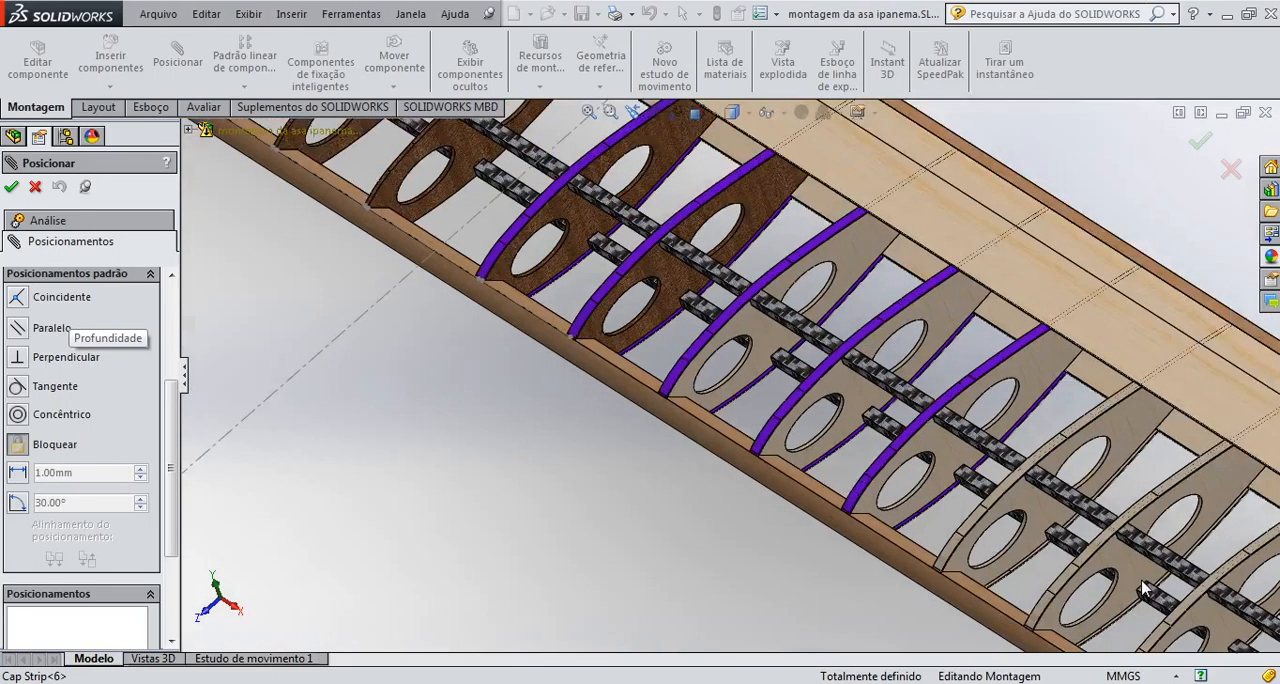
# Add Cap Strip<5> and Cap Strip<4>, on the next two ribs toward the tip, to the Lock mate
pyautogui.scroll(-1, 1006, 563)
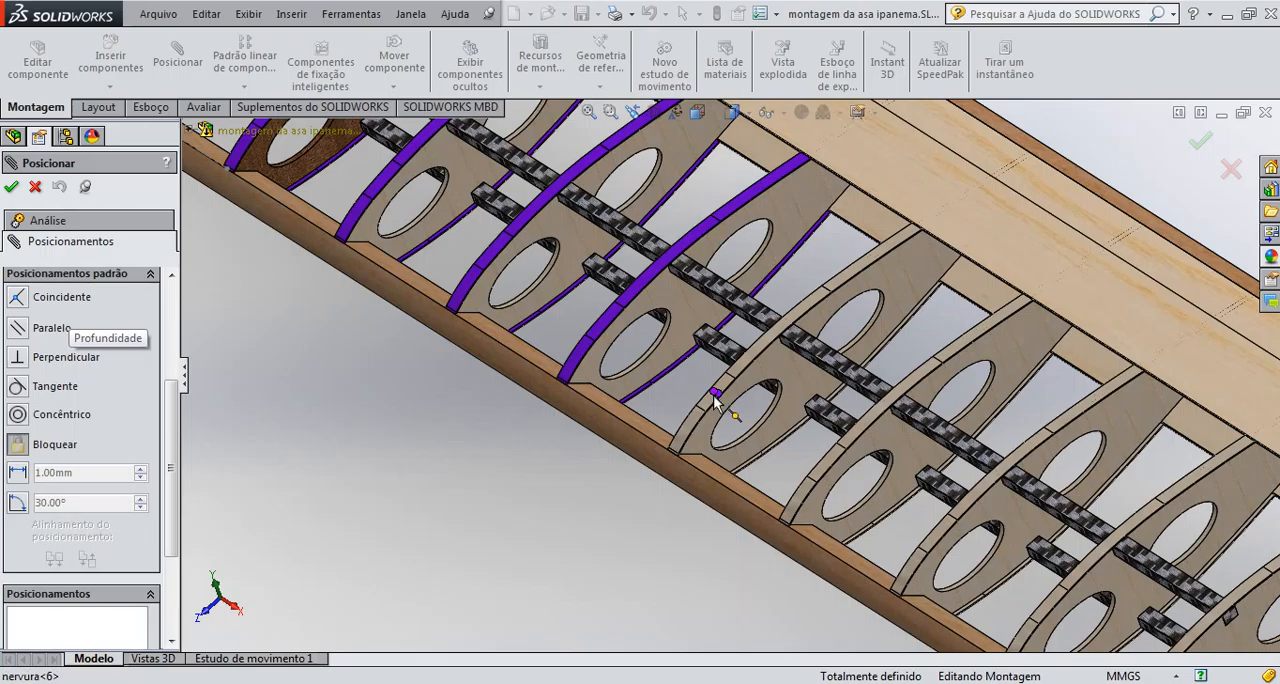
pyautogui.scroll(-4, 726, 378)
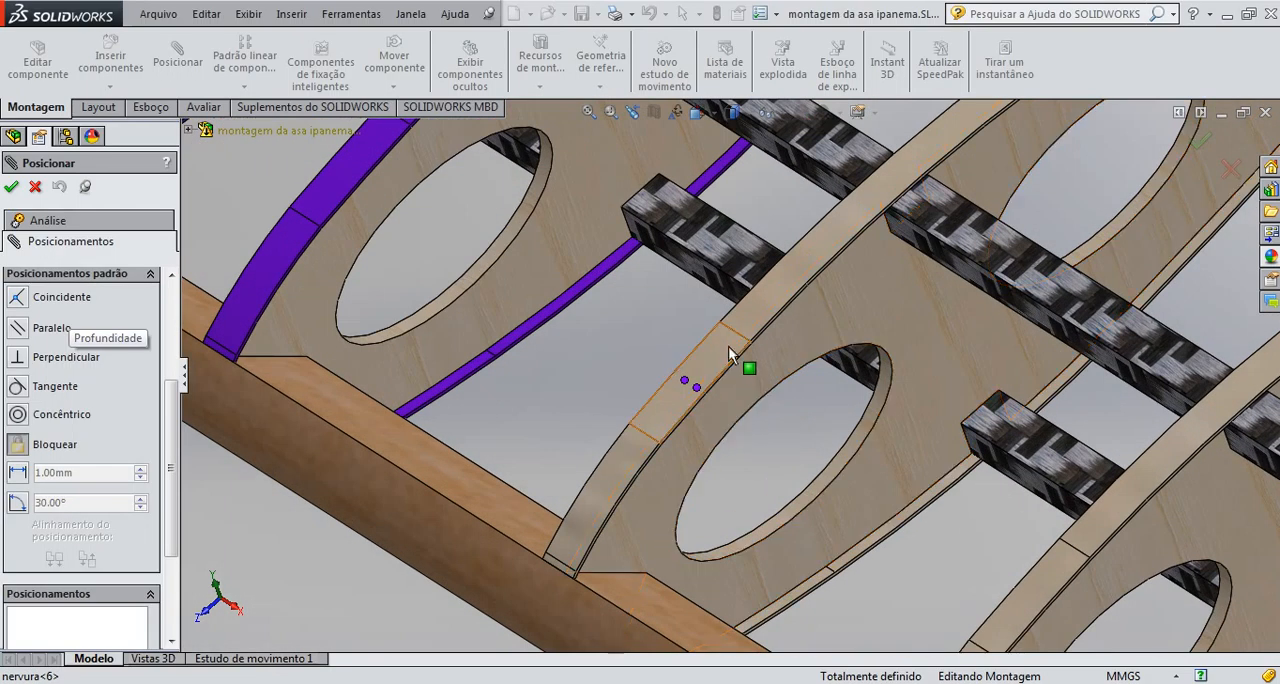
pyautogui.click(740, 341)
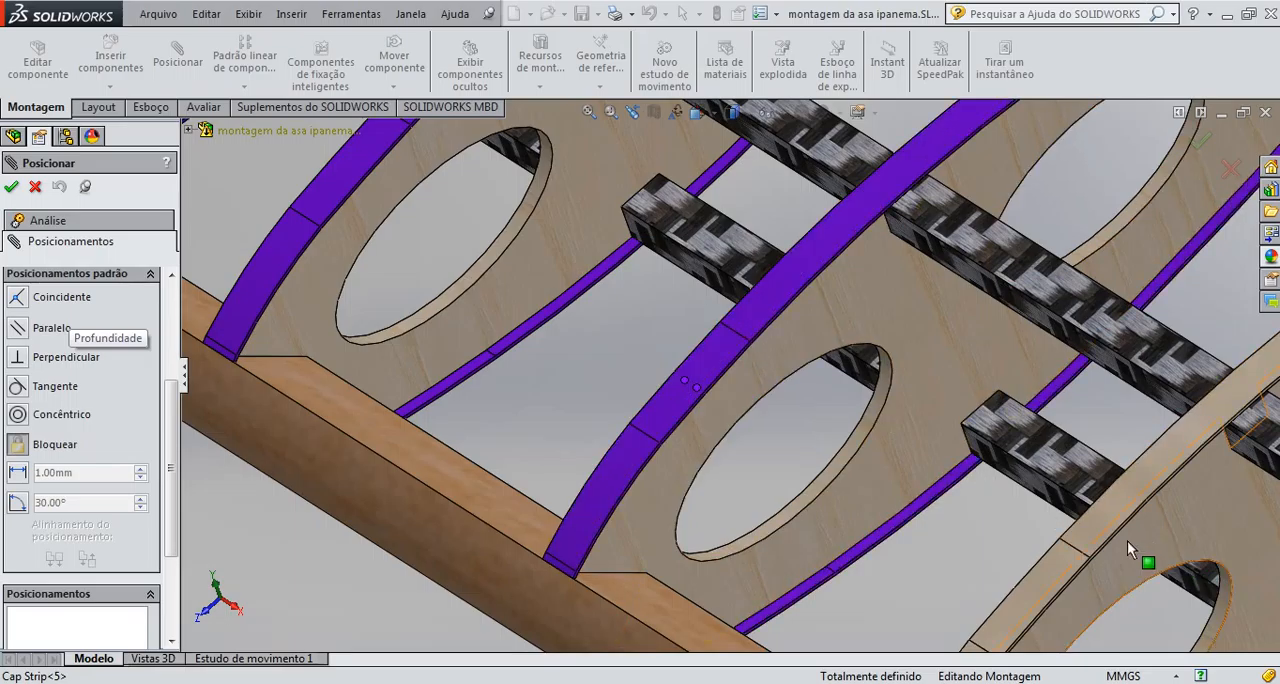
pyautogui.scroll(2, 1092, 575)
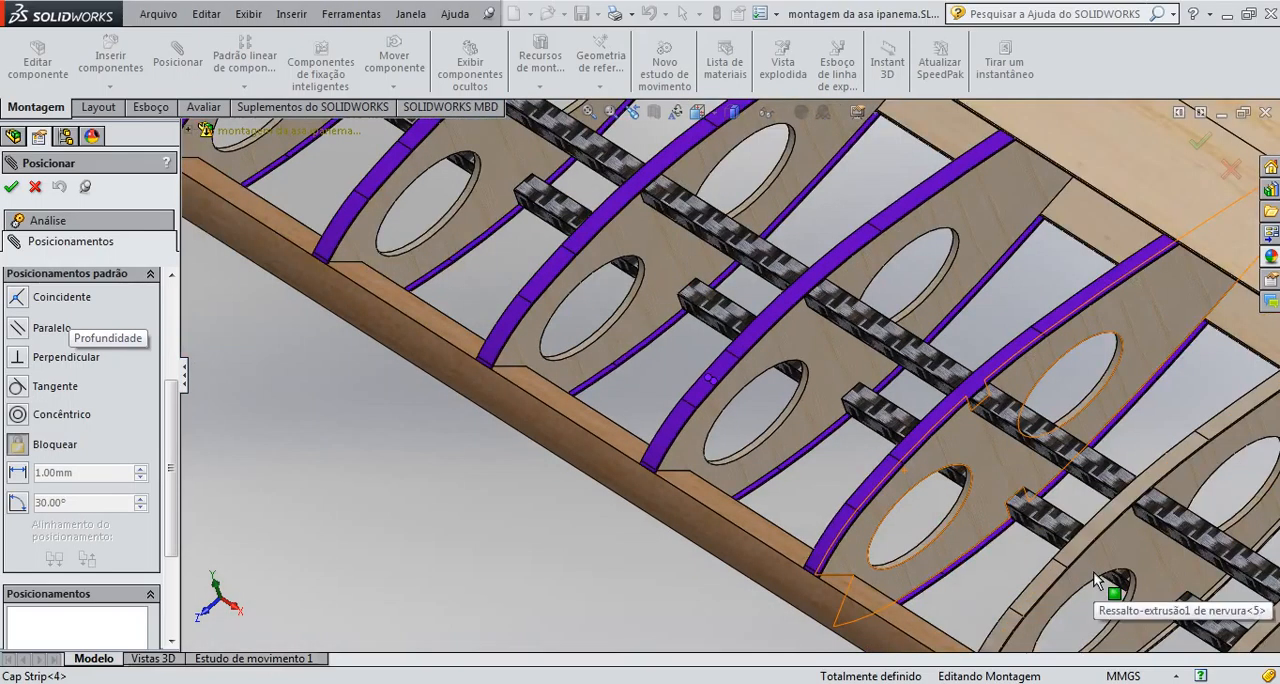
pyautogui.scroll(3, 1093, 571)
pyautogui.scroll(-4, 891, 447)
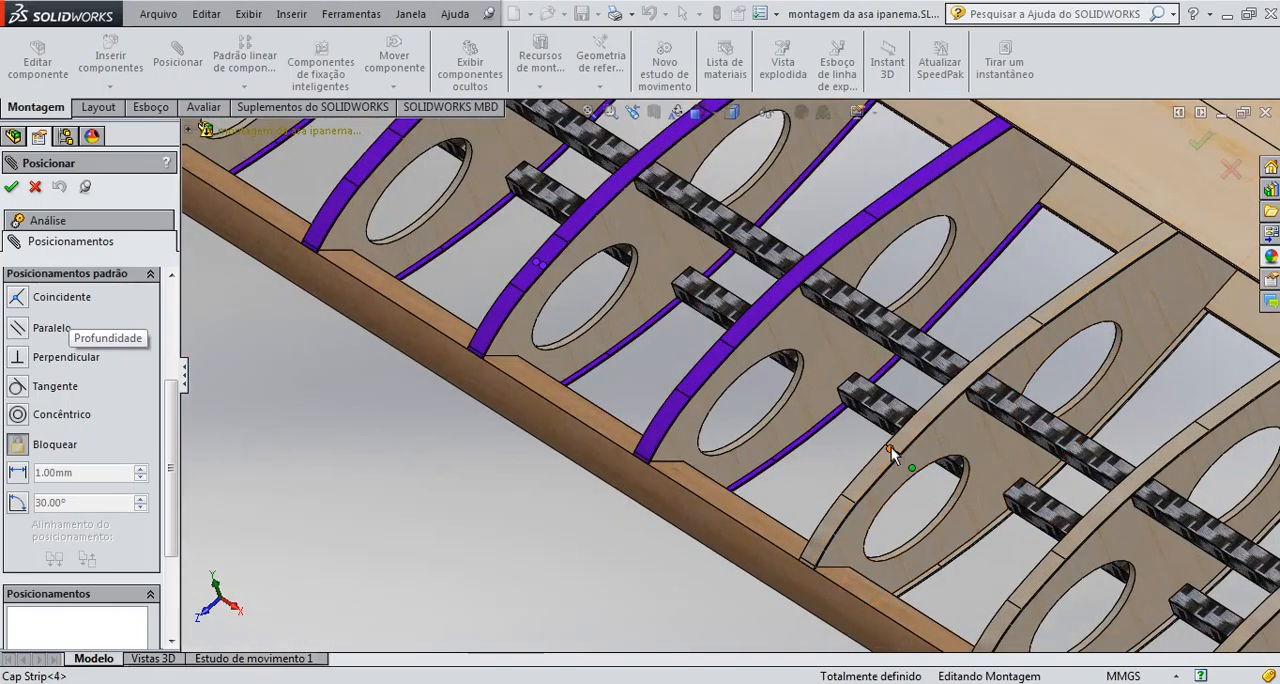
# Add Cap Strip<3> and Cap Strip<2>, up to the second-to-last rib, to the Lock mate, leaving the rib nervura<4> out of the selection
pyautogui.click(891, 447)
pyautogui.scroll(3, 1000, 491)
pyautogui.scroll(-2, 860, 425)
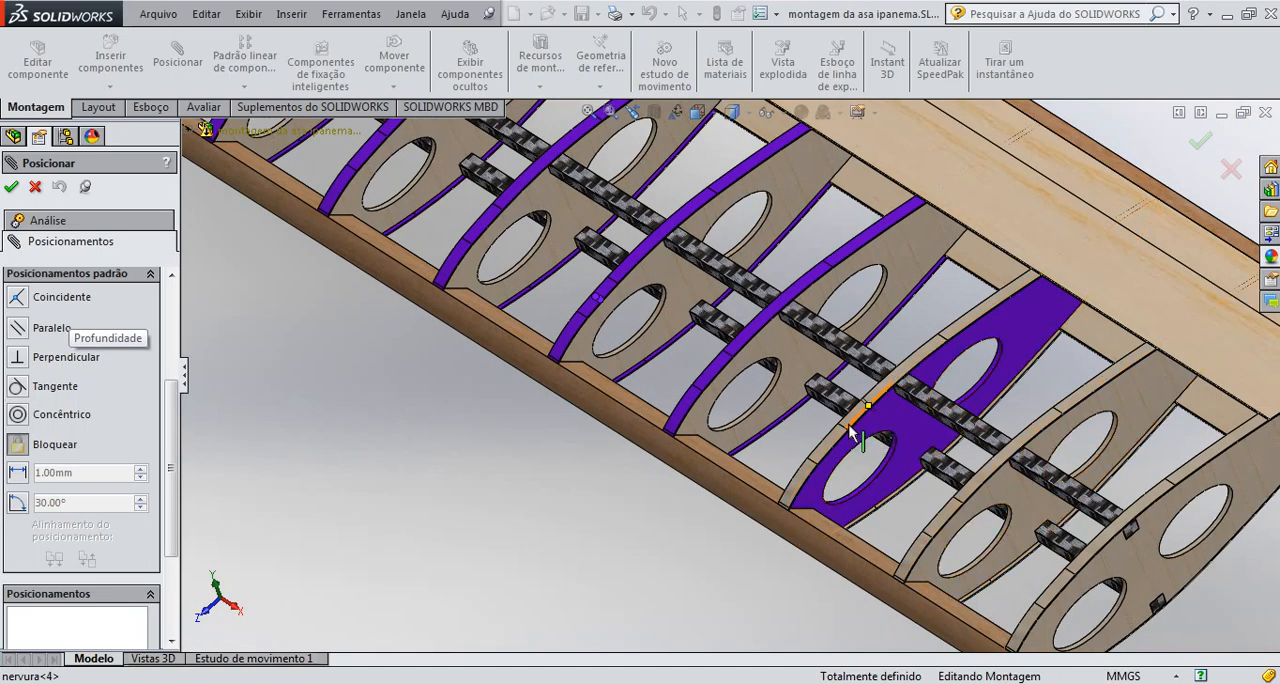
pyautogui.click(842, 432)
pyautogui.click(841, 433)
pyautogui.click(841, 433)
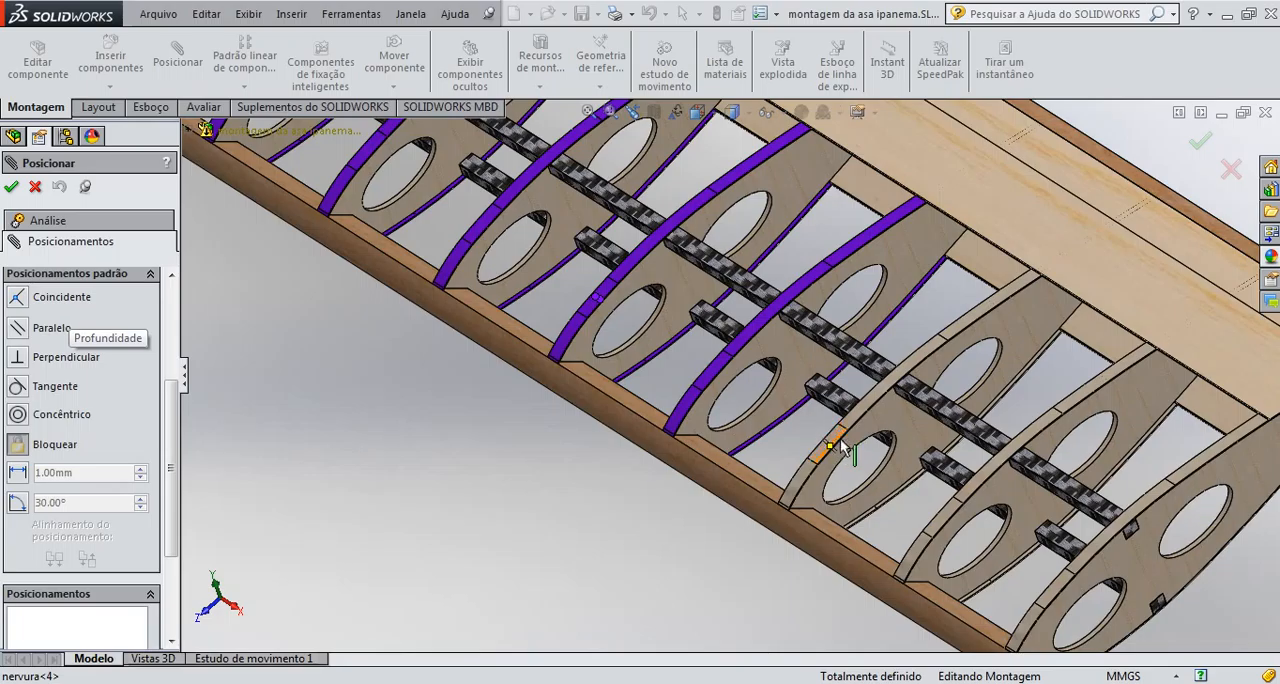
pyautogui.scroll(-2, 843, 447)
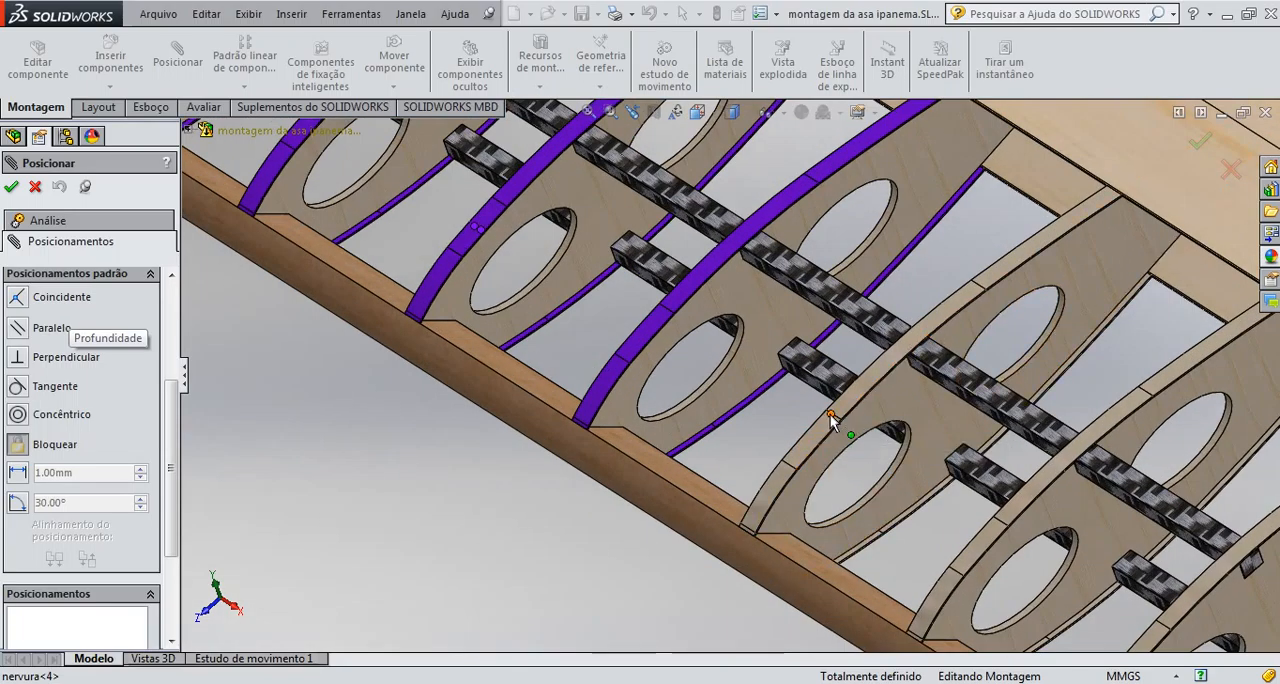
pyautogui.click(803, 446)
pyautogui.scroll(-4, 1021, 536)
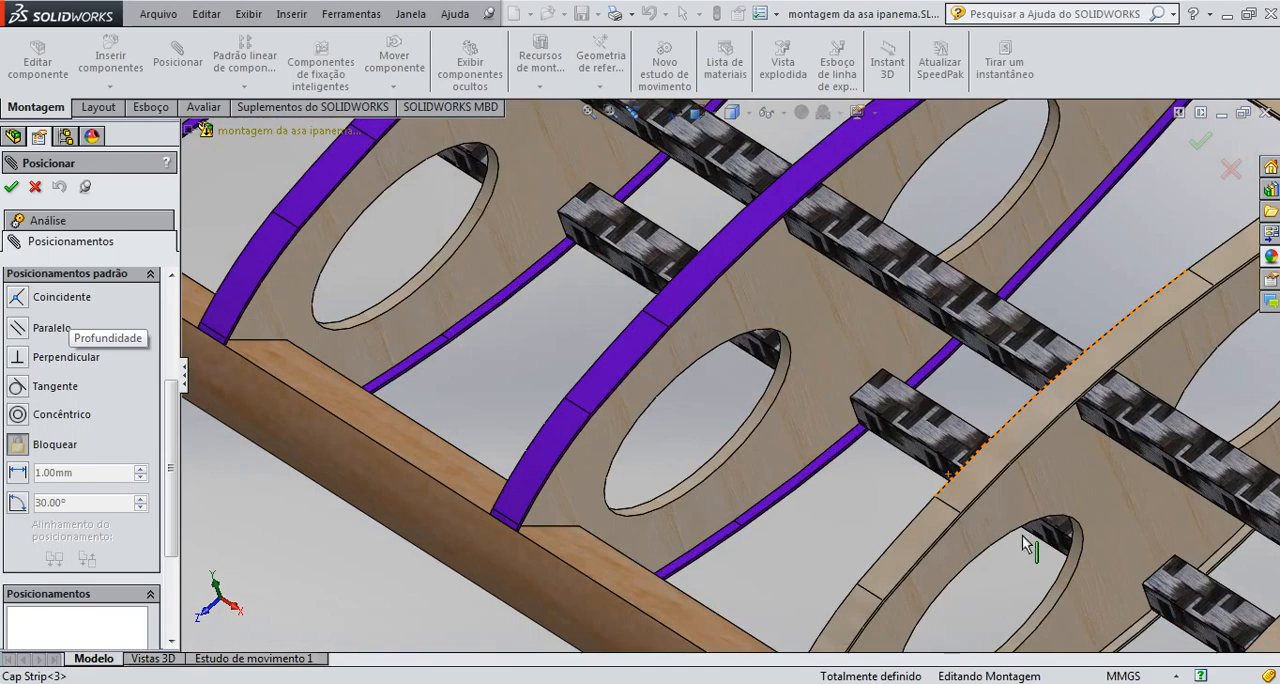
pyautogui.scroll(5, 1050, 538)
pyautogui.scroll(-1, 898, 499)
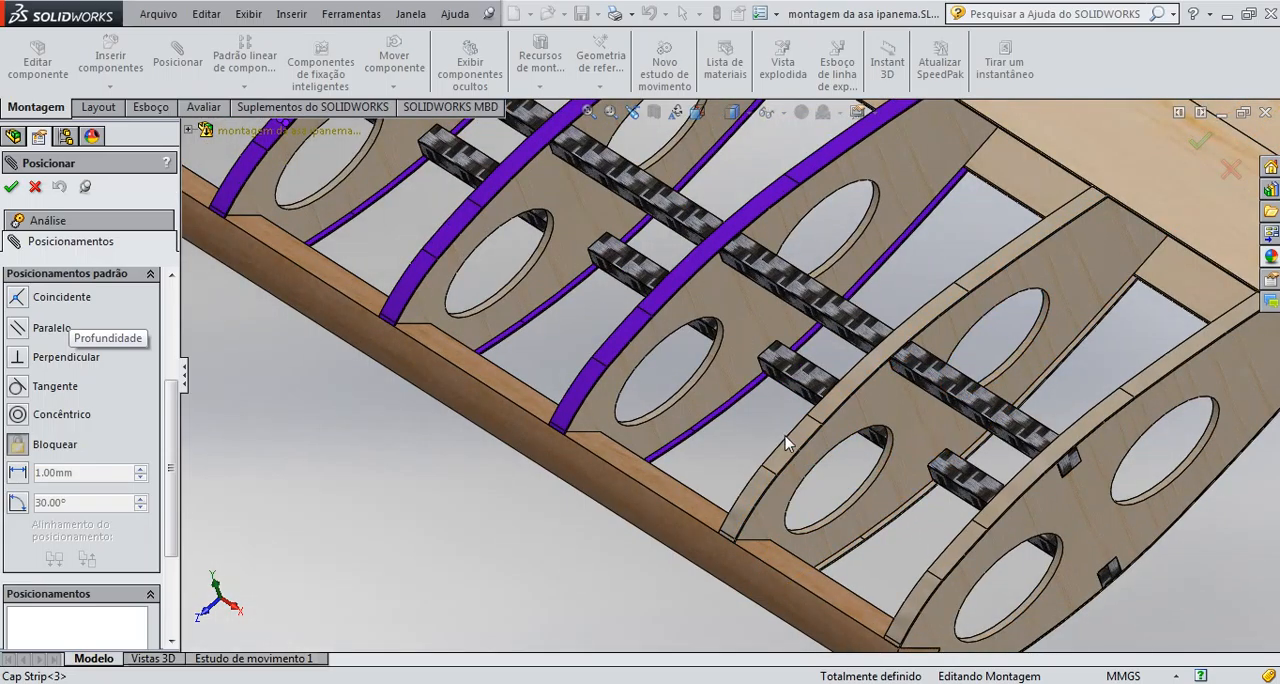
pyautogui.scroll(3, 750, 456)
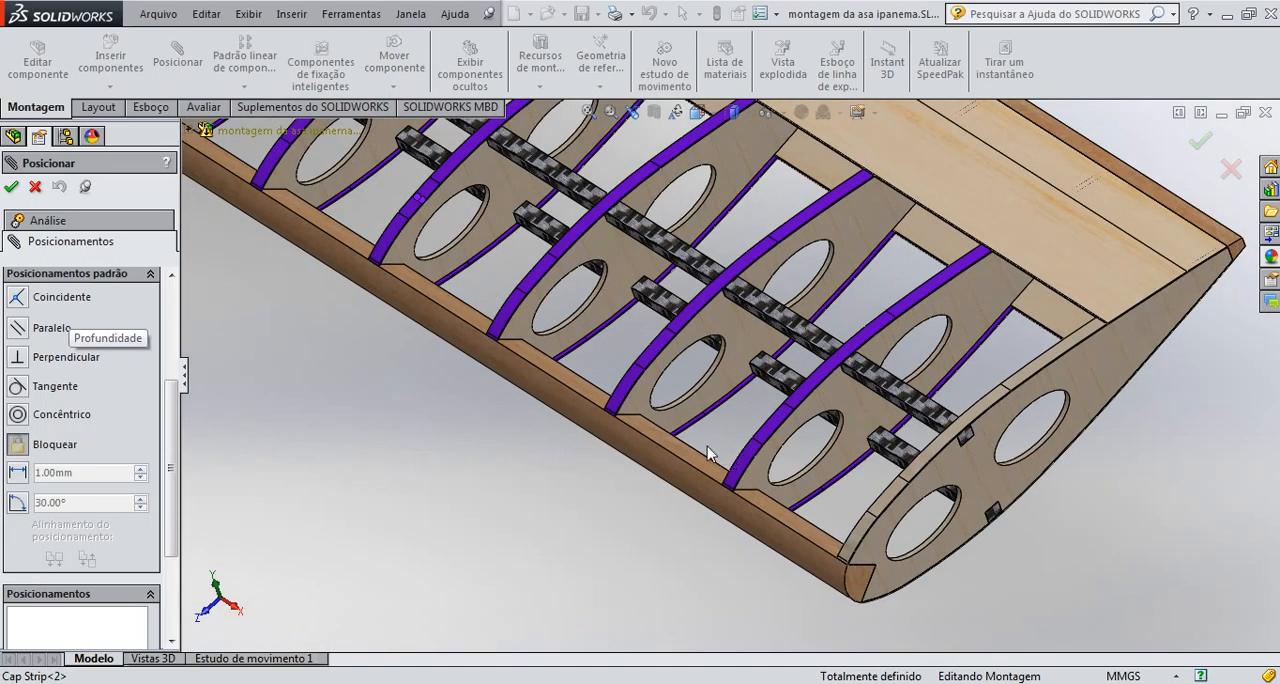
# Add the leading and trailing edge part, bordo de ataque e fuga<1>, to the selected Cap Strips, apply the Lock mate and close the mate command
pyautogui.click(642, 453)
pyautogui.scroll(2, 196, 398)
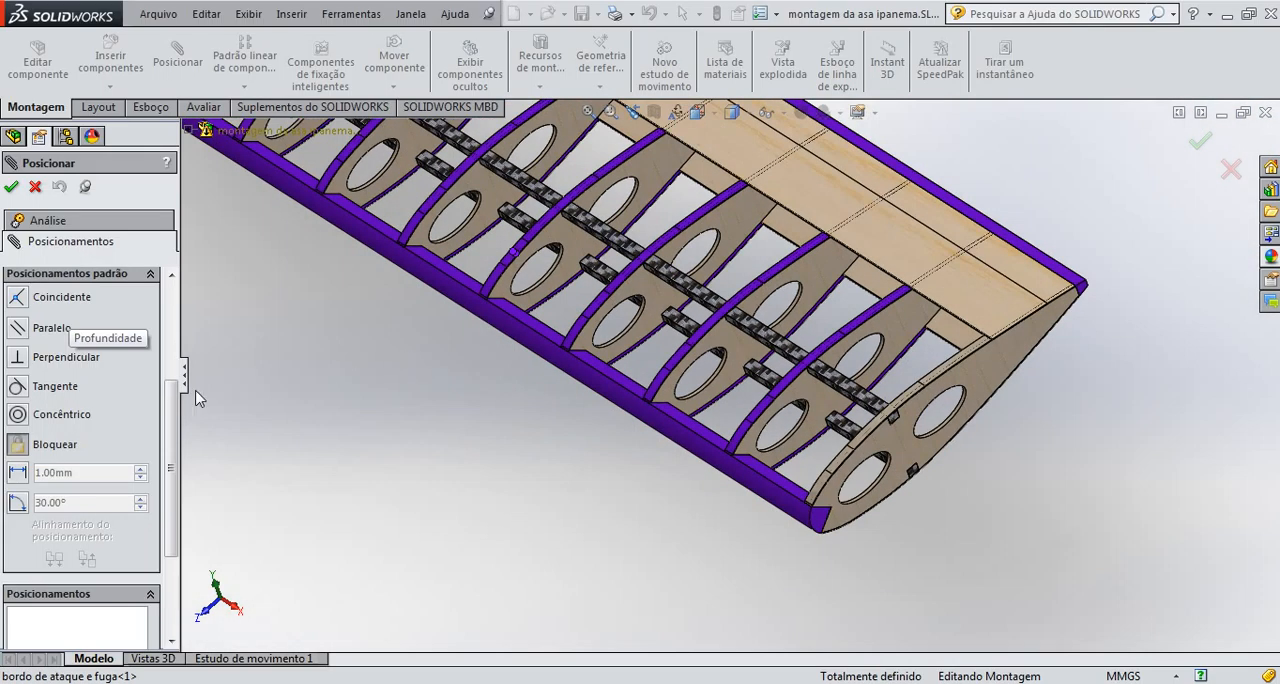
pyautogui.click(8, 191)
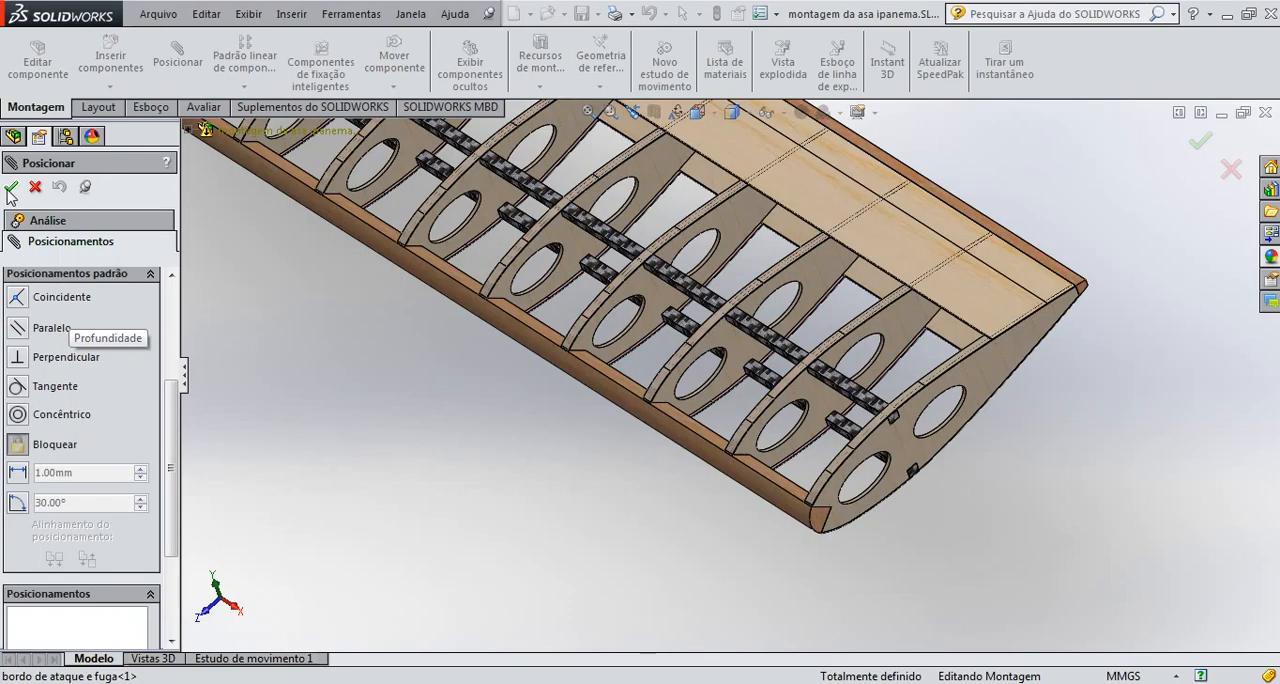
pyautogui.scroll(6, 522, 350)
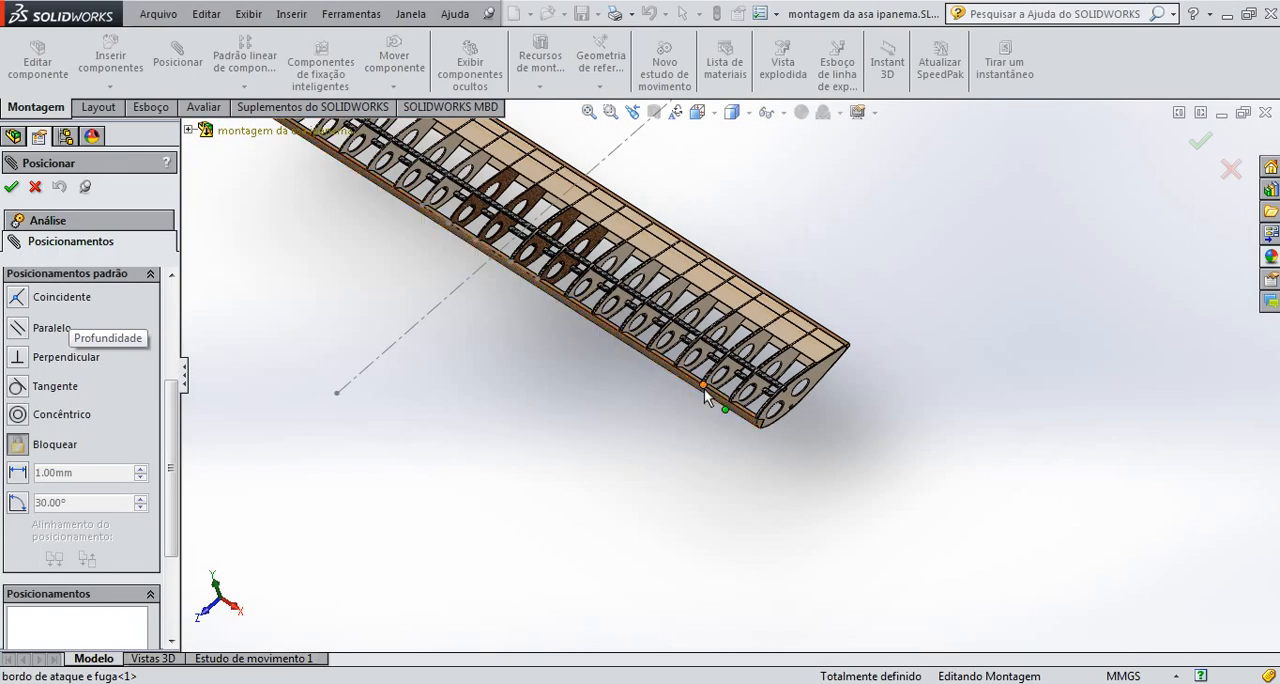
pyautogui.click(705, 395)
pyautogui.moveTo(703, 393); pyautogui.dragTo(520, 300, button='middle')
pyautogui.scroll(-5, 560, 318)
pyautogui.scroll(6, 540, 325)
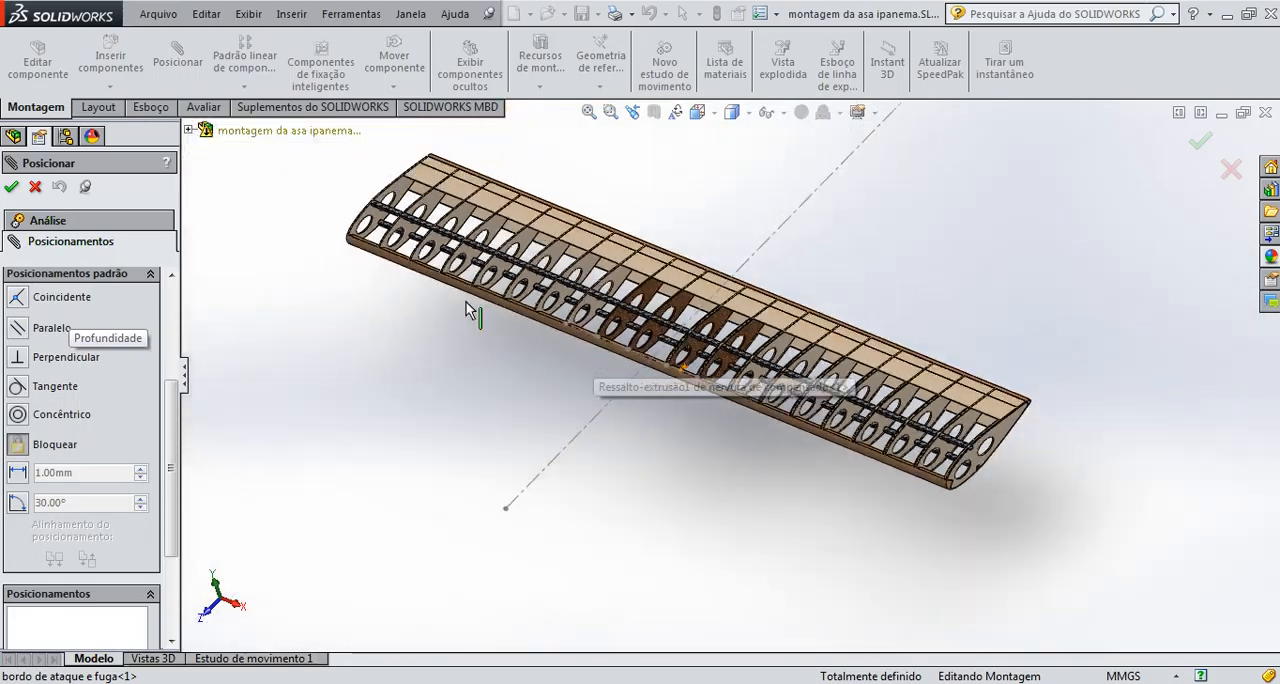
pyautogui.scroll(-5, 465, 298)
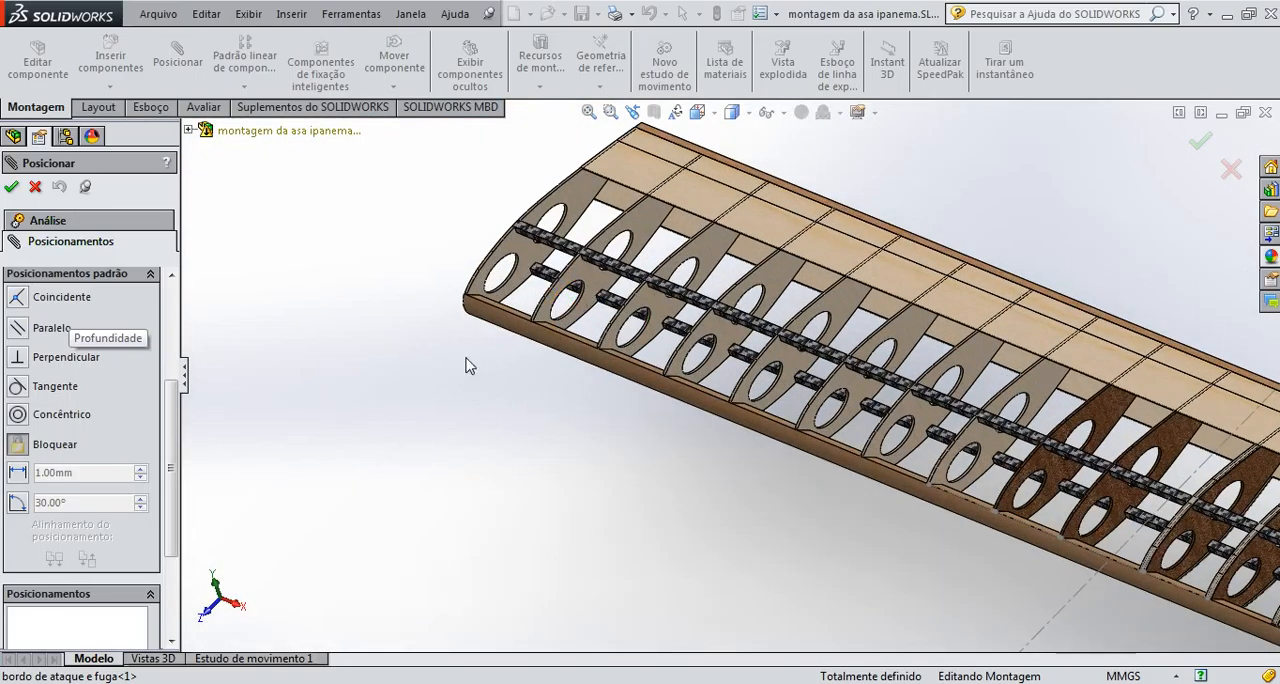
pyautogui.click(34, 188)
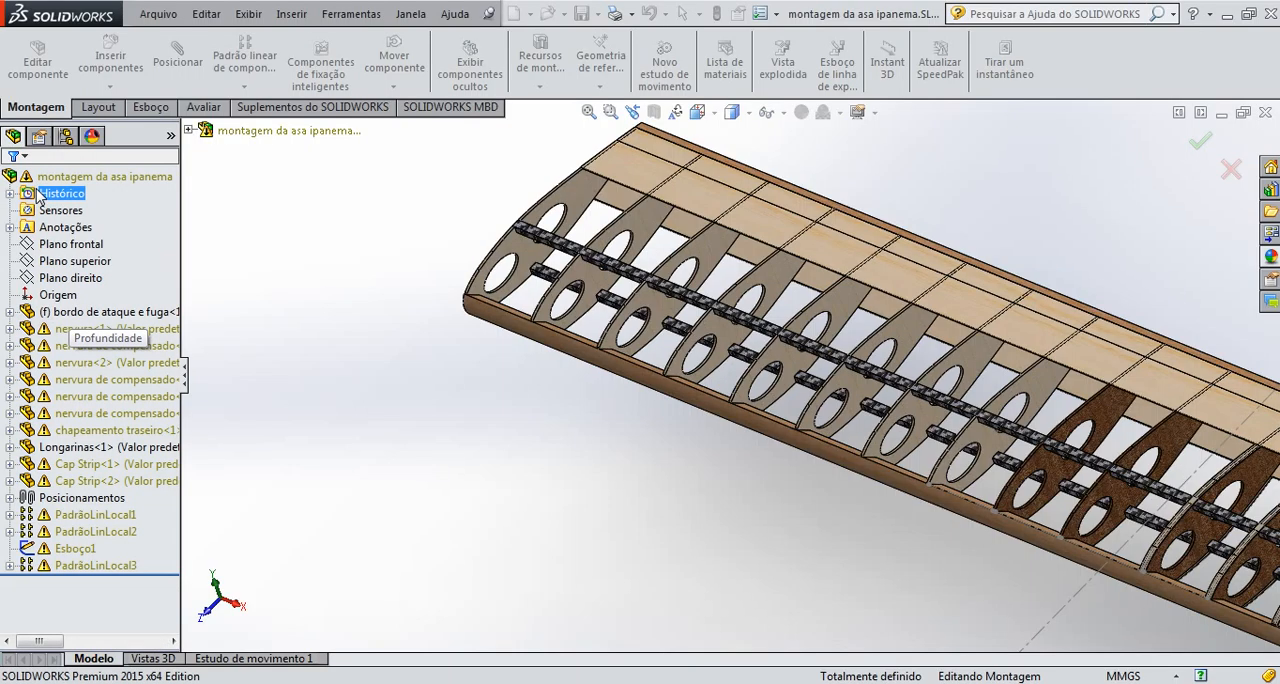
# Start inserting another component into the wing assembly and open the file browser for its part file
pyautogui.click(110, 62)
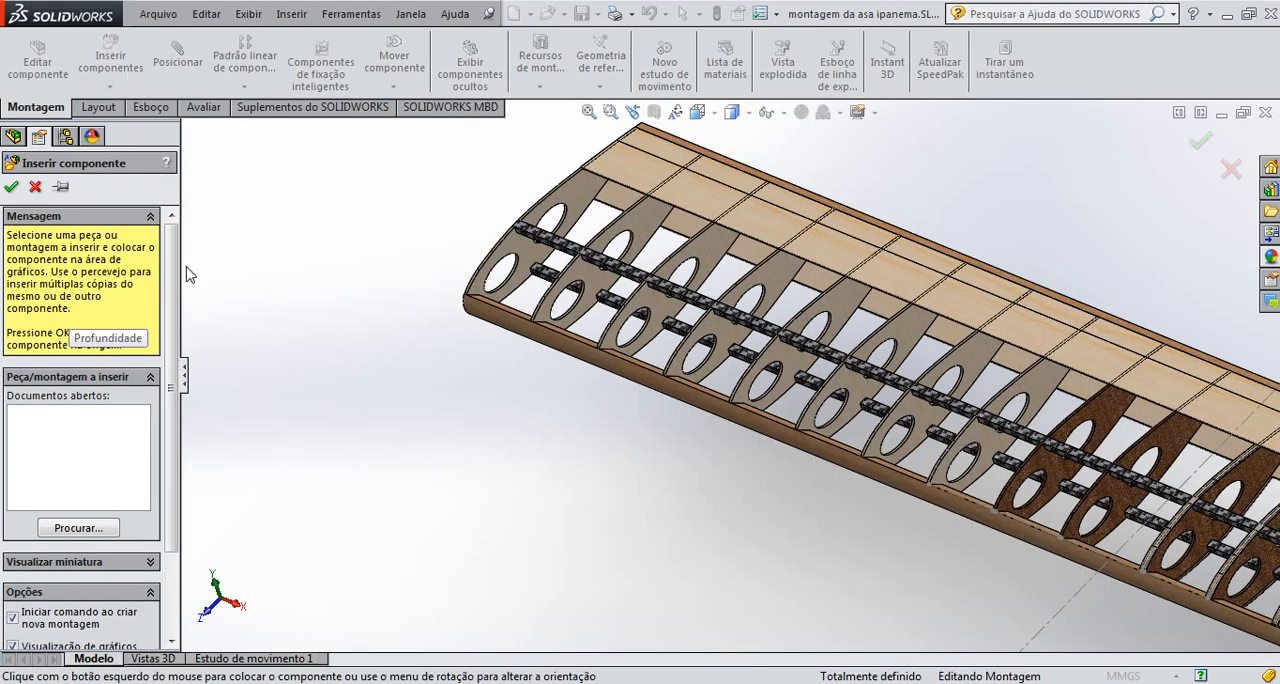
pyautogui.click(80, 528)
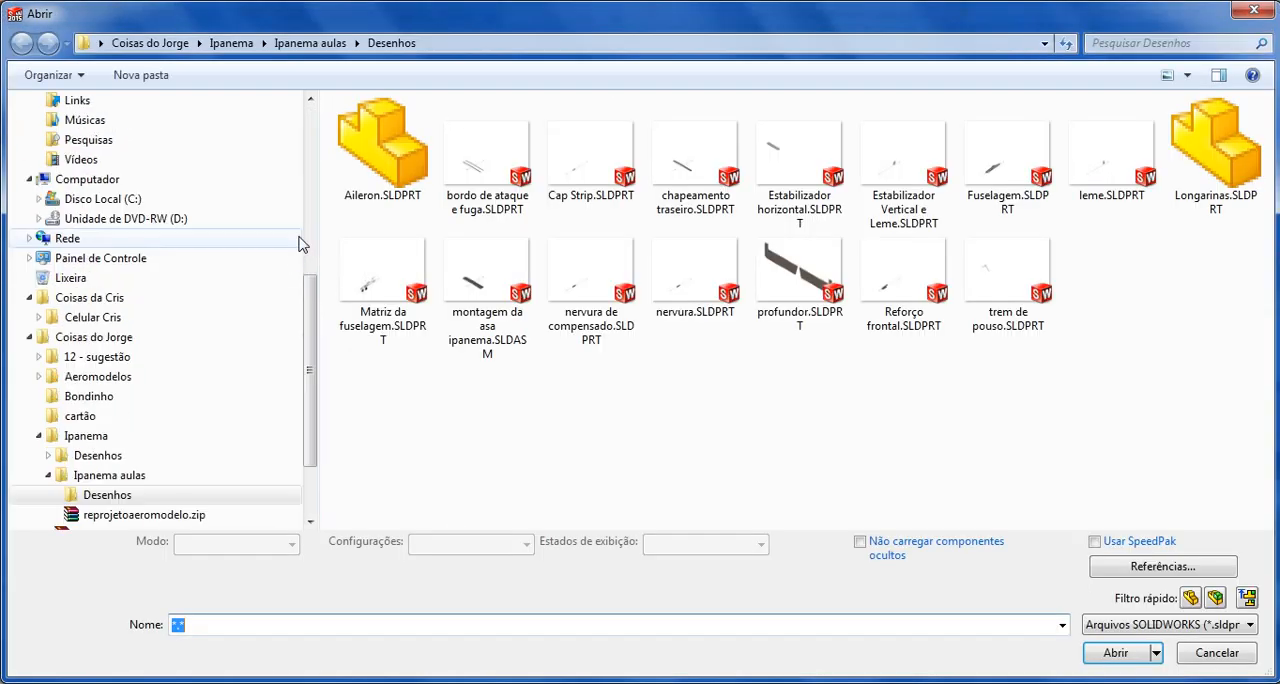
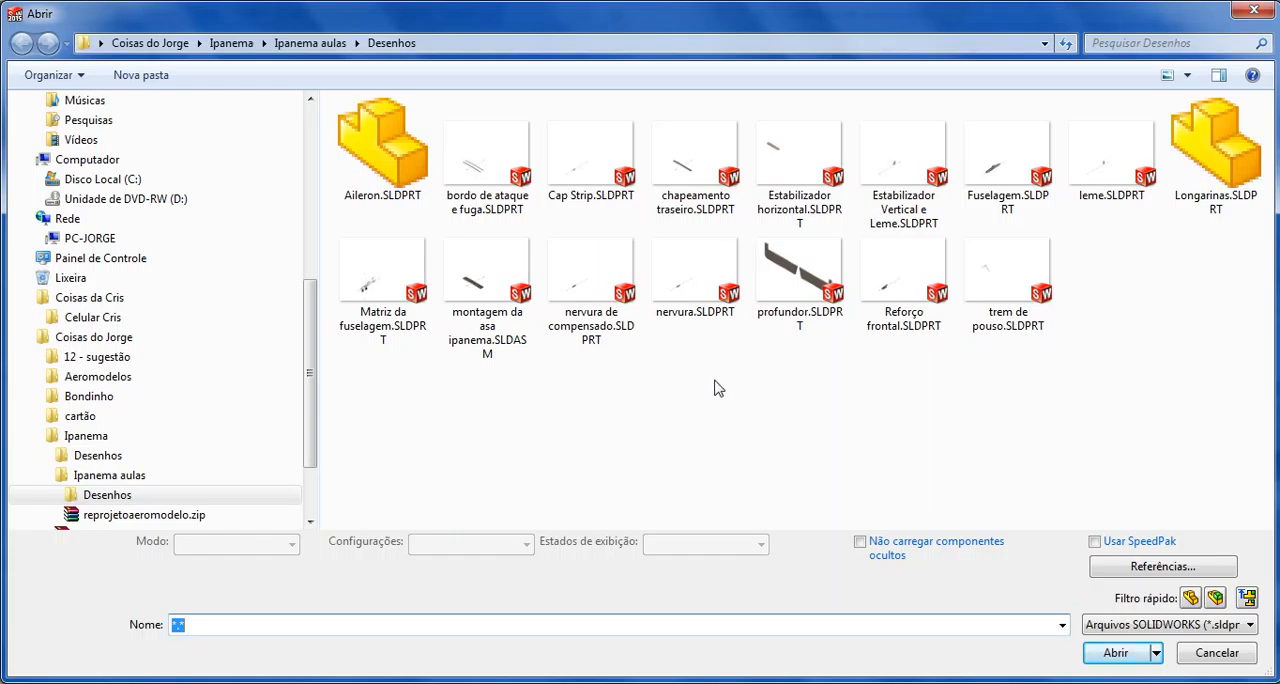
# Insert Cap Strip.SLDPRT into the wing assembly and place it in the empty space near the wing tip
pyautogui.click(593, 205)
pyautogui.click(1120, 653)
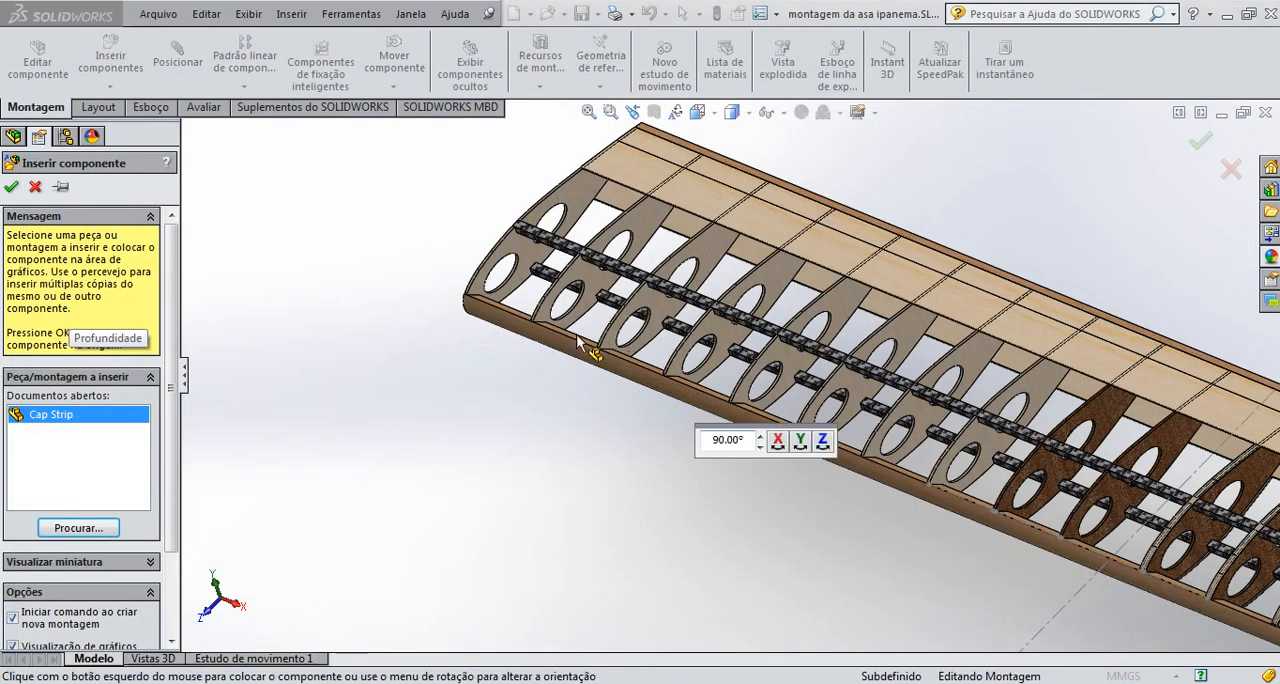
pyautogui.scroll(6, 495, 451)
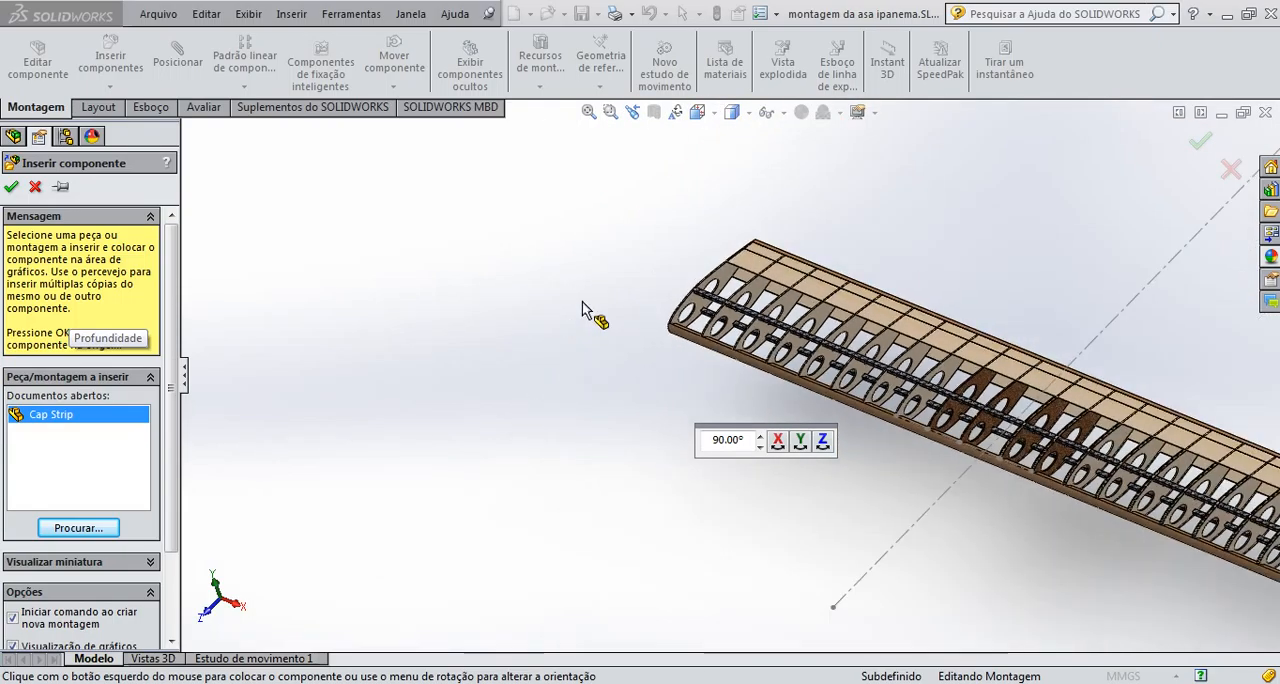
pyautogui.scroll(2, 690, 360)
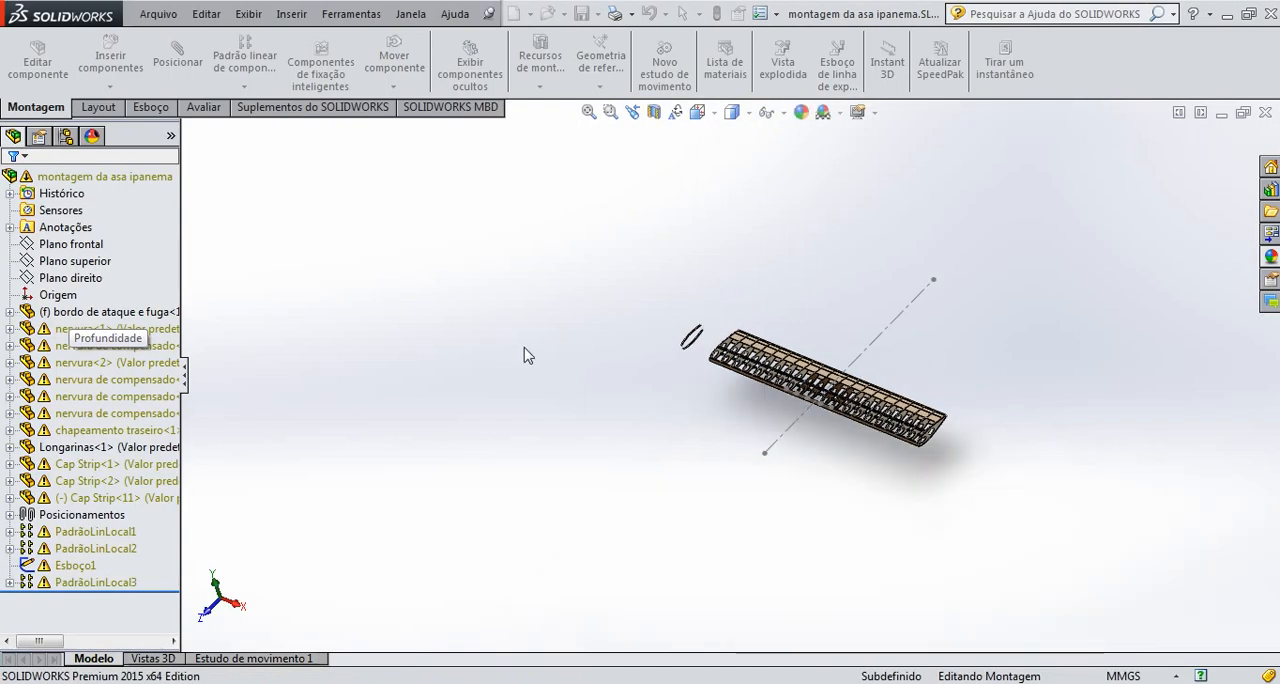
# Insert a second copy of Cap Strip.SLDPRT and place it near the wing tip, clear of the other parts
pyautogui.click(112, 62)
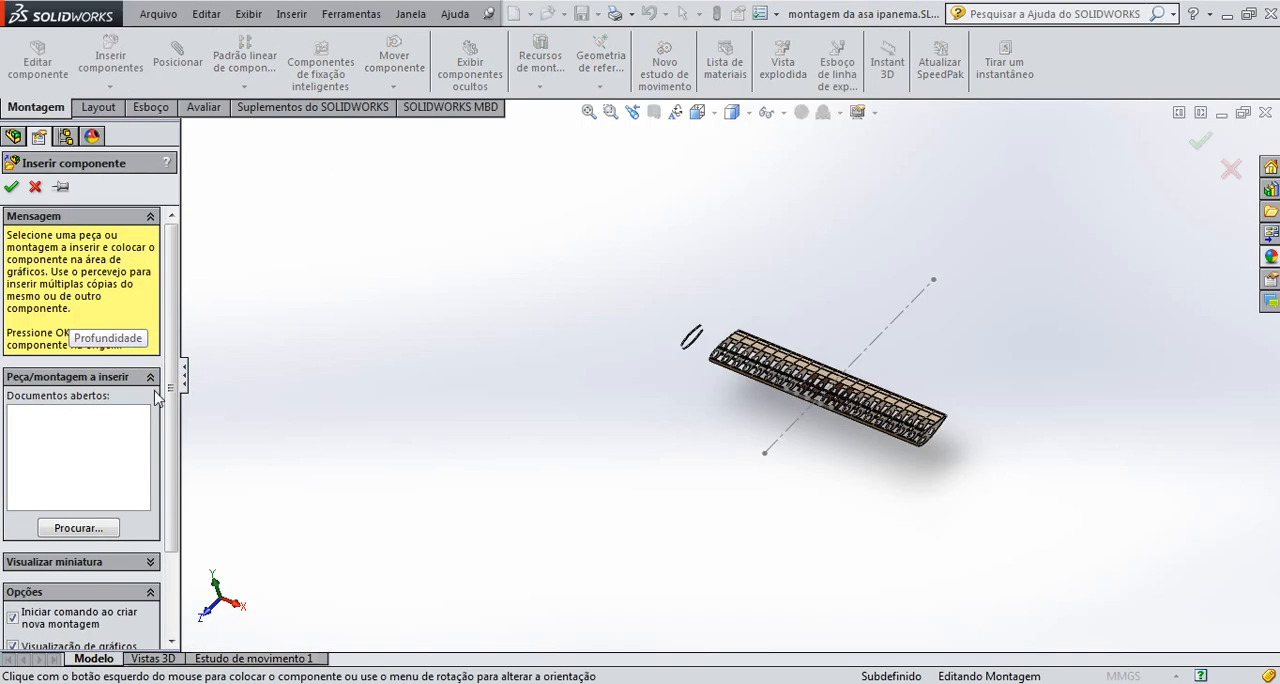
pyautogui.click(86, 528)
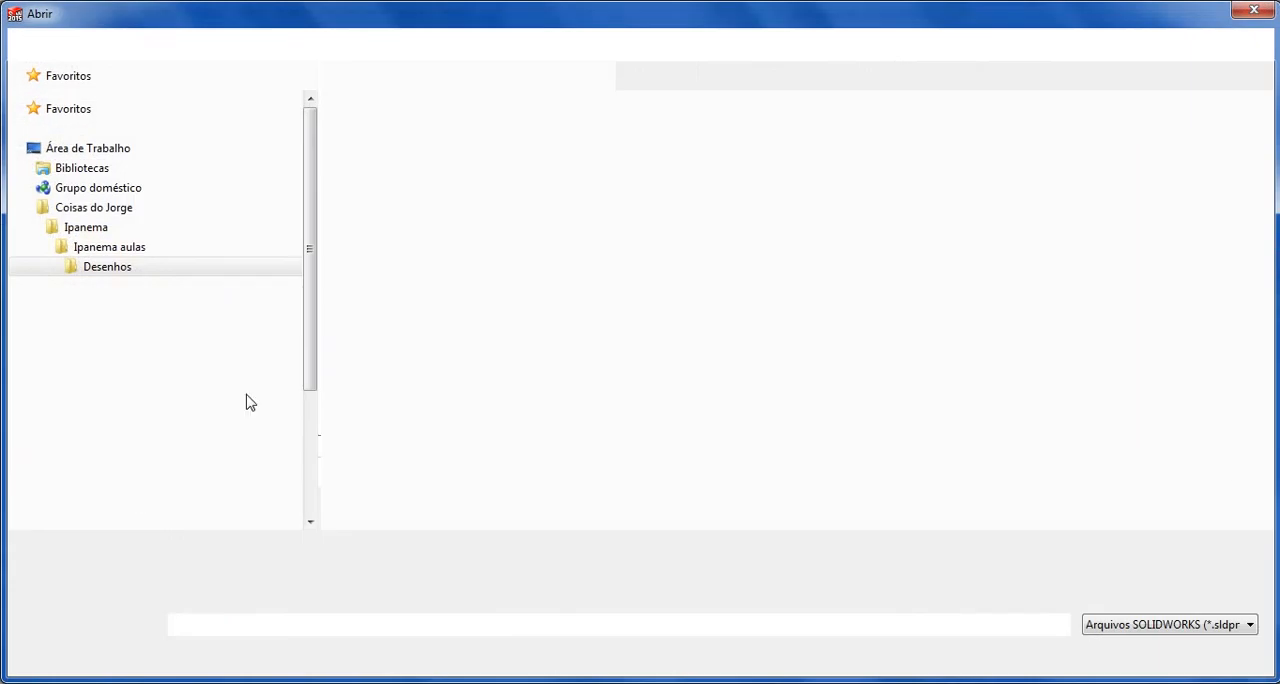
pyautogui.click(590, 193)
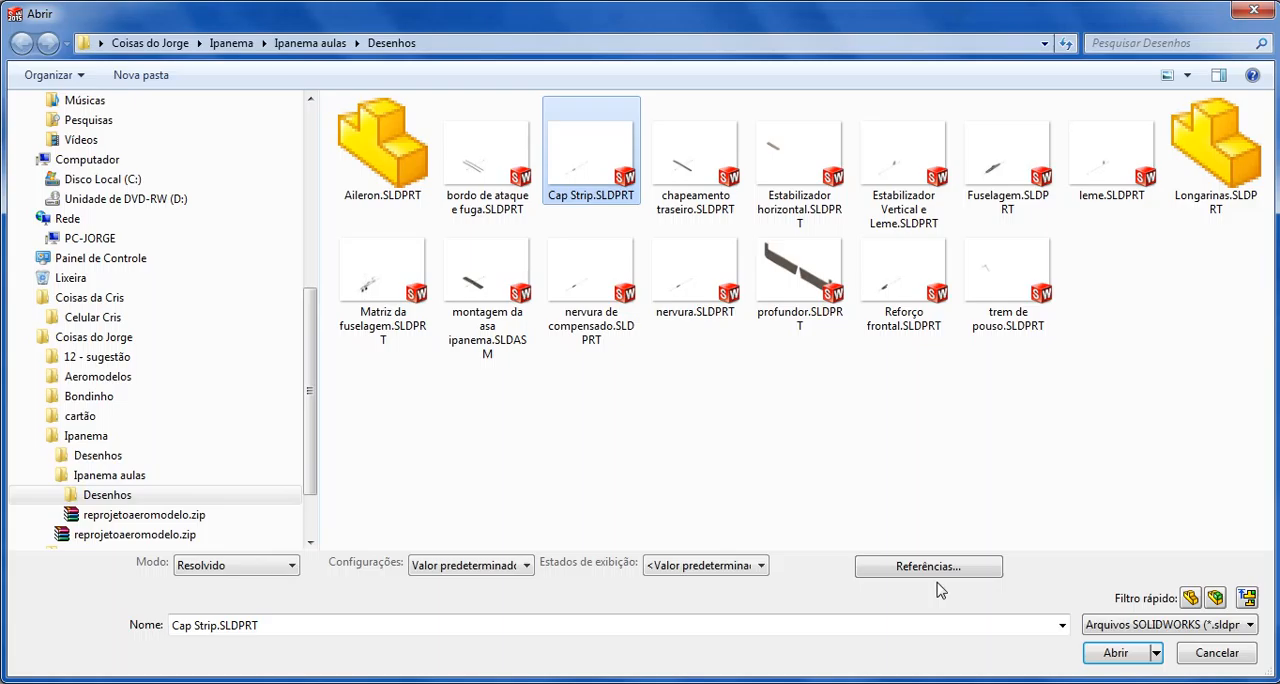
pyautogui.click(1115, 652)
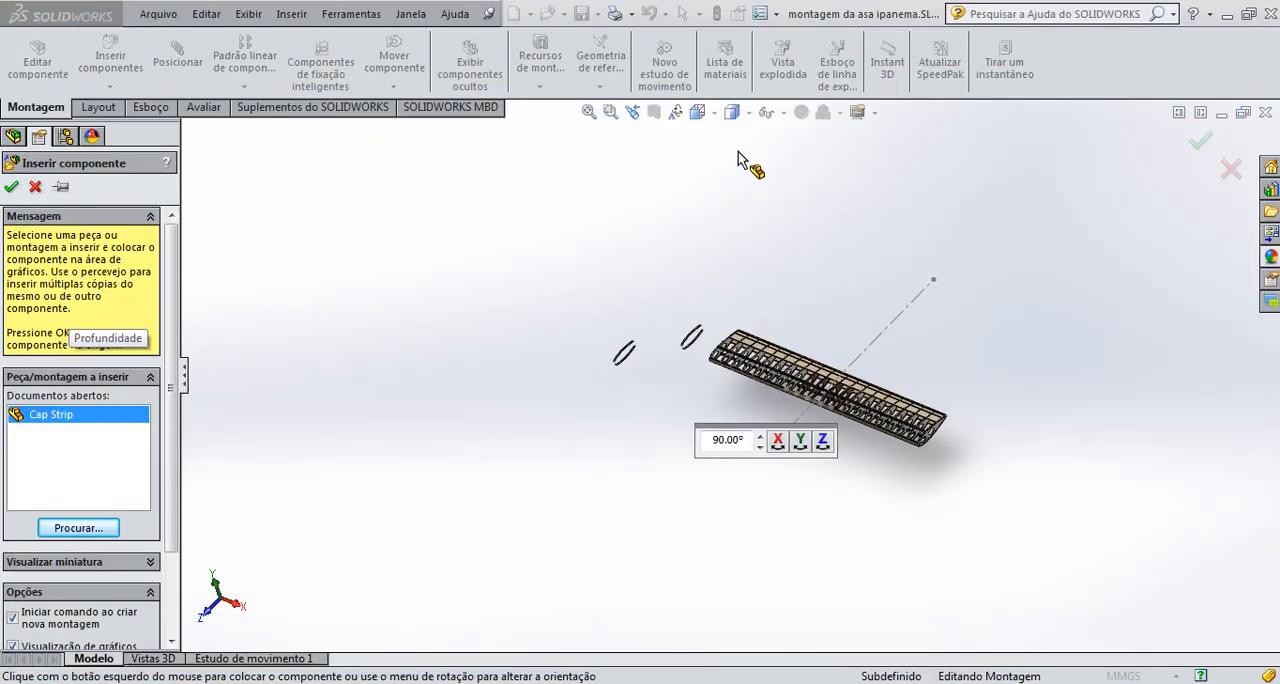
pyautogui.click(757, 178)
# Mate the end corner vertex of Cap Strip<12> coincident with the corner vertex of the tip rib nervura<2> at the leading edge
pyautogui.scroll(-2, 700, 350)
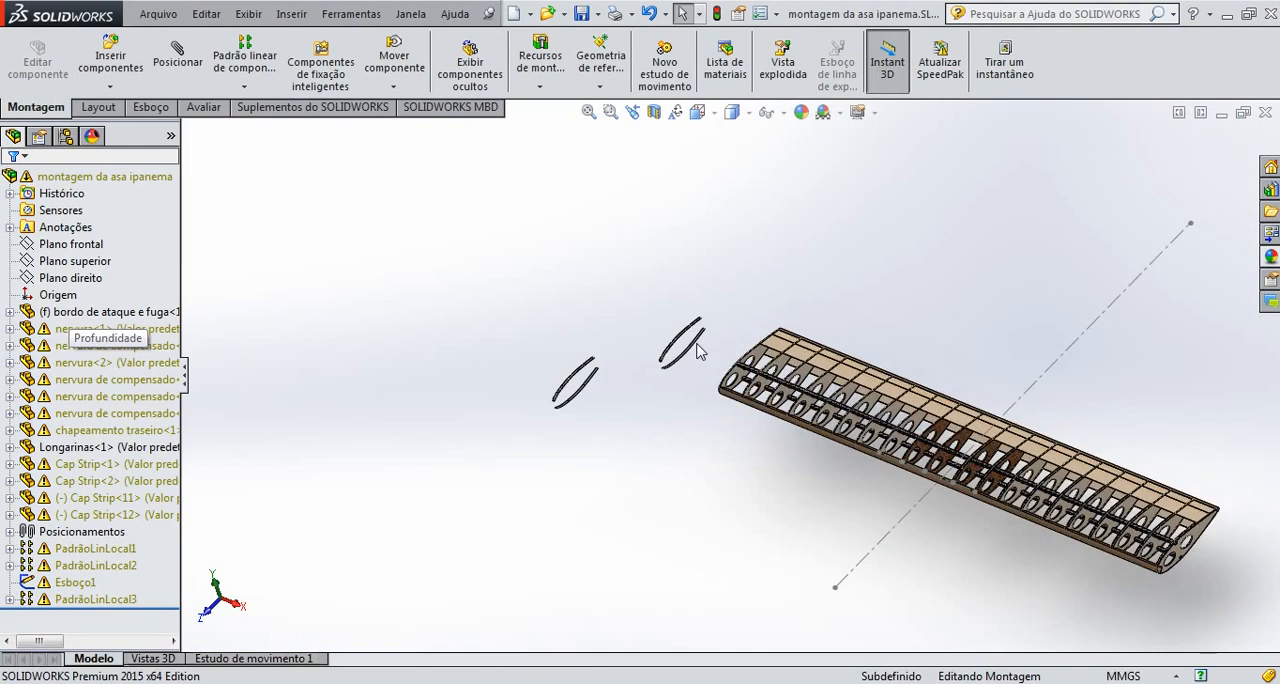
pyautogui.scroll(-5, 698, 352)
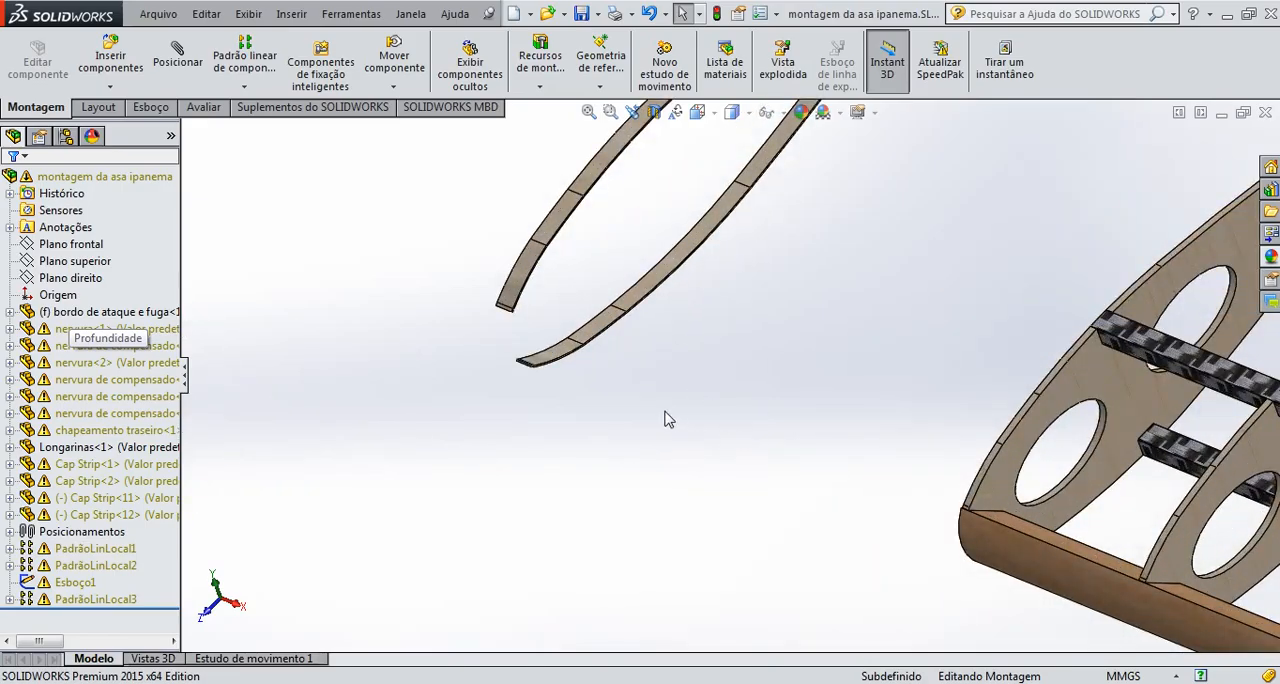
pyautogui.moveTo(665, 411); pyautogui.dragTo(675, 414, button='middle')
pyautogui.scroll(-2, 528, 374)
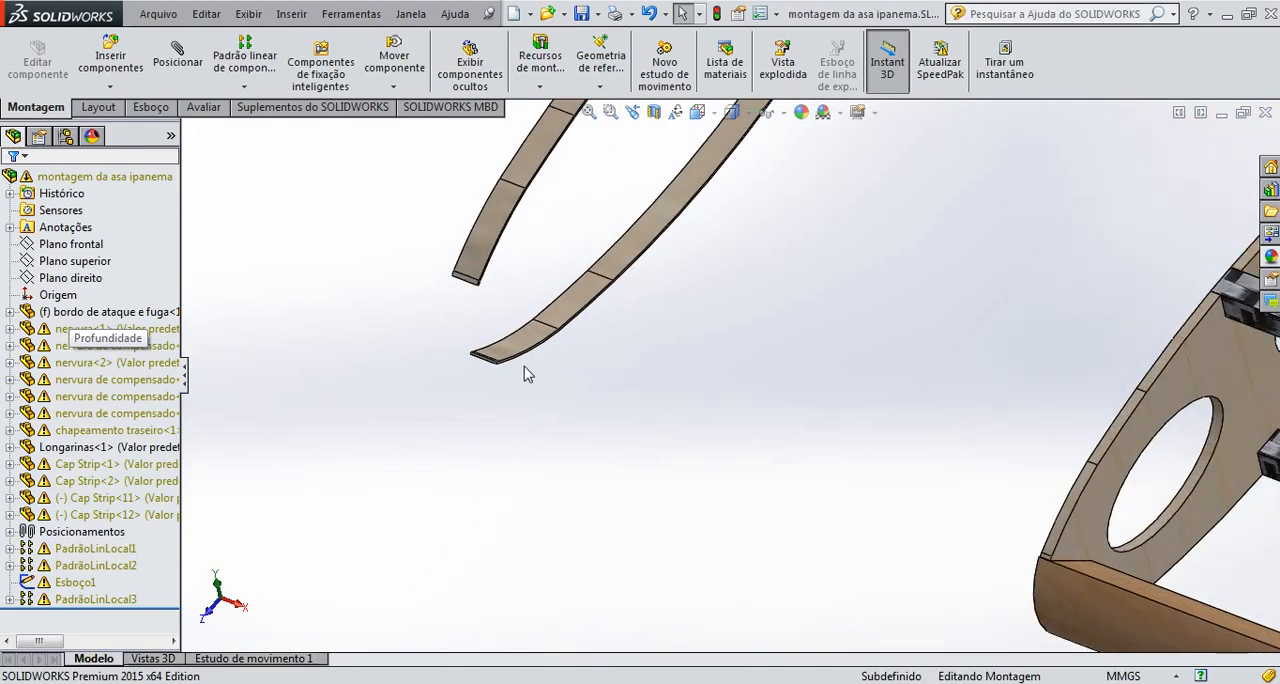
pyautogui.moveTo(463, 323); pyautogui.dragTo(566, 347, button='middle')
pyautogui.scroll(5, 470, 366)
pyautogui.moveTo(475, 355); pyautogui.dragTo(502, 373, button='middle')
pyautogui.scroll(-2, 695, 380)
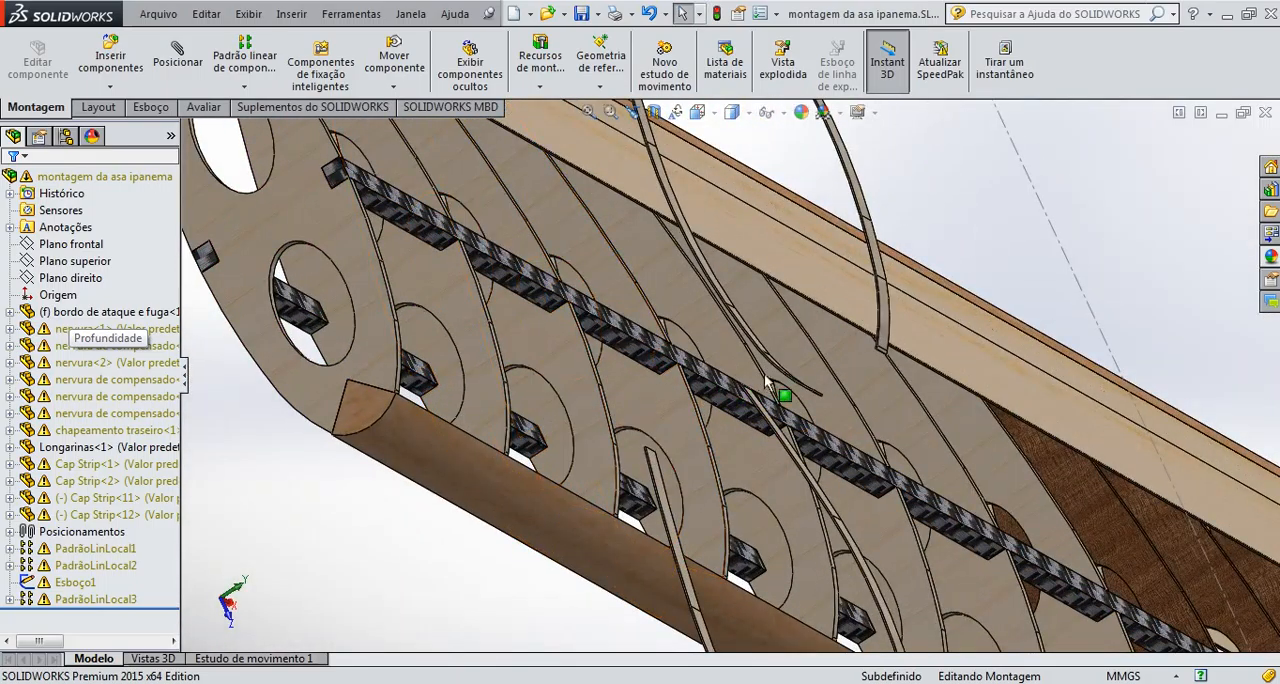
pyautogui.moveTo(792, 378); pyautogui.dragTo(763, 403, button='middle')
pyautogui.scroll(-5, 765, 410)
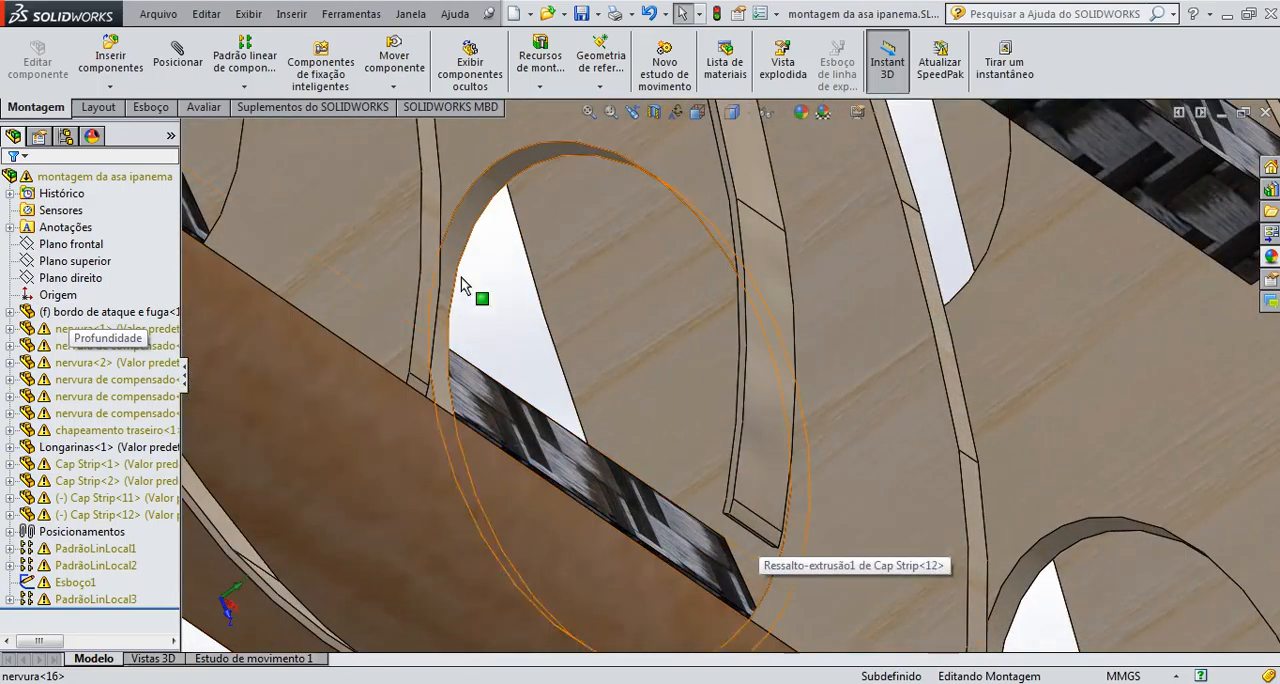
pyautogui.click(178, 62)
pyautogui.scroll(-3, 733, 441)
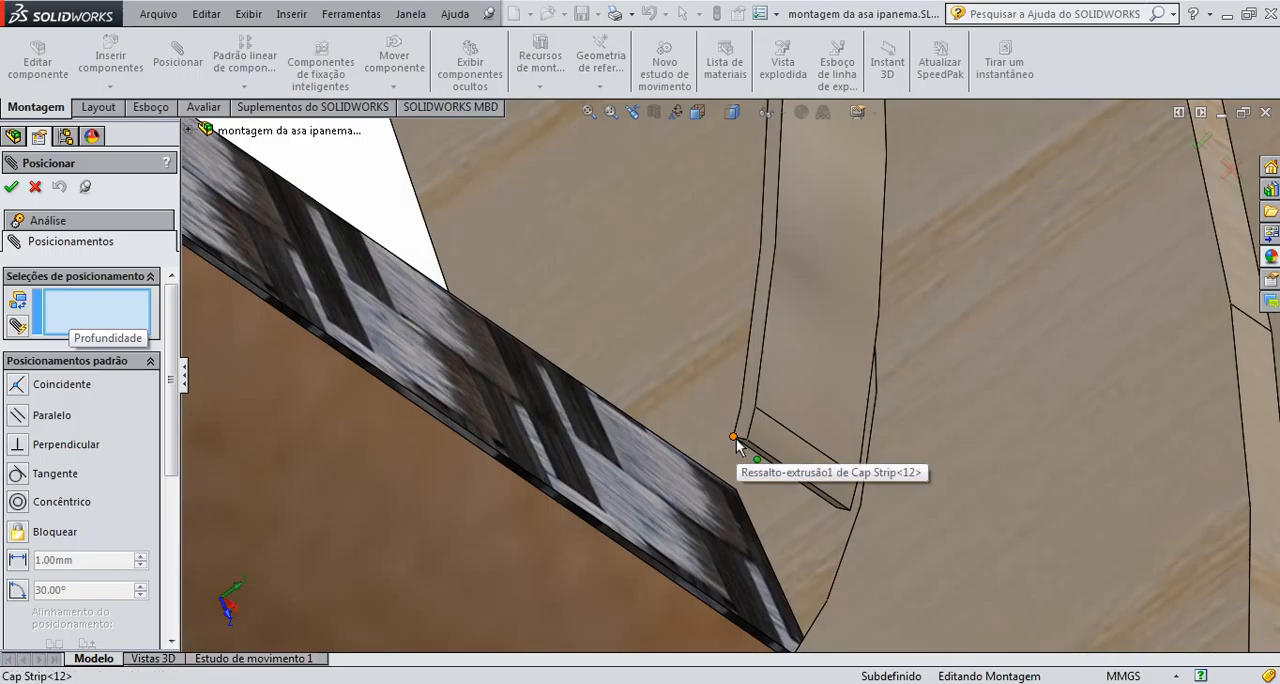
pyautogui.click(733, 438)
pyautogui.scroll(2, 733, 438)
pyautogui.scroll(8, 570, 442)
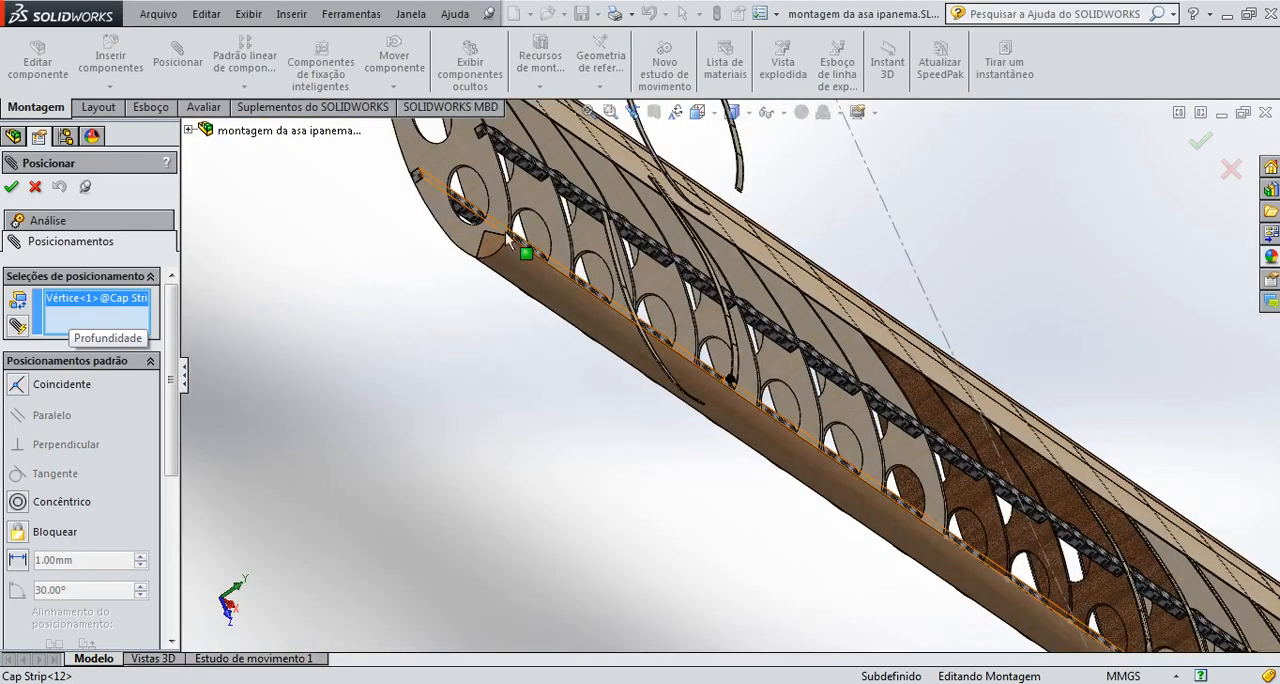
pyautogui.scroll(-2, 518, 262)
pyautogui.scroll(-4, 518, 273)
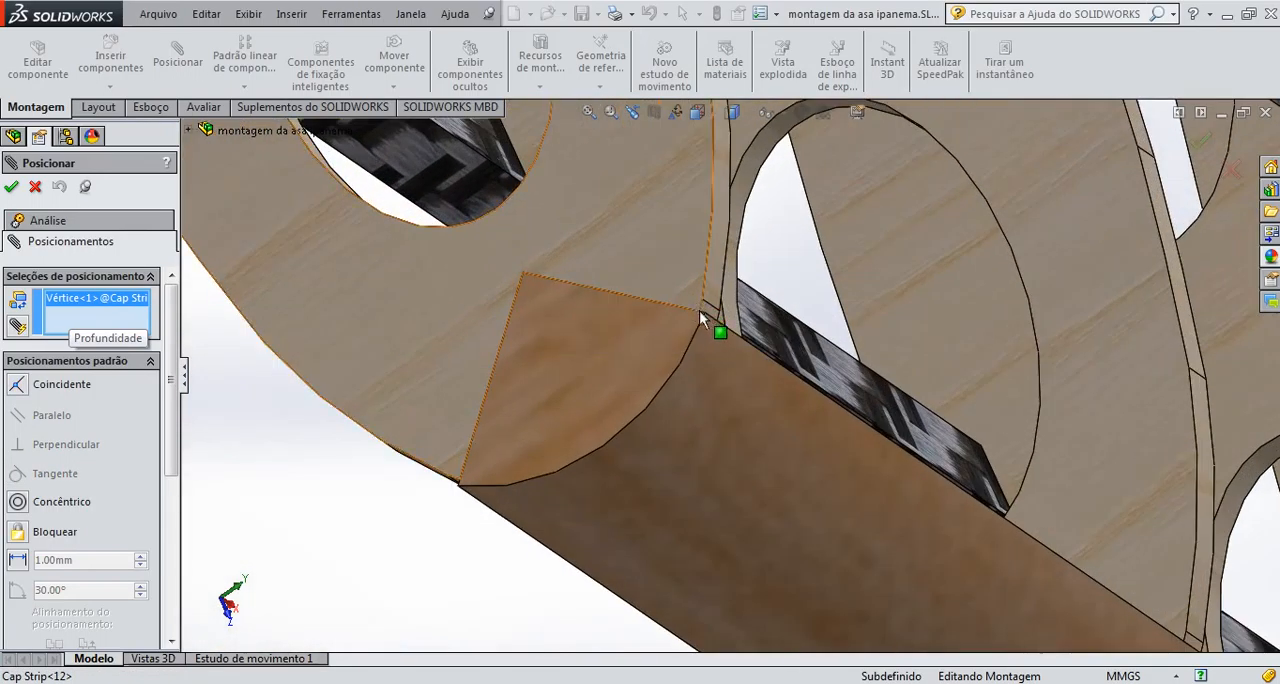
pyautogui.scroll(-2, 716, 320)
pyautogui.scroll(-4, 716, 320)
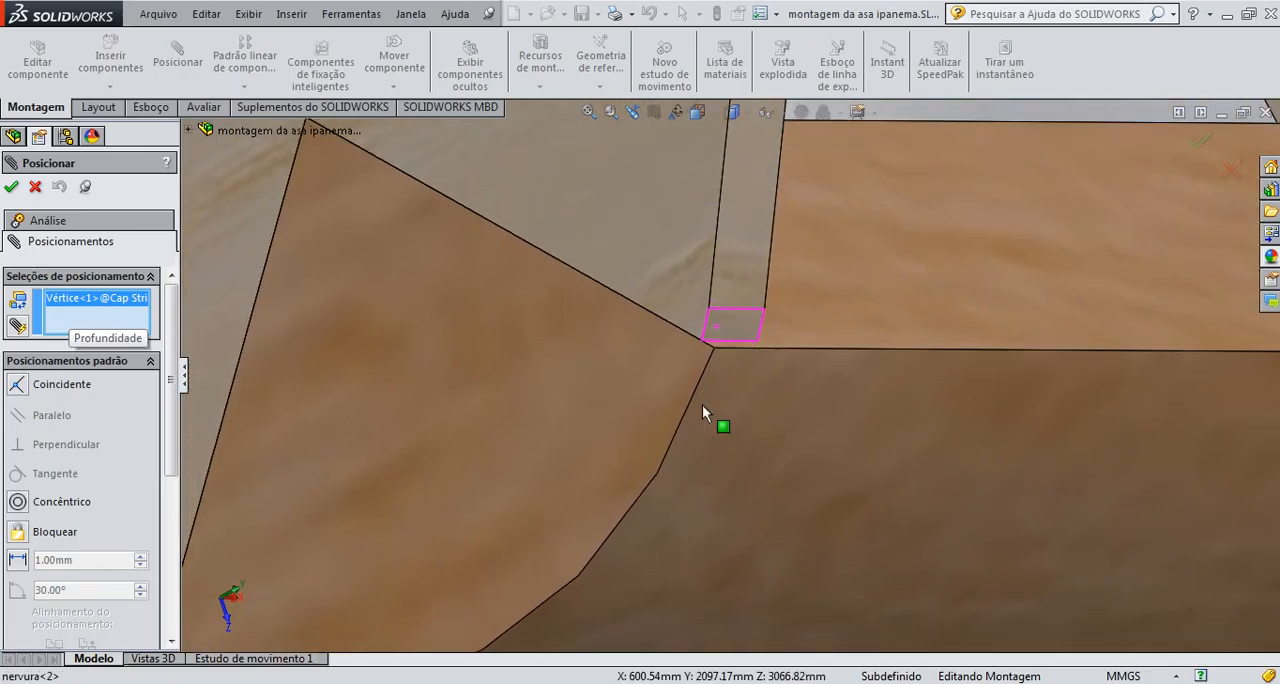
pyautogui.click(702, 341)
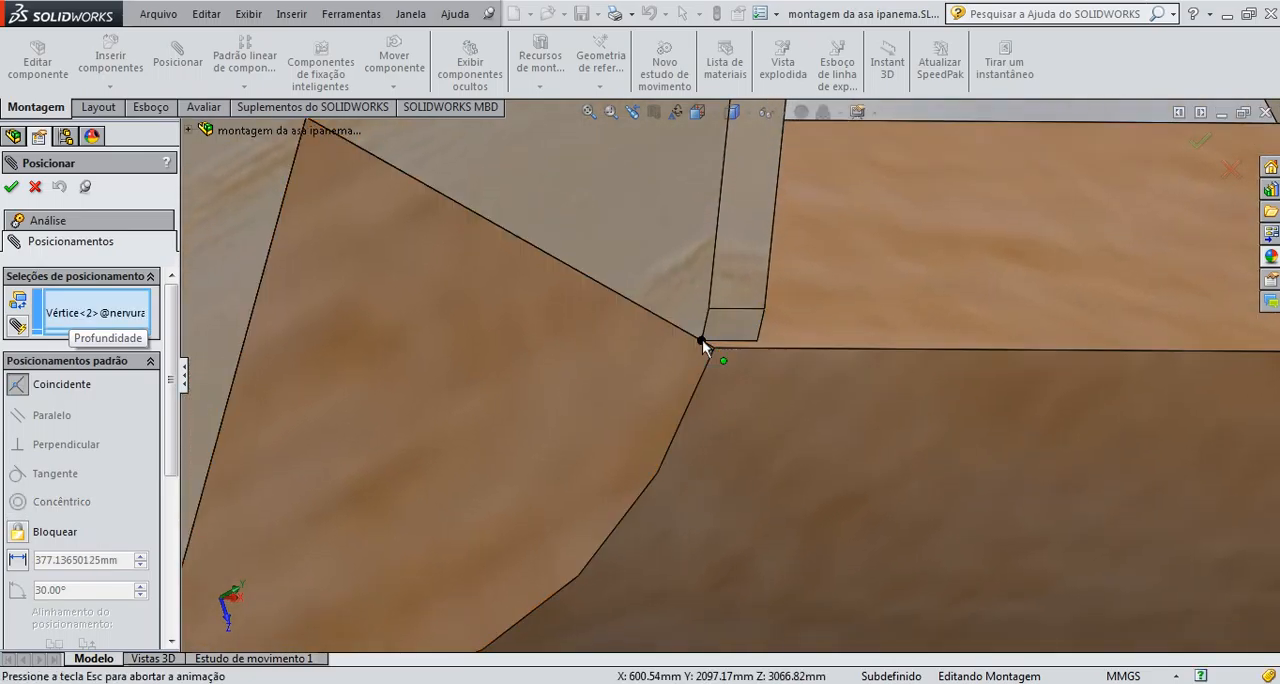
pyautogui.click(823, 316)
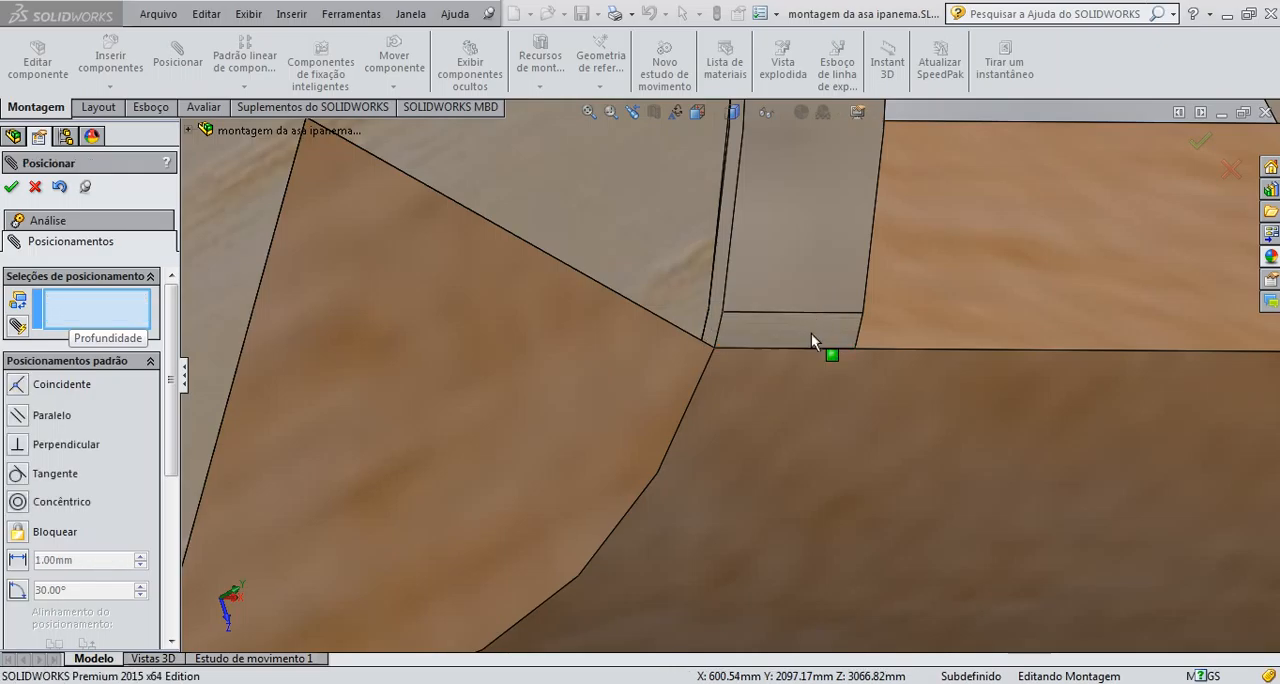
# Lock Cap Strip<12> to the tip rib nervura<2> and close the mate command
pyautogui.scroll(6, 792, 343)
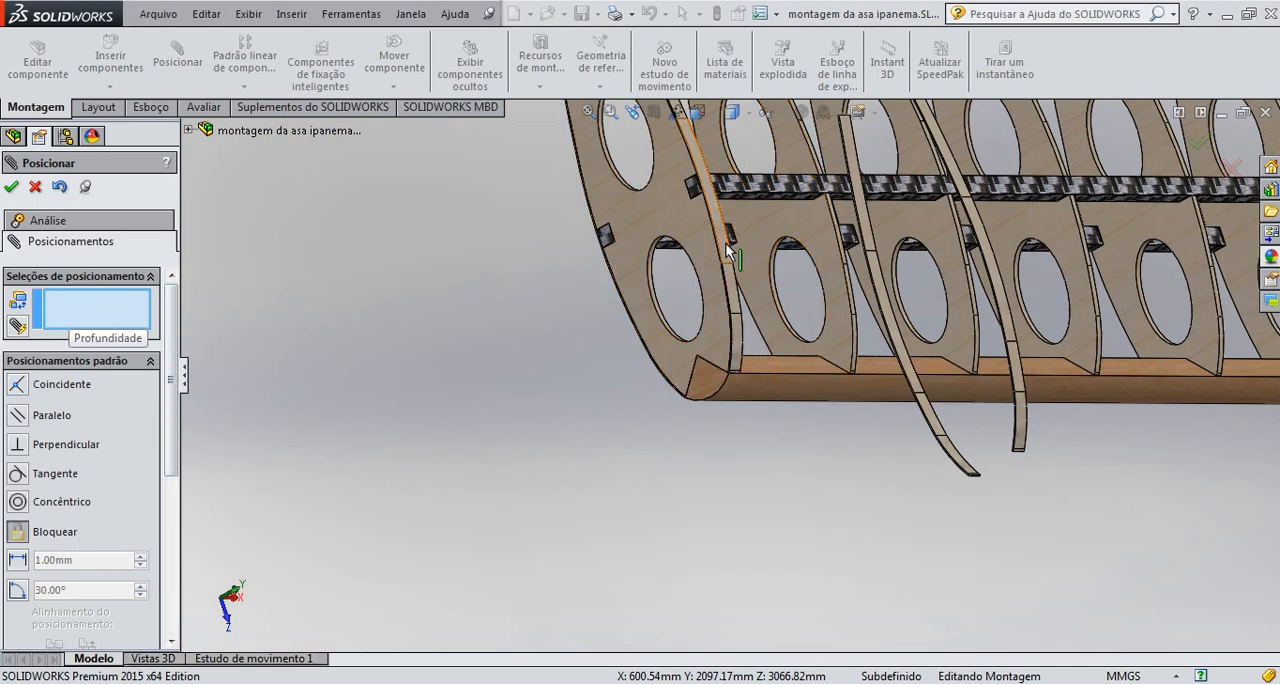
pyautogui.click(739, 337)
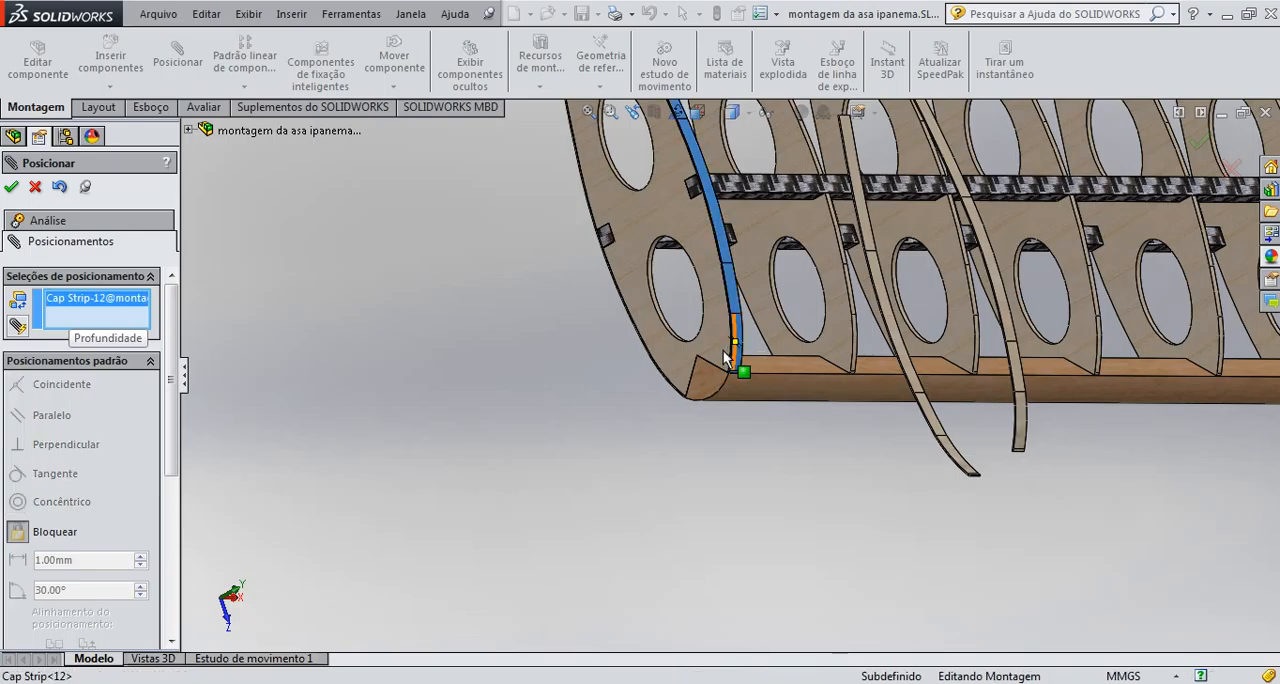
pyautogui.click(717, 345)
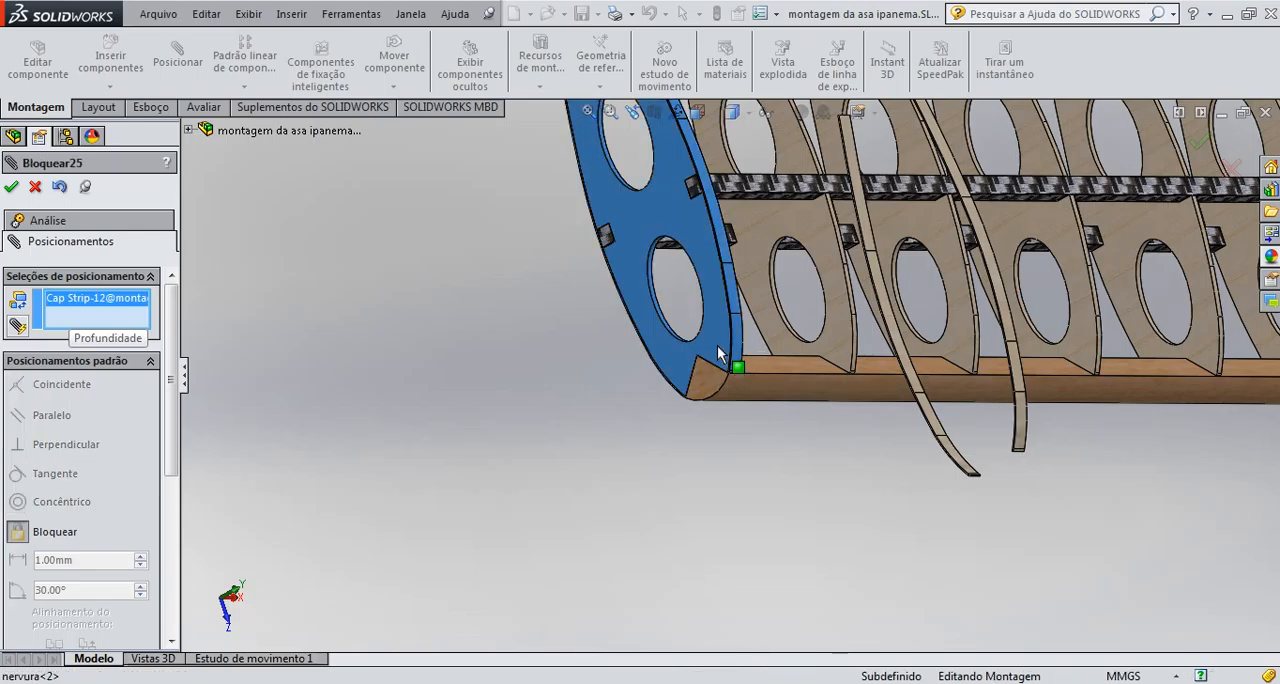
pyautogui.click(10, 185)
pyautogui.scroll(3, 867, 371)
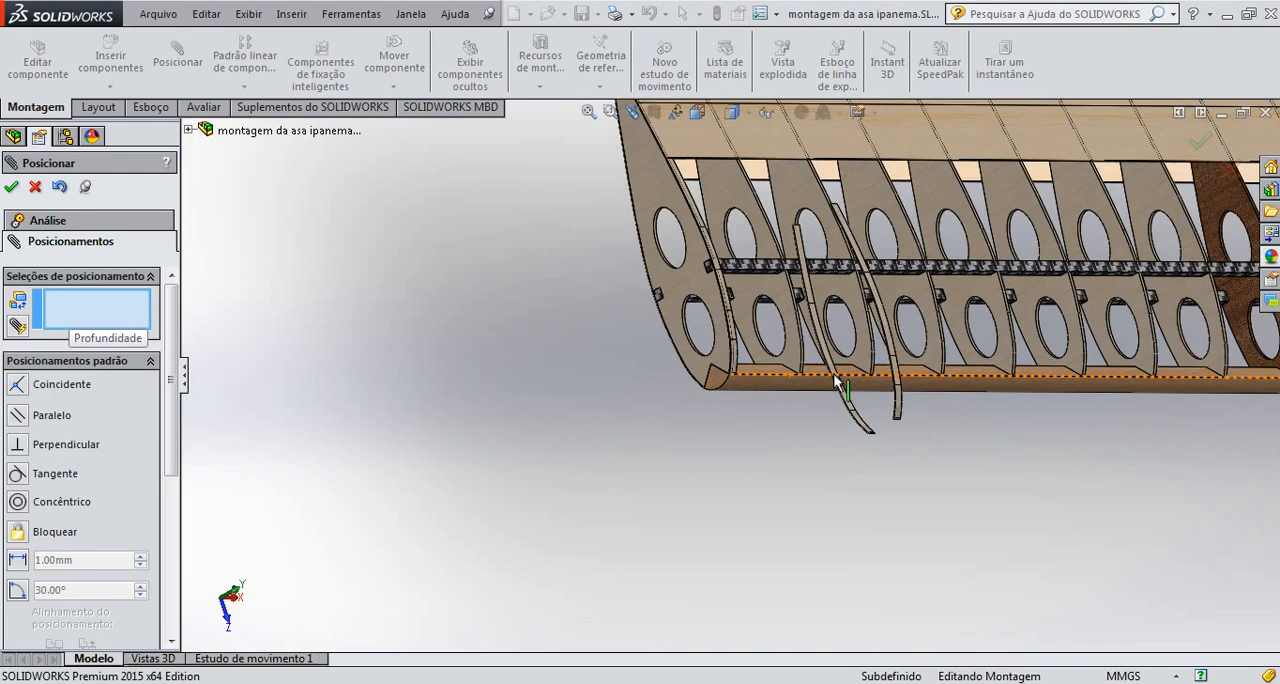
pyautogui.scroll(-3, 847, 360)
pyautogui.scroll(-3, 847, 359)
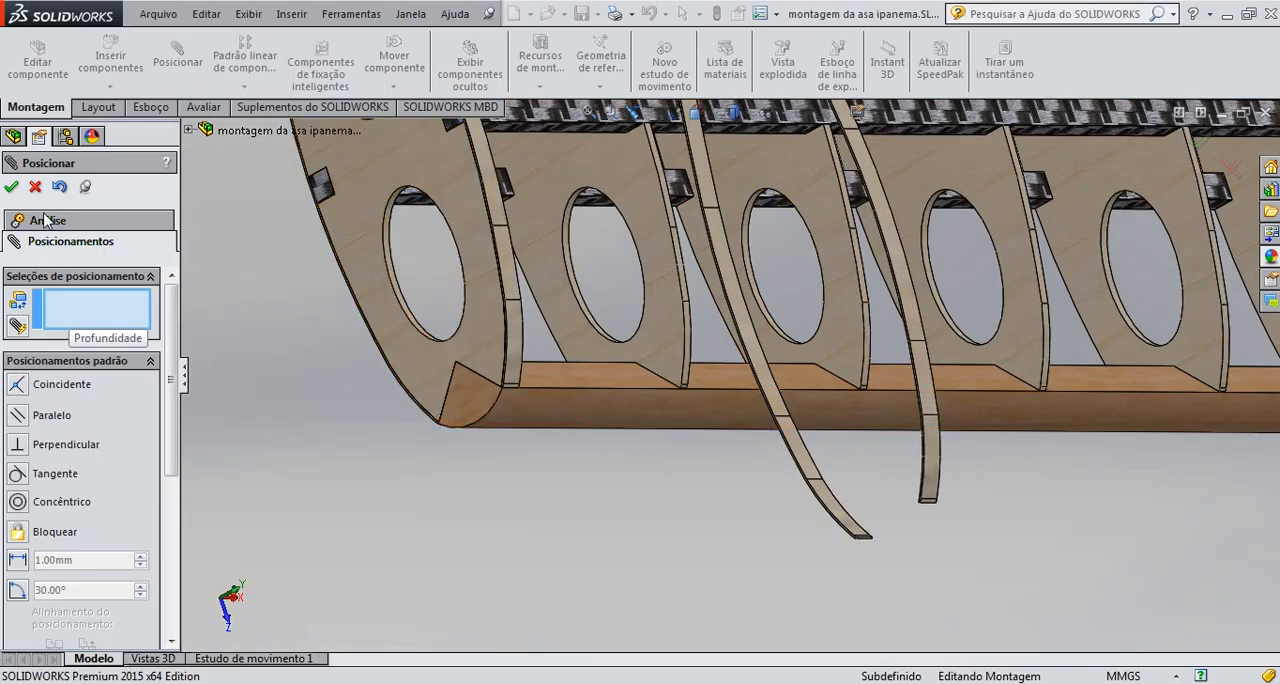
pyautogui.click(35, 186)
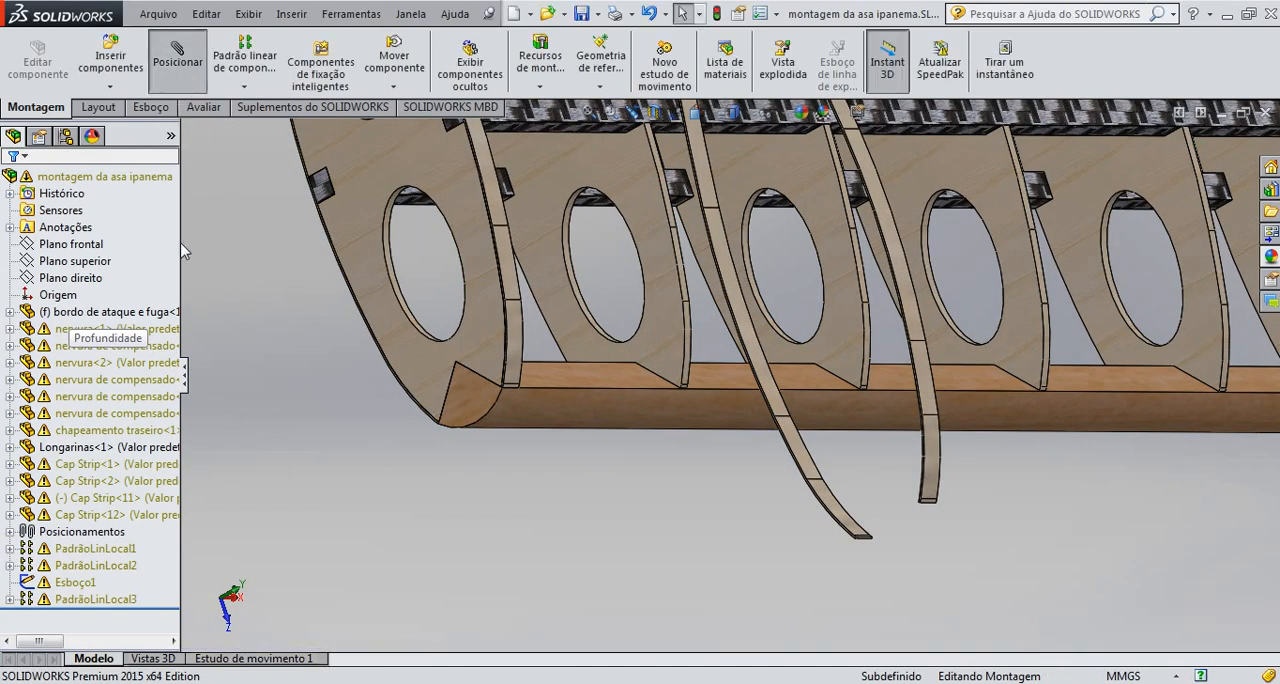
# Mate the end edge midpoint of Cap Strip<11> coincident with the leading-edge end midpoint of the second rib, nervura<12>
pyautogui.scroll(-2, 910, 510)
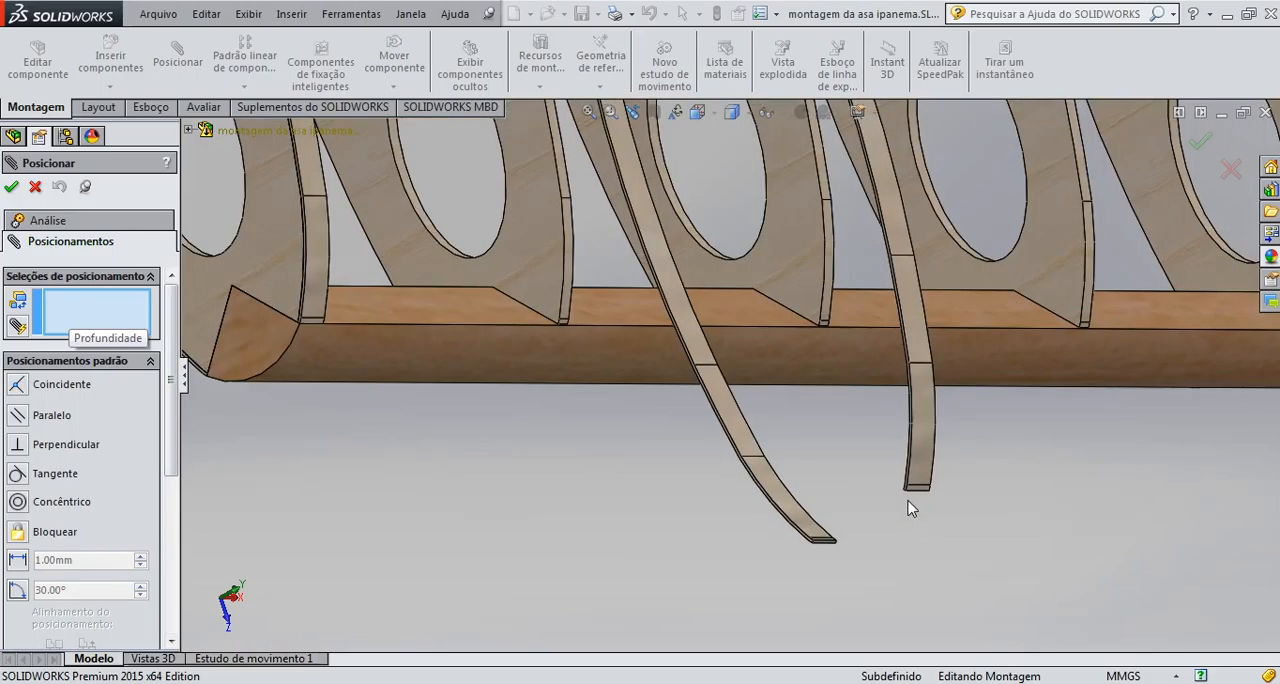
pyautogui.scroll(-3, 910, 508)
pyautogui.scroll(1, 855, 485)
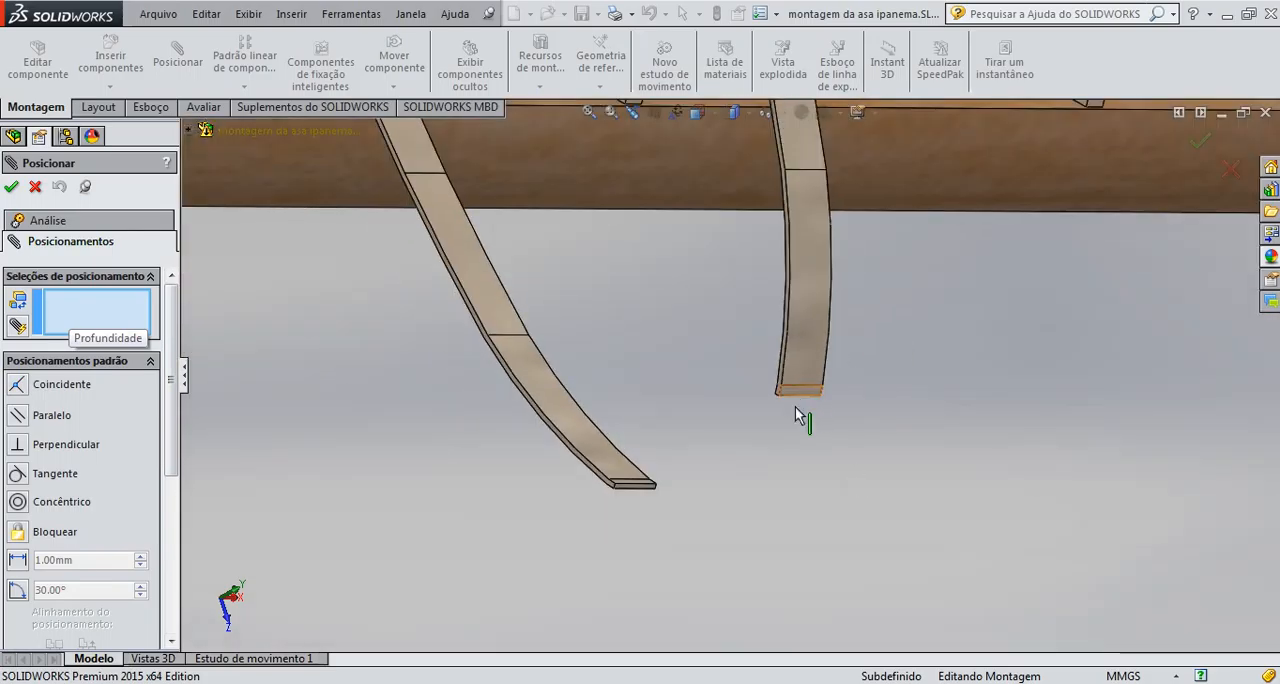
pyautogui.moveTo(803, 413); pyautogui.dragTo(888, 298, button='middle')
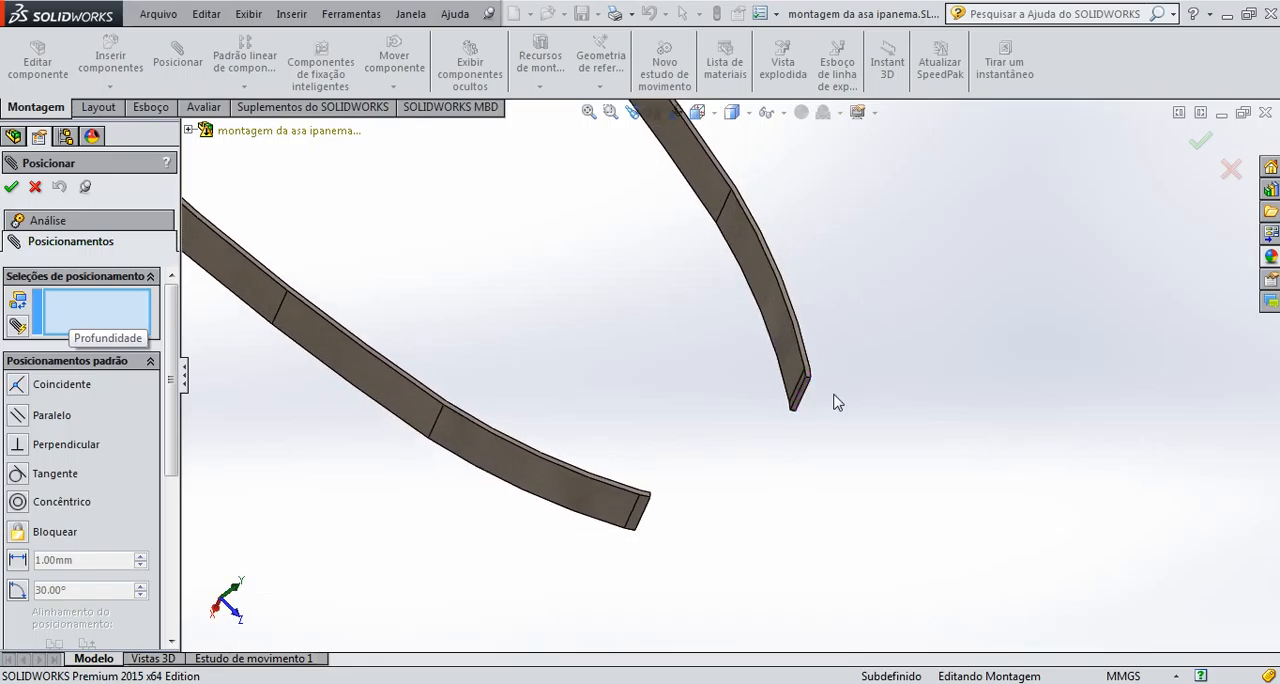
pyautogui.scroll(-4, 758, 404)
pyautogui.moveTo(758, 404); pyautogui.dragTo(731, 390, button='middle')
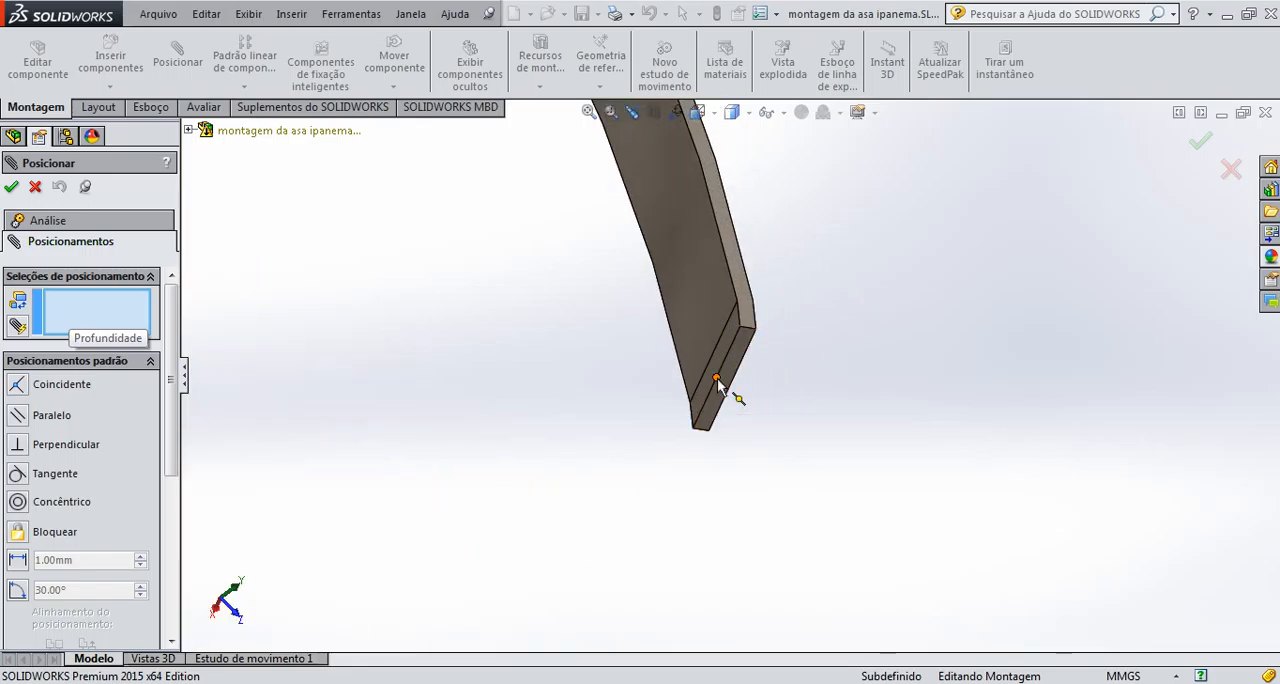
pyautogui.click(731, 394)
pyautogui.scroll(3, 659, 409)
pyautogui.moveTo(655, 436); pyautogui.dragTo(575, 425, button='middle')
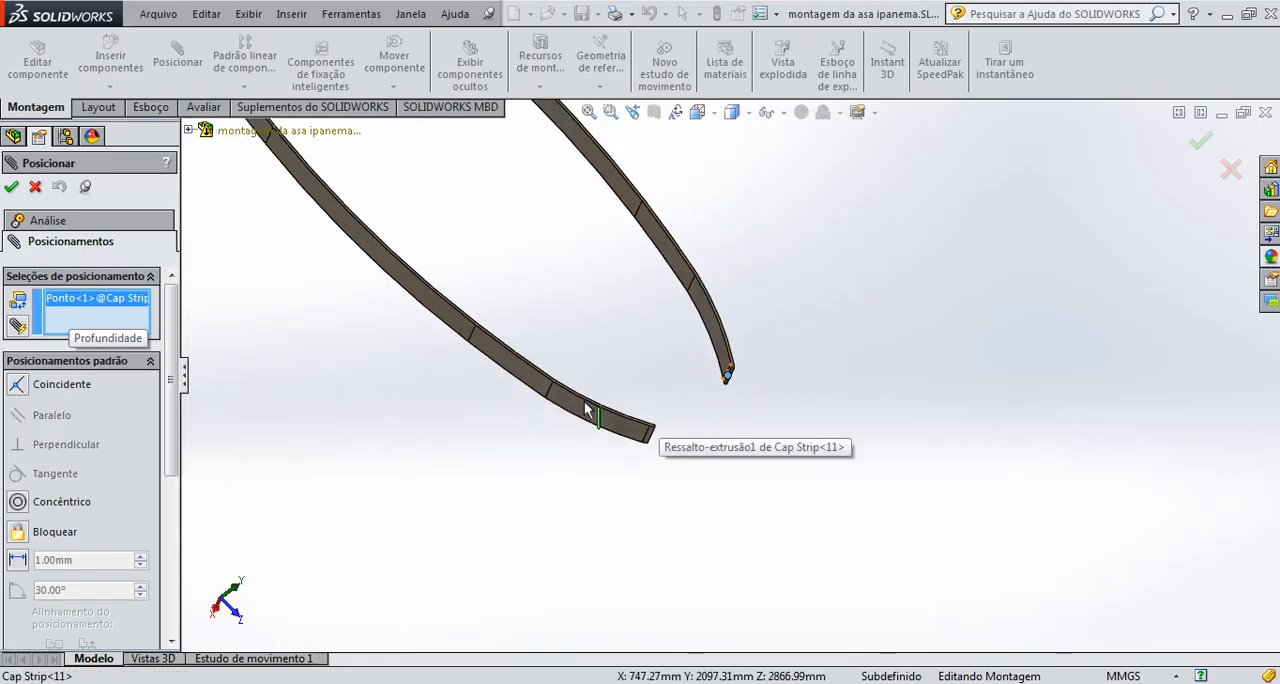
pyautogui.moveTo(600, 366); pyautogui.dragTo(644, 401, button='middle')
pyautogui.scroll(-10, 644, 401)
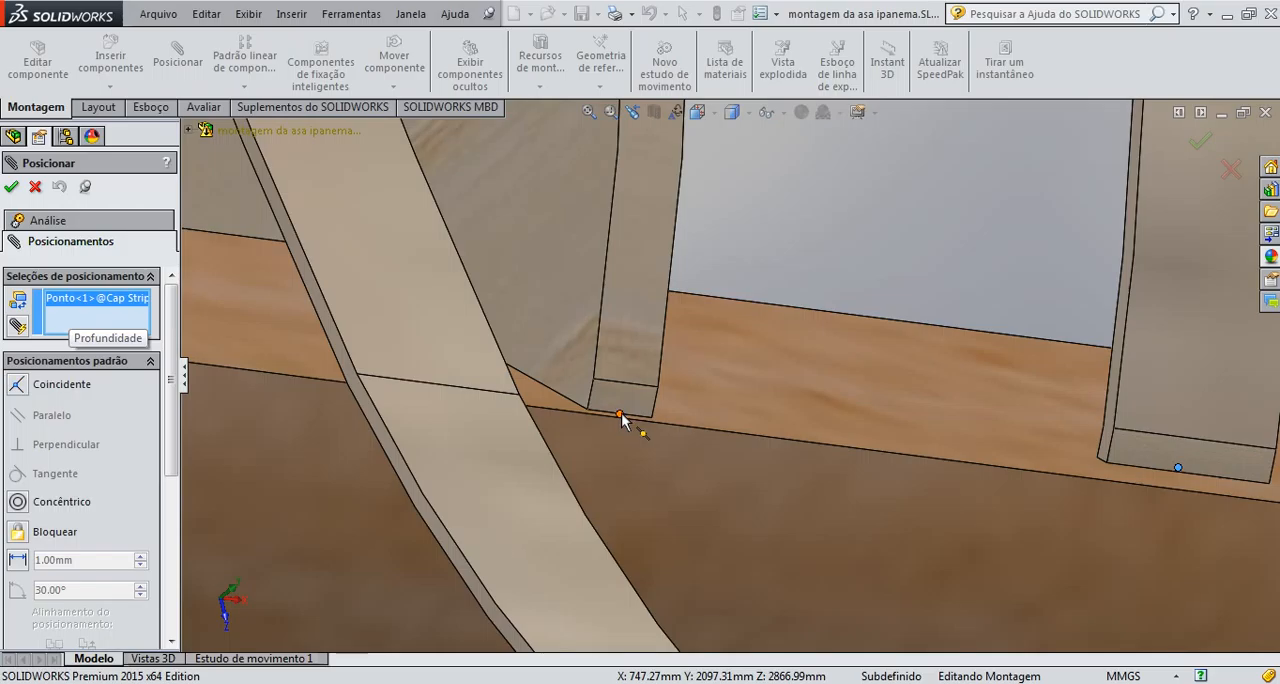
pyautogui.click(620, 414)
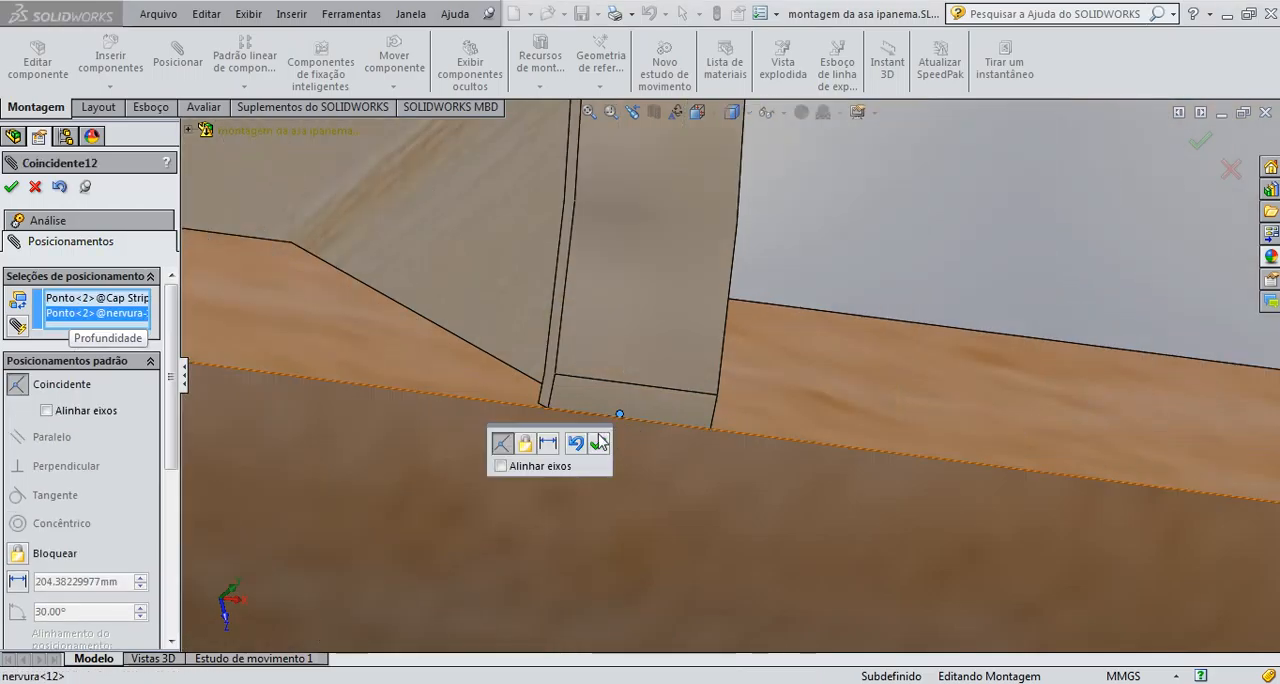
pyautogui.click(598, 444)
# Accept the coincident mate between Cap Strip<11> and nervura<12> and close the mate command
pyautogui.scroll(10, 621, 410)
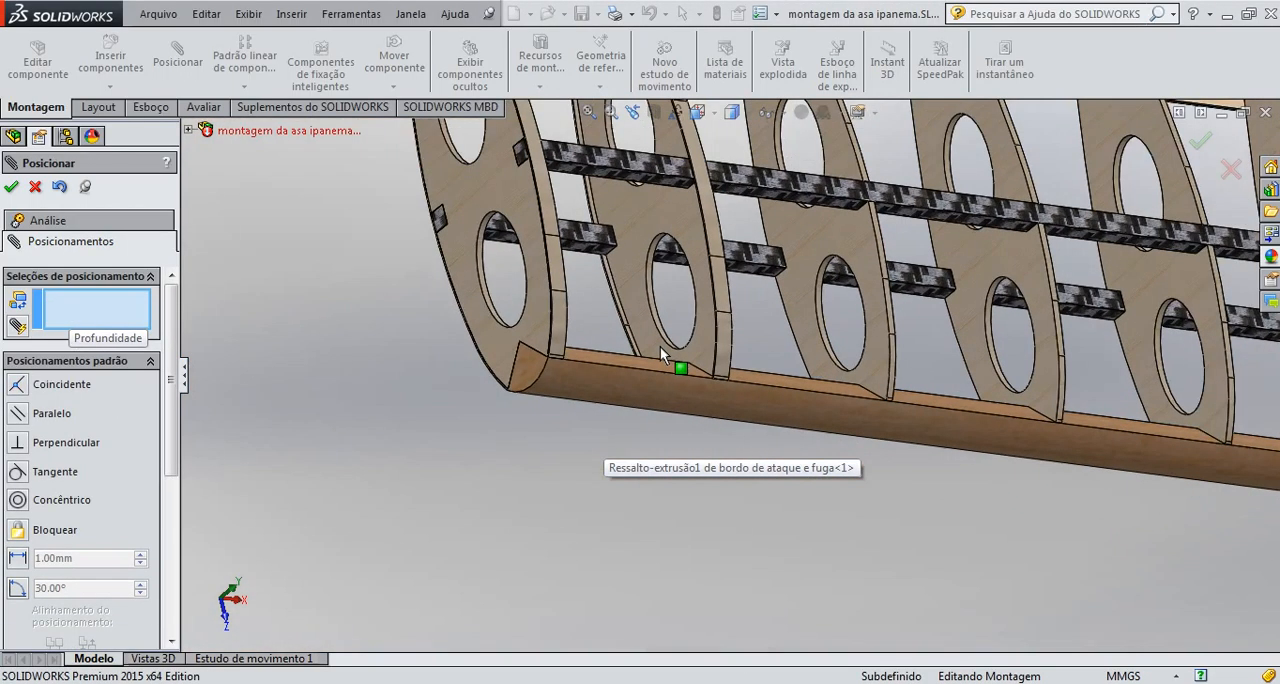
pyautogui.scroll(3, 660, 346)
pyautogui.moveTo(848, 304); pyautogui.dragTo(838, 318, button='middle')
pyautogui.scroll(2, 900, 330)
pyautogui.scroll(-2, 1056, 346)
pyautogui.scroll(2, 1062, 344)
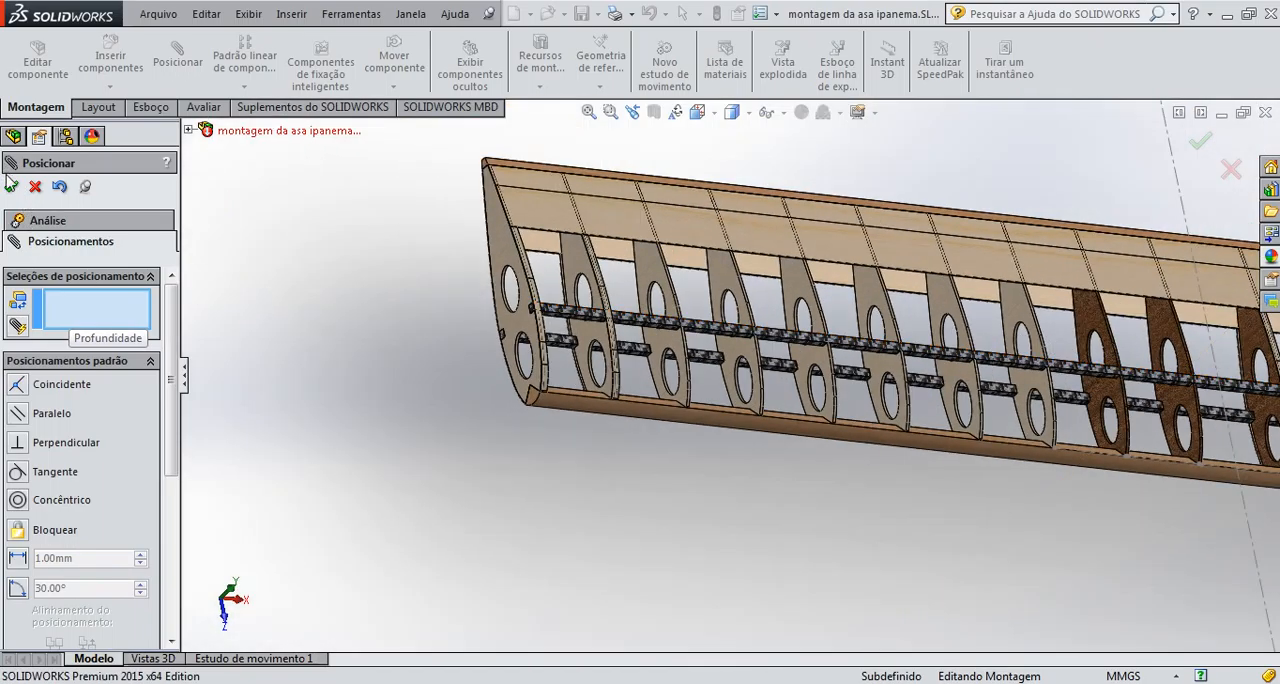
pyautogui.press('Escape')
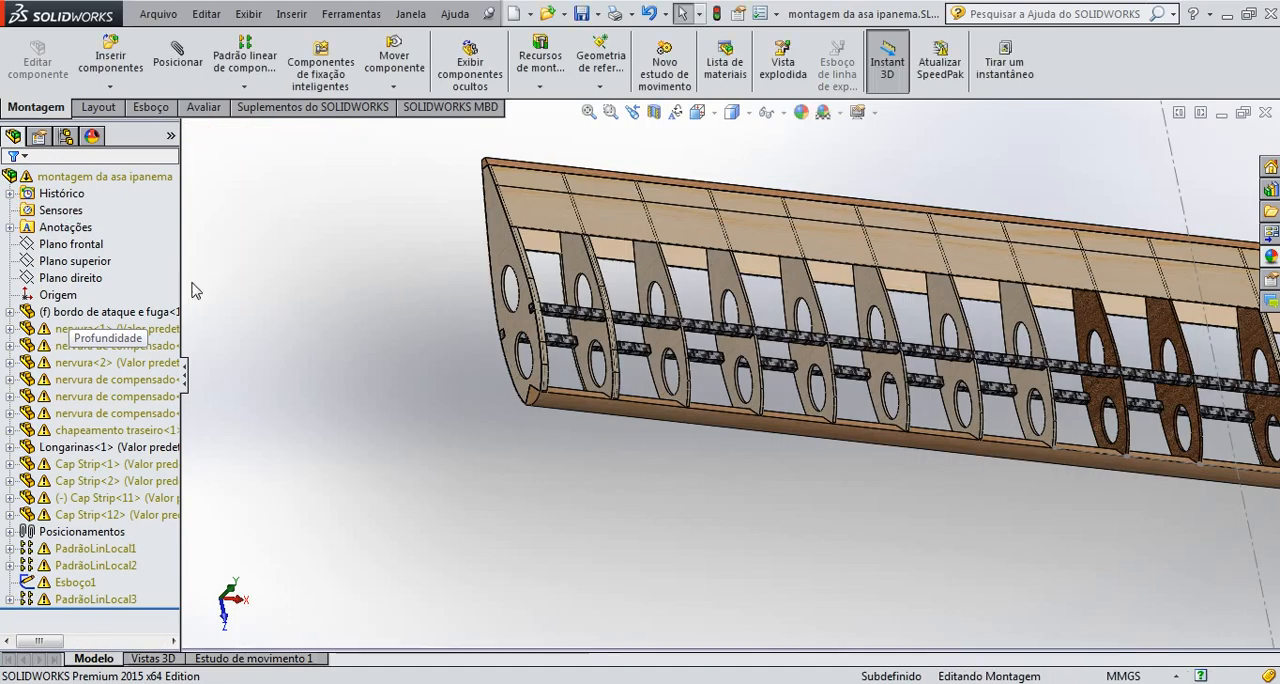
# Start a linear component pattern with Cap Strip<11> on the second rib as the component to repeat
pyautogui.click(245, 62)
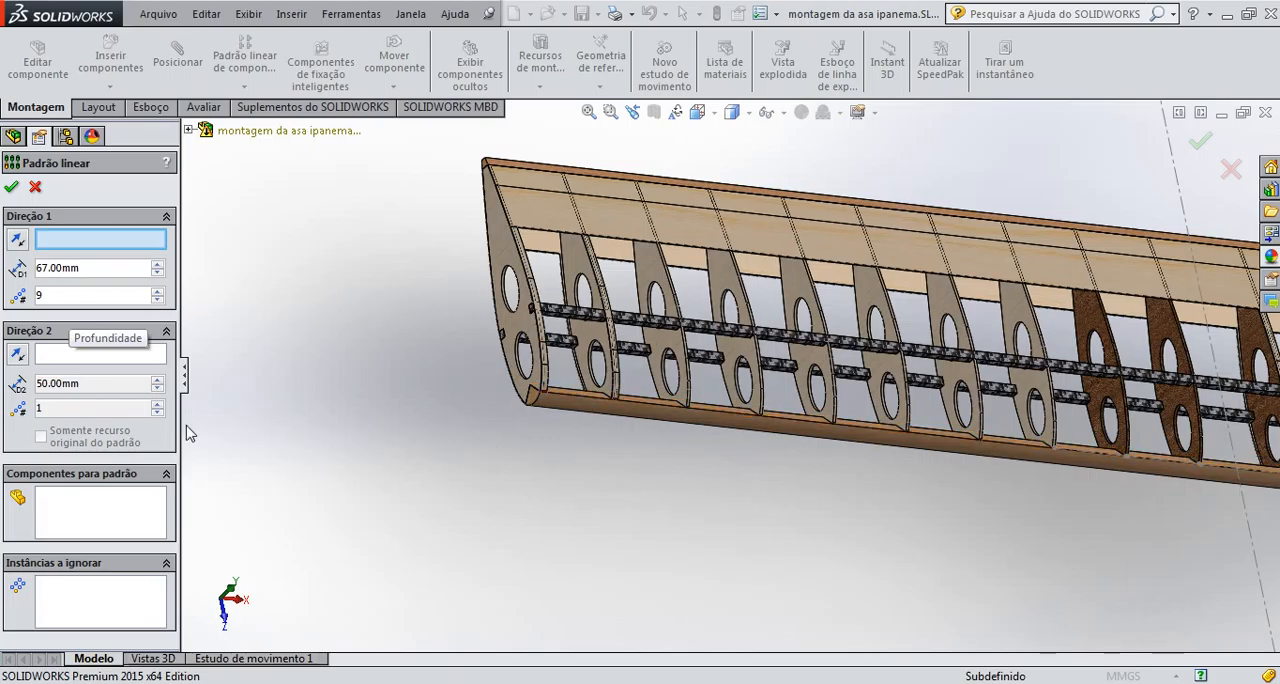
pyautogui.click(113, 517)
pyautogui.scroll(-6, 620, 370)
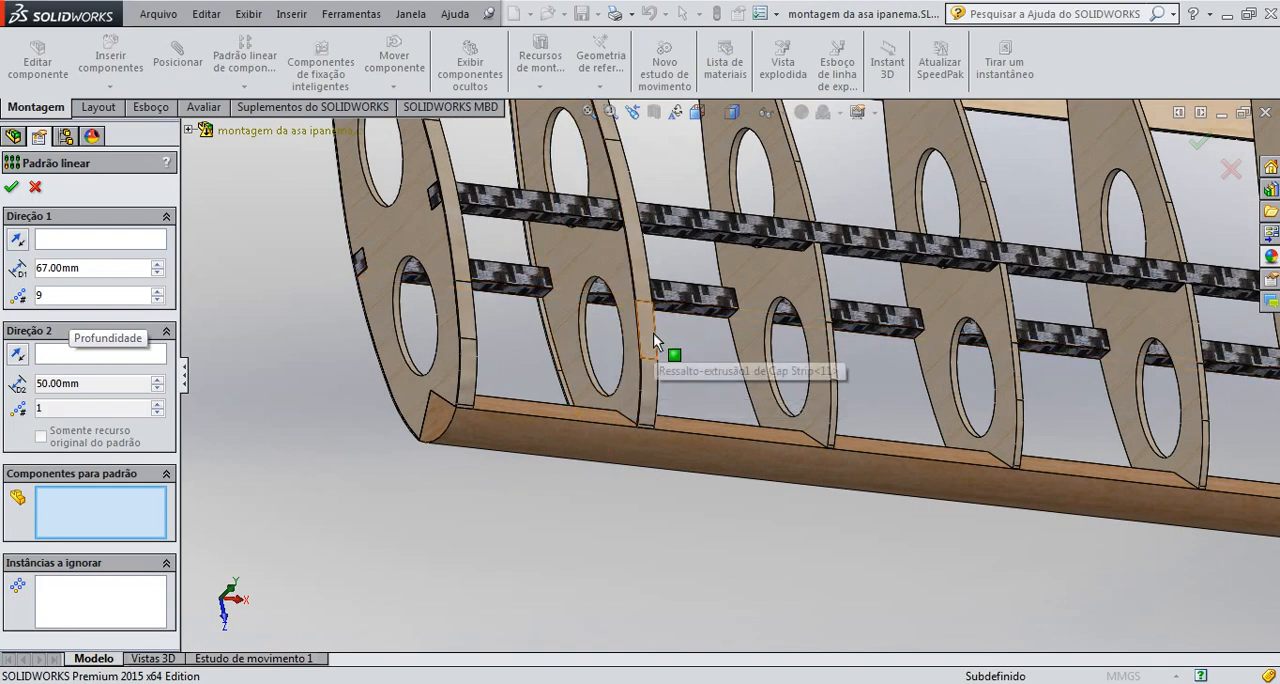
pyautogui.click(653, 333)
pyautogui.scroll(4, 698, 376)
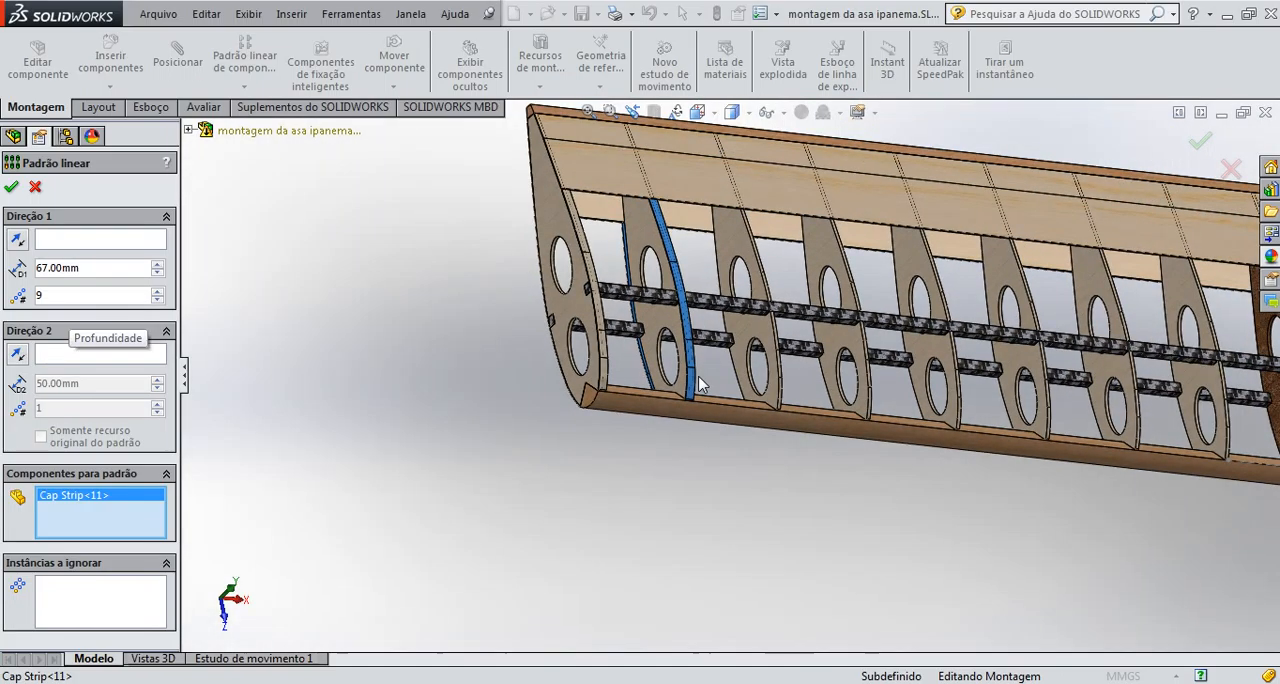
# Pattern Cap Strip<11> along the spar edge, direction reversed towards the other ribs, with 67 mm spacing and 9 instances, and dismiss the rebuild warnings
pyautogui.click(128, 242)
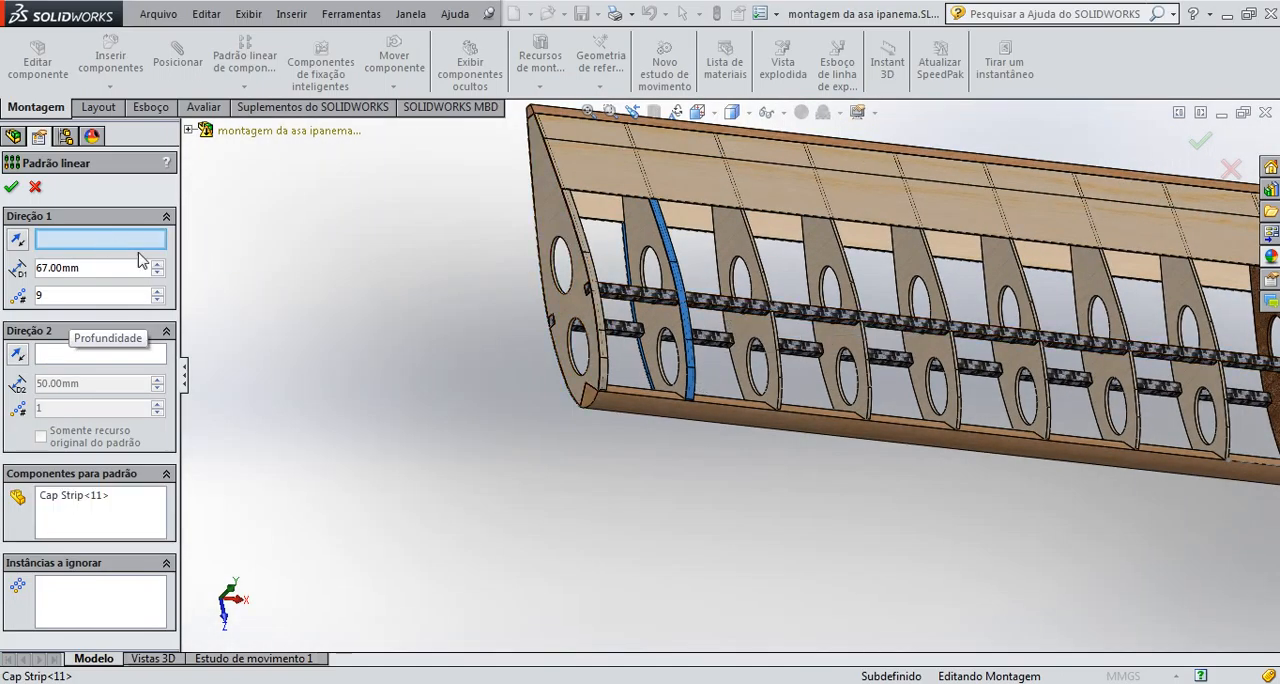
pyautogui.click(706, 304)
pyautogui.scroll(4, 706, 304)
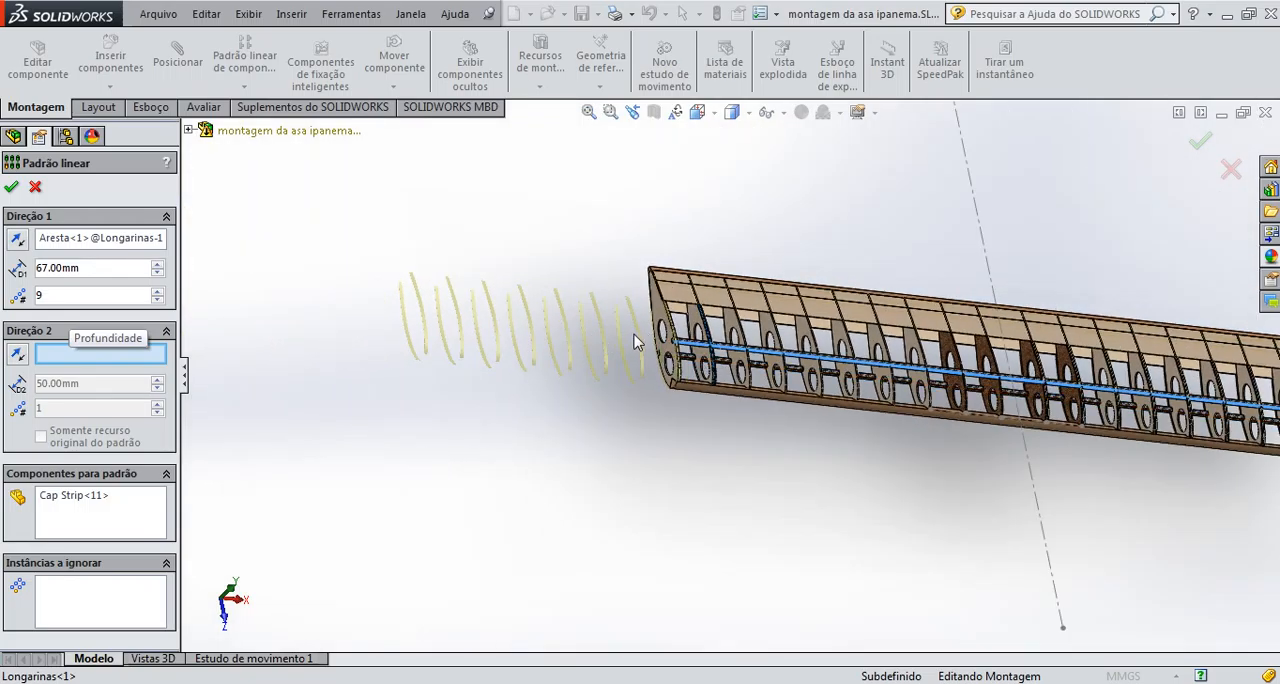
pyautogui.scroll(2, 636, 342)
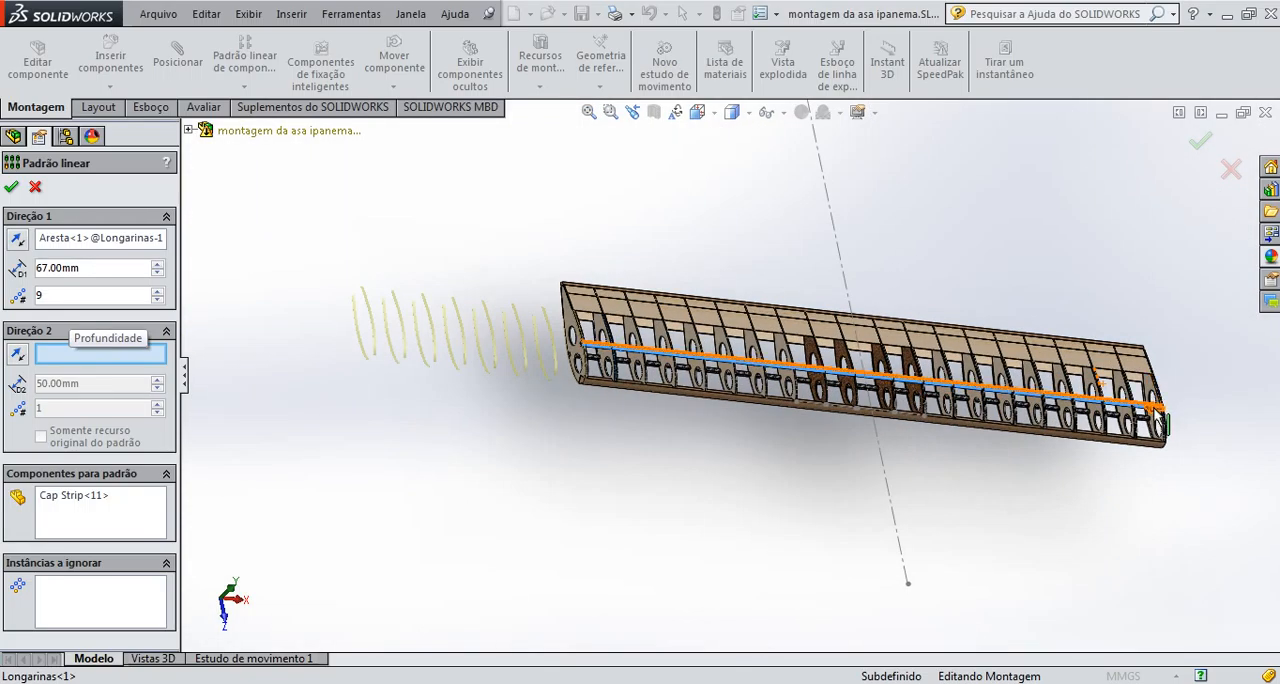
pyautogui.scroll(-2, 1160, 410)
pyautogui.click(1108, 405)
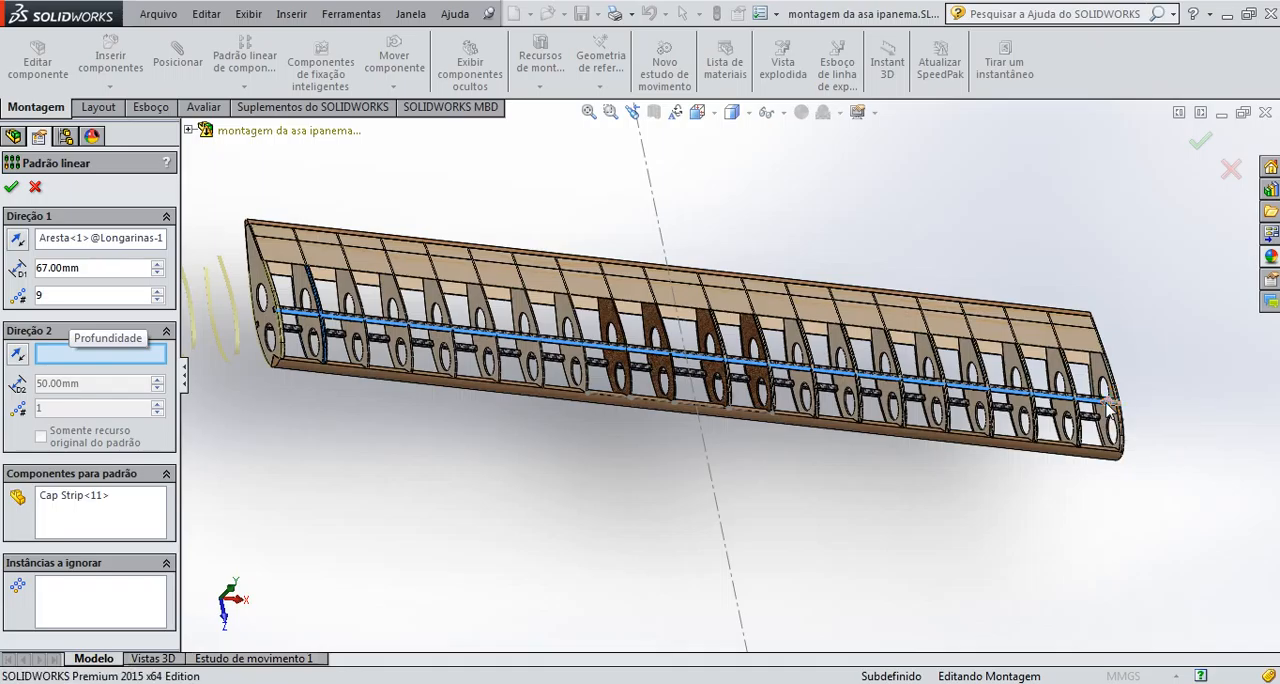
pyautogui.scroll(-5, 681, 404)
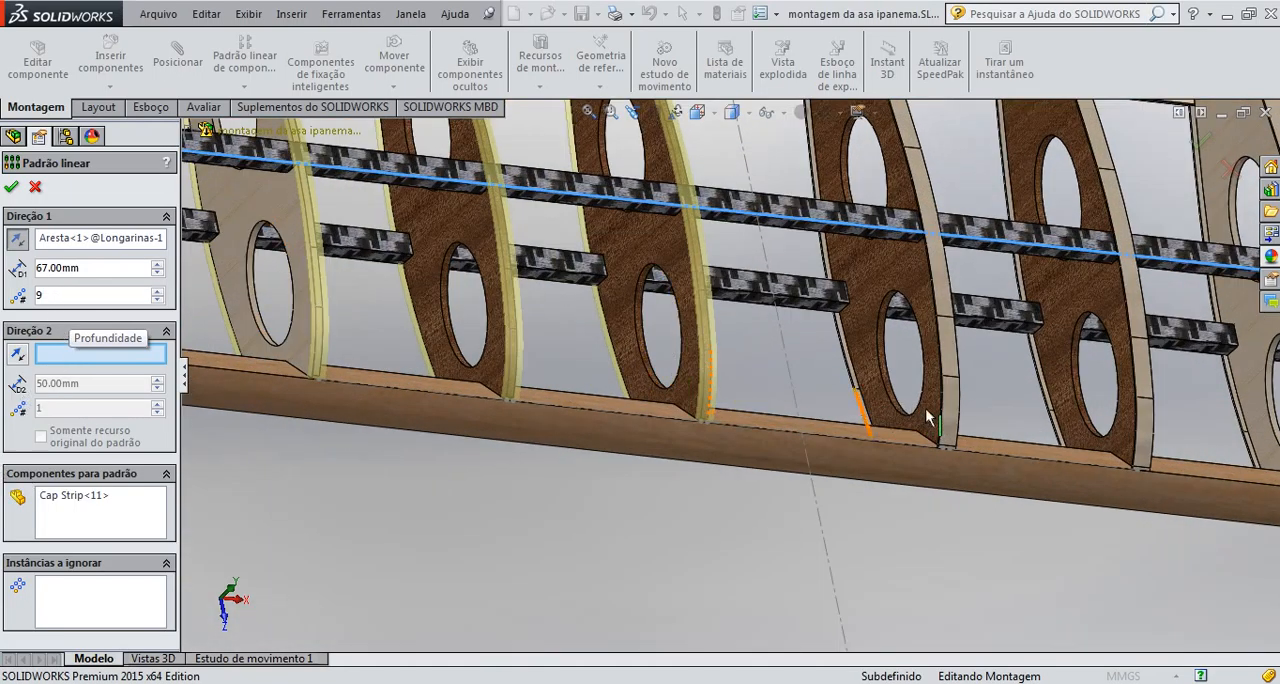
pyautogui.click(12, 188)
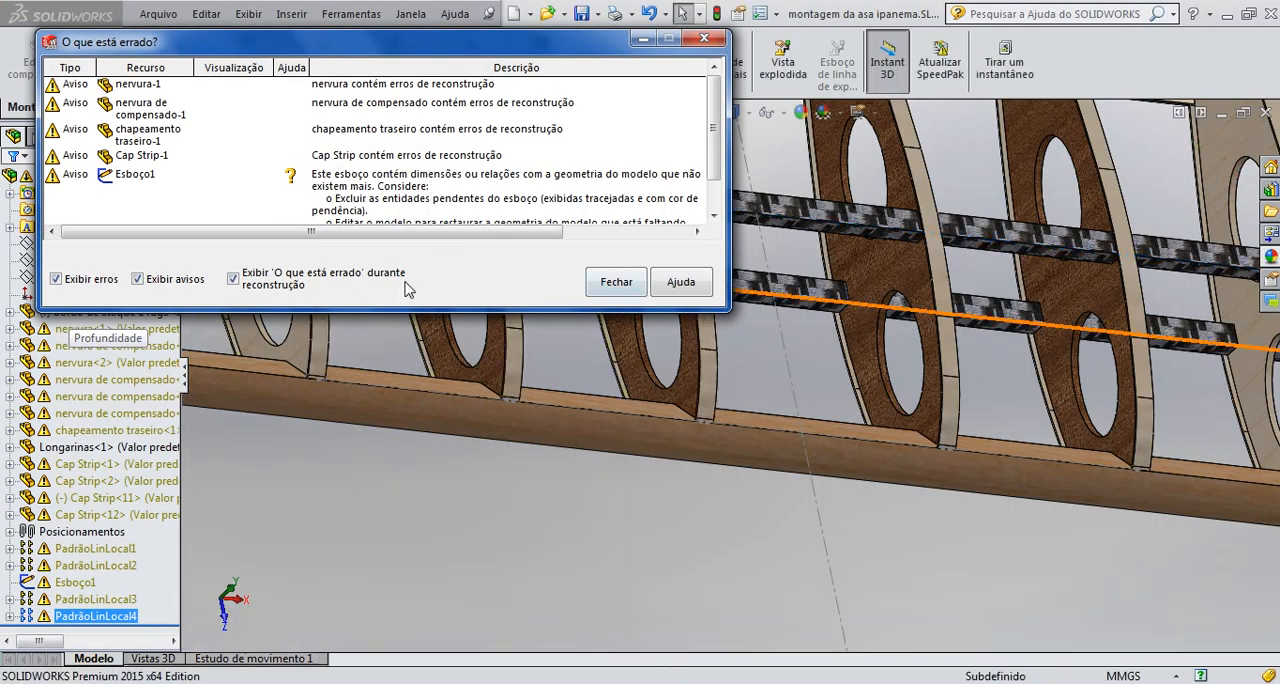
pyautogui.click(616, 282)
# Start a lock mate for multiple components with Cap Strip<20> on the second dark plywood rib as the common component
pyautogui.scroll(6, 770, 462)
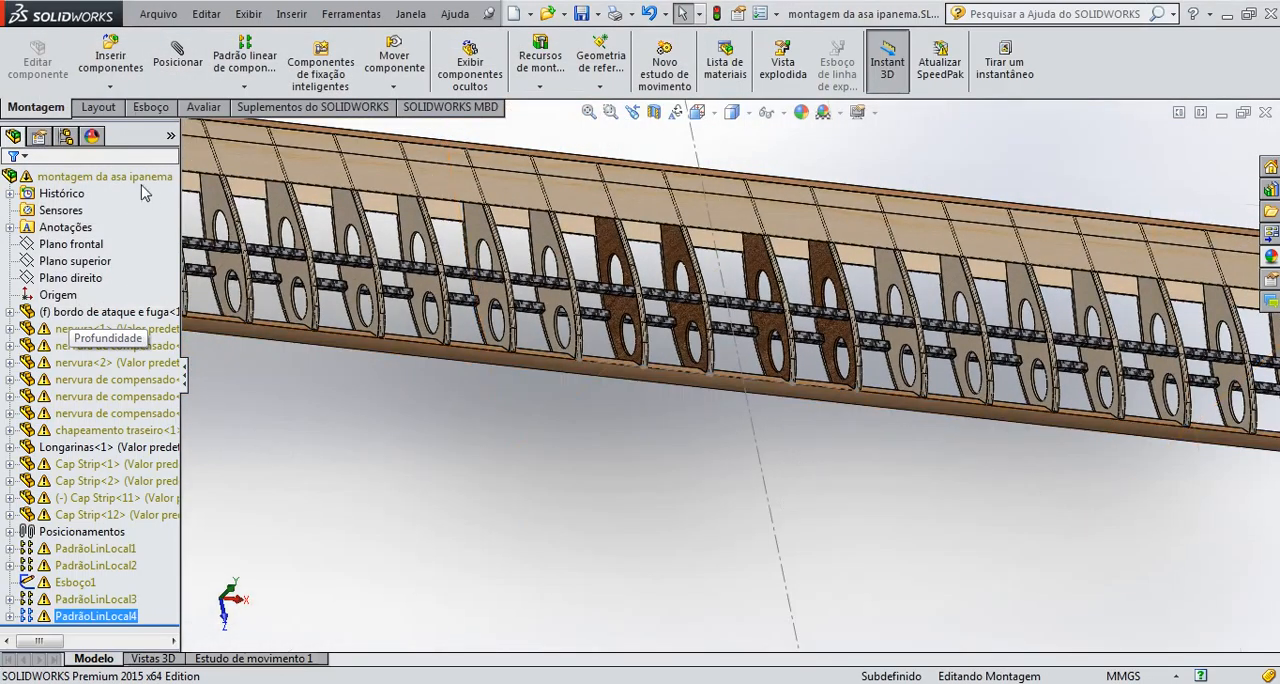
pyautogui.click(177, 55)
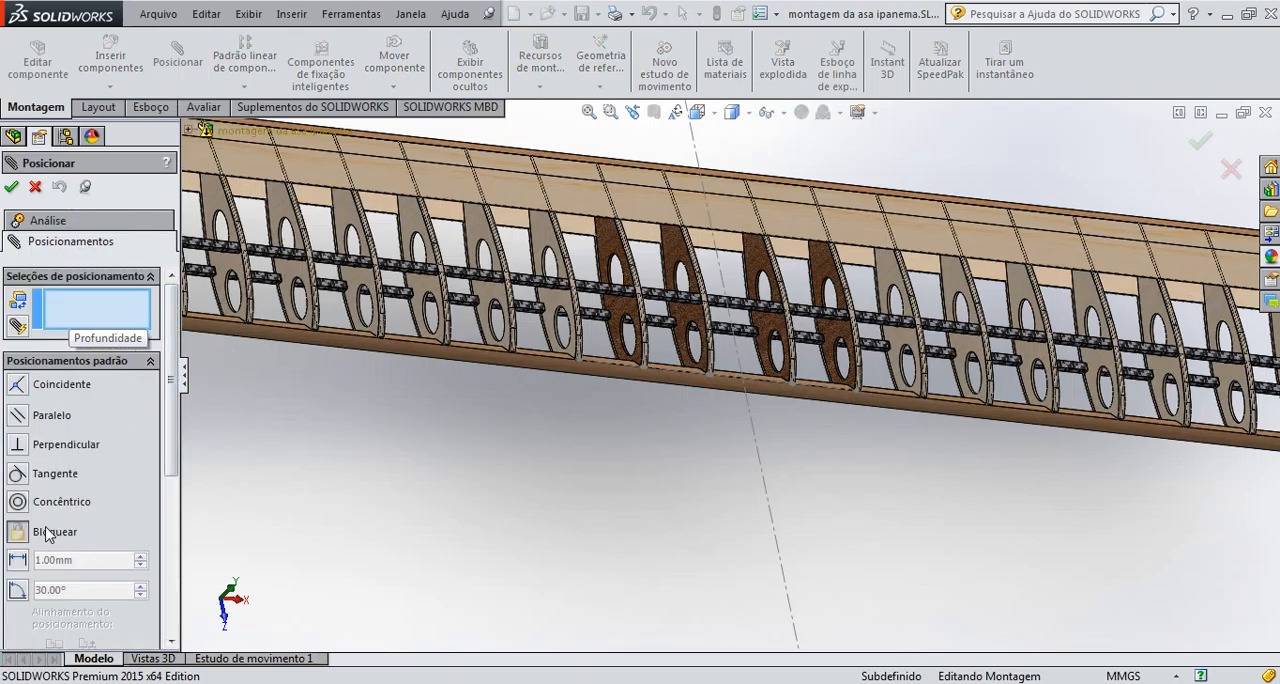
pyautogui.scroll(-1, 19, 338)
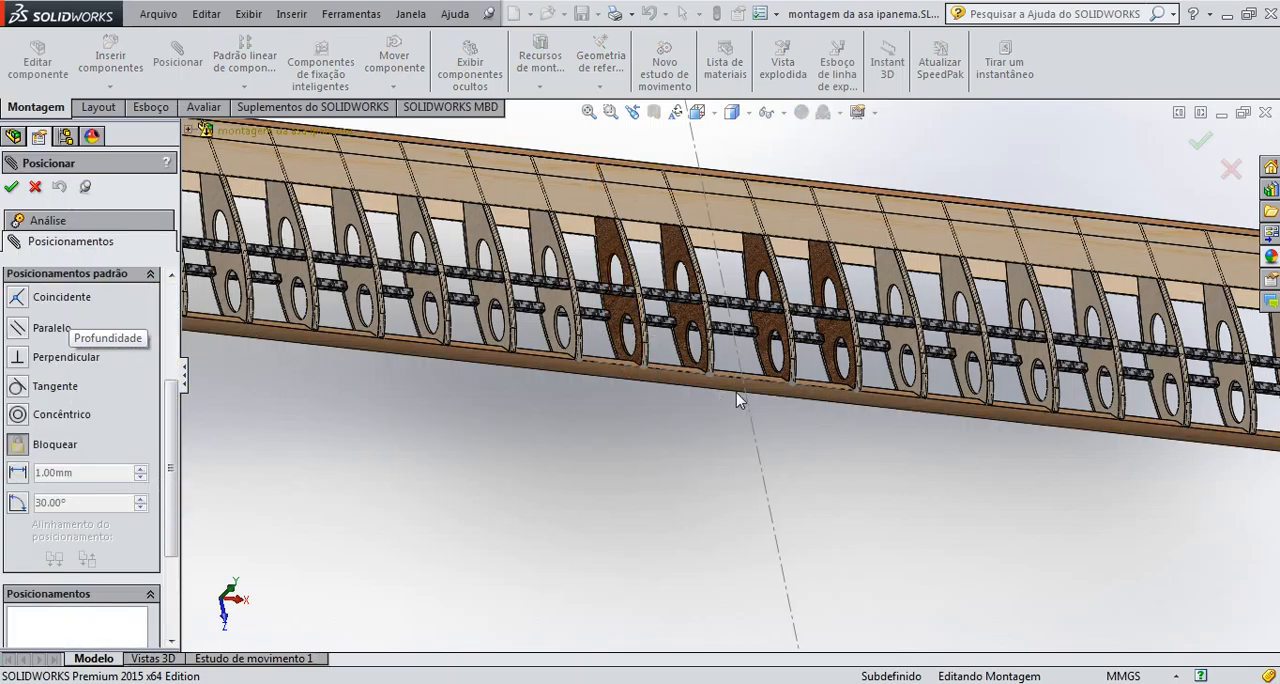
pyautogui.scroll(-2, 737, 399)
pyautogui.scroll(2, 855, 377)
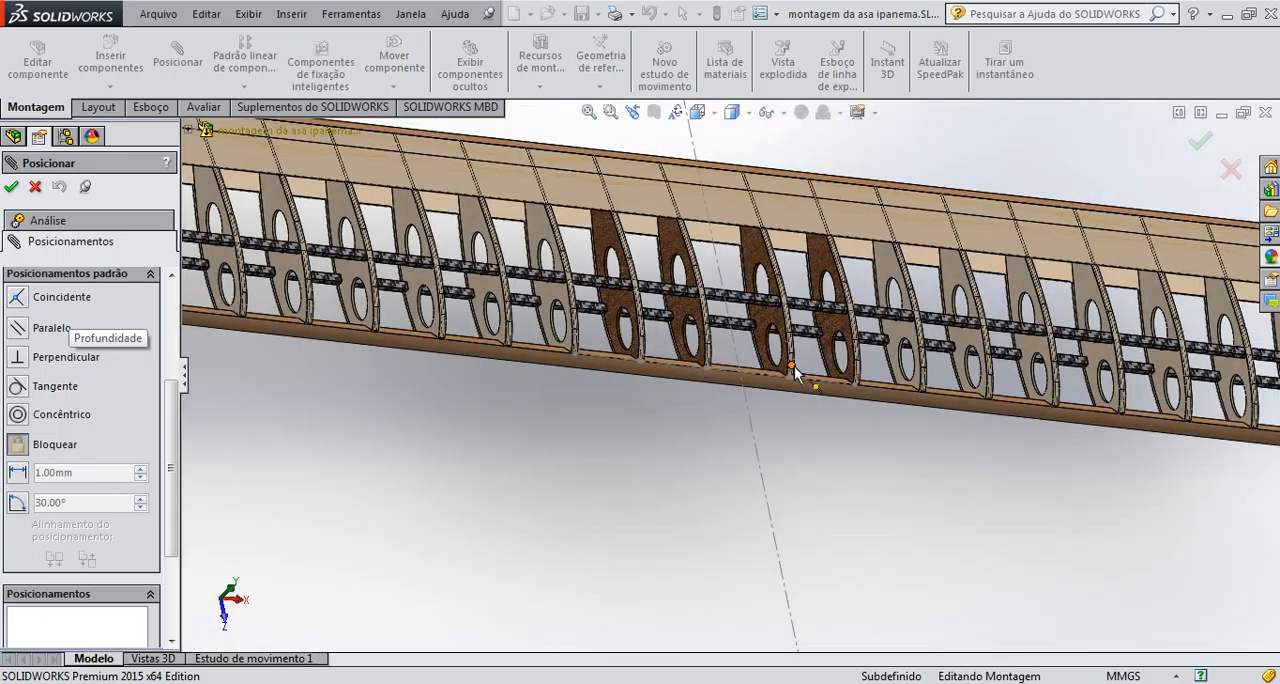
pyautogui.scroll(-2, 793, 369)
pyautogui.scroll(2, 793, 369)
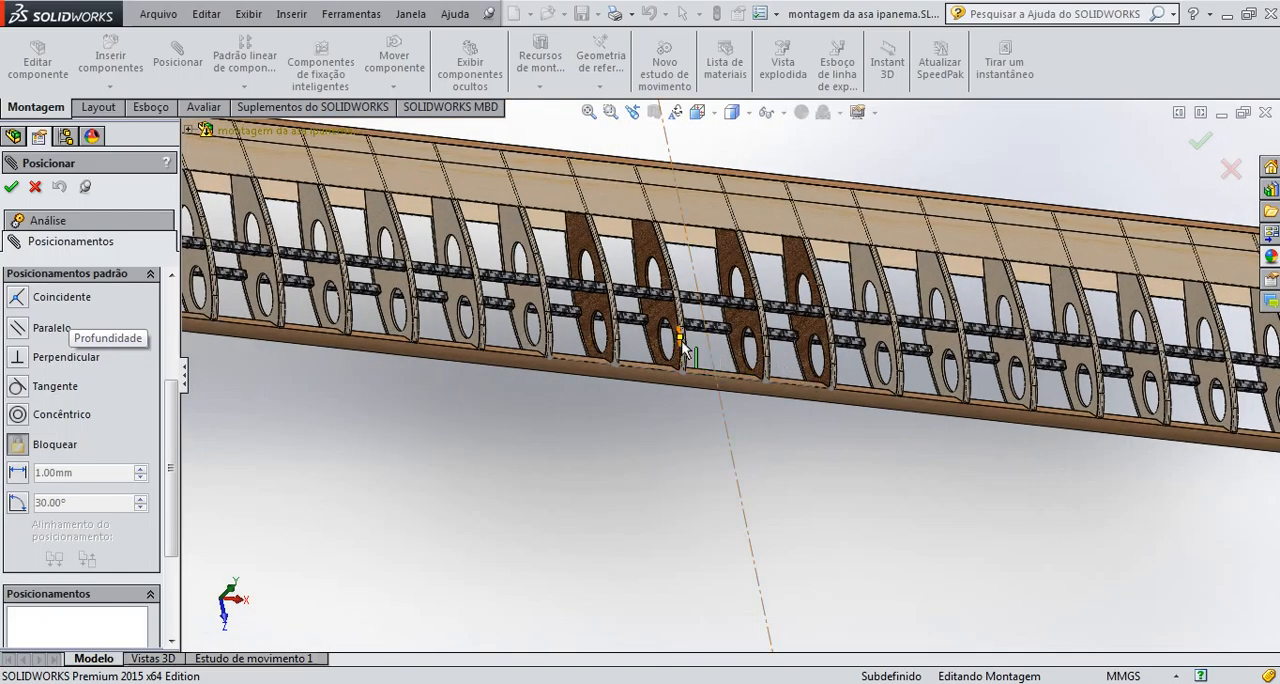
pyautogui.scroll(-3, 682, 342)
pyautogui.click(711, 388)
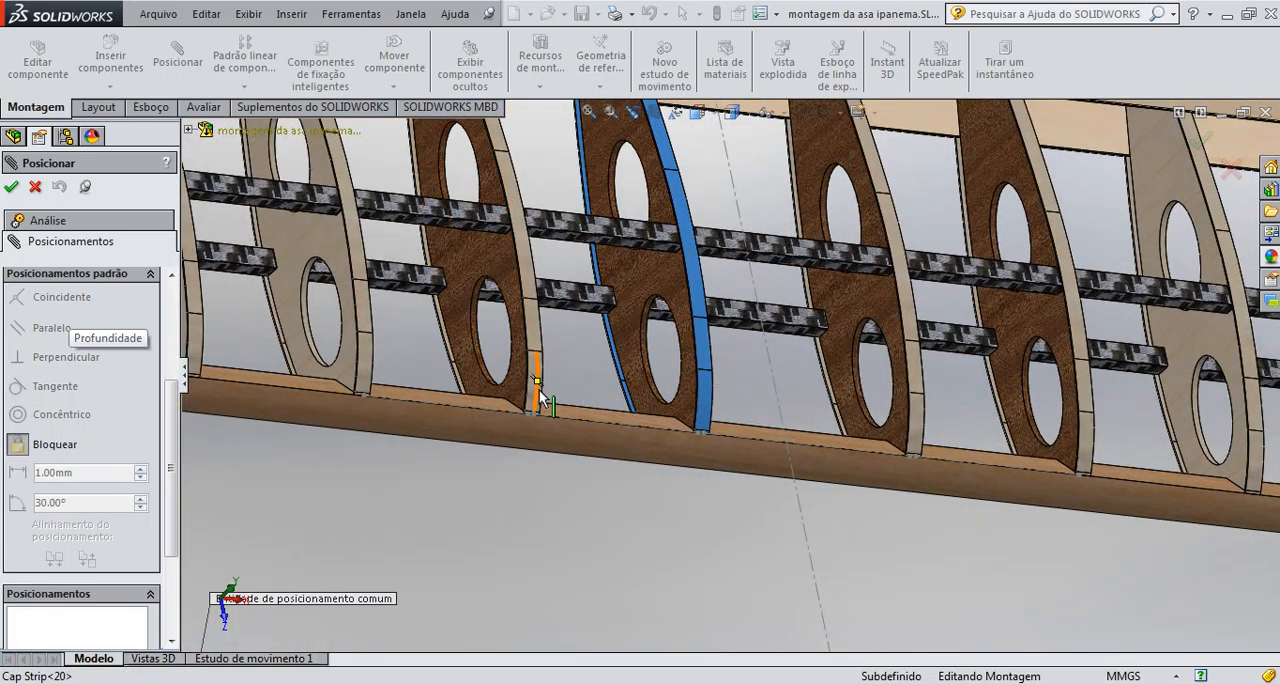
# Add the neighbouring strips towards the wing tip, through Cap Strip<17> and Cap Strip<16>, to the lock mate
pyautogui.click(371, 376)
pyautogui.scroll(3, 305, 375)
pyautogui.scroll(-1, 305, 375)
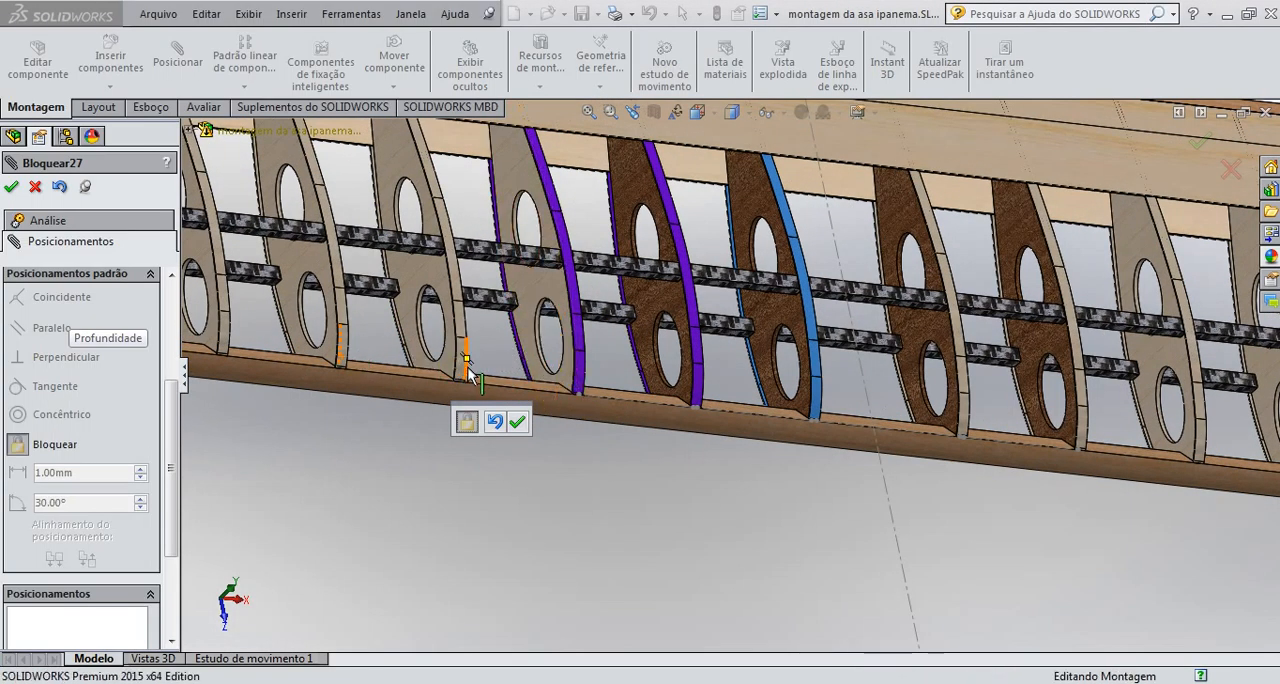
pyautogui.click(462, 365)
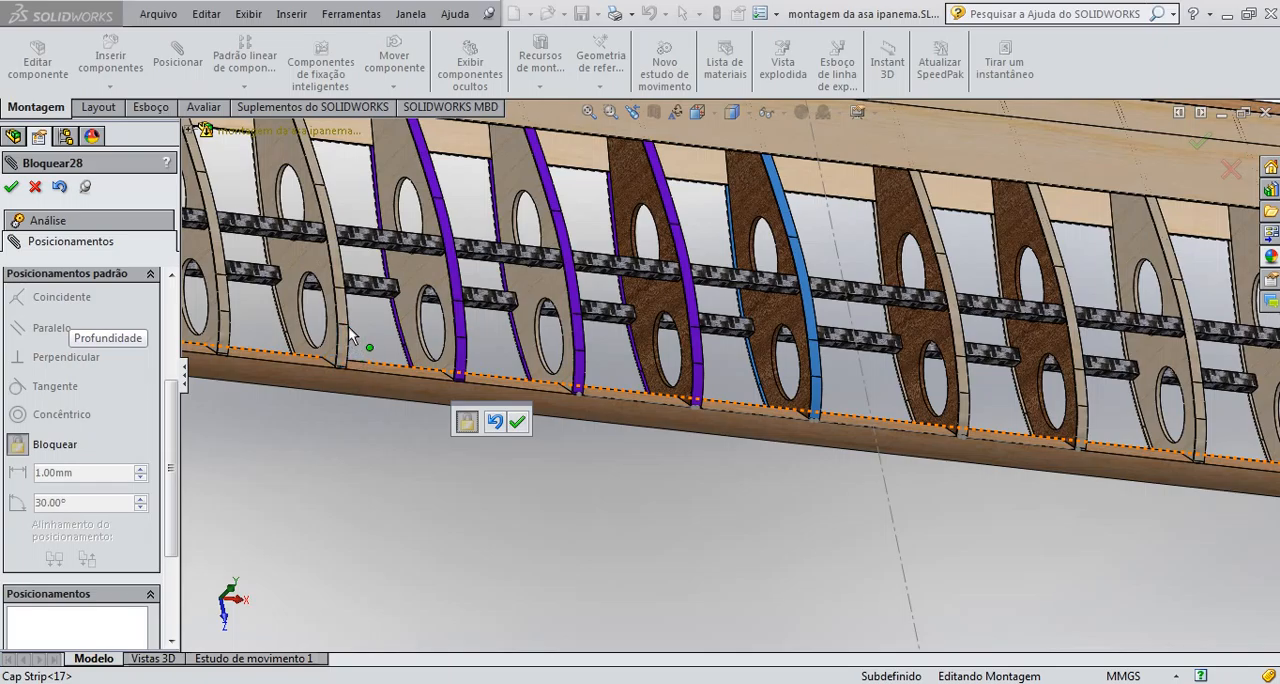
pyautogui.click(350, 335)
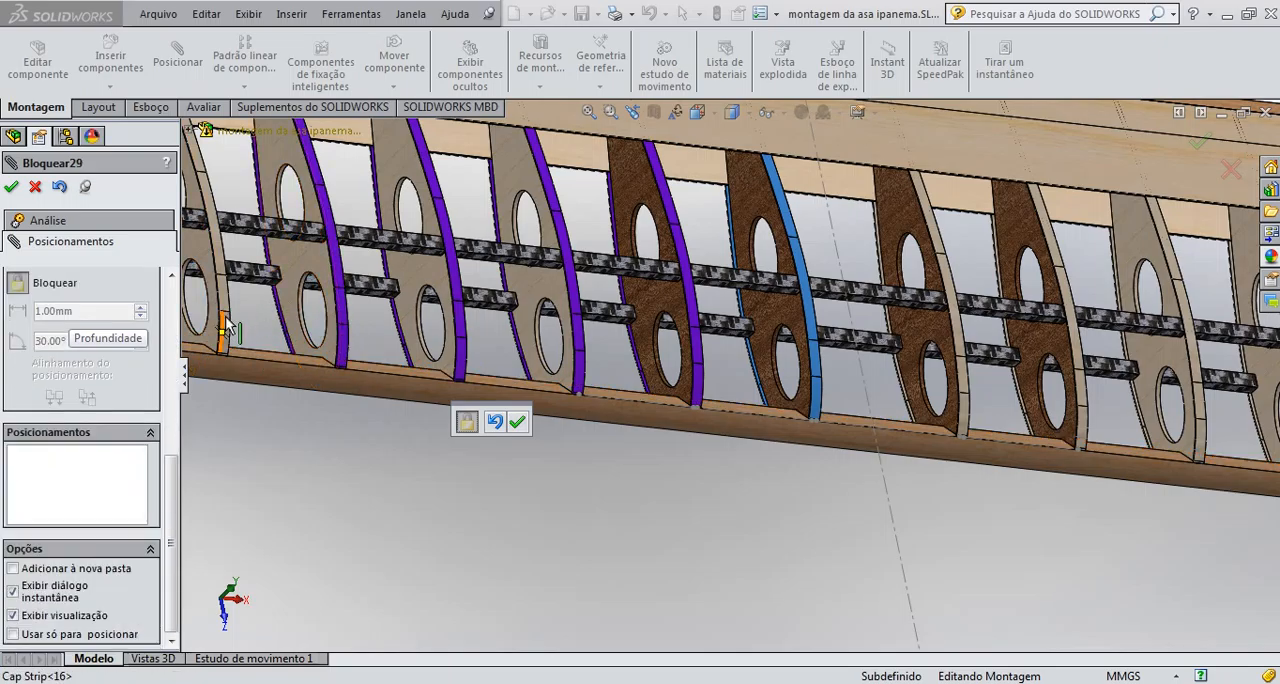
# Add Cap Strip<15>, Cap Strip<14> and Cap Strip<13> to the lock mate
pyautogui.scroll(-5, 286, 331)
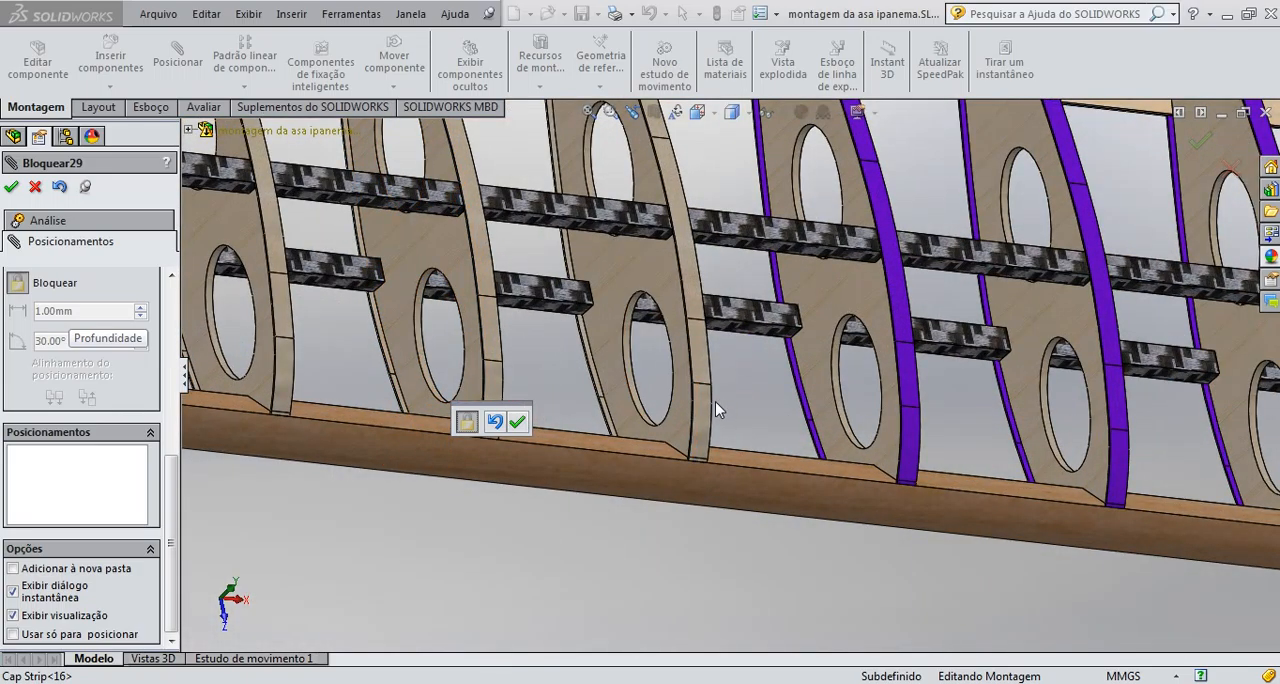
pyautogui.click(713, 404)
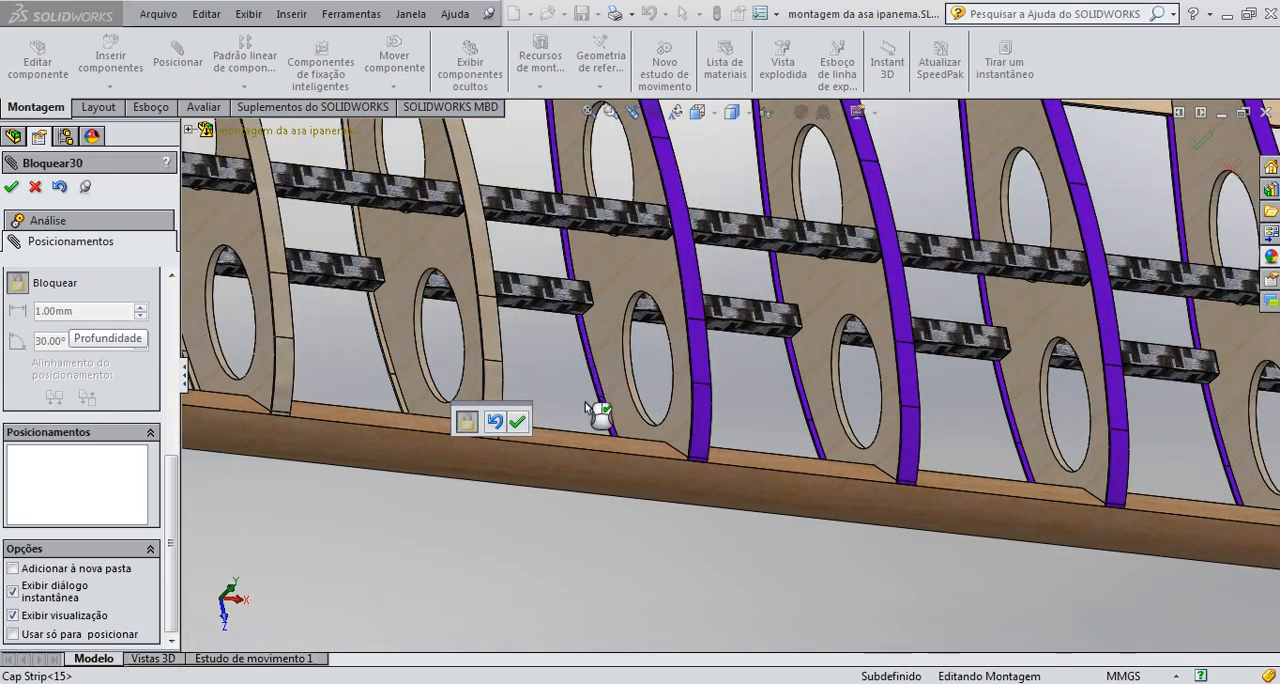
pyautogui.click(503, 382)
pyautogui.click(294, 379)
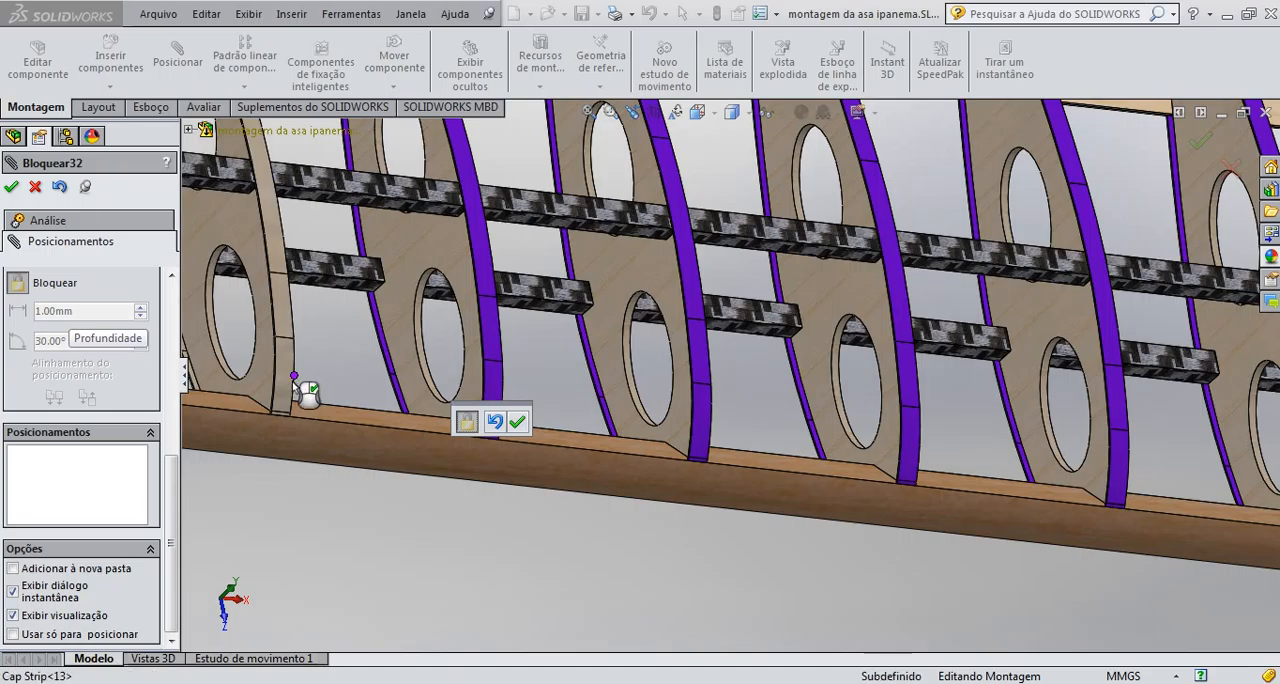
pyautogui.click(292, 340)
pyautogui.scroll(4, 271, 370)
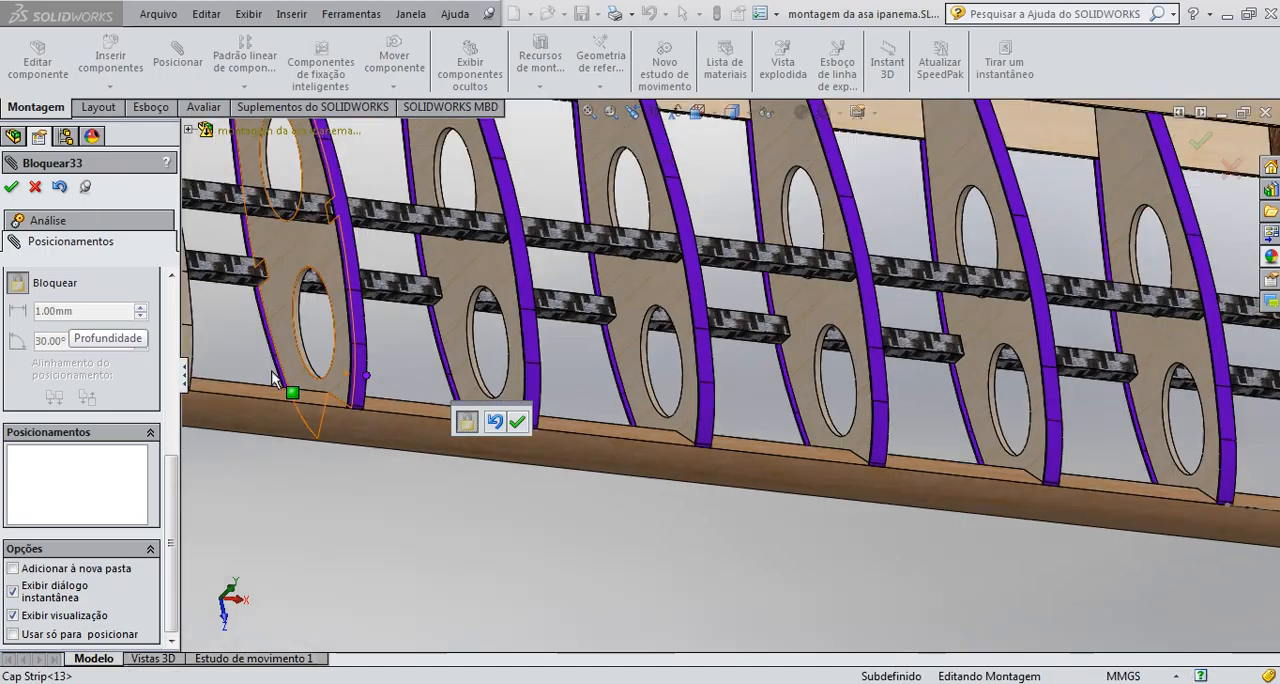
# Add the tip rib's Cap Strip<12> and the part bordo de ataque e fuga<1> to the selection and accept the lock mates
pyautogui.scroll(-4, 339, 339)
pyautogui.scroll(-2, 339, 339)
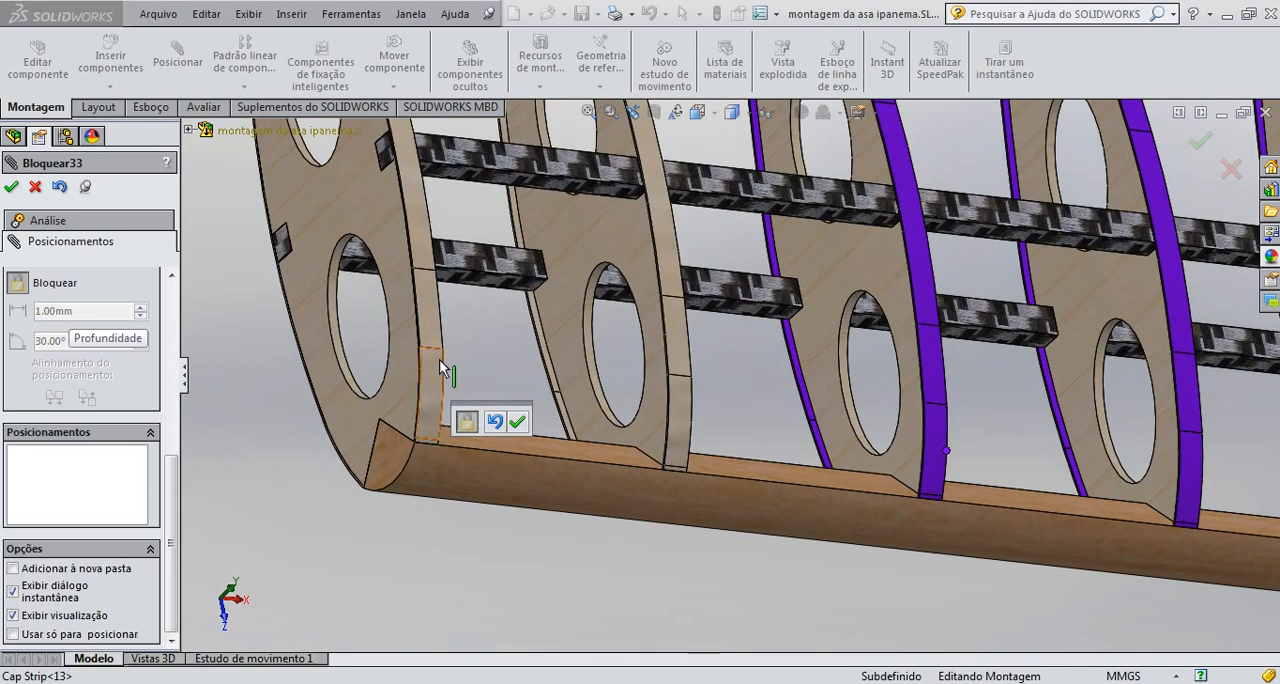
pyautogui.click(441, 339)
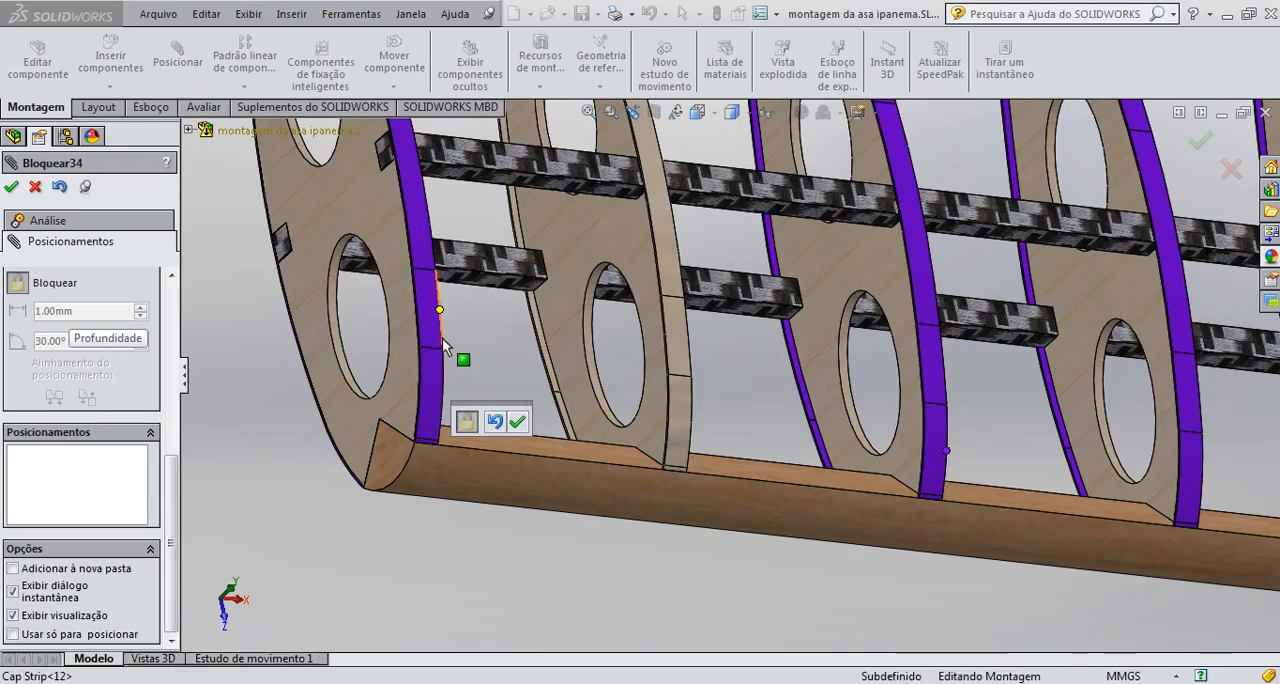
pyautogui.click(503, 464)
pyautogui.scroll(6, 556, 471)
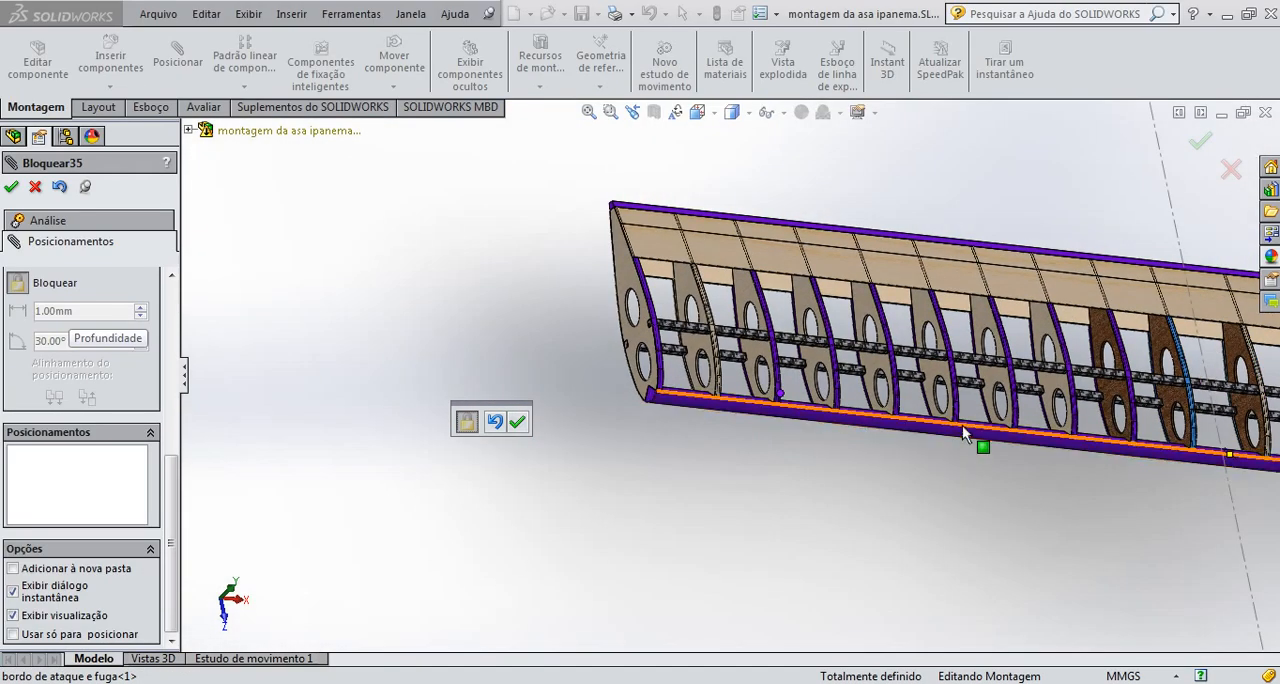
pyautogui.click(11, 188)
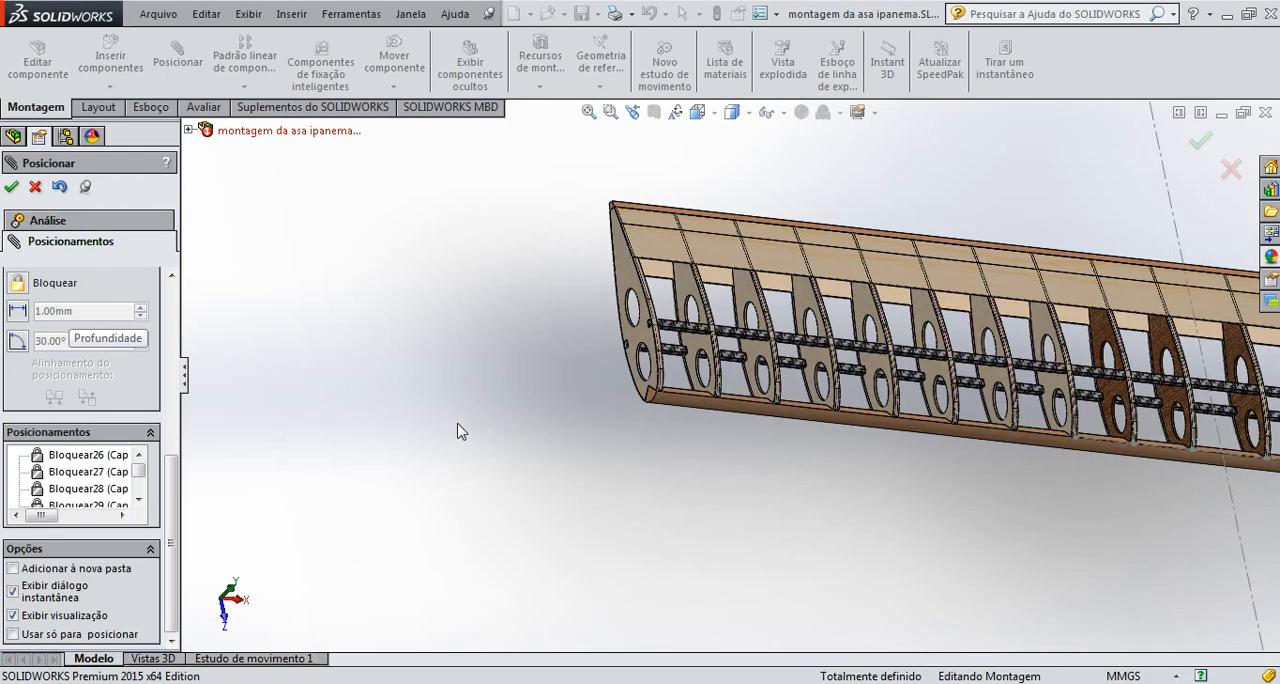
# Examine the finished wing assembly in the isometric view and close the mate command
pyautogui.moveTo(895, 495); pyautogui.dragTo(717, 118, button='middle')
pyautogui.click(716, 114)
pyautogui.click(748, 113)
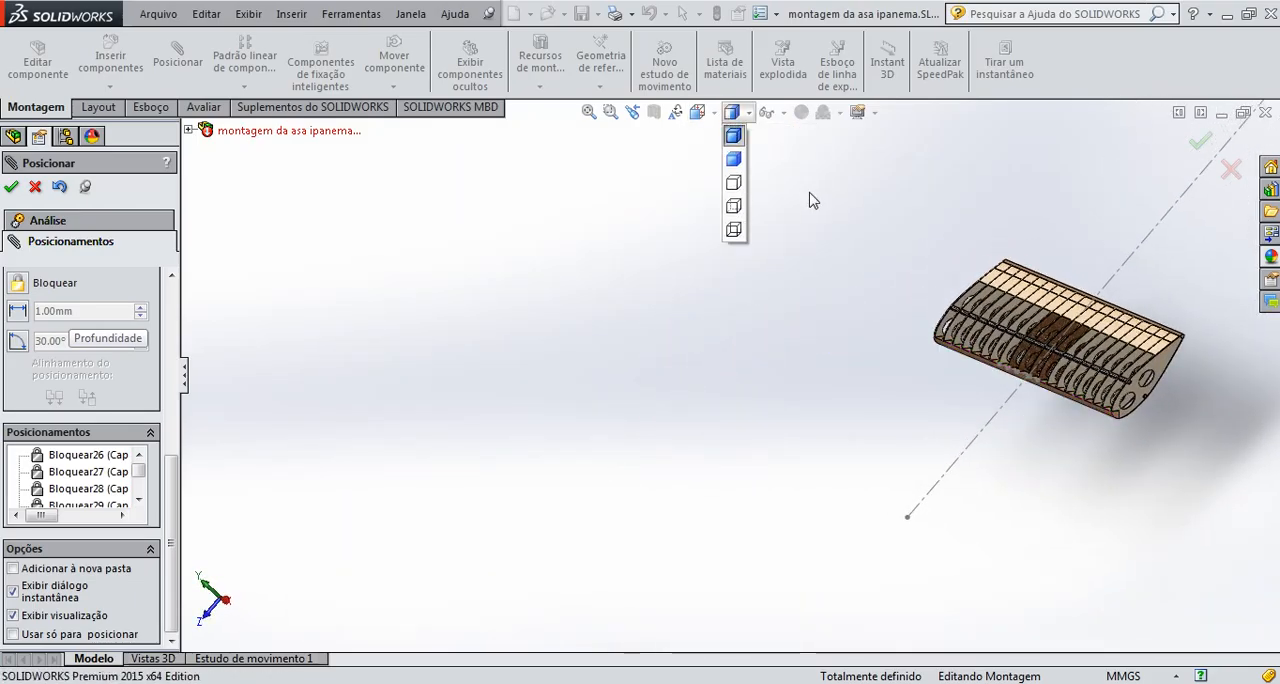
pyautogui.click(713, 113)
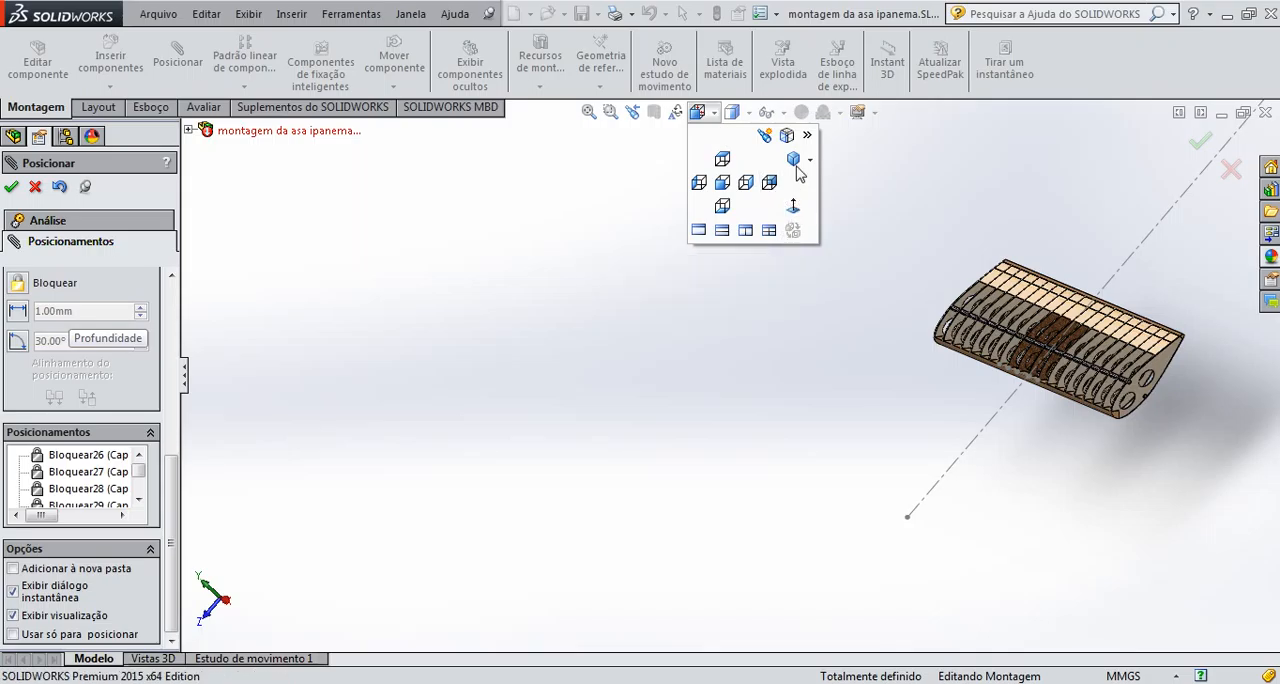
pyautogui.click(794, 161)
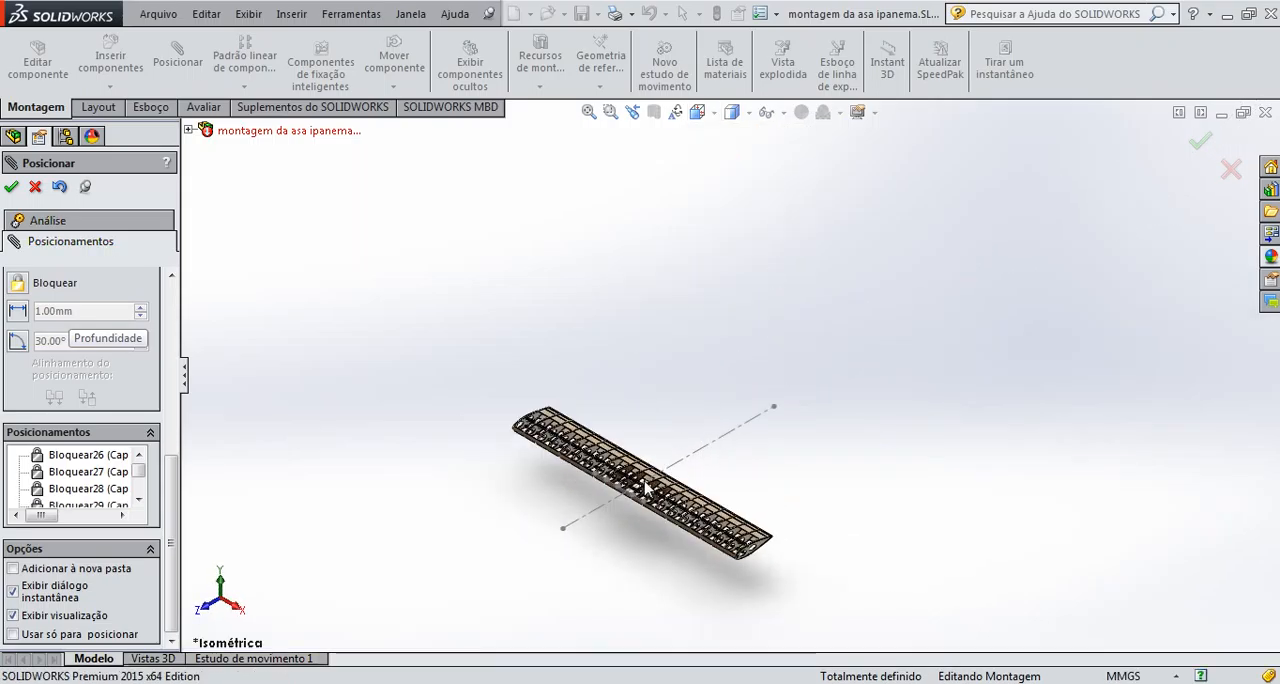
pyautogui.scroll(-3, 656, 482)
pyautogui.scroll(-4, 614, 542)
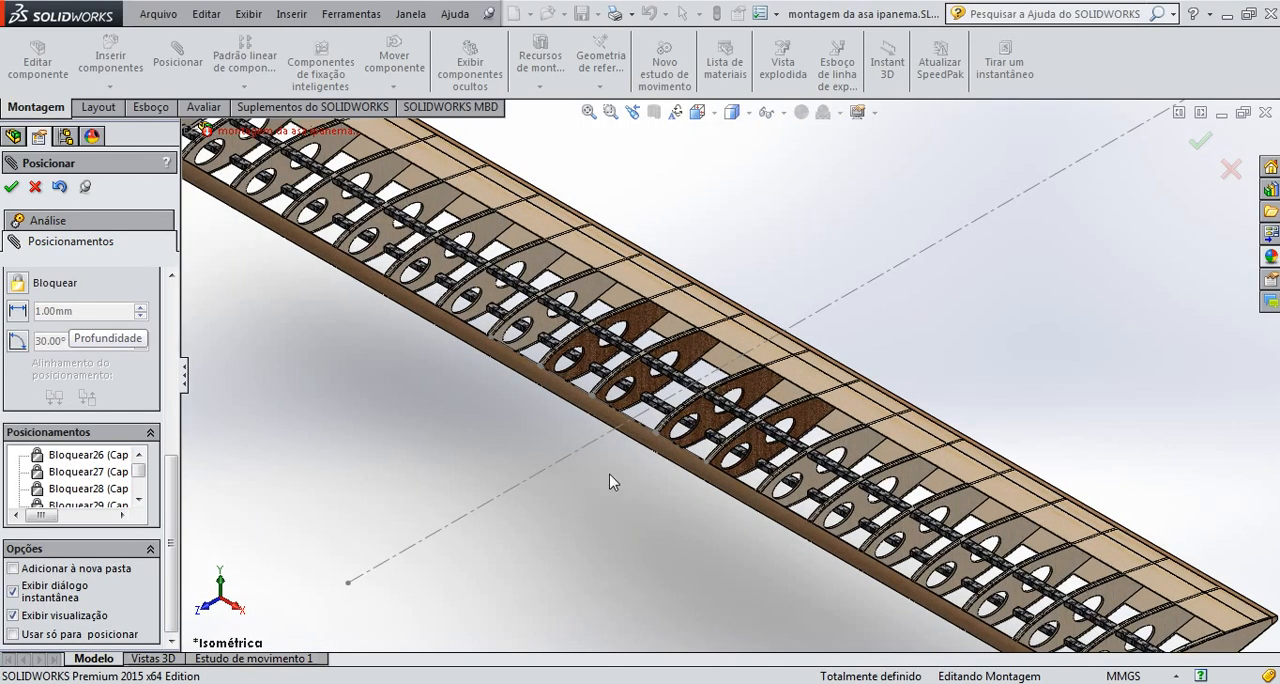
pyautogui.scroll(-2, 566, 433)
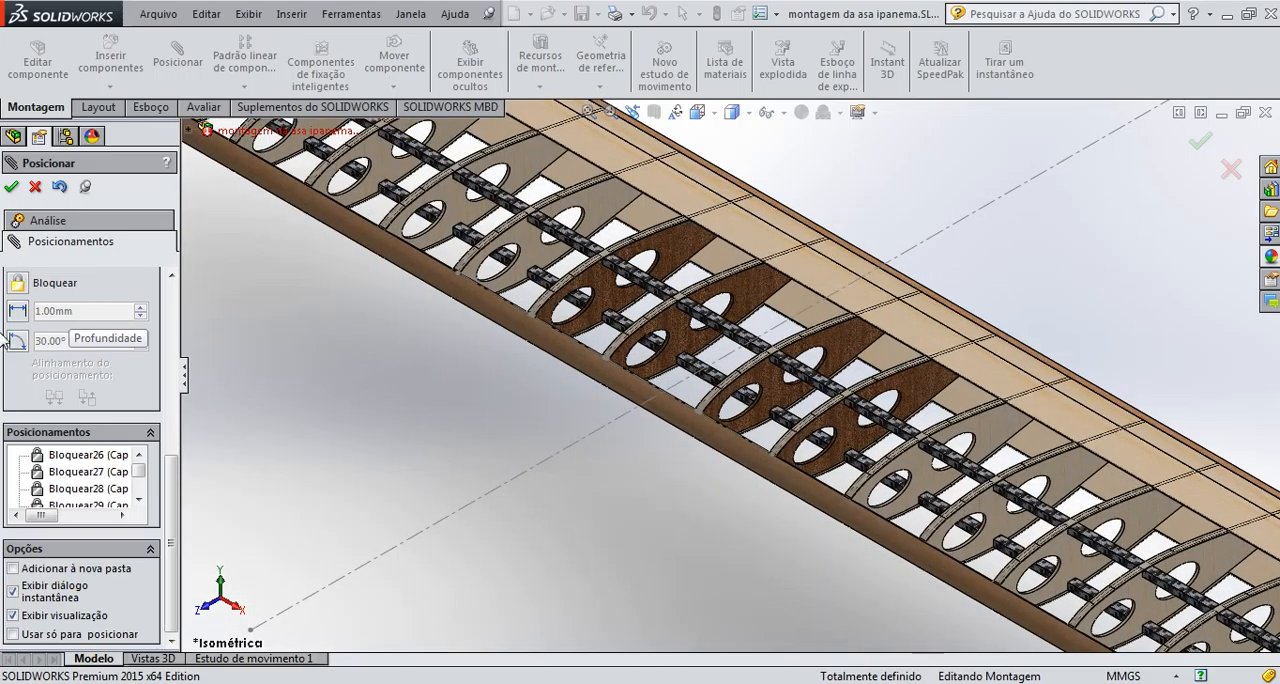
pyautogui.click(35, 188)
pyautogui.scroll(-3, 565, 452)
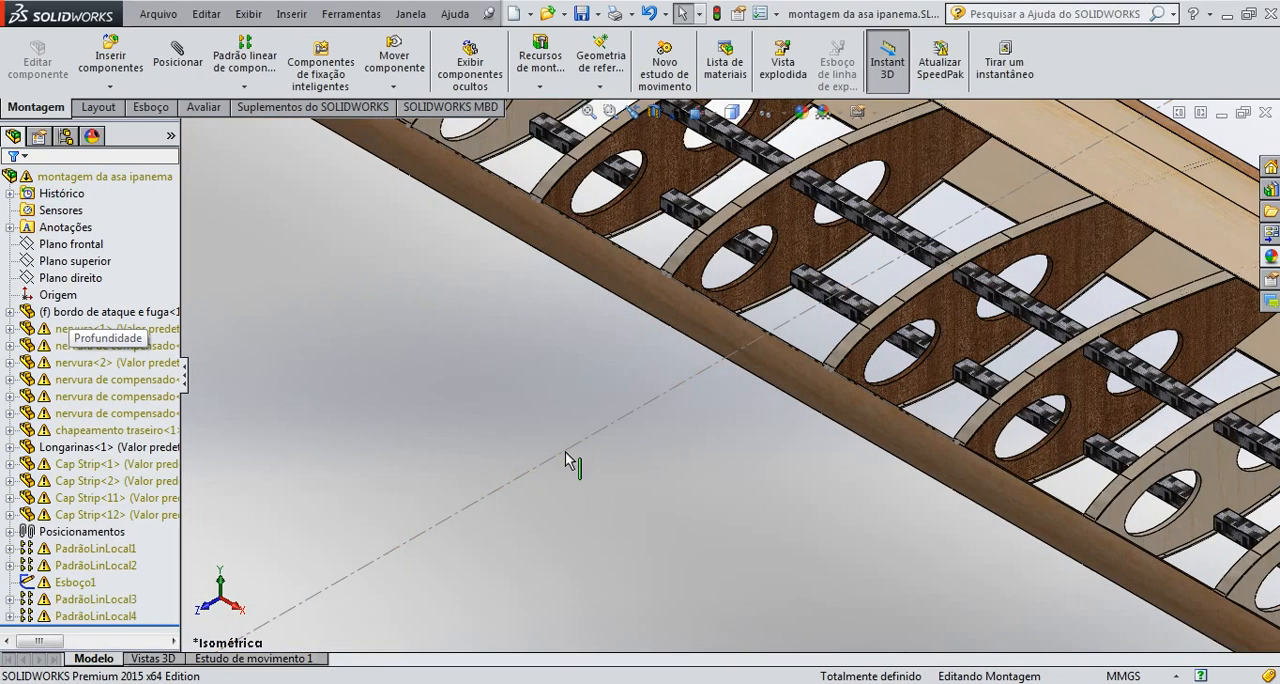
# Open the assembly sketch Esboço1 on the wing's leading edge for editing
pyautogui.scroll(-4, 737, 330)
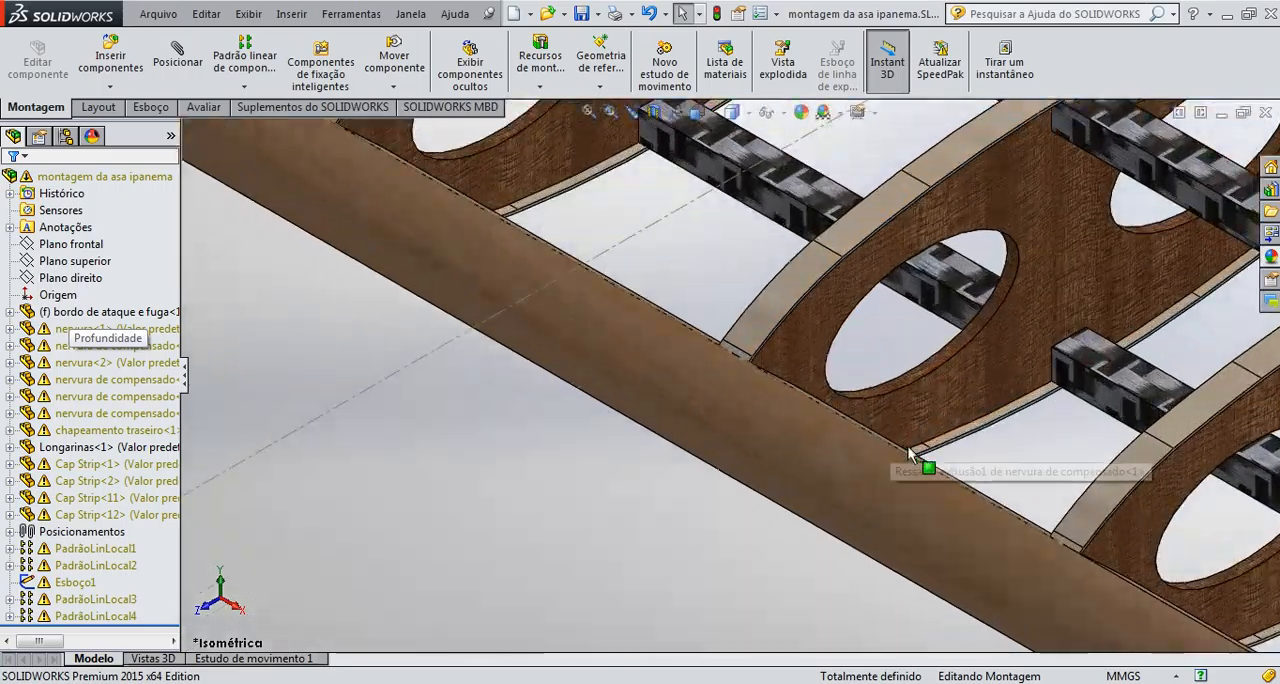
pyautogui.moveTo(910, 455)
pyautogui.mouseDown(button='middle')
pyautogui.moveTo(871, 492)
pyautogui.moveTo(737, 518)
pyautogui.moveTo(655, 490)
pyautogui.moveTo(606, 437)
pyautogui.mouseUp(button='middle')
pyautogui.click(603, 432)
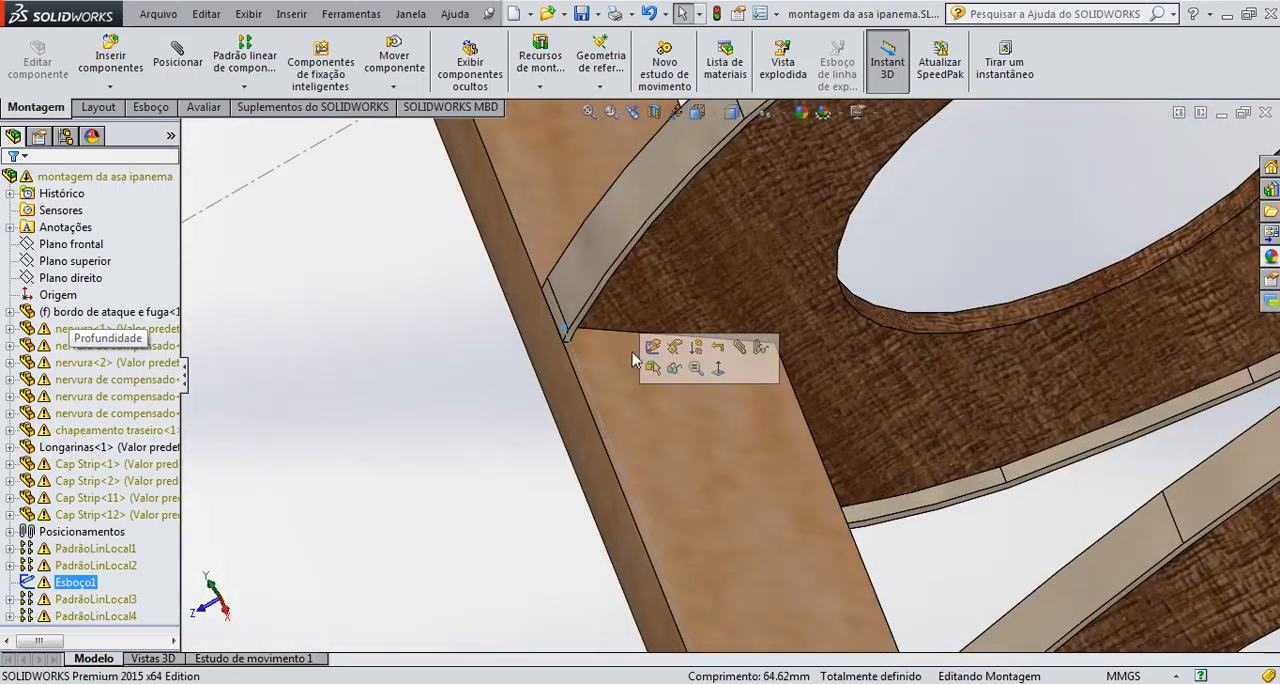
pyautogui.click(652, 346)
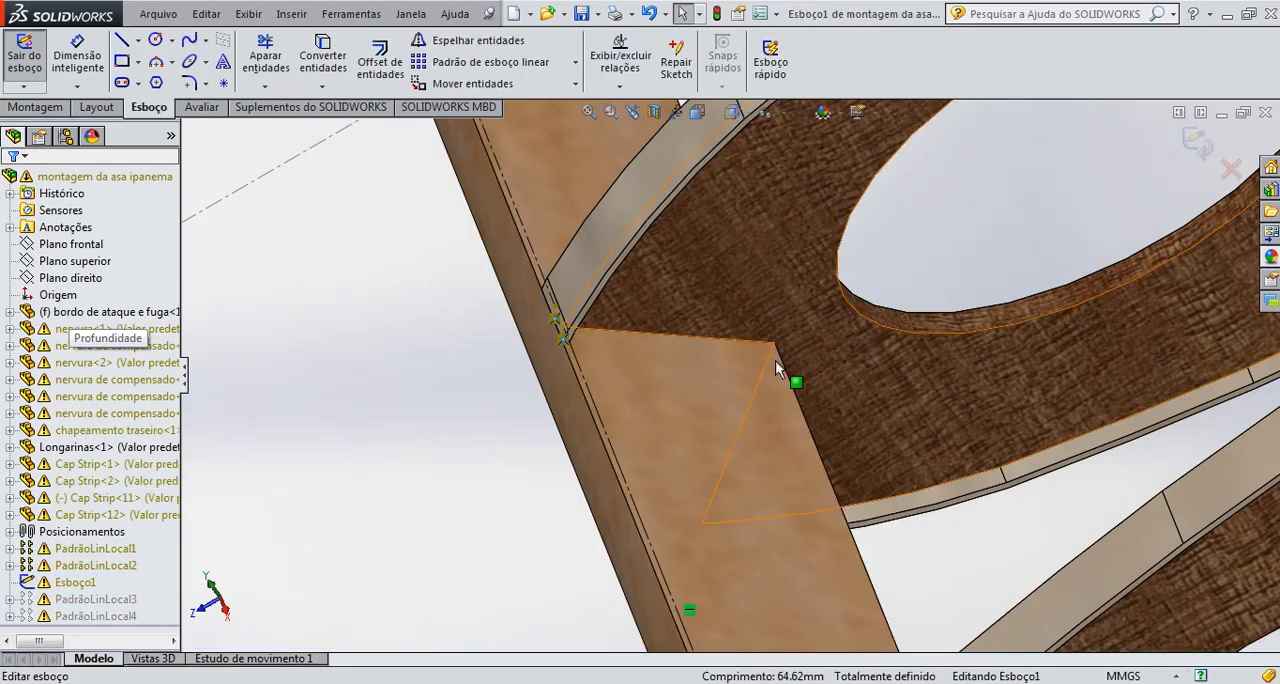
# Delete the two sketch construction lines on either side of the rib's front end, confirming each deletion
pyautogui.click(618, 467)
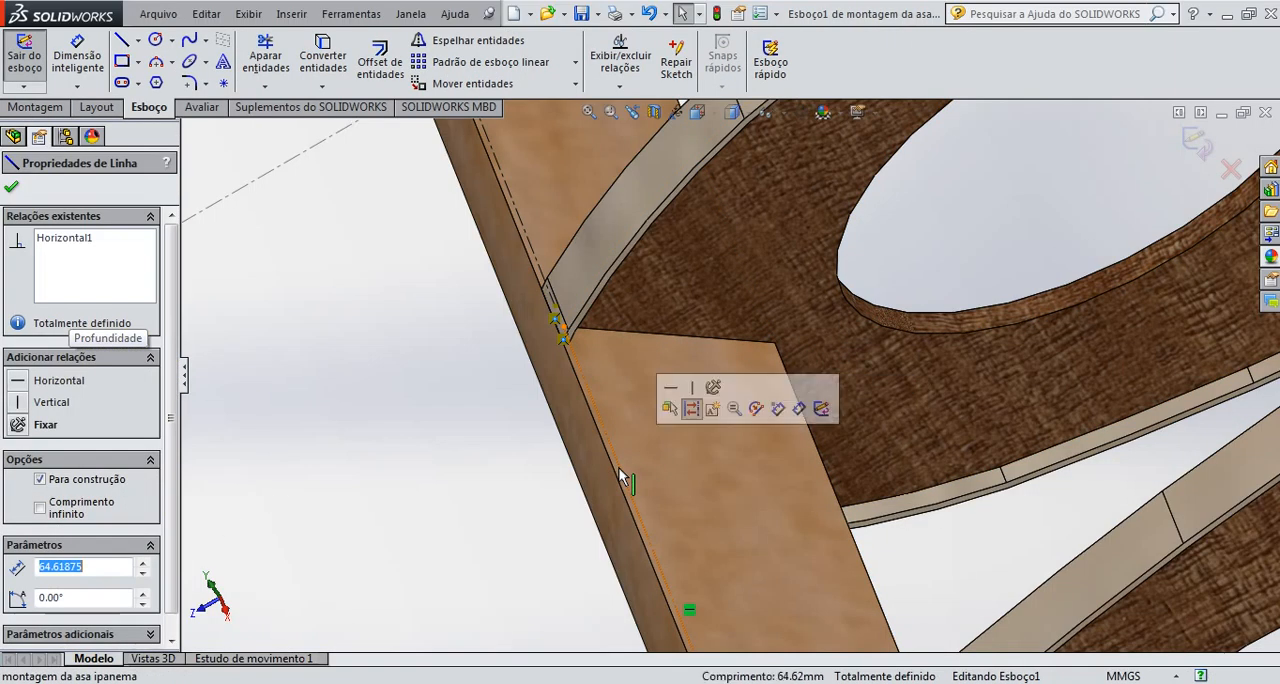
pyautogui.press('Delete')
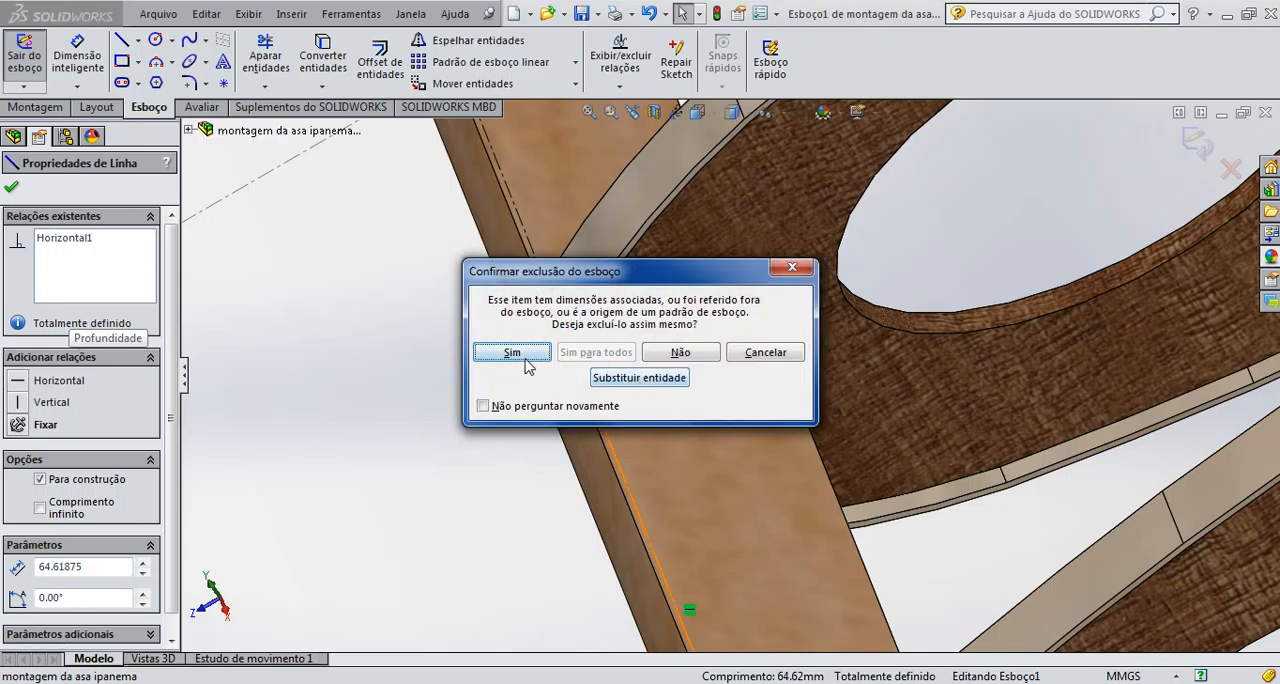
pyautogui.click(525, 358)
pyautogui.click(520, 225)
pyautogui.press('Delete')
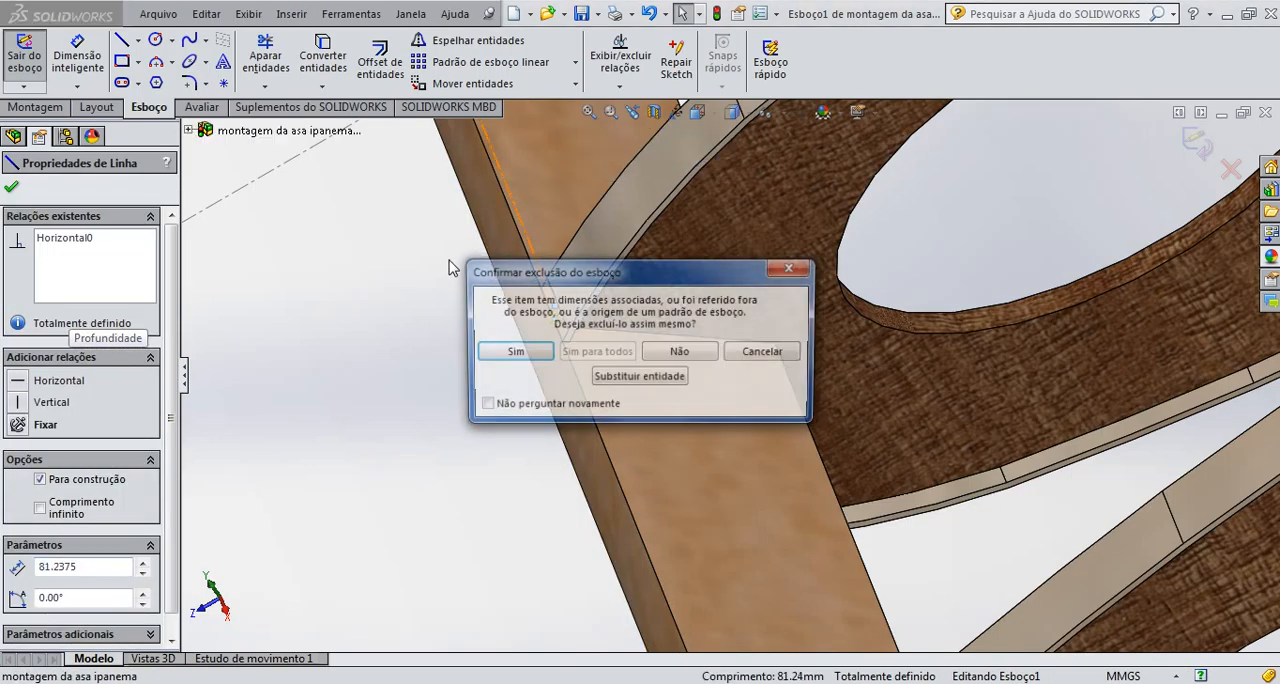
pyautogui.click(515, 352)
# Delete the remaining construction lines of Esboço1 between the neighbouring ribs along the leading edge
pyautogui.moveTo(474, 335); pyautogui.dragTo(556, 308, button='middle')
pyautogui.scroll(-5, 677, 250)
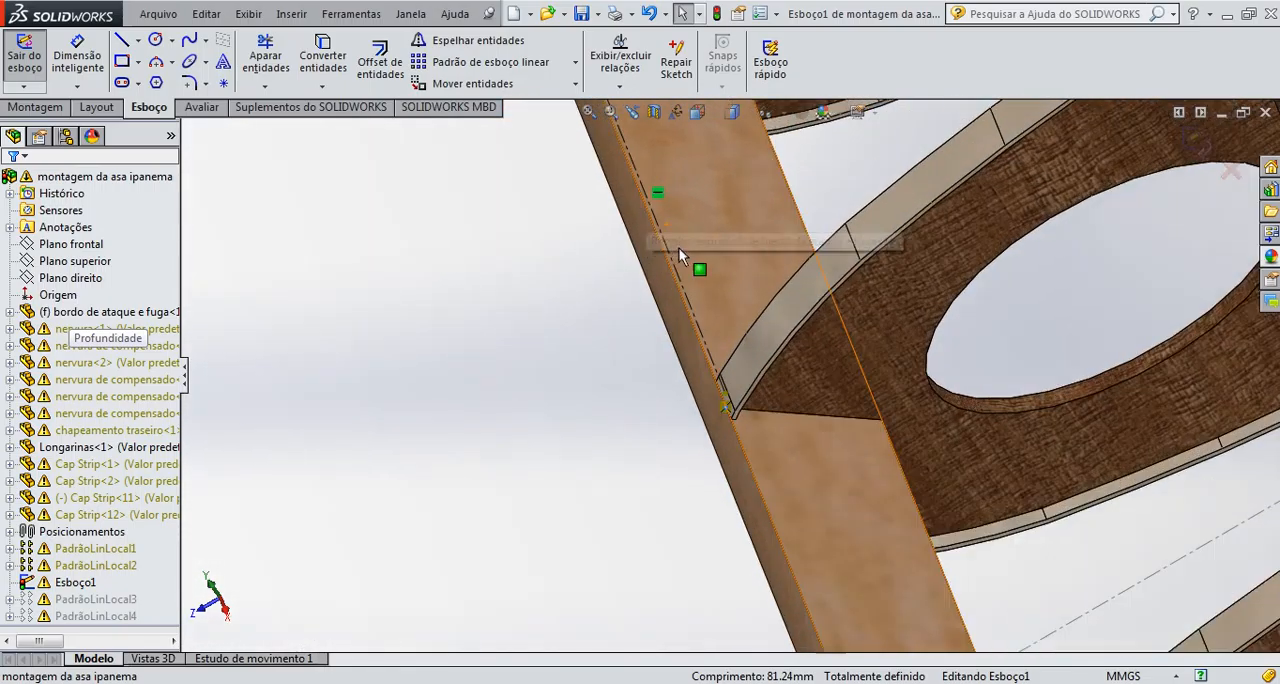
pyautogui.click(669, 251)
pyautogui.press('Delete')
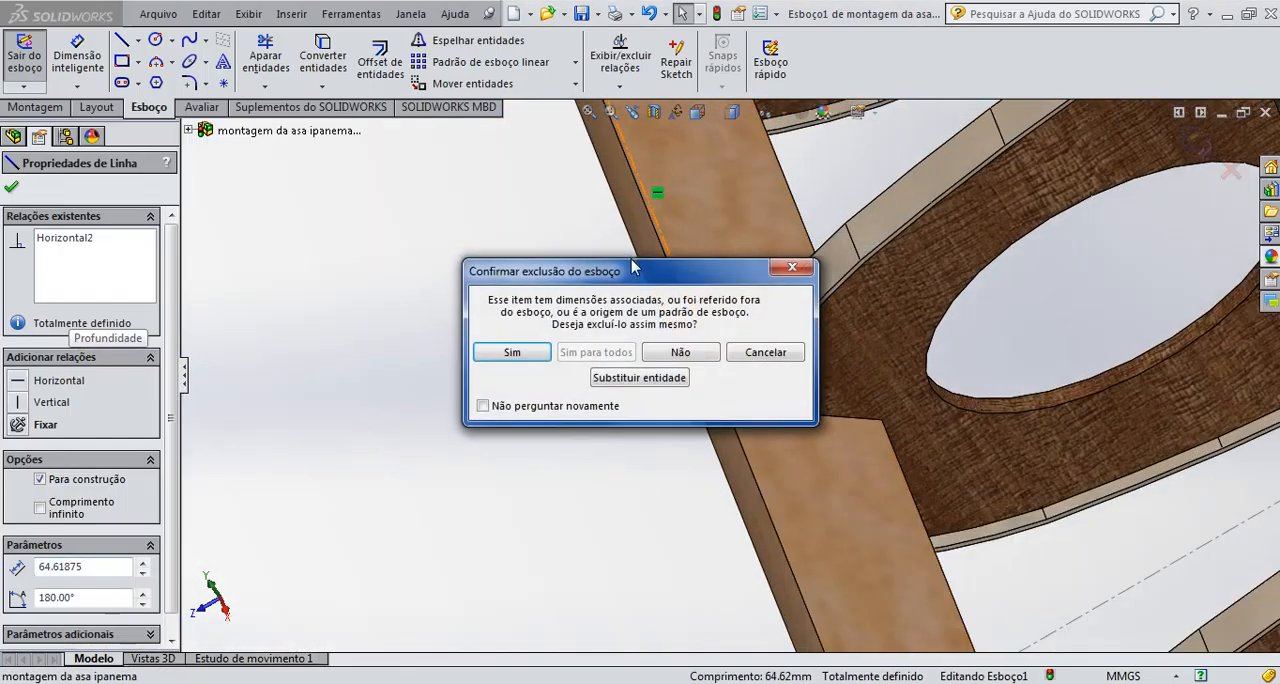
pyautogui.click(543, 353)
pyautogui.scroll(4, 560, 289)
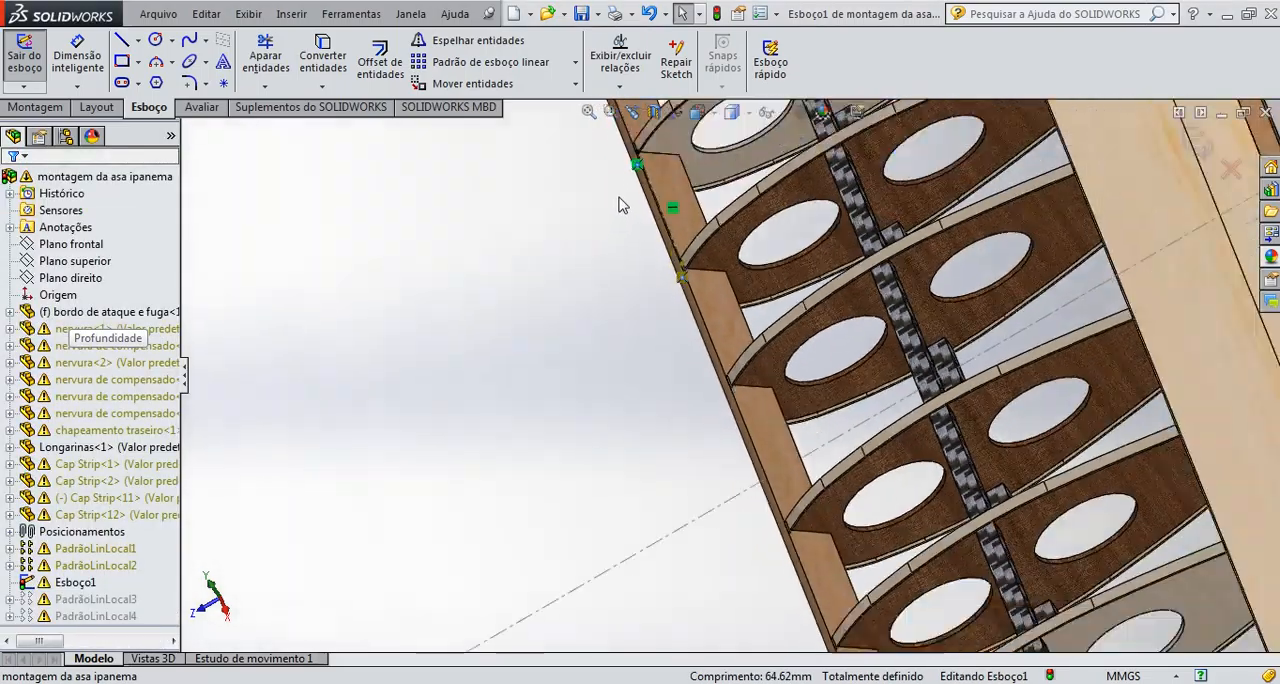
pyautogui.scroll(-2, 688, 226)
pyautogui.scroll(-3, 688, 226)
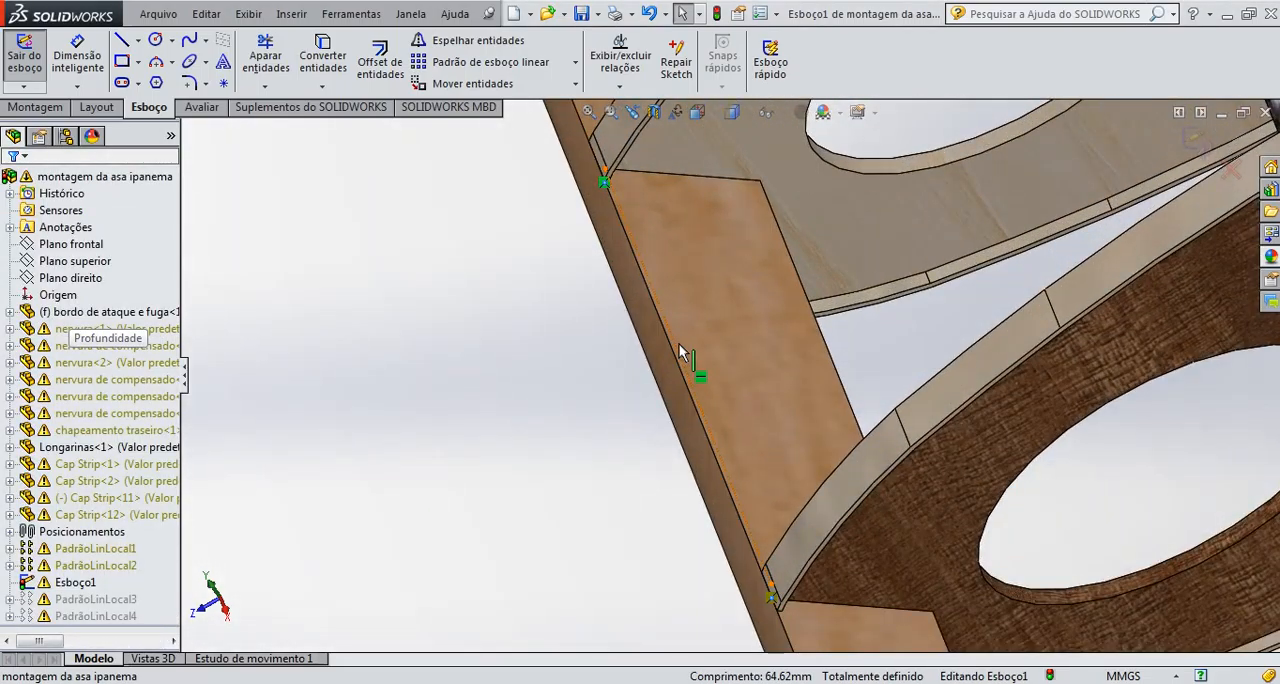
pyautogui.click(679, 346)
pyautogui.press('Delete')
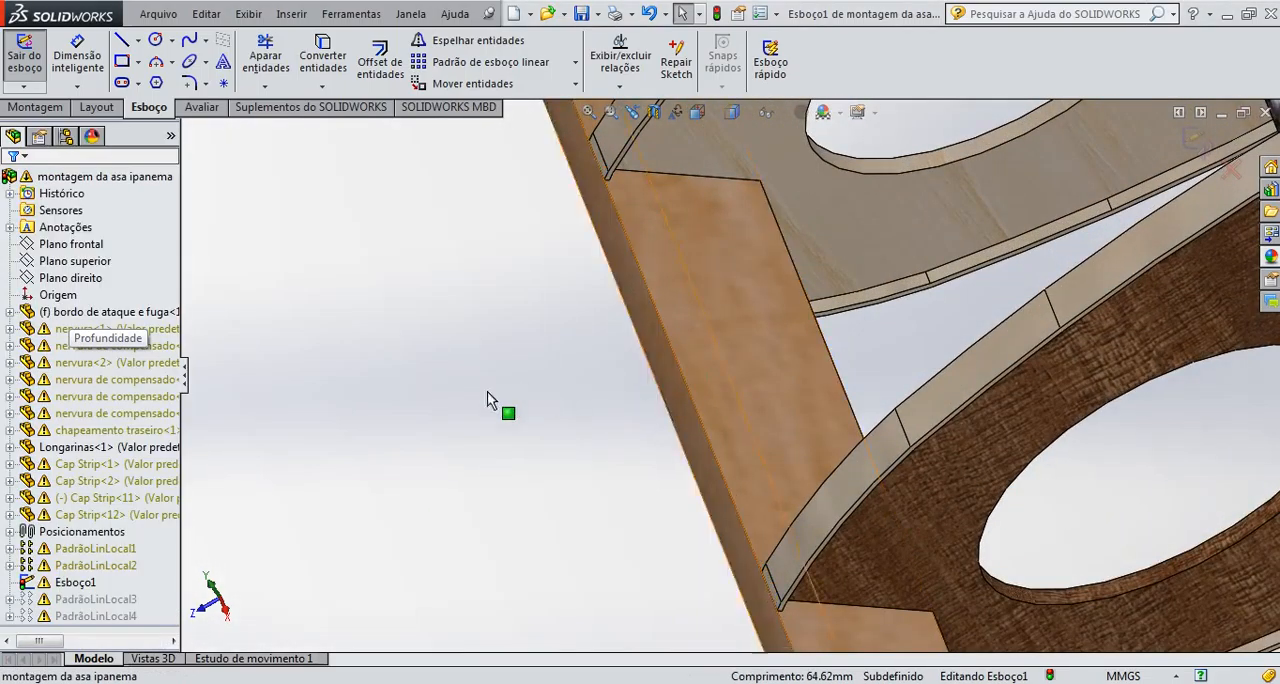
# Inspect the whole wing and the leading edge from above and below for leftover sketch lines
pyautogui.scroll(2, 560, 410)
pyautogui.scroll(6, 610, 421)
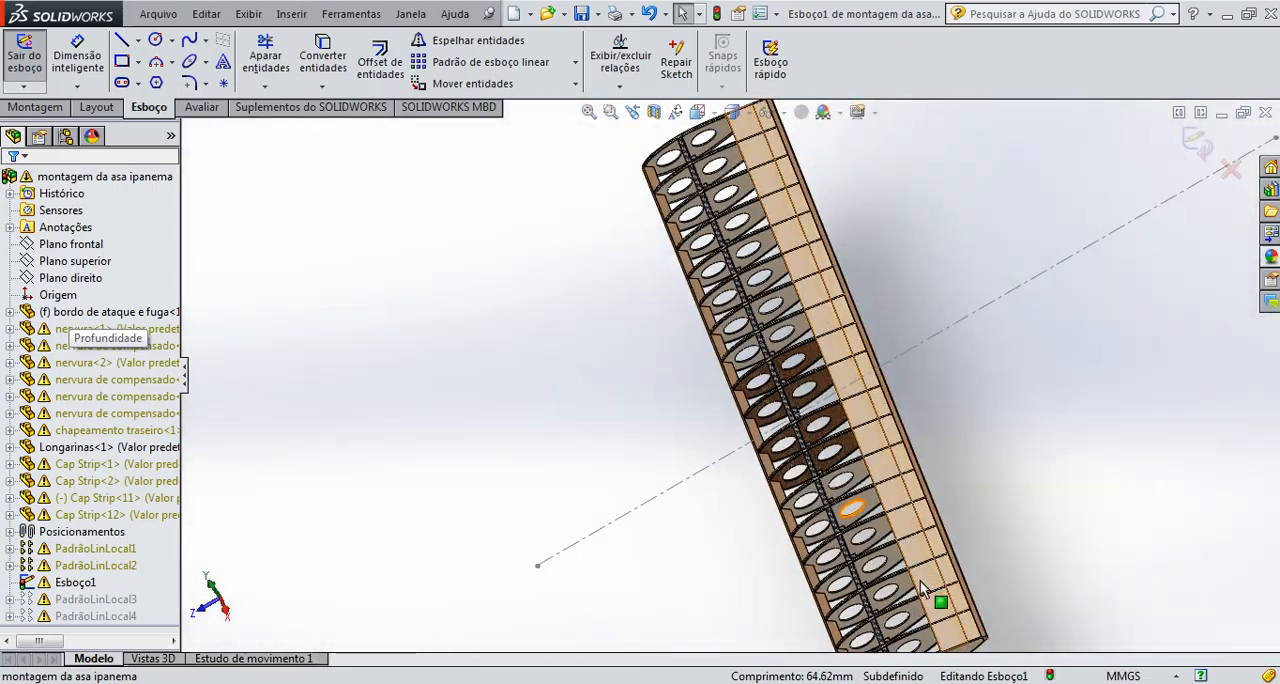
pyautogui.moveTo(957, 574); pyautogui.dragTo(770, 492, button='middle')
pyautogui.scroll(-6, 770, 492)
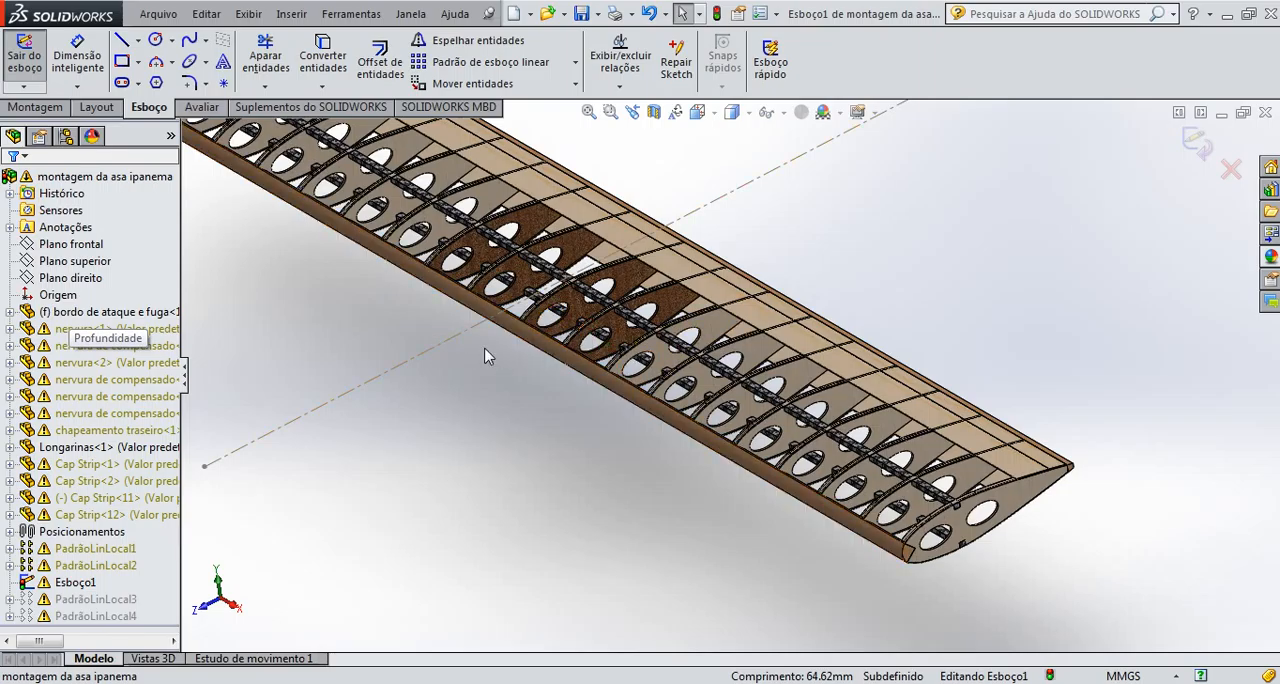
pyautogui.moveTo(500, 357); pyautogui.dragTo(456, 384, button='middle')
pyautogui.scroll(-8, 525, 303)
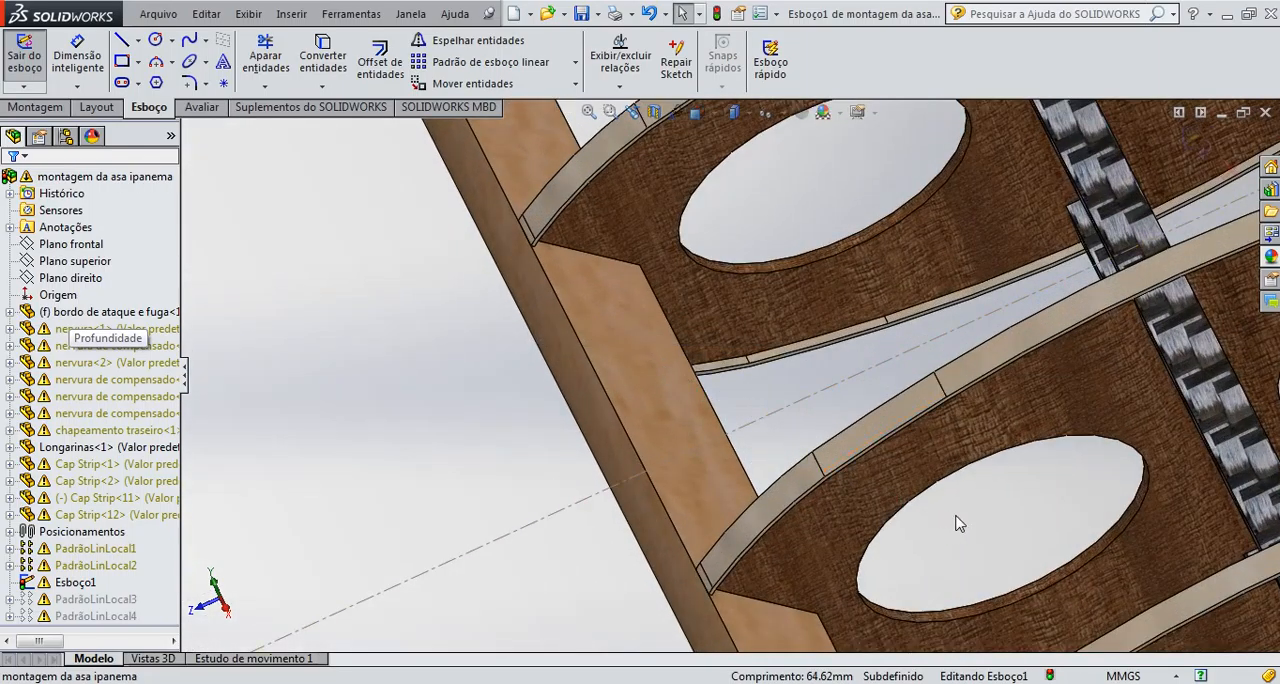
pyautogui.moveTo(958, 522)
pyautogui.mouseDown(button='middle')
pyautogui.moveTo(920, 457)
pyautogui.moveTo(917, 346)
pyautogui.moveTo(998, 462)
pyautogui.mouseUp(button='middle')
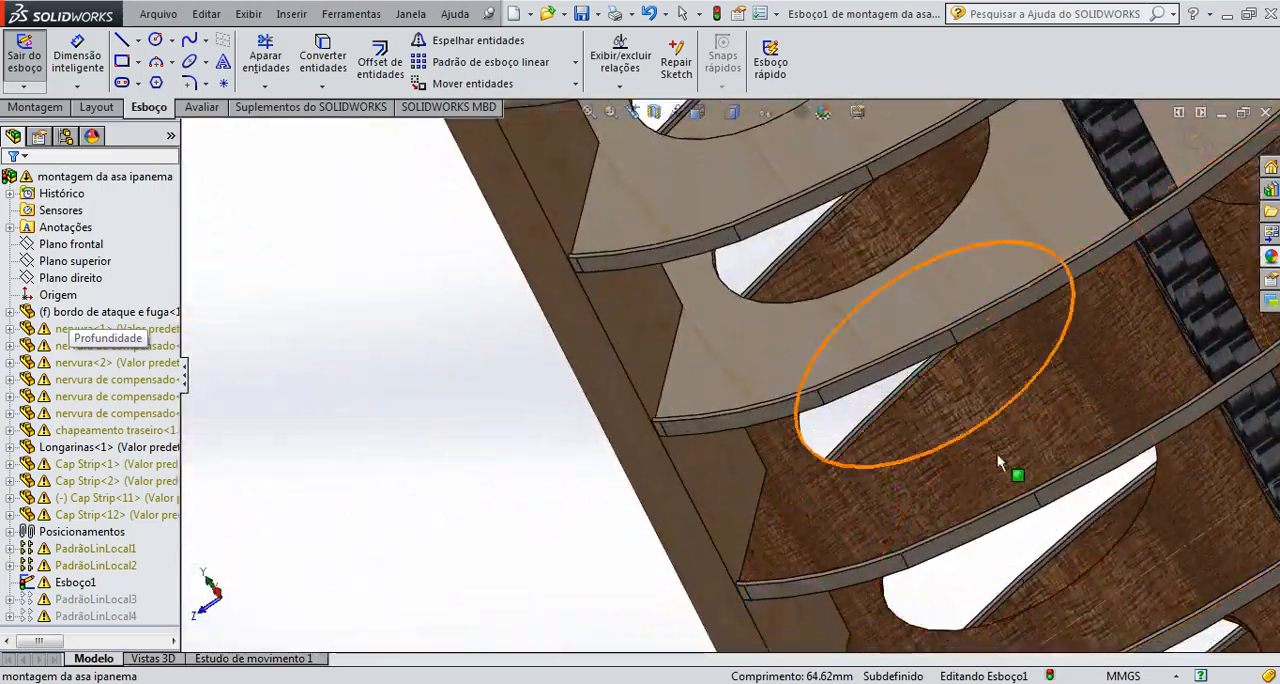
pyautogui.scroll(5, 998, 462)
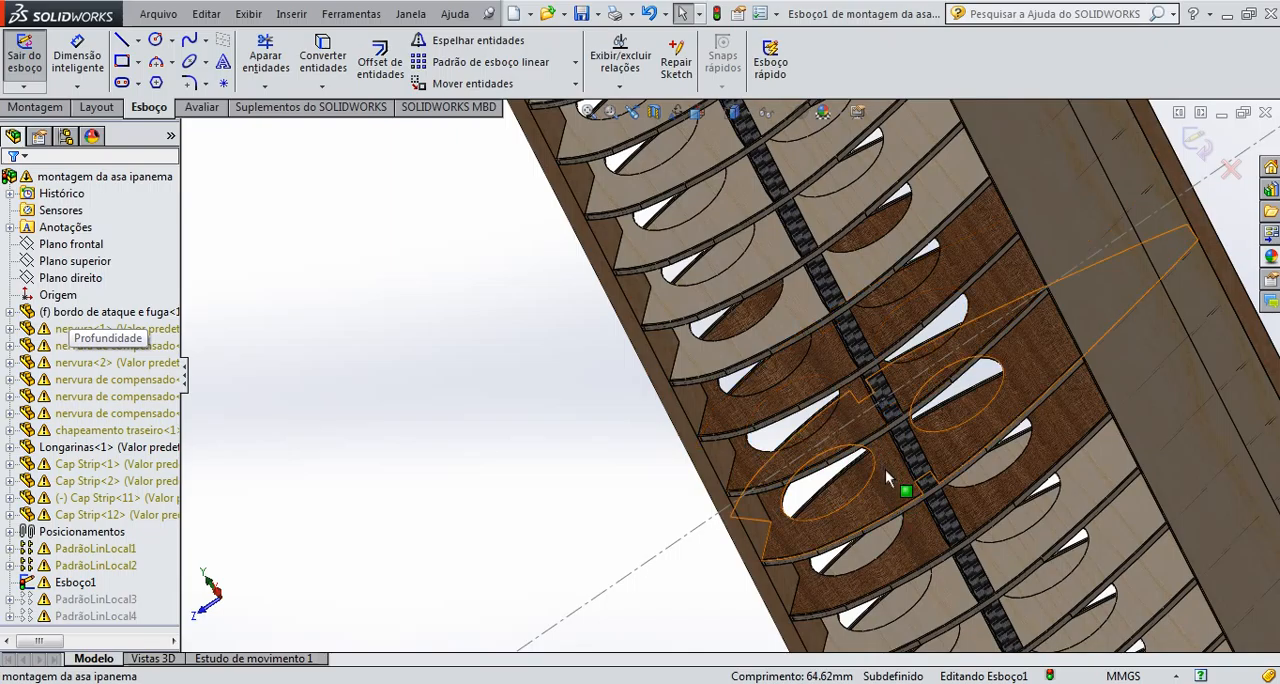
pyautogui.scroll(-2, 884, 477)
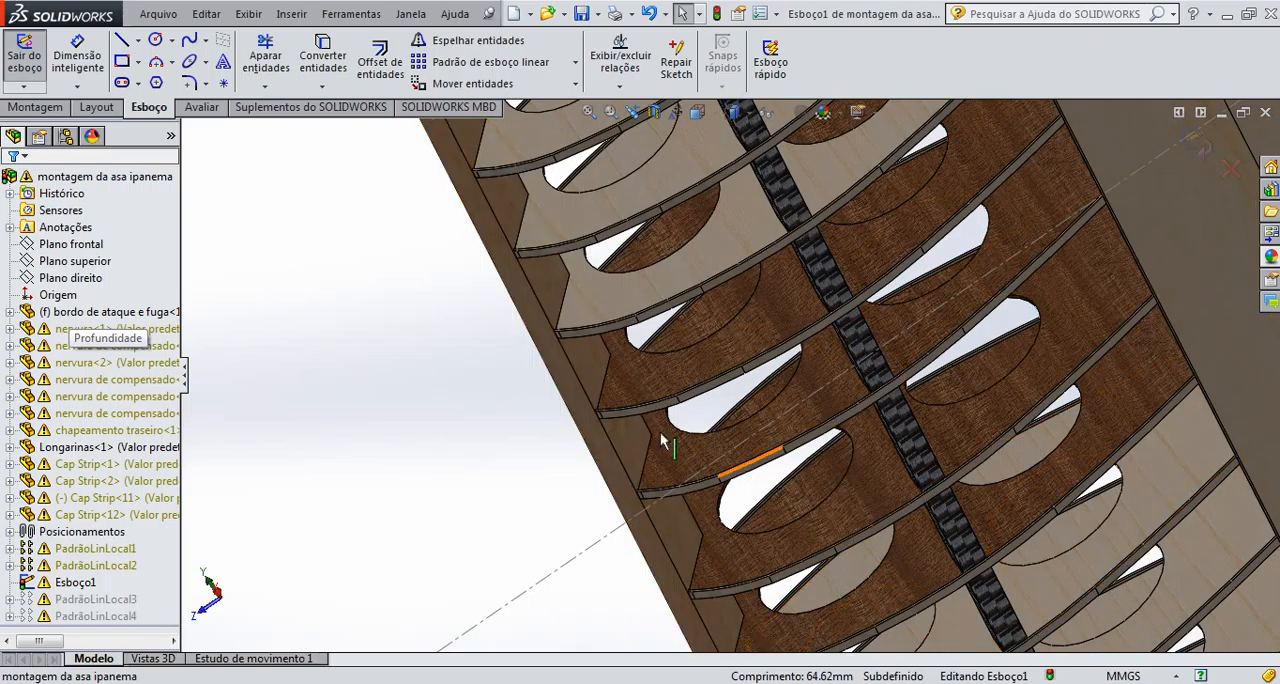
pyautogui.scroll(1, 849, 468)
pyautogui.scroll(1, 849, 470)
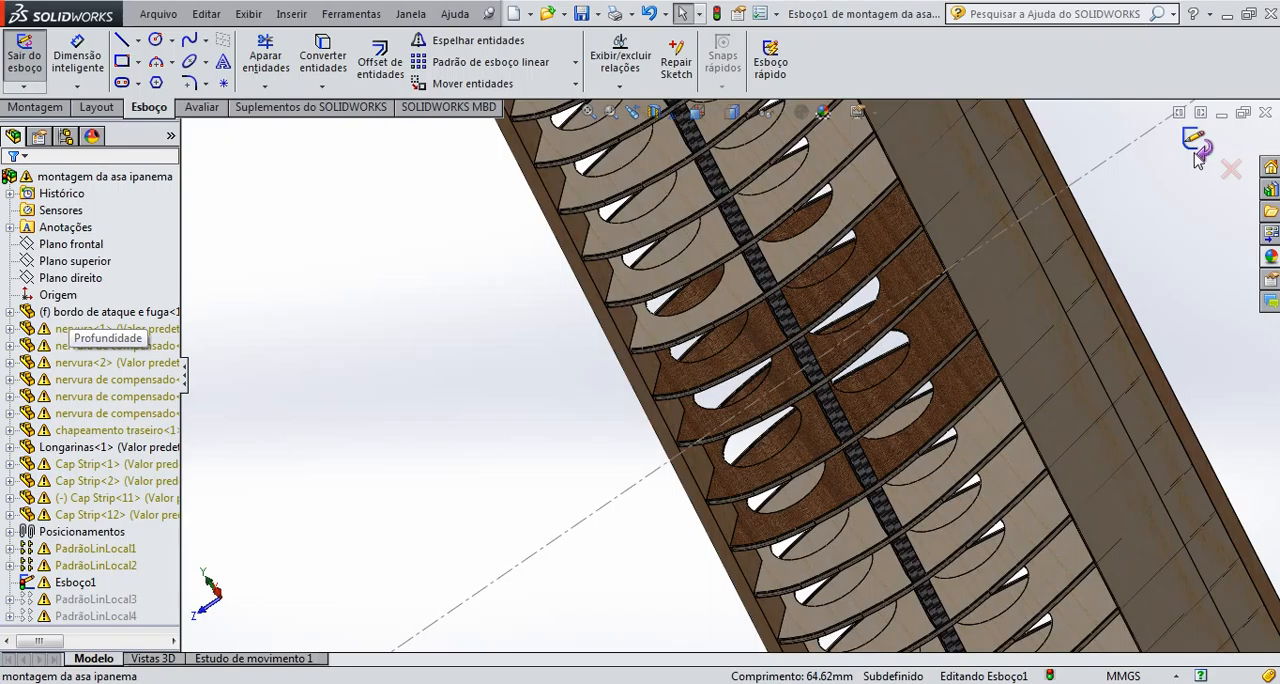
# Exit the sketch and dismiss the rebuild error report
pyautogui.click(1196, 148)
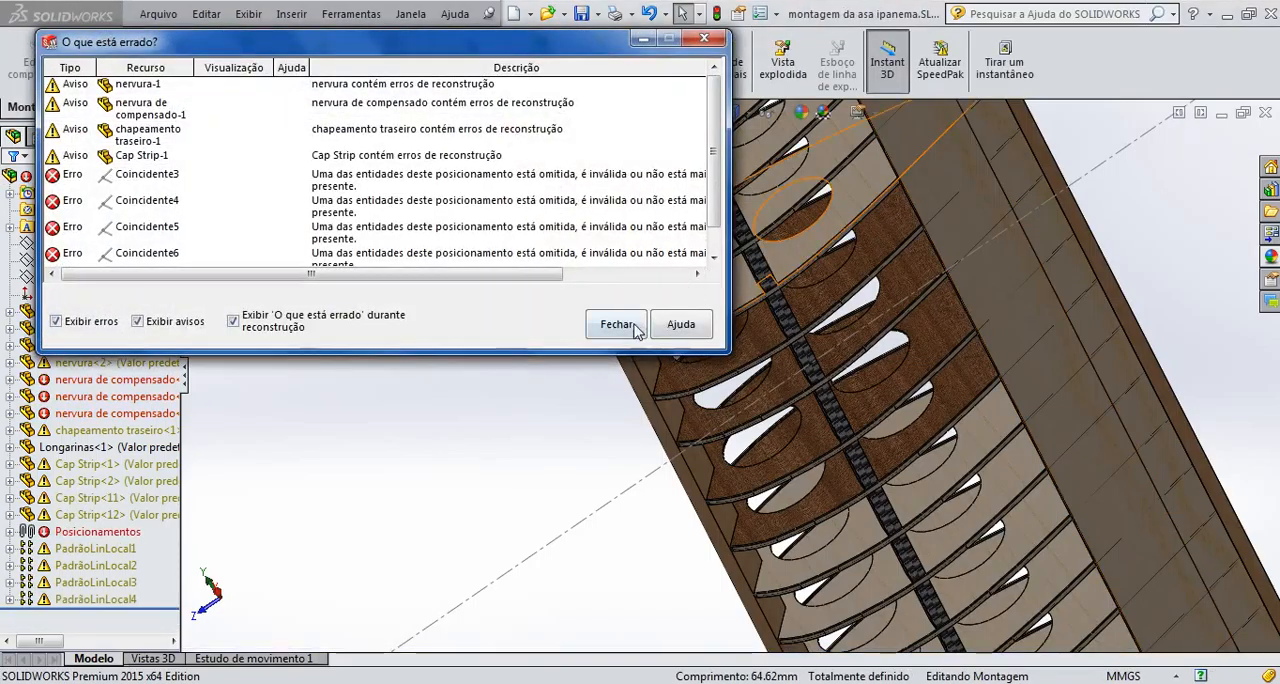
pyautogui.click(689, 240)
pyautogui.moveTo(914, 357)
pyautogui.mouseDown(button='middle')
pyautogui.moveTo(920, 449)
pyautogui.moveTo(935, 467)
pyautogui.moveTo(889, 409)
pyautogui.moveTo(880, 460)
pyautogui.moveTo(890, 400)
pyautogui.moveTo(1068, 622)
pyautogui.mouseUp(button='middle')
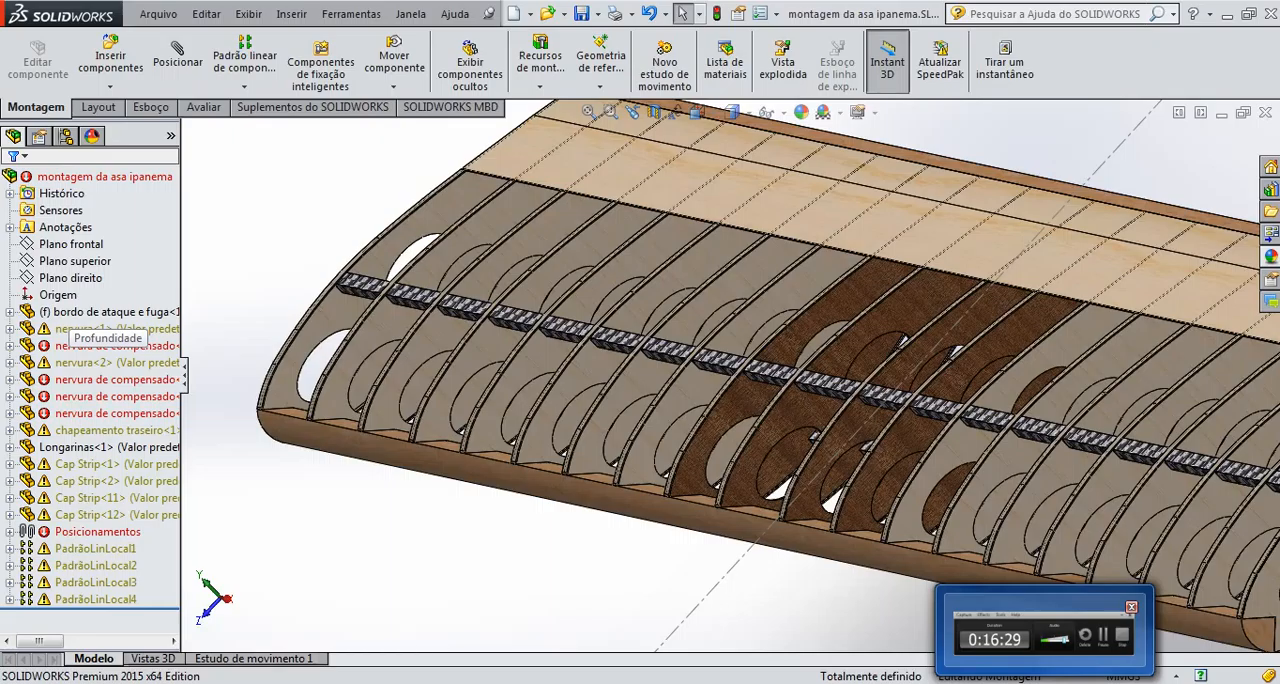
# Examine the ribs, the spars and their end at the wing tip, and the whole wing from several angles
pyautogui.scroll(2, 1098, 562)
pyautogui.scroll(-6, 974, 396)
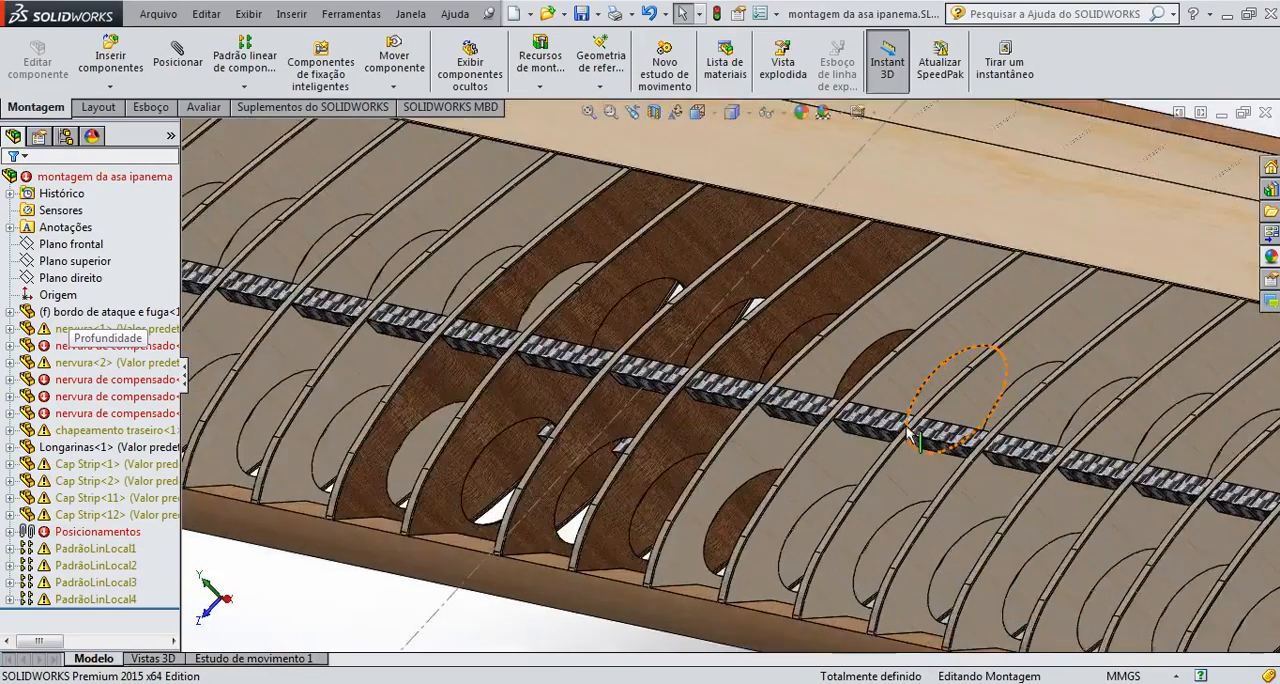
pyautogui.scroll(-3, 910, 430)
pyautogui.scroll(-3, 800, 410)
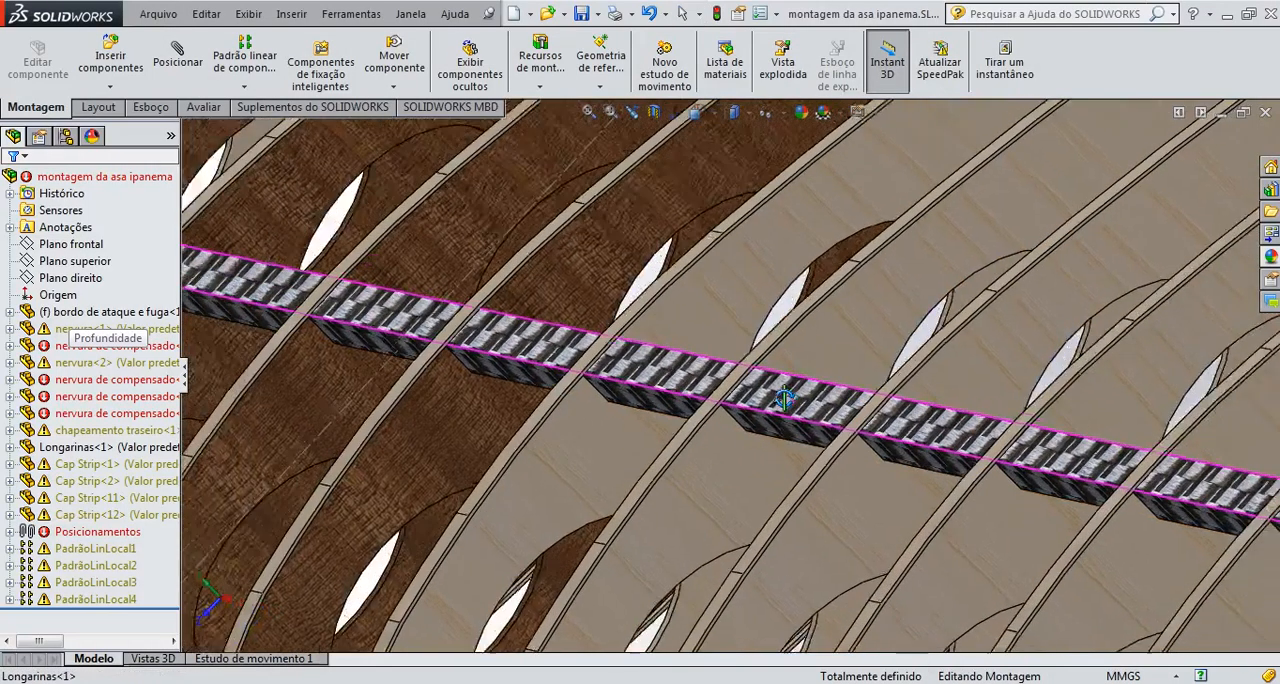
pyautogui.scroll(4, 785, 398)
pyautogui.scroll(-4, 777, 380)
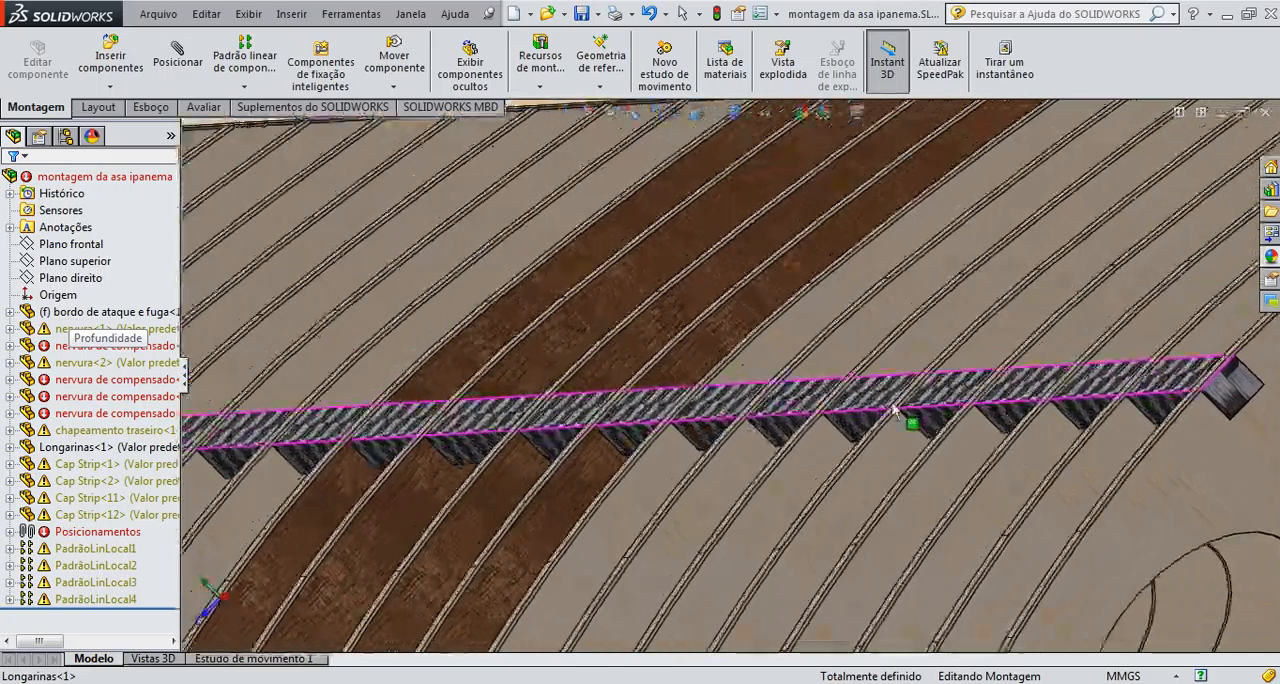
pyautogui.scroll(2, 893, 408)
pyautogui.scroll(-6, 880, 385)
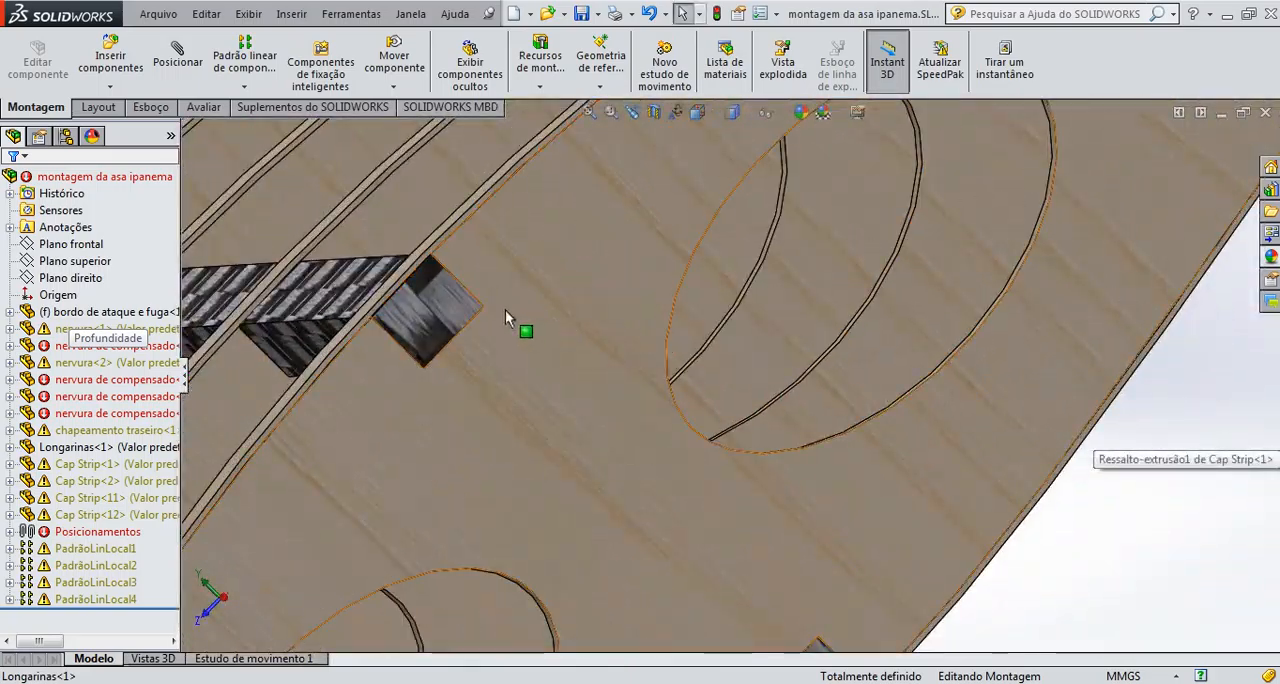
pyautogui.middleClick(483, 307)
pyautogui.moveTo(483, 307)
pyautogui.mouseDown(button='middle')
pyautogui.moveTo(470, 303)
pyautogui.moveTo(475, 316)
pyautogui.mouseUp(button='middle')
pyautogui.scroll(7, 465, 357)
pyautogui.moveTo(574, 420); pyautogui.dragTo(545, 406, button='middle')
pyautogui.scroll(2, 549, 404)
pyautogui.scroll(-2, 551, 402)
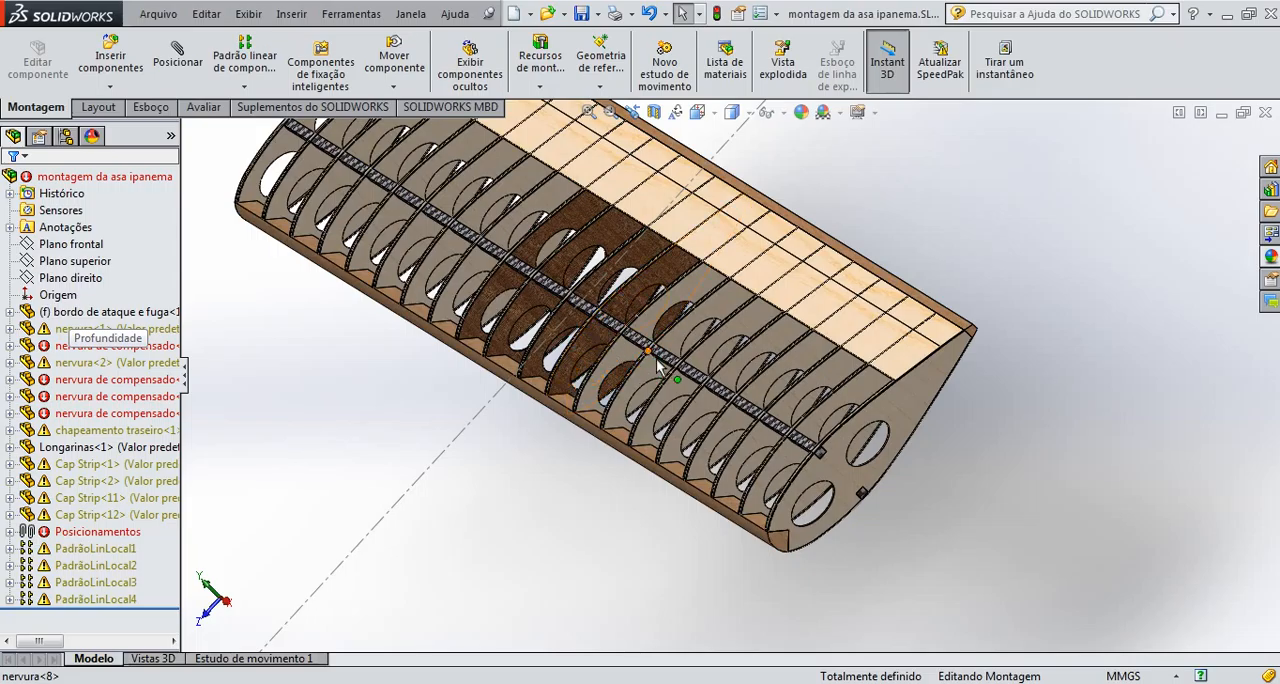
pyautogui.moveTo(654, 352); pyautogui.dragTo(650, 316, button='middle')
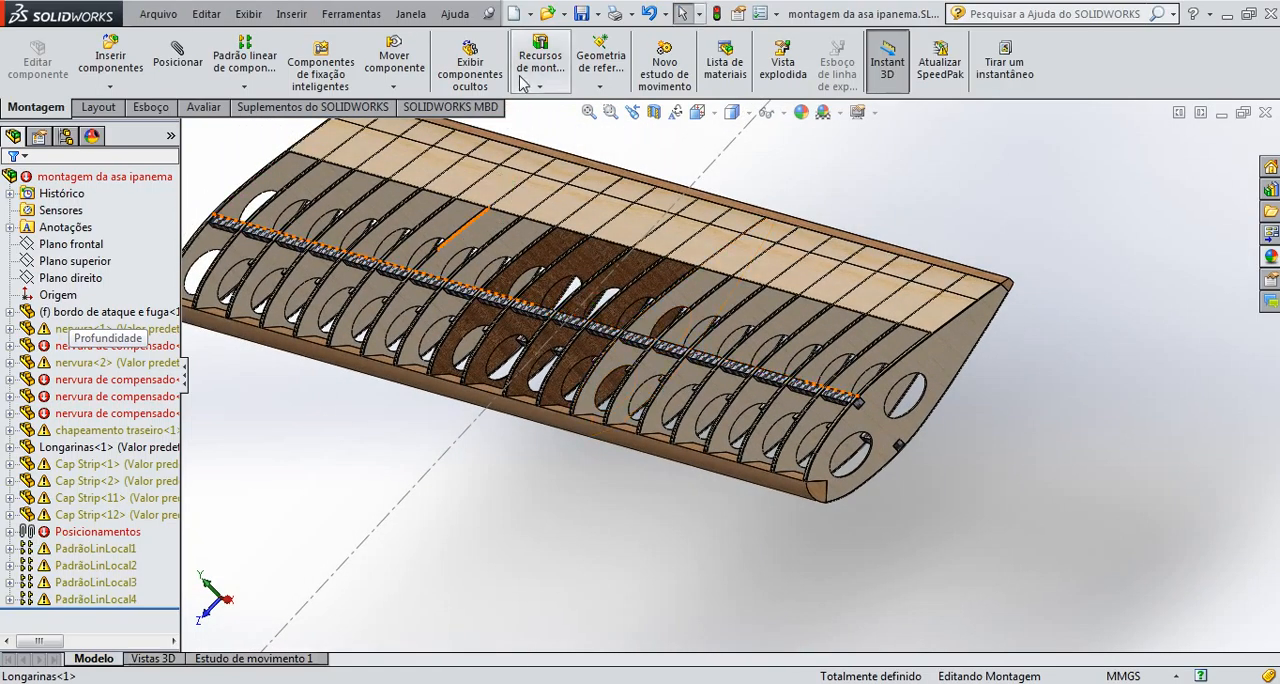
# Save the assembly as a part file named montagem da asa ipanema.SLDPRT in the Desenhos folder
pyautogui.click(593, 14)
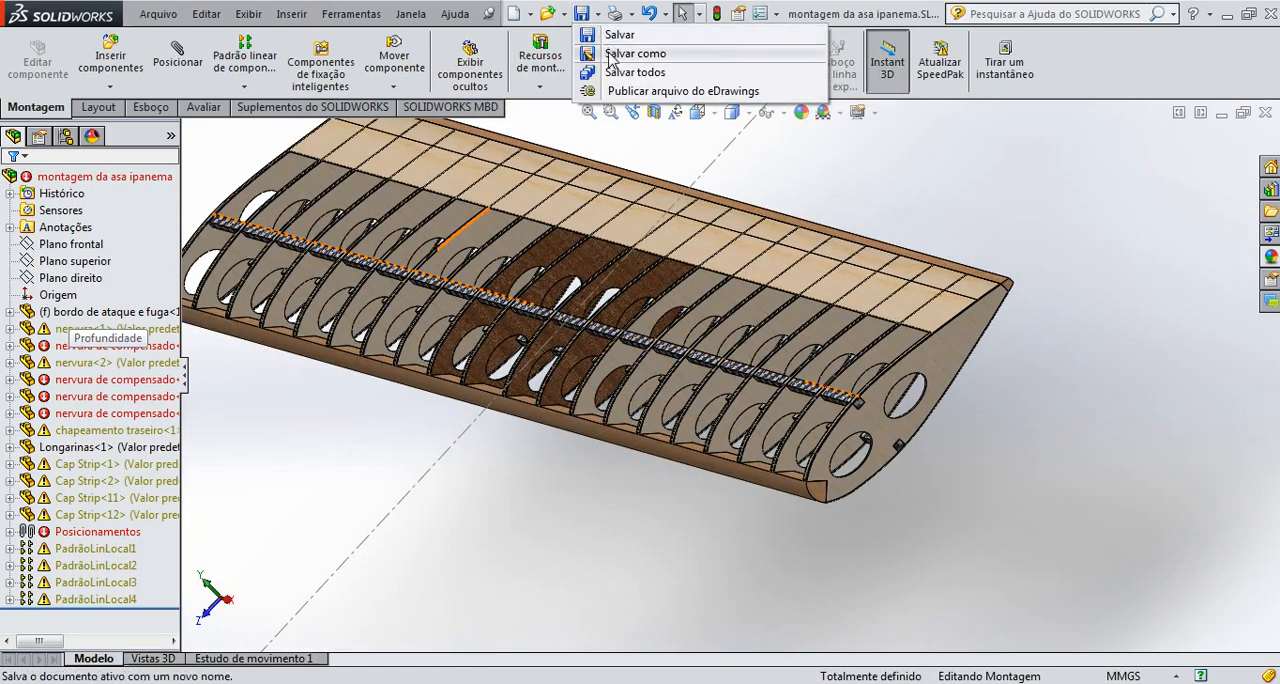
pyautogui.click(620, 54)
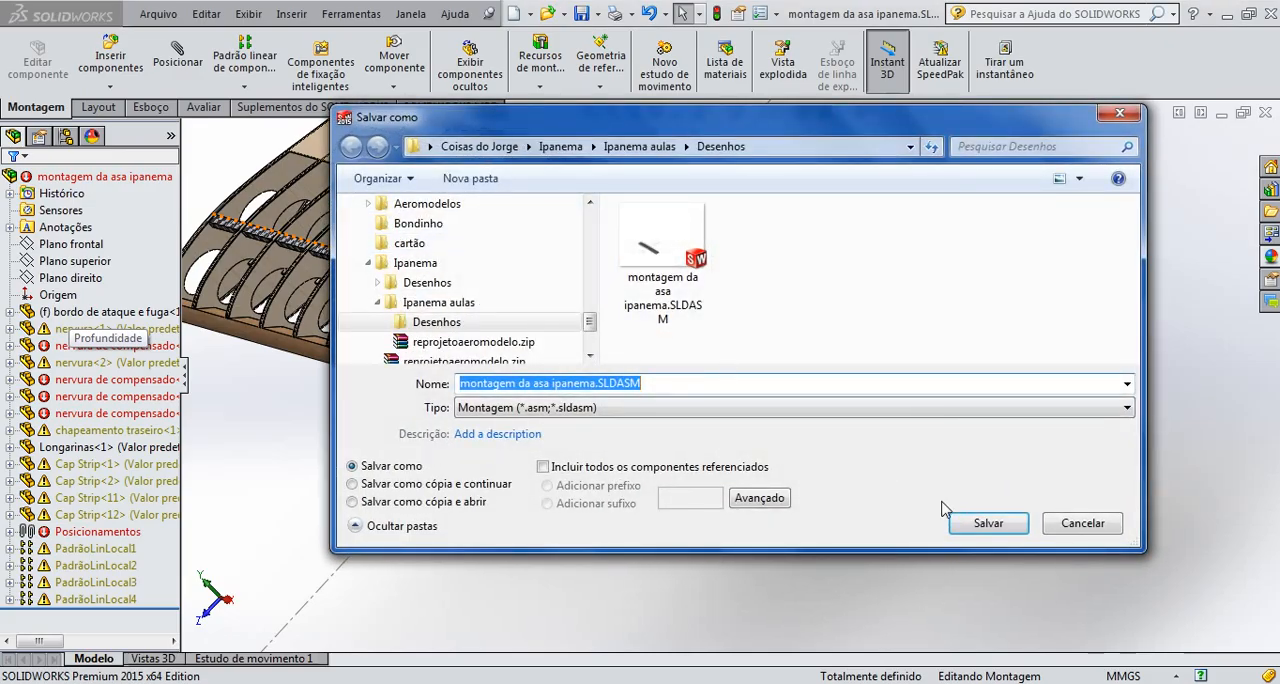
pyautogui.click(625, 407)
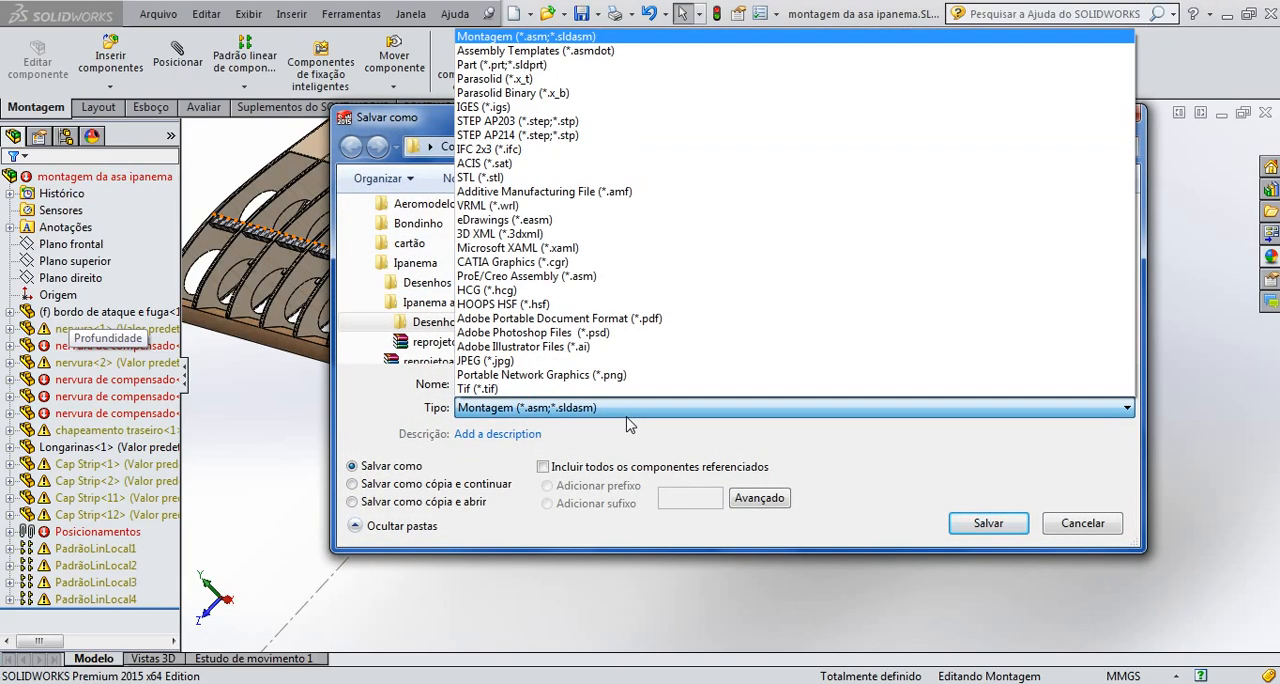
pyautogui.click(525, 68)
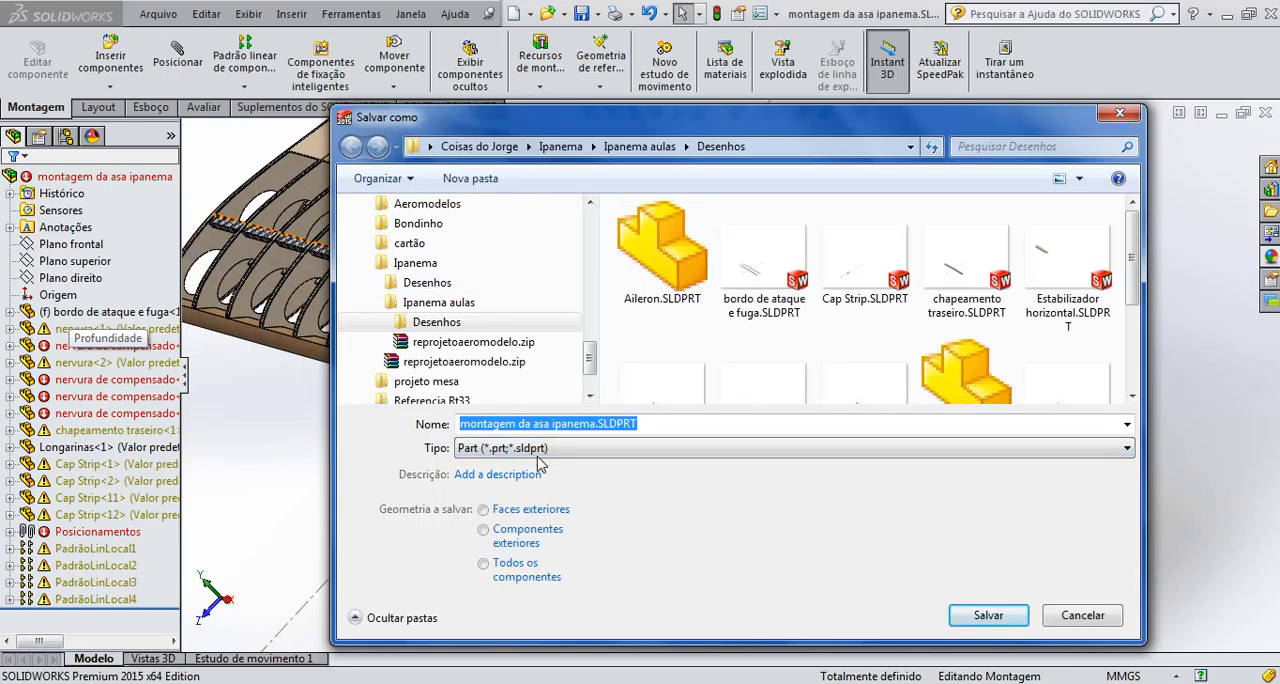
pyautogui.click(982, 612)
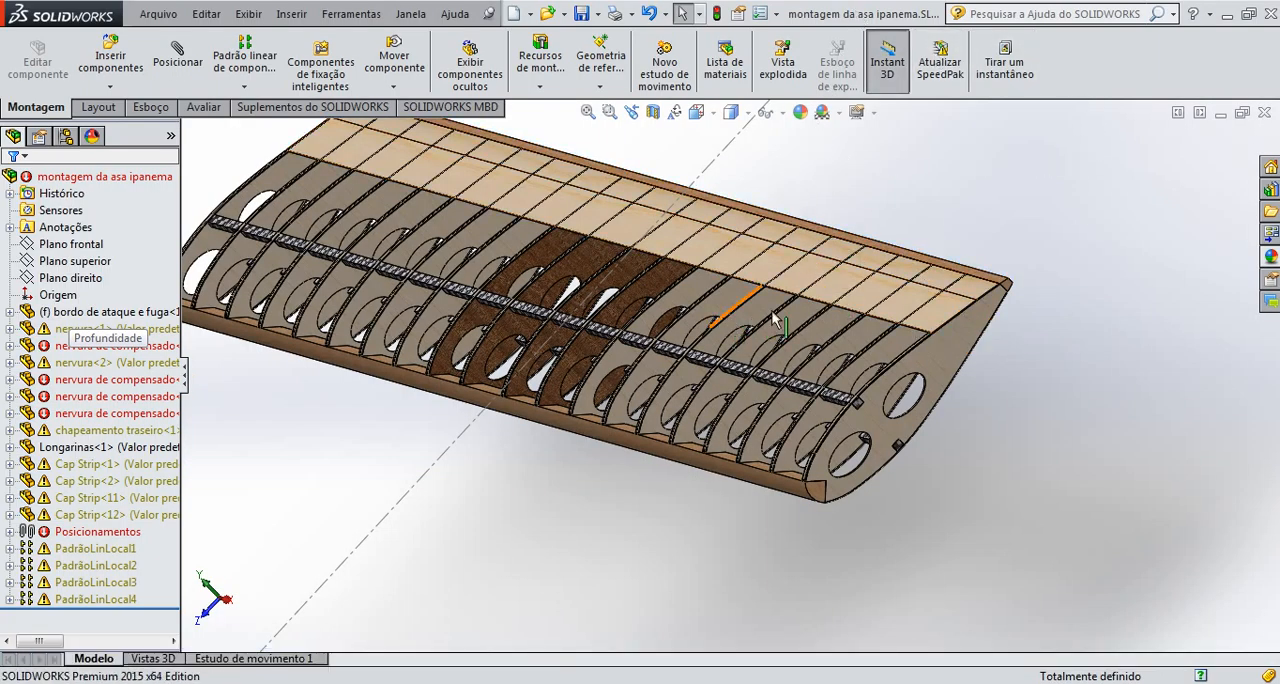
# Close the wing assembly without saving its modified documents and open montagem da asa ipanema.SLDASM from the Desenhos folder
pyautogui.click(1265, 114)
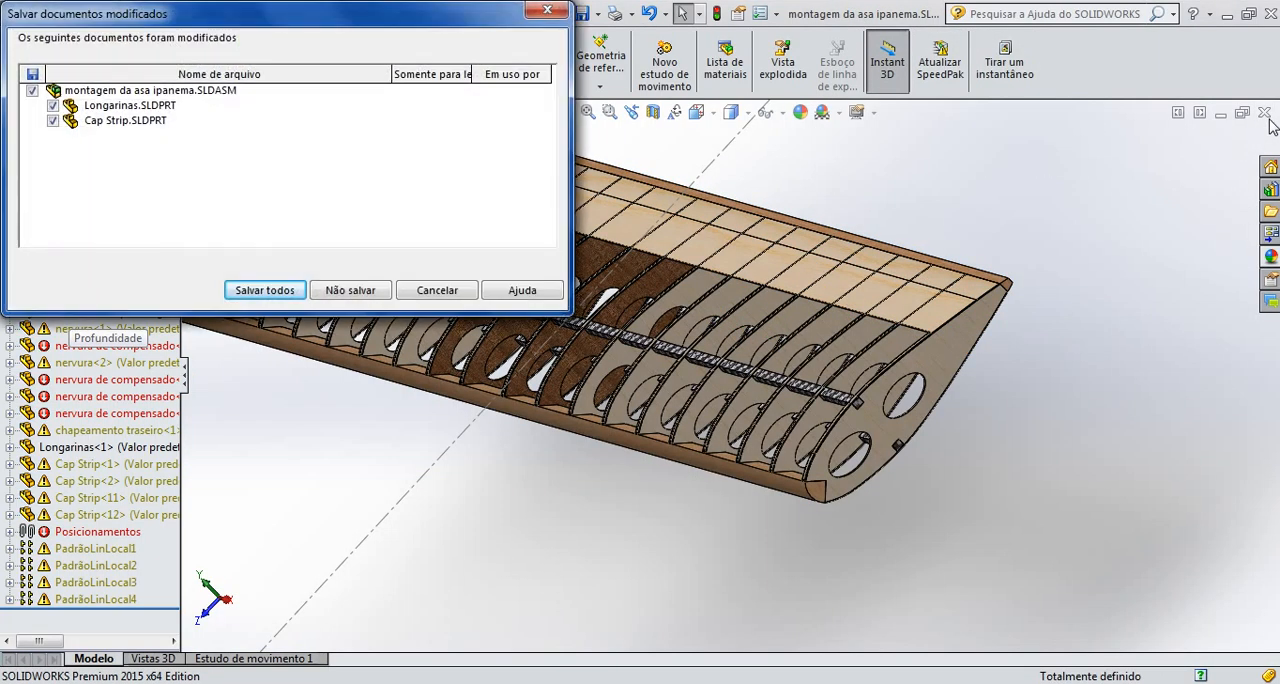
pyautogui.click(340, 292)
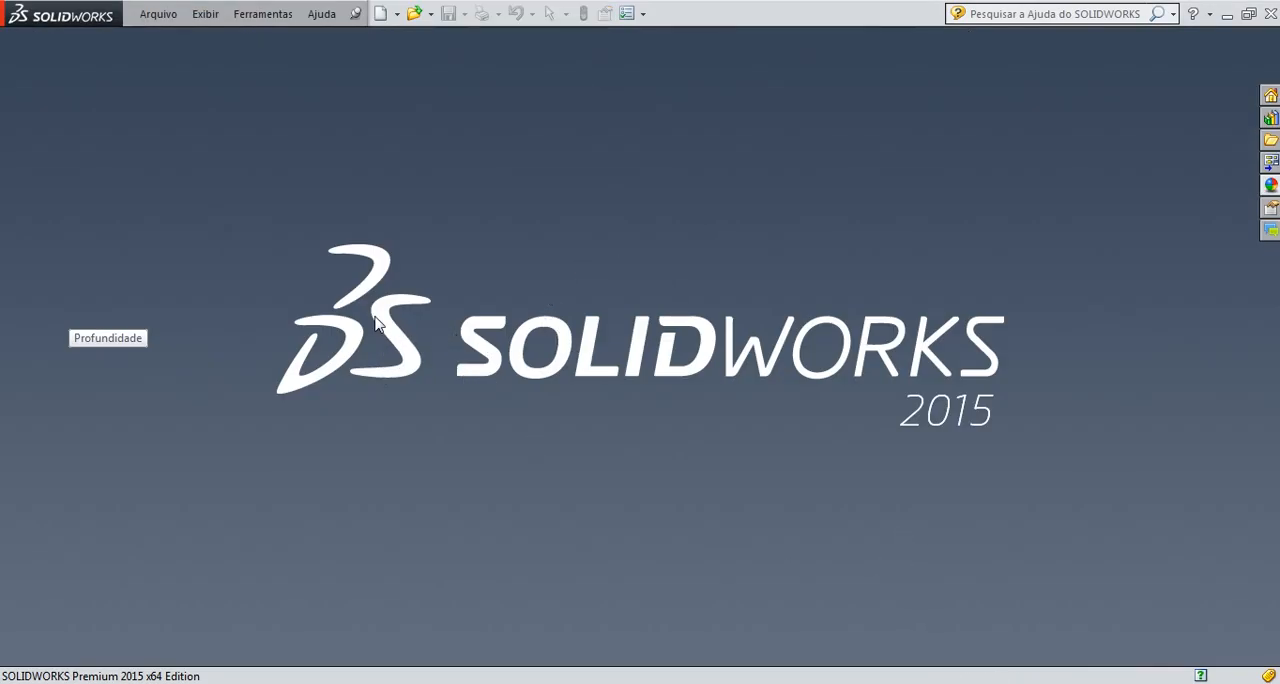
pyautogui.click(431, 14)
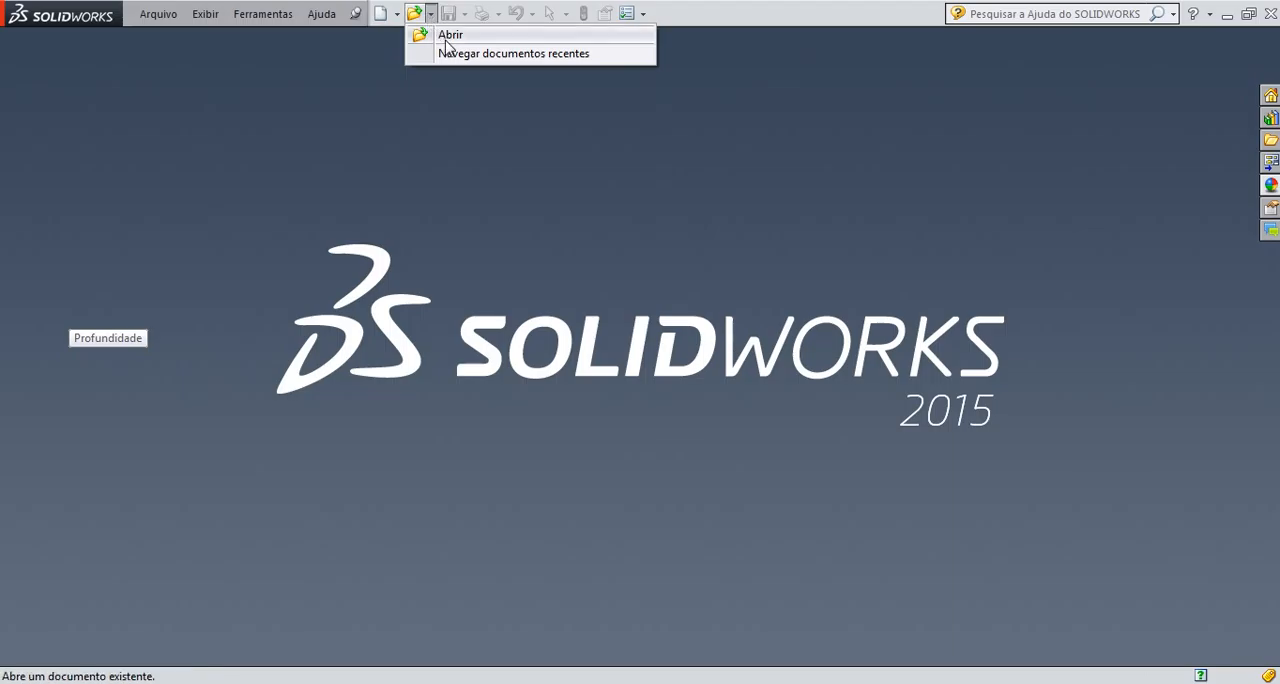
pyautogui.click(449, 36)
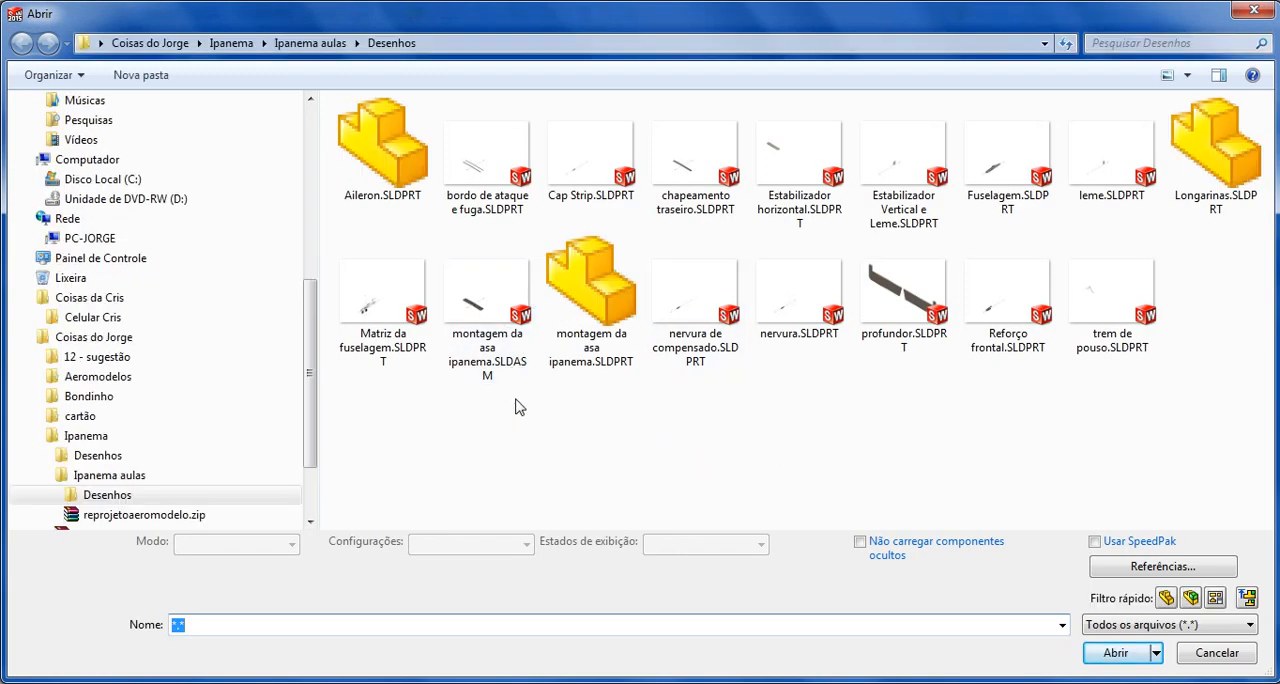
pyautogui.doubleClick(480, 295)
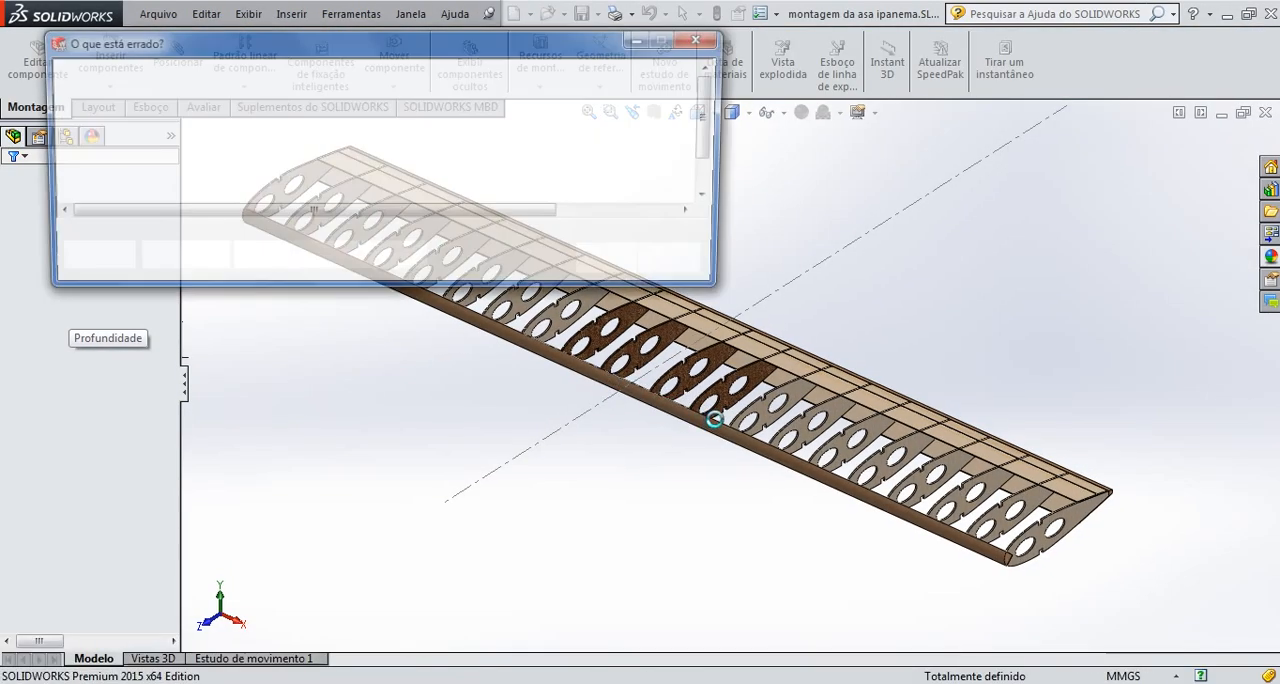
# Examine the plywood ribs and rear sheeting of the opened wing assembly and dismiss the rebuild error report
pyautogui.scroll(-2, 622, 318)
pyautogui.scroll(-2, 624, 320)
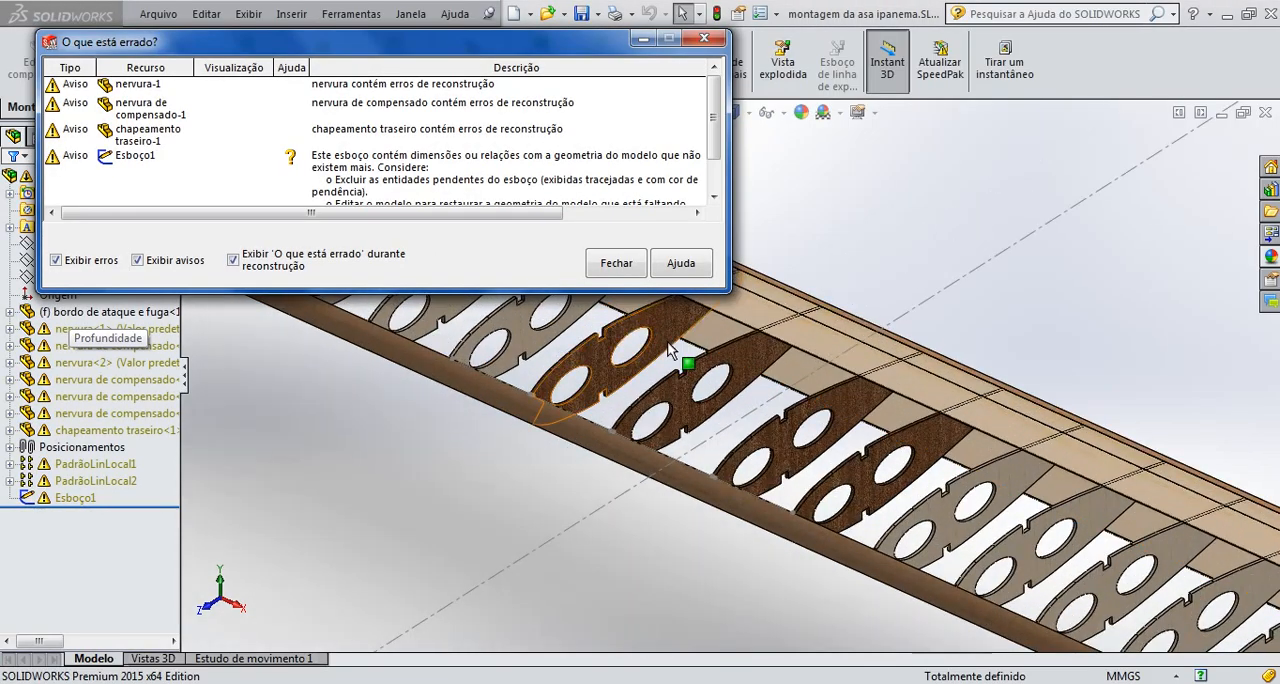
pyautogui.scroll(5, 677, 352)
pyautogui.scroll(-4, 678, 352)
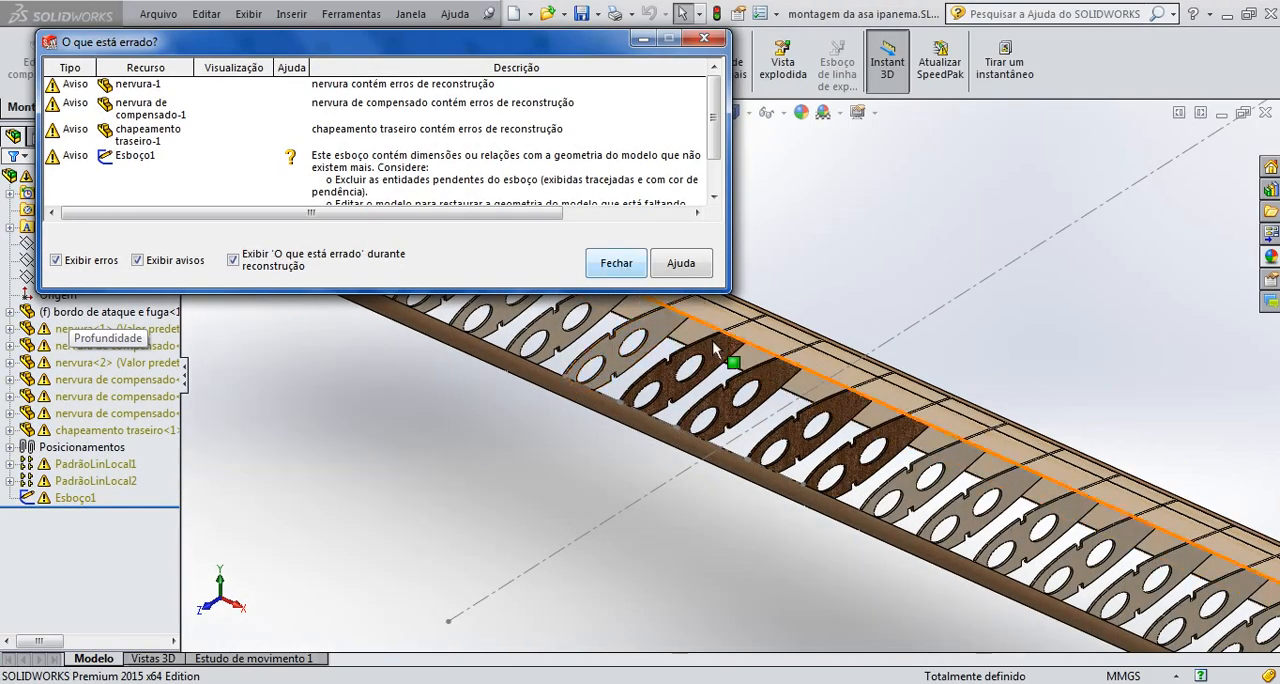
pyautogui.scroll(4, 762, 380)
pyautogui.scroll(-3, 831, 406)
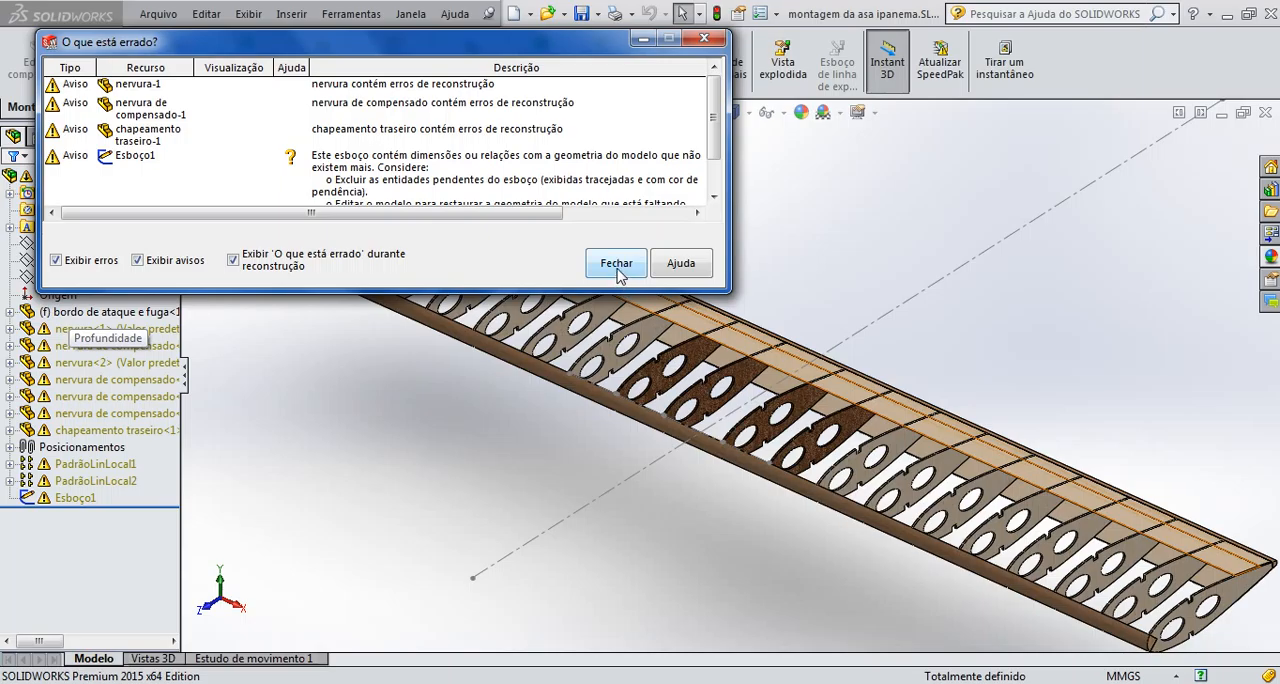
pyautogui.click(617, 265)
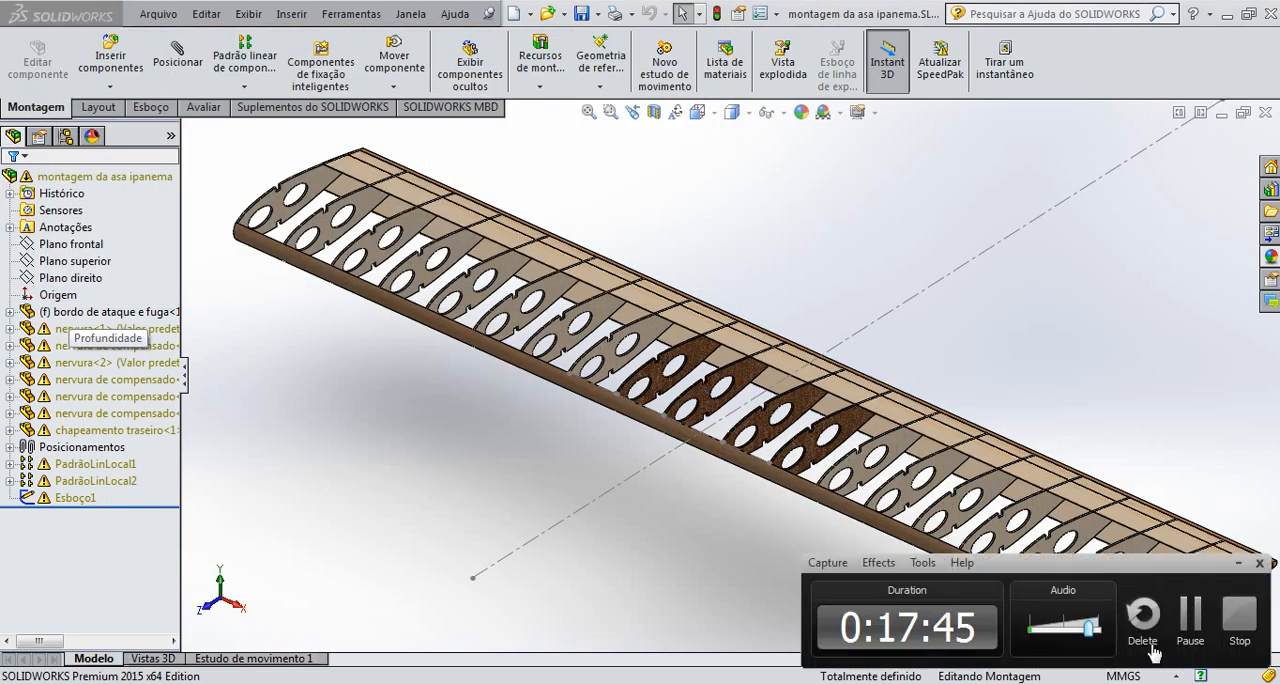
pyautogui.click(1190, 615)
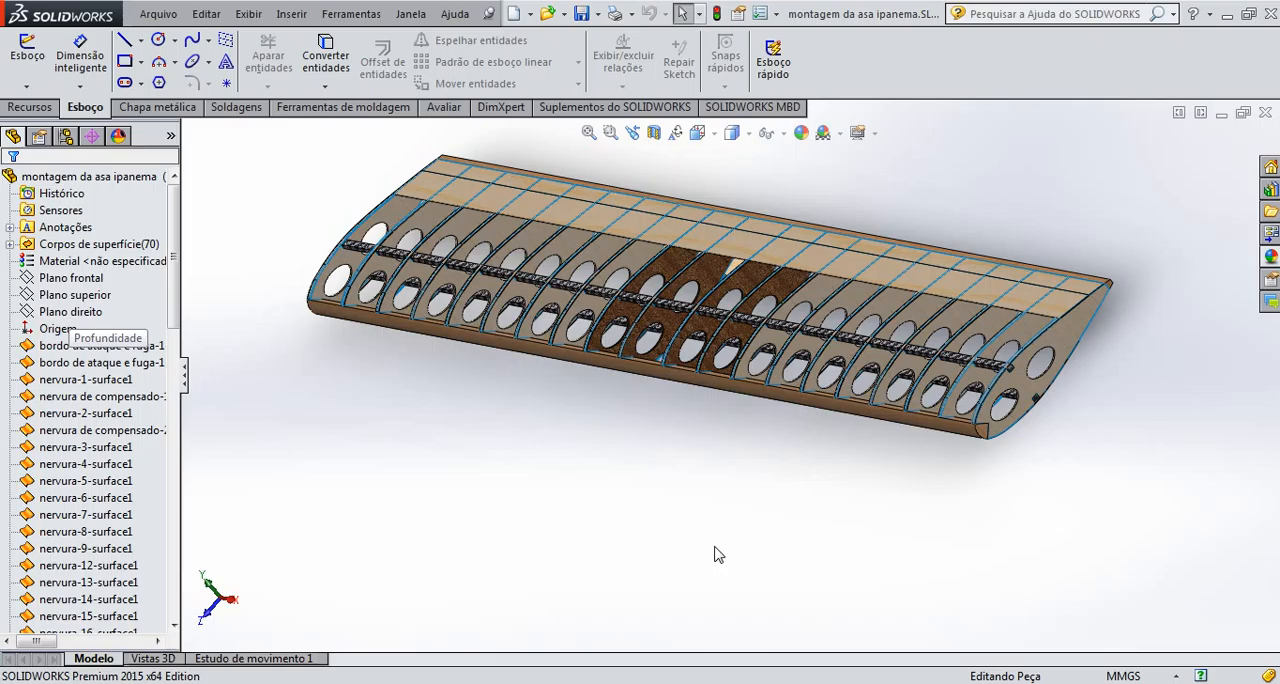
# Examine the wing part's central plywood ribs and spars up close from above and below
pyautogui.moveTo(667, 364); pyautogui.dragTo(658, 405, button='middle')
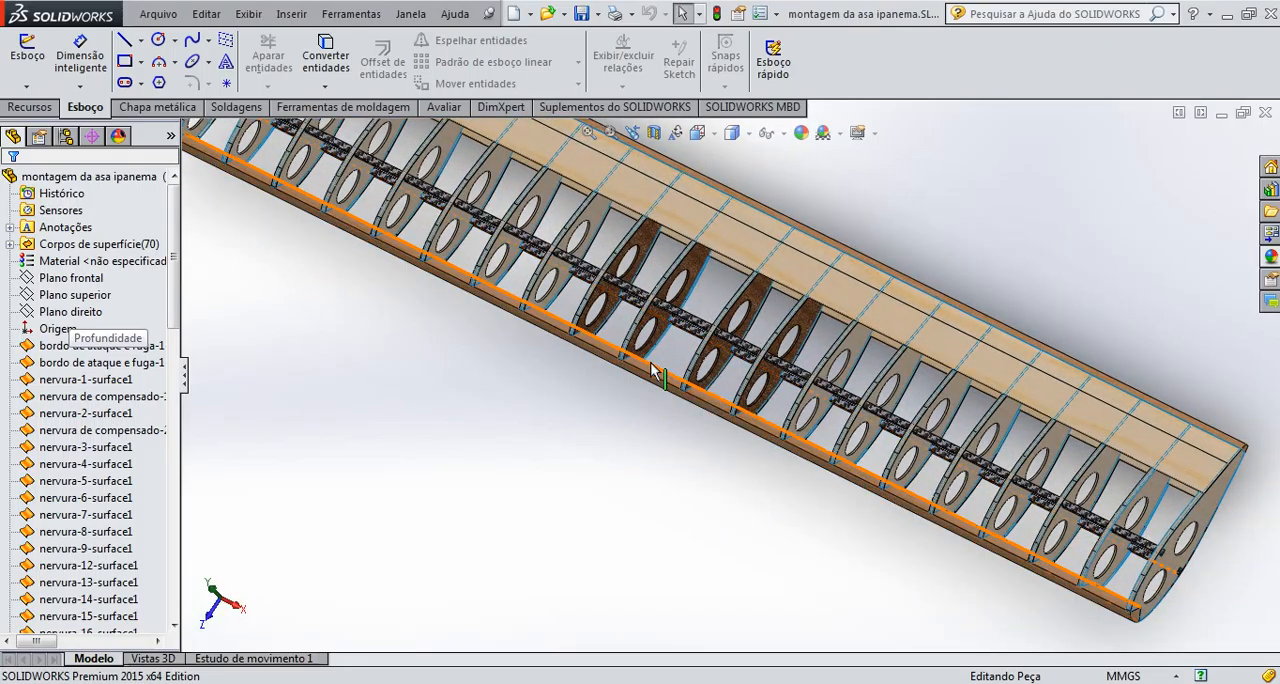
pyautogui.moveTo(670, 352)
pyautogui.mouseDown(button='middle')
pyautogui.moveTo(665, 338)
pyautogui.moveTo(675, 348)
pyautogui.mouseUp(button='middle')
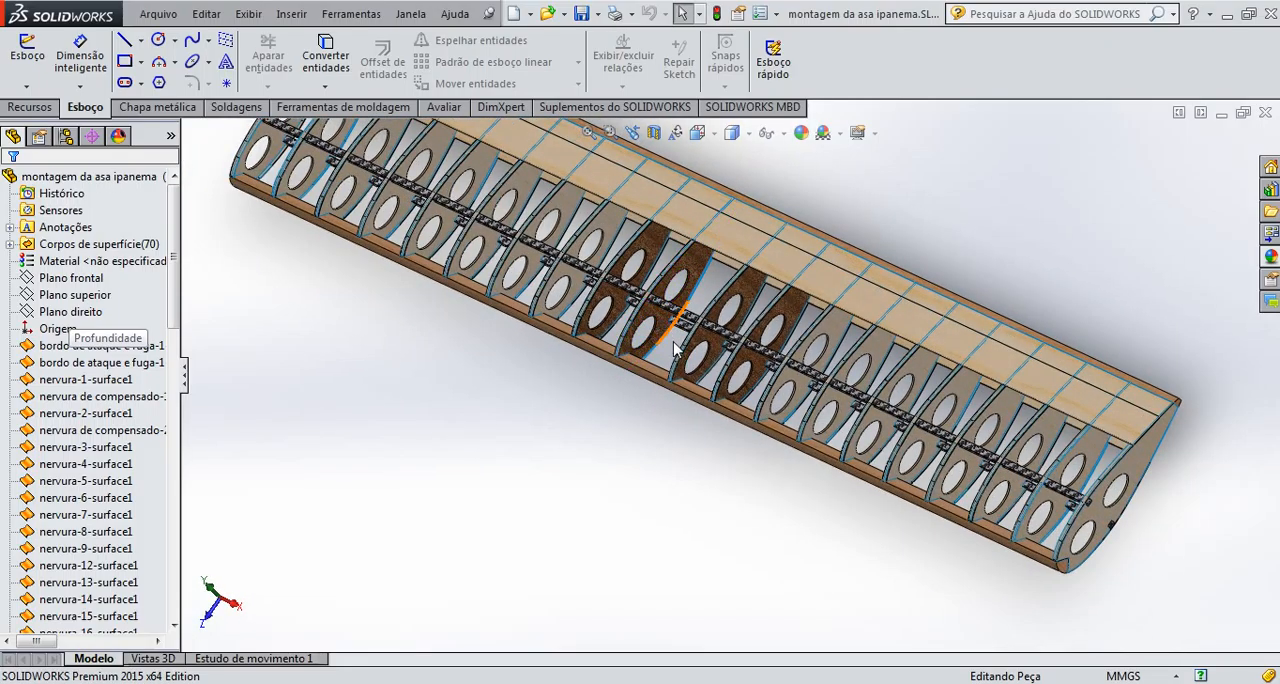
pyautogui.scroll(-5, 672, 348)
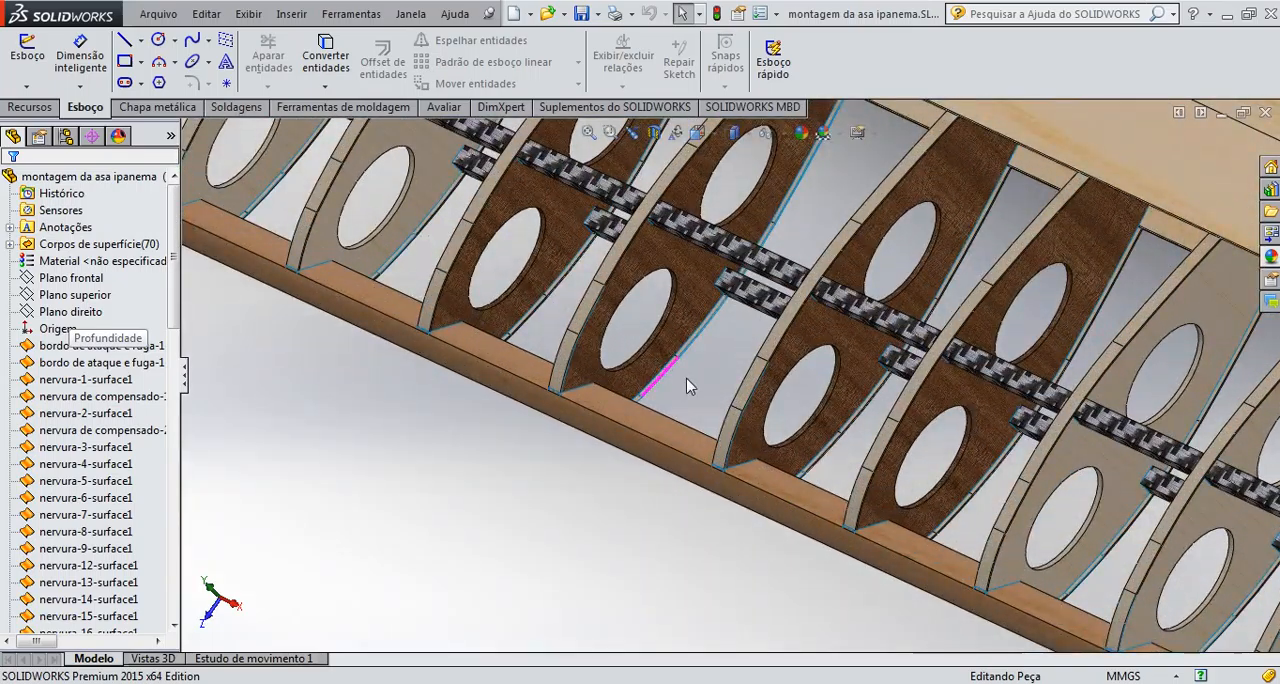
pyautogui.moveTo(687, 387); pyautogui.dragTo(607, 268, button='middle')
pyautogui.scroll(-3, 598, 399)
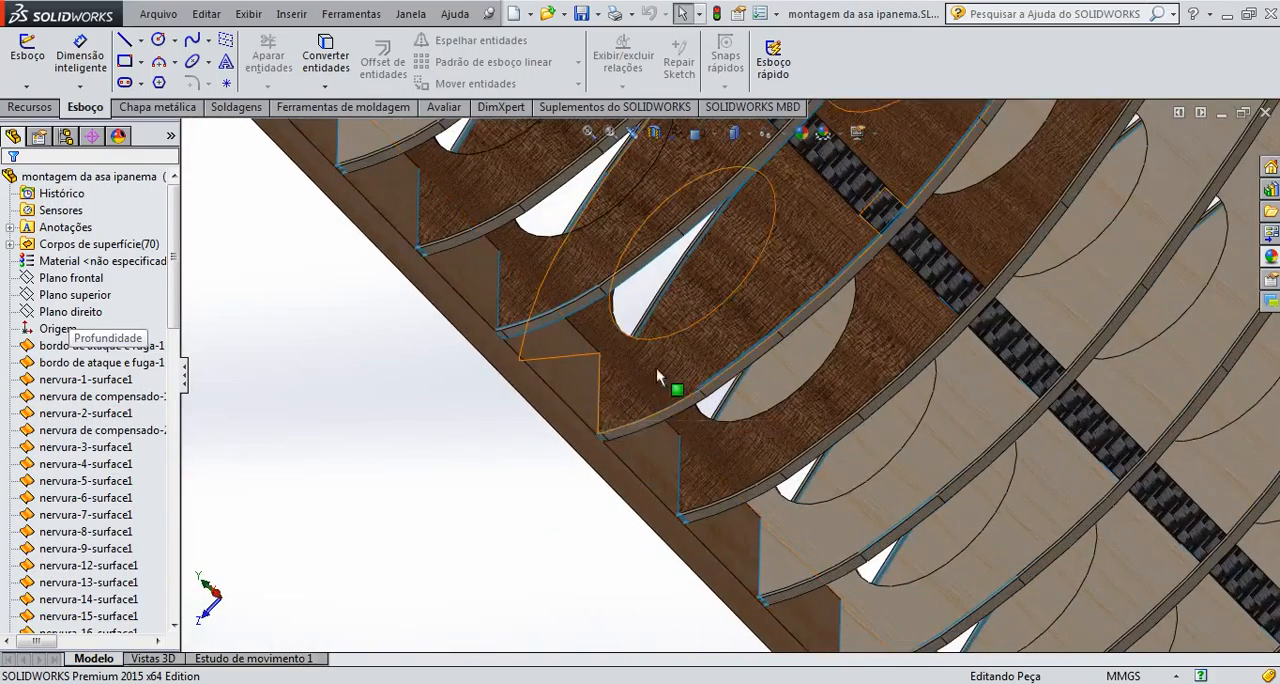
pyautogui.scroll(3, 660, 357)
pyautogui.moveTo(816, 263)
pyautogui.mouseDown(button='middle')
pyautogui.moveTo(849, 357)
pyautogui.moveTo(809, 315)
pyautogui.moveTo(798, 277)
pyautogui.mouseUp(button='middle')
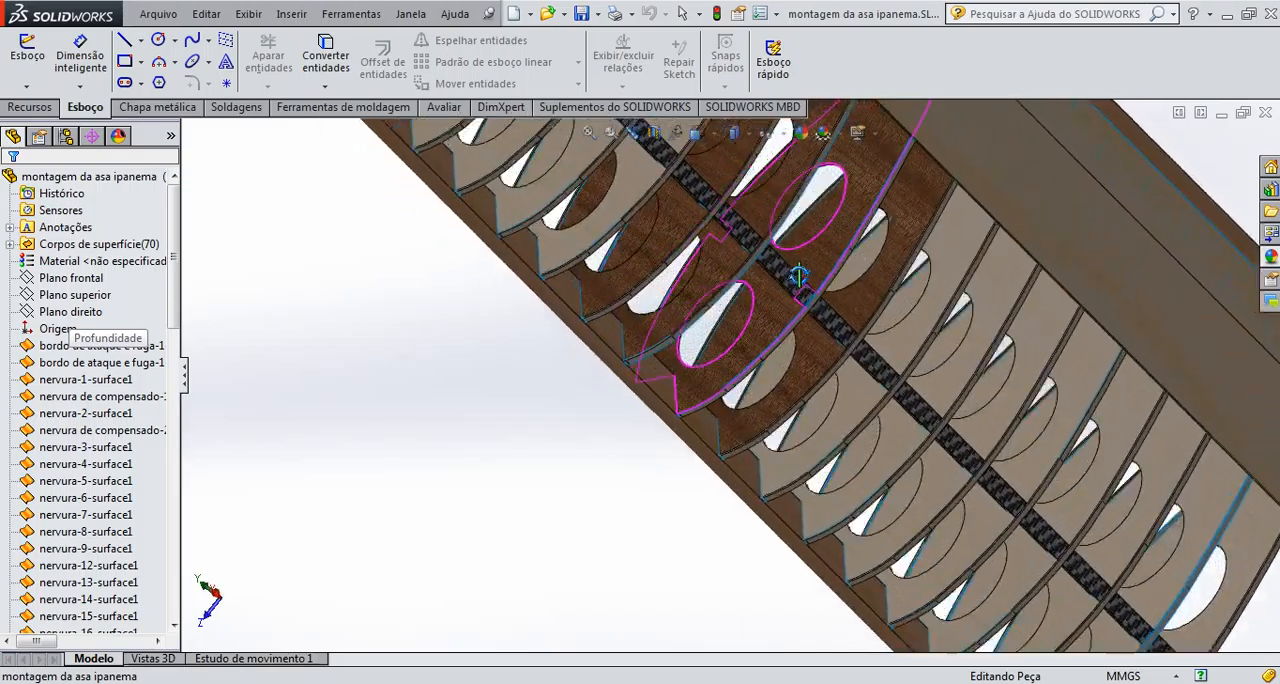
# Start a sketch on a central plywood rib's face and draw a line about 4.5 mm long from the notch corner along its front edge
pyautogui.scroll(-2, 725, 353)
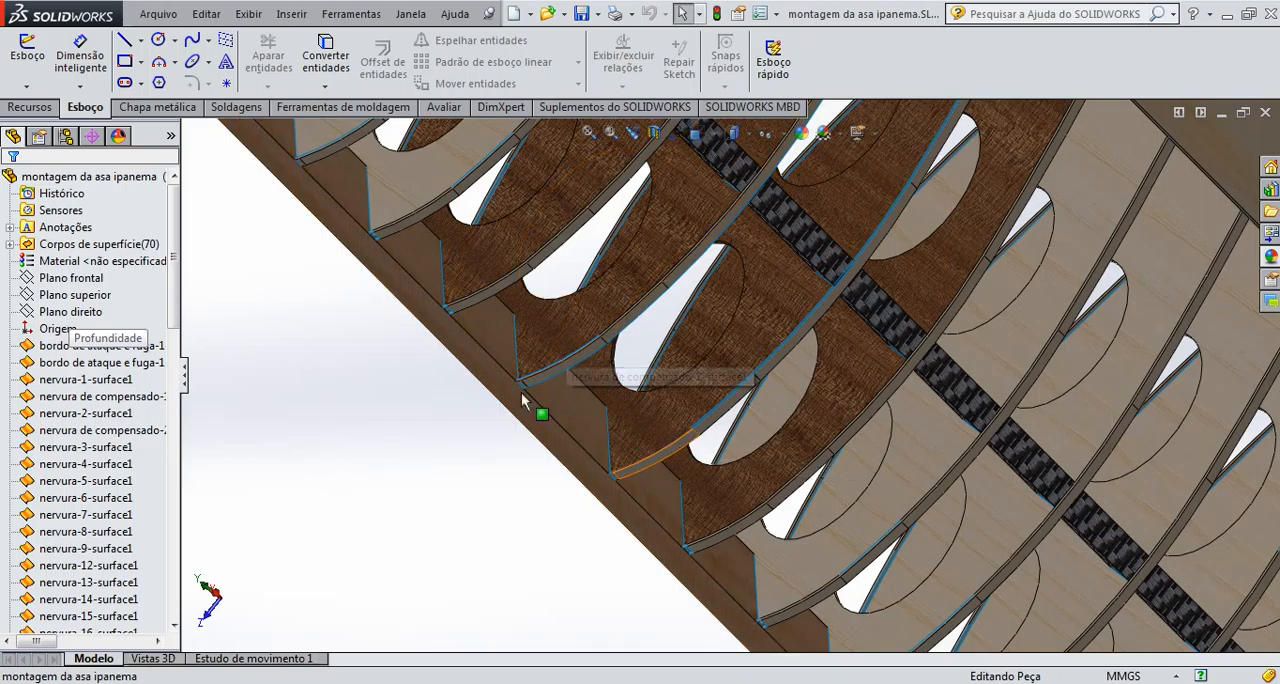
pyautogui.click(29, 66)
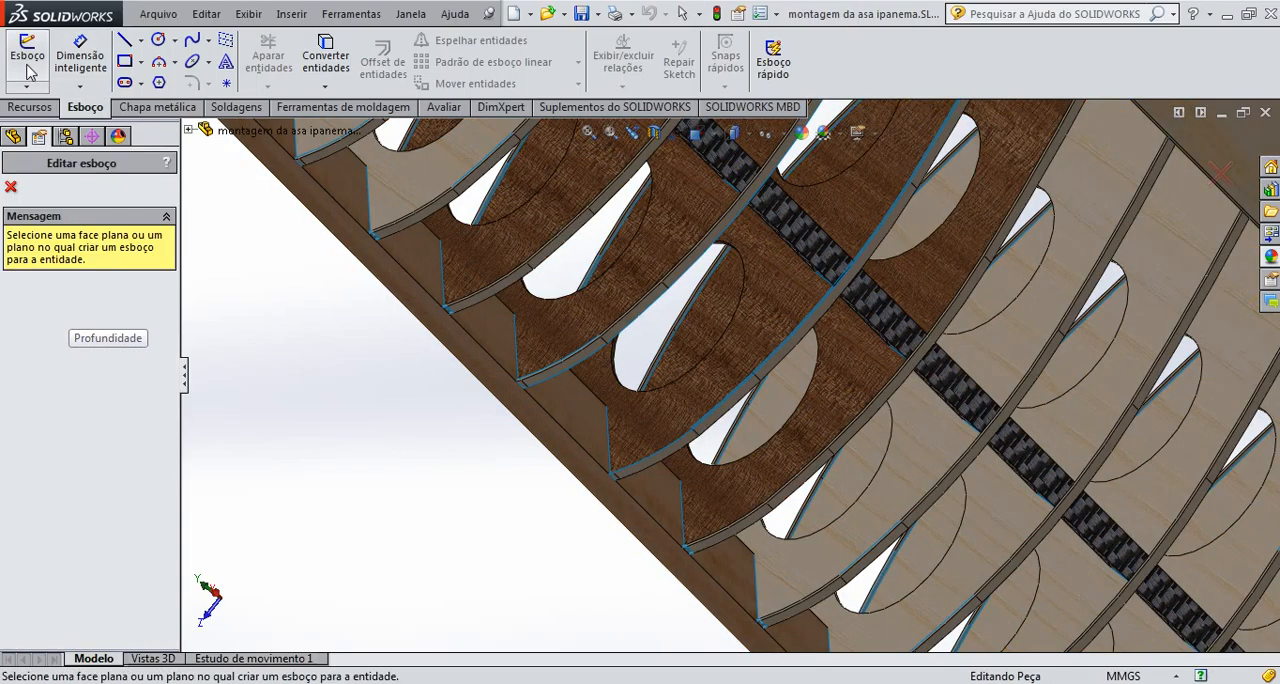
pyautogui.click(666, 408)
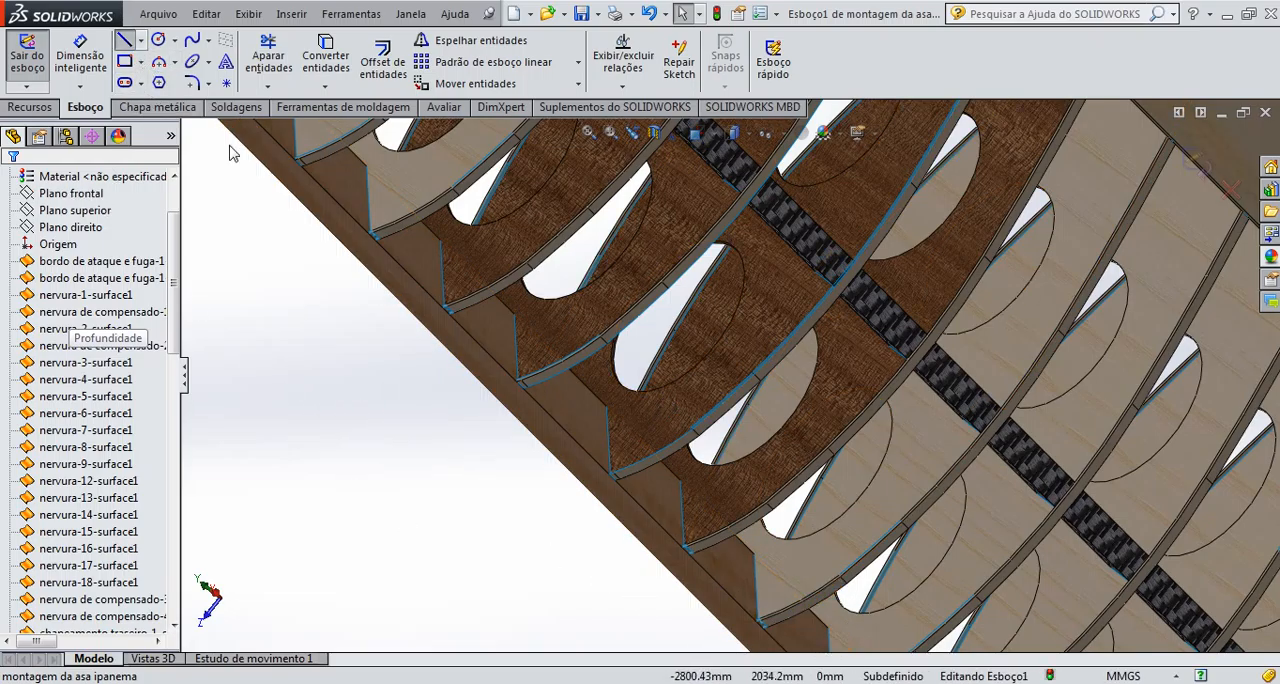
pyautogui.scroll(-6, 610, 420)
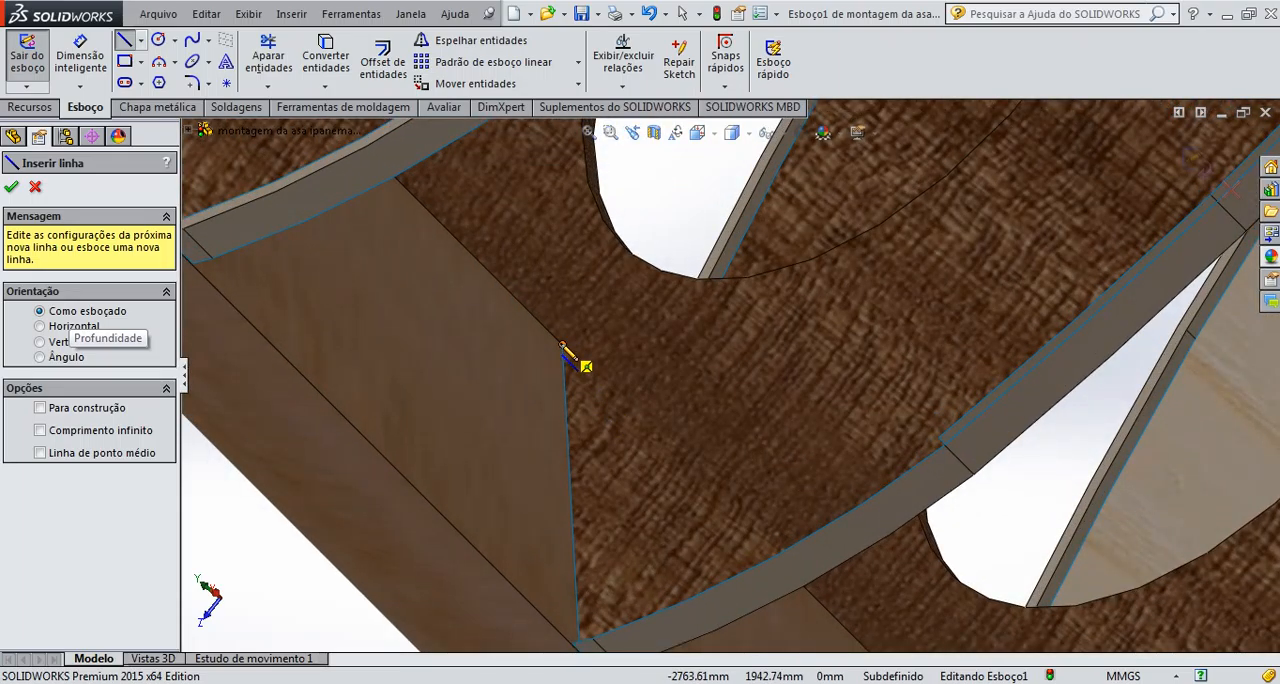
pyautogui.click(562, 346)
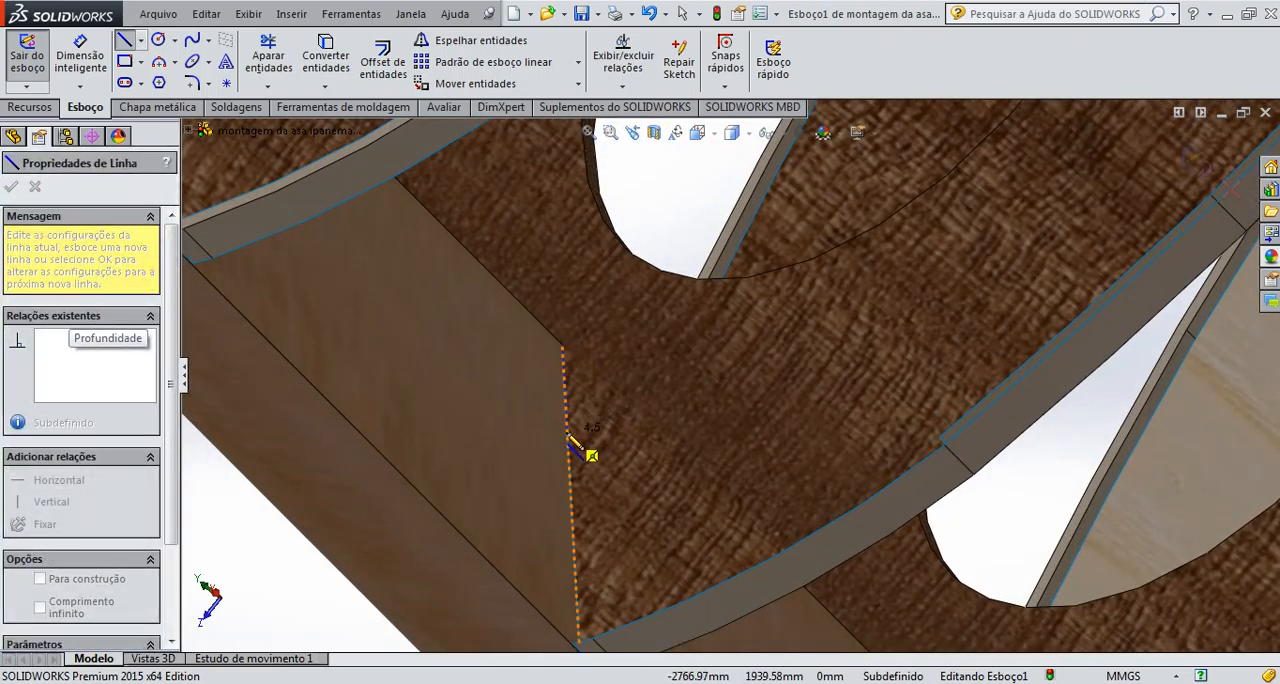
pyautogui.click(567, 432)
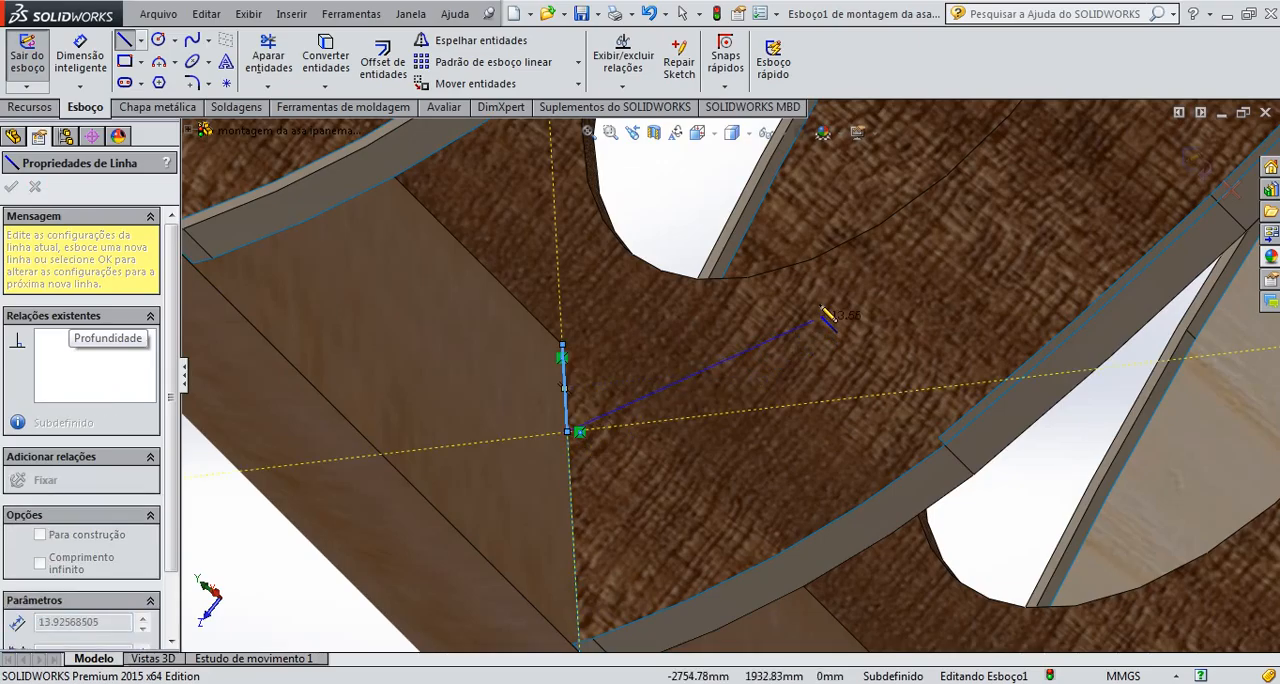
# Draw a line about 241 mm long from the short line's end across the rib and past the trailing edge, and finish the line chain
pyautogui.scroll(3, 808, 410)
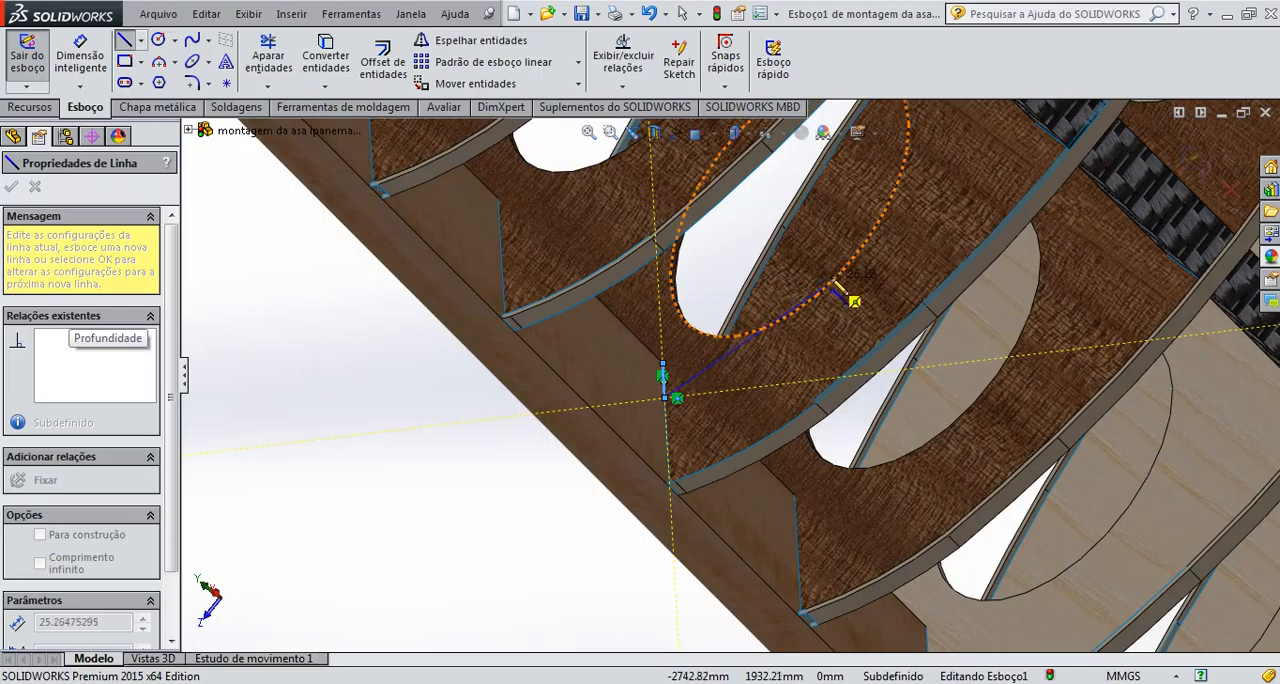
pyautogui.moveTo(831, 319); pyautogui.dragTo(848, 368, button='middle')
pyautogui.scroll(10, 852, 378)
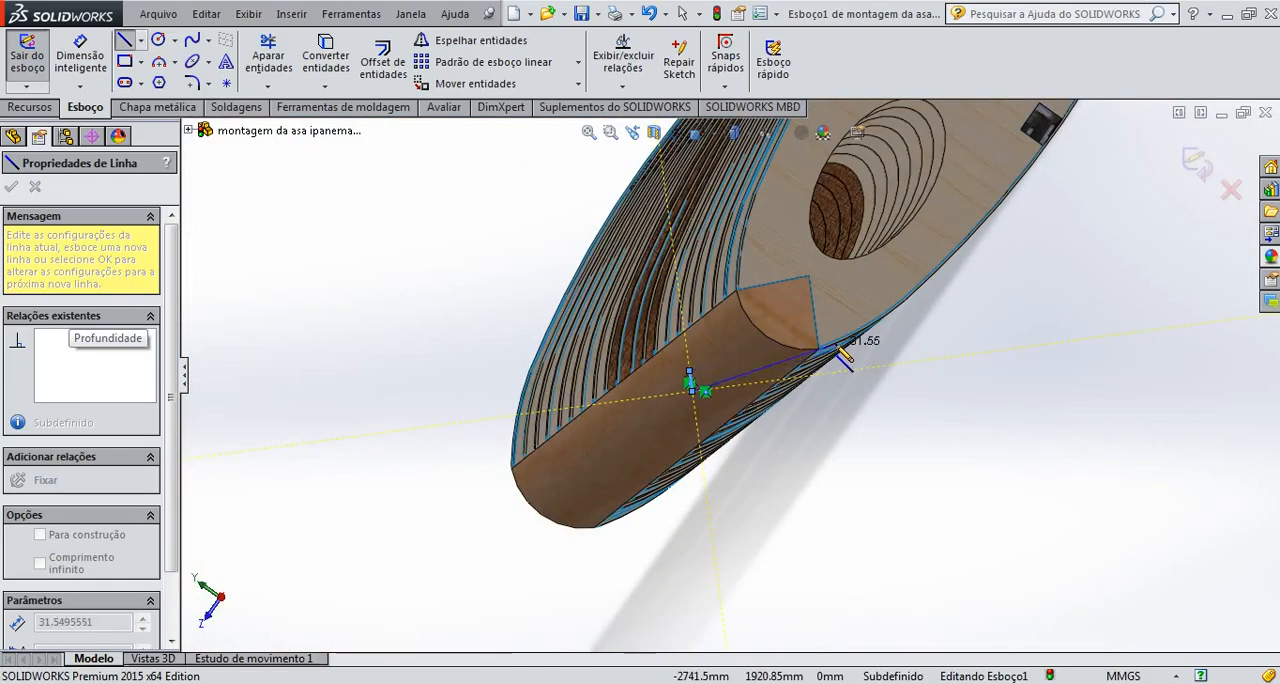
pyautogui.scroll(-3, 960, 275)
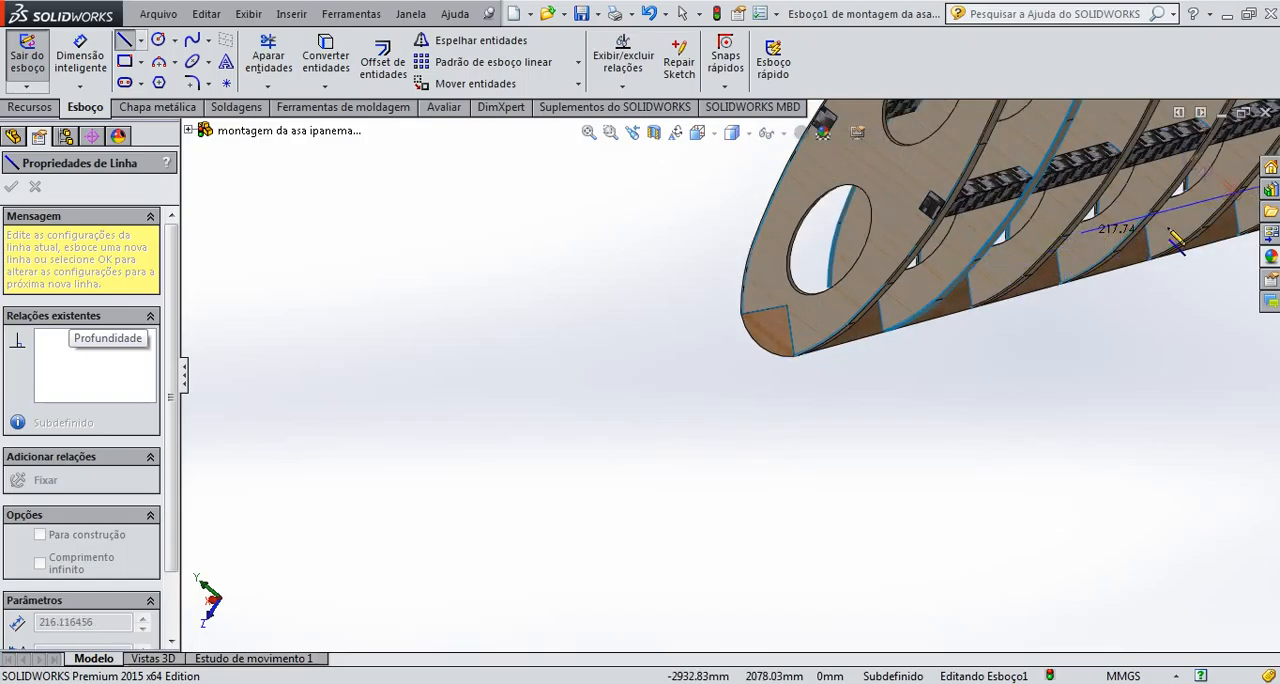
pyautogui.scroll(-5, 1120, 260)
pyautogui.scroll(6, 1160, 272)
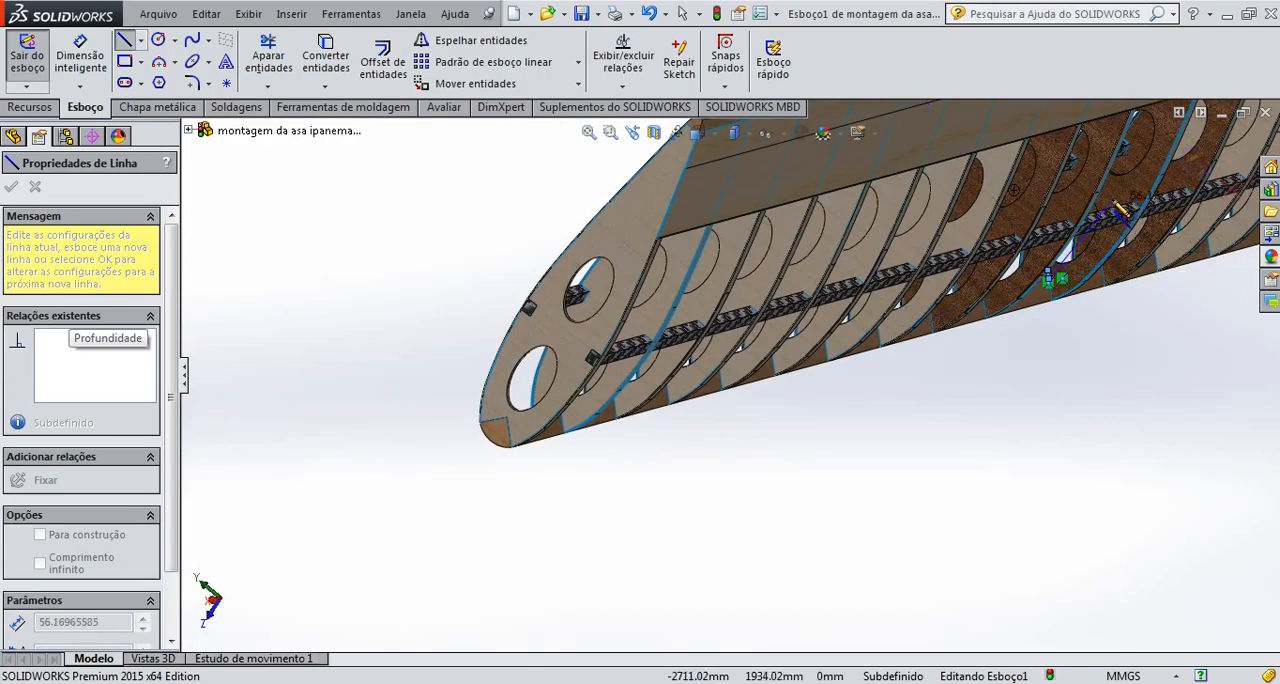
pyautogui.scroll(-5, 1118, 210)
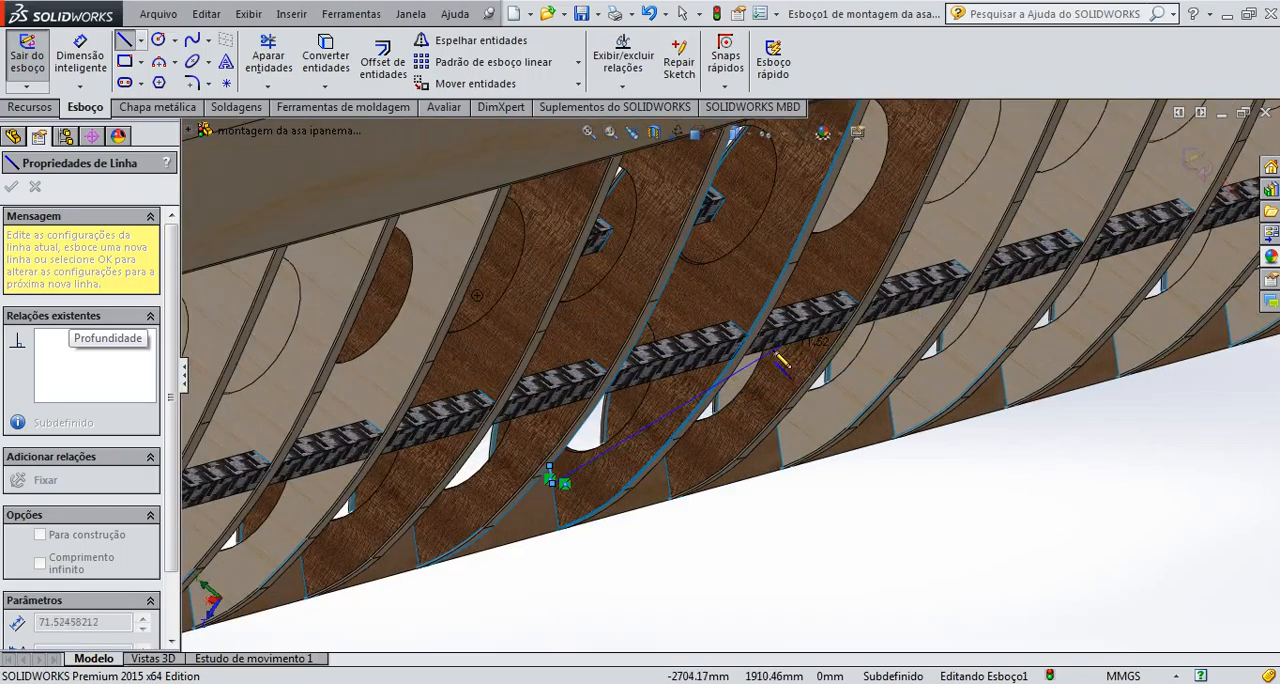
pyautogui.scroll(-2, 783, 362)
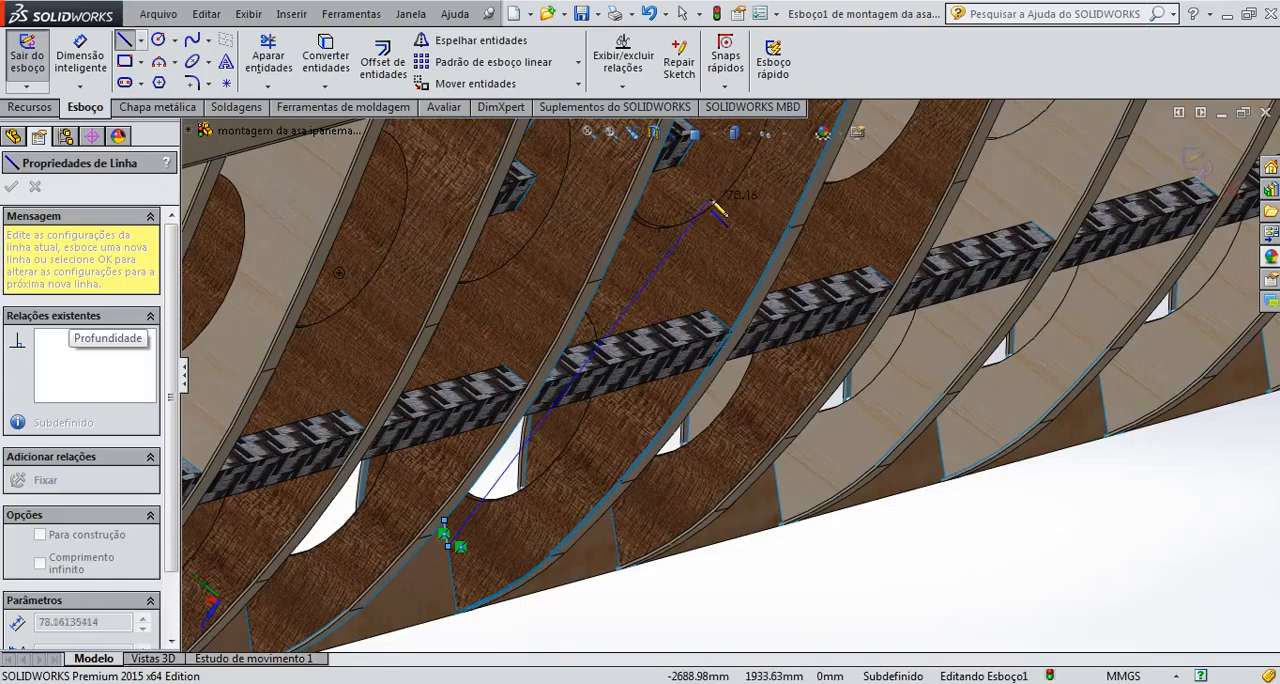
pyautogui.scroll(2, 693, 240)
pyautogui.moveTo(697, 246)
pyautogui.mouseDown(button='middle')
pyautogui.moveTo(860, 237)
pyautogui.moveTo(750, 250)
pyautogui.mouseUp(button='middle')
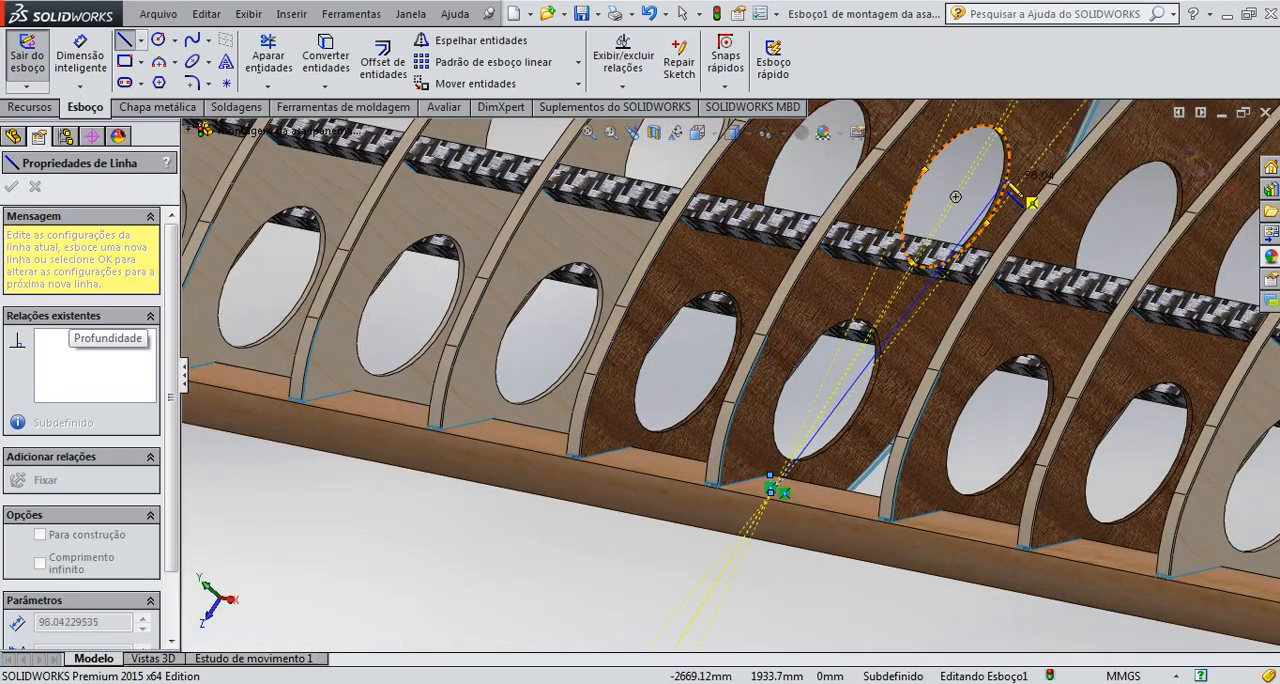
pyautogui.scroll(2, 1008, 186)
pyautogui.scroll(-1, 1012, 192)
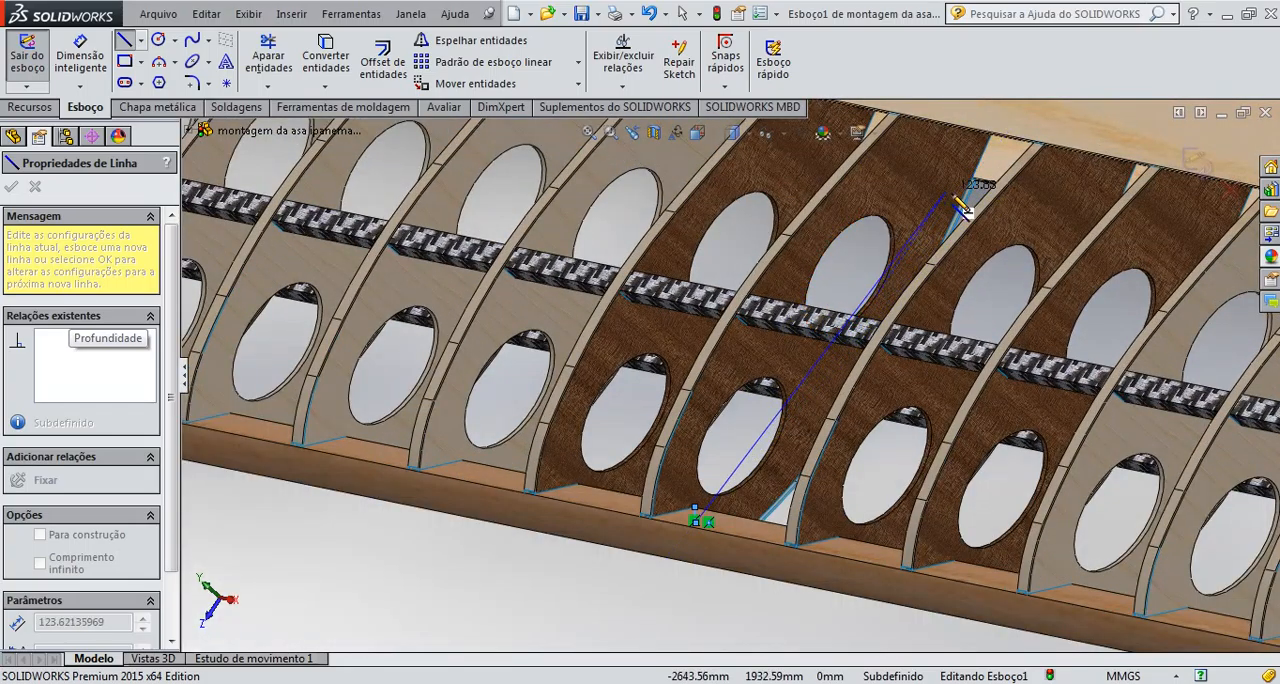
pyautogui.scroll(3, 995, 175)
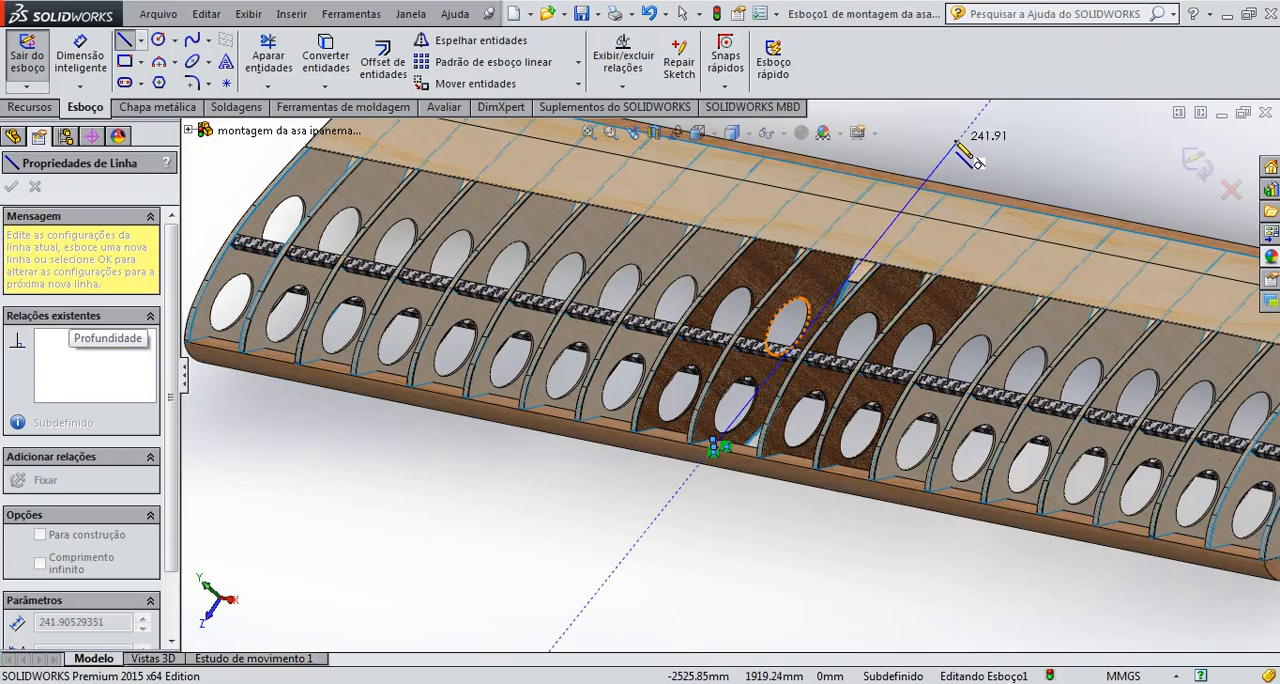
pyautogui.moveTo(957, 143)
pyautogui.mouseDown(button='middle')
pyautogui.moveTo(1036, 175)
pyautogui.moveTo(960, 170)
pyautogui.mouseUp(button='middle')
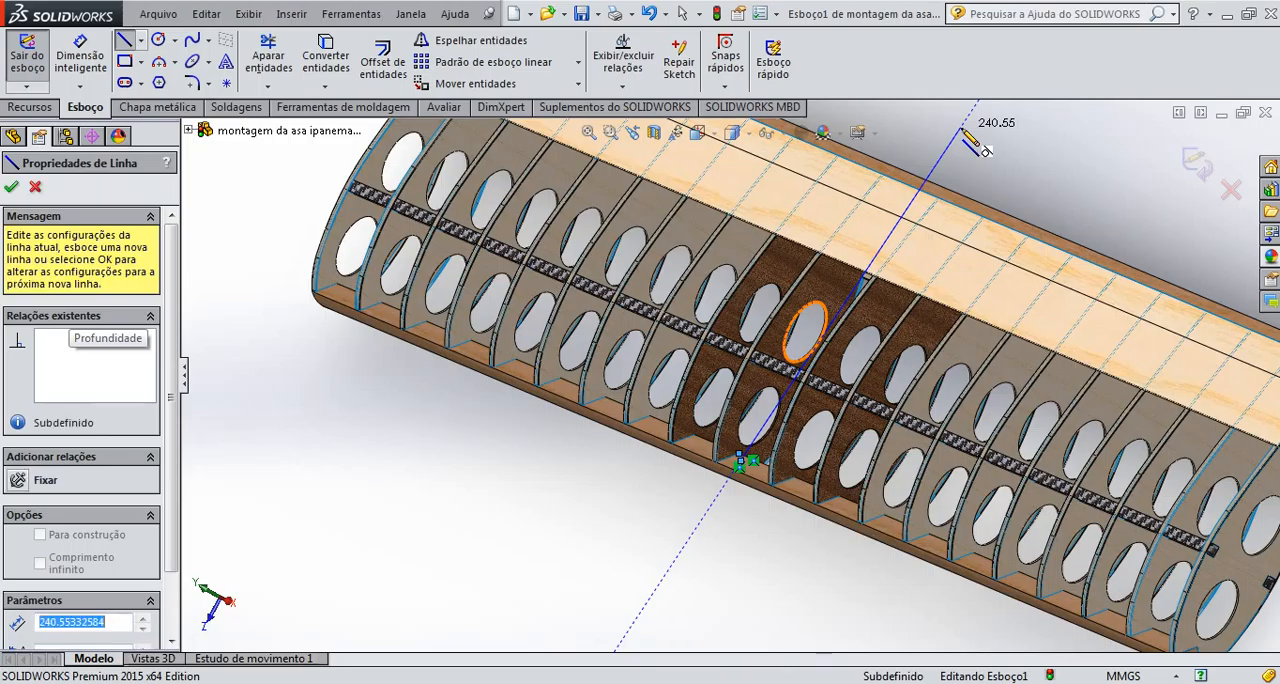
pyautogui.click(966, 140)
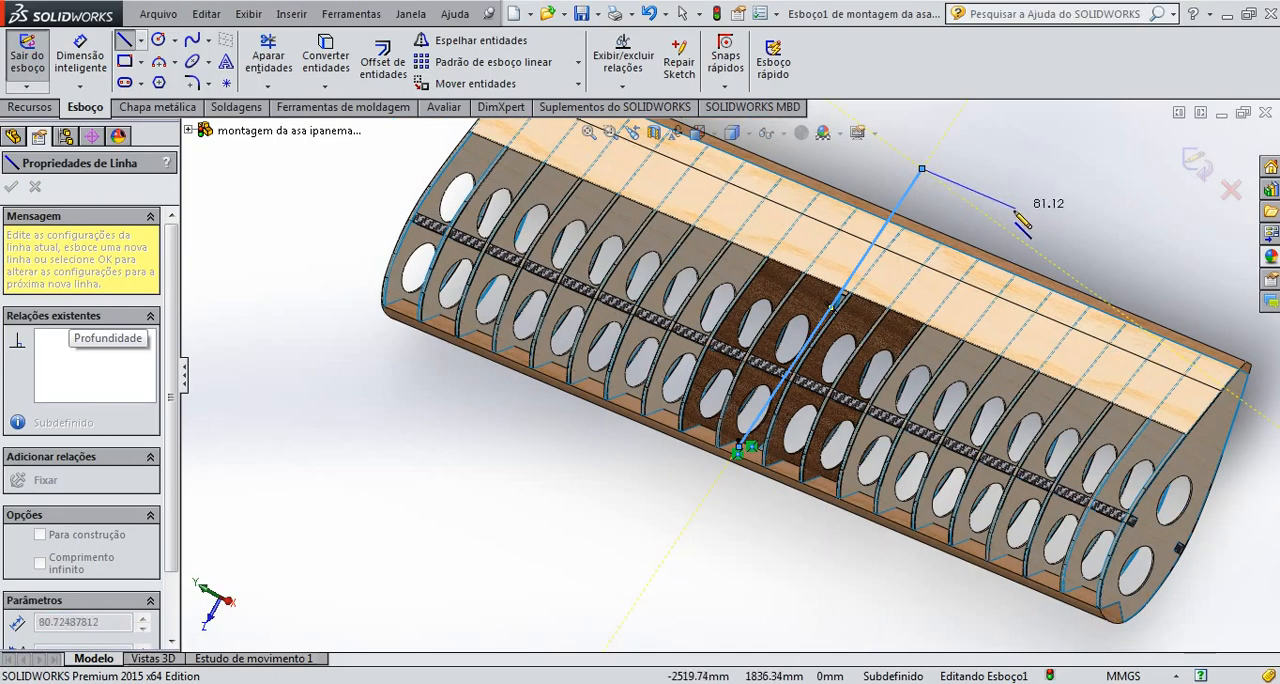
pyautogui.press('Escape')
pyautogui.press('Escape')
# Draw a line about 118 mm long from the short front line parallel to the long line, and close it onto that line
pyautogui.scroll(-4, 840, 358)
pyautogui.scroll(-3, 715, 485)
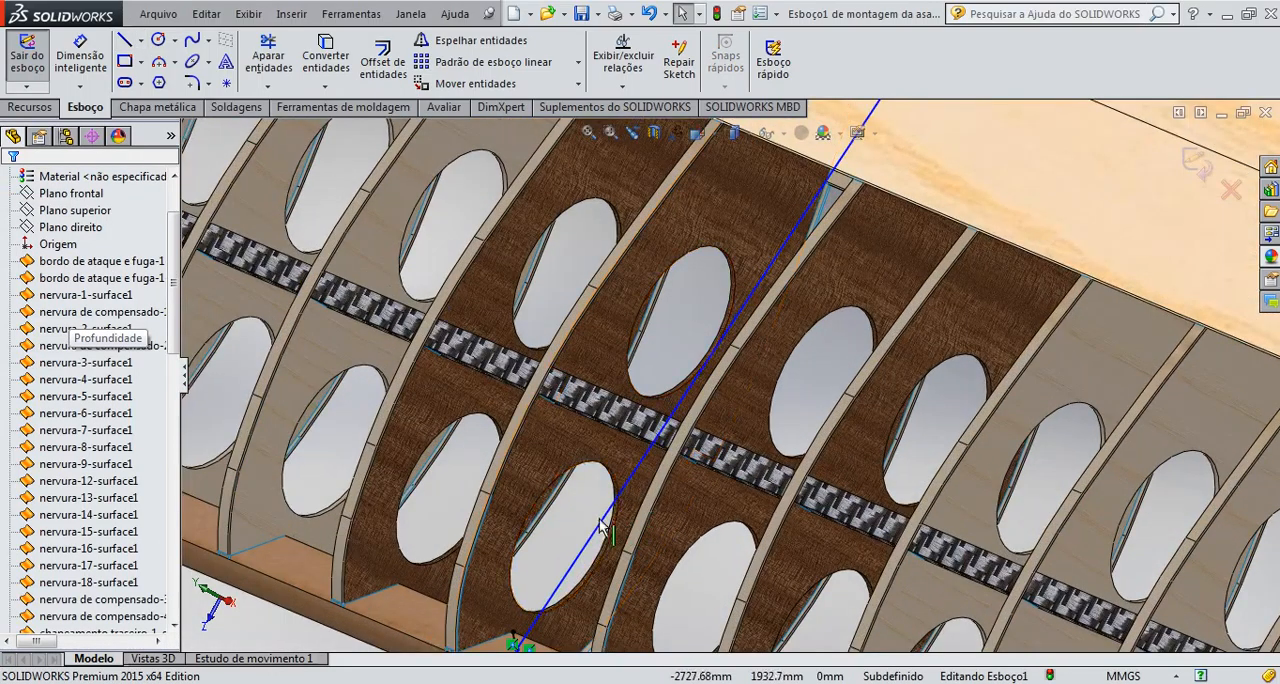
pyautogui.scroll(3, 618, 522)
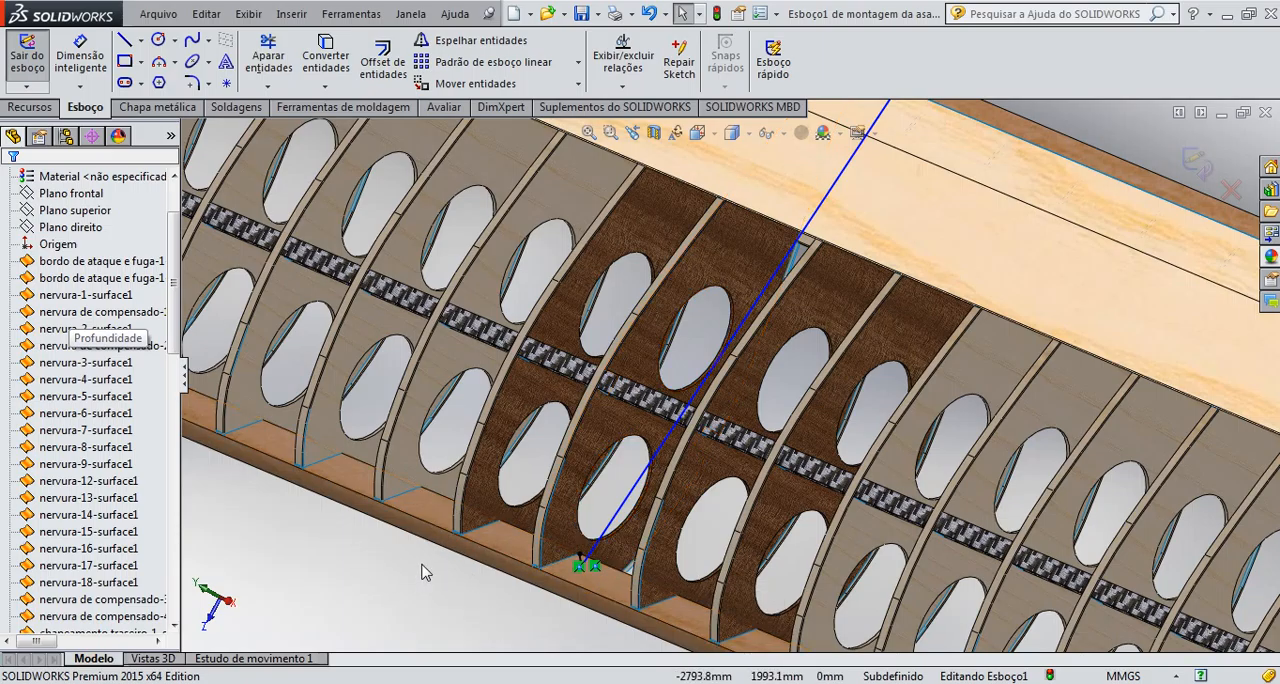
pyautogui.click(128, 42)
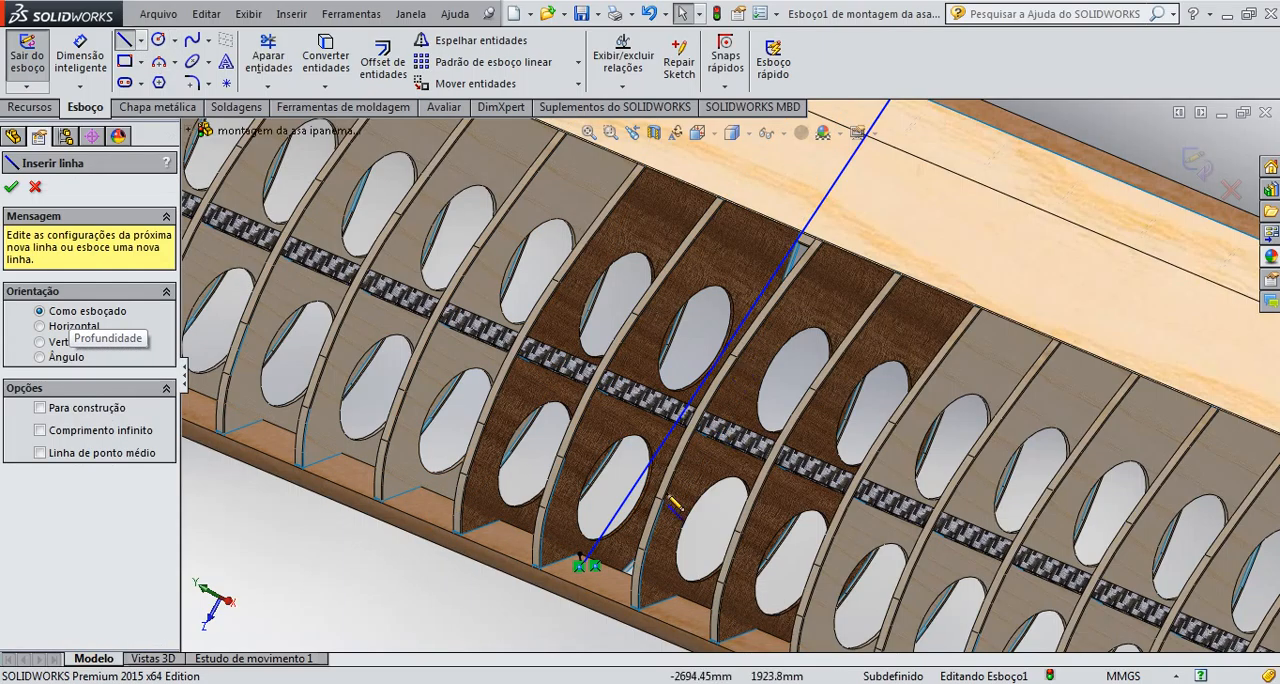
pyautogui.click(583, 562)
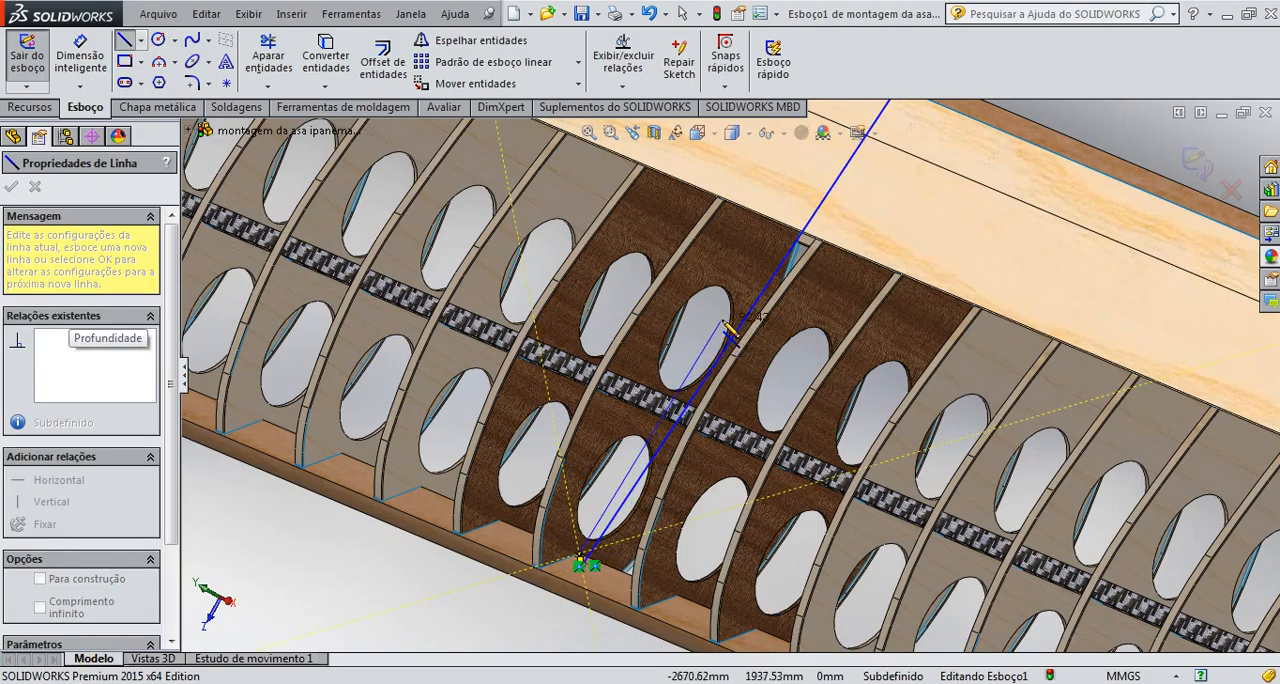
pyautogui.scroll(-4, 768, 293)
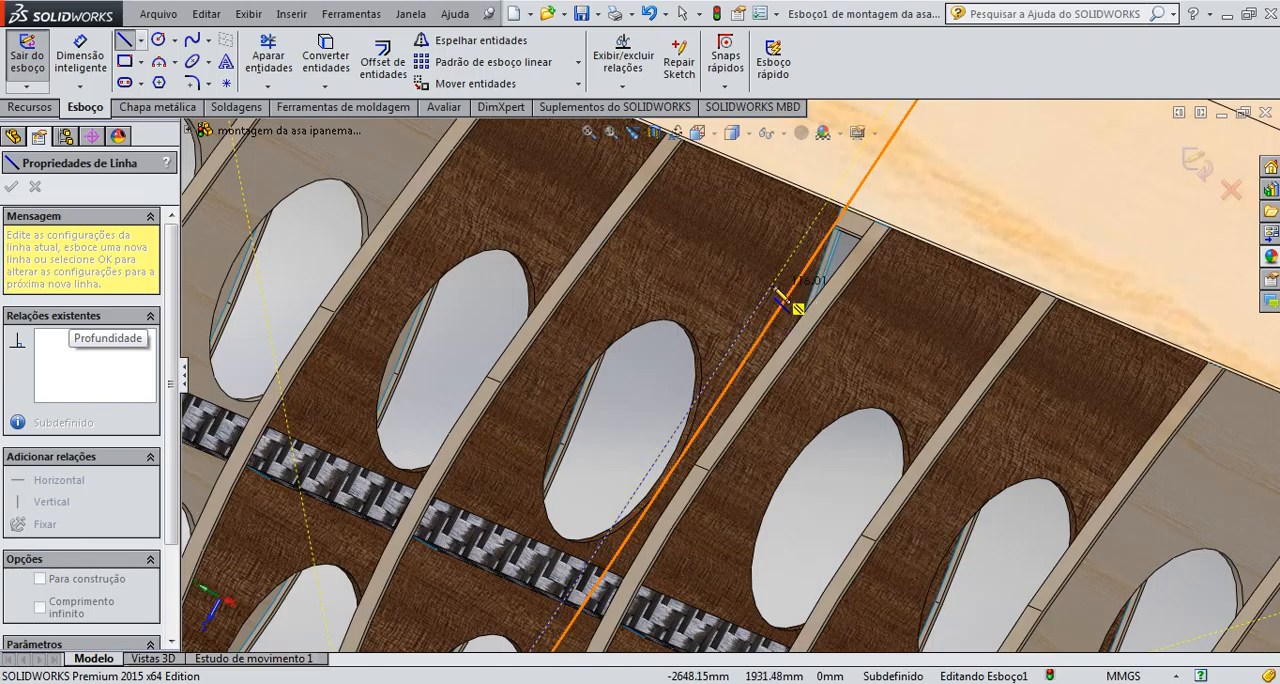
pyautogui.click(771, 289)
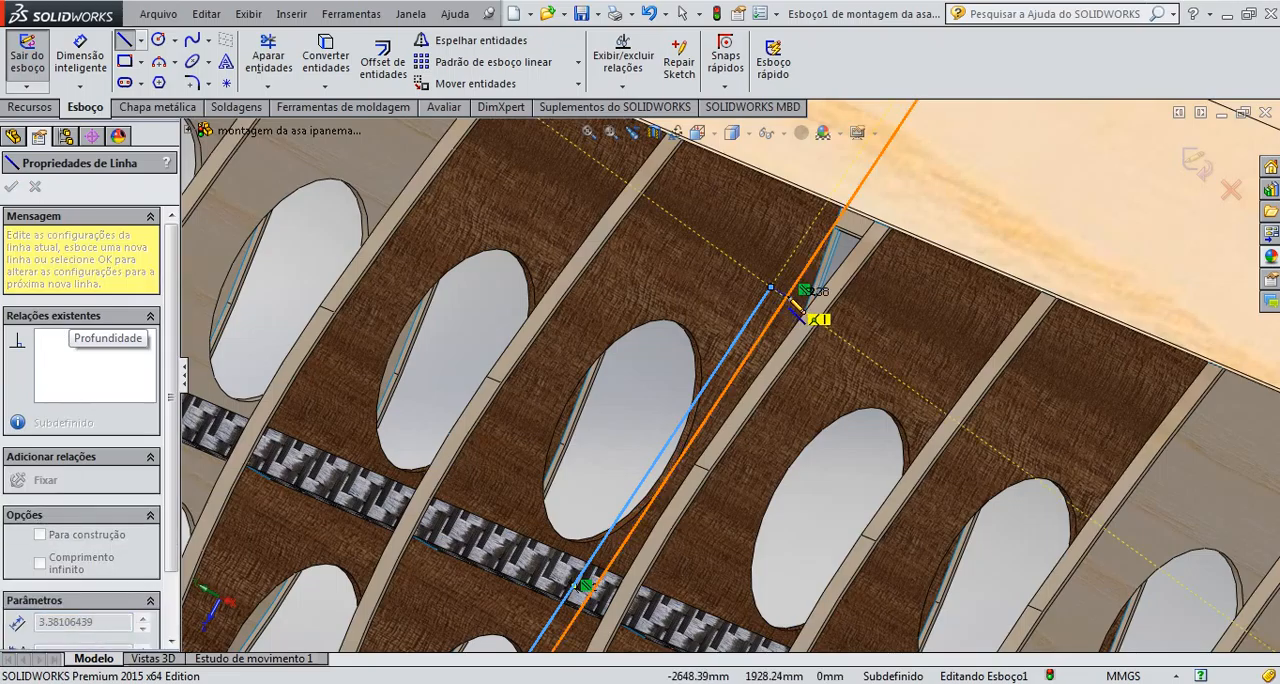
pyautogui.click(792, 305)
pyautogui.press('Escape')
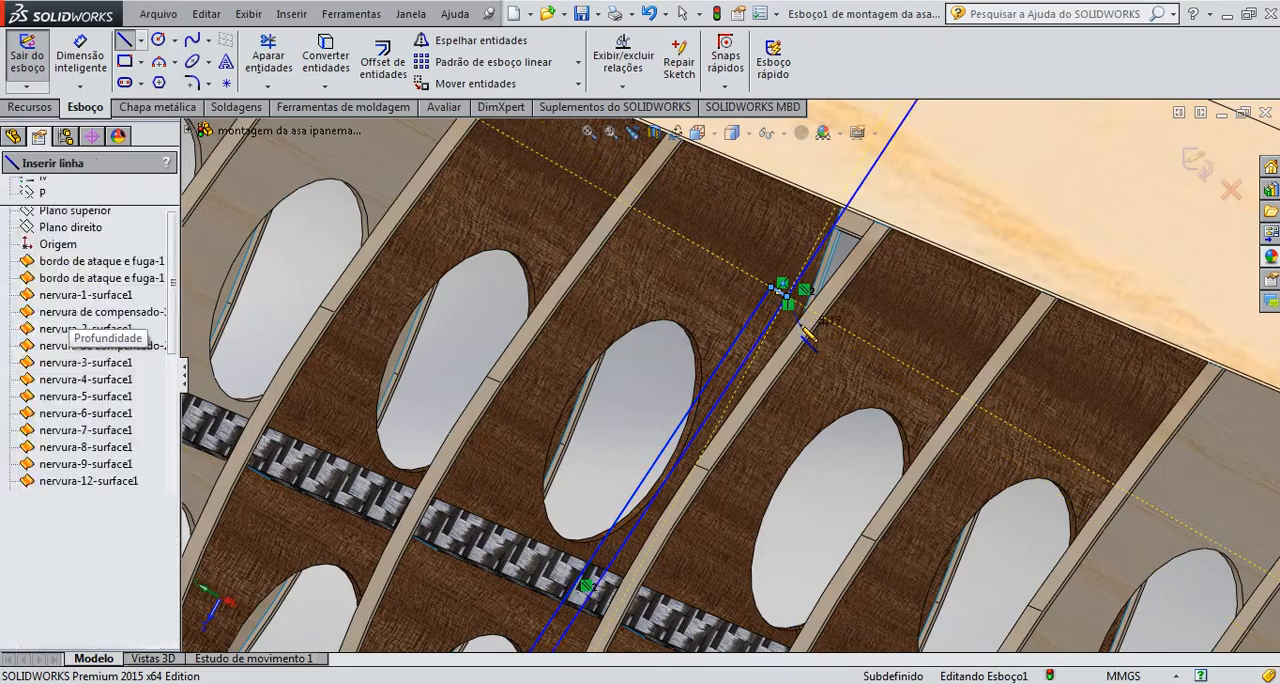
# Trim the part of the long line that extends past the closing line toward the trailing edge
pyautogui.scroll(-1, 800, 325)
pyautogui.scroll(2, 798, 324)
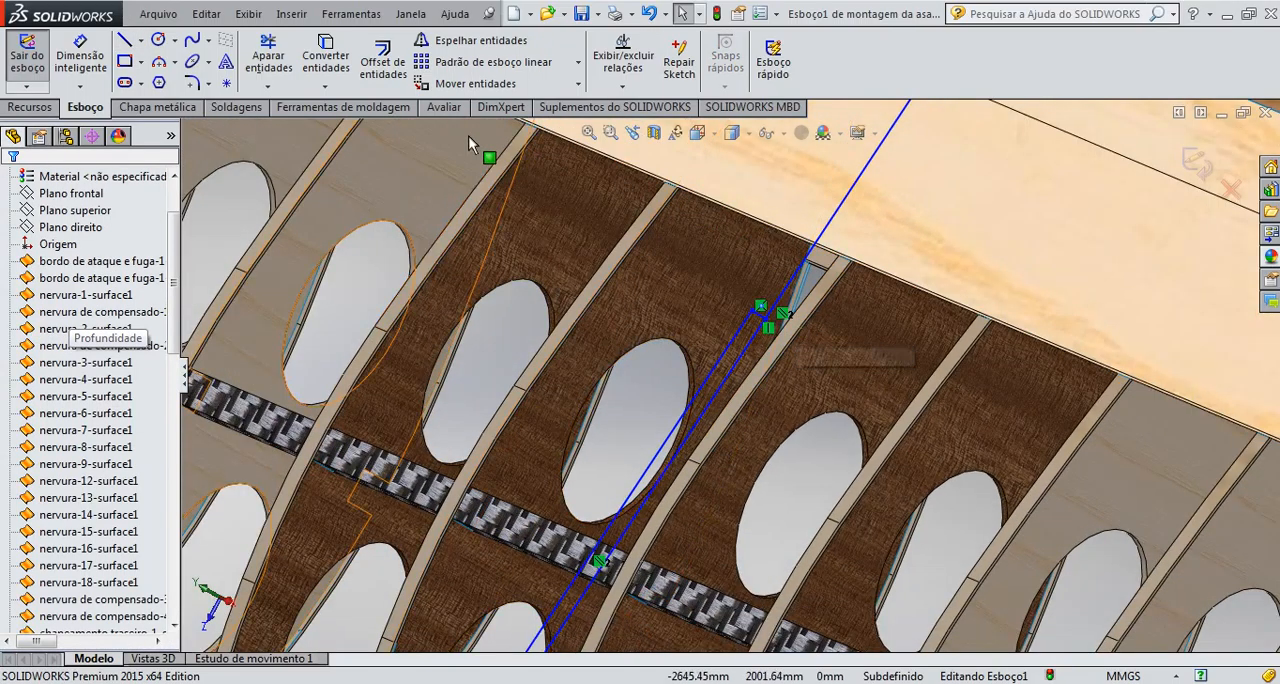
pyautogui.click(268, 55)
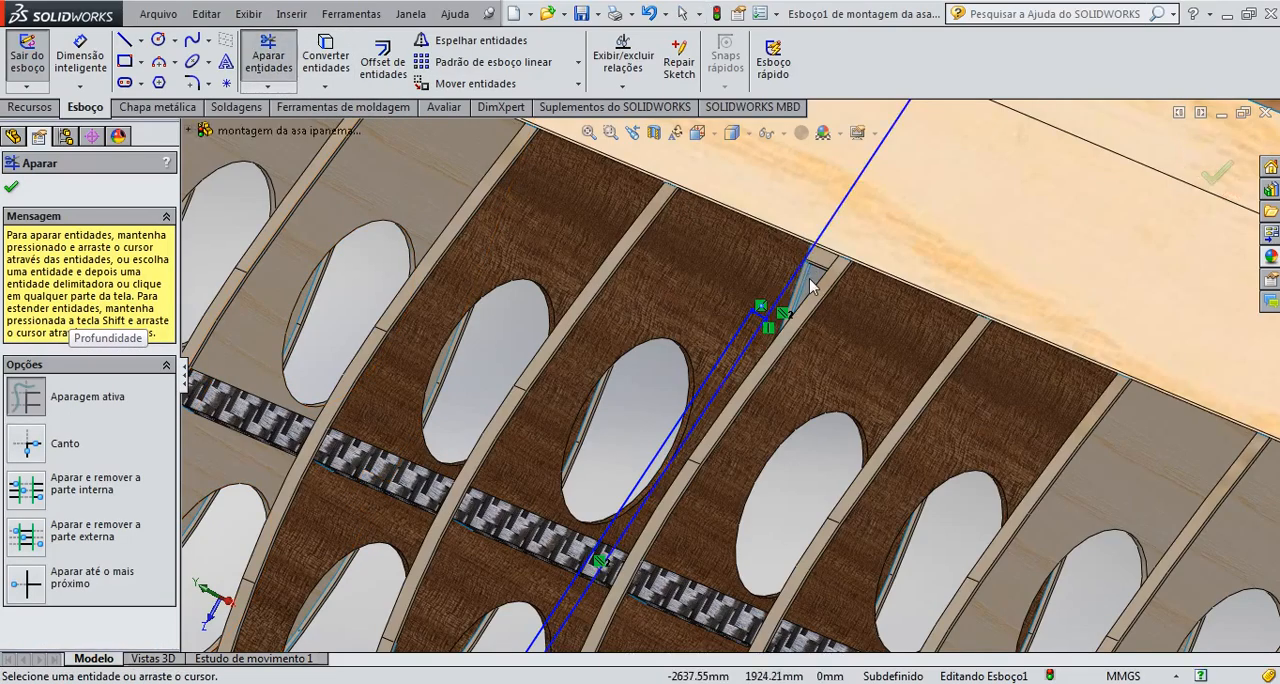
pyautogui.moveTo(793, 285); pyautogui.dragTo(782, 283)
pyautogui.moveTo(773, 360); pyautogui.dragTo(599, 436, button='middle')
pyautogui.scroll(3, 600, 430)
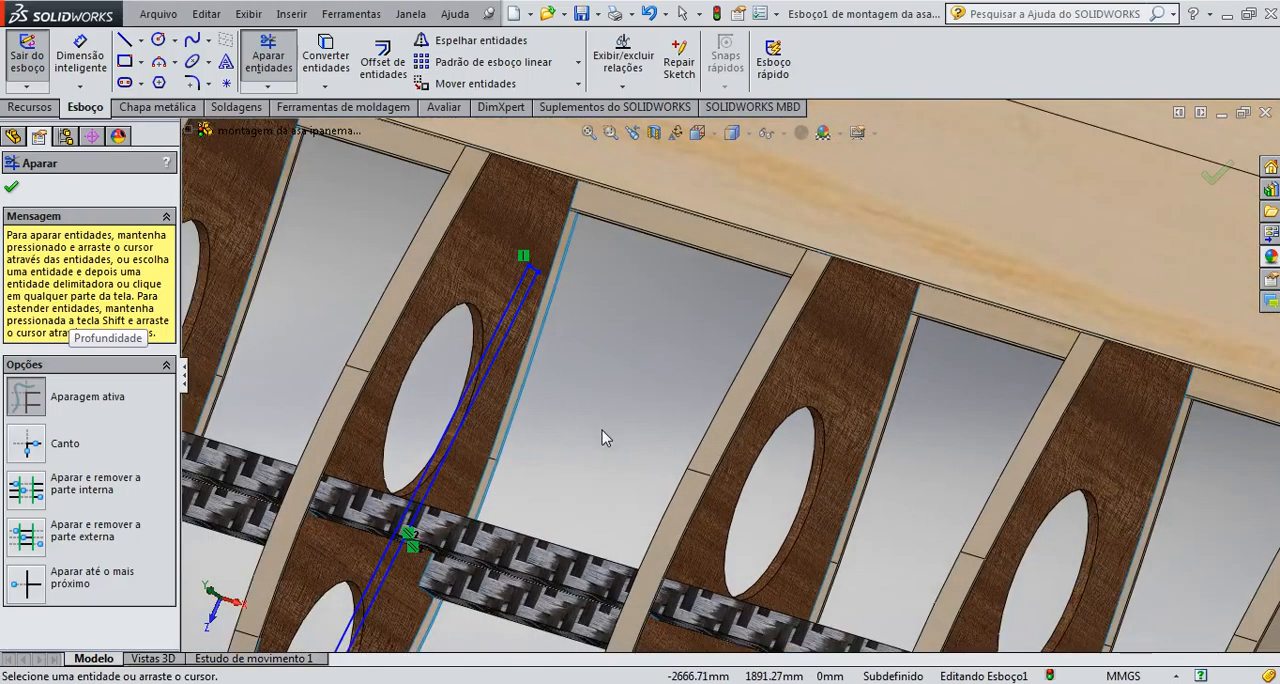
pyautogui.scroll(-5, 602, 436)
pyautogui.scroll(3, 594, 424)
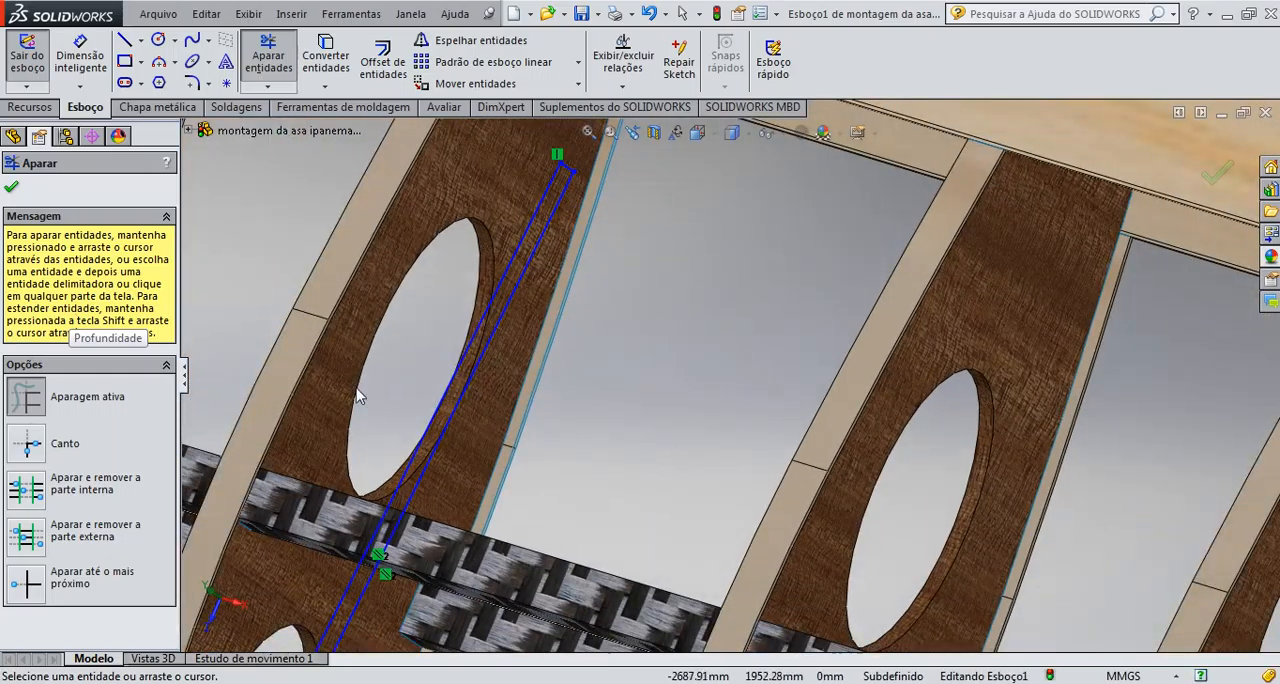
pyautogui.click(12, 189)
# Dimension the short closing line at the rear end of the strip profile to 3.5 mm
pyautogui.scroll(3, 520, 520)
pyautogui.scroll(-2, 524, 533)
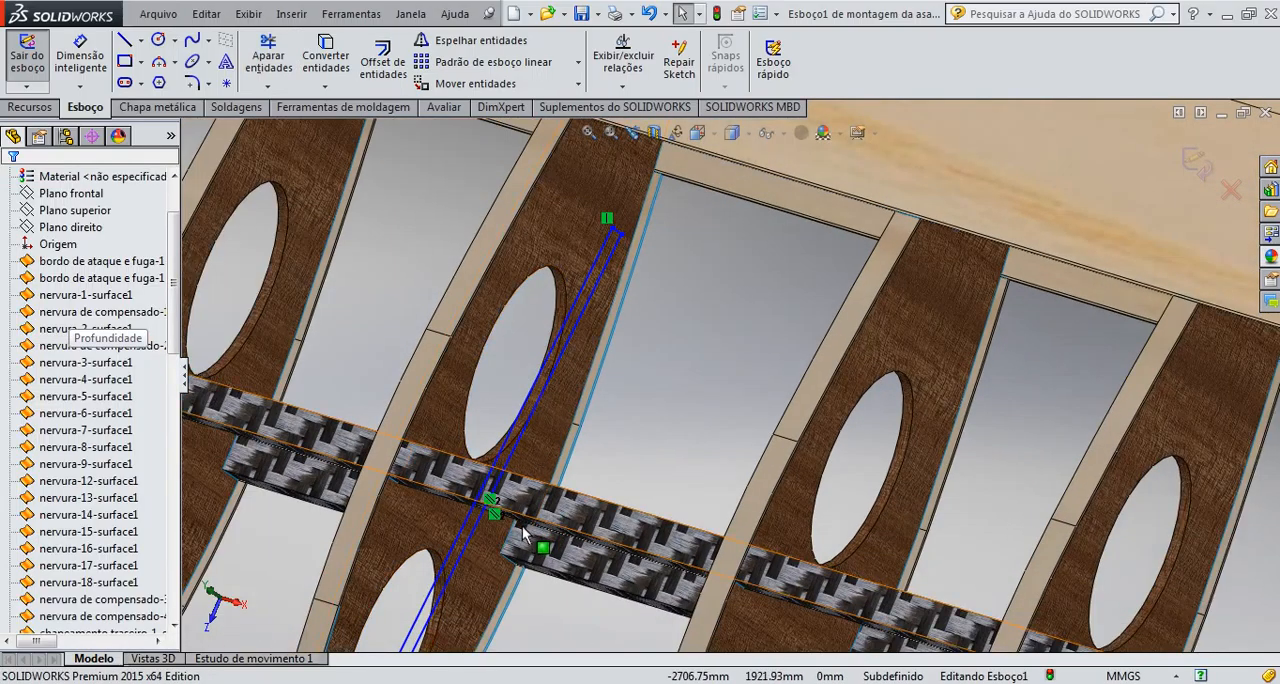
pyautogui.scroll(-3, 524, 533)
pyautogui.scroll(3, 610, 239)
pyautogui.scroll(-2, 716, 176)
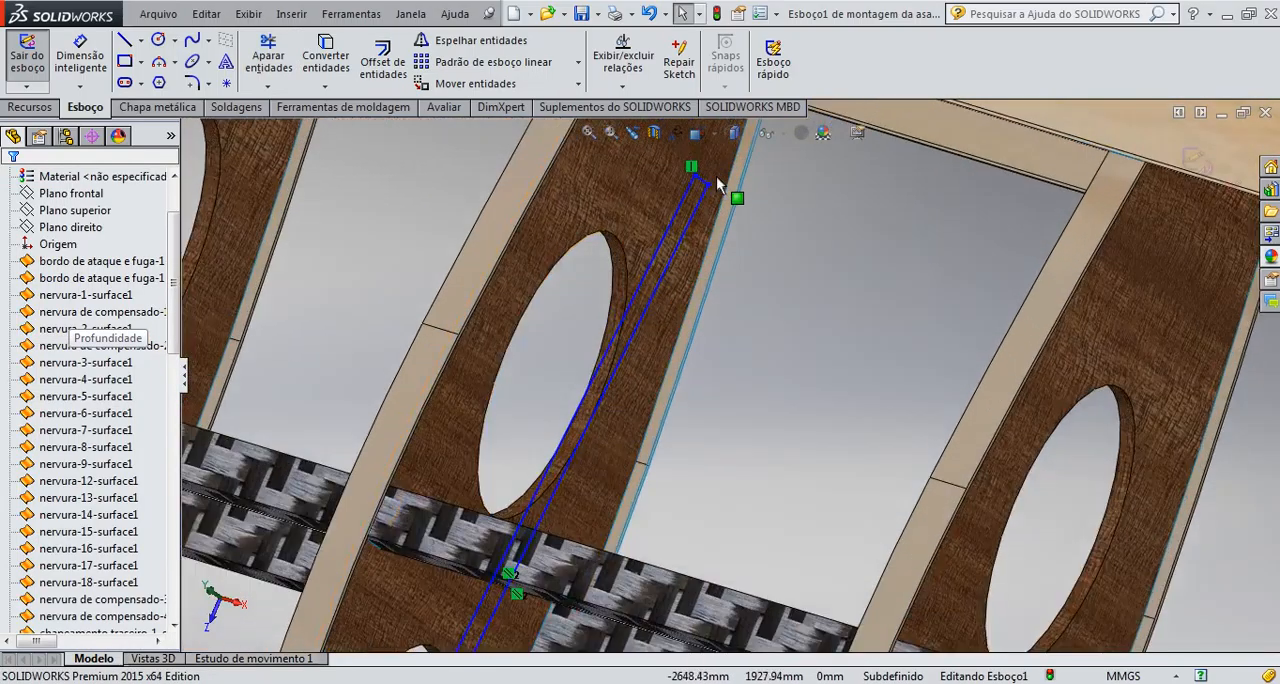
pyautogui.scroll(-4, 716, 176)
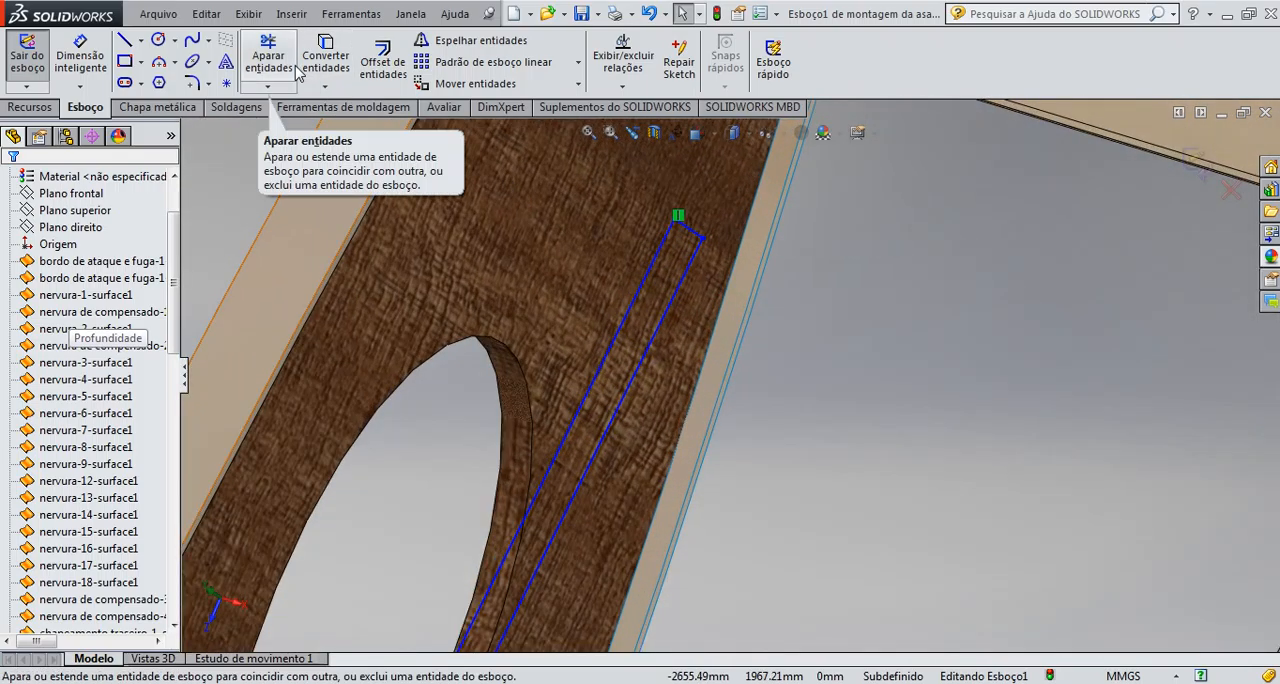
pyautogui.click(80, 58)
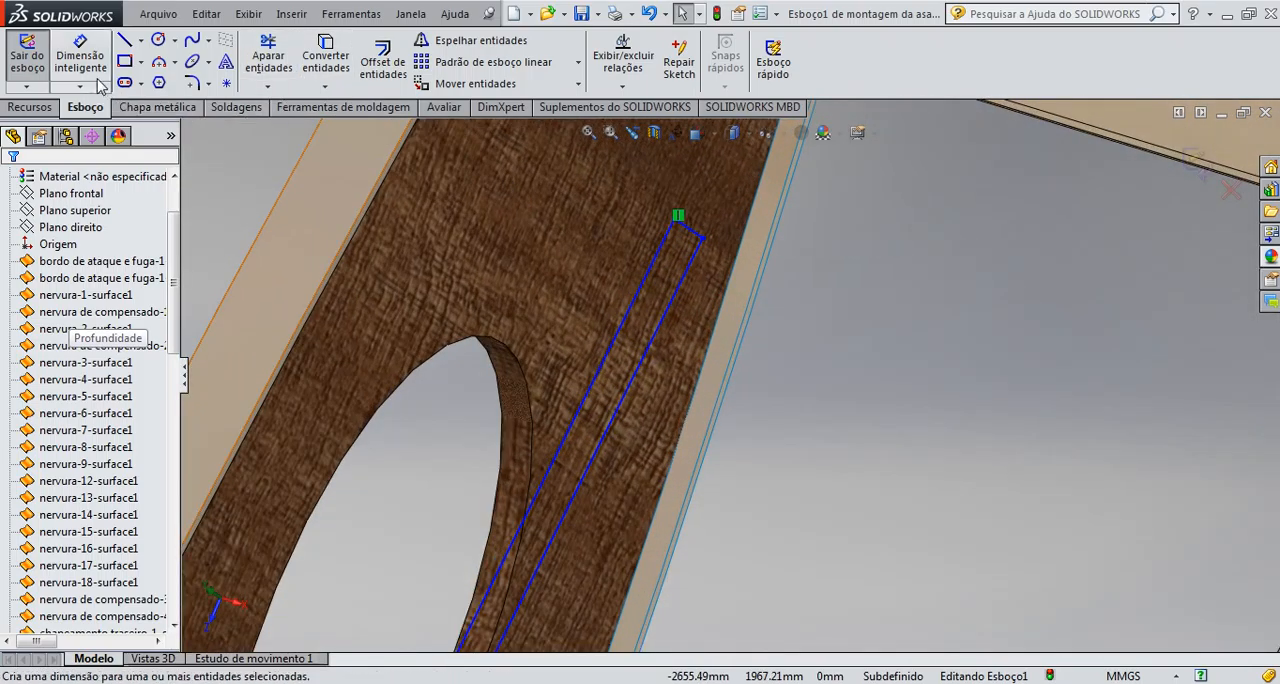
pyautogui.click(695, 233)
pyautogui.click(700, 228)
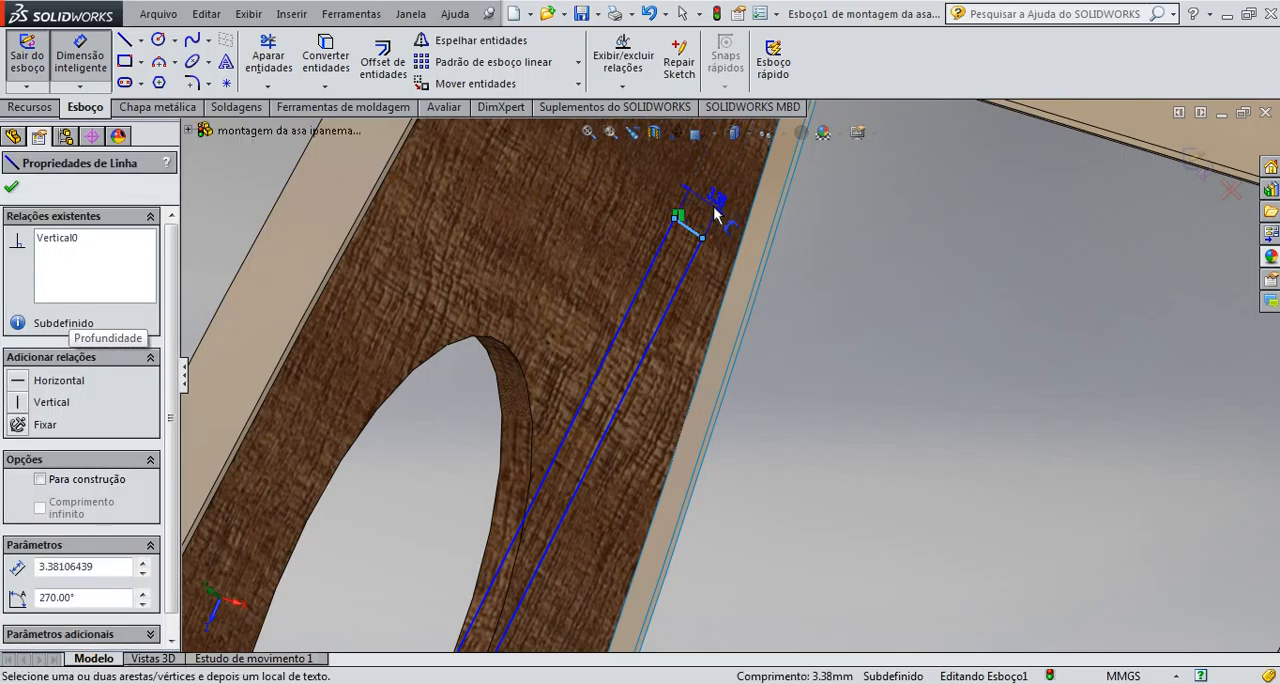
pyautogui.click(714, 208)
pyautogui.click(720, 258)
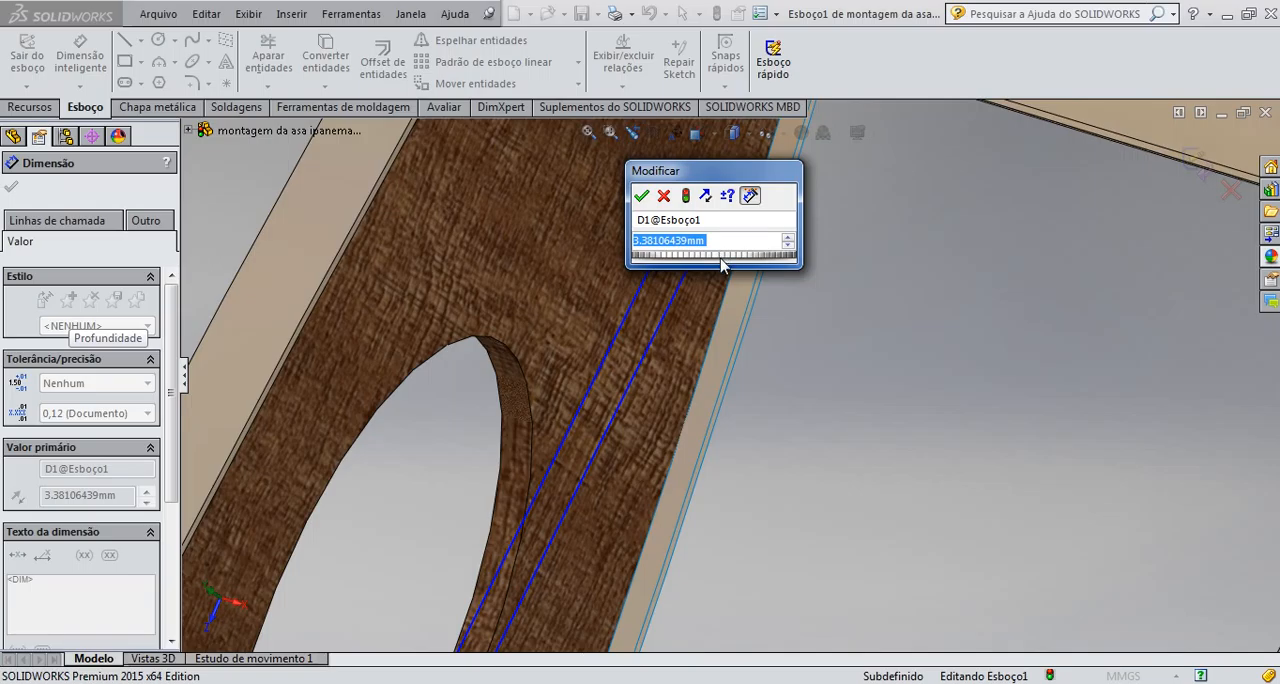
pyautogui.write('3.5')
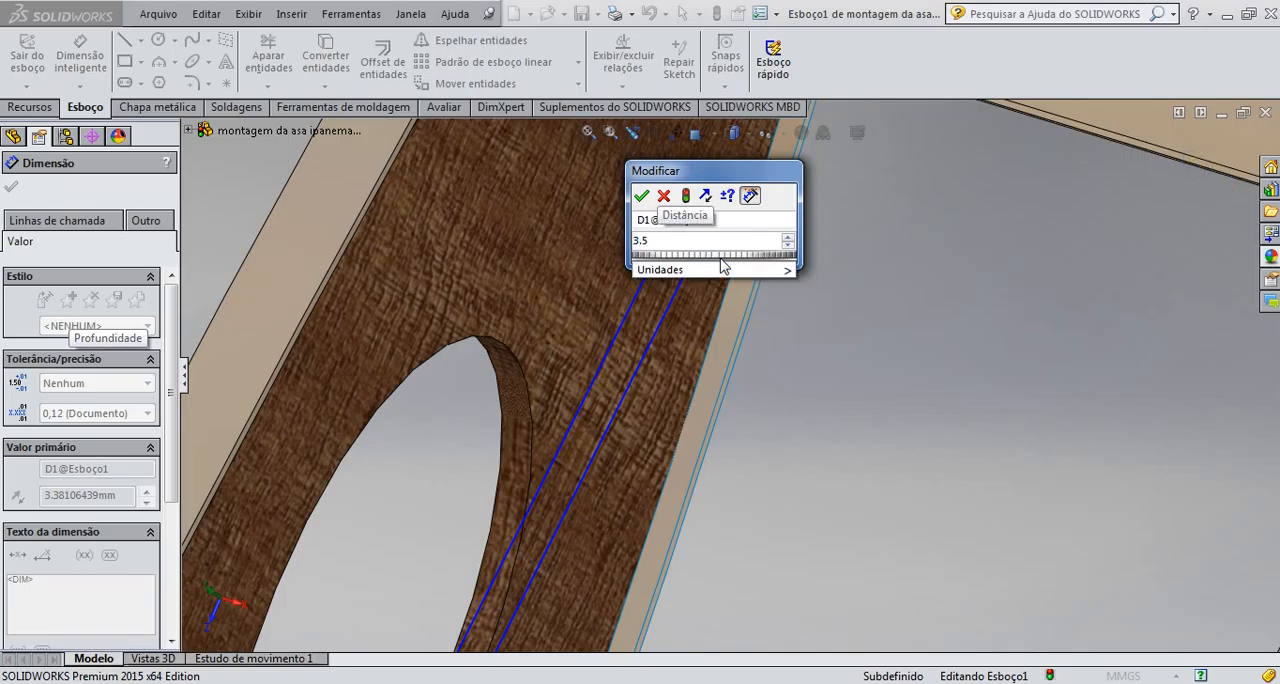
pyautogui.press('Return')
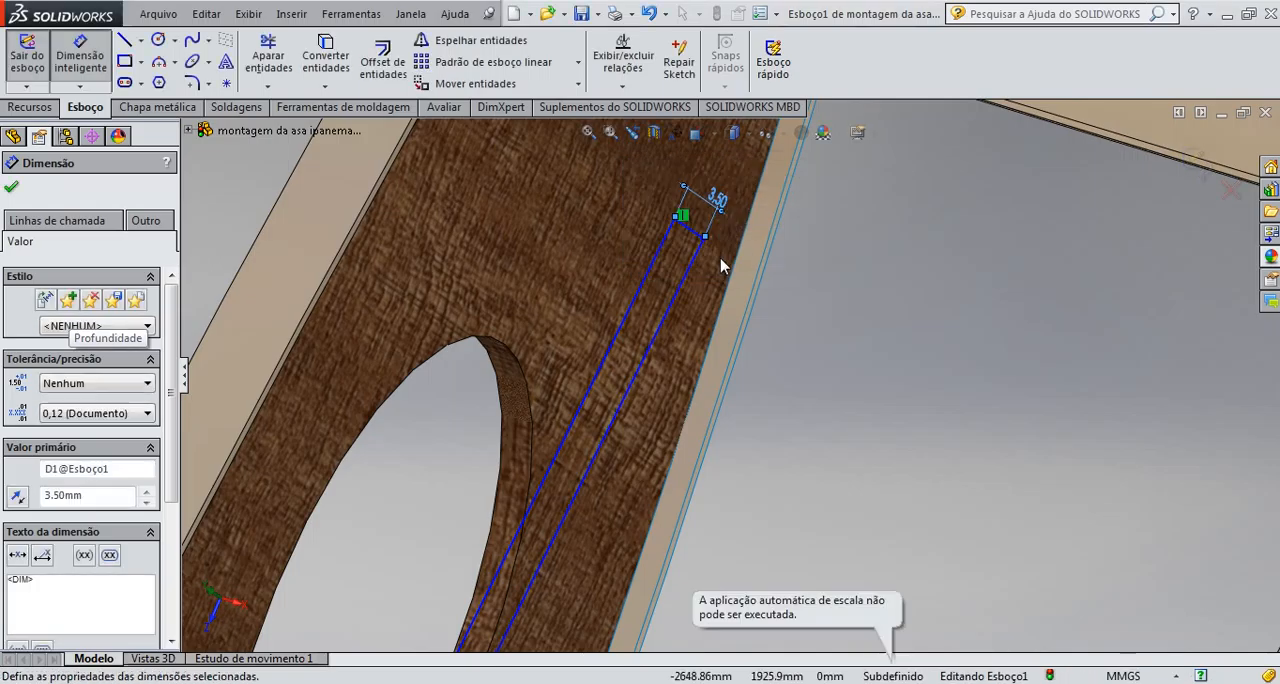
# Dimension the strip profile's long line to 115 mm and exit the sketch
pyautogui.scroll(-2, 607, 464)
pyautogui.scroll(4, 606, 465)
pyautogui.scroll(5, 620, 490)
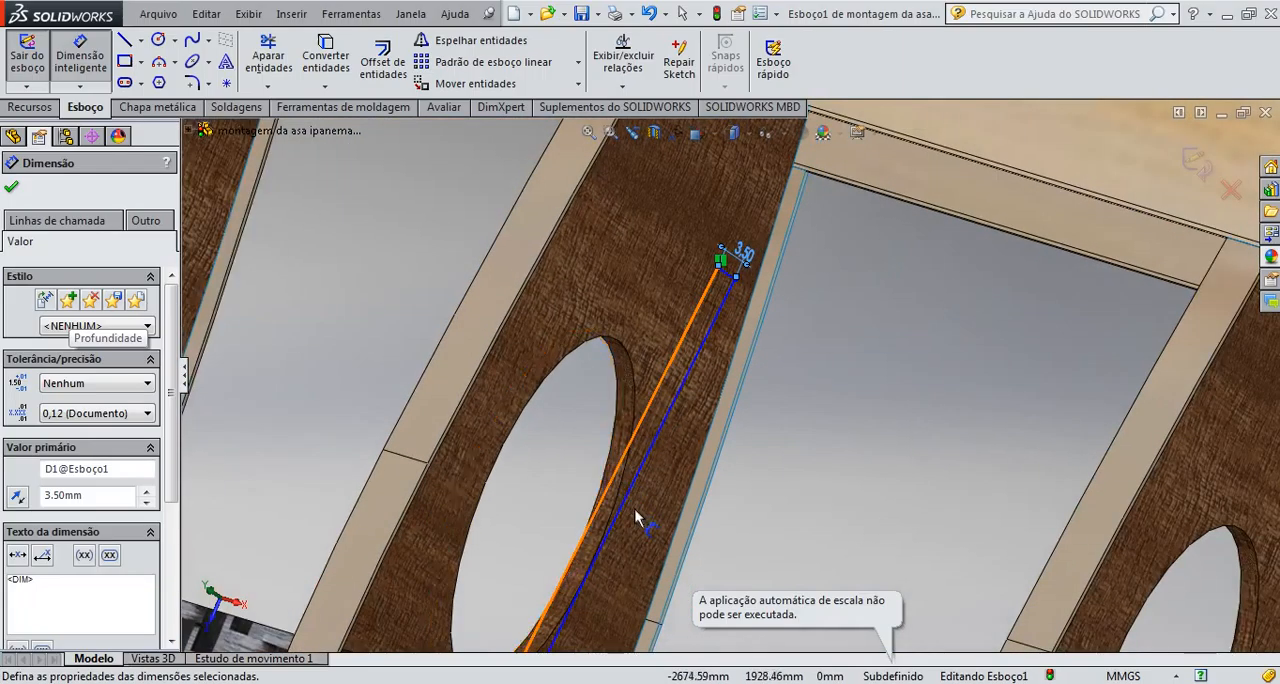
pyautogui.scroll(-4, 665, 585)
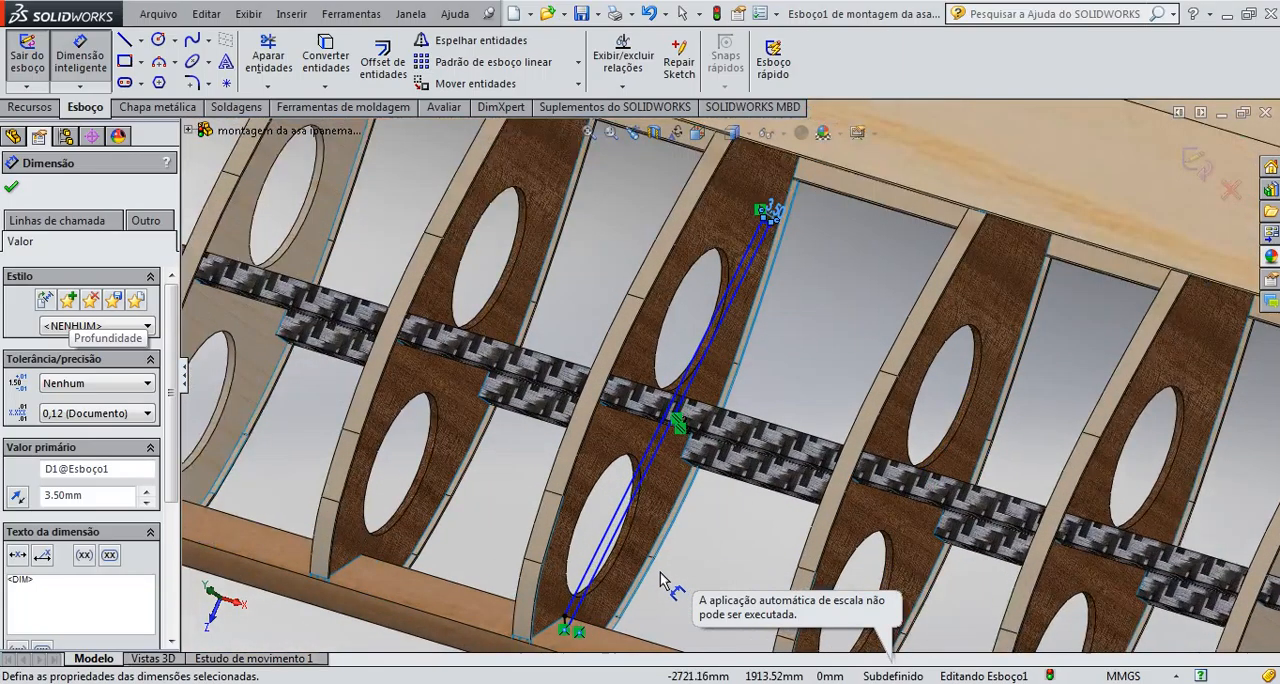
pyautogui.scroll(3, 586, 572)
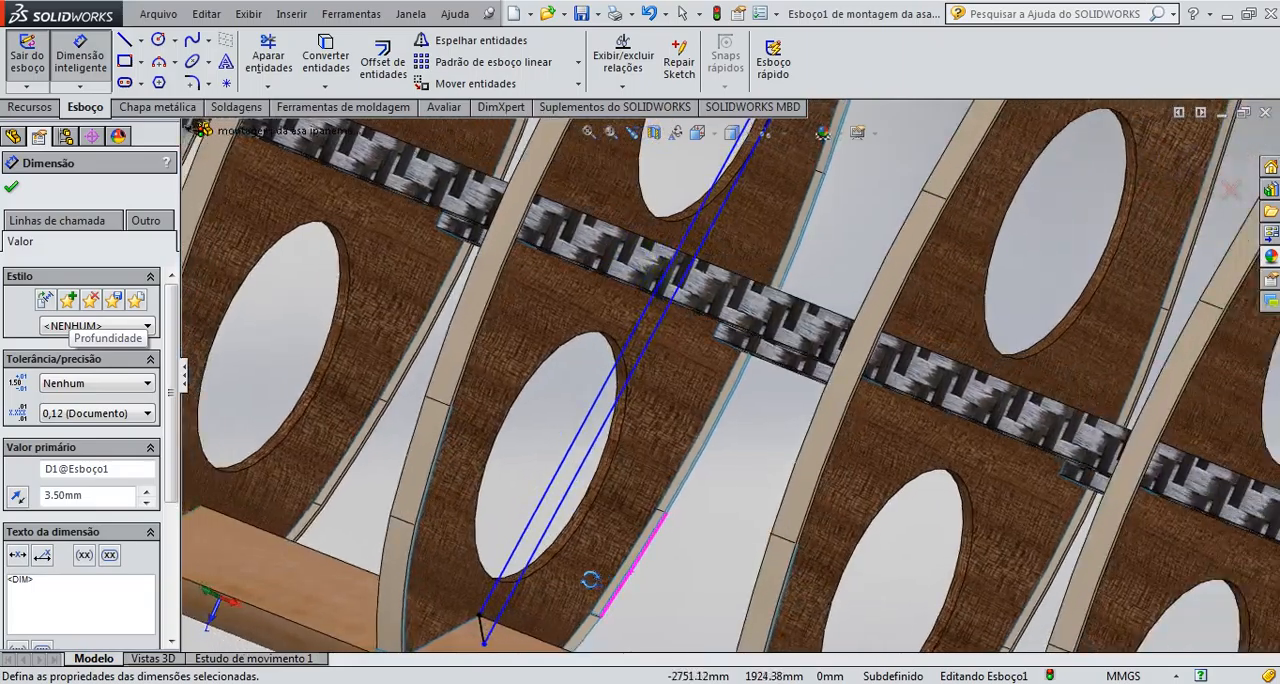
pyautogui.scroll(-3, 580, 571)
pyautogui.moveTo(630, 591); pyautogui.dragTo(642, 590, button='middle')
pyautogui.scroll(2, 640, 460)
pyautogui.scroll(-3, 643, 462)
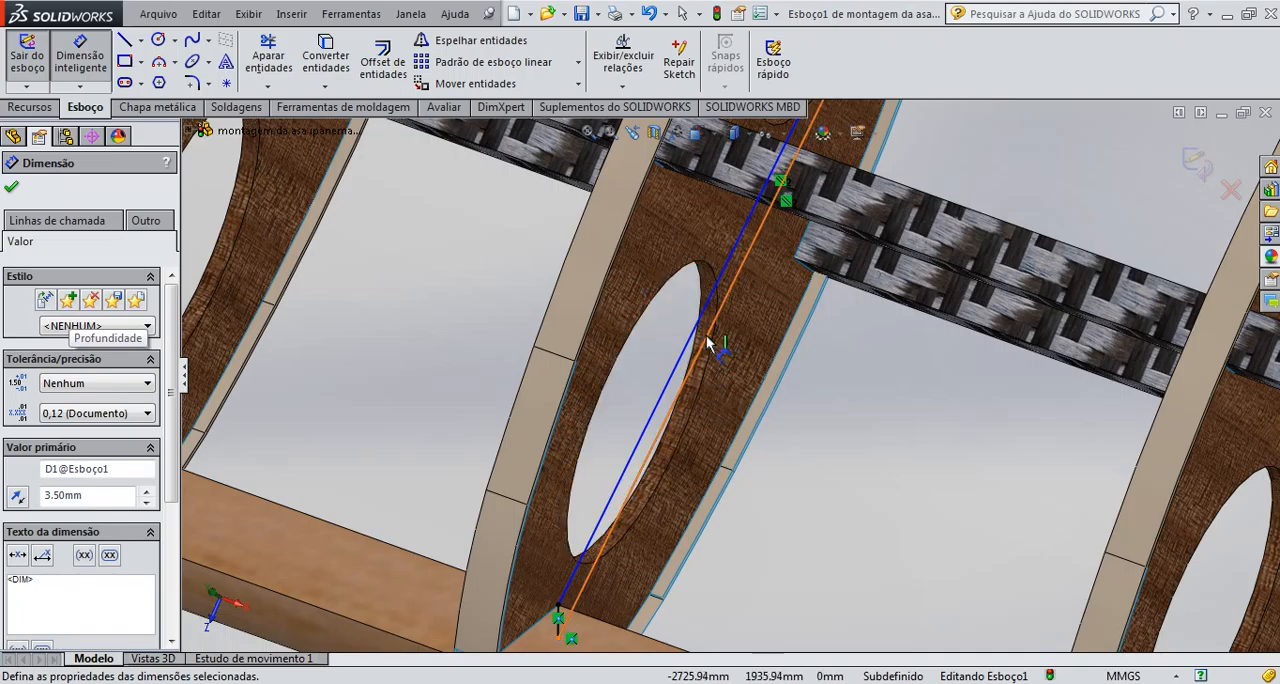
pyautogui.click(712, 347)
pyautogui.scroll(2, 852, 398)
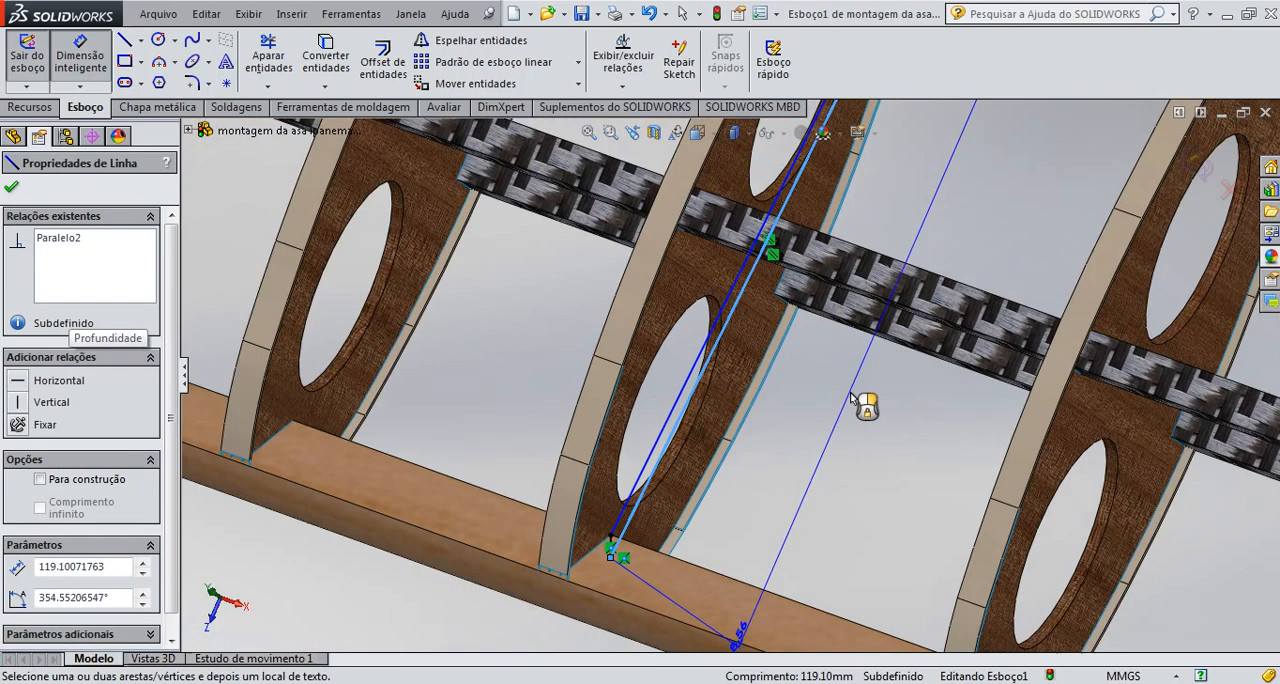
pyautogui.scroll(1, 852, 398)
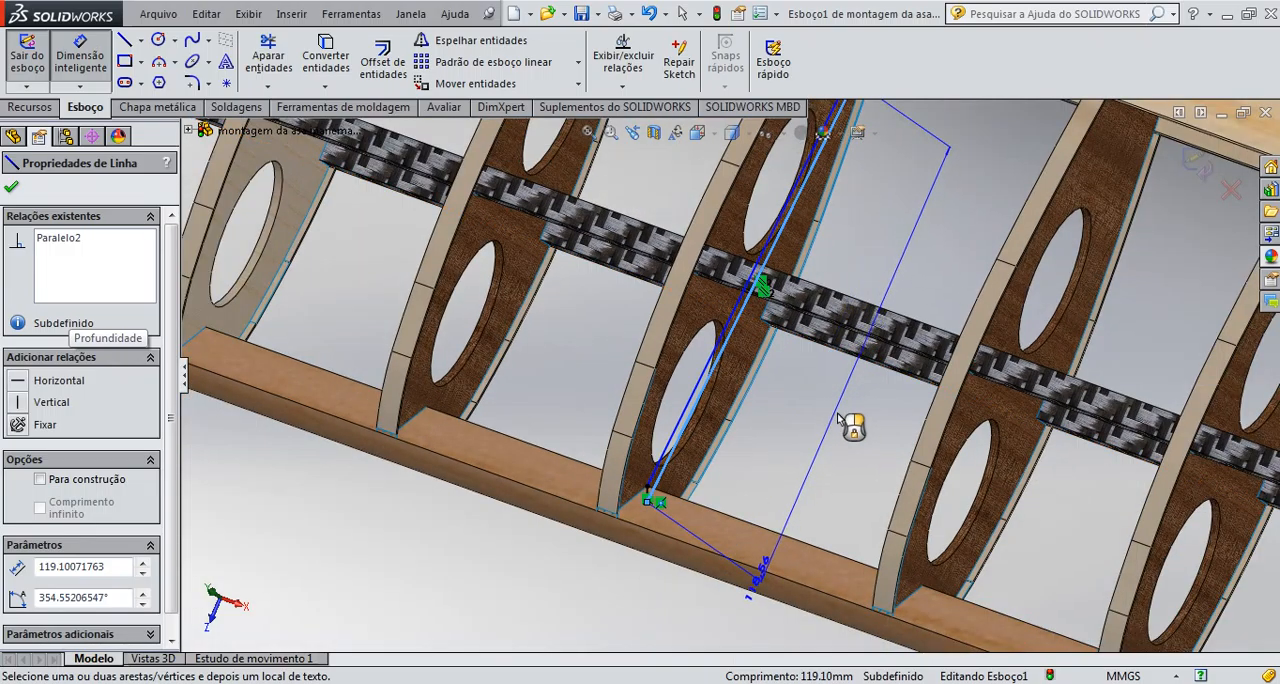
pyautogui.click(838, 436)
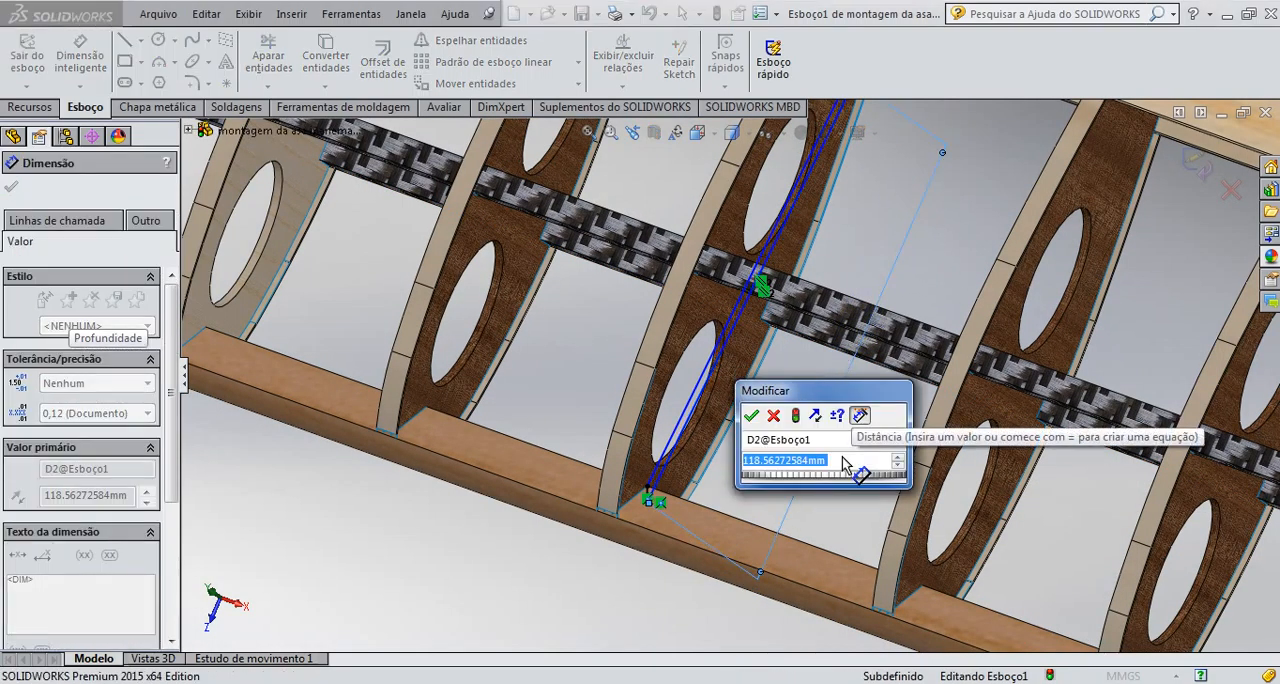
pyautogui.press('Return')
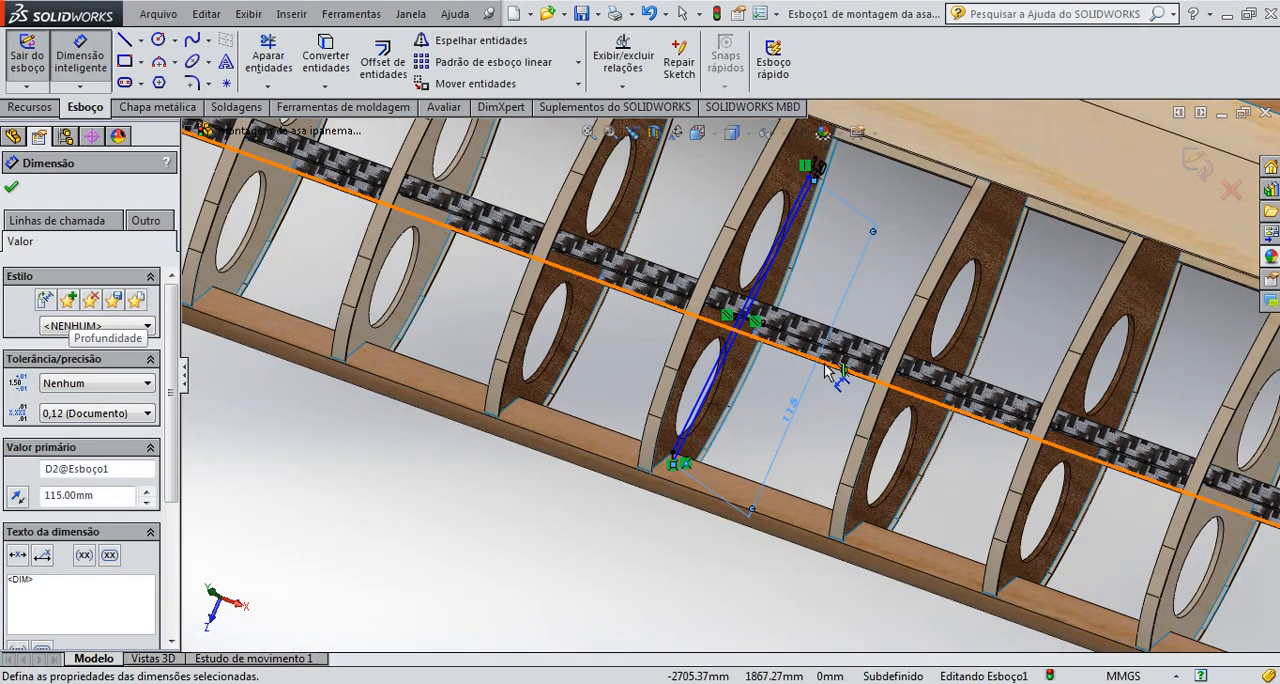
pyautogui.click(1197, 162)
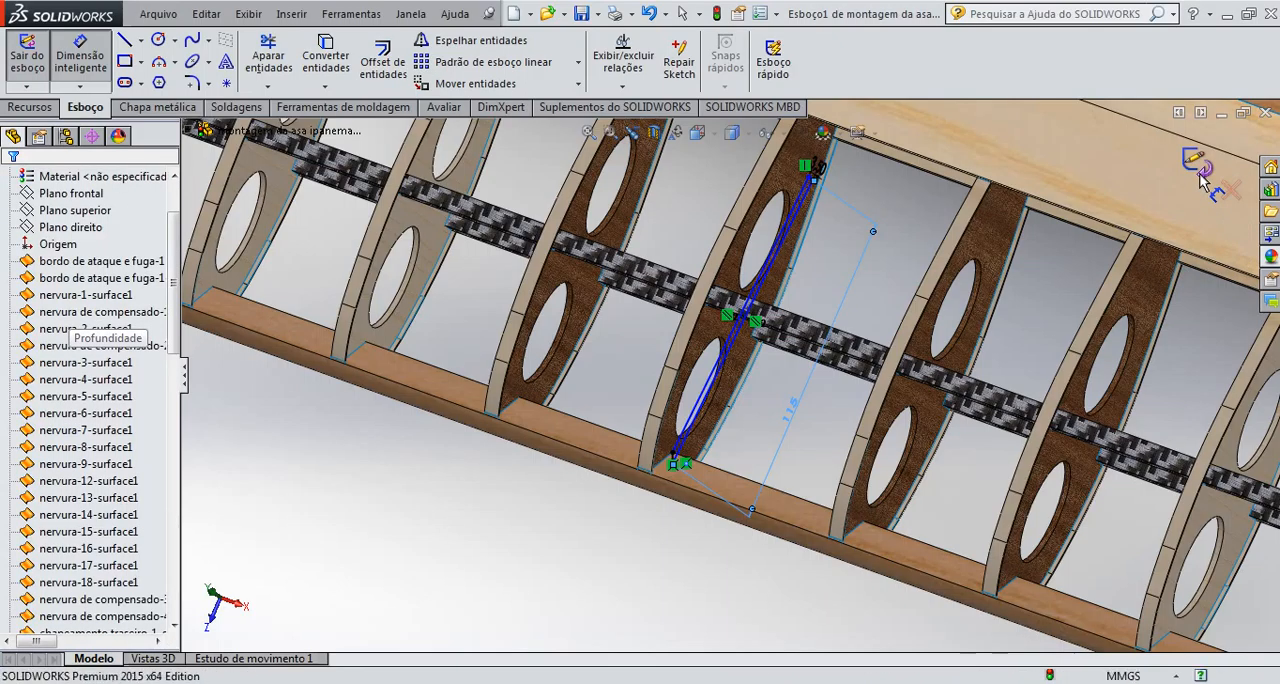
# Start a boss extrusion of the strip profile sketched on the central rib, with the end condition Até a superfície
pyautogui.click(603, 532)
pyautogui.scroll(-2, 778, 419)
pyautogui.scroll(-3, 727, 413)
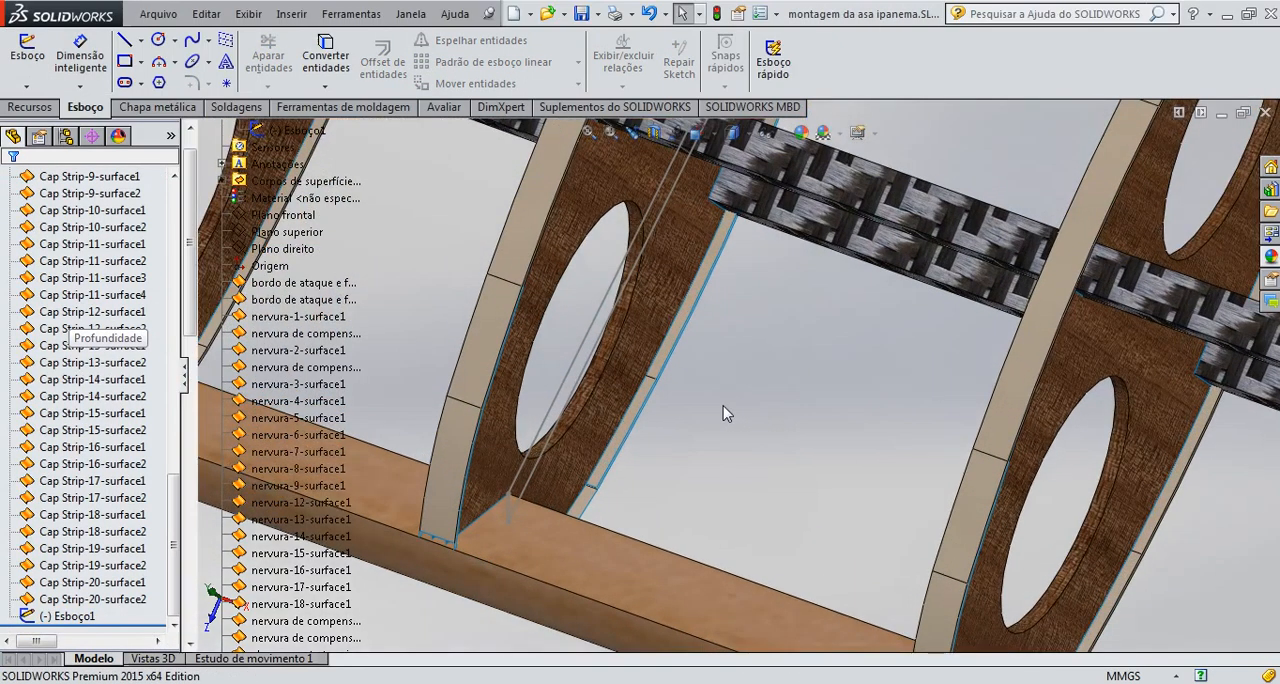
pyautogui.scroll(3, 716, 407)
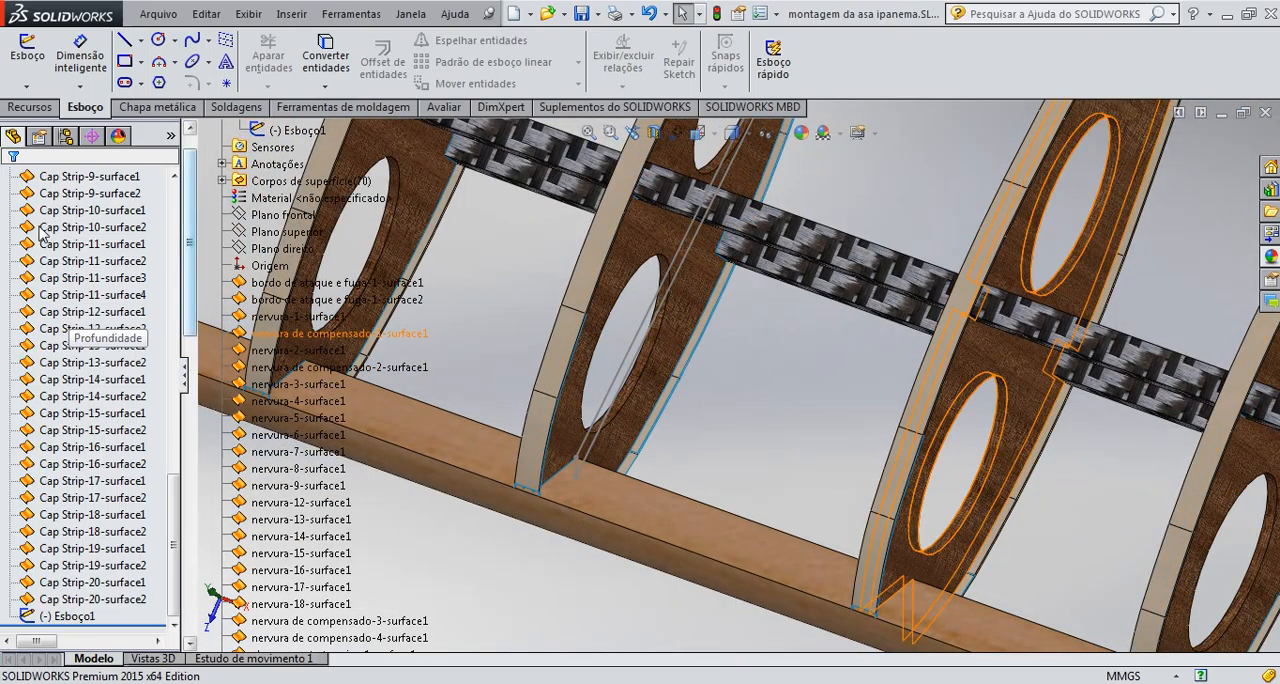
pyautogui.click(29, 107)
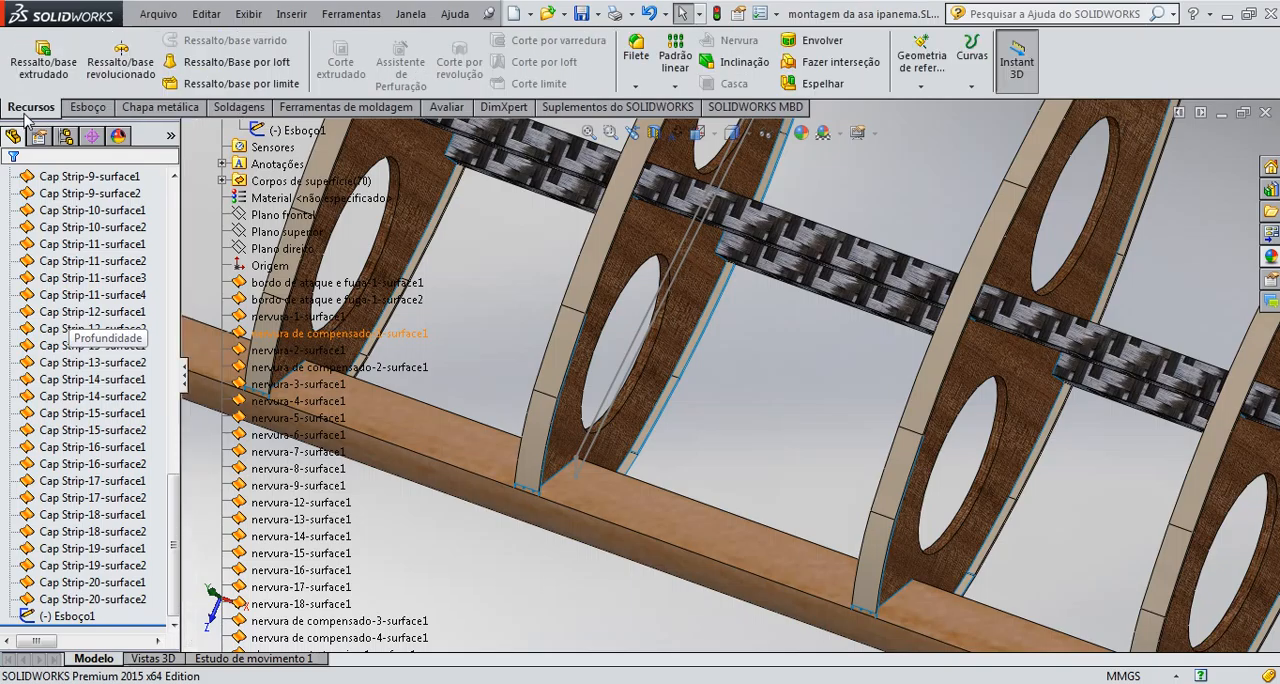
pyautogui.click(40, 66)
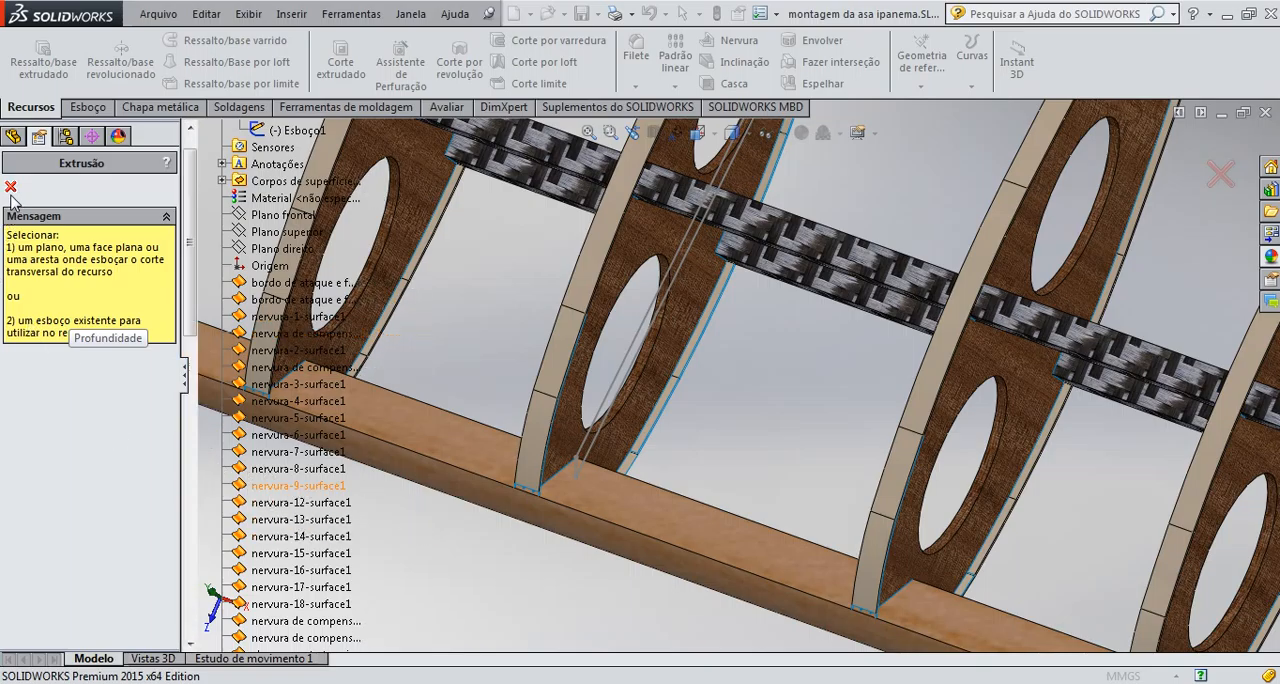
pyautogui.scroll(-2, 628, 345)
pyautogui.click(648, 345)
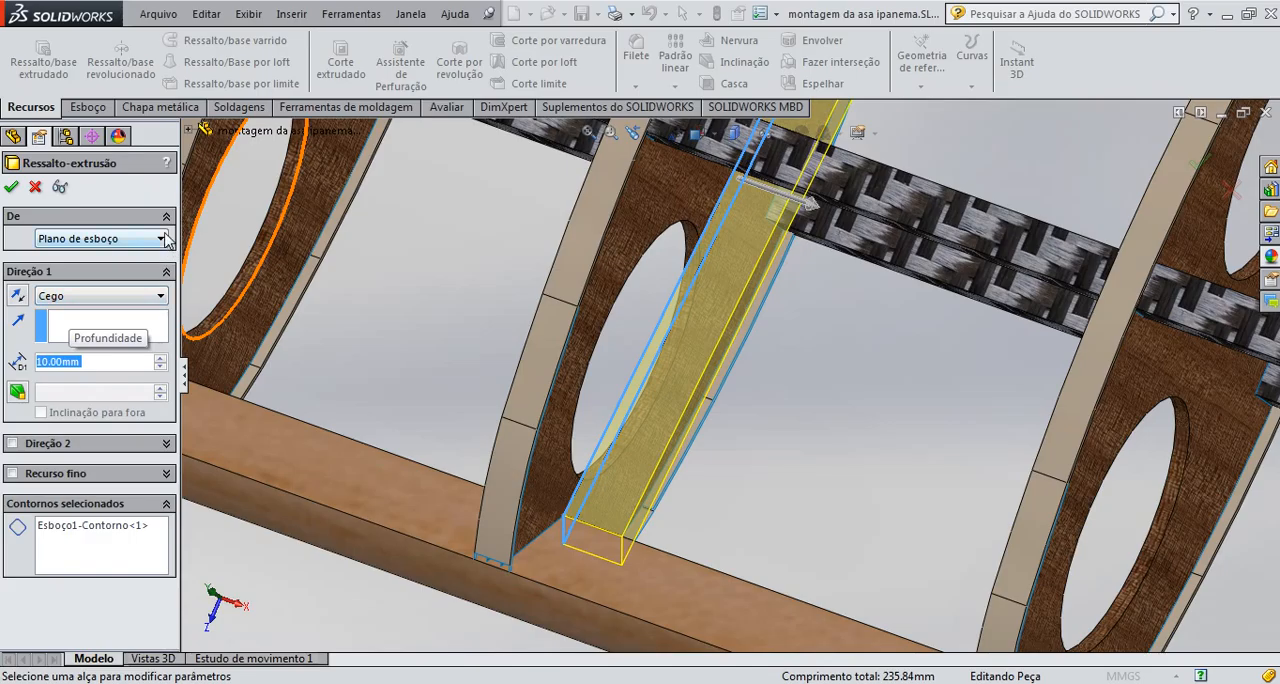
pyautogui.click(158, 302)
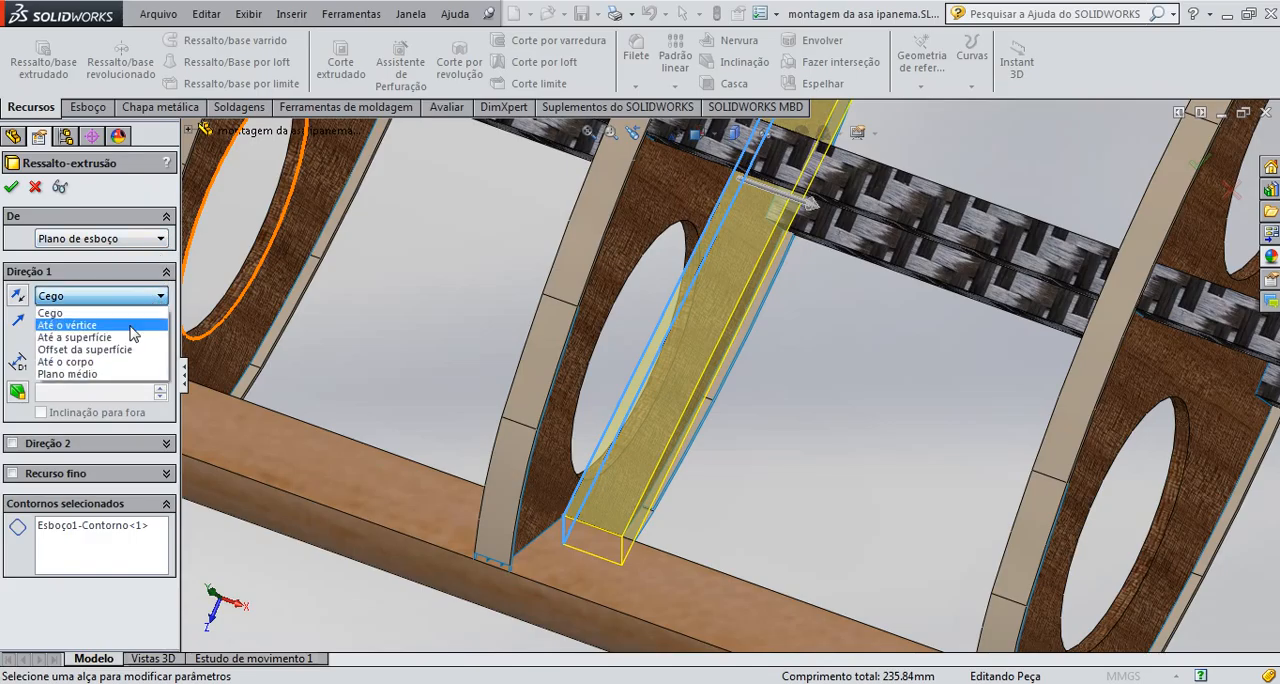
pyautogui.click(165, 241)
pyautogui.click(164, 241)
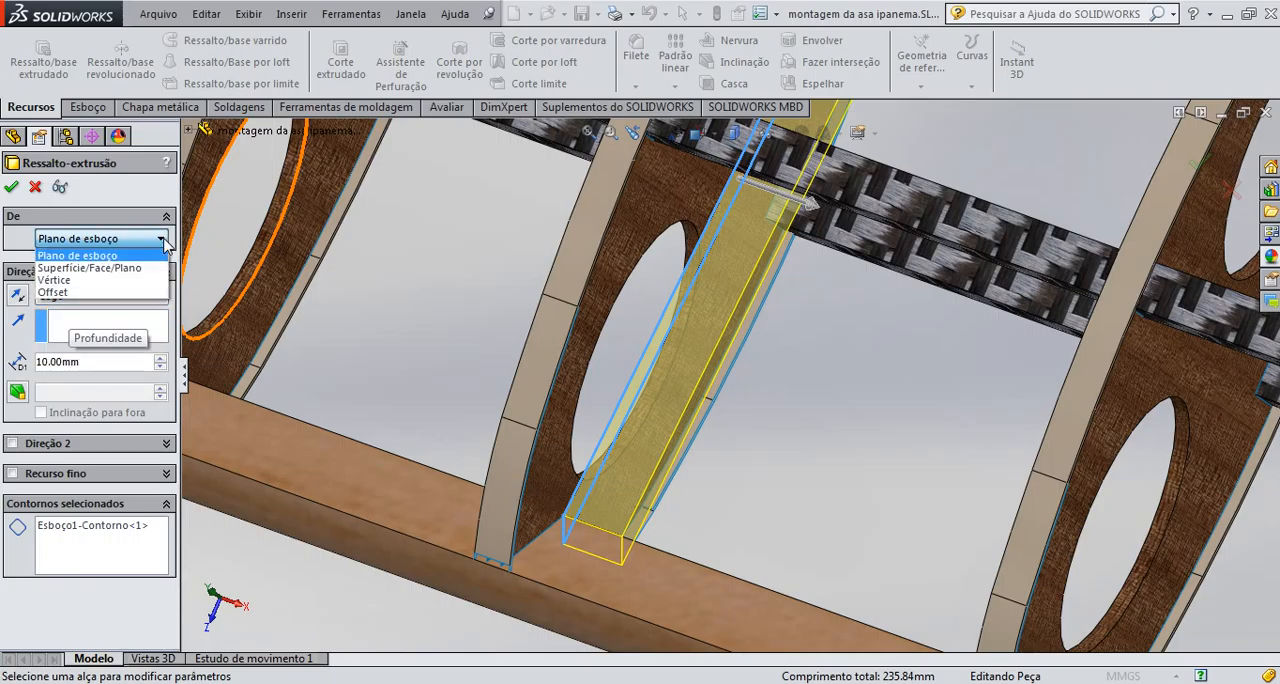
pyautogui.click(158, 246)
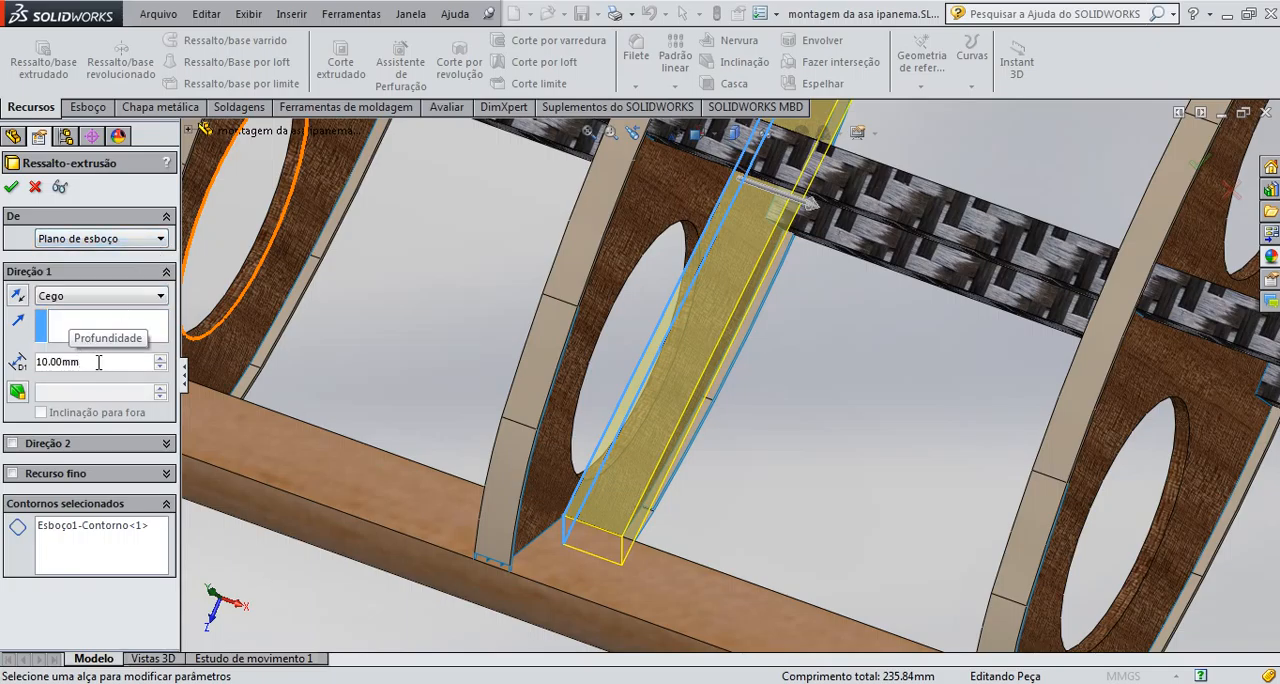
pyautogui.click(155, 297)
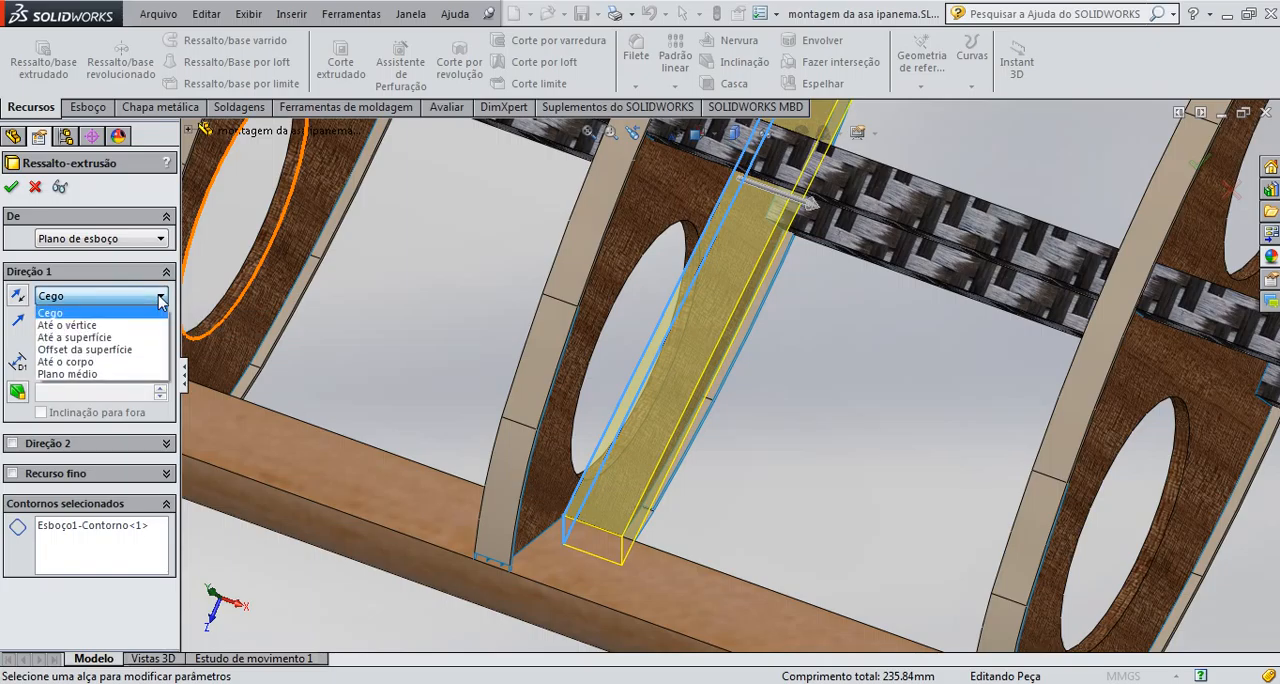
pyautogui.click(74, 337)
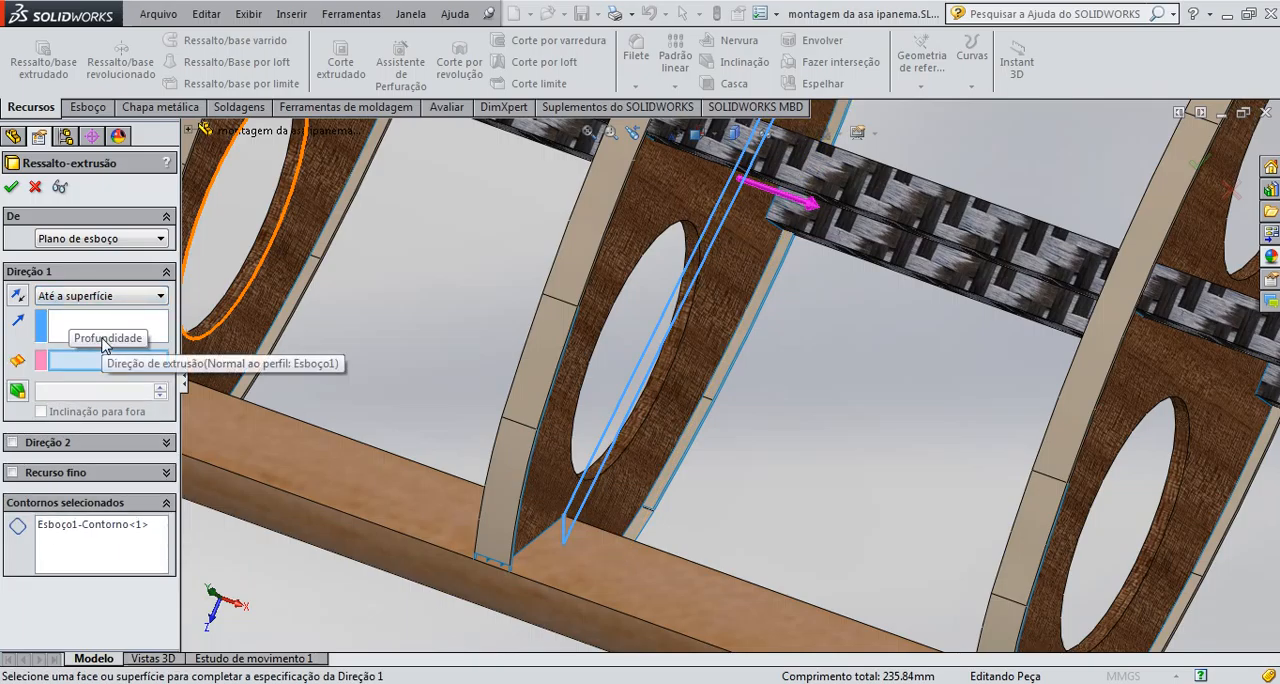
# Try to end the strip extrusion on the surface of the neighbouring plywood rib, and cancel the extrusion
pyautogui.click(160, 297)
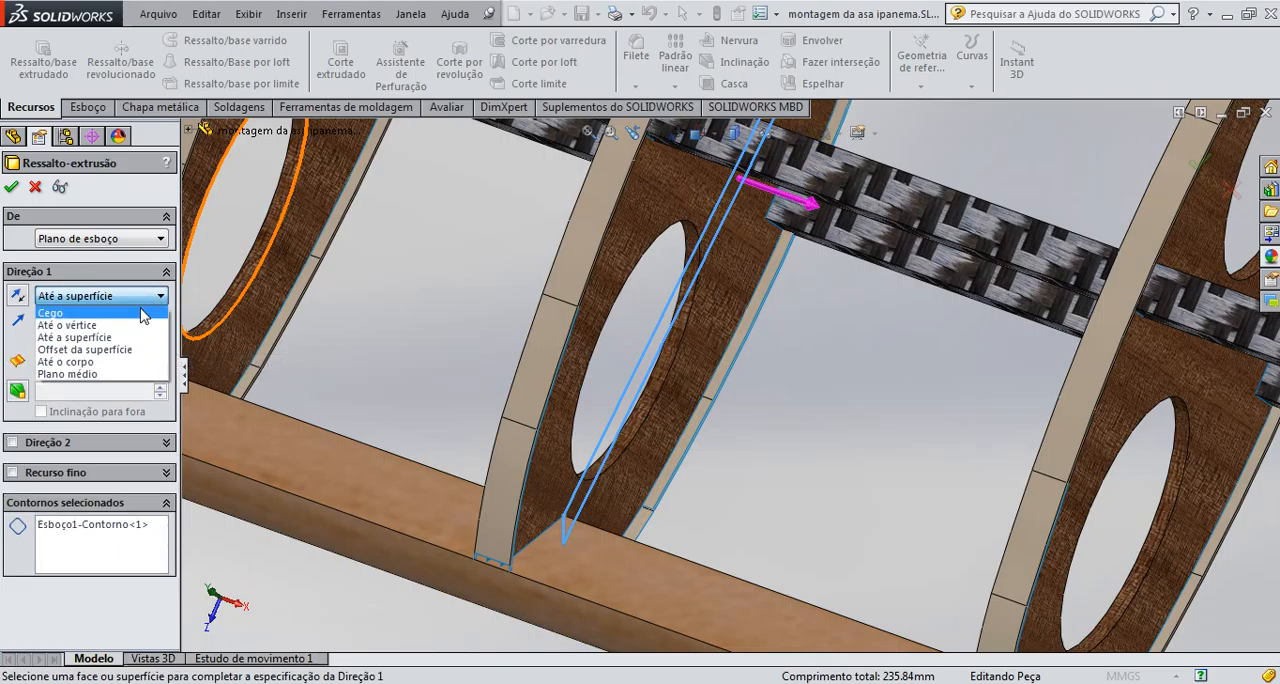
pyautogui.click(341, 300)
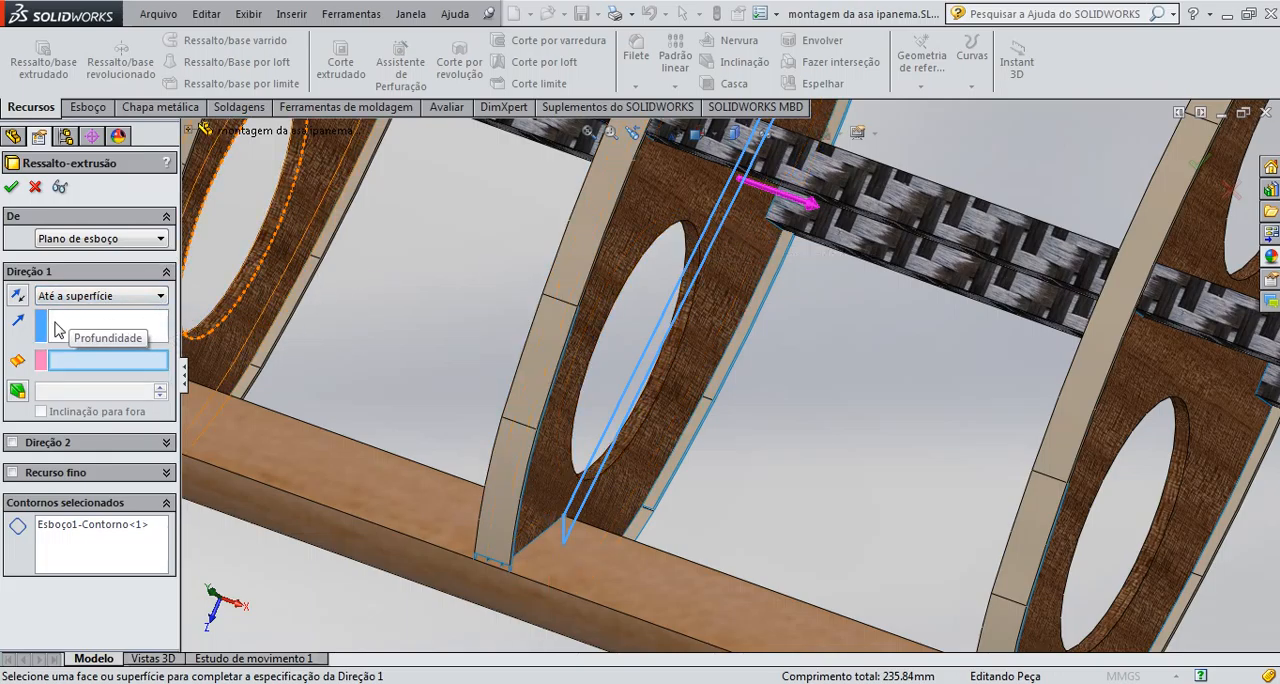
pyautogui.click(57, 330)
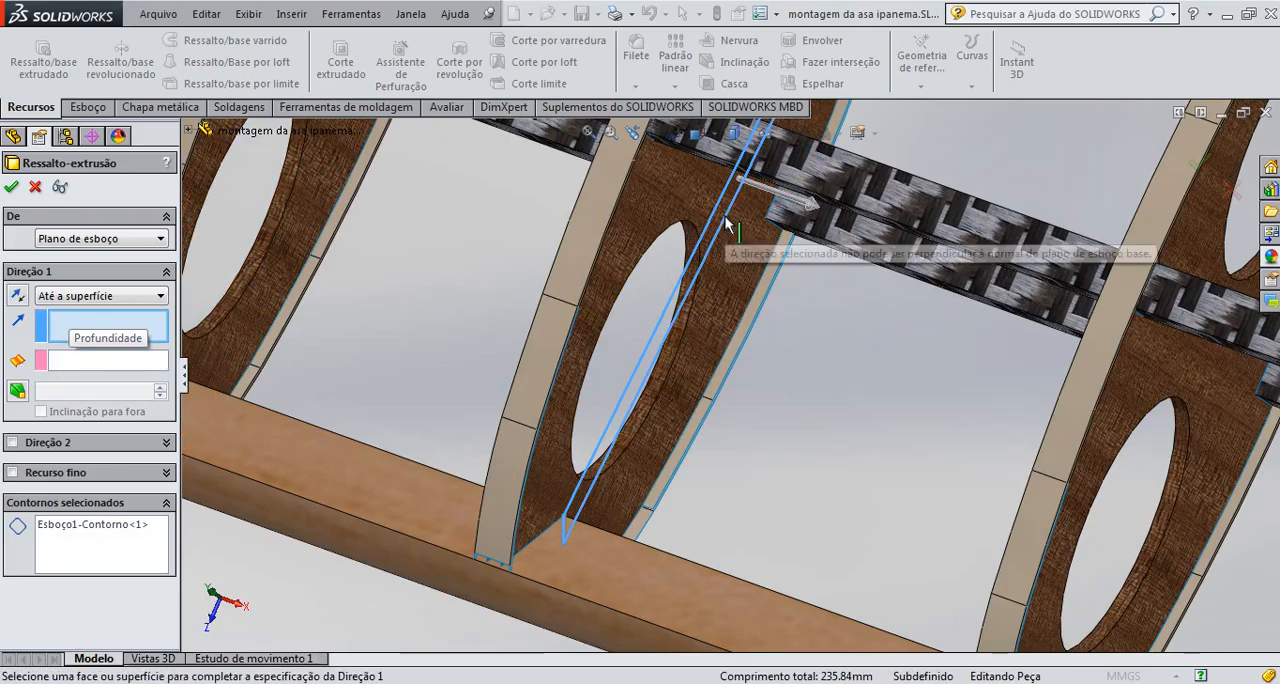
pyautogui.click(100, 360)
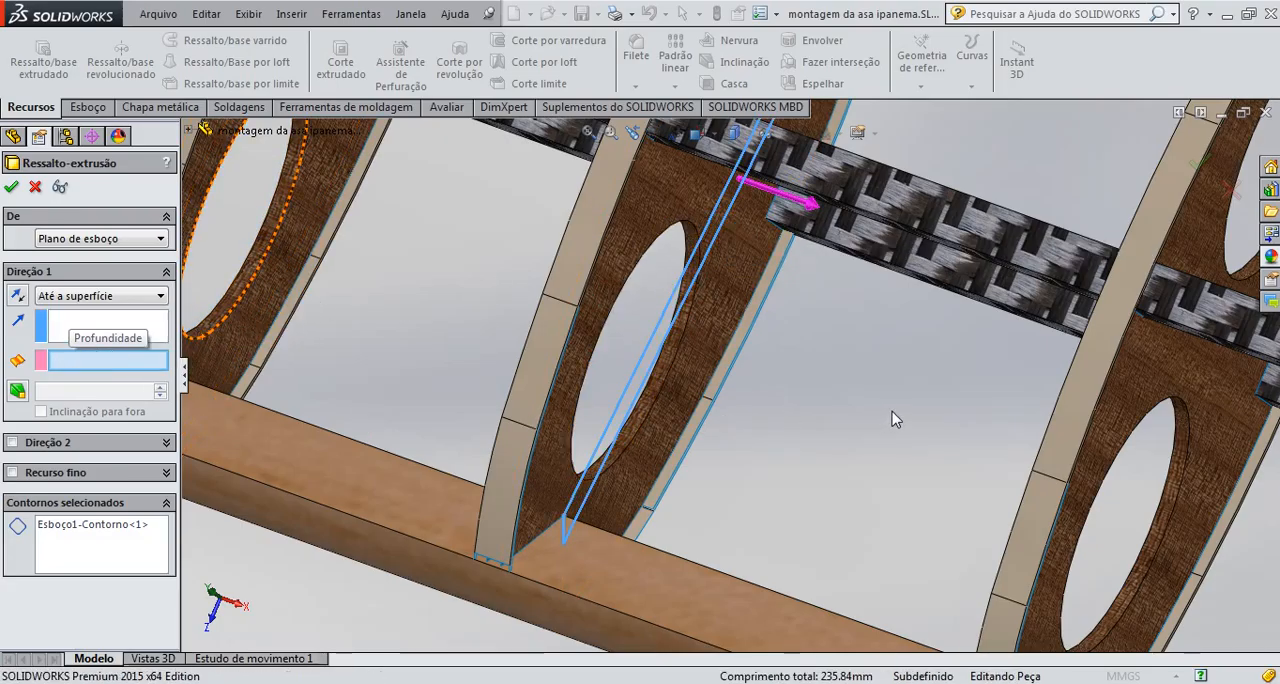
pyautogui.moveTo(893, 418); pyautogui.dragTo(731, 374, button='middle')
pyautogui.click(1012, 362)
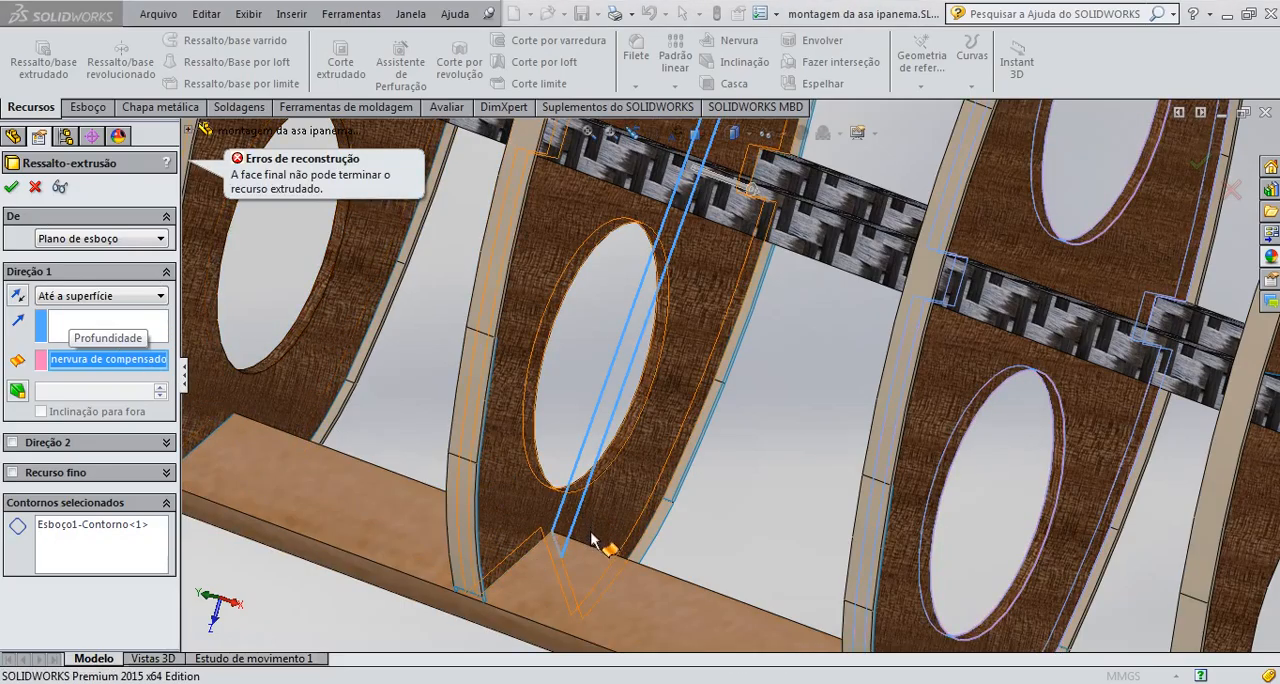
pyautogui.scroll(-3, 591, 533)
pyautogui.scroll(3, 590, 533)
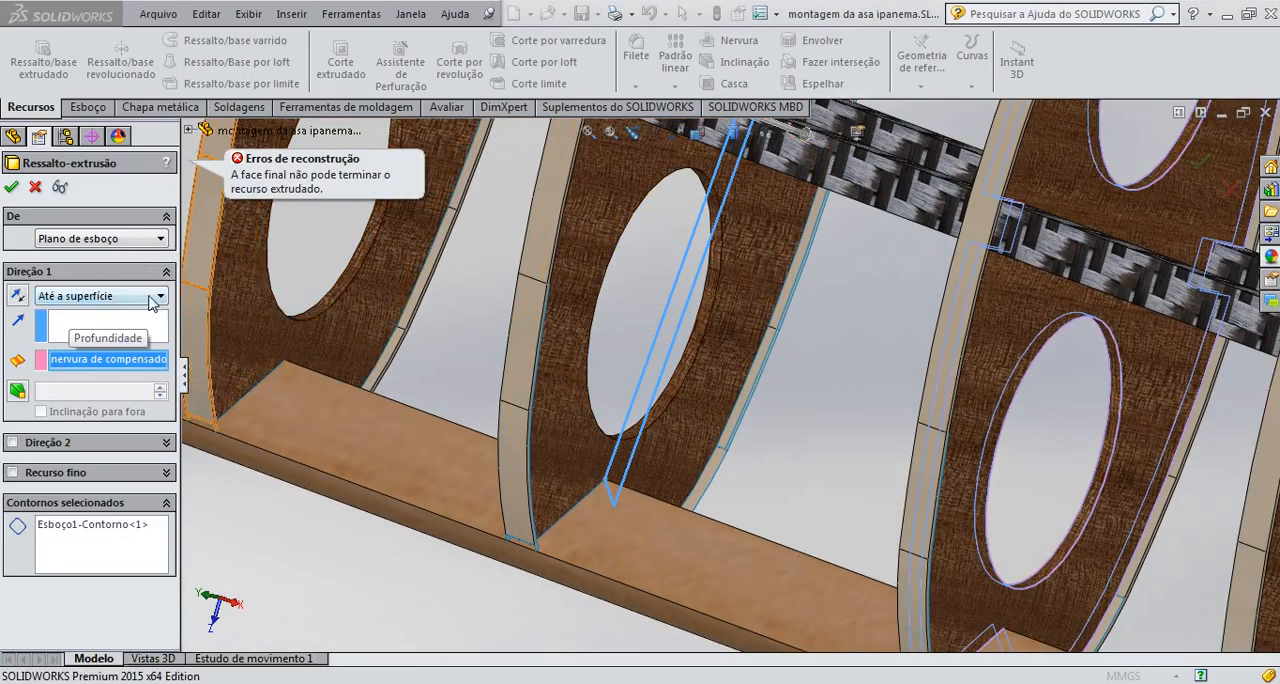
pyautogui.click(35, 187)
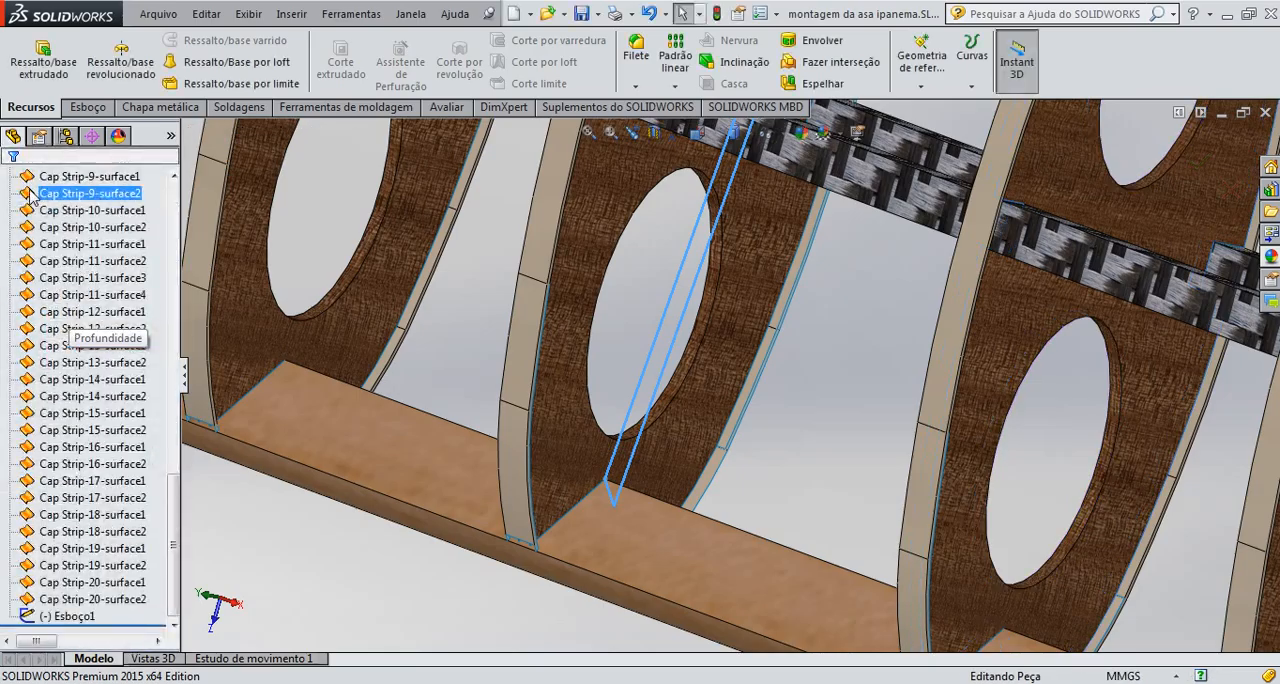
# Restart the strip profile extrusion with the end condition Até o corpo and the sketched rib's face as its direction
pyautogui.click(43, 58)
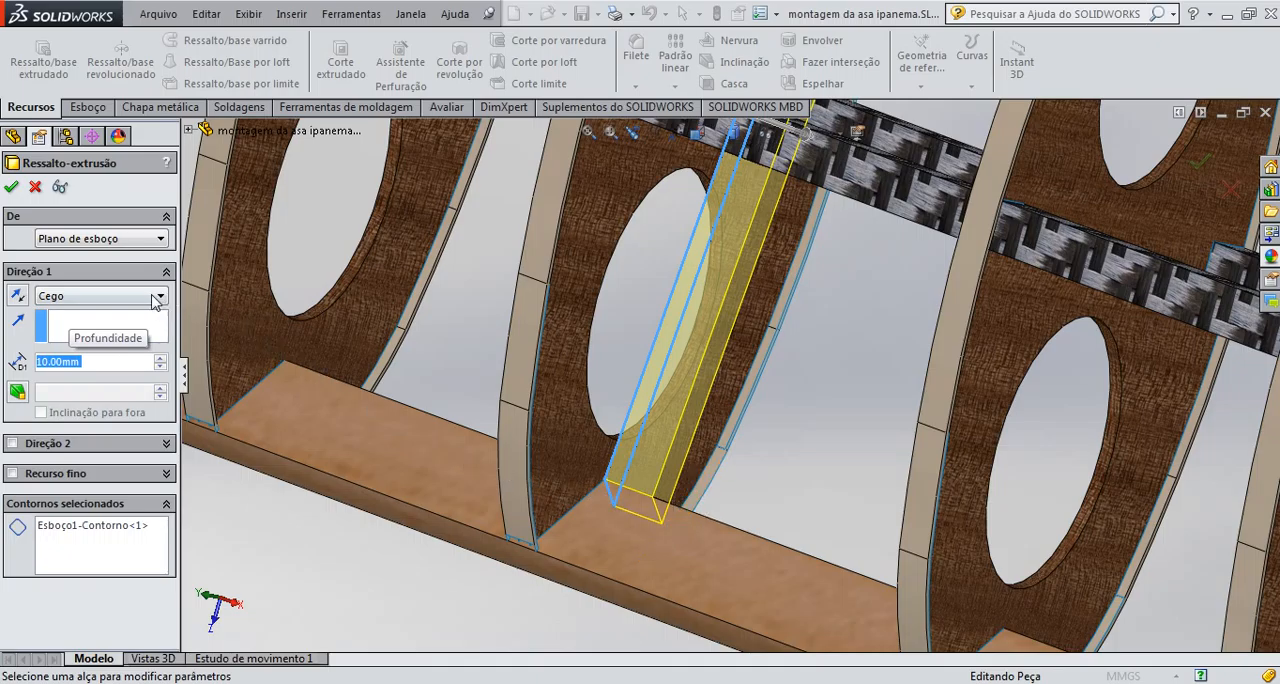
pyautogui.click(157, 297)
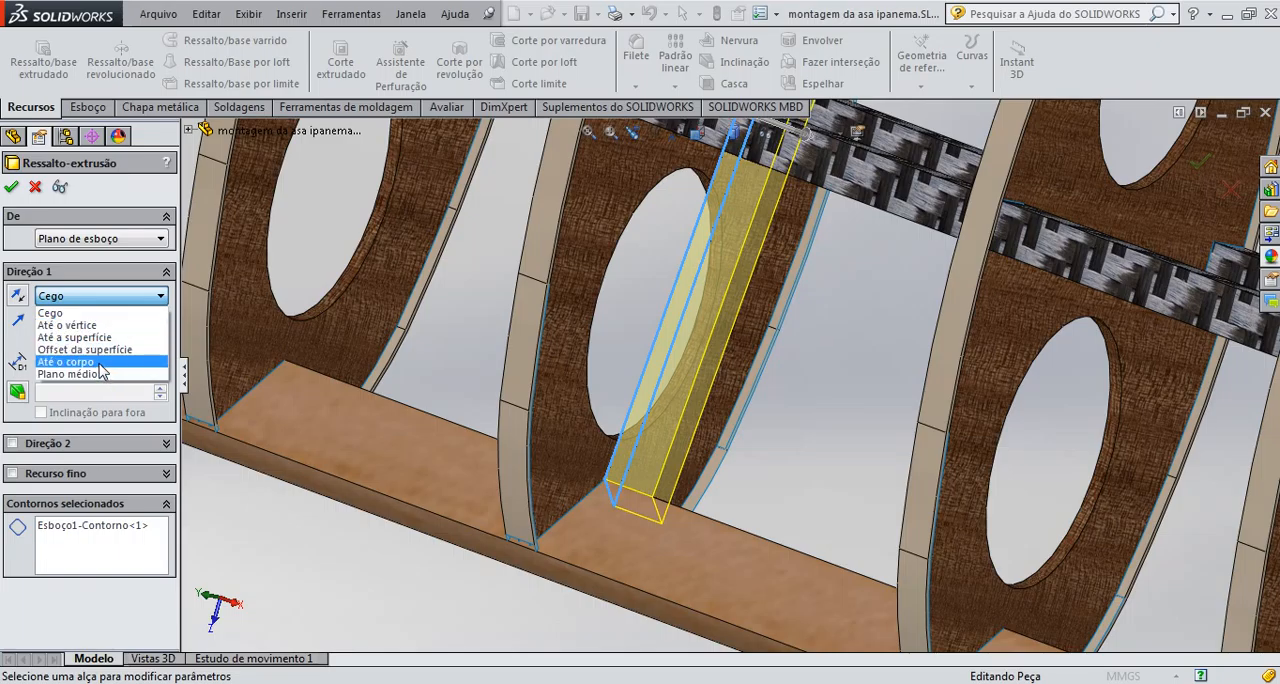
pyautogui.click(66, 361)
pyautogui.click(70, 296)
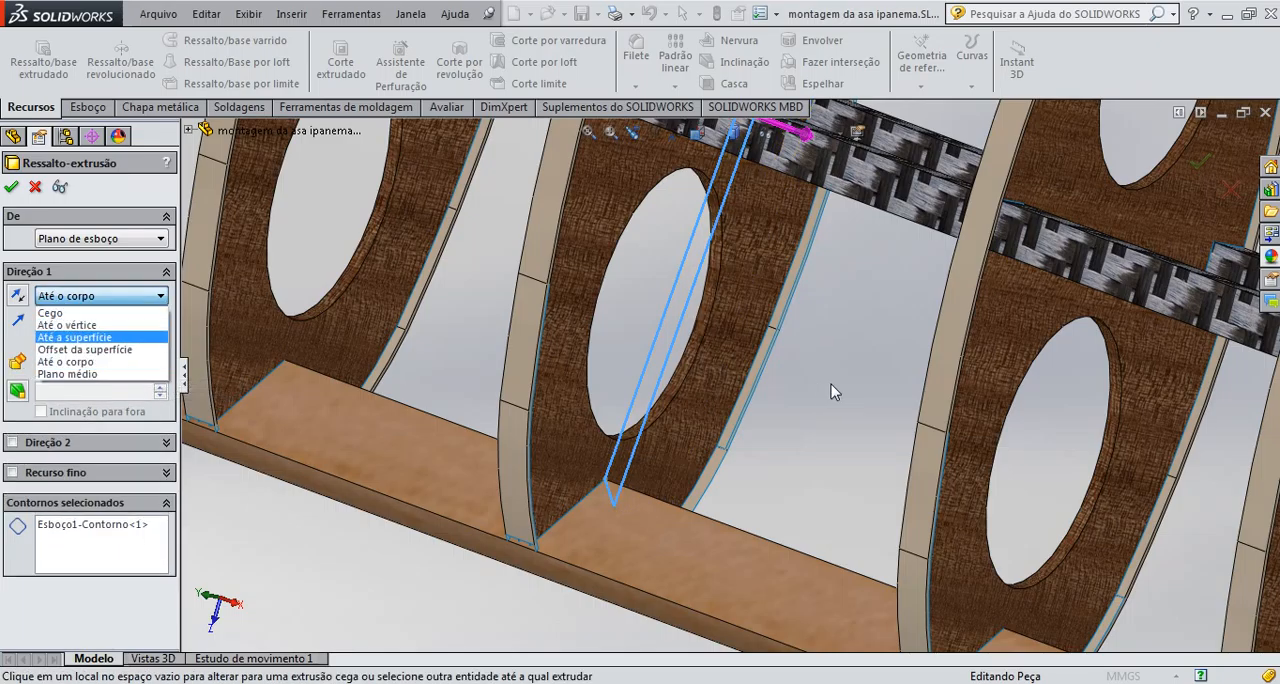
pyautogui.click(122, 296)
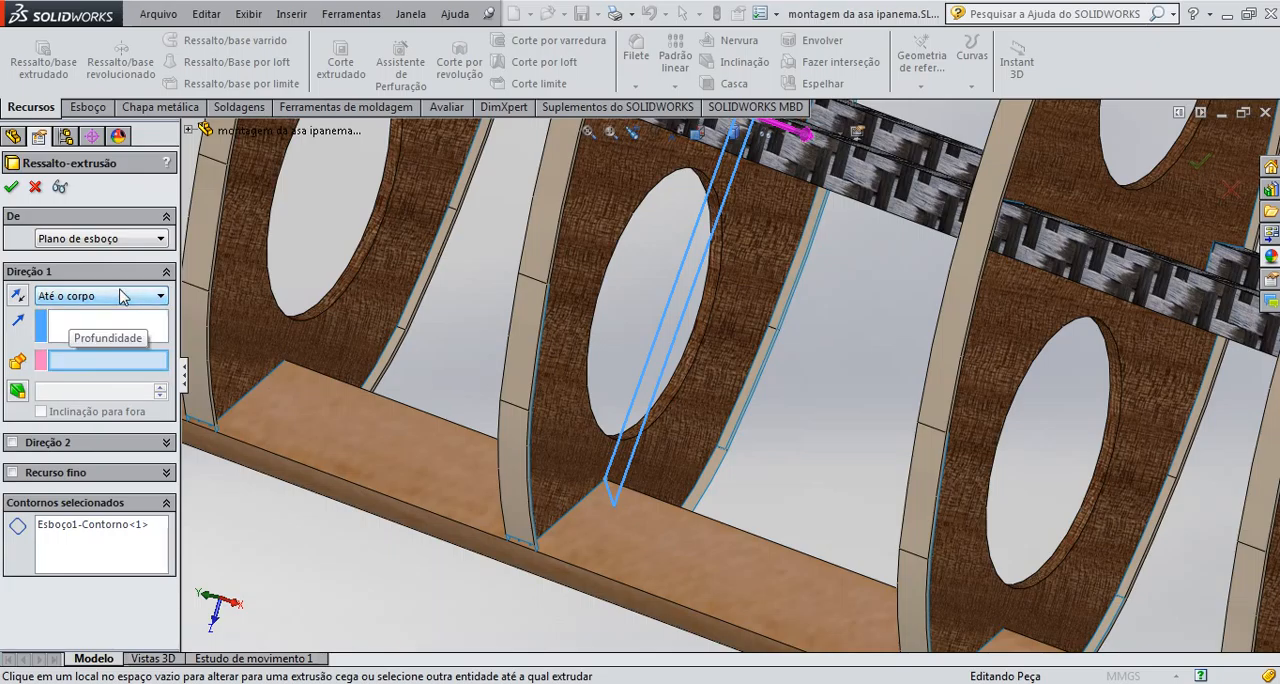
pyautogui.click(59, 334)
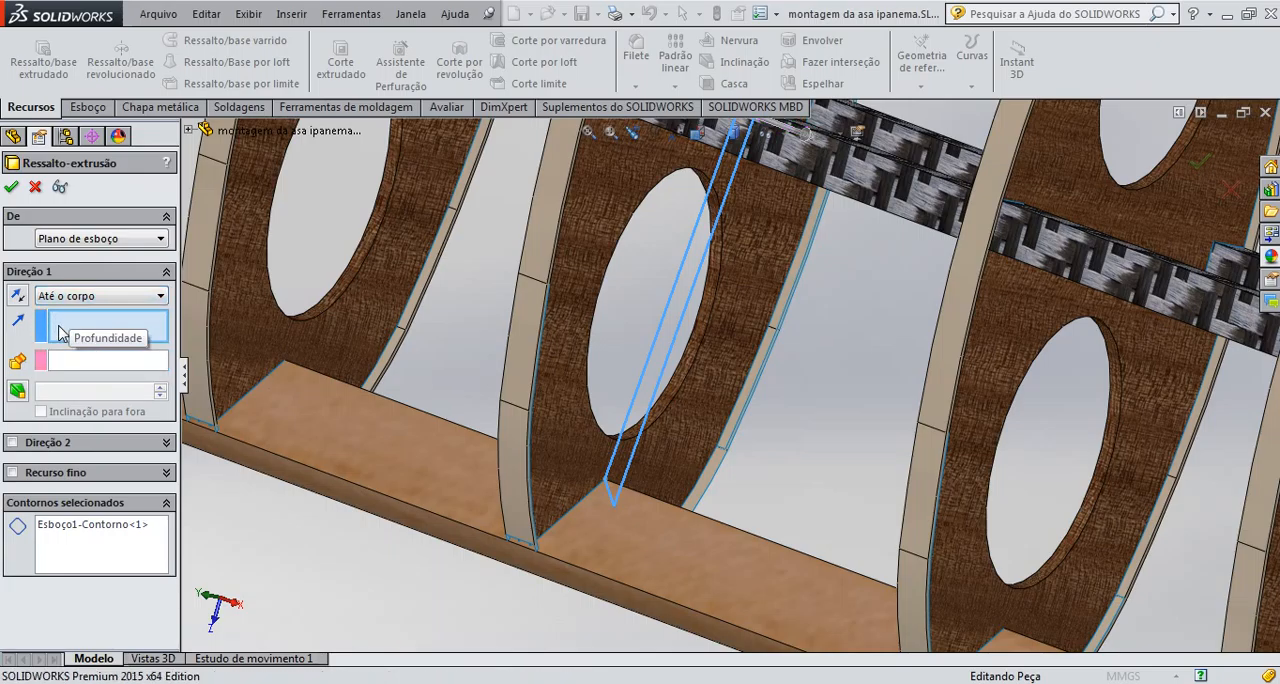
pyautogui.click(658, 336)
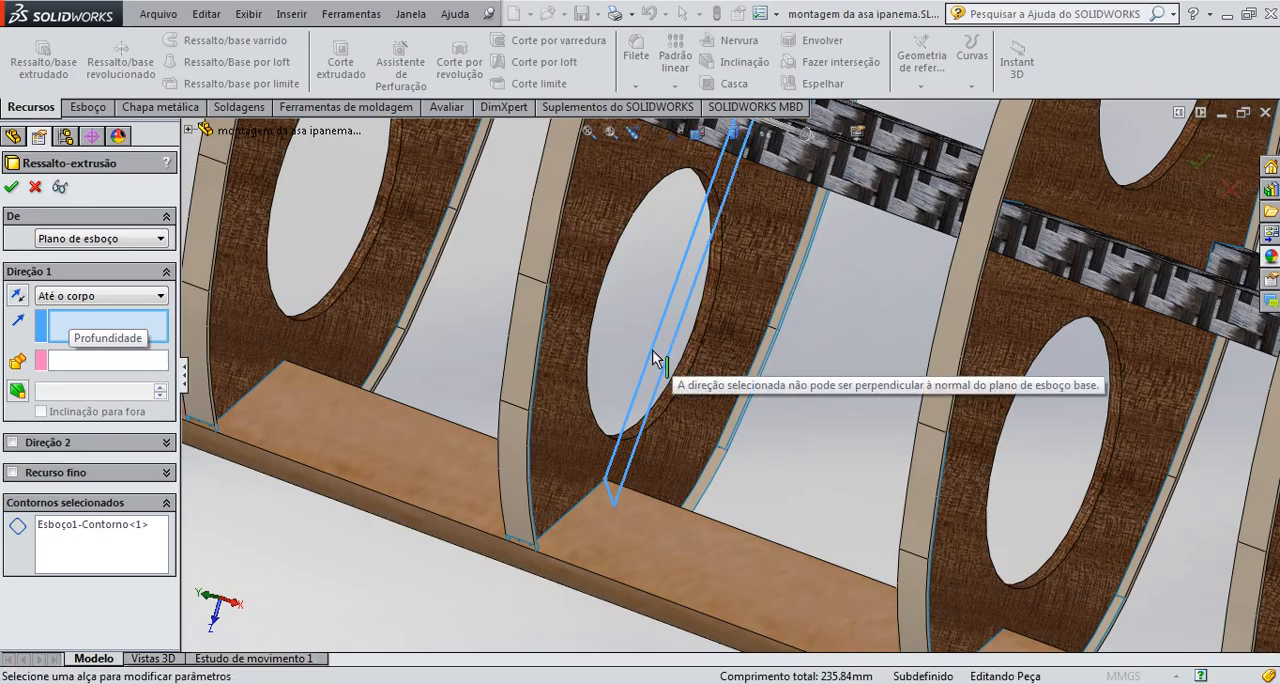
pyautogui.click(667, 441)
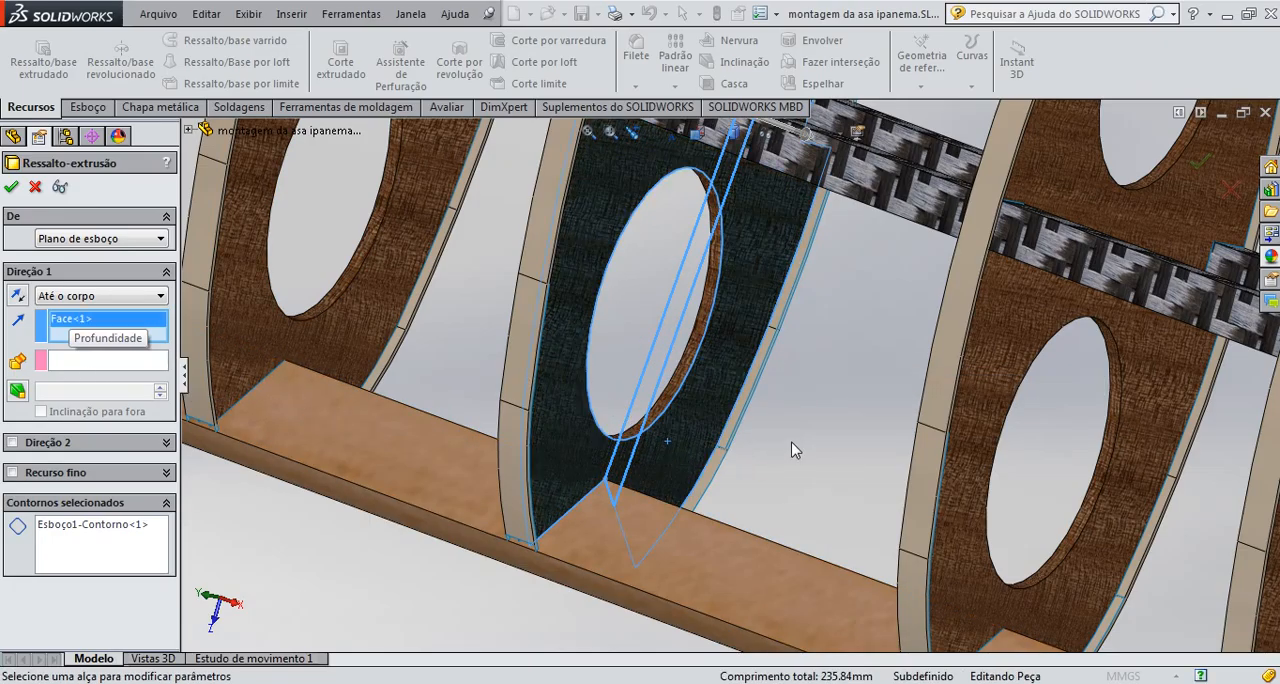
# Try to extrude the strip profile up to the neighbouring plywood rib's body
pyautogui.moveTo(785, 443); pyautogui.dragTo(976, 386, button='middle')
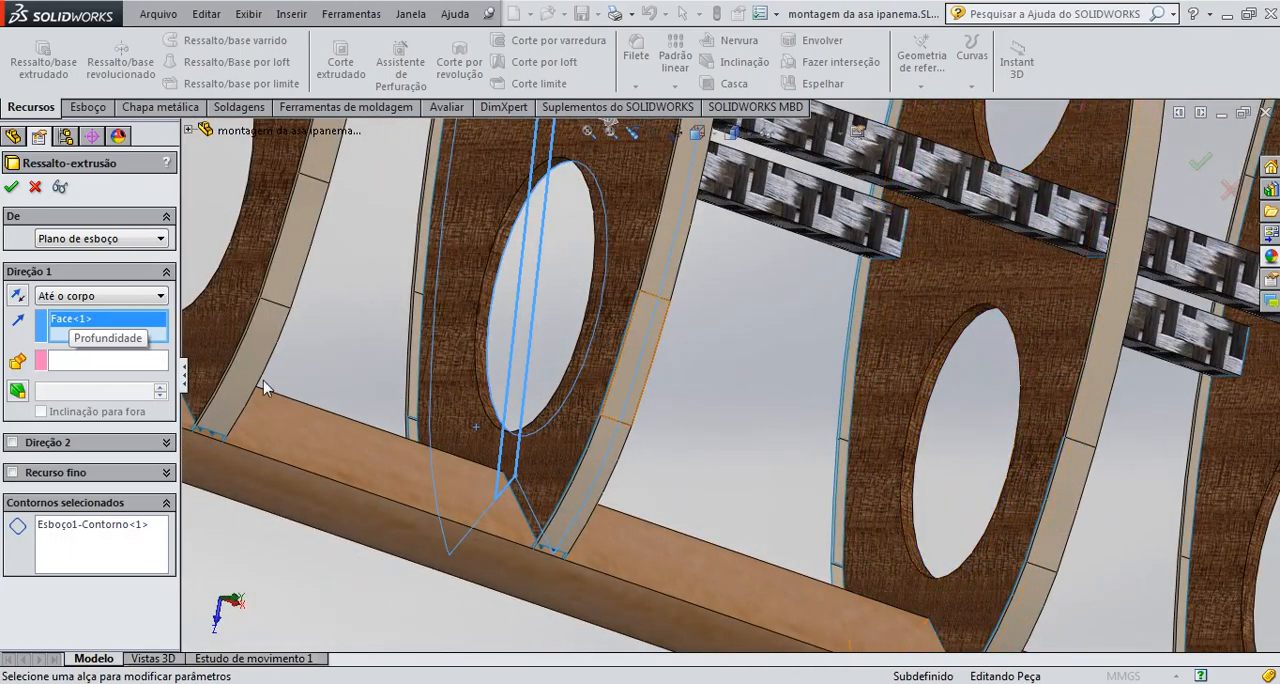
pyautogui.click(112, 360)
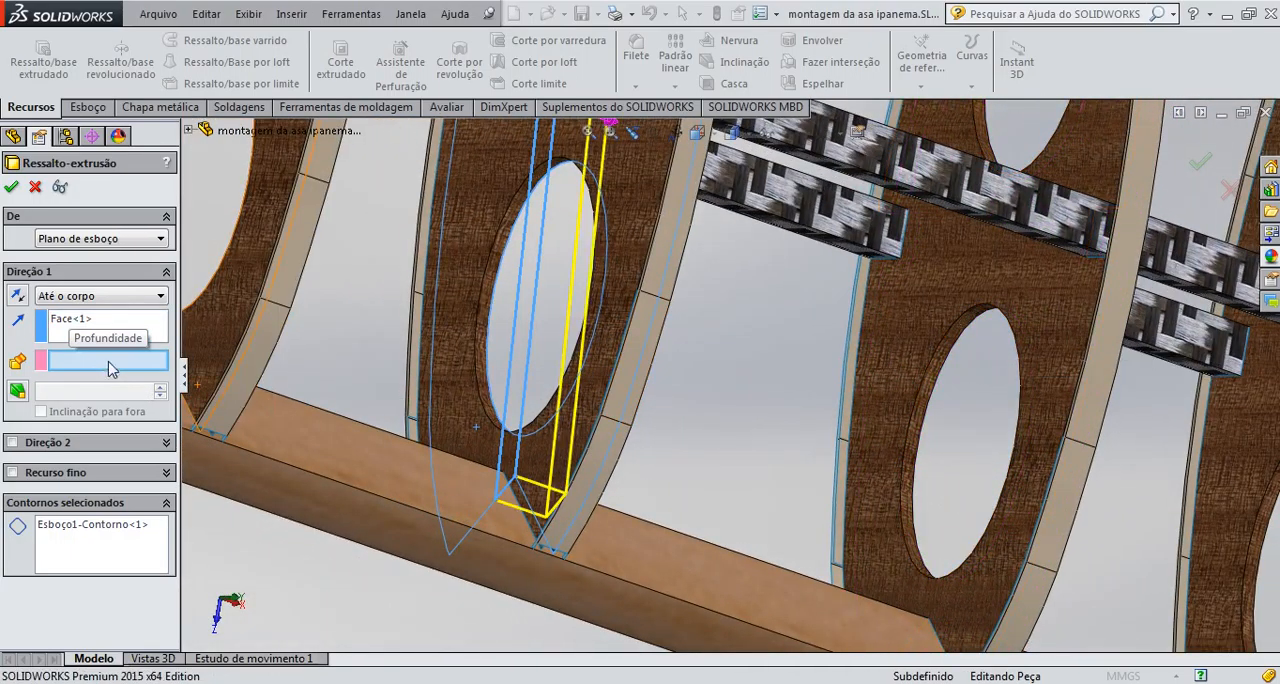
pyautogui.click(948, 302)
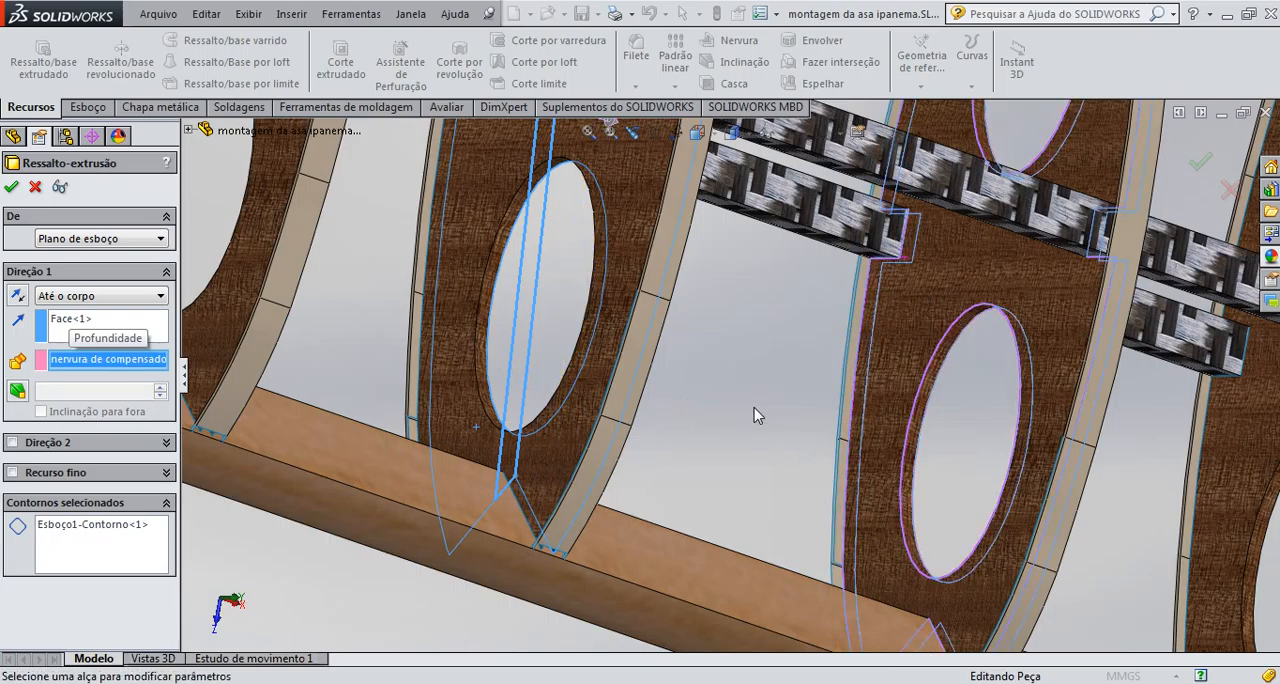
pyautogui.moveTo(757, 414); pyautogui.dragTo(636, 383, button='middle')
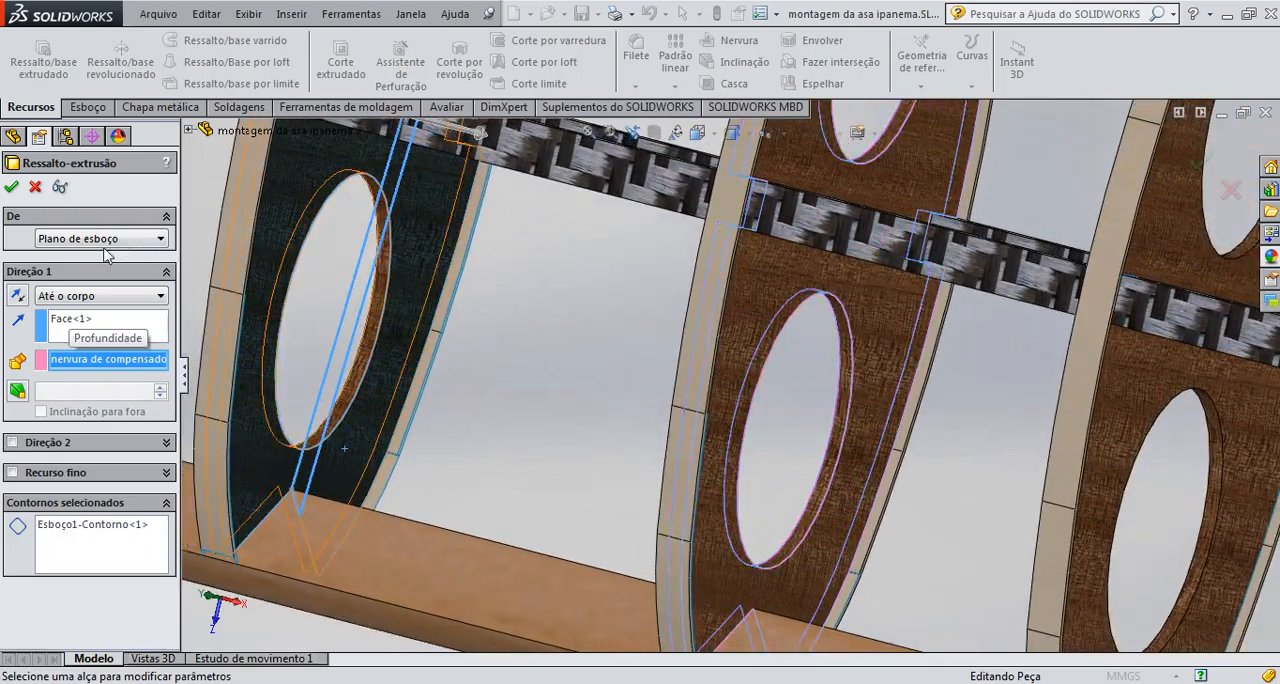
pyautogui.click(11, 187)
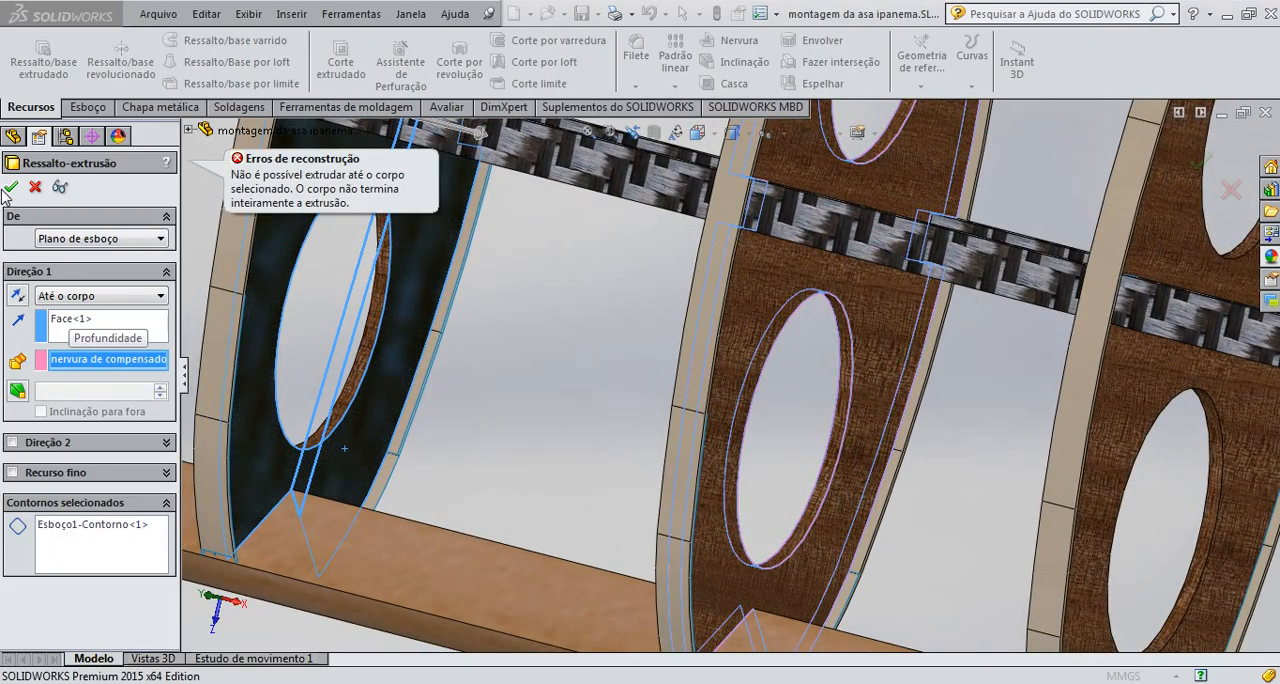
pyautogui.scroll(4, 459, 473)
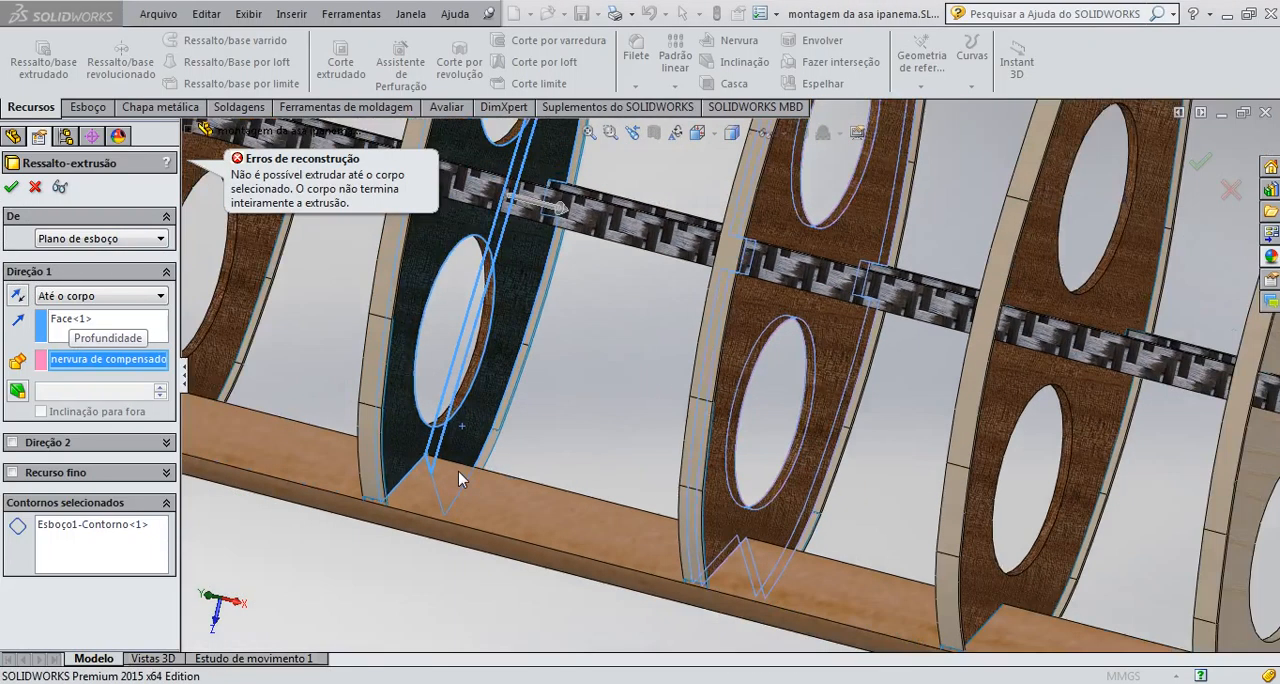
pyautogui.scroll(-1, 561, 428)
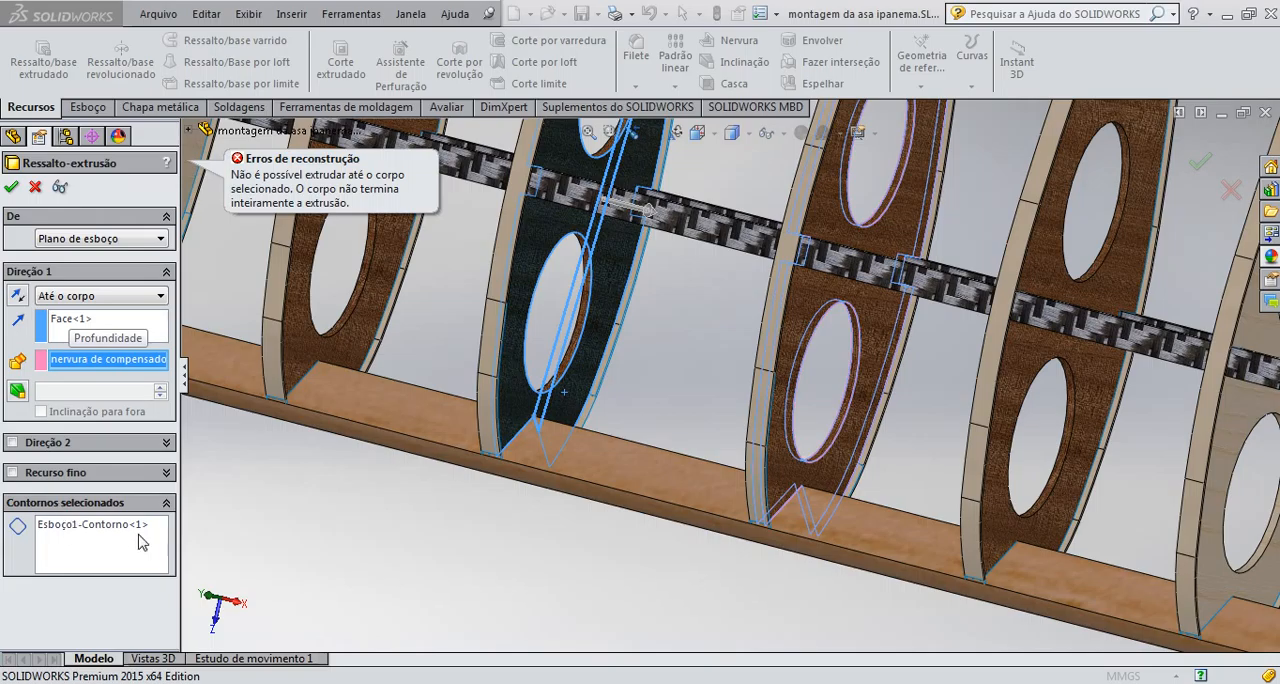
# Try adding a second direction to the strip extrusion, turn it off again and cancel the extrusion
pyautogui.click(12, 442)
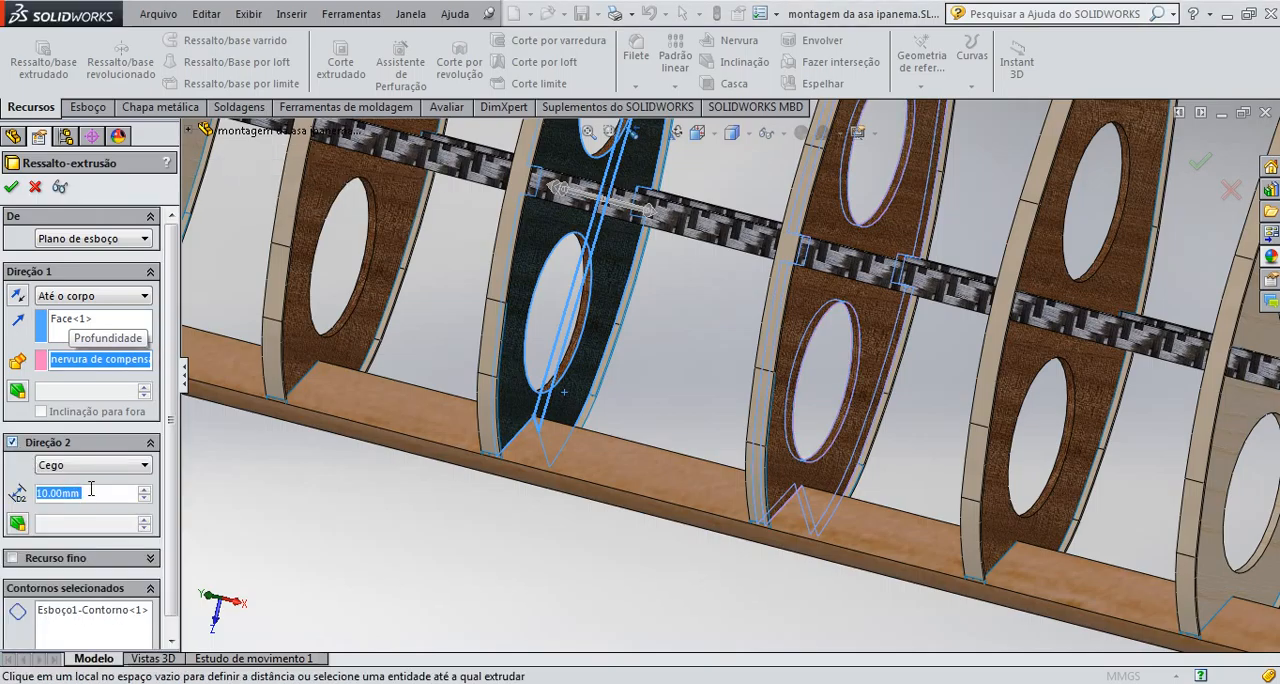
pyautogui.click(128, 465)
pyautogui.click(60, 474)
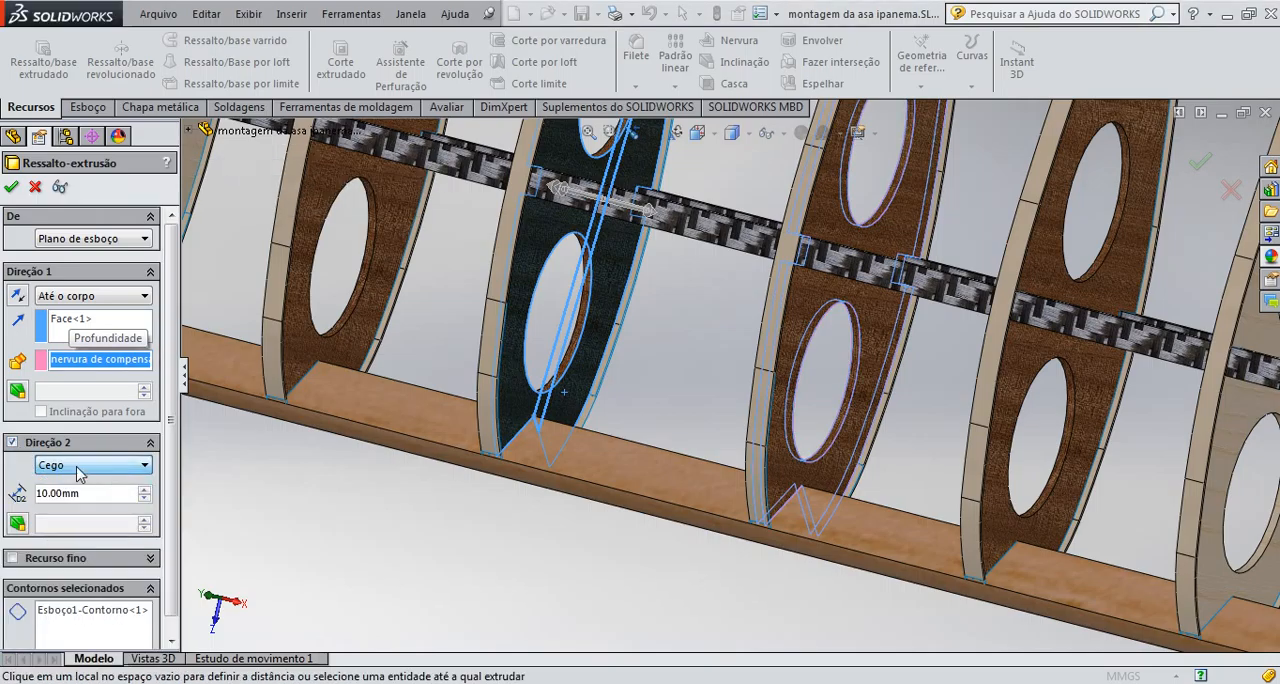
pyautogui.click(12, 442)
pyautogui.click(160, 296)
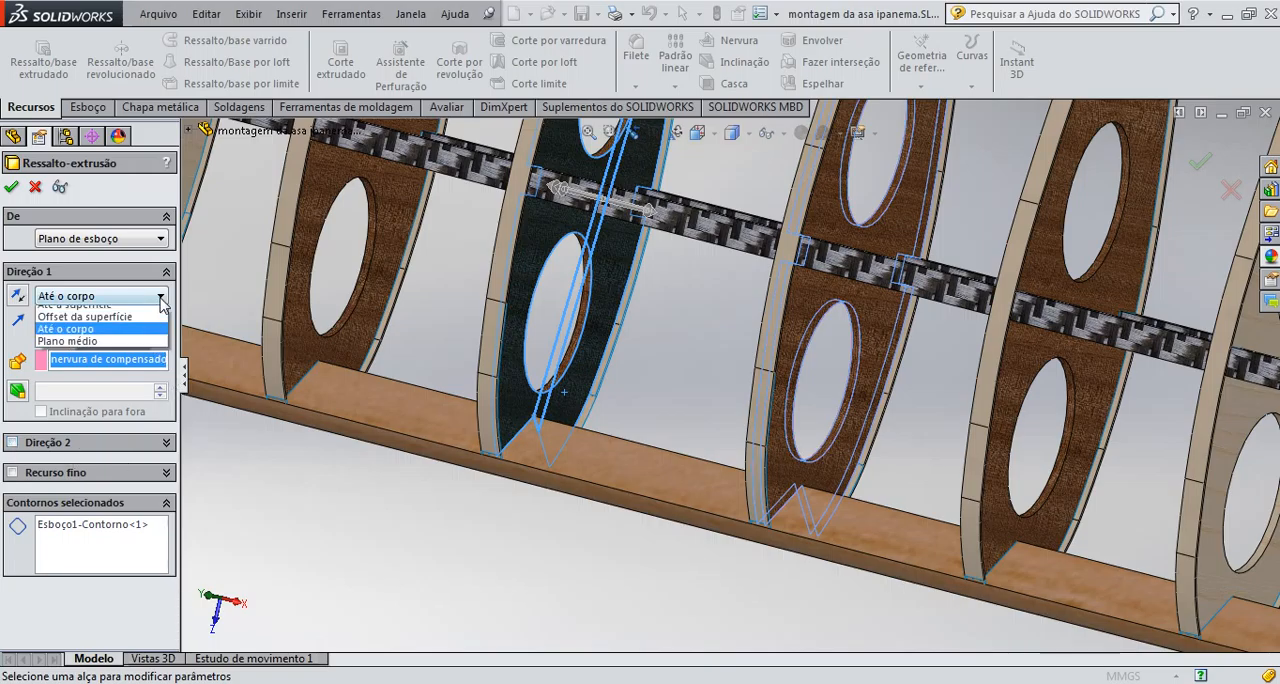
pyautogui.click(30, 188)
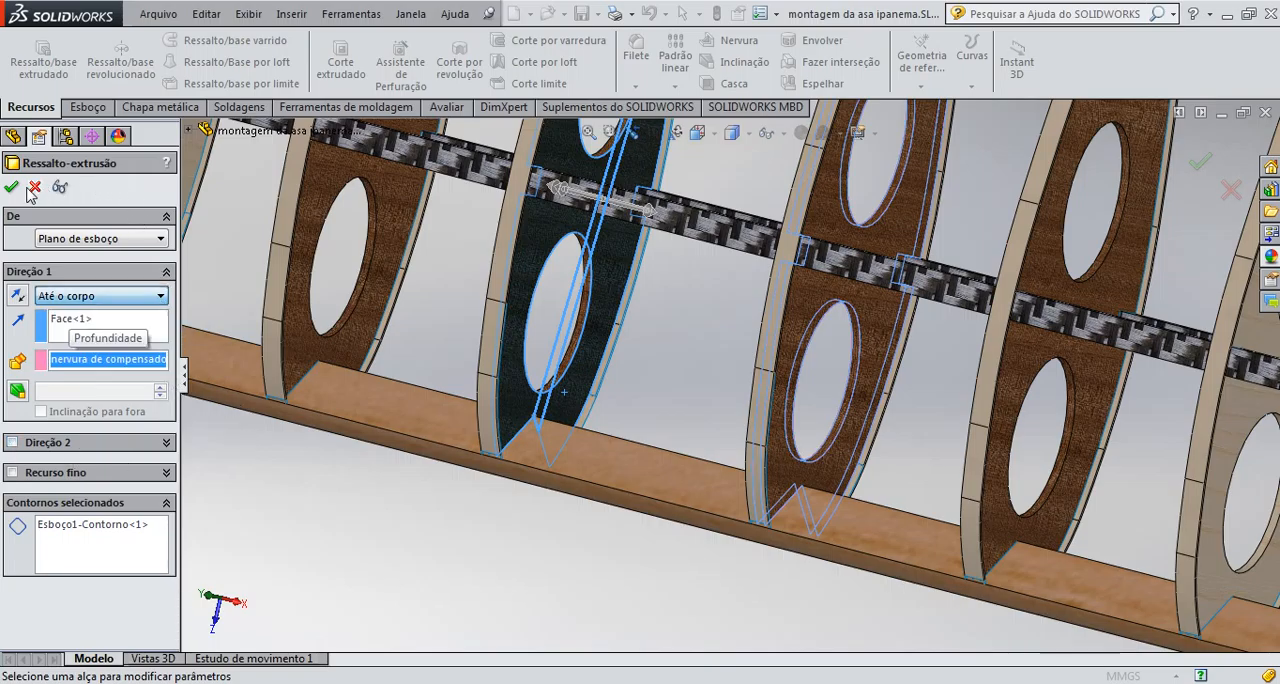
pyautogui.click(35, 189)
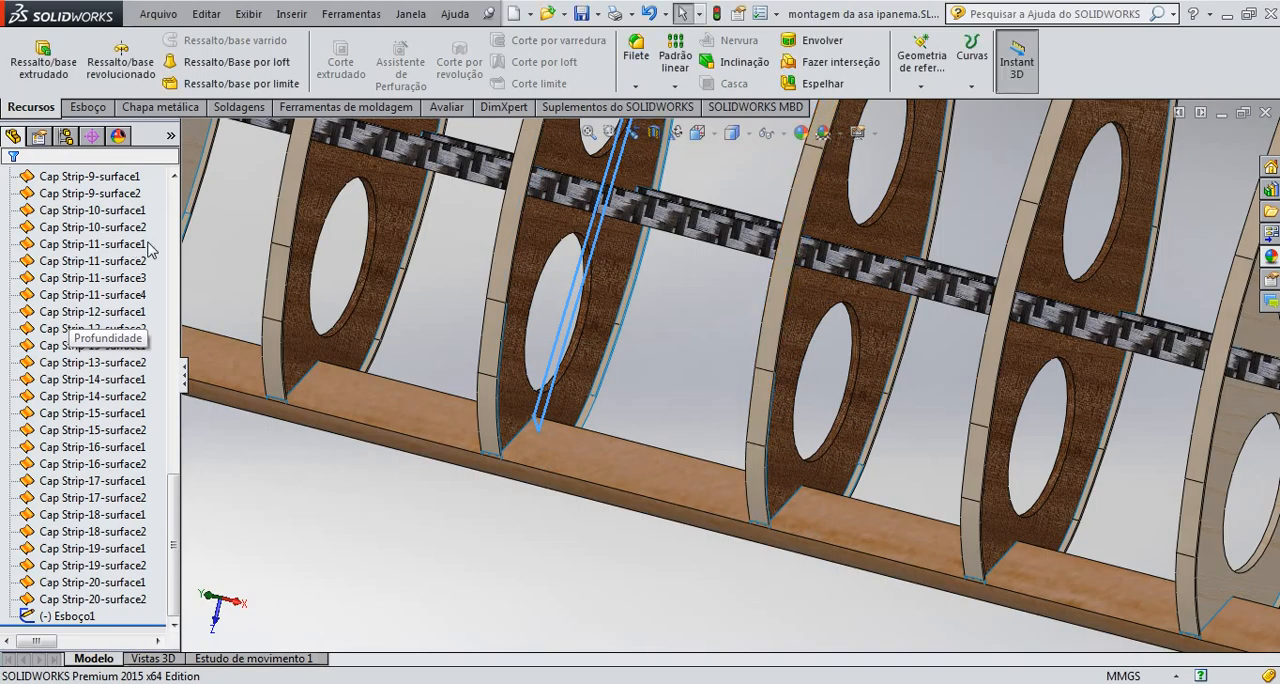
pyautogui.click(35, 85)
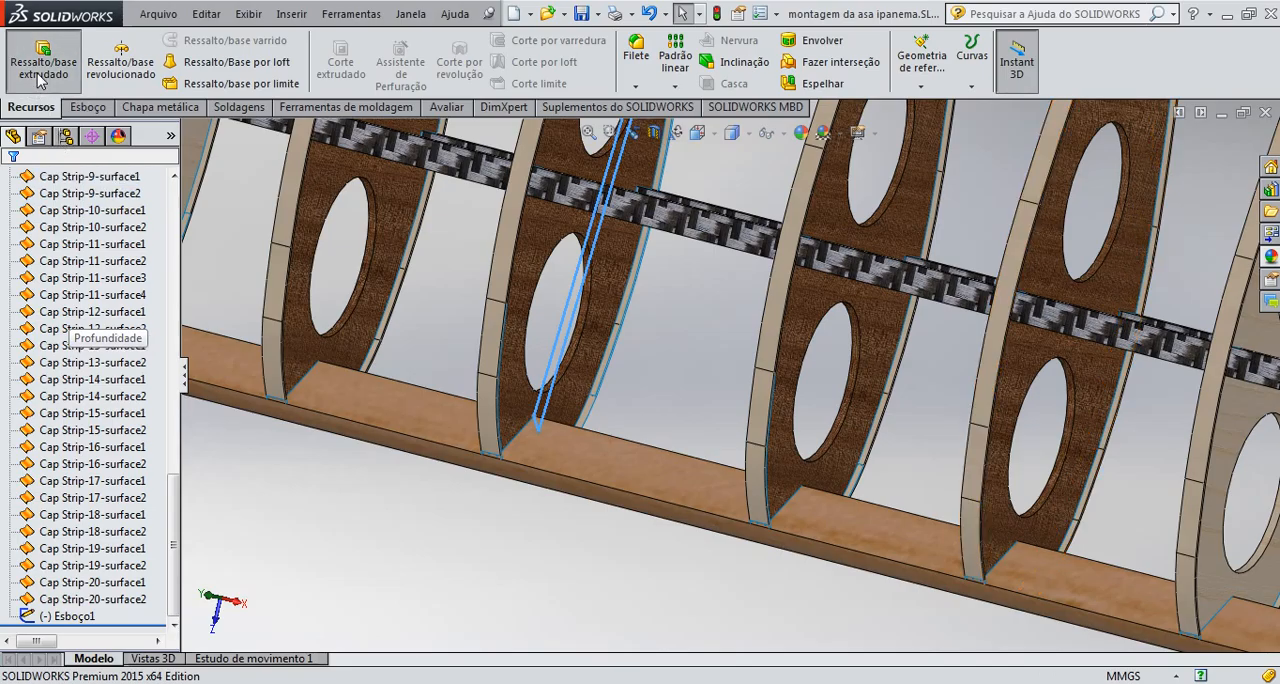
pyautogui.click(160, 296)
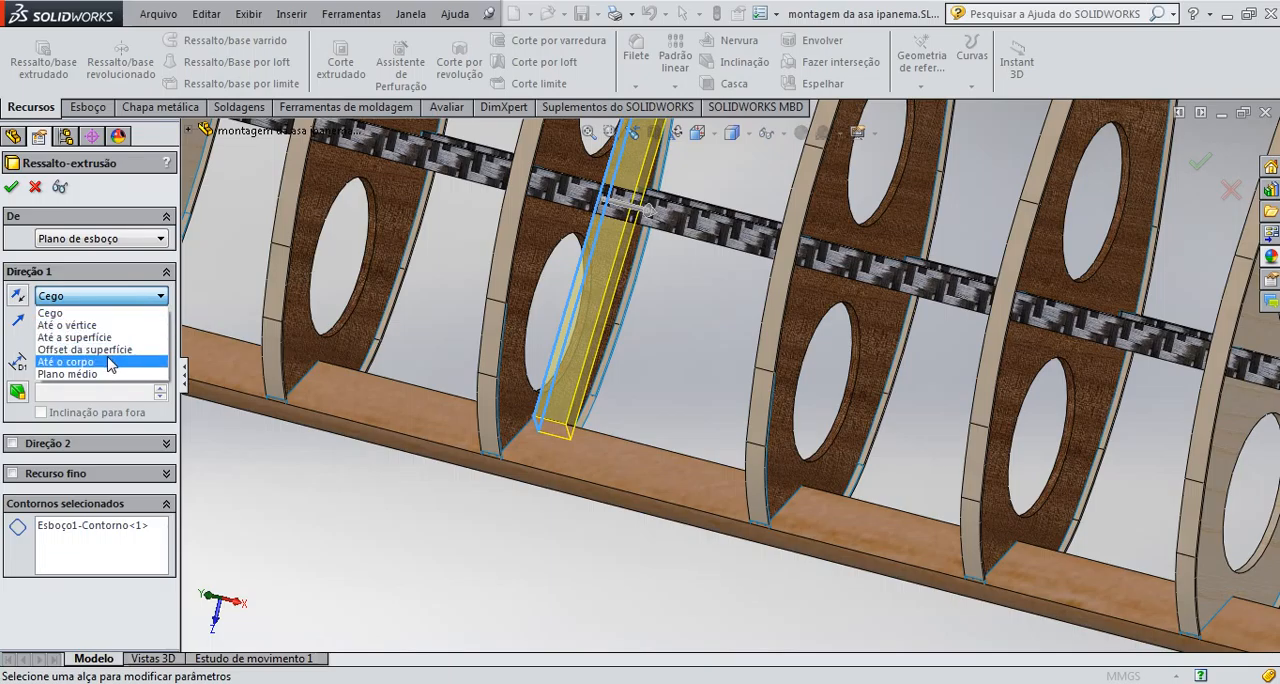
pyautogui.click(157, 240)
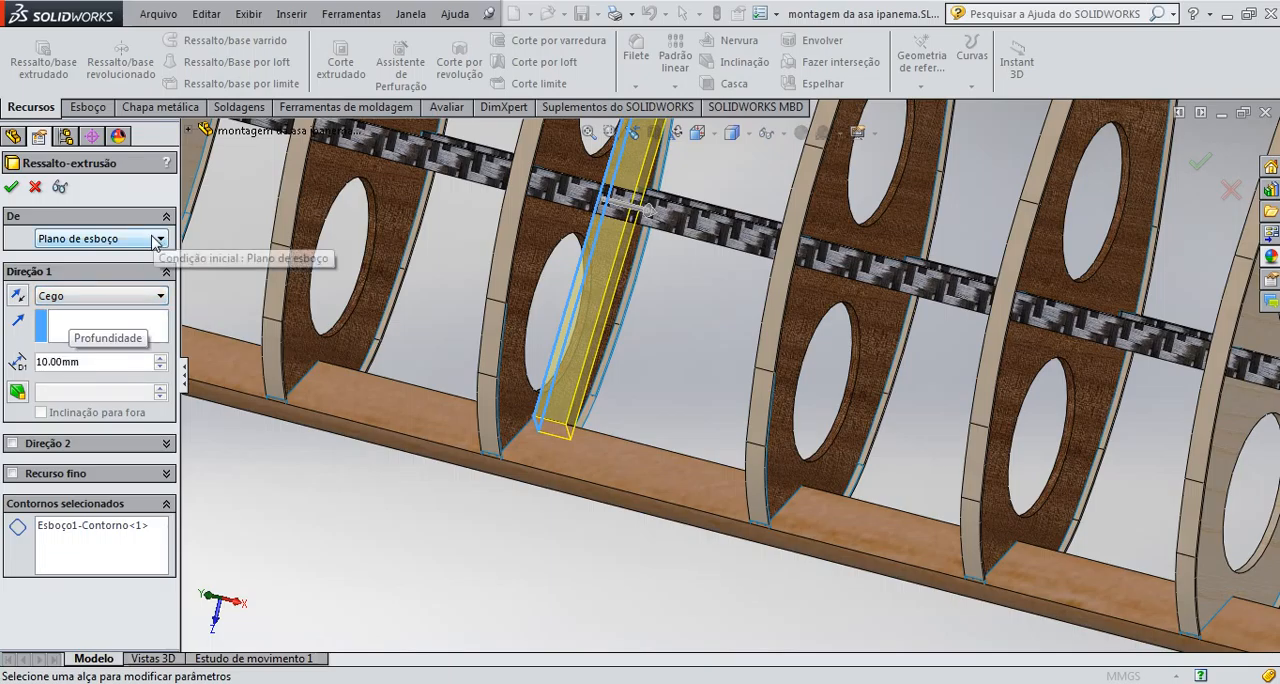
pyautogui.click(157, 240)
pyautogui.click(36, 210)
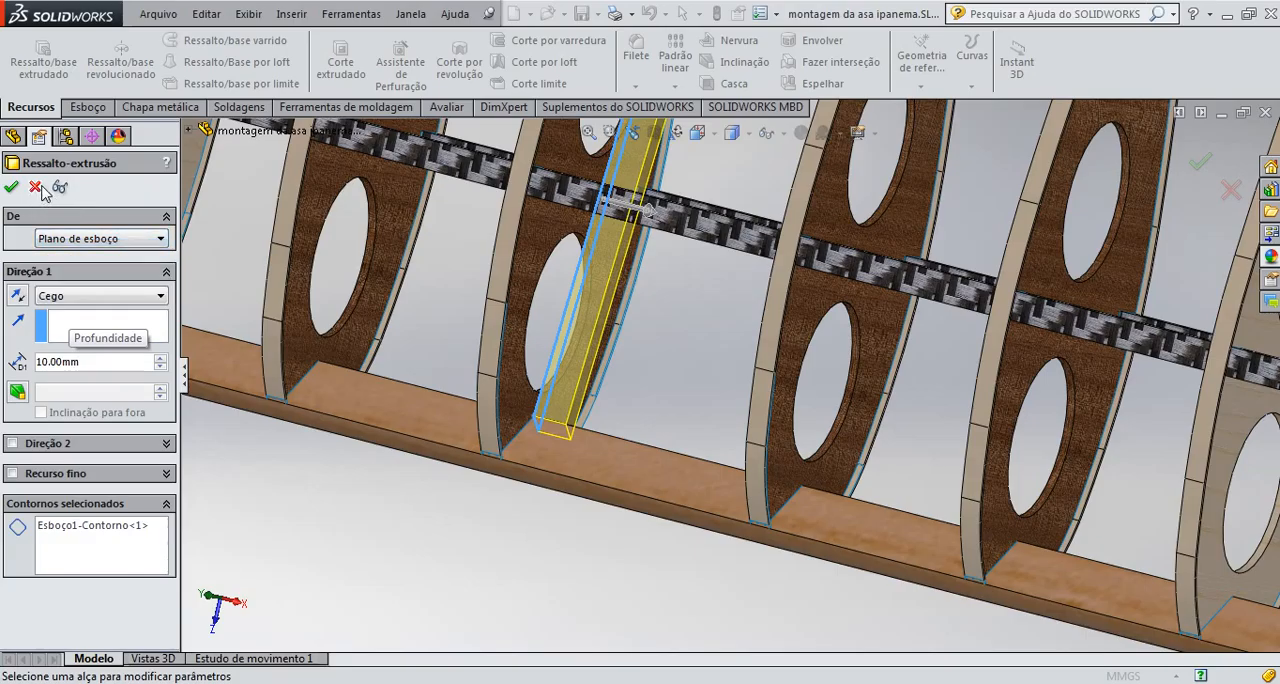
pyautogui.click(40, 188)
# Start a new sketch on the wide inner face of the brown edge board, between the sketched rib and its neighbour
pyautogui.click(552, 486)
pyautogui.scroll(3, 594, 482)
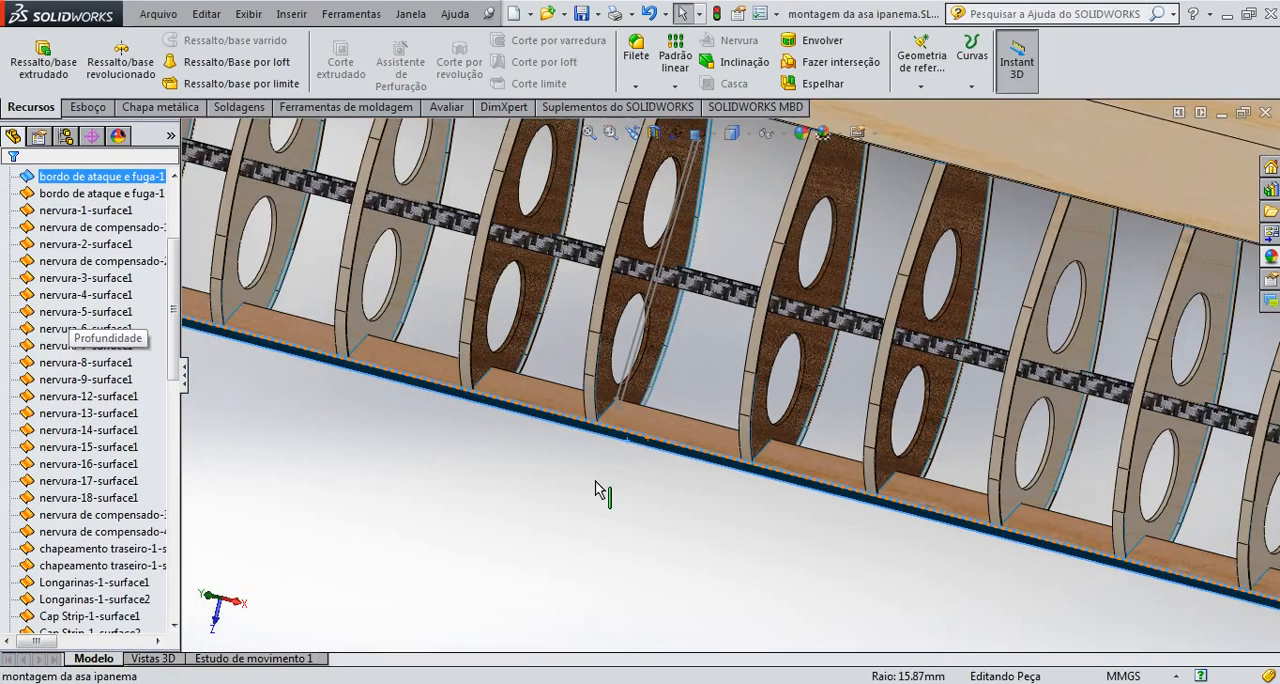
pyautogui.scroll(-4, 645, 442)
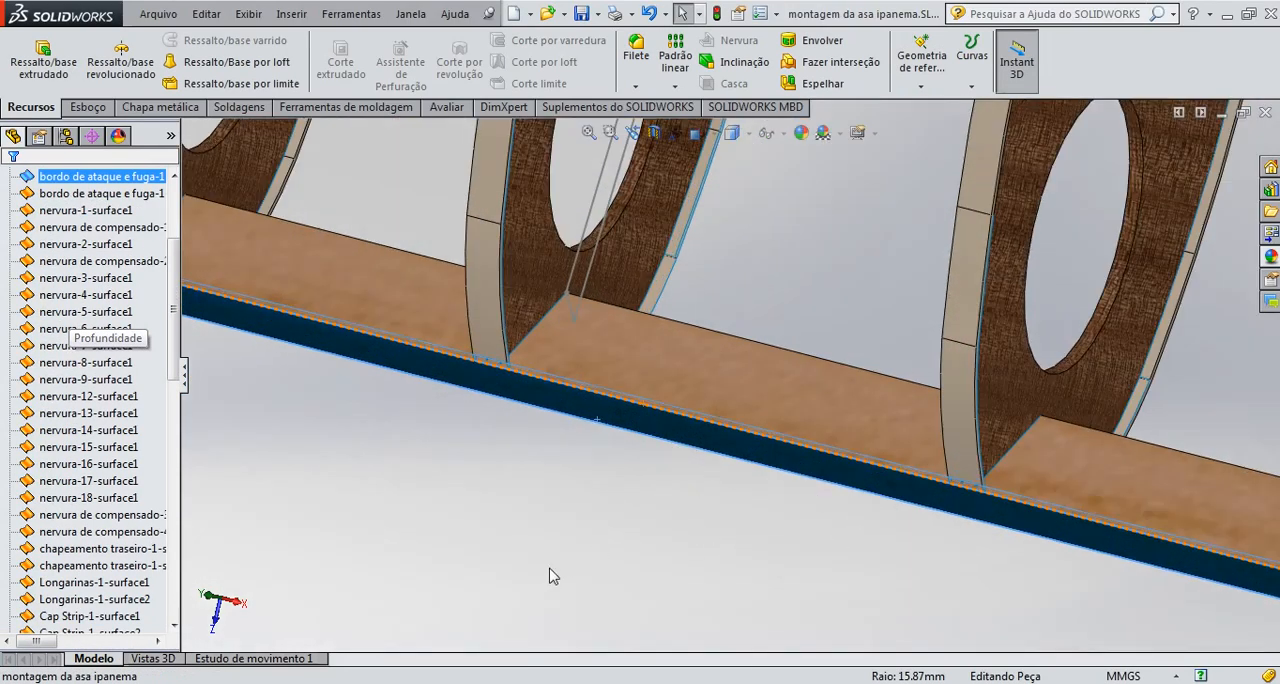
pyautogui.moveTo(714, 487); pyautogui.dragTo(717, 531, button='middle')
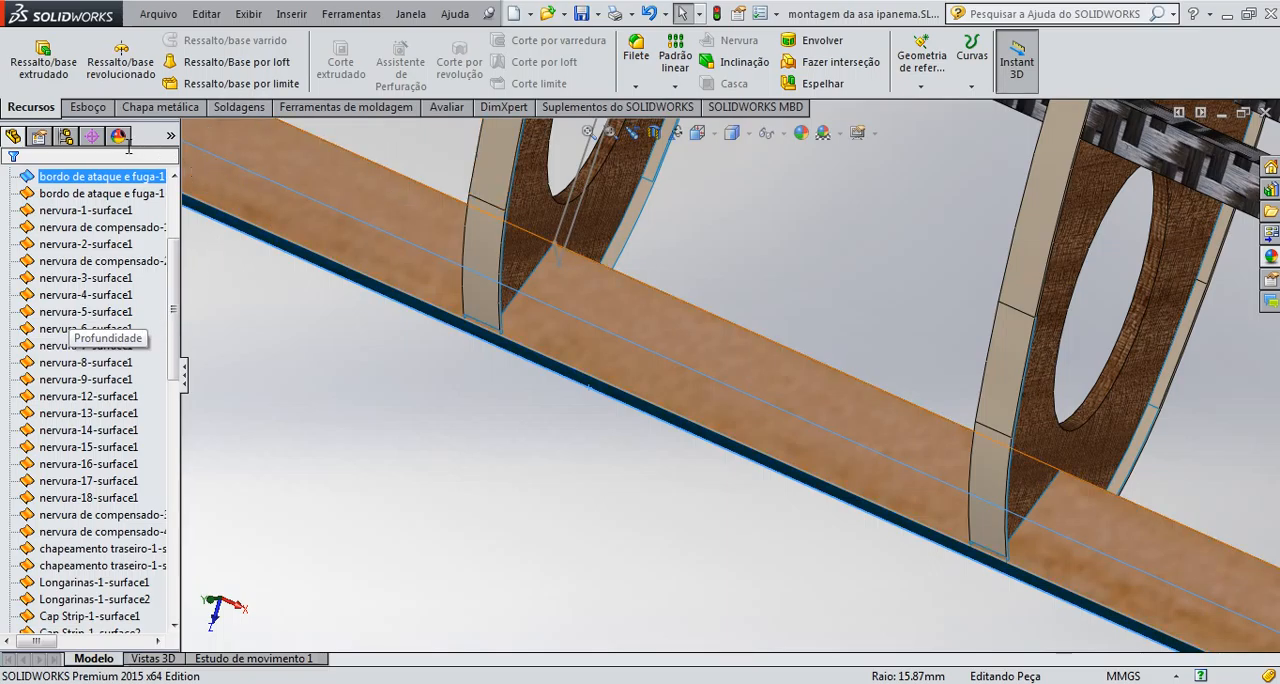
pyautogui.click(92, 107)
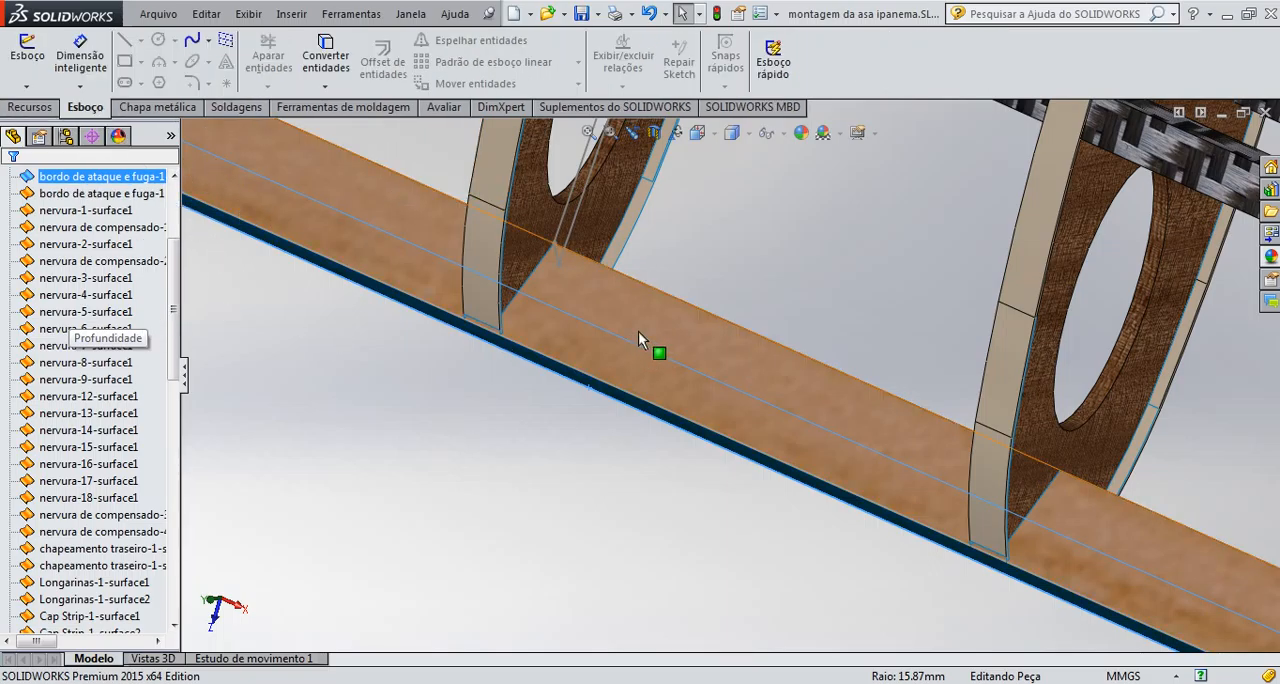
pyautogui.click(676, 331)
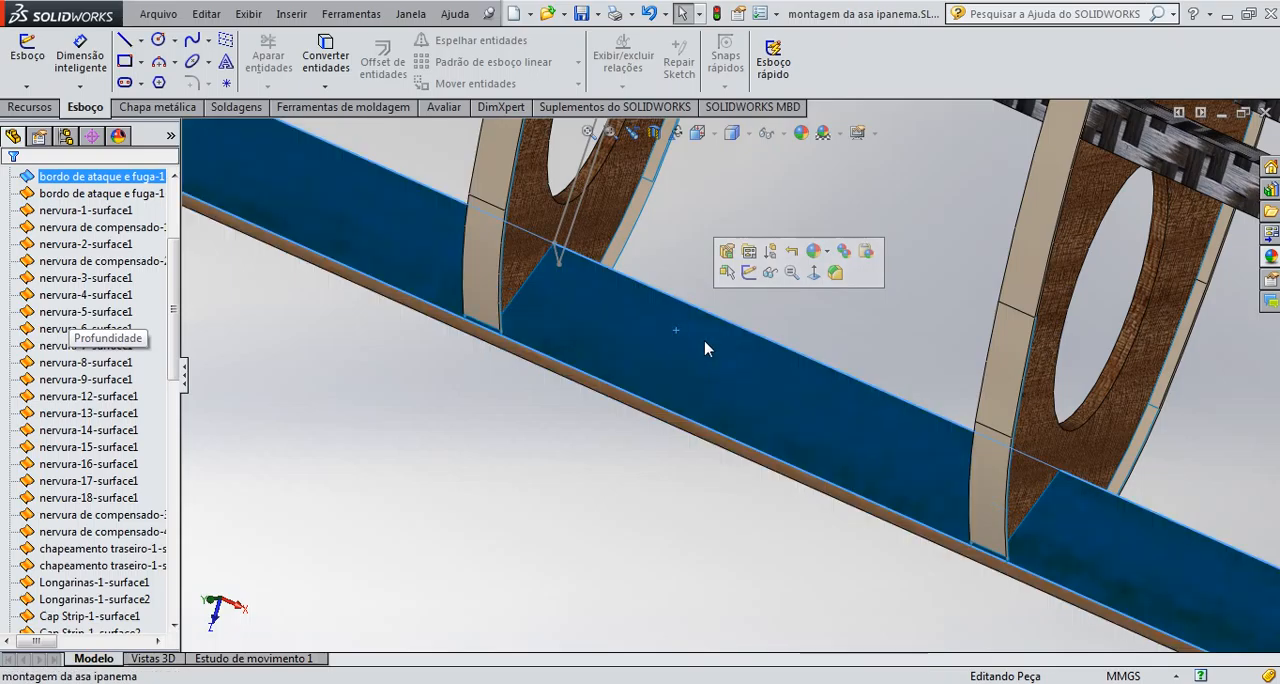
pyautogui.click(684, 485)
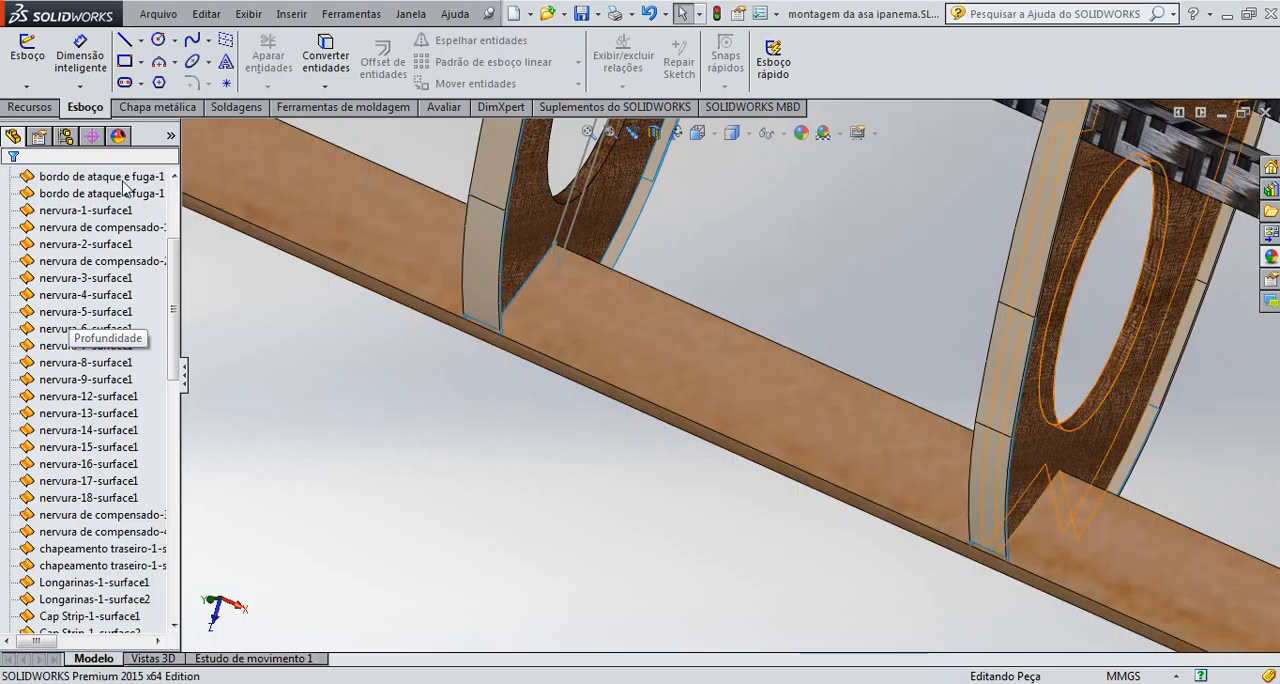
pyautogui.click(28, 62)
pyautogui.click(690, 365)
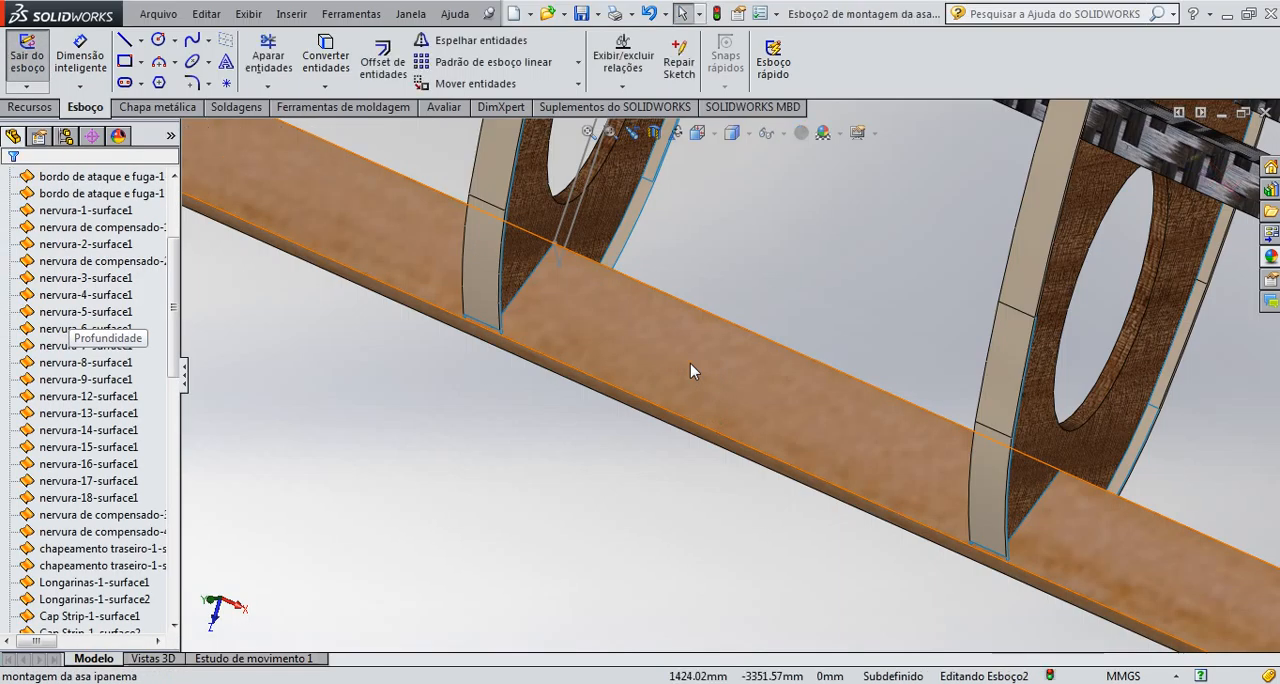
# Sketch a construction line along the board's inner edge from the sketched rib's face to the facing side of the neighbouring plywood rib
pyautogui.click(129, 46)
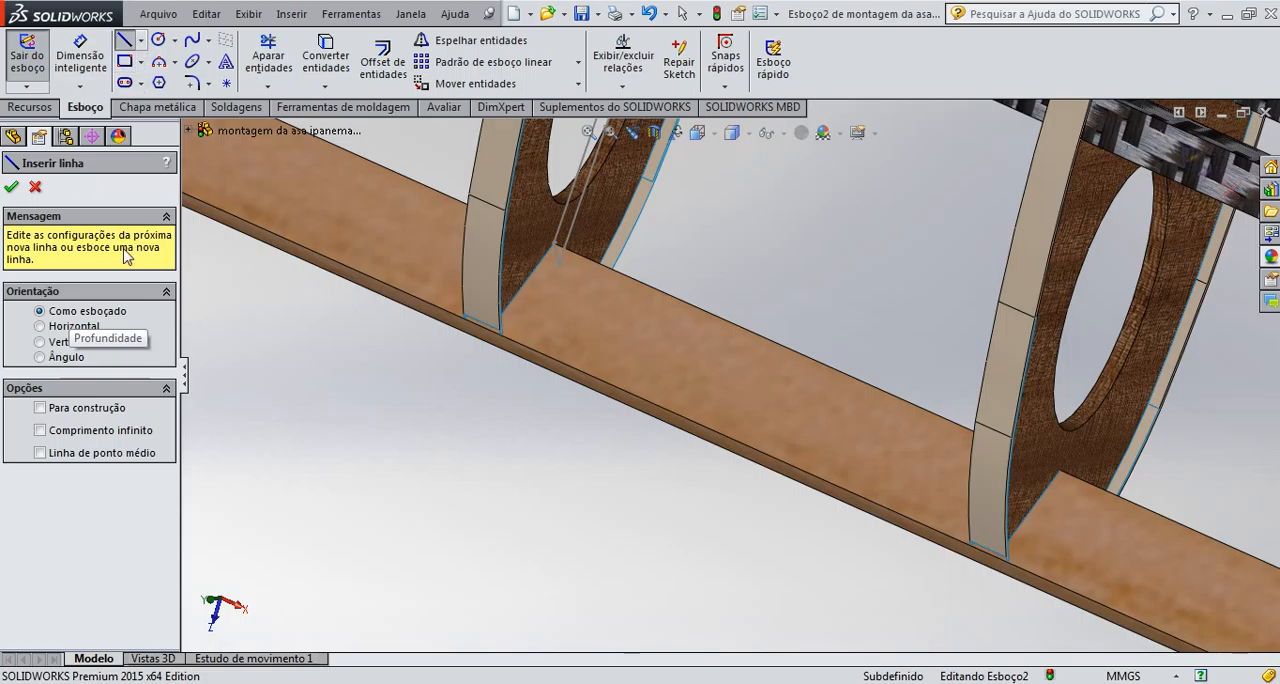
pyautogui.scroll(-4, 620, 278)
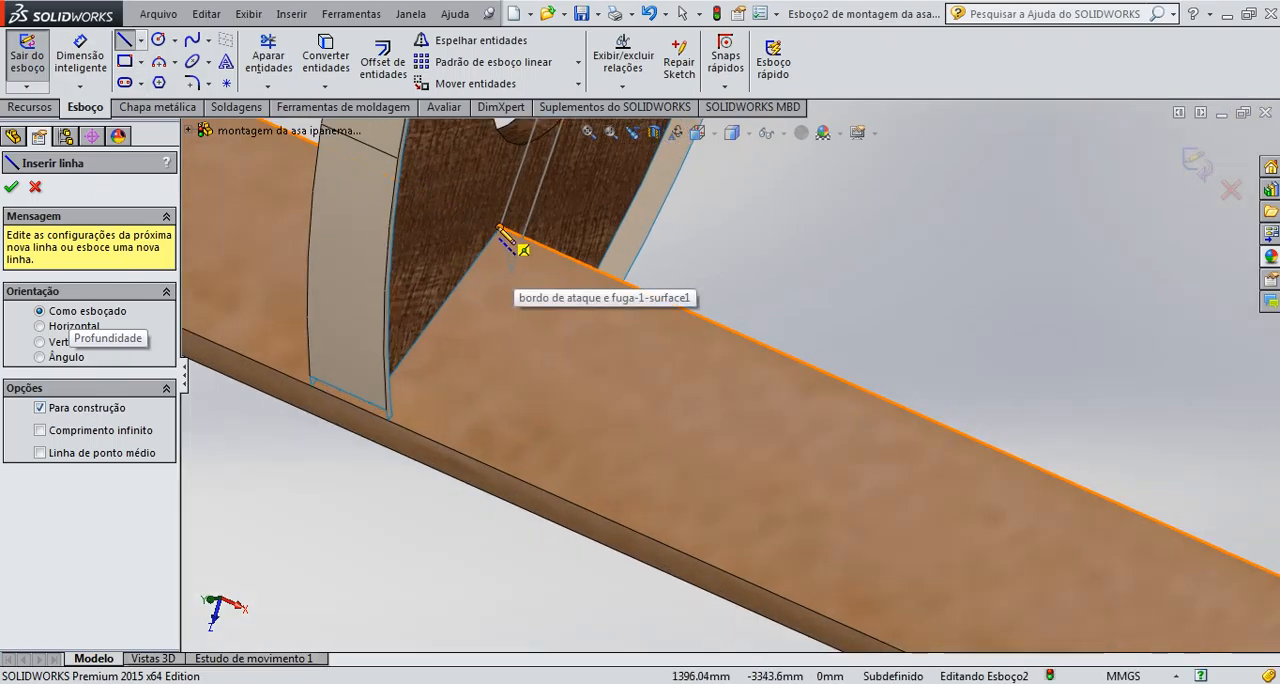
pyautogui.click(500, 228)
pyautogui.scroll(3, 900, 400)
pyautogui.moveTo(988, 449); pyautogui.dragTo(1114, 526, button='middle')
pyautogui.scroll(-4, 1114, 526)
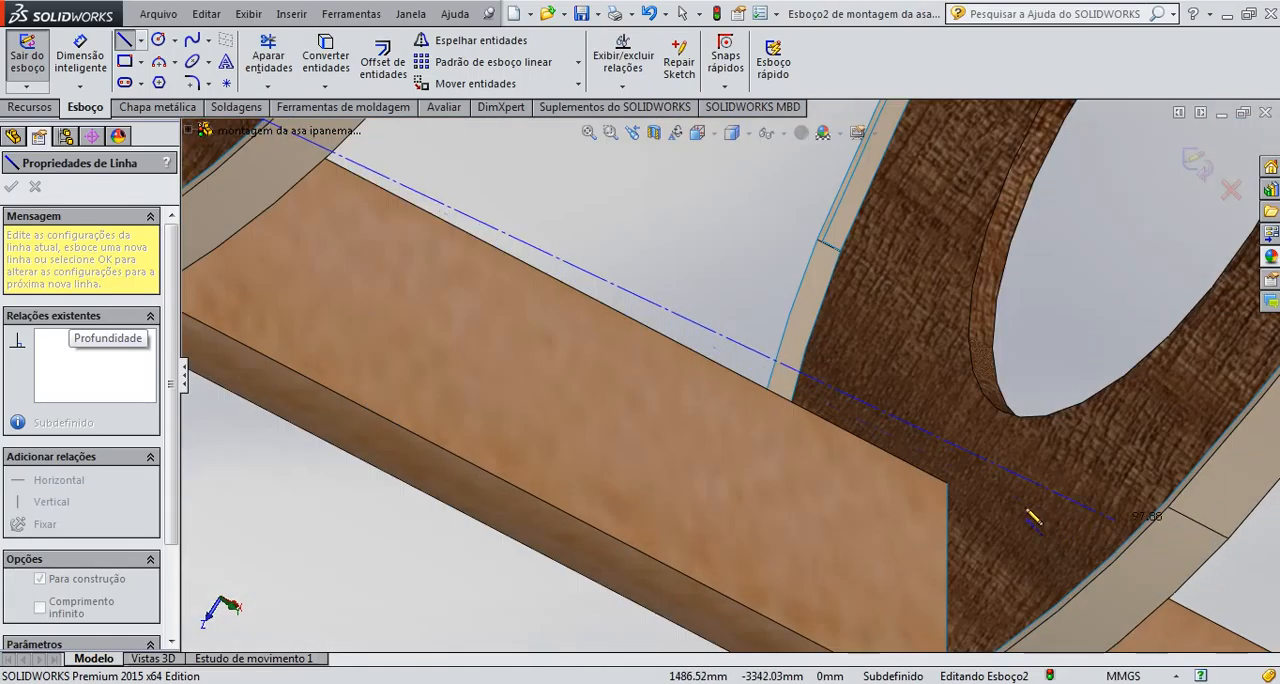
pyautogui.click(949, 487)
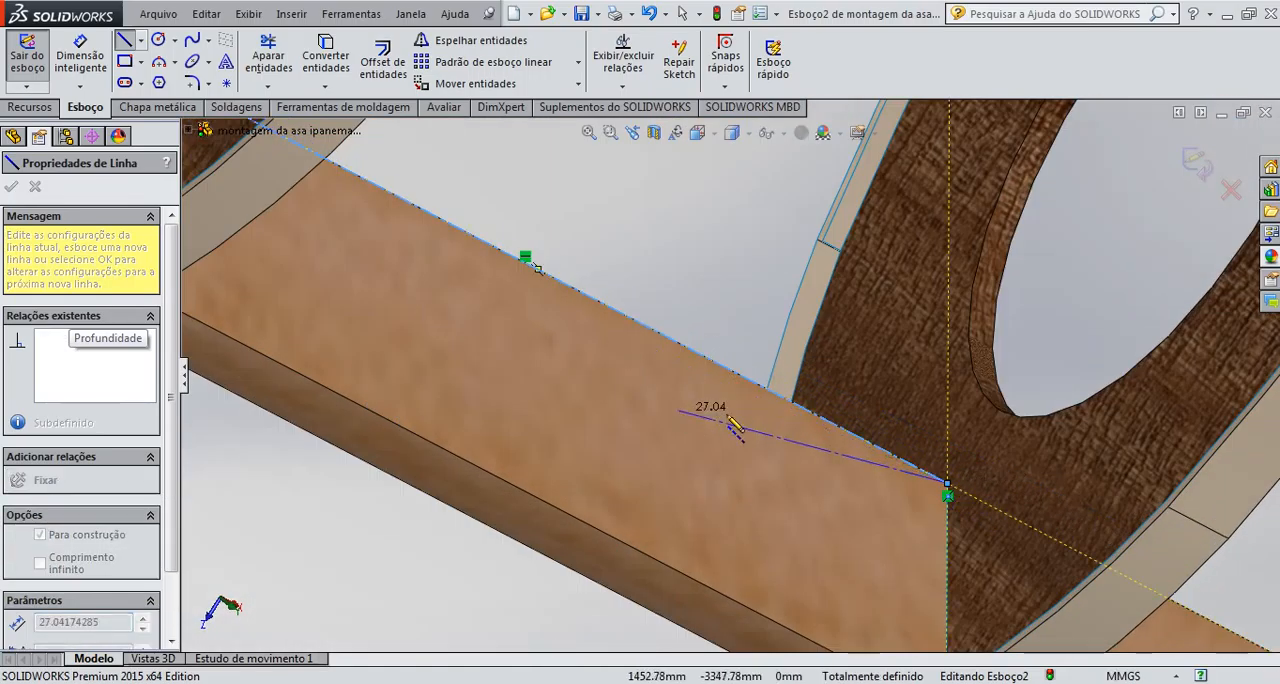
pyautogui.moveTo(758, 415); pyautogui.dragTo(806, 438, button='middle')
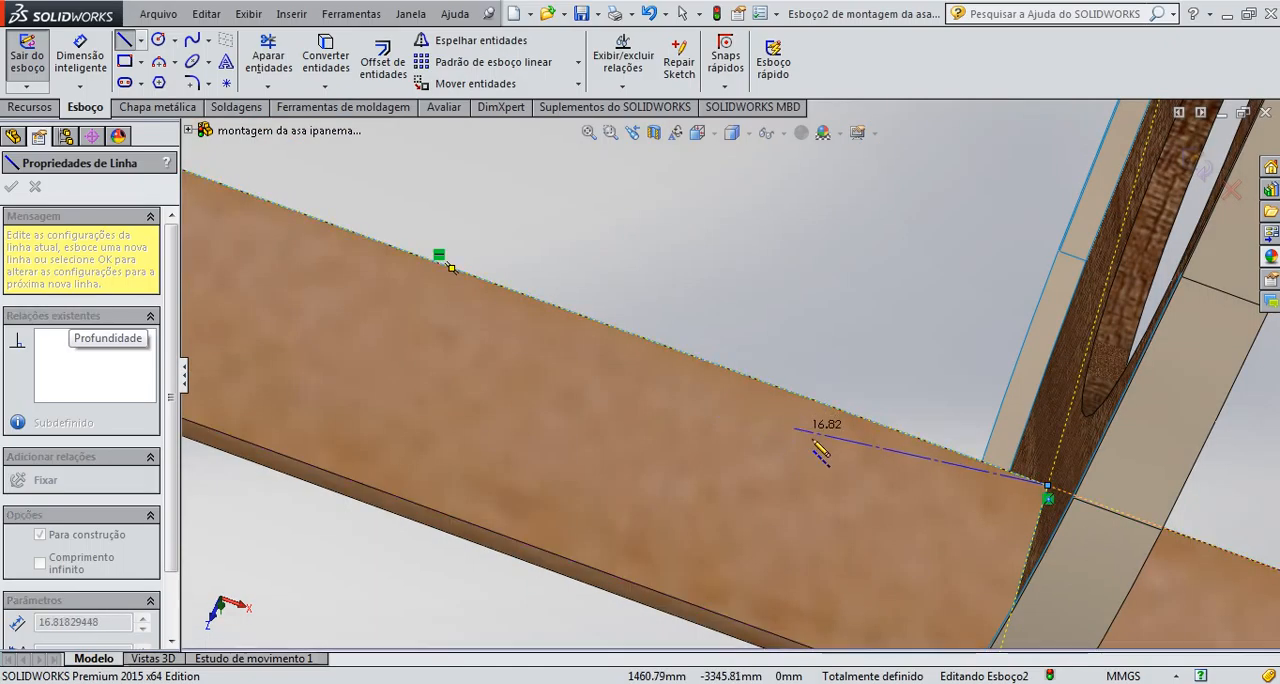
pyautogui.press('Escape')
pyautogui.scroll(-3, 588, 359)
pyautogui.scroll(4, 589, 354)
pyautogui.scroll(2, 589, 353)
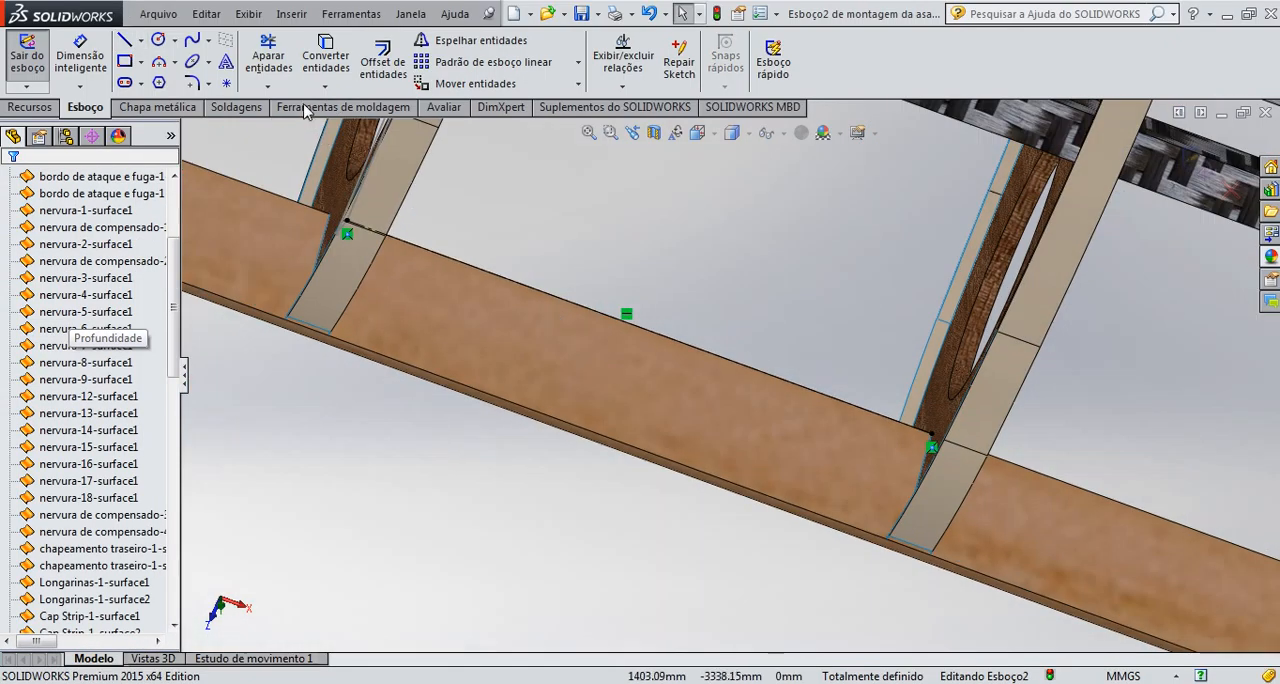
# Measure the construction line's length with a Smart Dimension preview, without placing the dimension
pyautogui.click(80, 60)
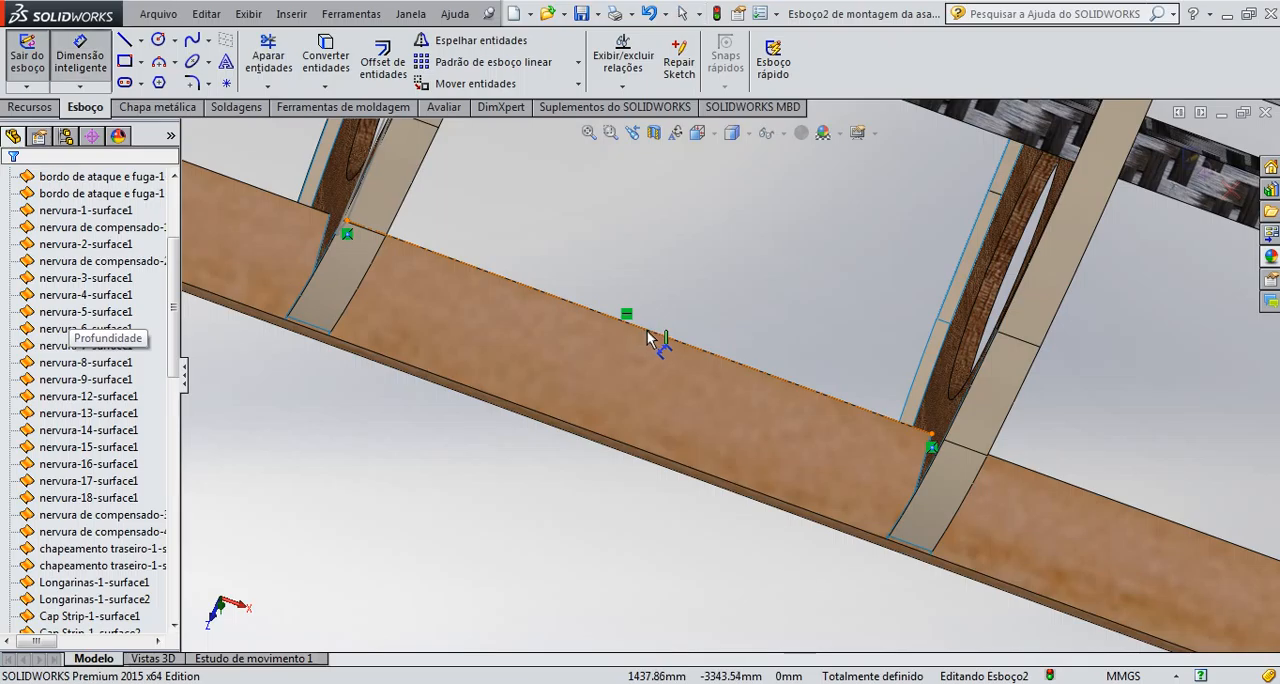
pyautogui.scroll(-2, 650, 338)
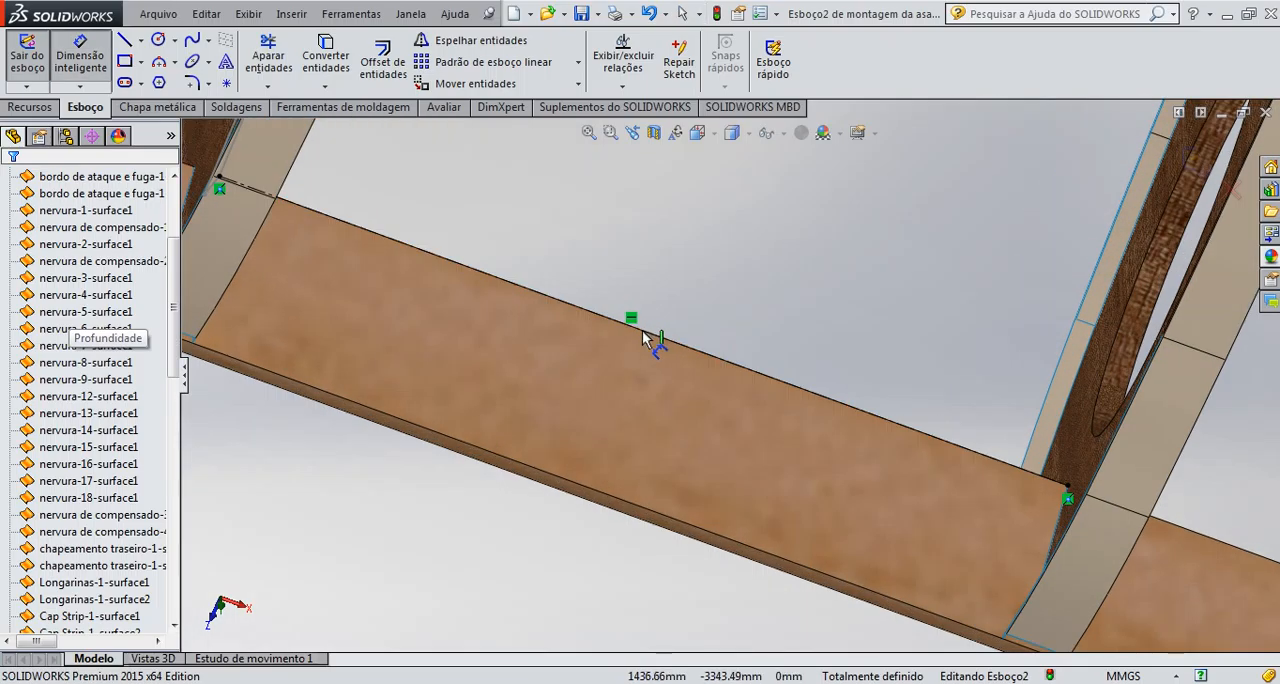
pyautogui.click(646, 337)
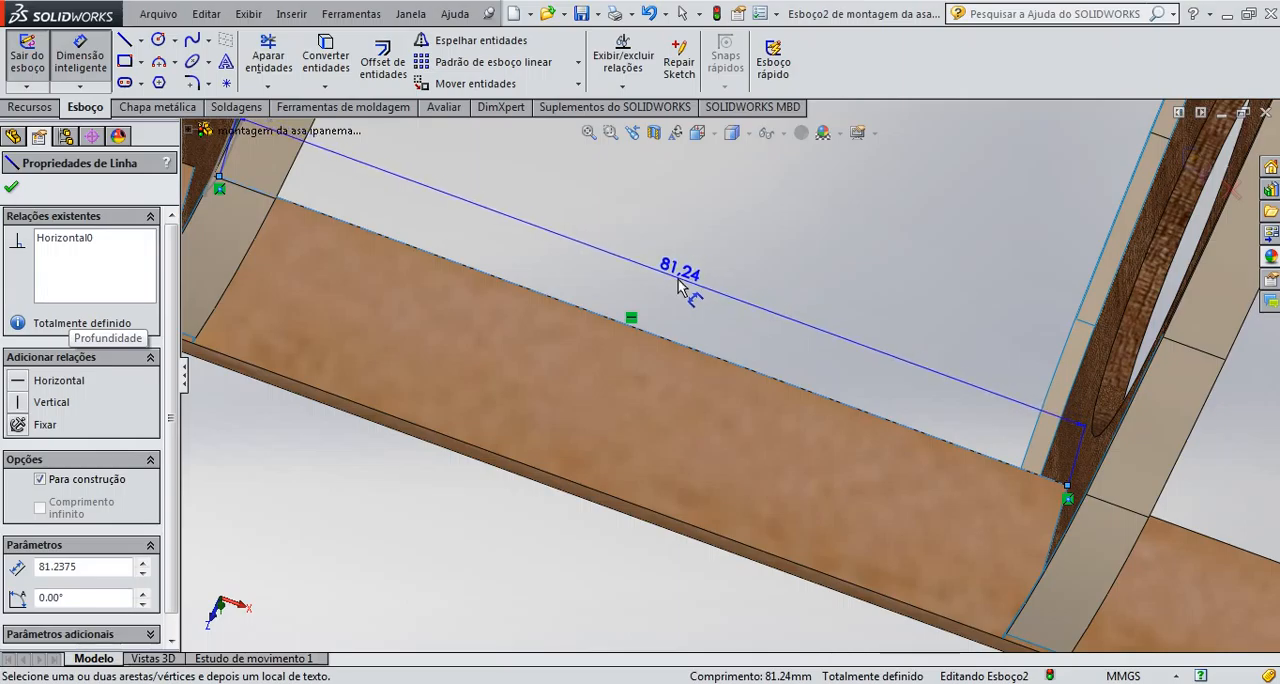
pyautogui.press('Escape')
# Exit the sketch on the edge board and discard its changes, including the construction line
pyautogui.scroll(5, 651, 300)
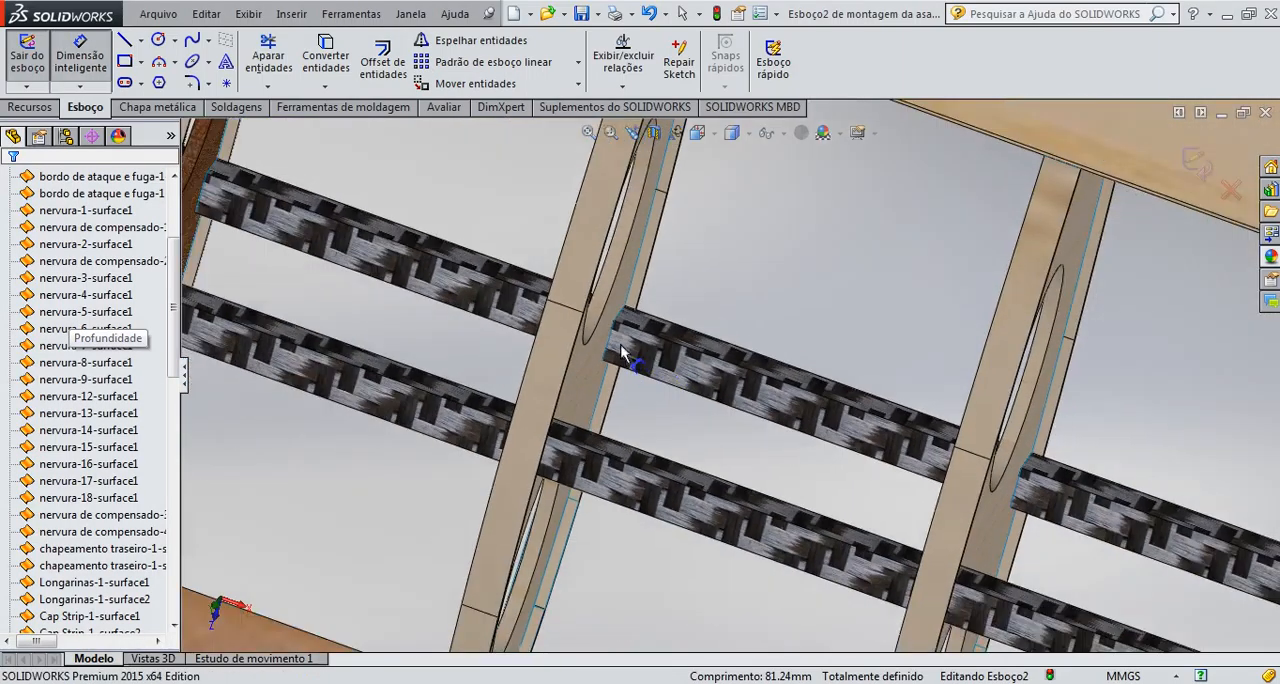
pyautogui.scroll(10, 621, 350)
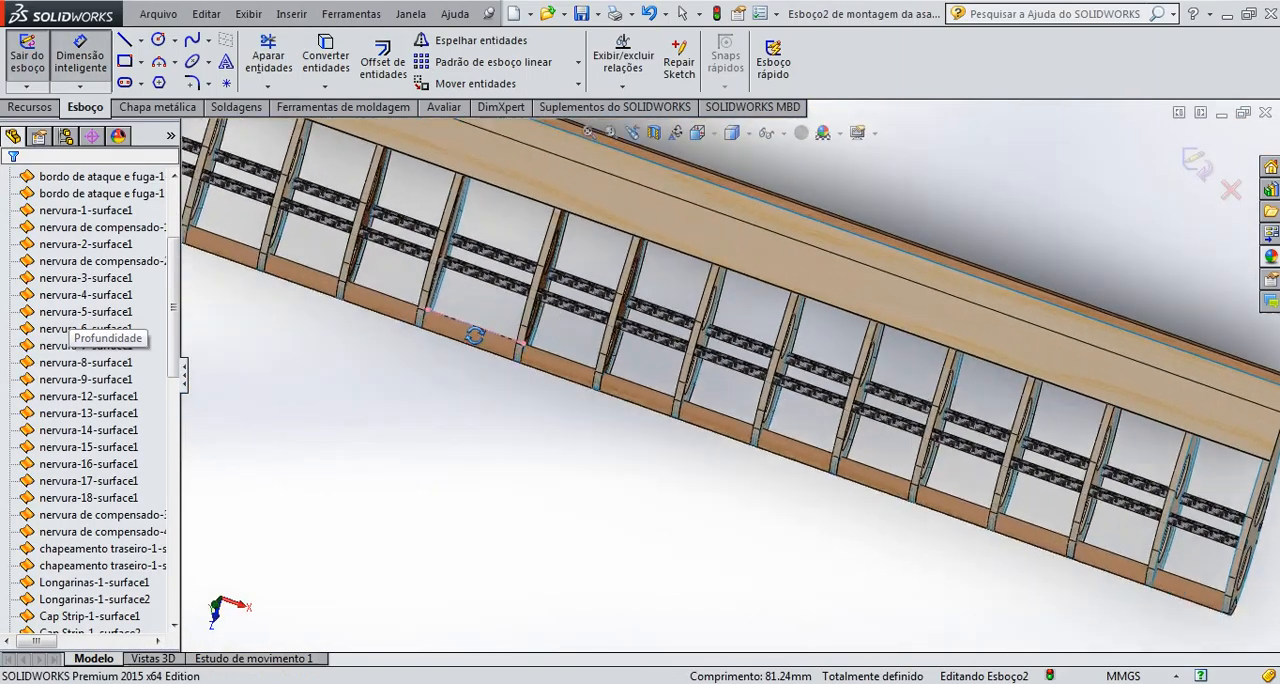
pyautogui.moveTo(480, 353); pyautogui.dragTo(440, 254, button='middle')
pyautogui.scroll(2, 487, 180)
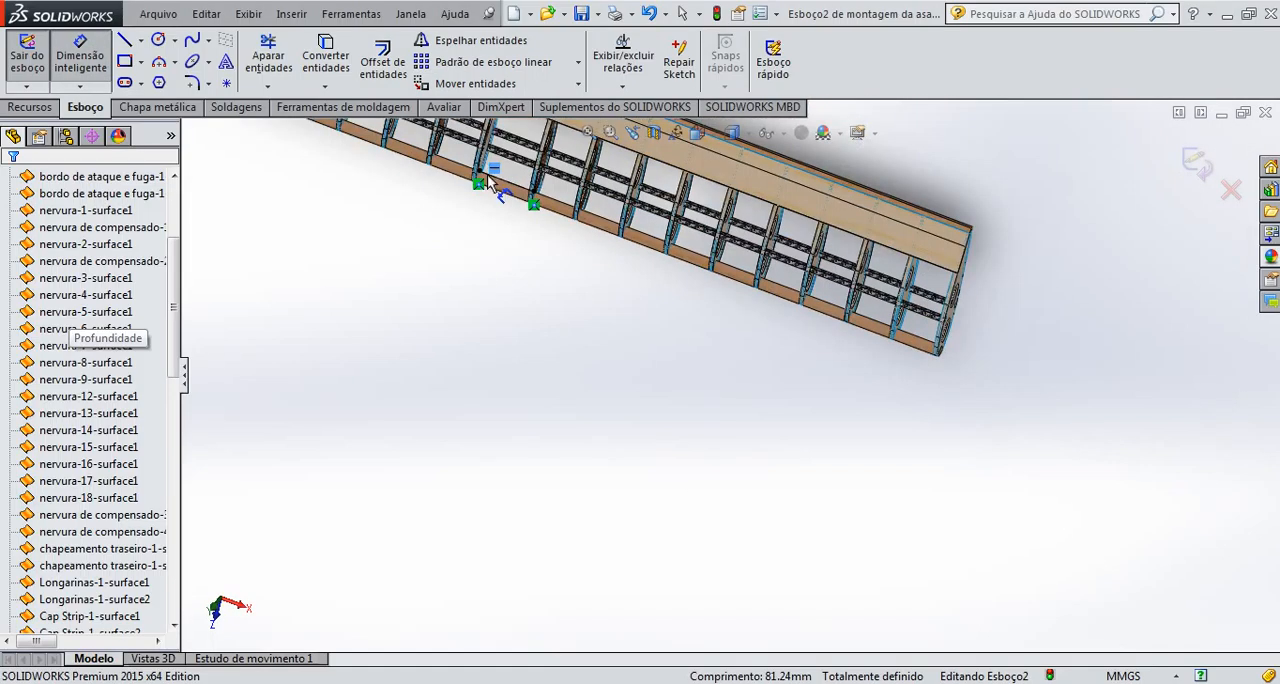
pyautogui.scroll(-10, 489, 180)
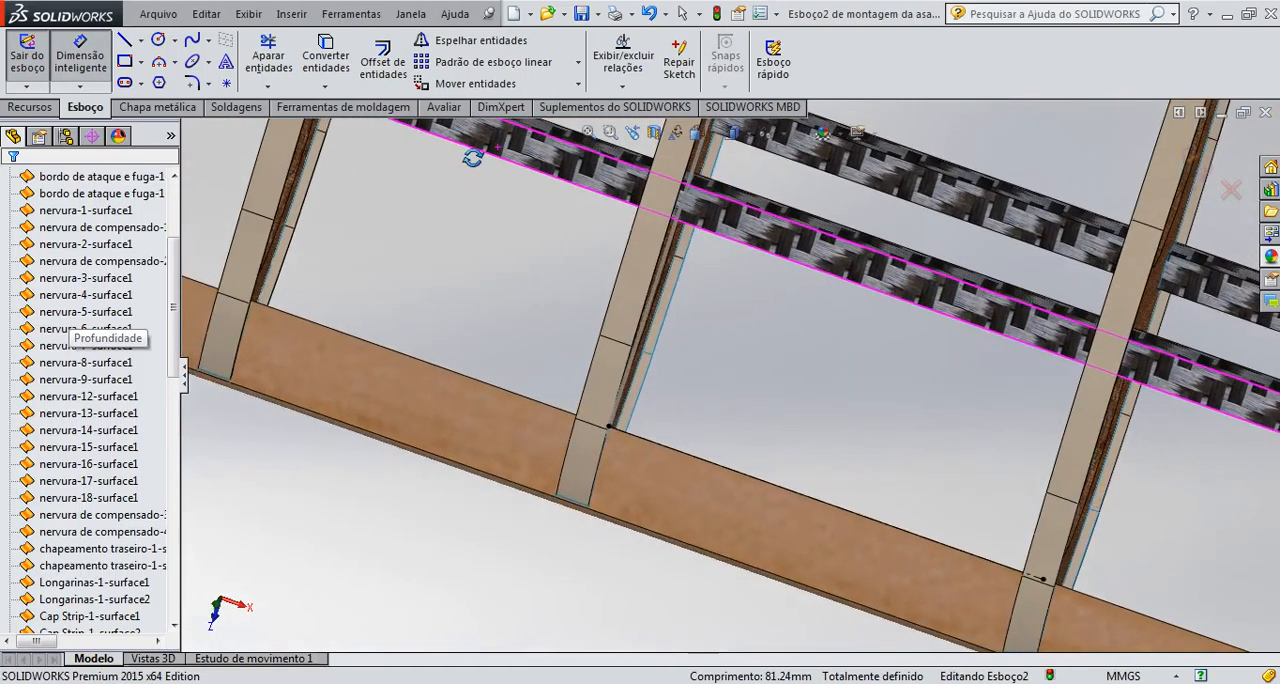
pyautogui.moveTo(472, 157); pyautogui.dragTo(451, 206, button='middle')
pyautogui.scroll(-3, 525, 252)
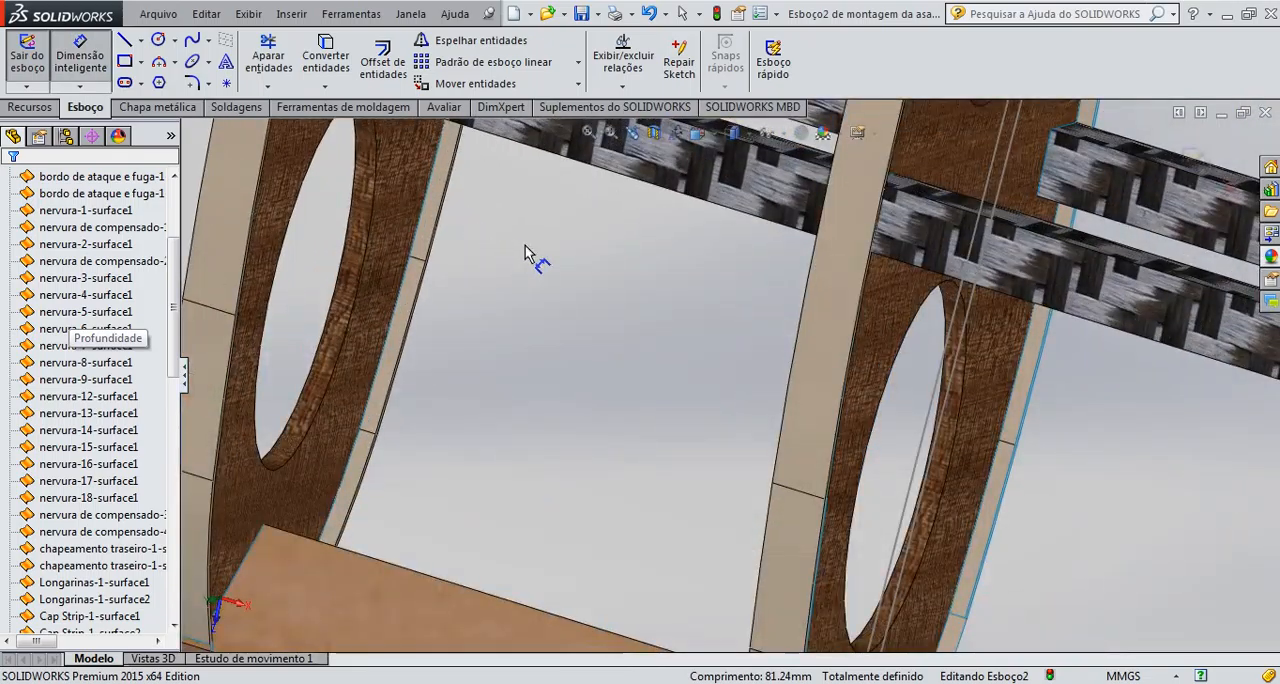
pyautogui.scroll(5, 877, 424)
pyautogui.moveTo(849, 438); pyautogui.dragTo(810, 338, button='middle')
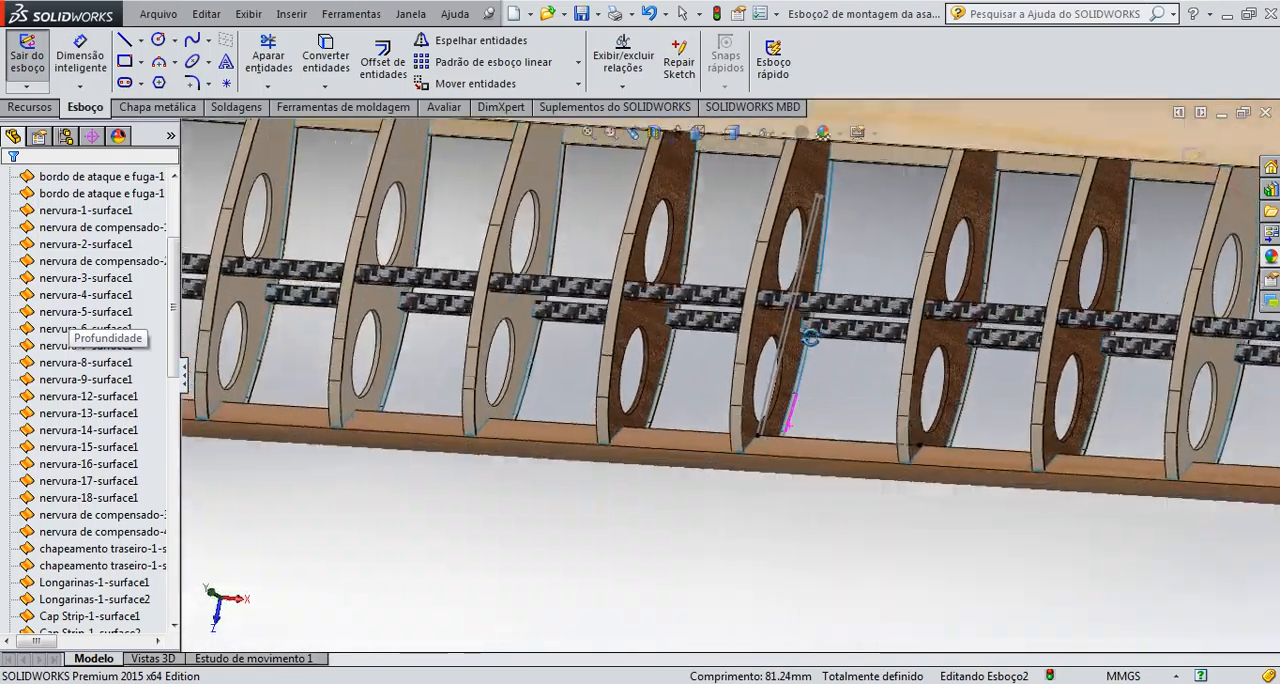
pyautogui.scroll(-6, 810, 360)
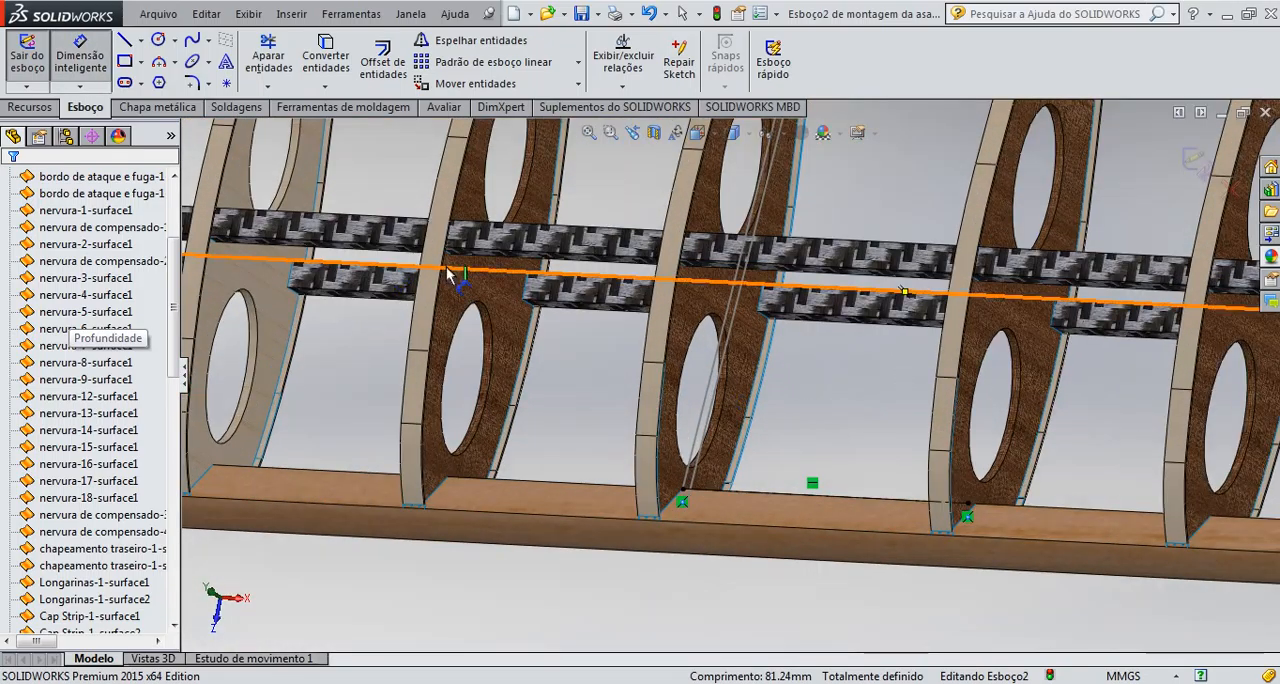
pyautogui.click(1230, 190)
pyautogui.click(700, 368)
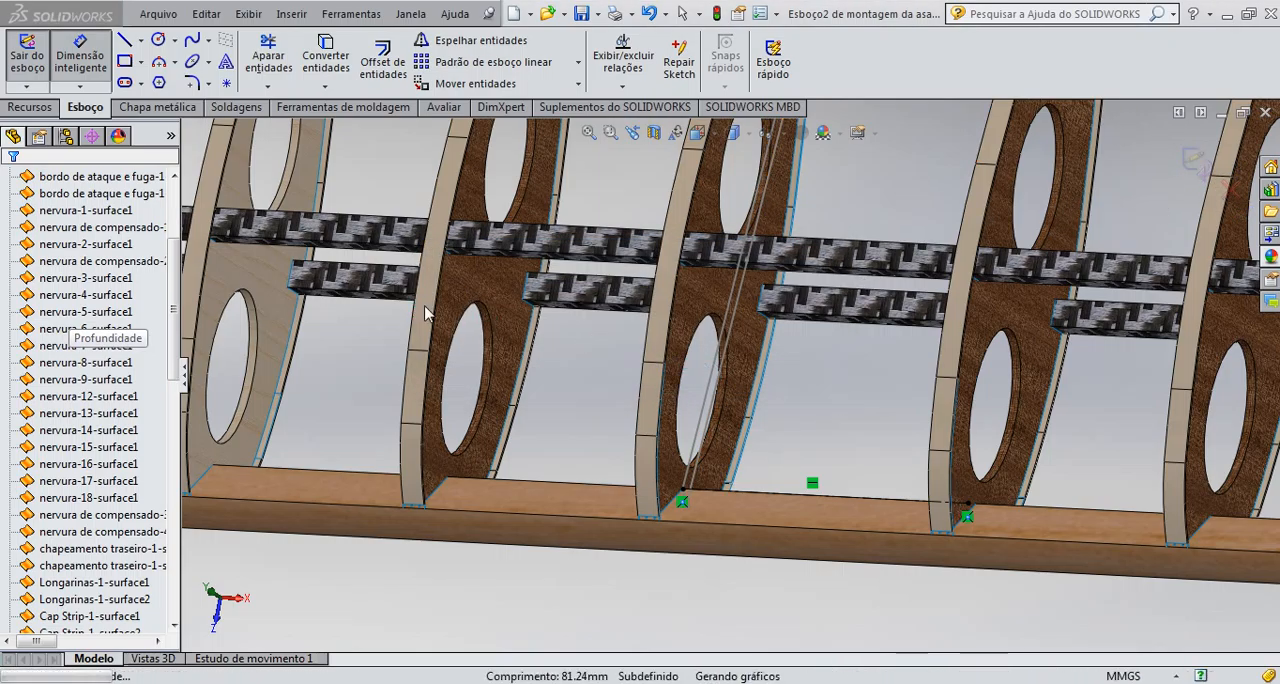
# Extrude the strip profile on the central rib as a Cego (blind) boss 81.24 mm deep towards the neighbouring rib
pyautogui.click(33, 108)
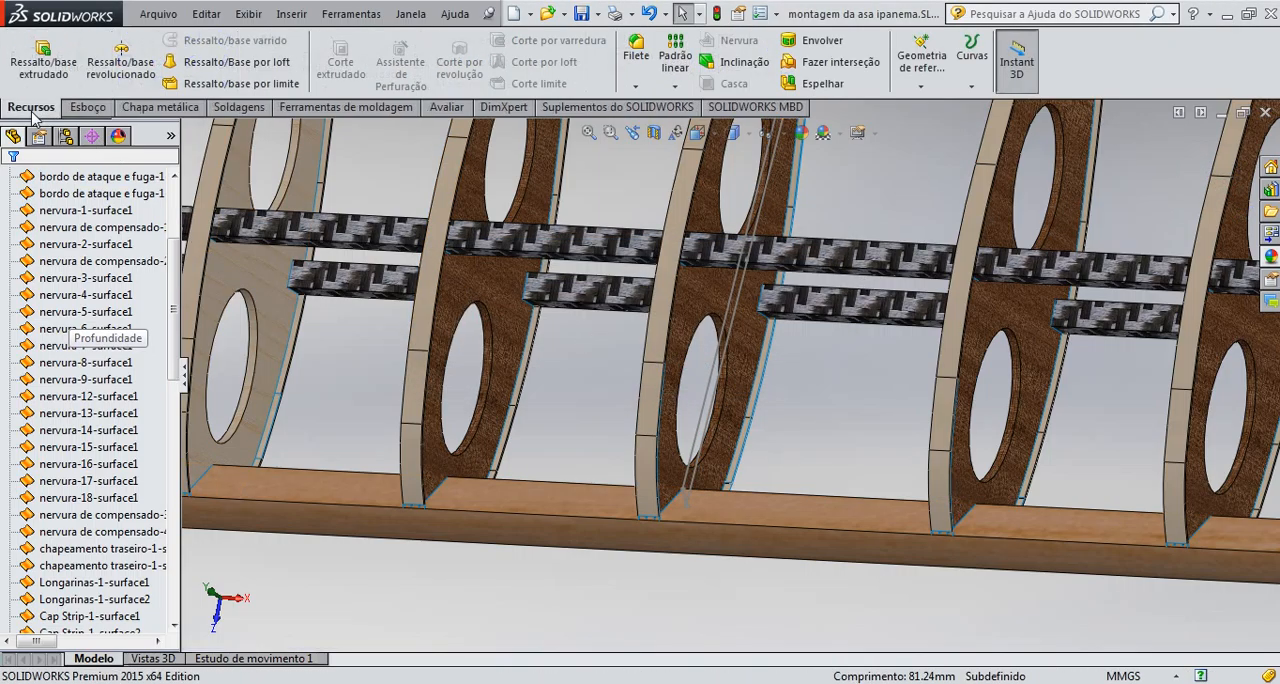
pyautogui.click(44, 60)
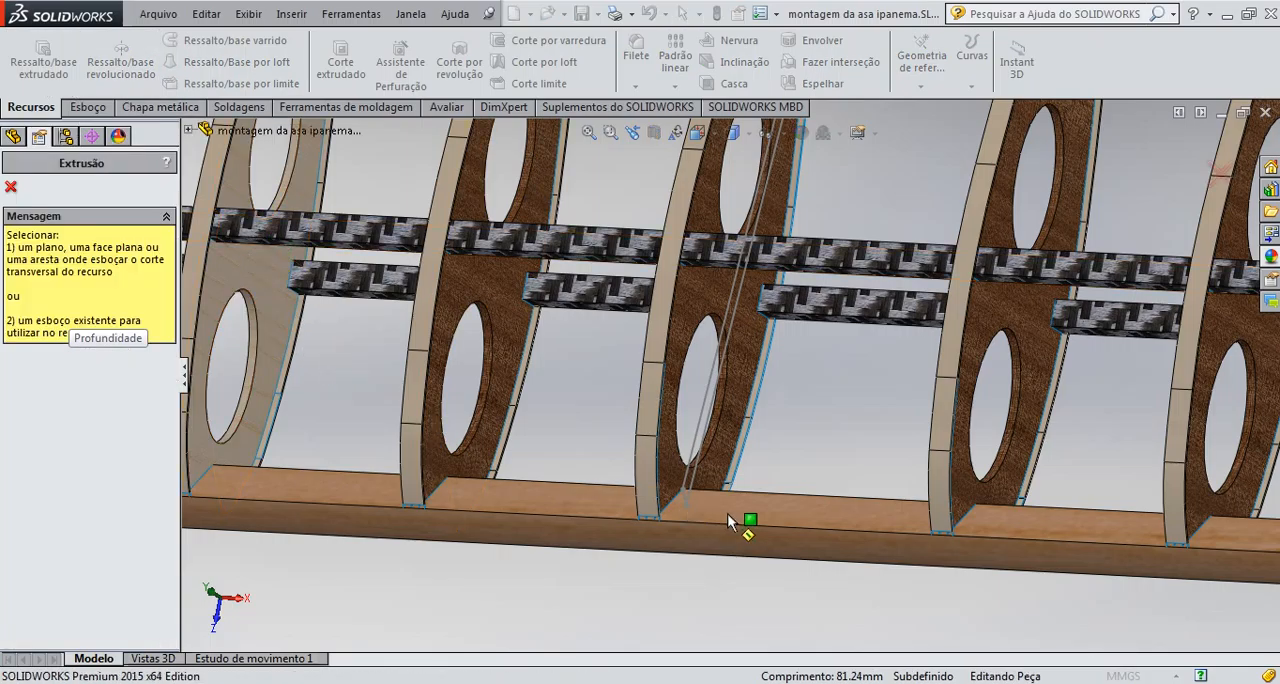
pyautogui.scroll(-2, 745, 452)
pyautogui.scroll(-1, 838, 437)
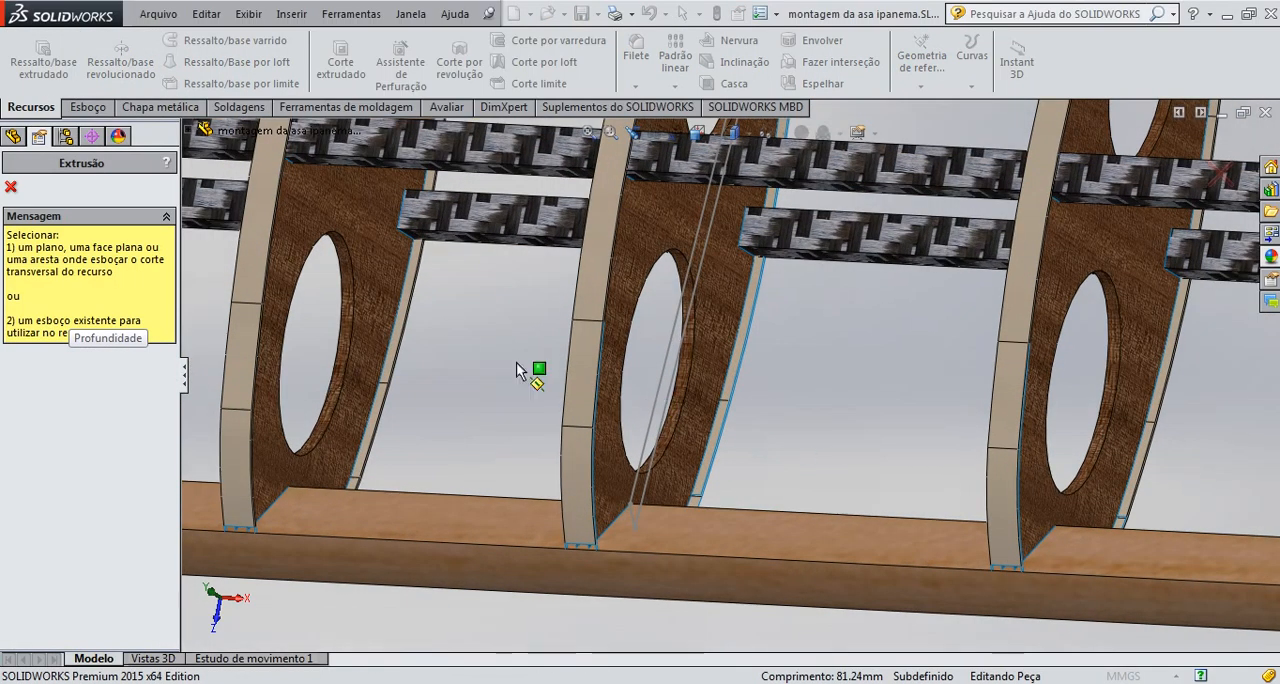
pyautogui.click(664, 373)
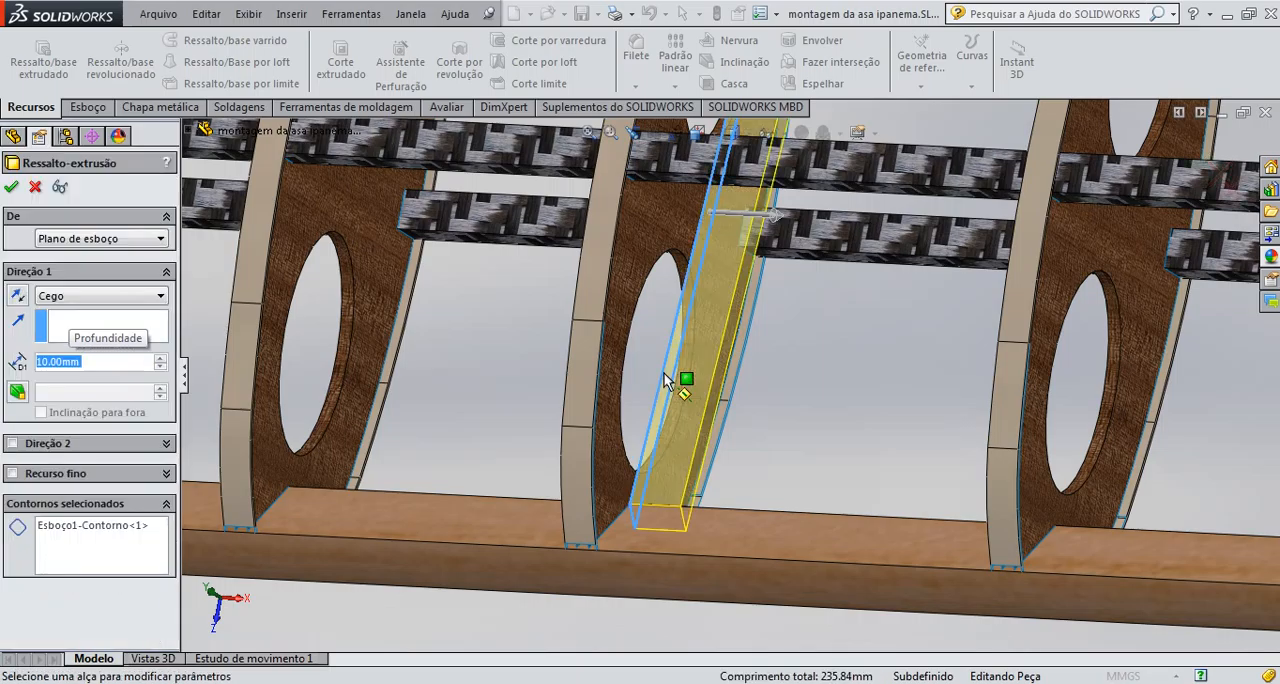
pyautogui.write('81.24')
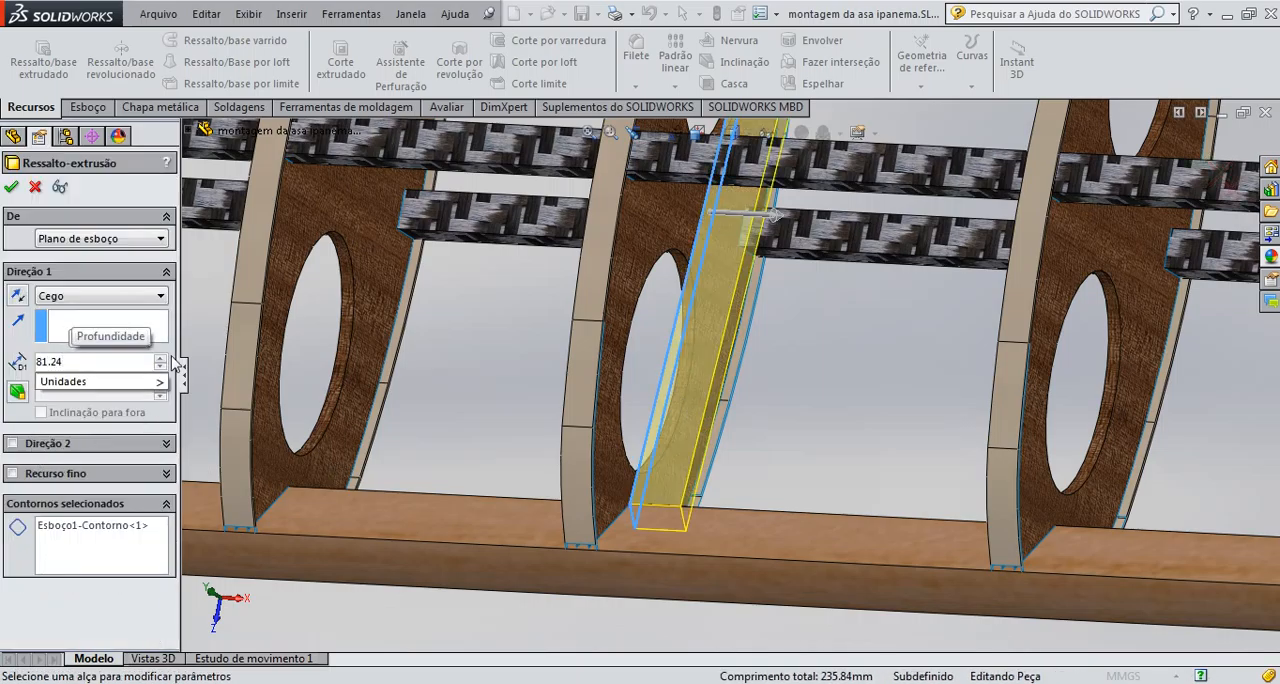
pyautogui.press('Return')
pyautogui.moveTo(636, 486); pyautogui.dragTo(709, 504, button='middle')
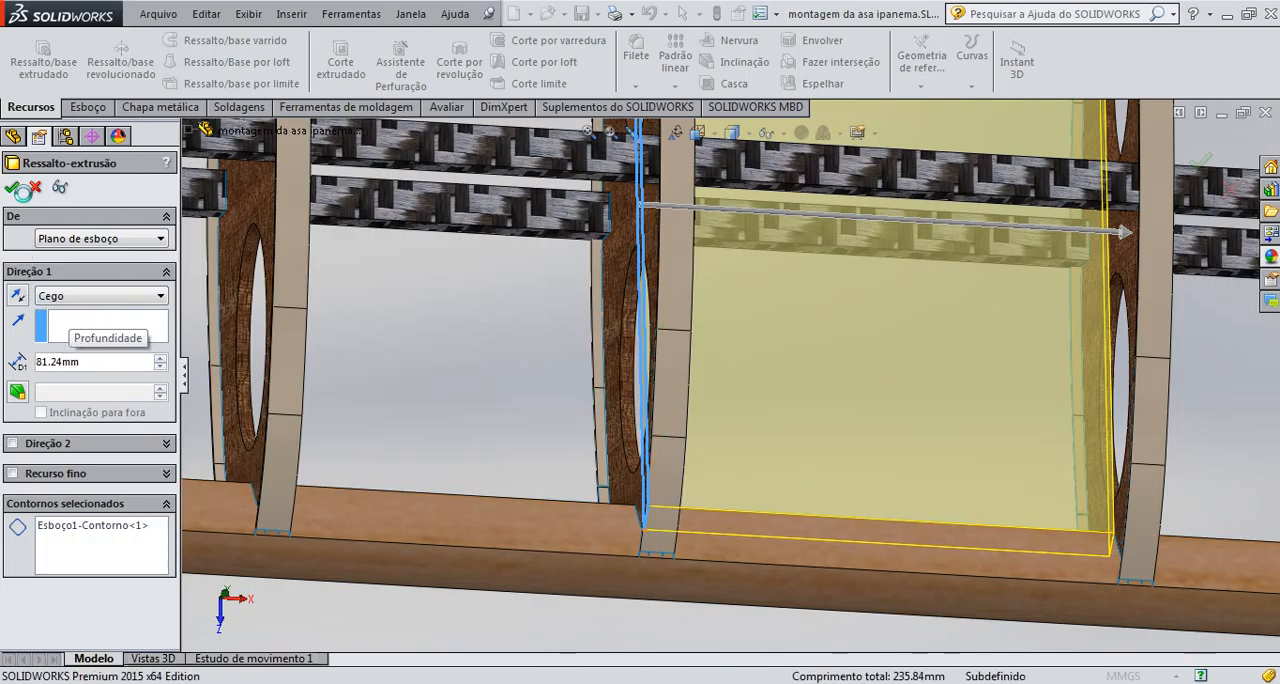
pyautogui.click(12, 188)
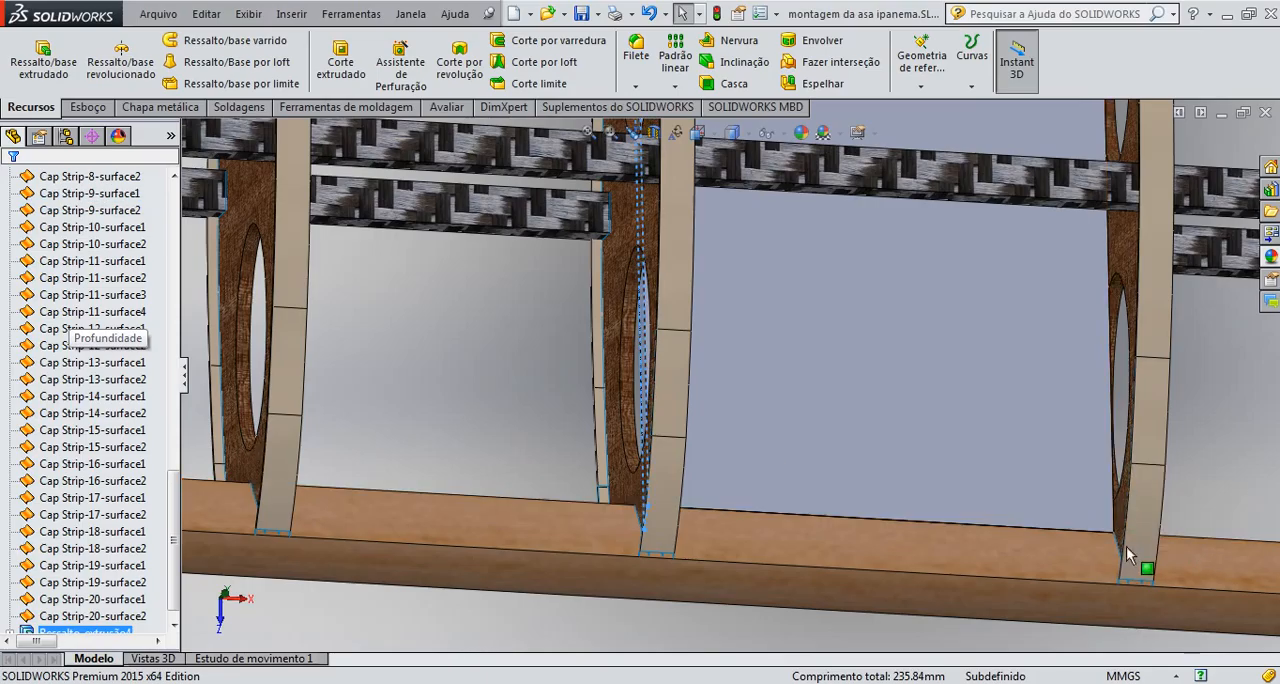
# Examine the extruded strip between the central ribs close up and within the whole wing, and locate its feature in the tree
pyautogui.moveTo(1106, 500); pyautogui.dragTo(1066, 410, button='middle')
pyautogui.moveTo(1054, 521)
pyautogui.mouseDown(button='middle')
pyautogui.moveTo(1057, 504)
pyautogui.moveTo(1022, 519)
pyautogui.moveTo(971, 504)
pyautogui.moveTo(983, 530)
pyautogui.moveTo(1061, 528)
pyautogui.mouseUp(button='middle')
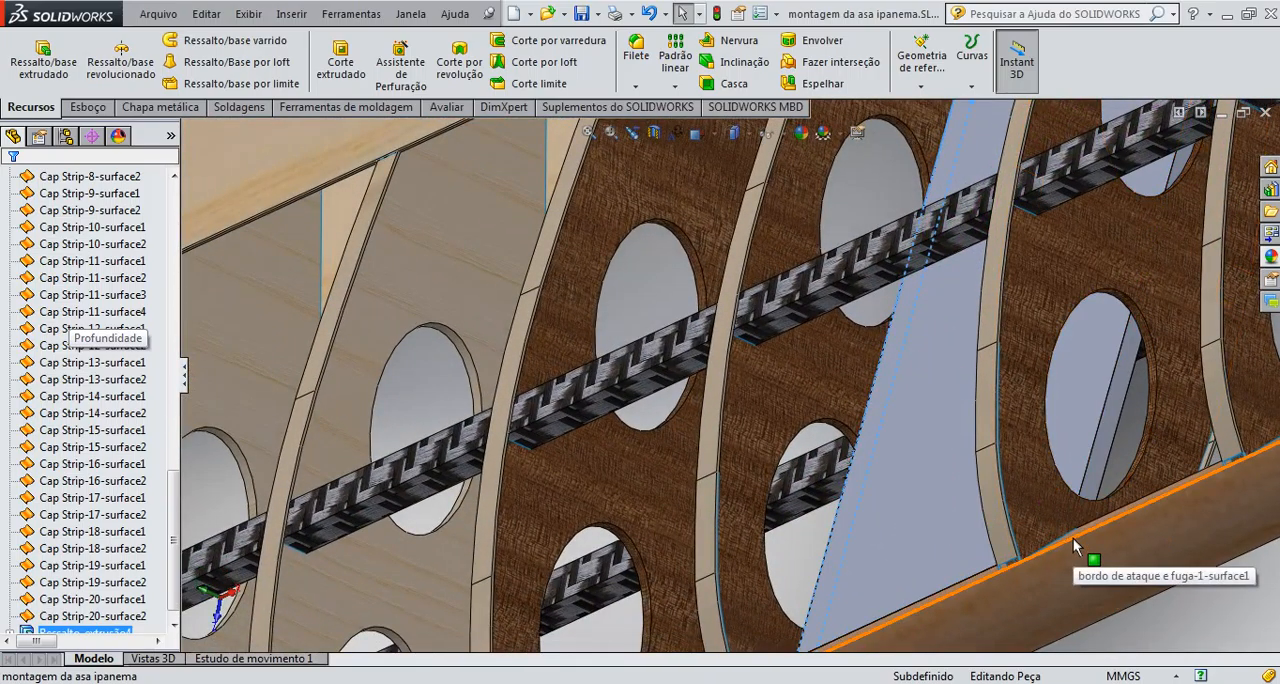
pyautogui.scroll(5, 966, 420)
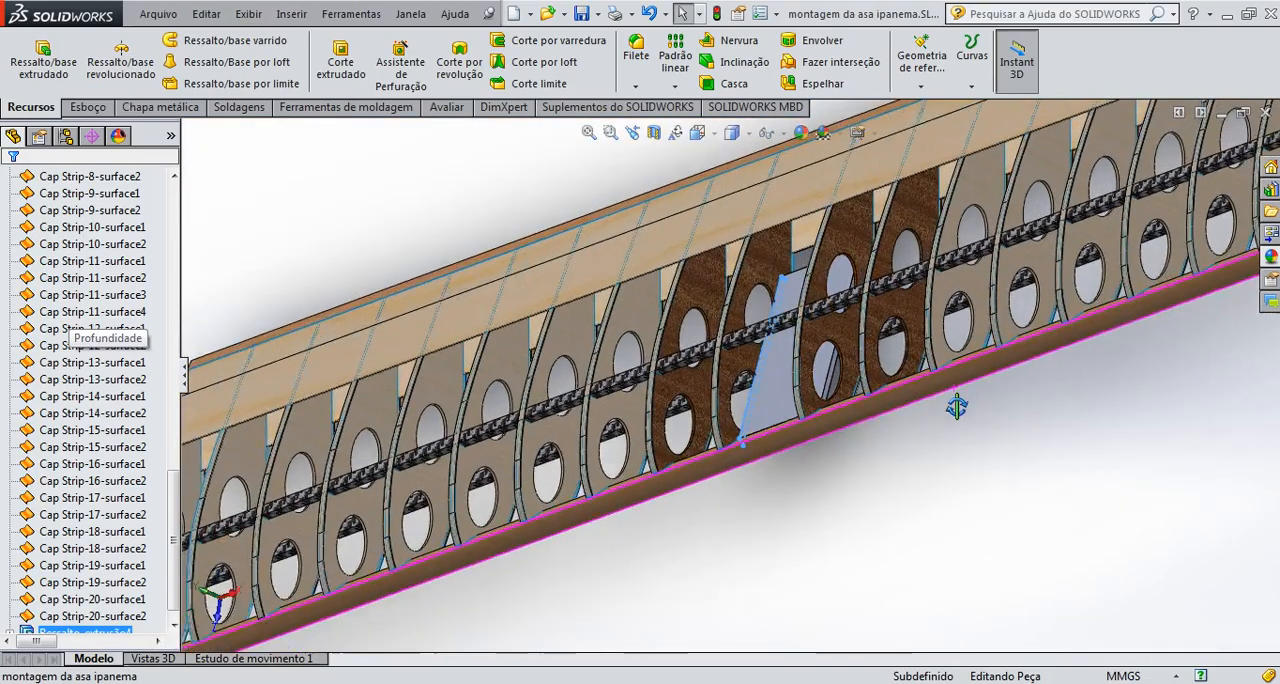
pyautogui.moveTo(957, 405); pyautogui.dragTo(936, 455, button='middle')
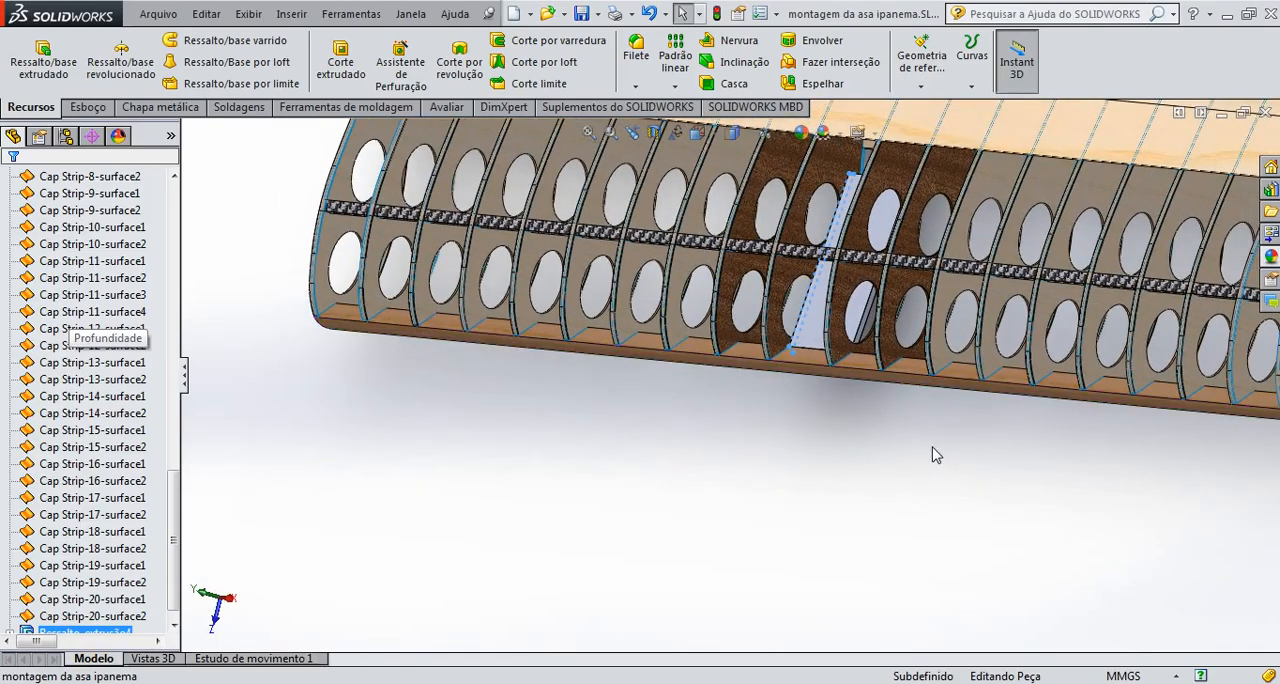
pyautogui.scroll(3, 848, 481)
pyautogui.scroll(-3, 843, 466)
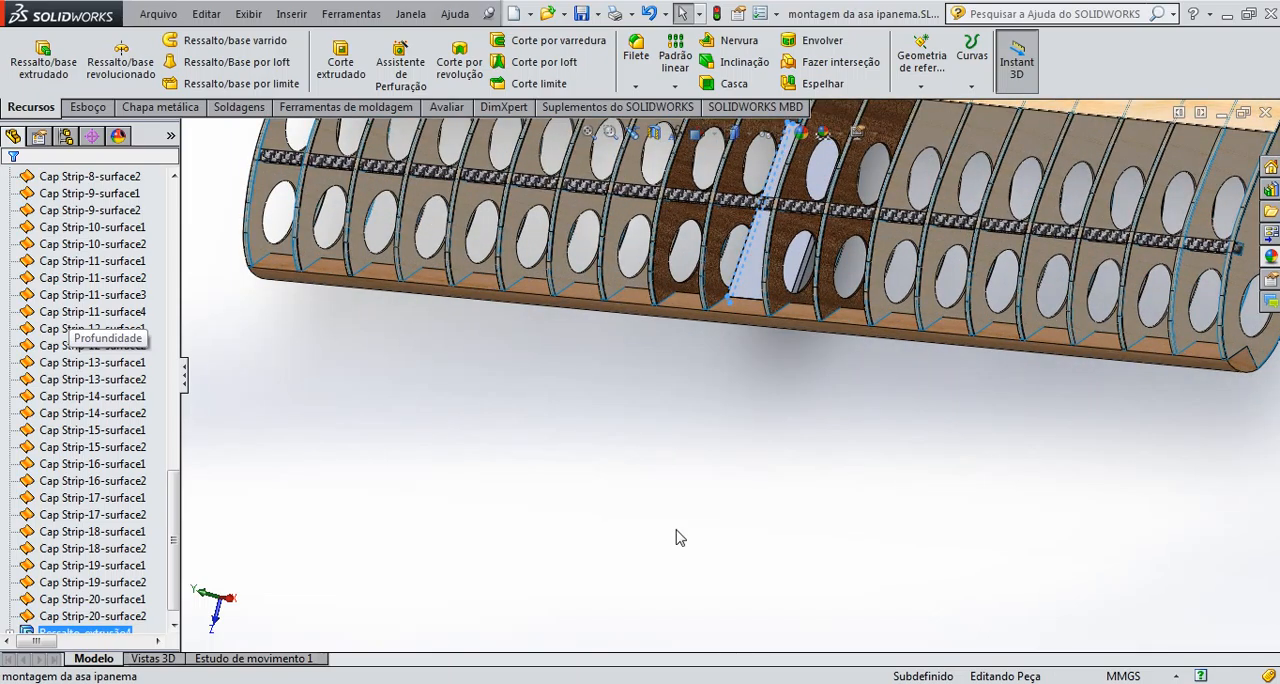
pyautogui.moveTo(180, 568); pyautogui.dragTo(38, 620)
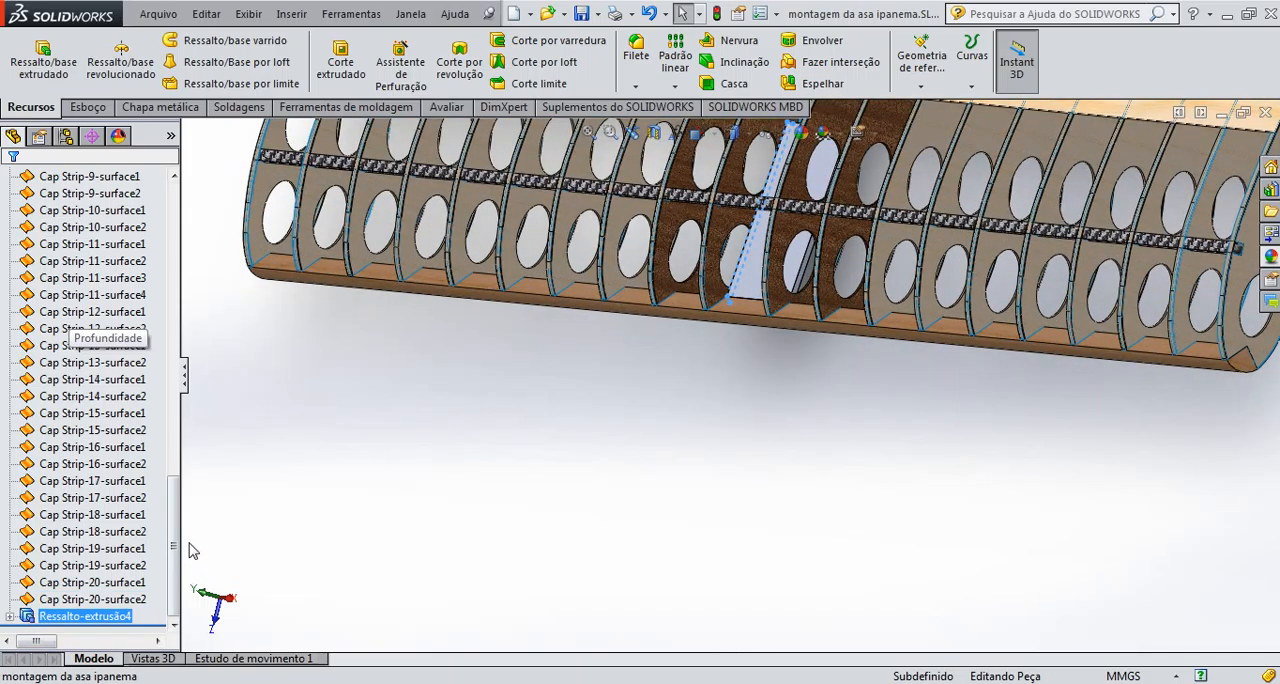
pyautogui.scroll(4, 266, 497)
pyautogui.scroll(-2, 272, 500)
pyautogui.scroll(3, 302, 352)
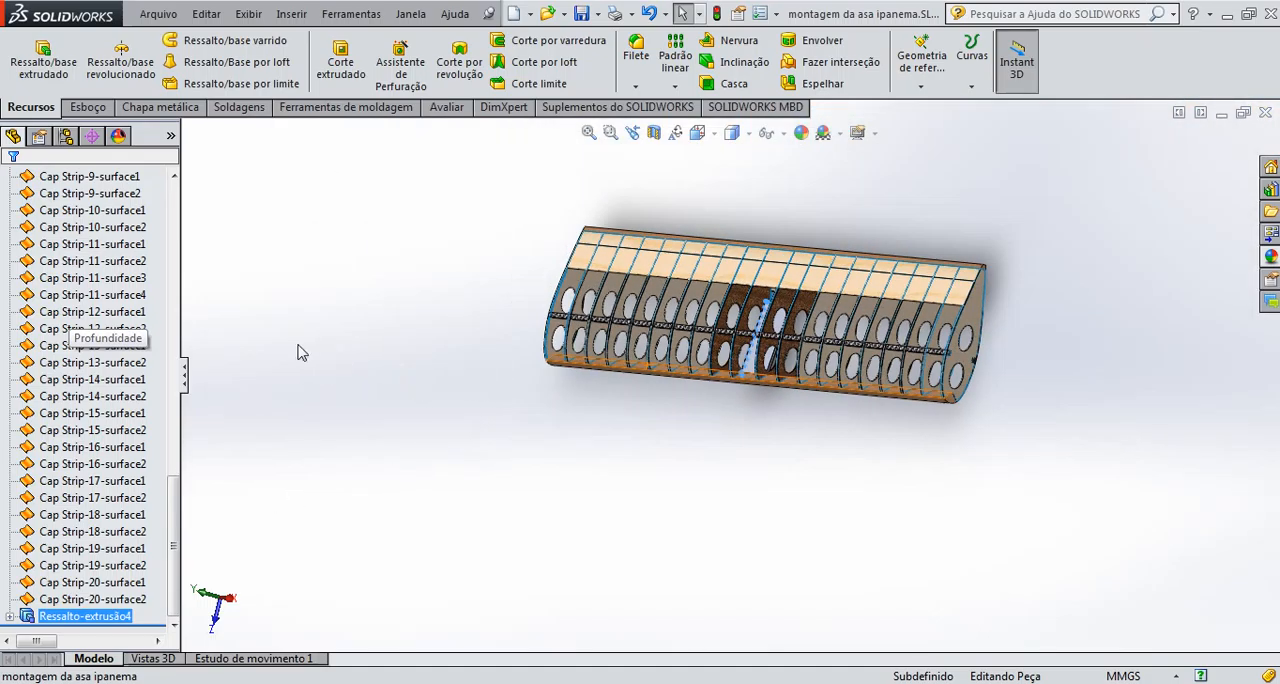
# Try deleting all imported surfaces from bordo de ataque e fuga-1-surface1 through Cap Strip-20-surface2, and undo the deletion
pyautogui.moveTo(178, 500); pyautogui.dragTo(193, 205)
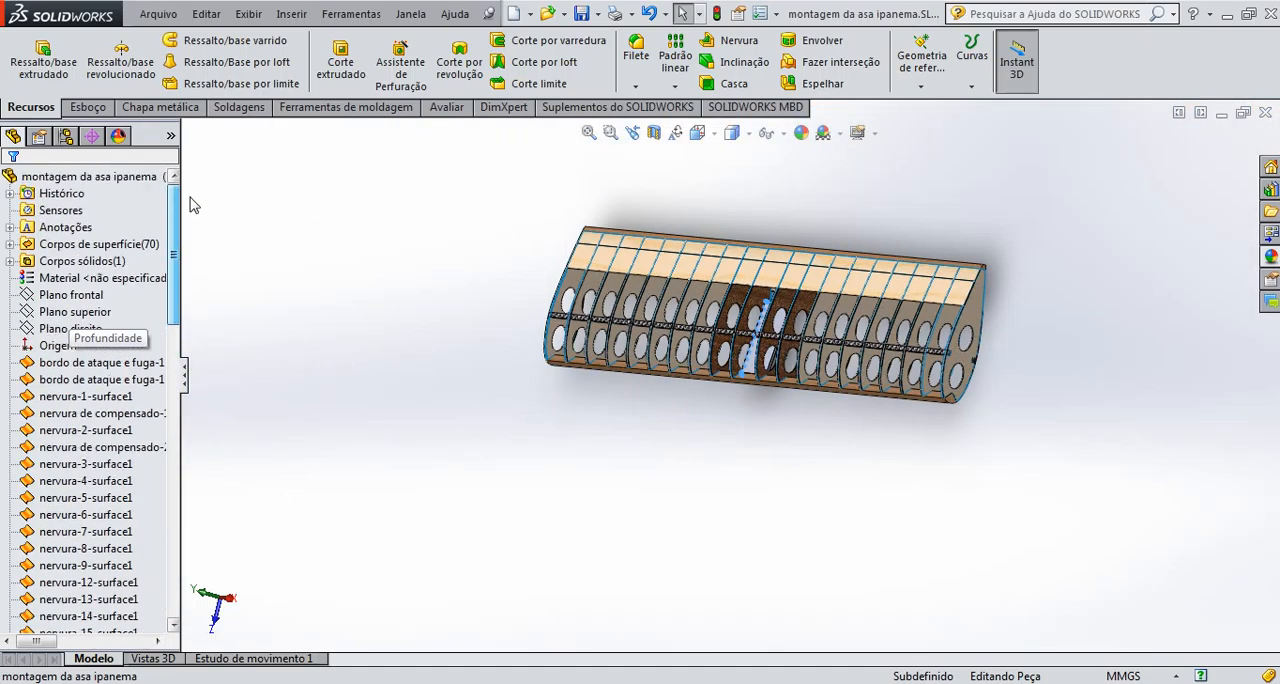
pyautogui.click(95, 364)
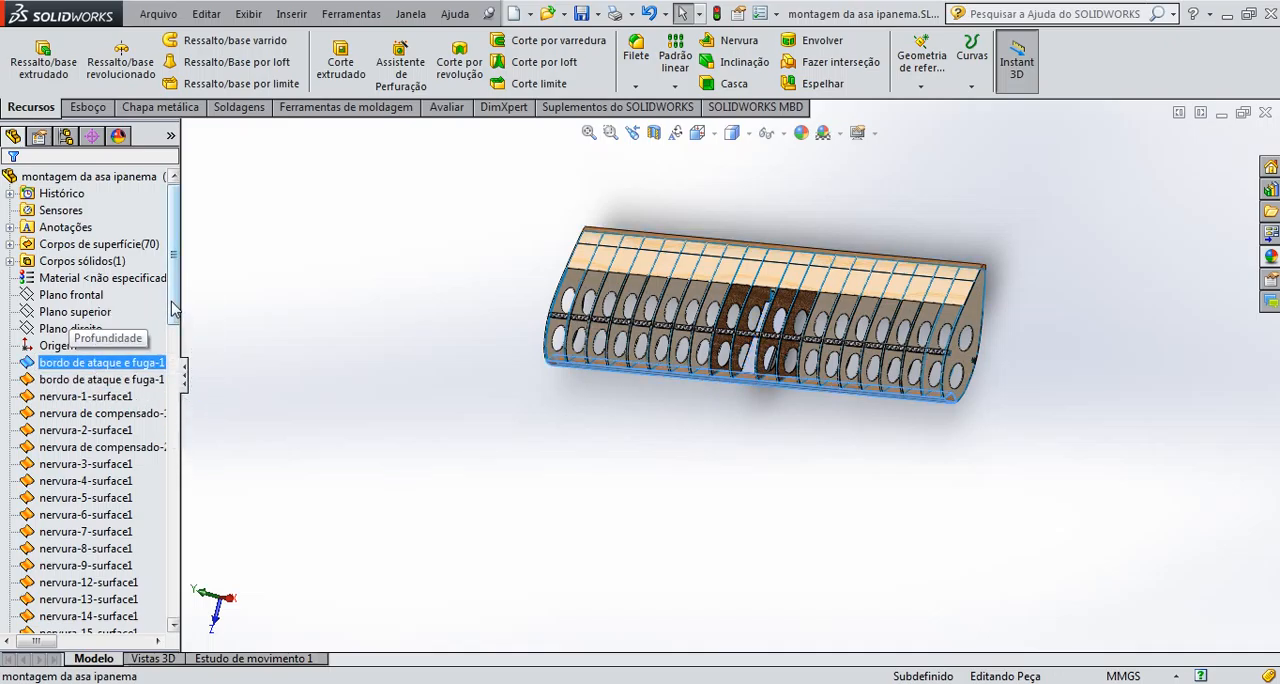
pyautogui.moveTo(174, 310); pyautogui.dragTo(170, 592)
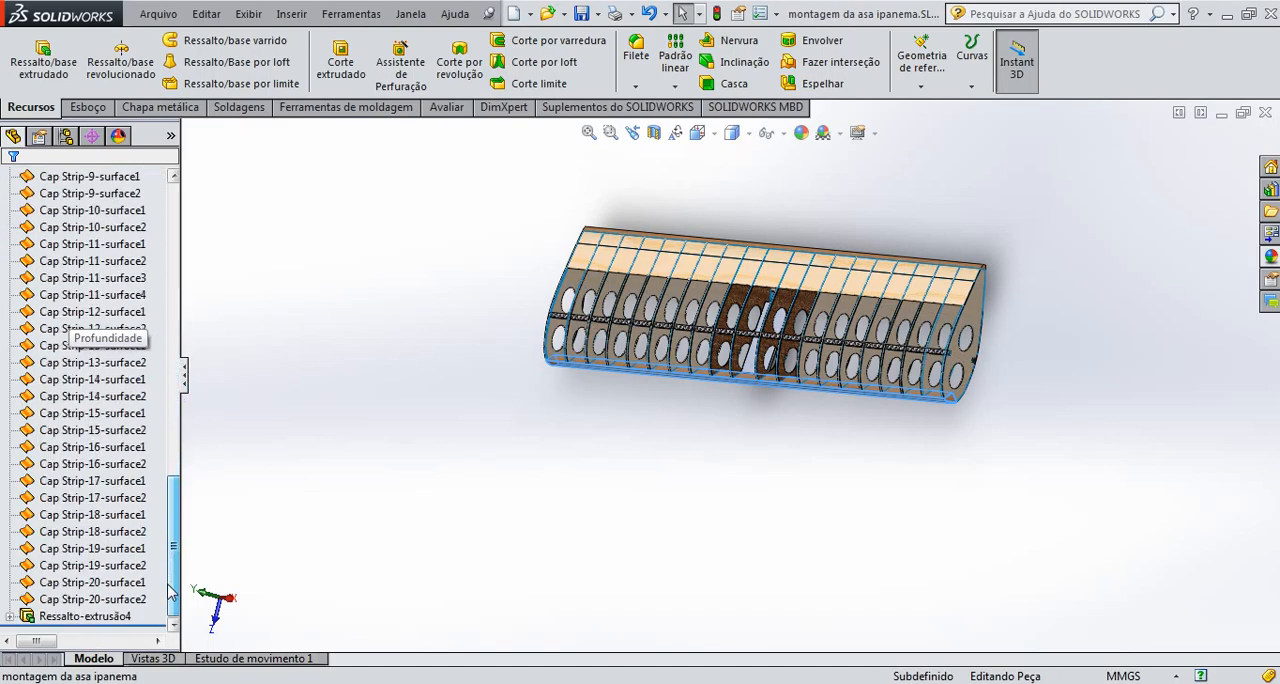
pyautogui.keyDown('shift'); pyautogui.click(125, 600); pyautogui.keyUp('shift')
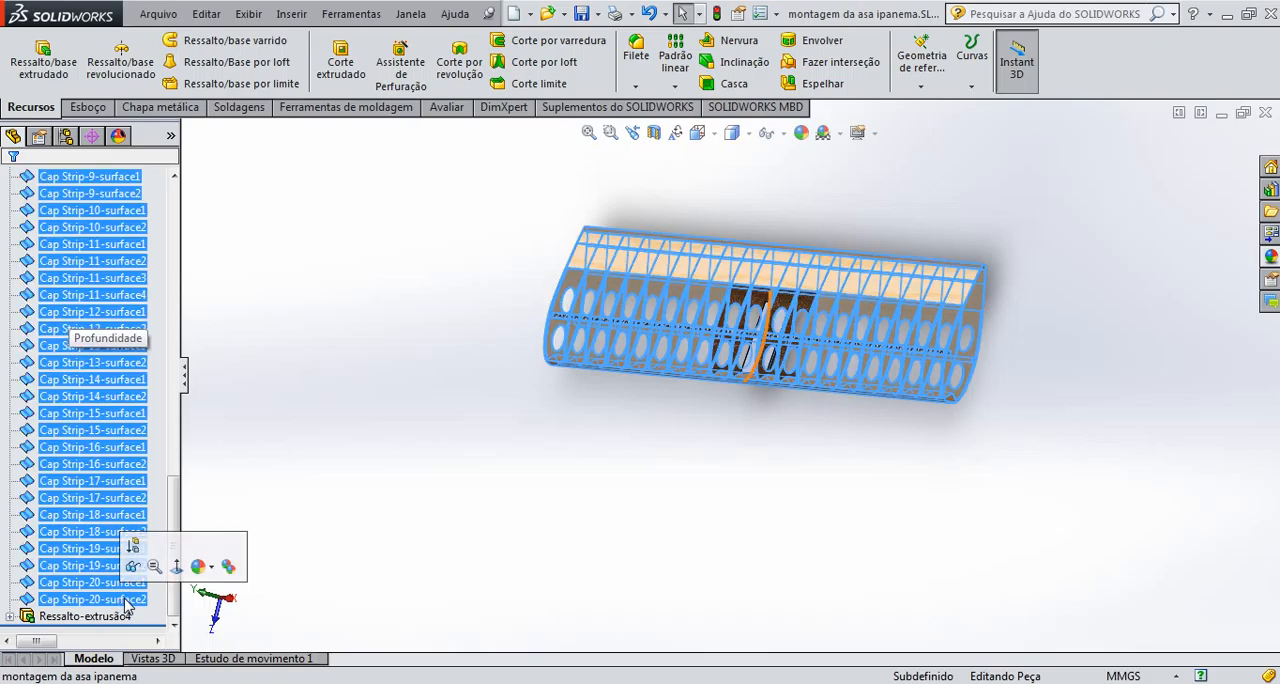
pyautogui.press('Delete')
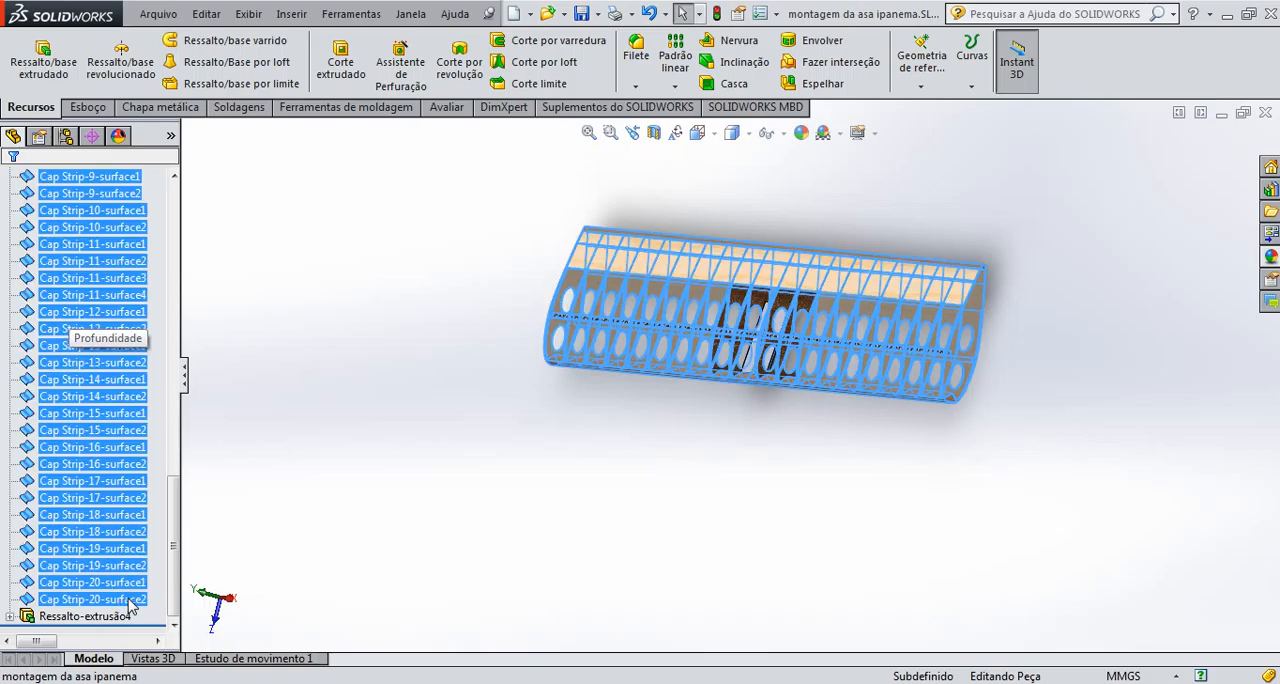
pyautogui.click(608, 322)
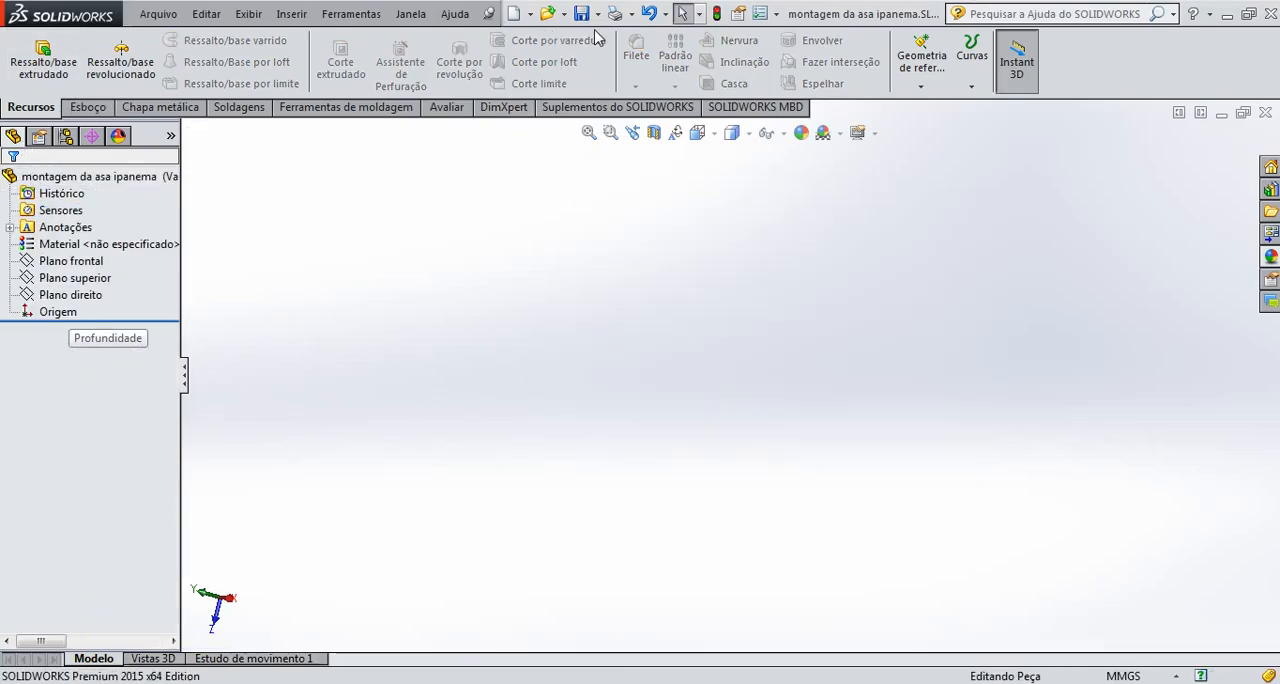
pyautogui.click(650, 14)
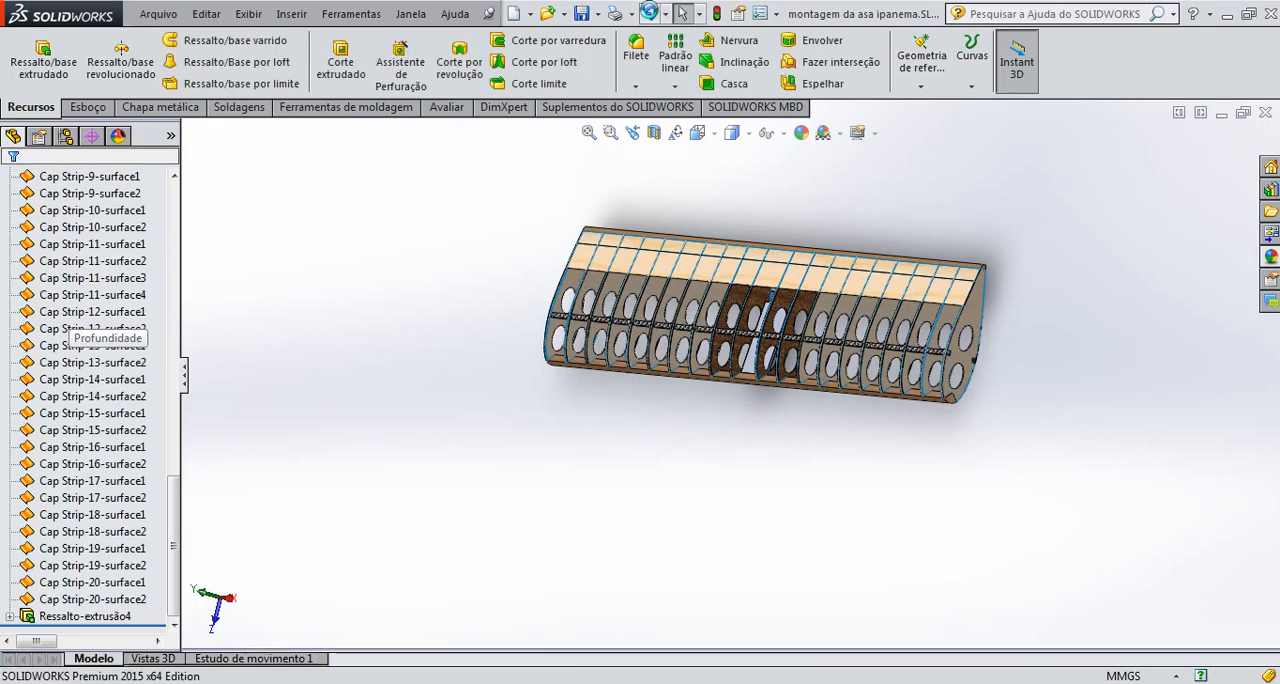
# Try to save the extruded strip, Ressalto-extrusão4, as a selection with Salvar seleção
pyautogui.scroll(-5, 828, 372)
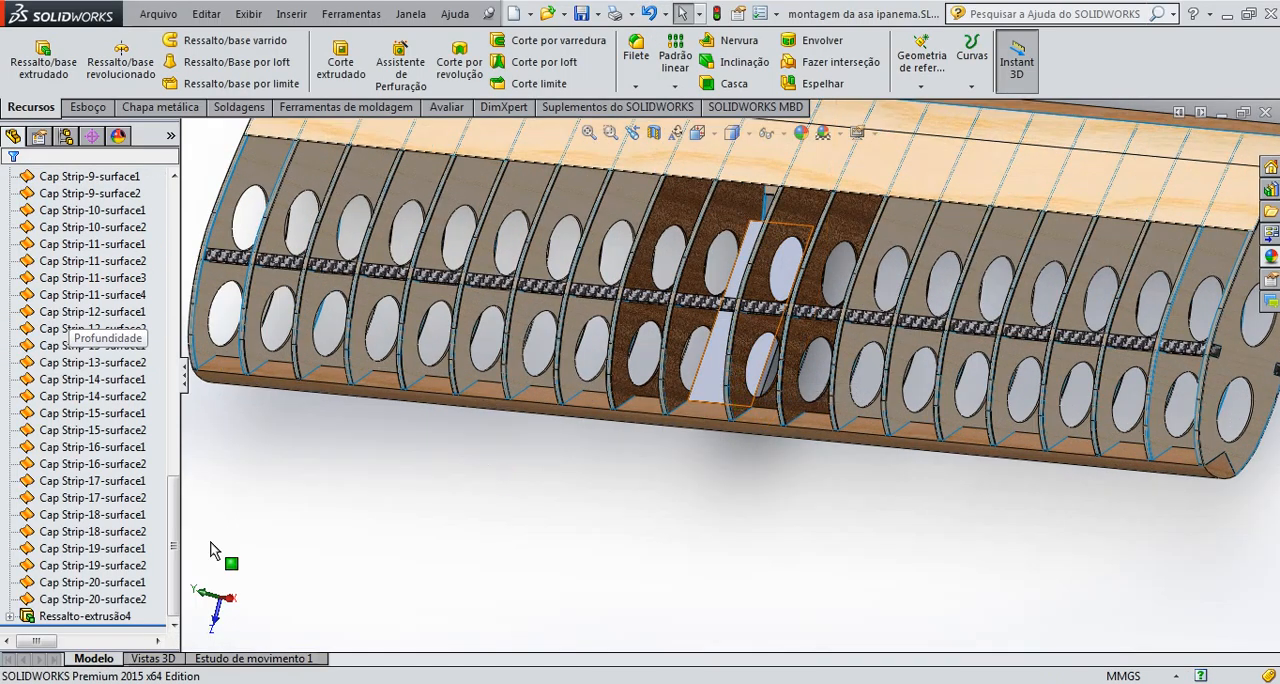
pyautogui.click(158, 530)
pyautogui.click(84, 616)
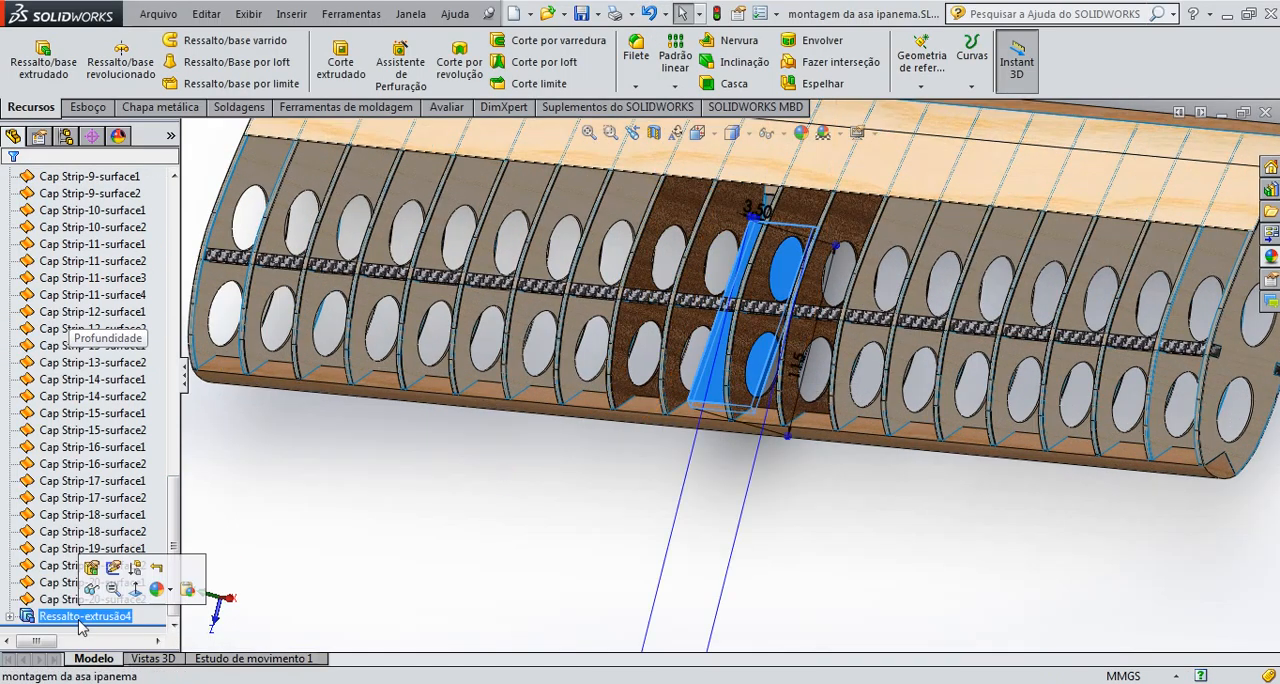
pyautogui.scroll(-5, 714, 452)
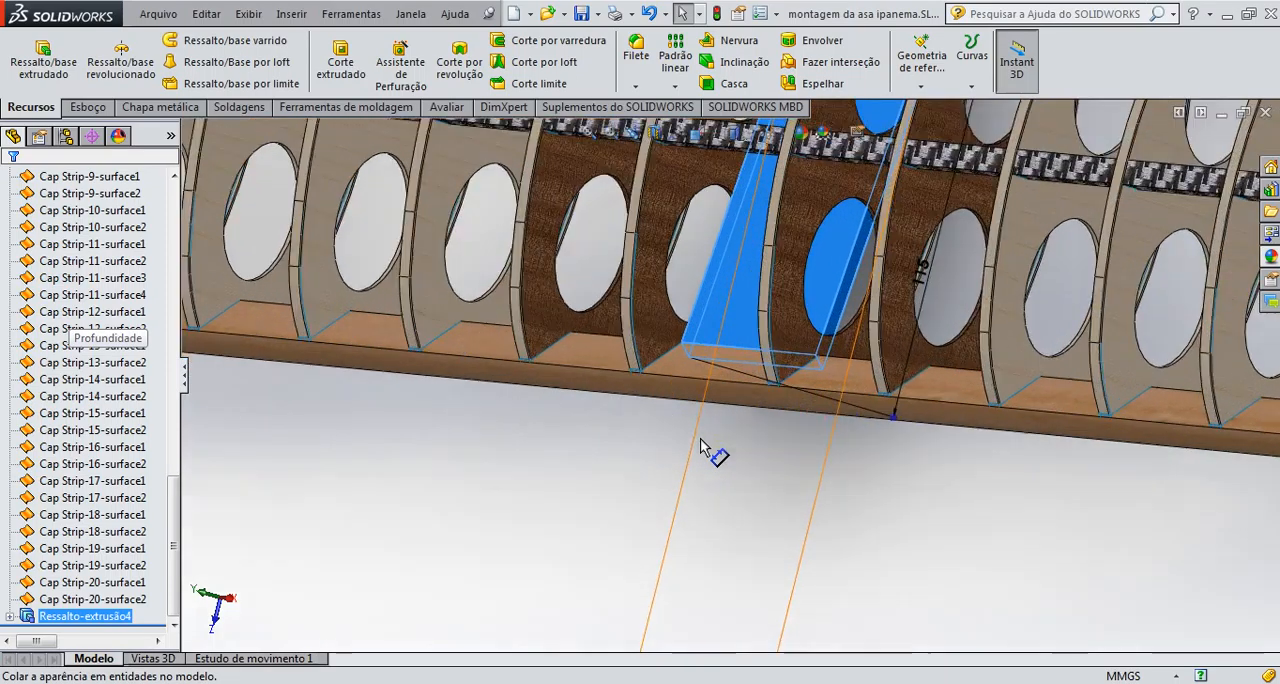
pyautogui.scroll(3, 728, 383)
pyautogui.rightClick(731, 318)
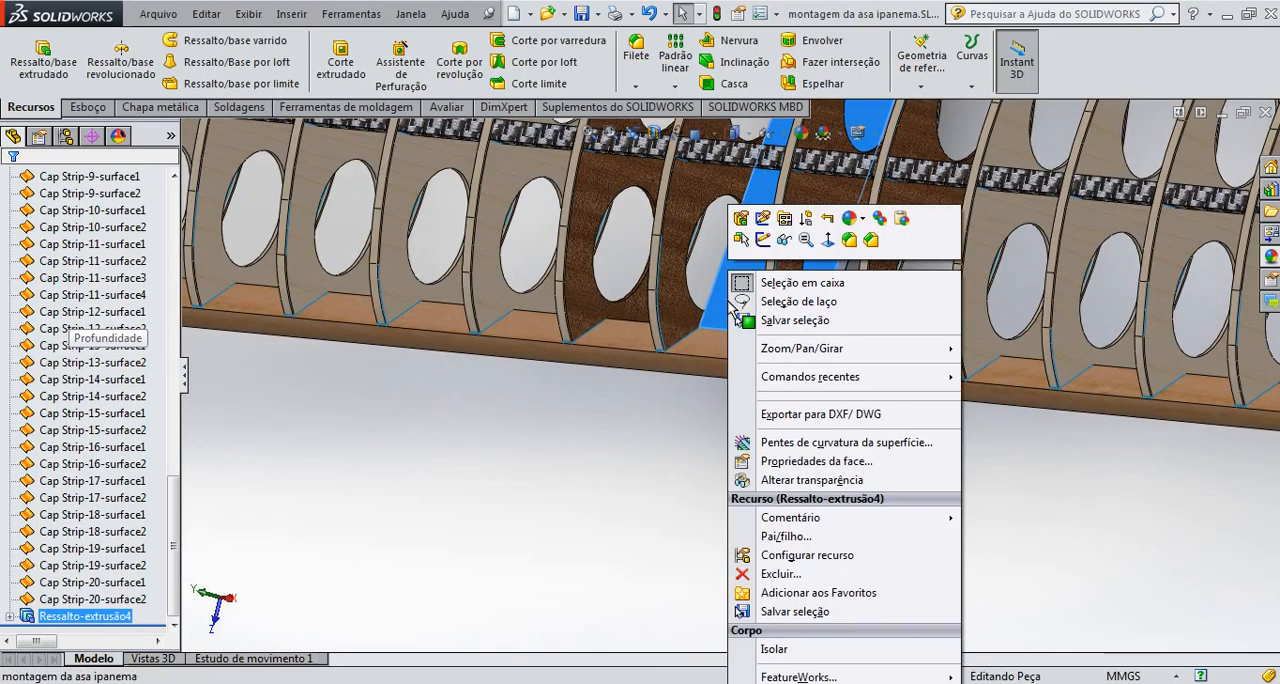
pyautogui.click(786, 322)
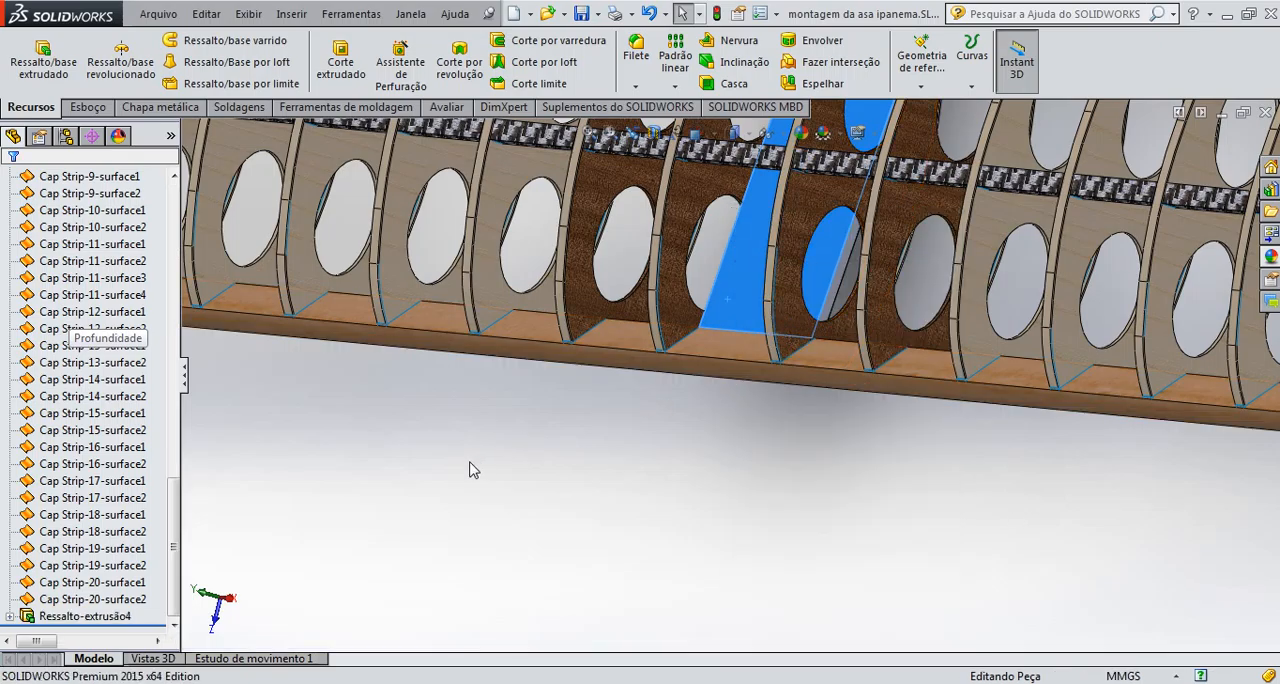
pyautogui.rightClick(723, 315)
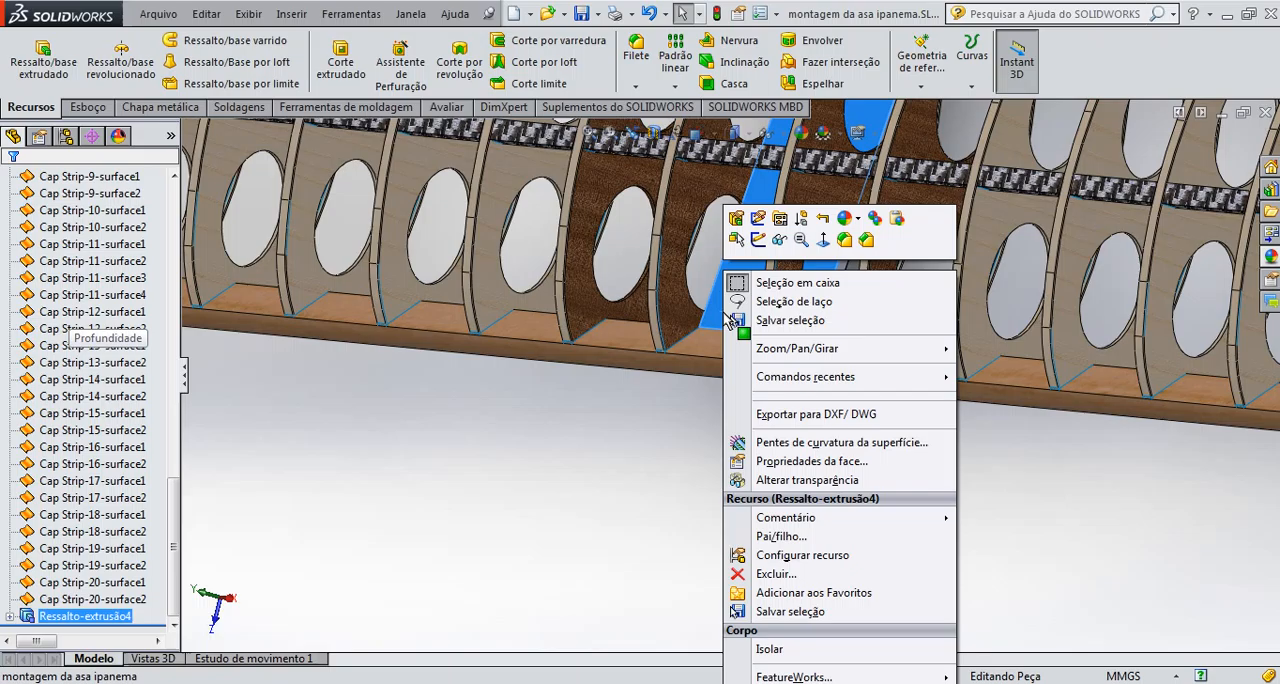
pyautogui.click(778, 612)
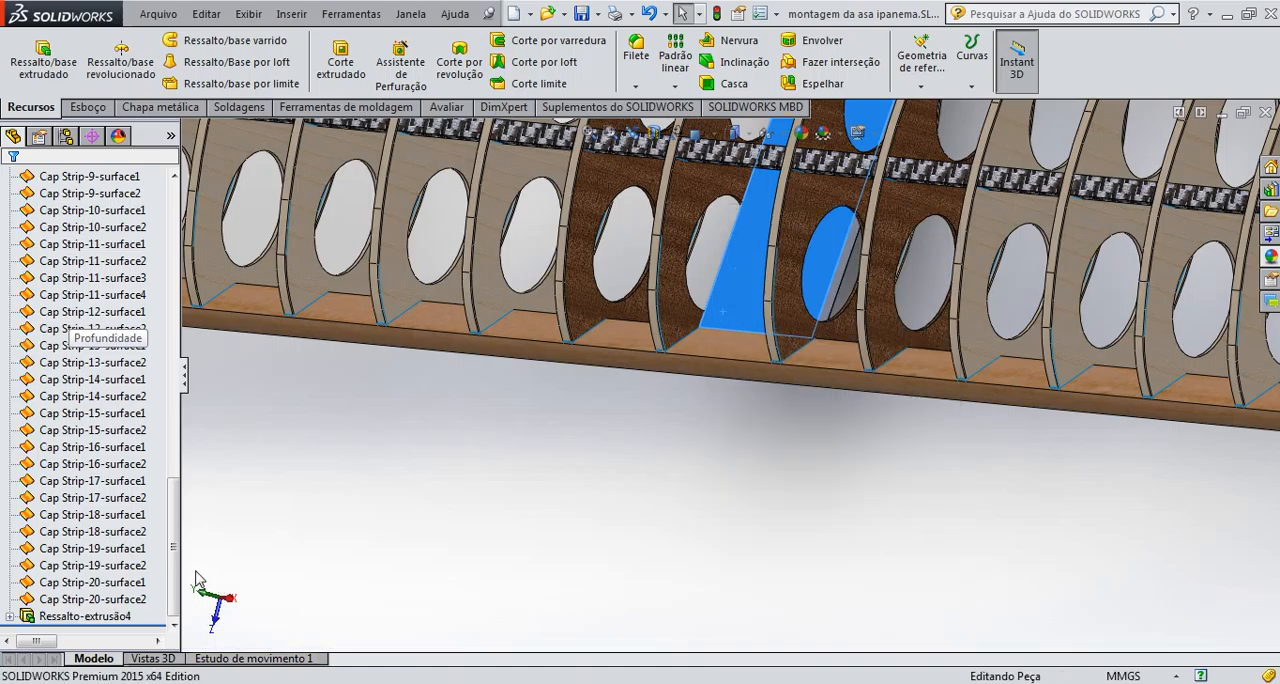
# Delete the imported surface Cap Strip-20-surface2 on its own
pyautogui.click(68, 601)
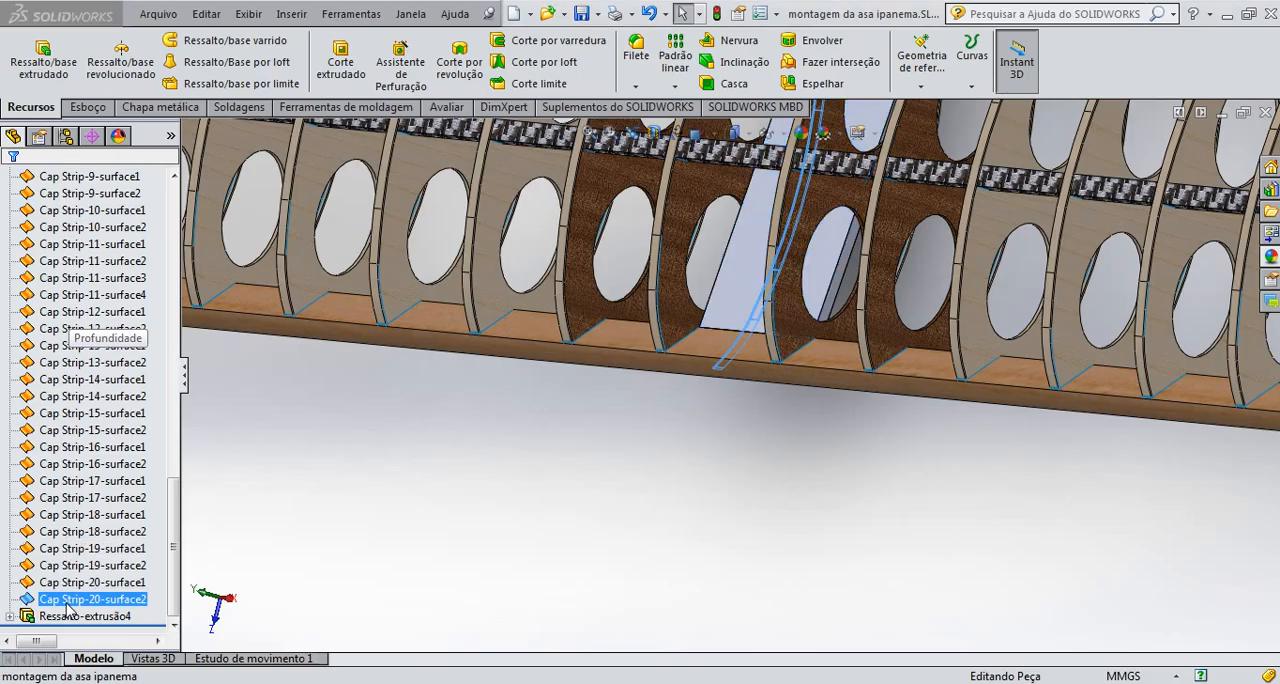
pyautogui.press('Delete')
pyautogui.click(611, 296)
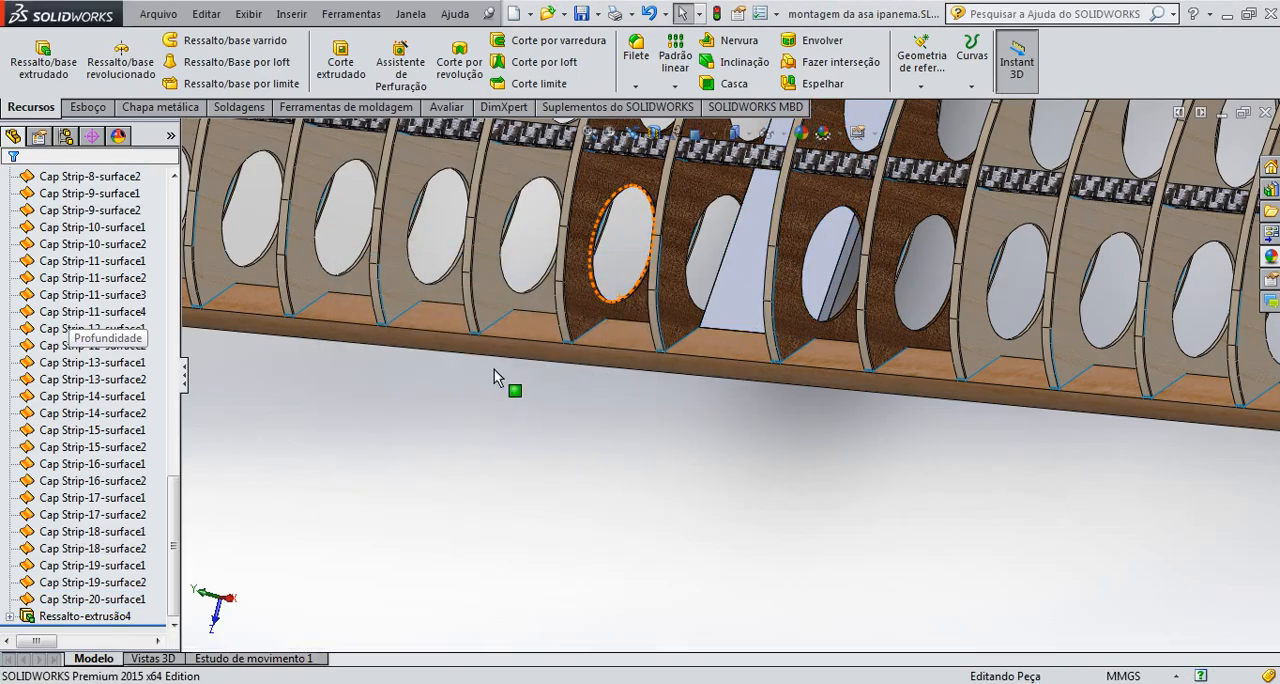
# Delete the imported surfaces from Cap Strip-13-surface1 through Cap Strip-20-surface1, confirming for all of them
pyautogui.click(118, 599)
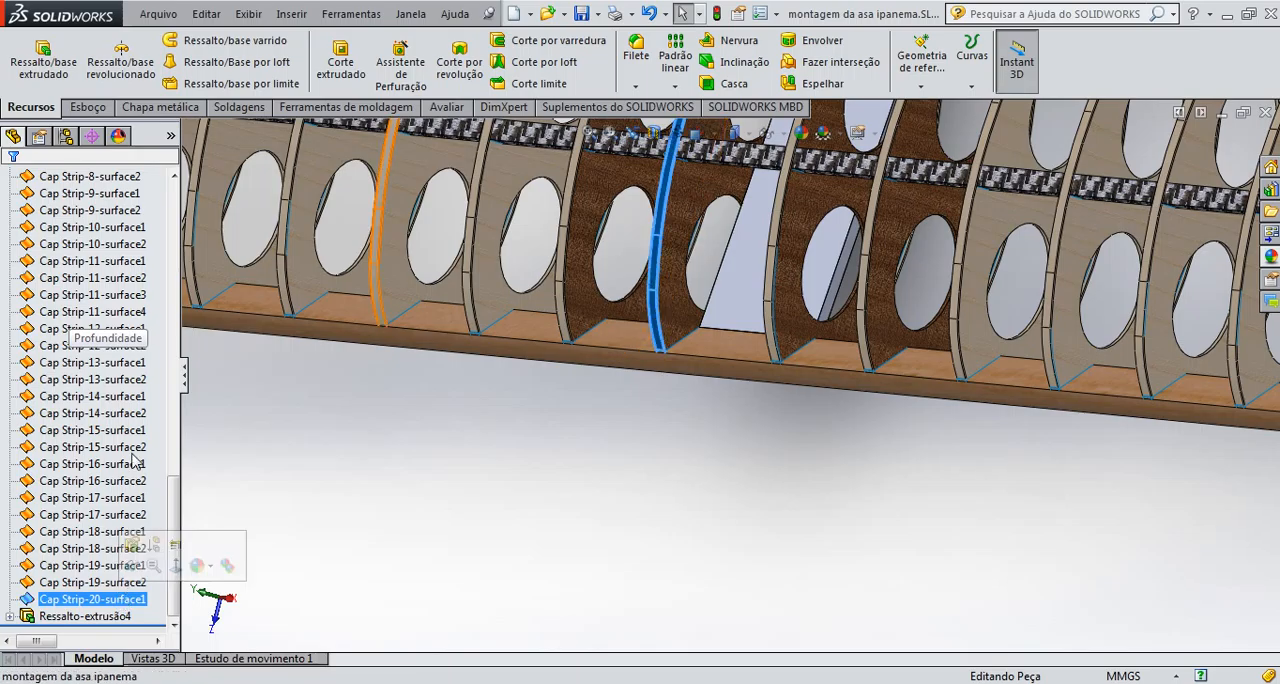
pyautogui.keyDown('shift'); pyautogui.click(135, 362); pyautogui.keyUp('shift')
pyautogui.press('Delete')
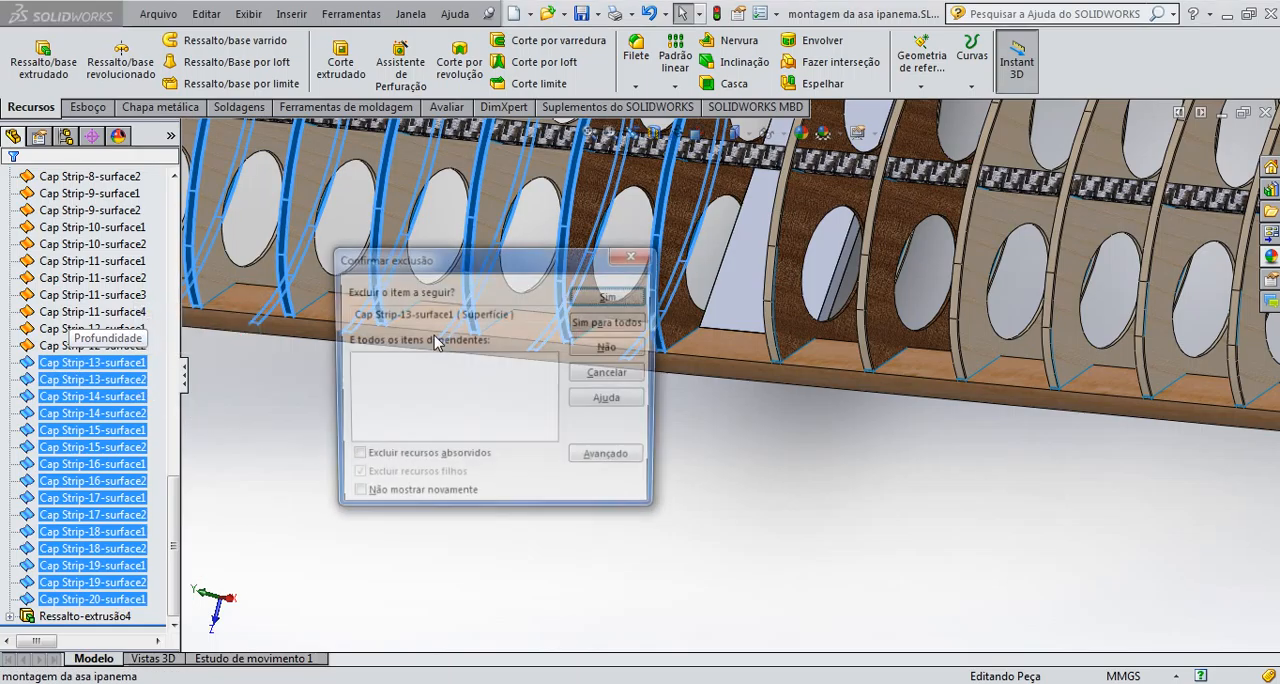
pyautogui.click(626, 304)
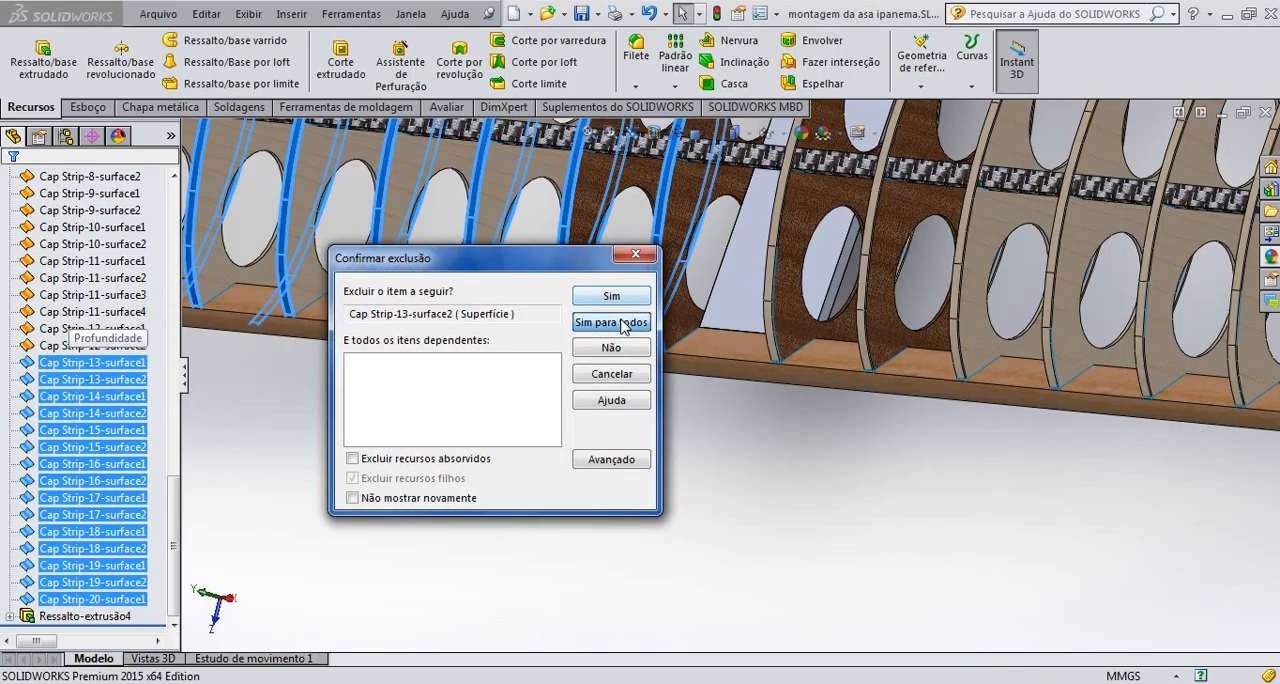
pyautogui.click(620, 322)
# Delete the imported surfaces from Cap Strip-5-surface2 through Cap Strip-12-surface2, confirming for all of them
pyautogui.click(96, 600)
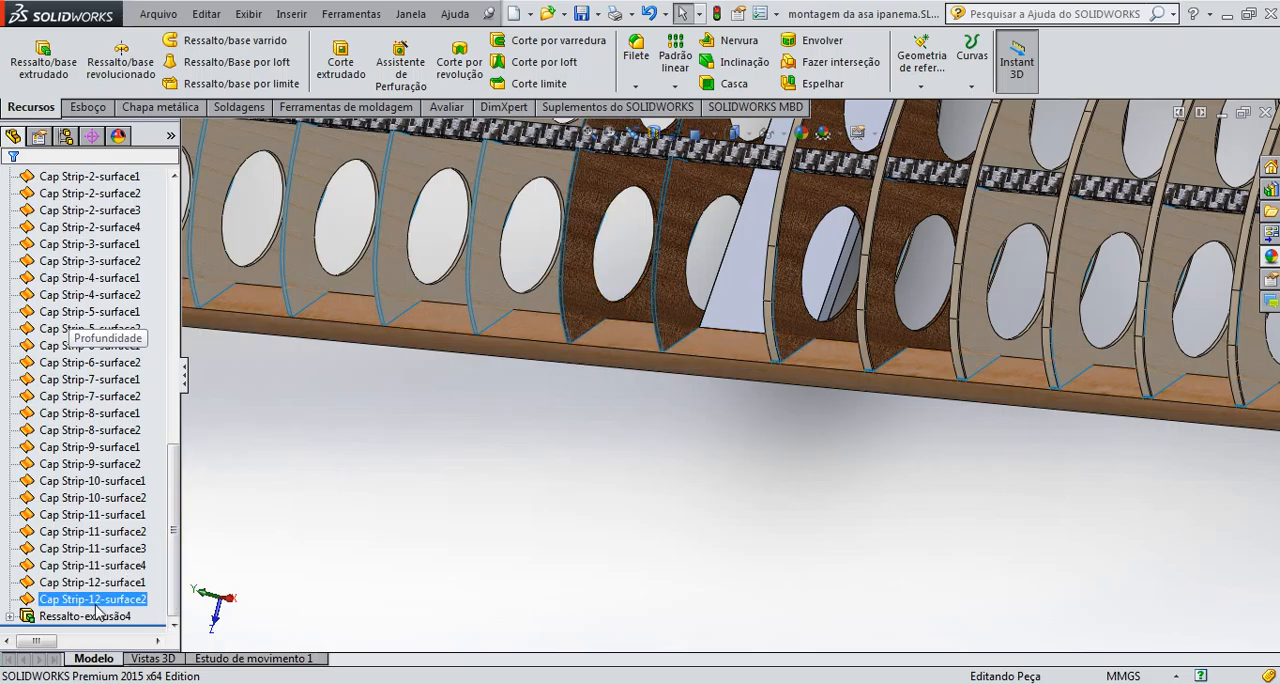
pyautogui.keyDown('ctrl'); pyautogui.click(122, 348); pyautogui.keyUp('ctrl')
pyautogui.keyDown('shift'); pyautogui.click(70, 329); pyautogui.keyUp('shift')
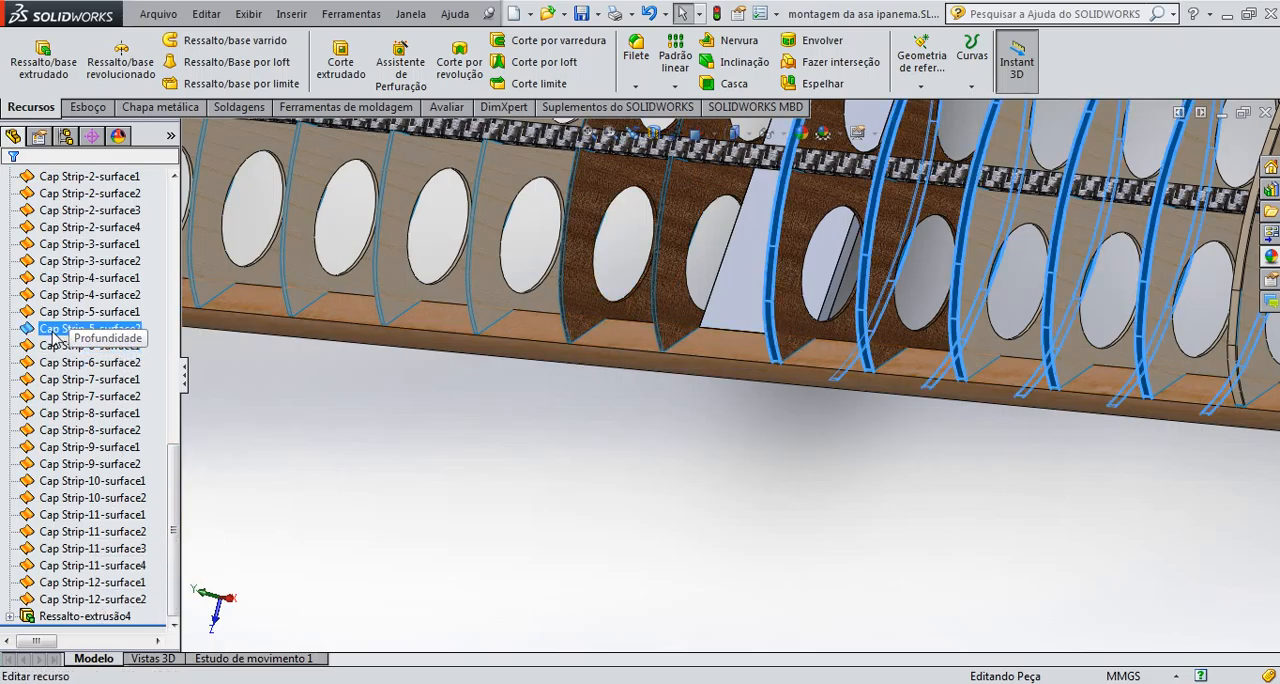
pyautogui.press('Delete')
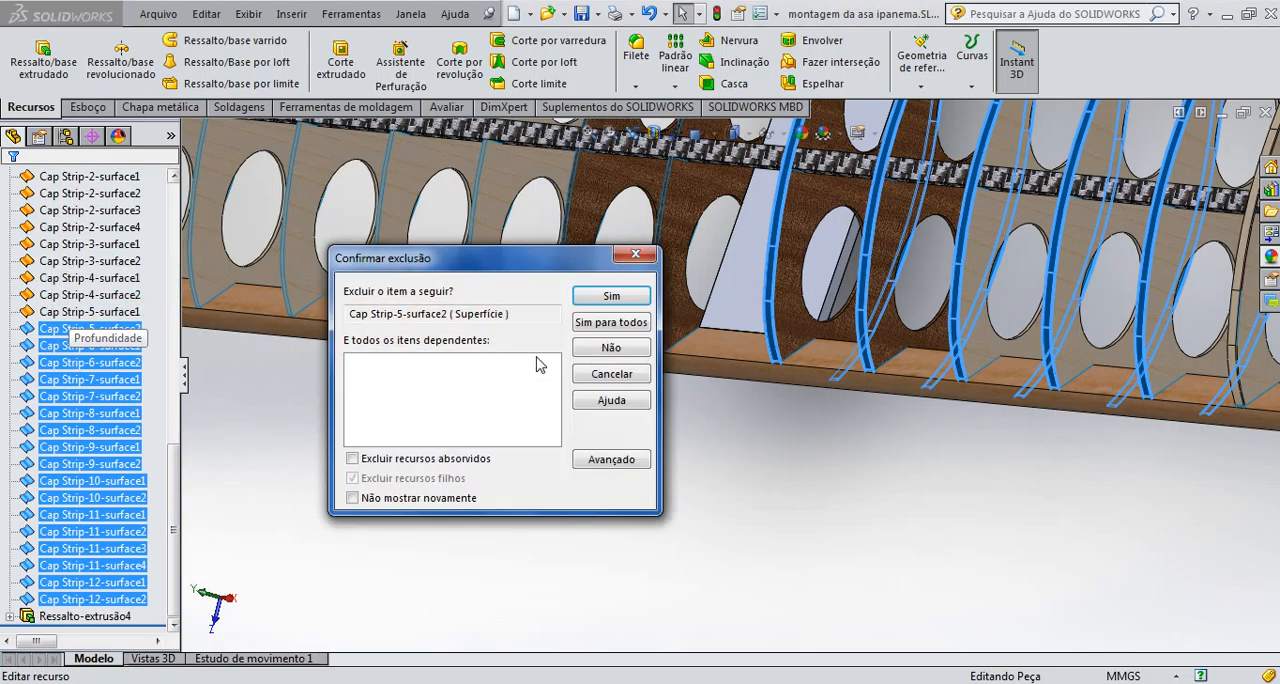
pyautogui.click(611, 321)
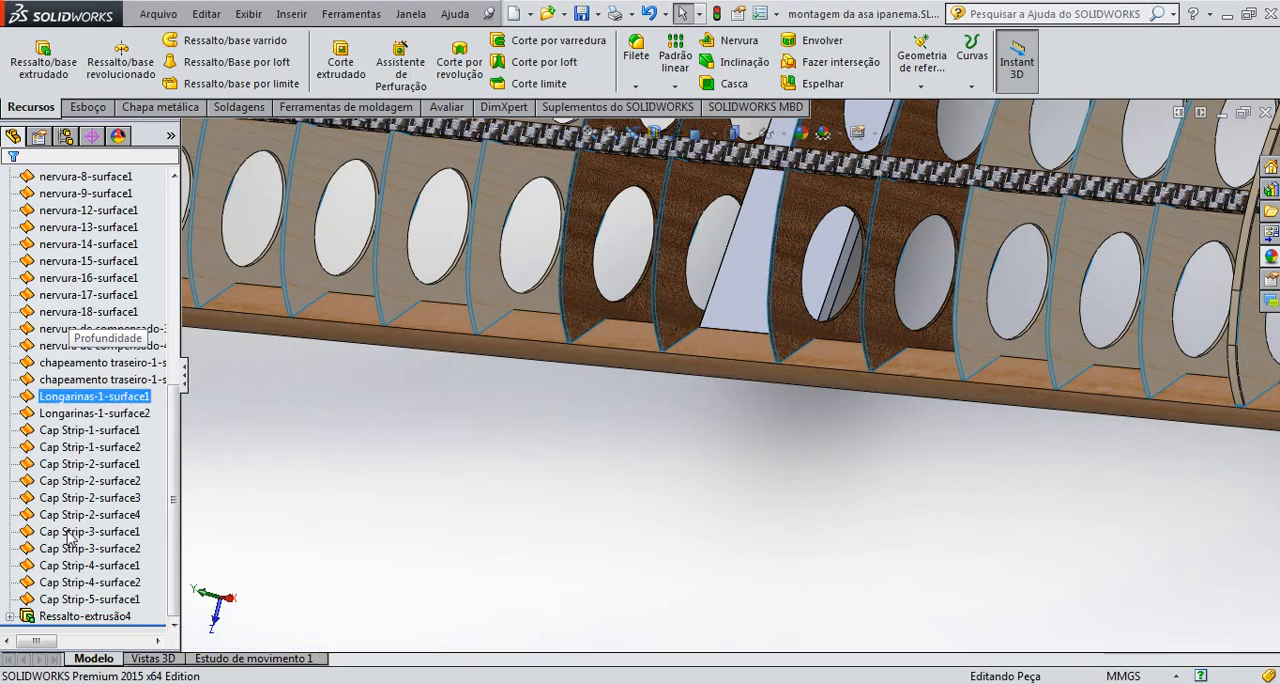
# Delete the surfaces from chapeamento traseiro-1-surface2 through Cap Strip-5-surface1, including both Longarinas-1 surfaces
pyautogui.click(89, 599)
pyautogui.keyDown('ctrl'); pyautogui.click(93, 397); pyautogui.keyUp('ctrl')
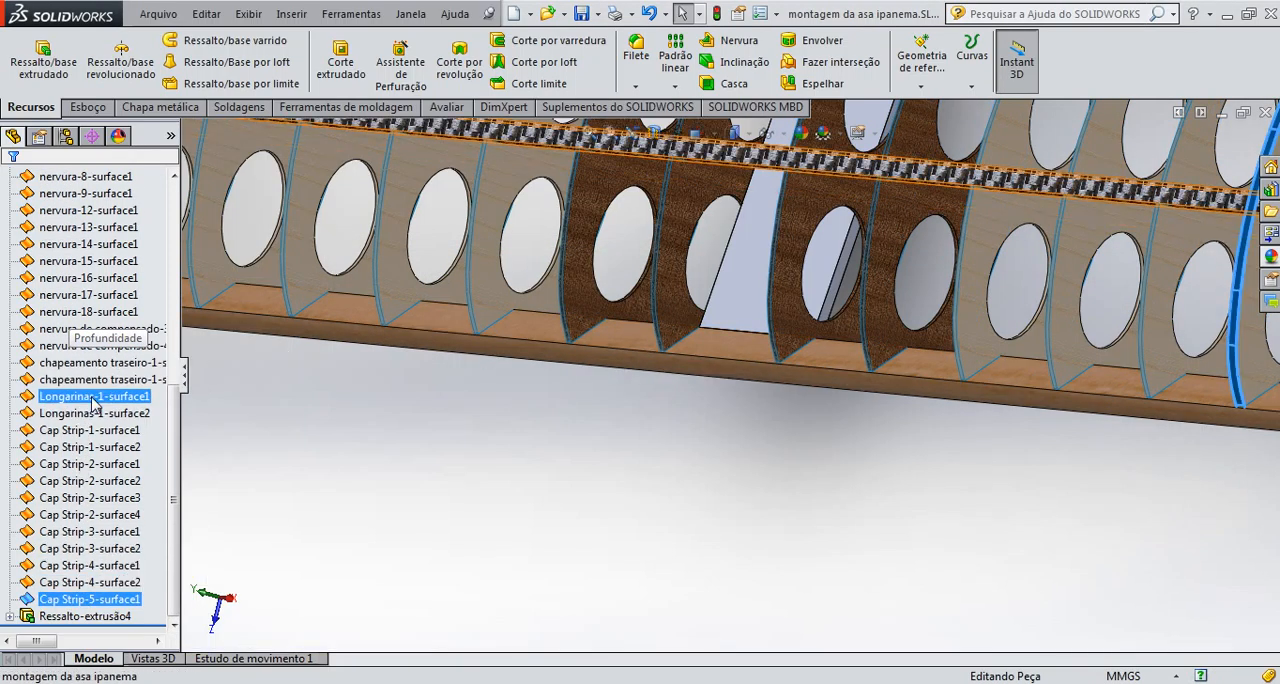
pyautogui.keyDown('shift'); pyautogui.click(93, 379); pyautogui.keyUp('shift')
pyautogui.press('Delete')
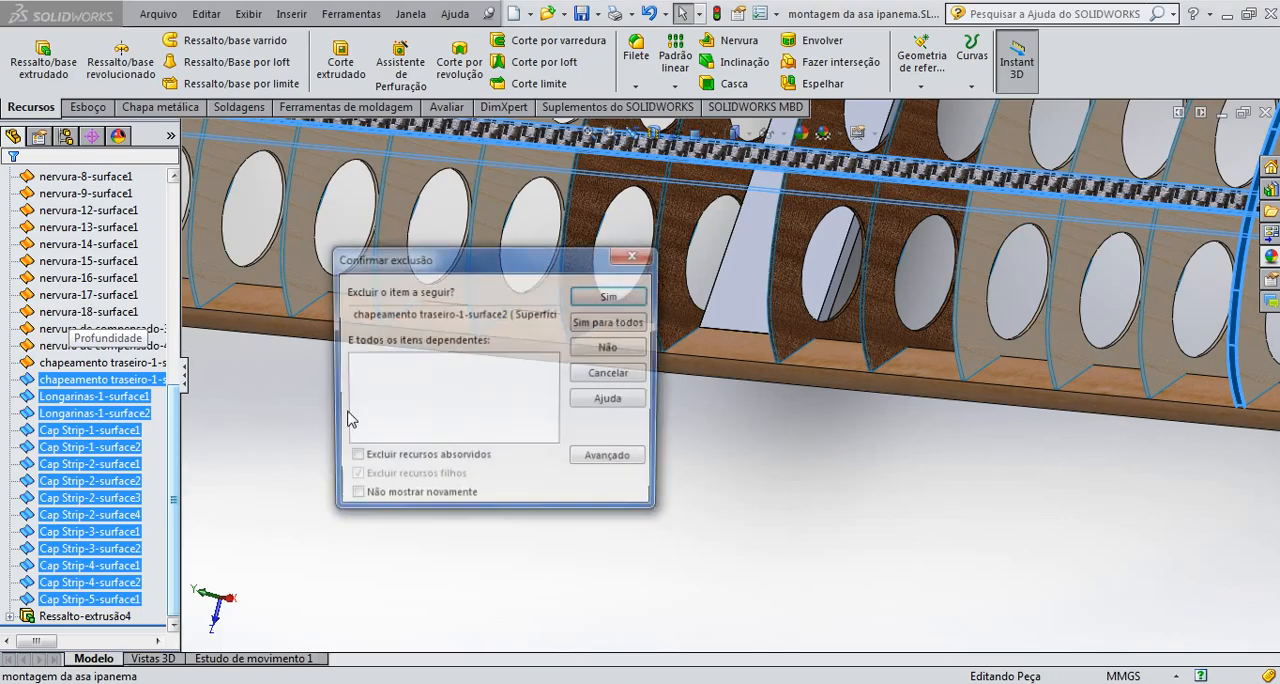
pyautogui.click(607, 322)
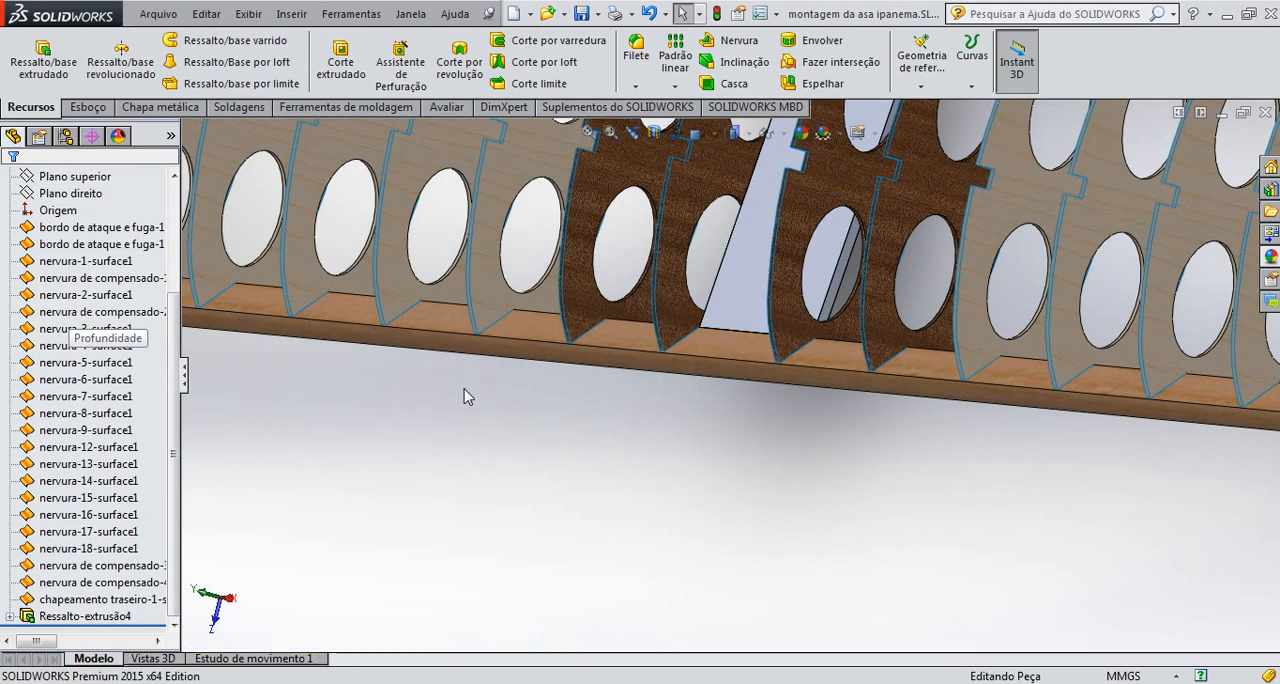
# Try deleting the surfaces from nervura de compensado-2-surface1 through the last chapeamento traseiro-1 surface for all items, and undo the deletion
pyautogui.click(48, 600)
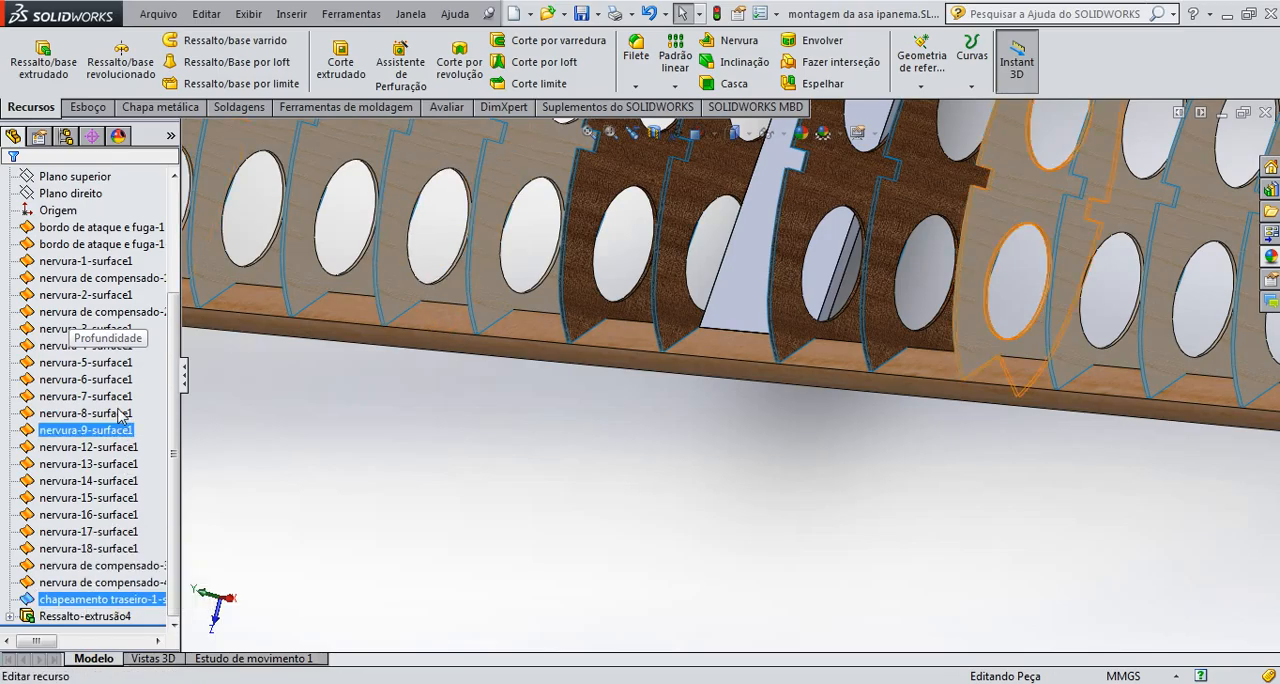
pyautogui.keyDown('shift'); pyautogui.click(45, 311); pyautogui.keyUp('shift')
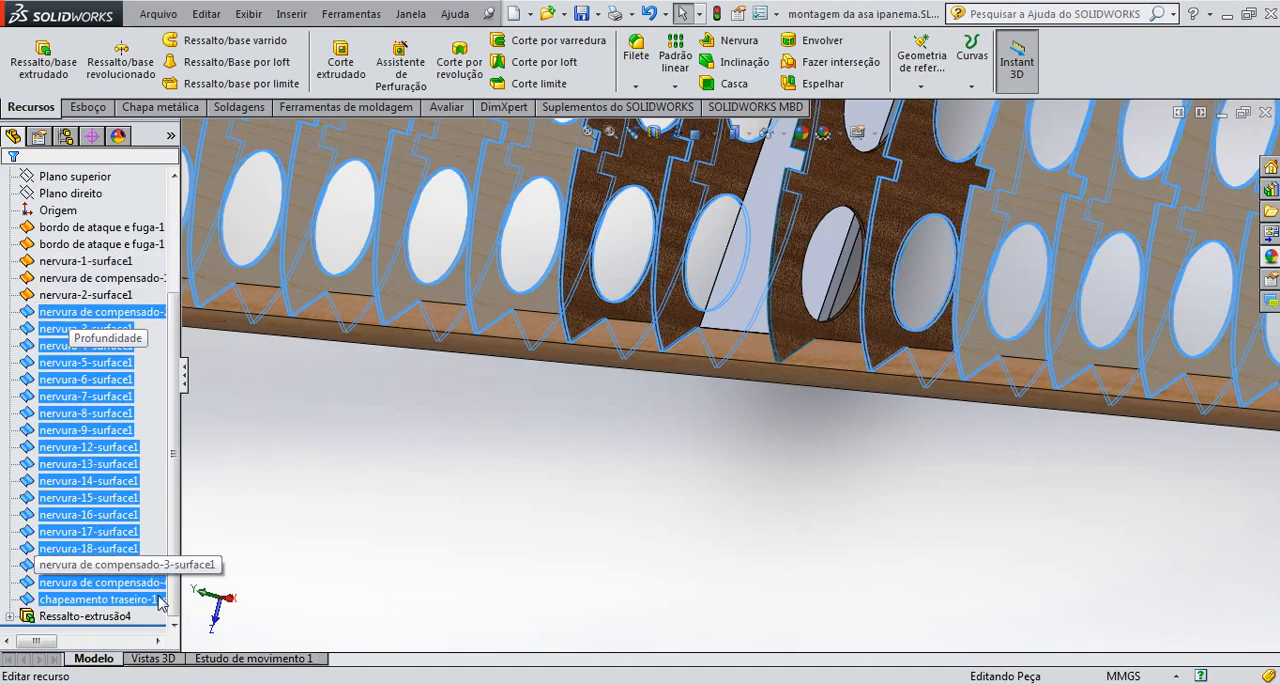
pyautogui.press('Delete')
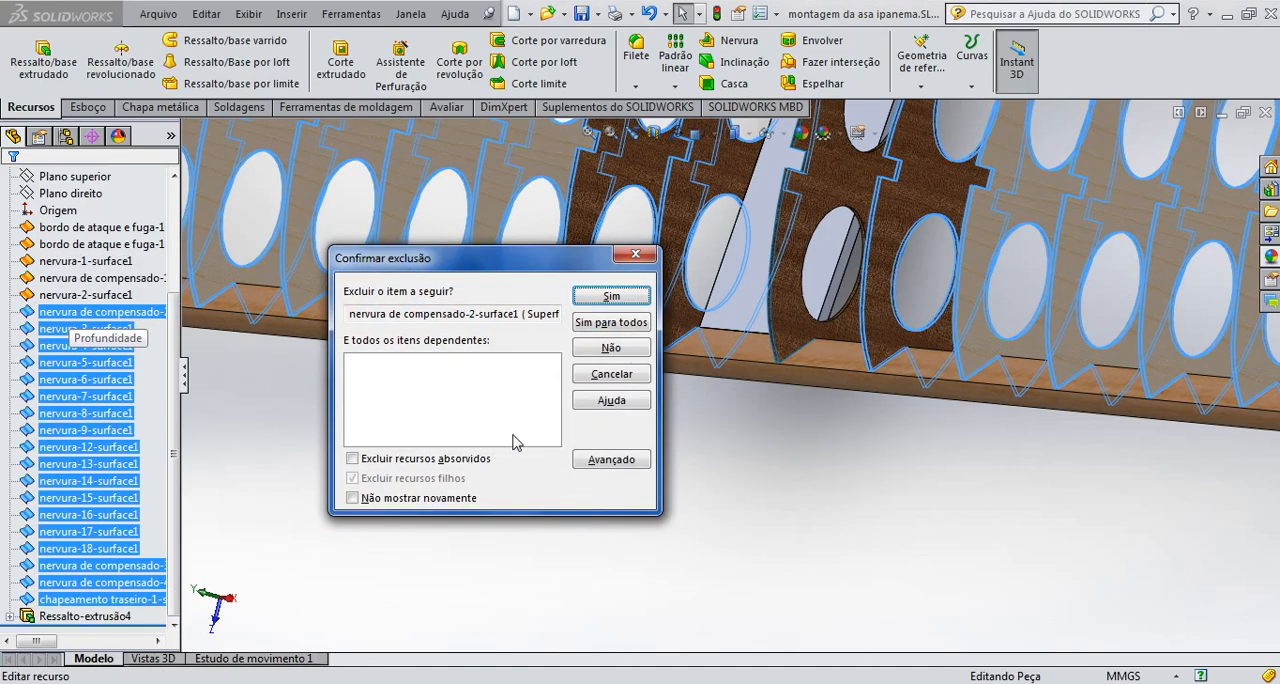
pyautogui.click(597, 326)
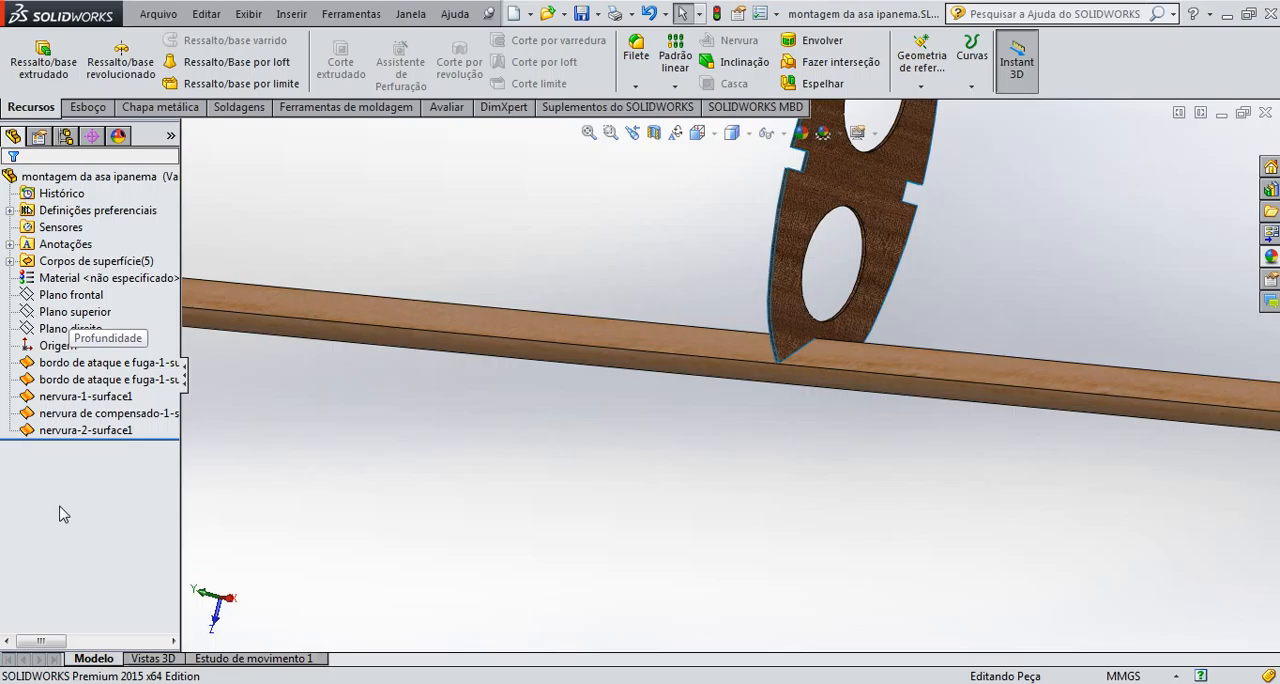
pyautogui.hotkey('ctrl', 'z')
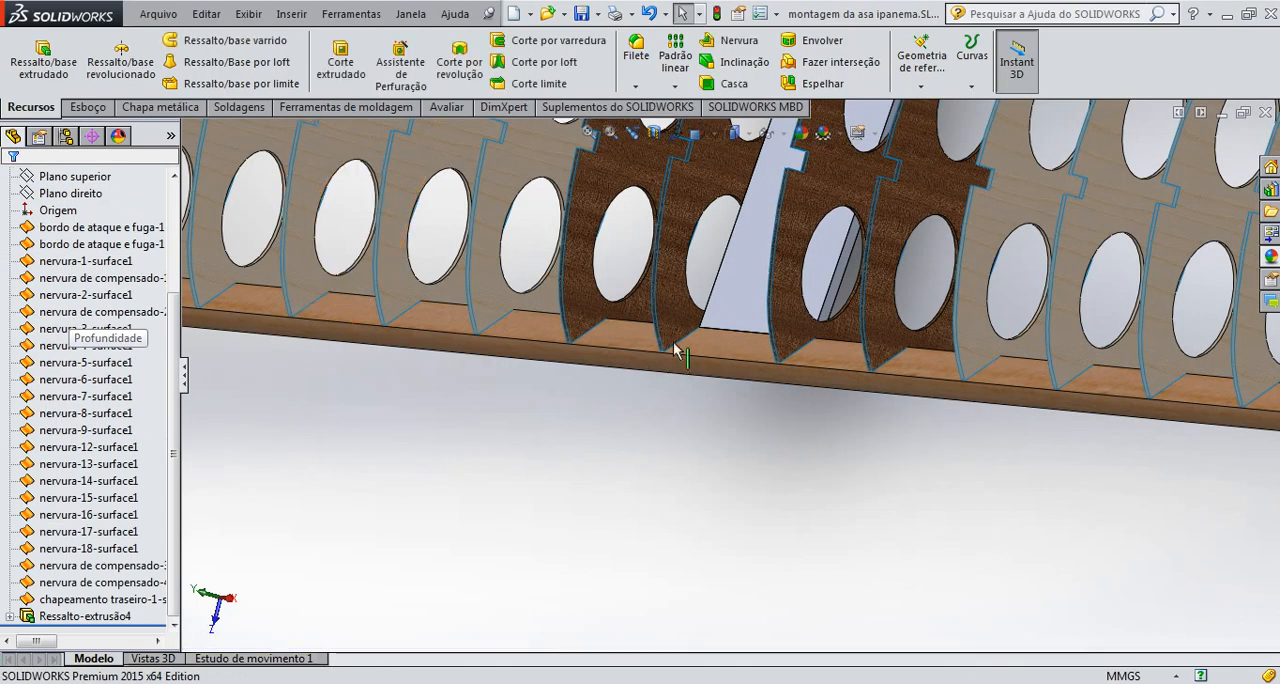
# Delete the surface nervura de compensado-4-surface1 without deleting its child features, so the Ressalto-extrusão4 extrusion is kept
pyautogui.click(669, 318)
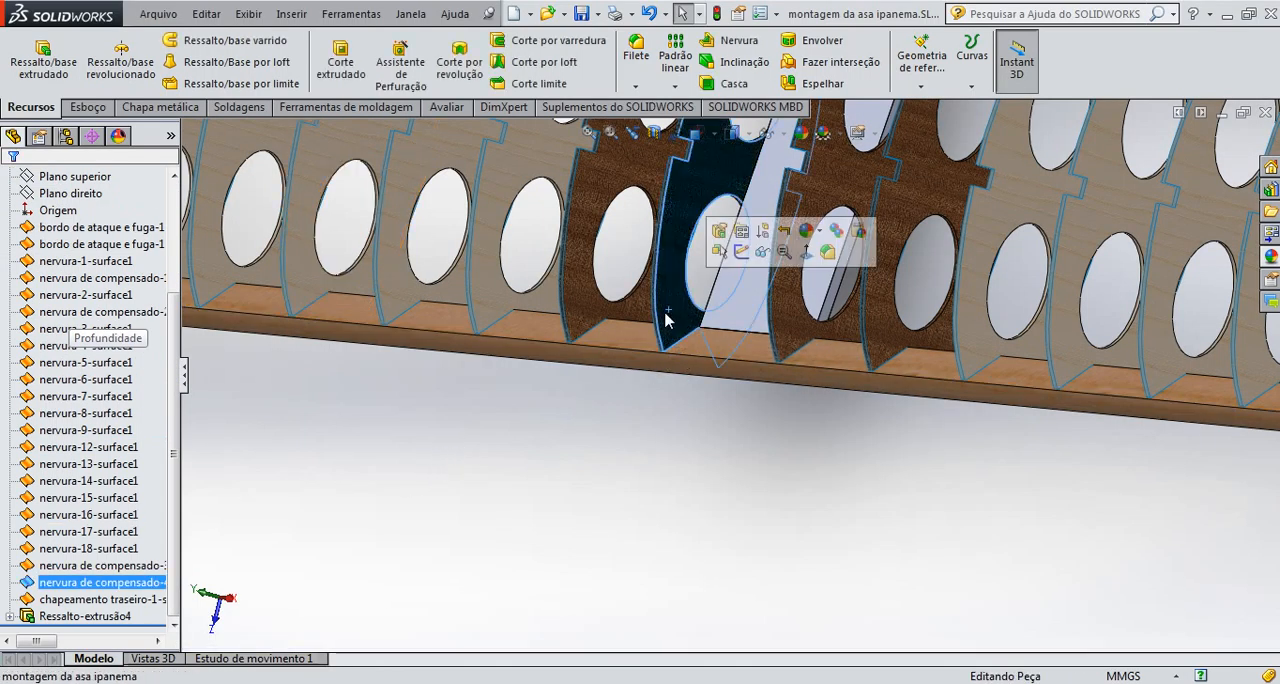
pyautogui.press('Delete')
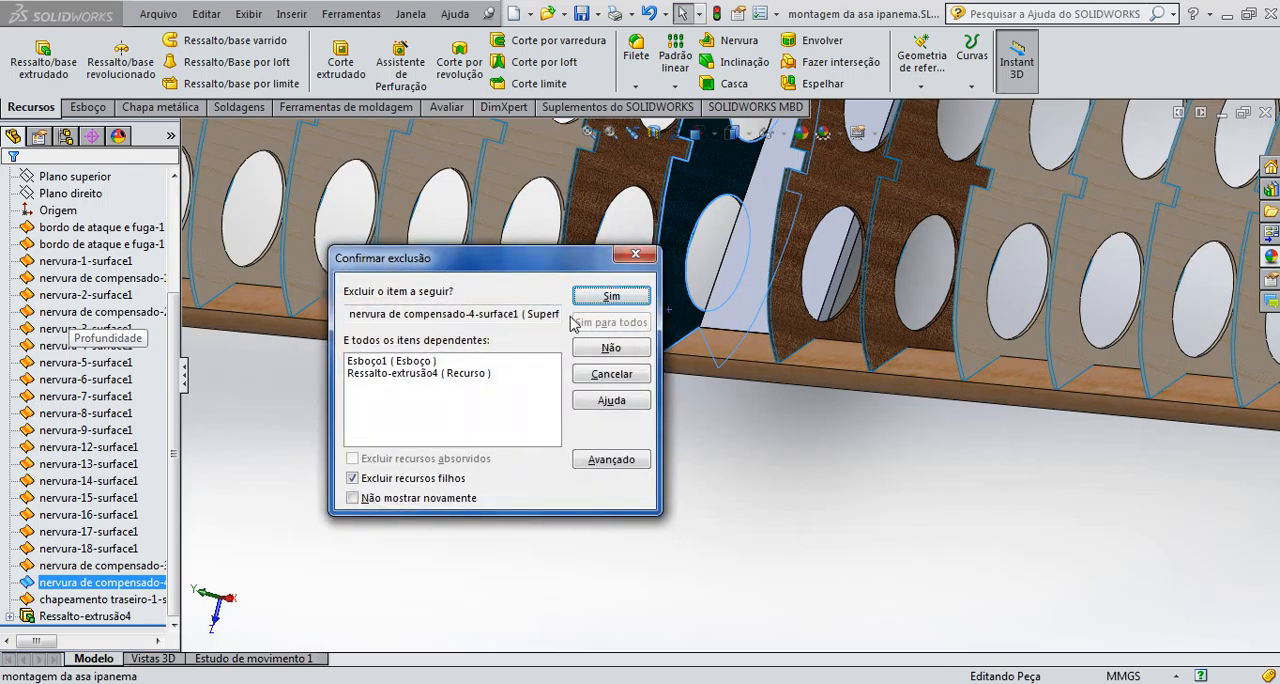
pyautogui.click(418, 374)
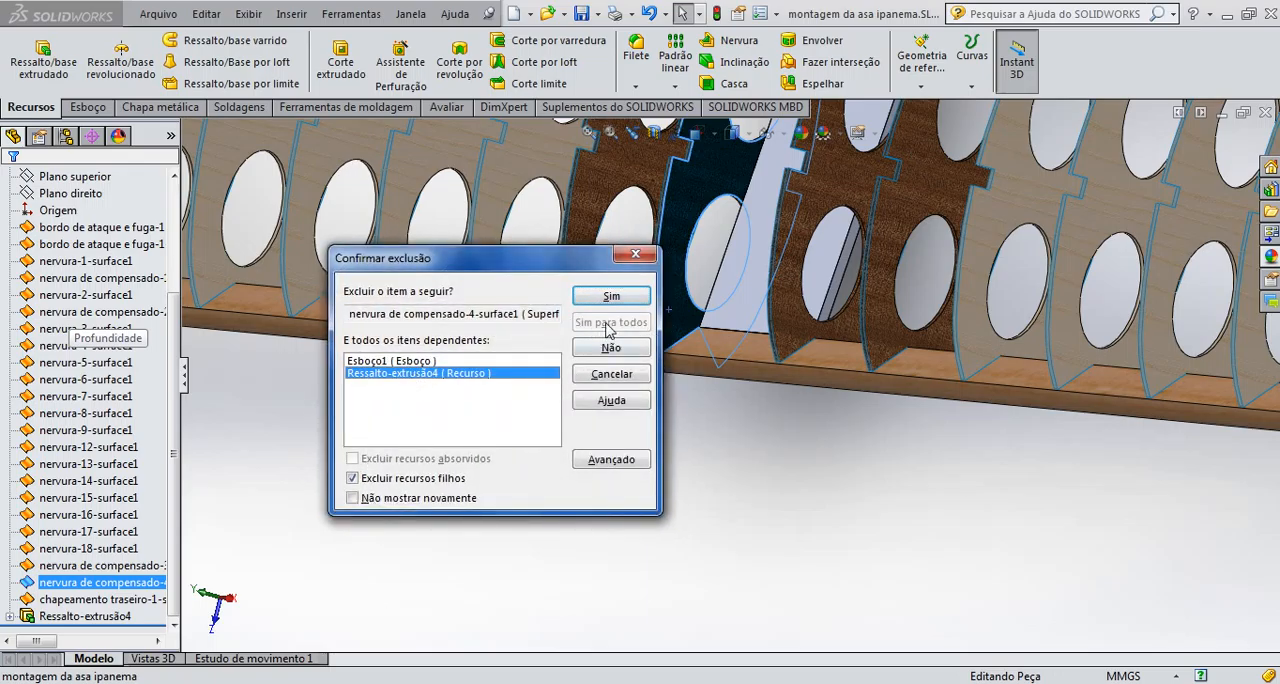
pyautogui.click(352, 479)
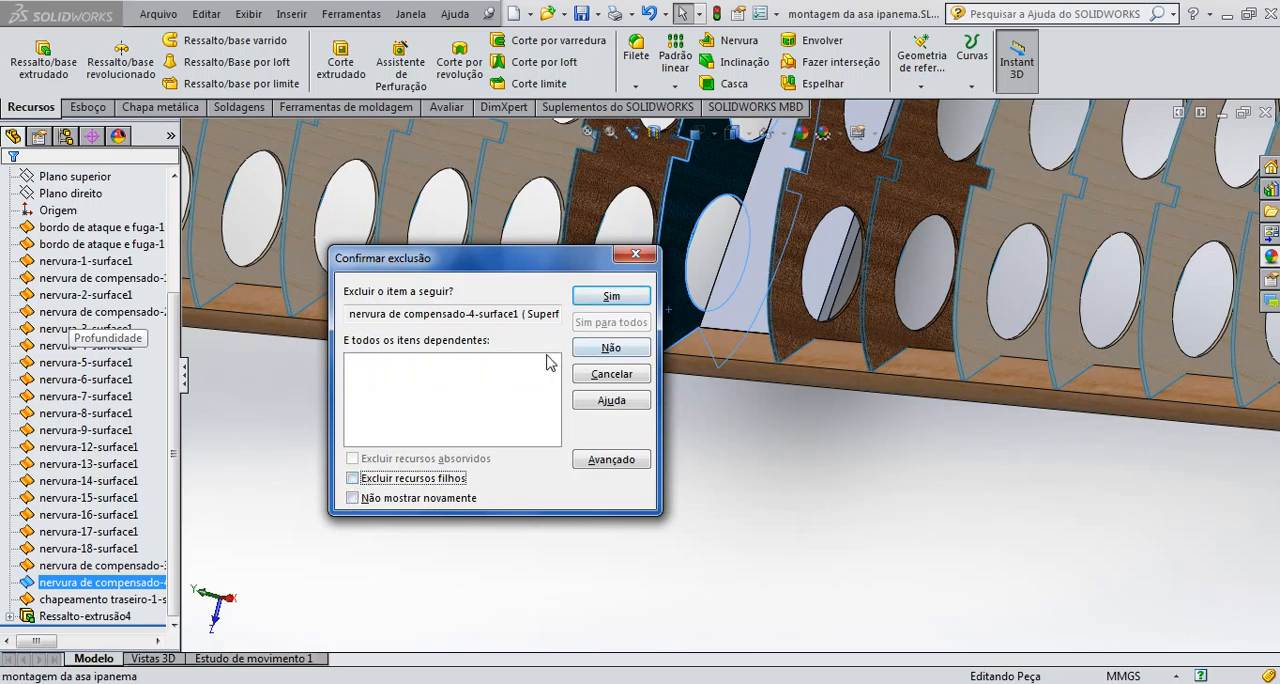
pyautogui.click(608, 296)
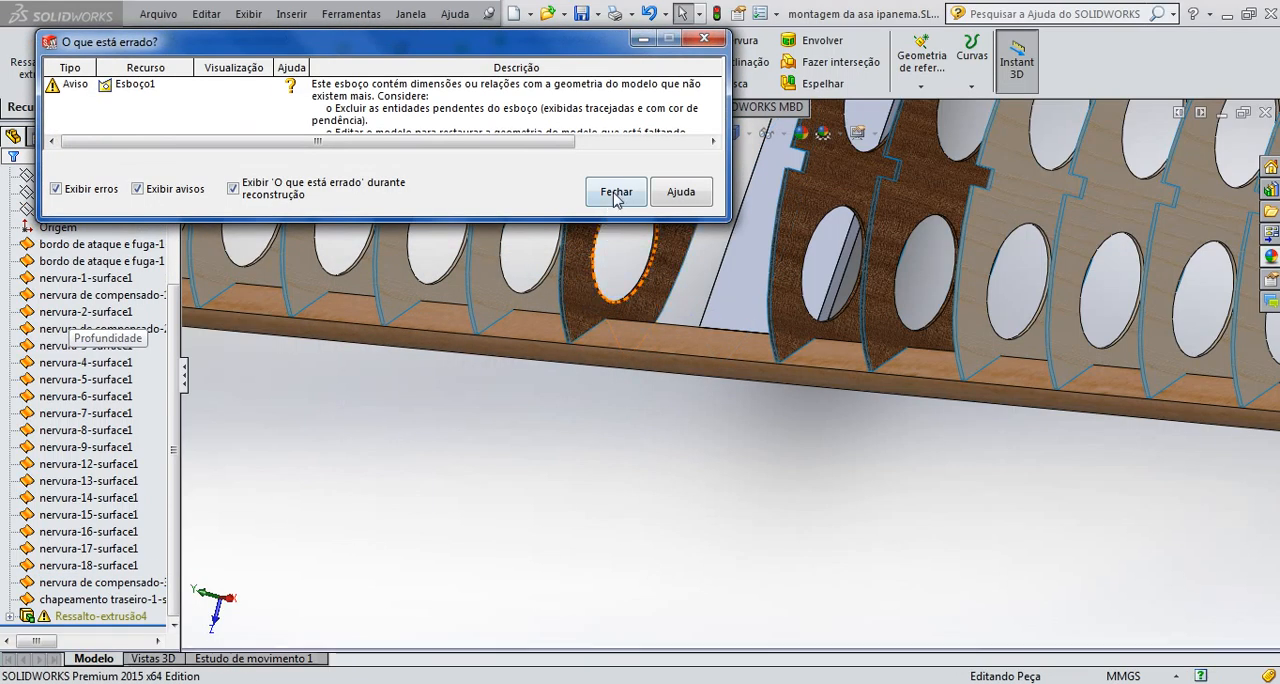
# Delete the plywood rib surface nervura de compensado-1-surface1 beside the extruded plate
pyautogui.click(781, 297)
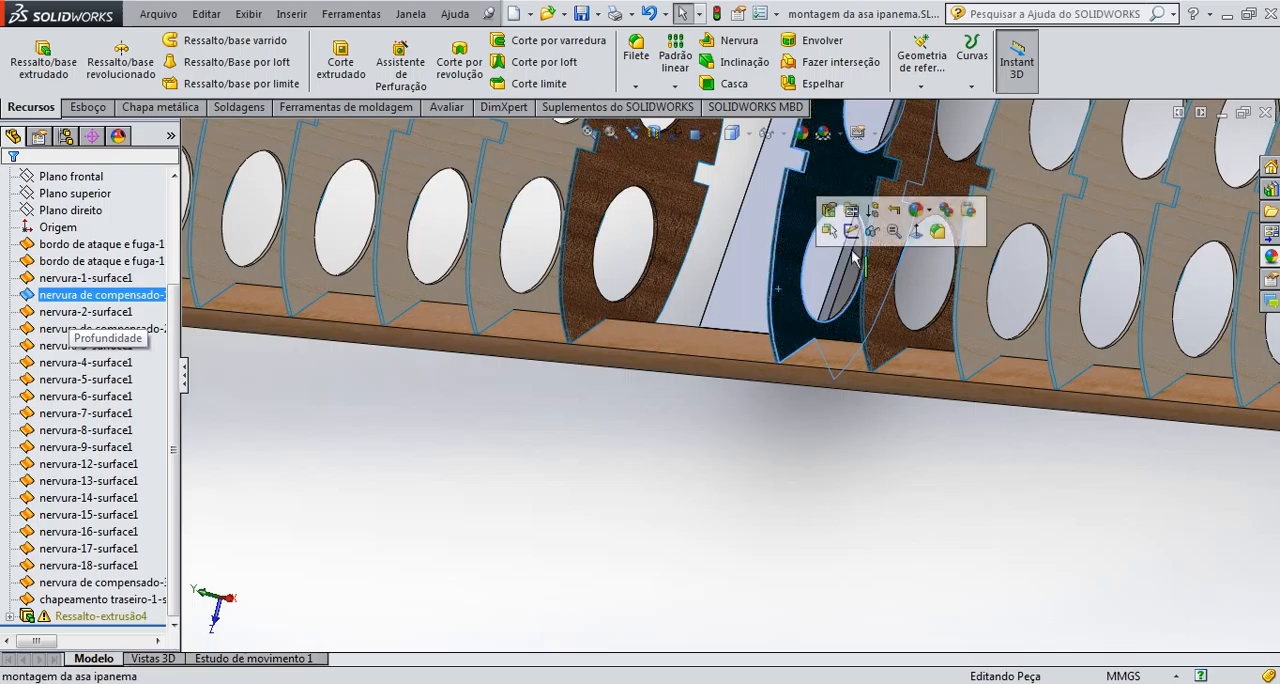
pyautogui.press('Delete')
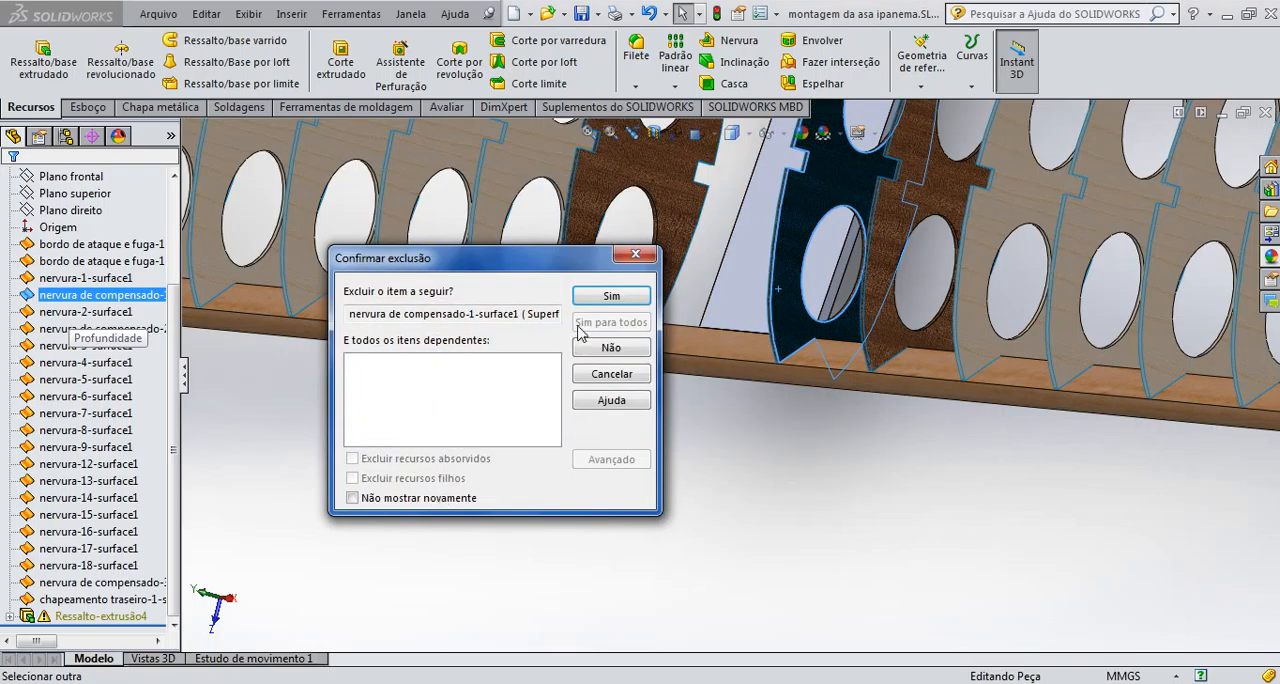
pyautogui.click(611, 296)
pyautogui.scroll(3, 630, 355)
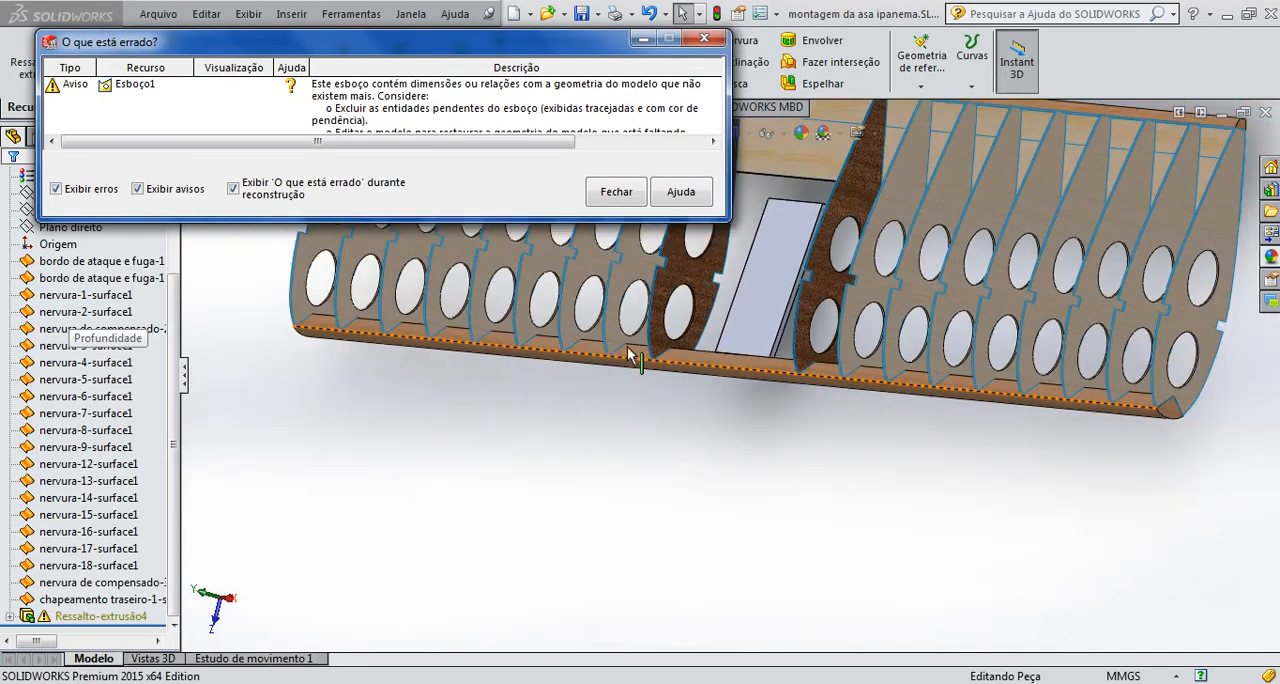
pyautogui.scroll(3, 628, 355)
pyautogui.scroll(-2, 545, 412)
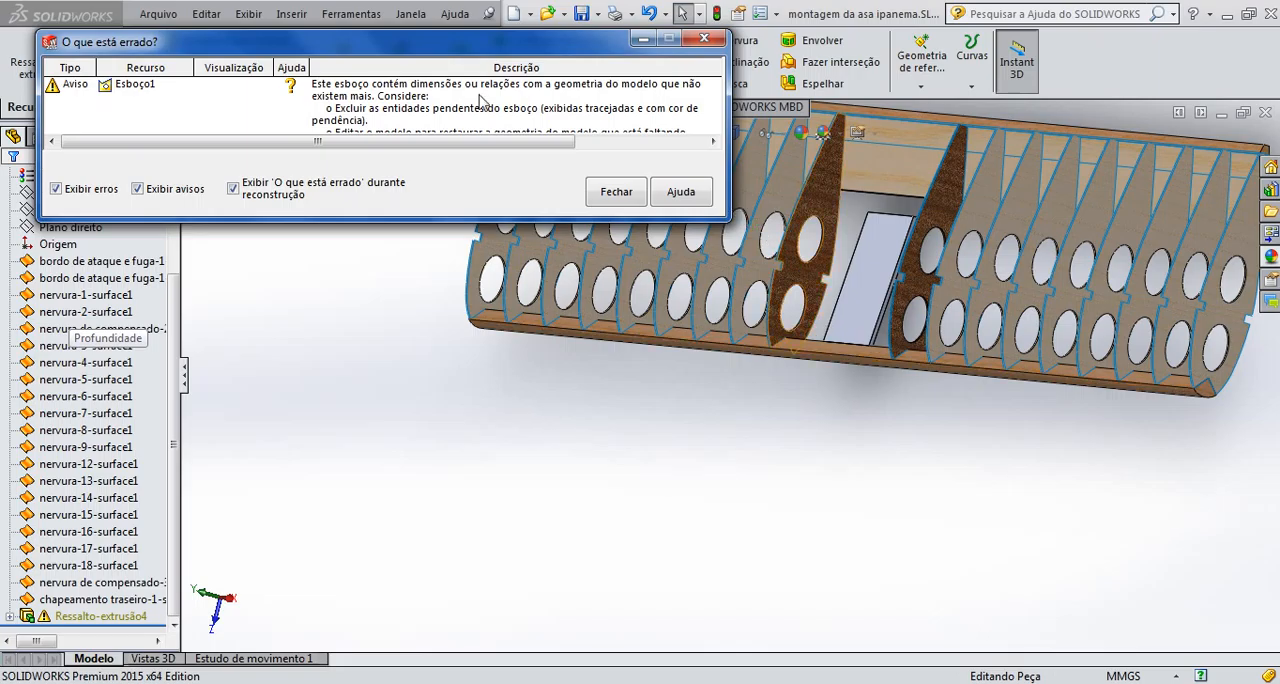
# Delete all remaining imported surfaces from bordo de ataque e fuga-1-surface1 through chapeamento traseiro-1, confirming for all, and dismiss the error report
pyautogui.click(95, 600)
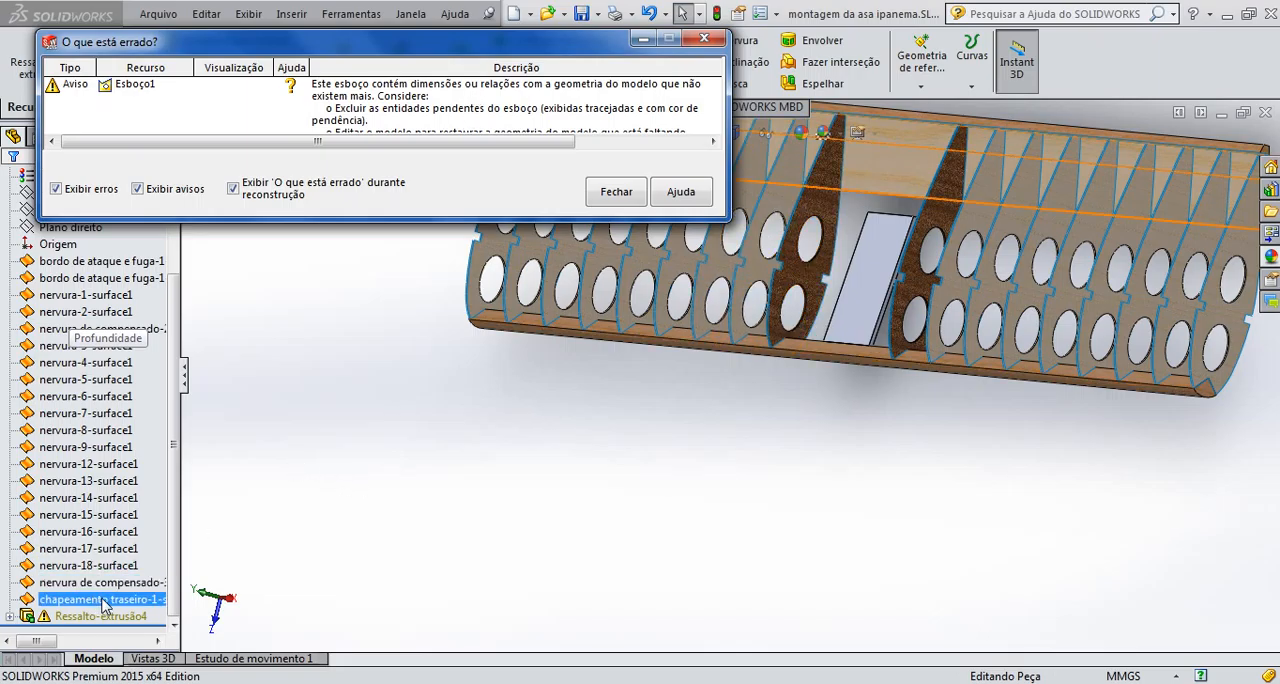
pyautogui.keyDown('shift'); pyautogui.click(100, 261); pyautogui.keyUp('shift')
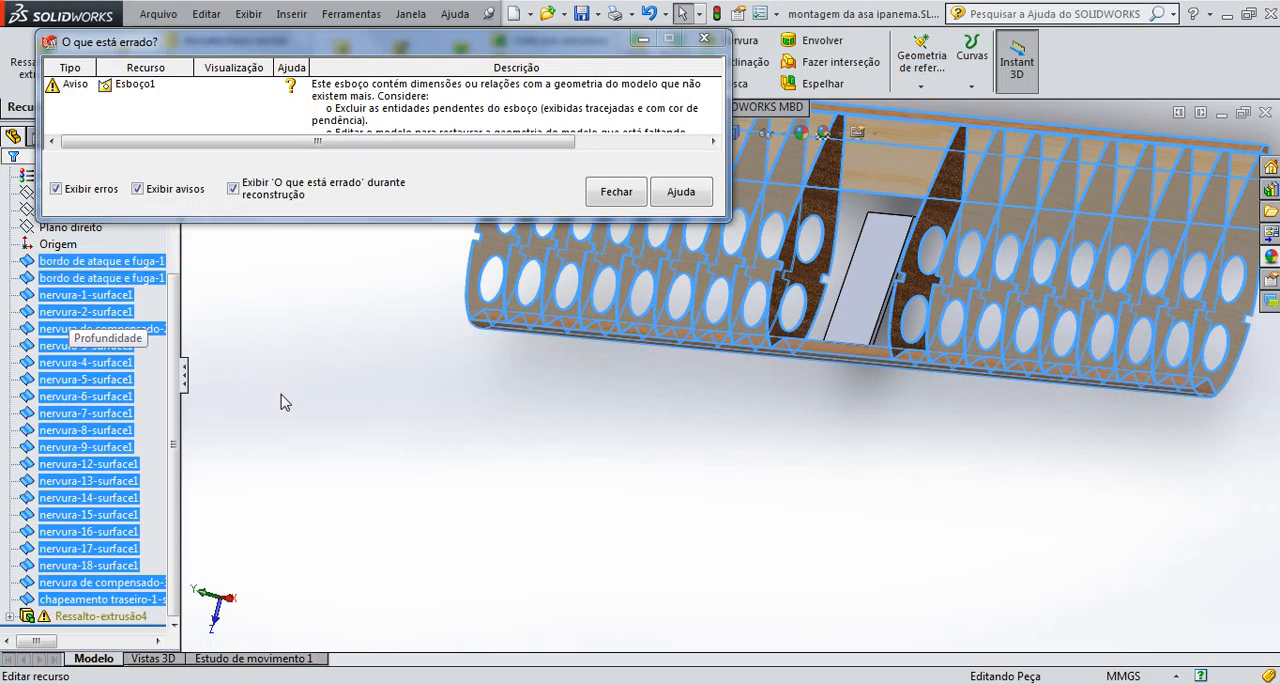
pyautogui.press('Delete')
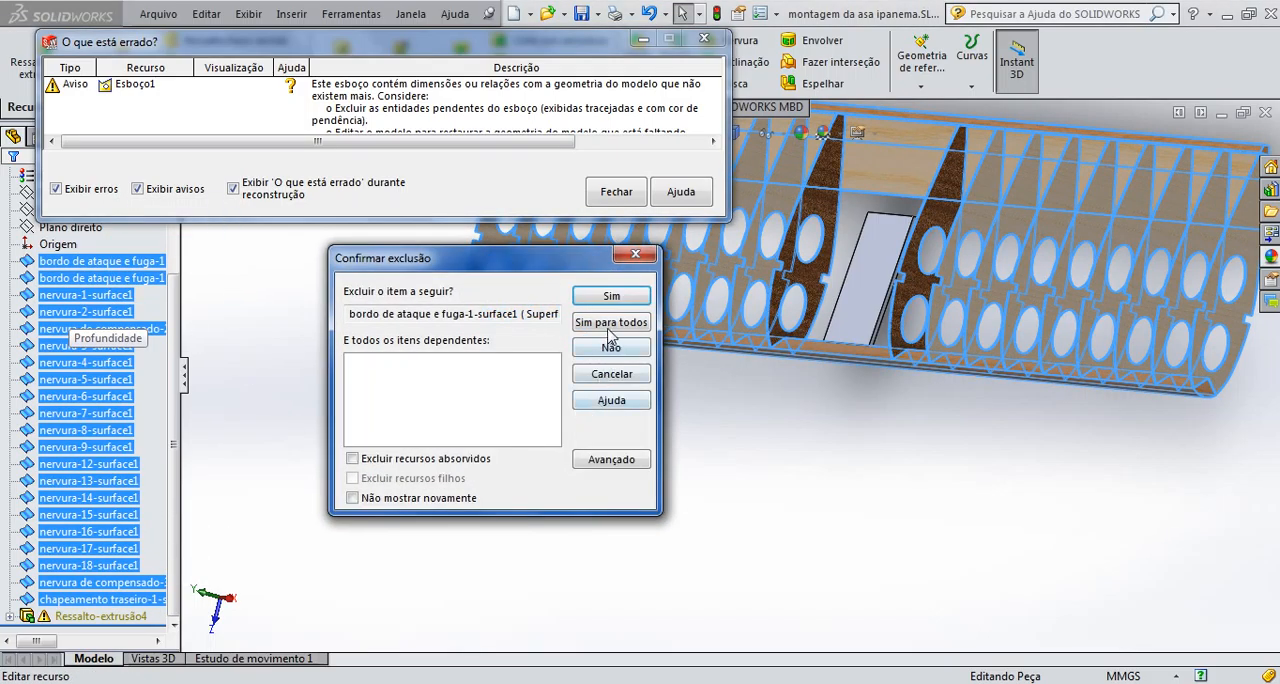
pyautogui.click(609, 326)
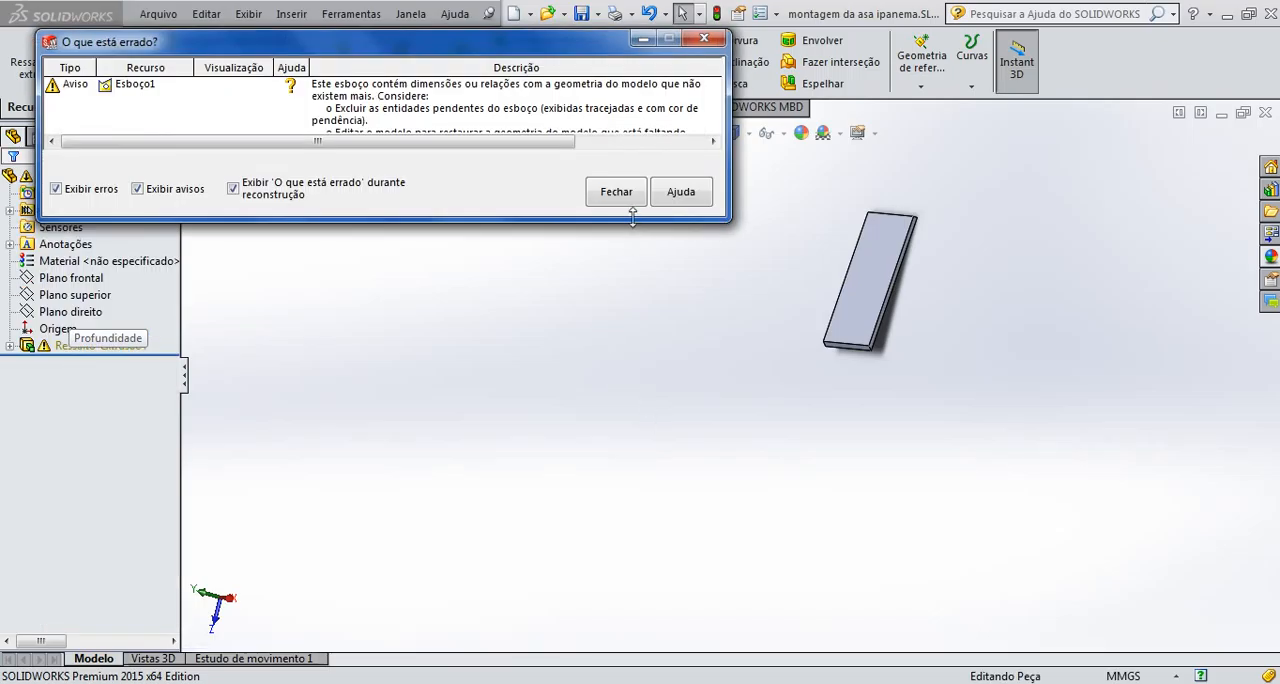
pyautogui.click(616, 191)
# Examine the isolated extruded plate from the isometric view and a slightly rotated angle
pyautogui.moveTo(906, 354); pyautogui.dragTo(866, 386, button='middle')
pyautogui.click(714, 133)
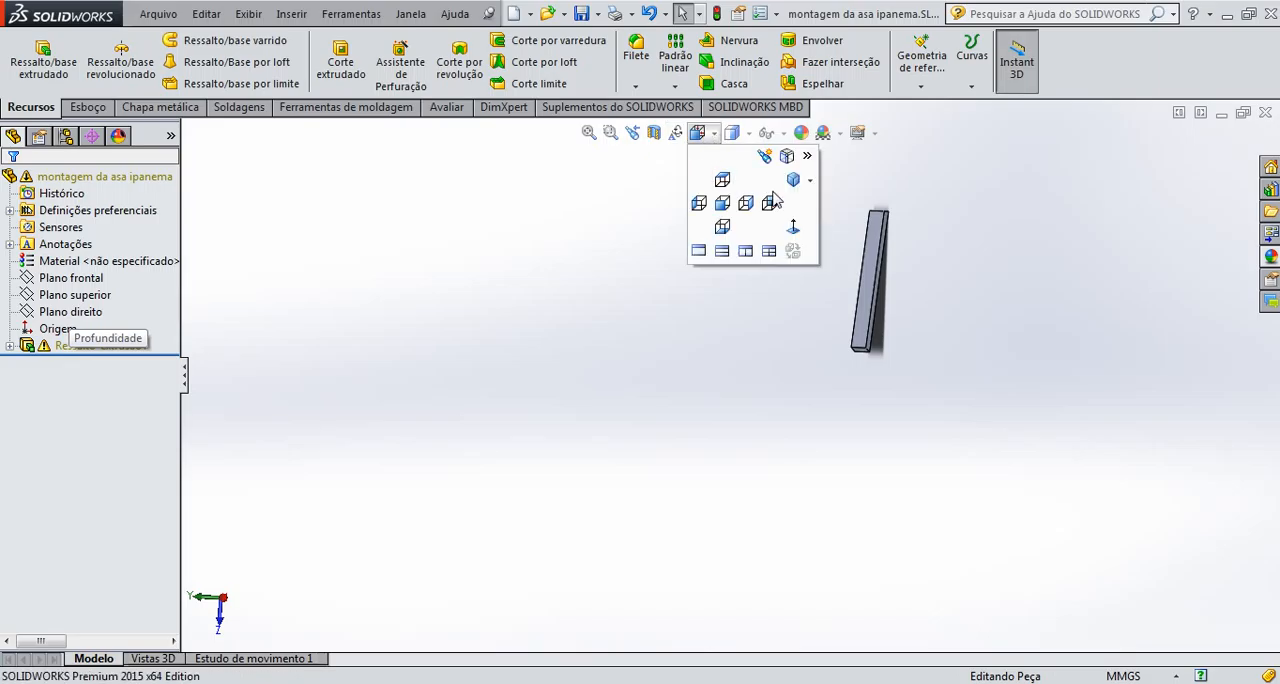
pyautogui.click(794, 184)
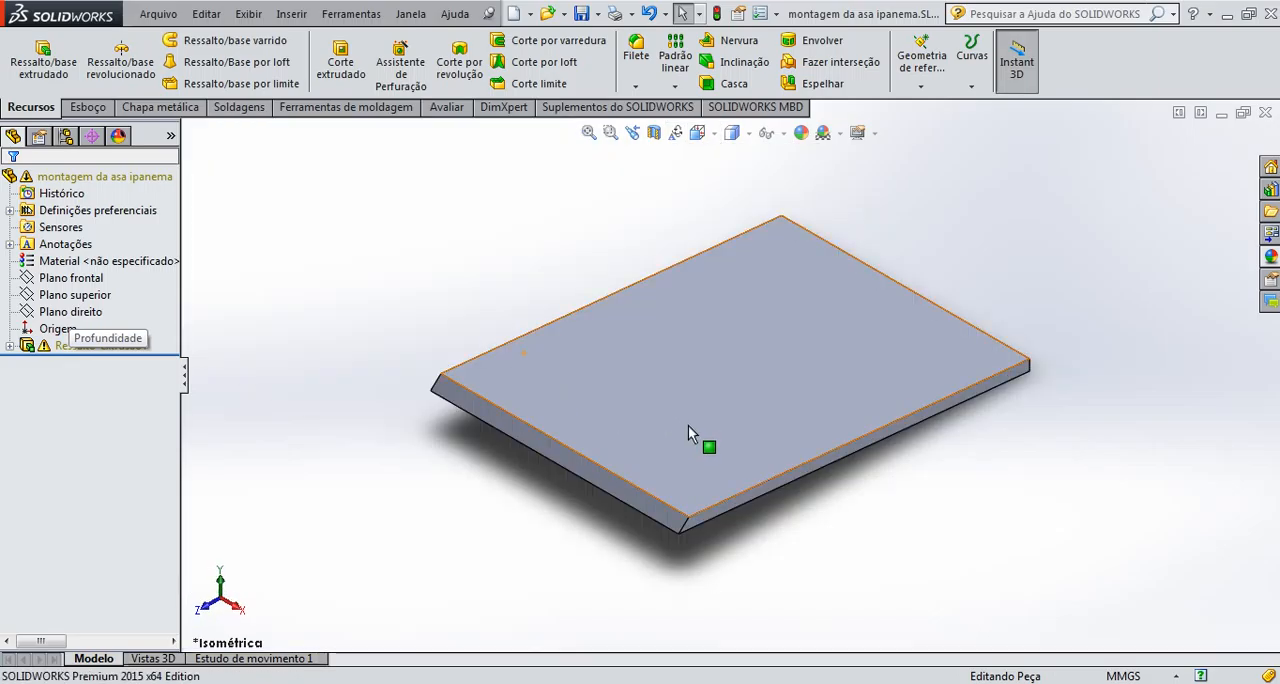
pyautogui.moveTo(772, 489); pyautogui.dragTo(790, 430, button='middle')
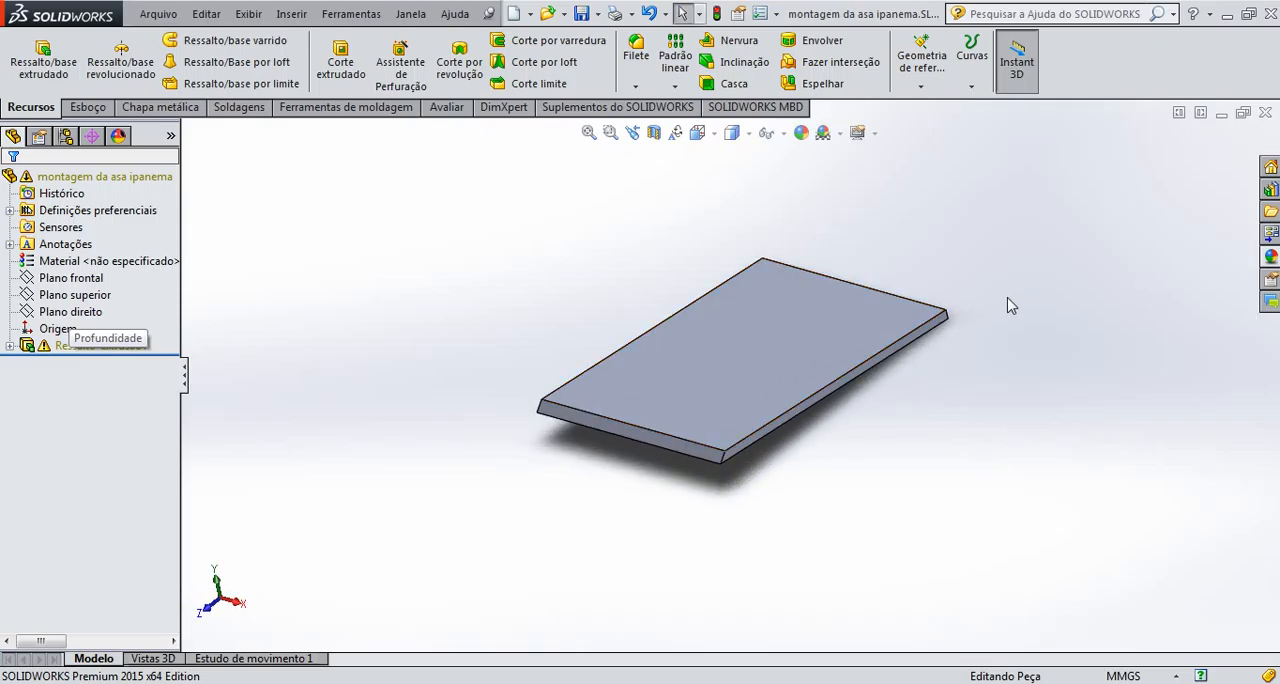
pyautogui.click(1271, 258)
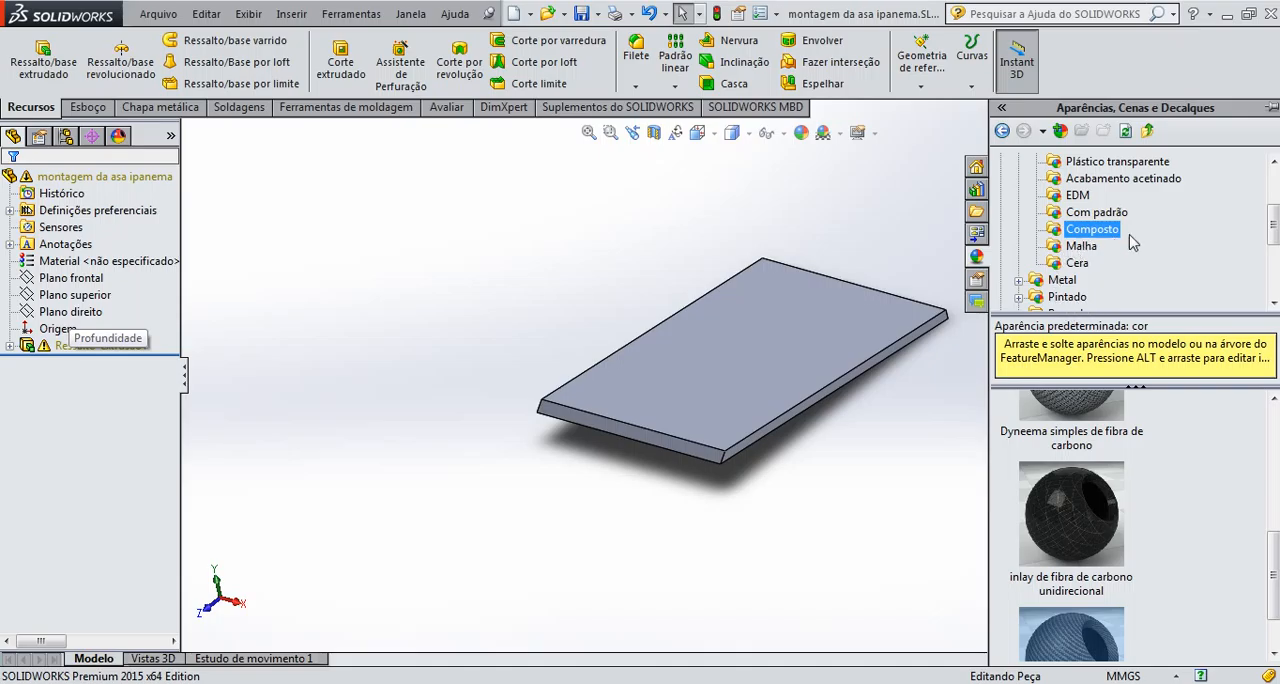
pyautogui.moveTo(1273, 233); pyautogui.dragTo(1275, 206)
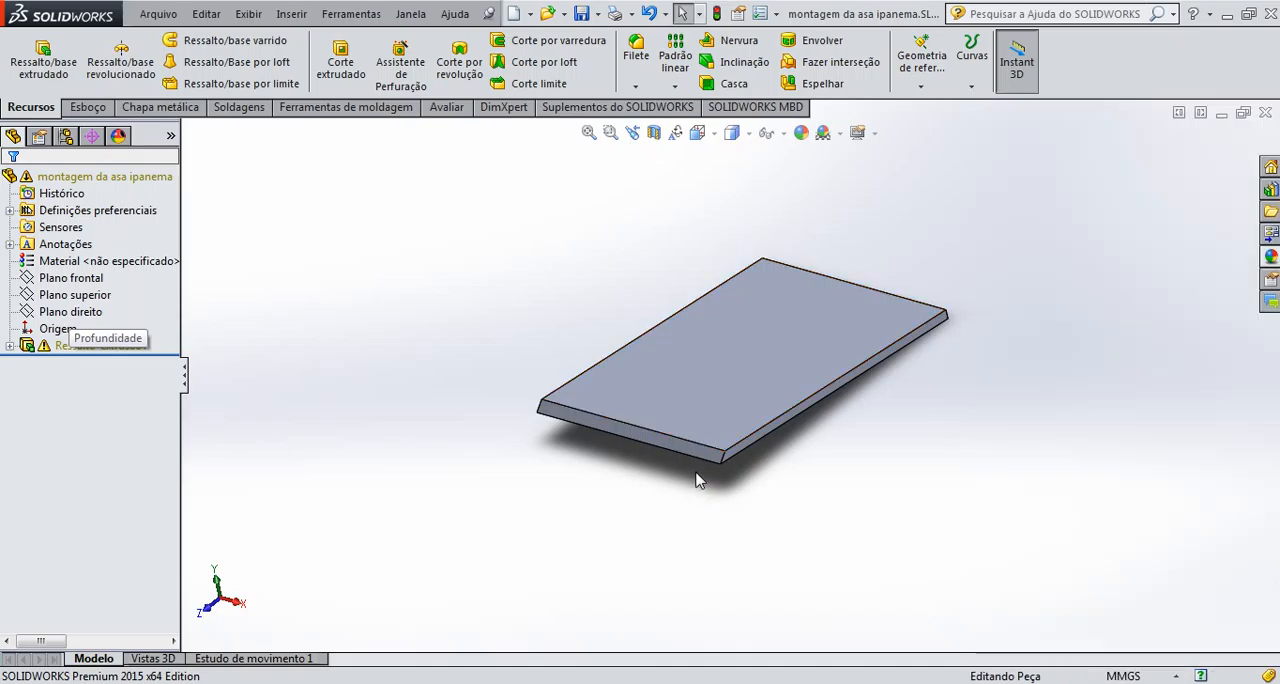
# Save the part under the new name "chapa central da asa" as a SLDPRT file in the Desenhos folder
pyautogui.click(591, 14)
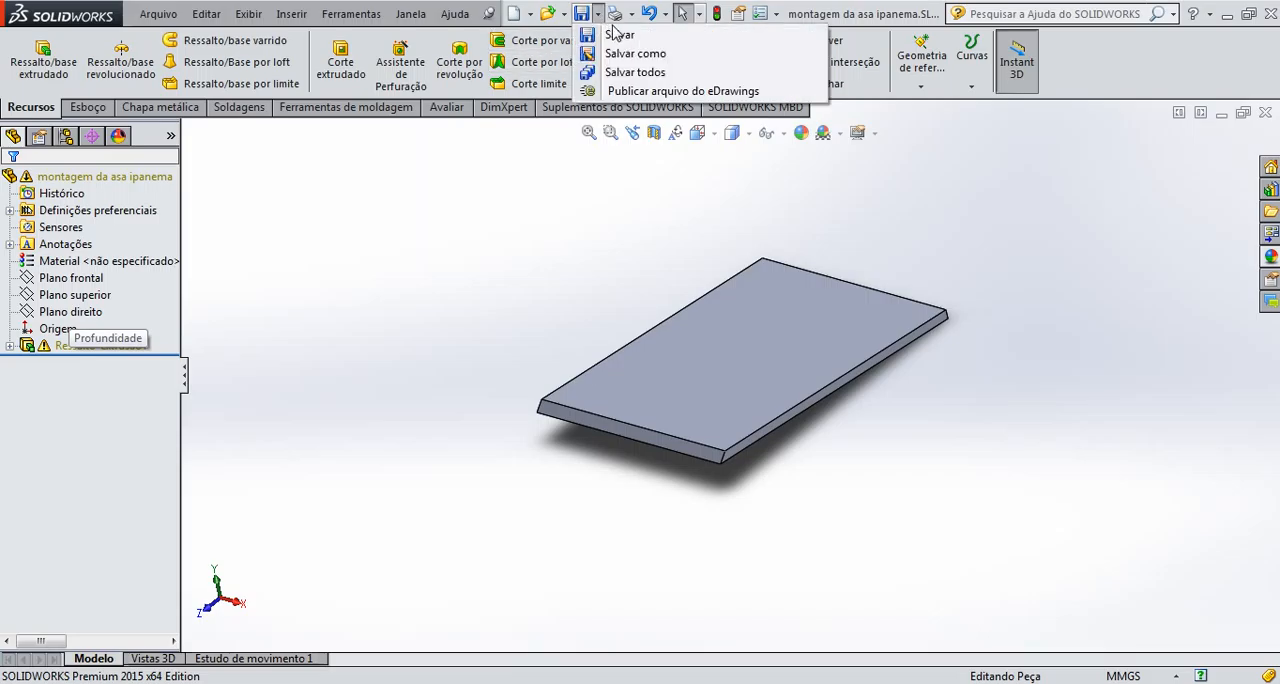
pyautogui.click(624, 62)
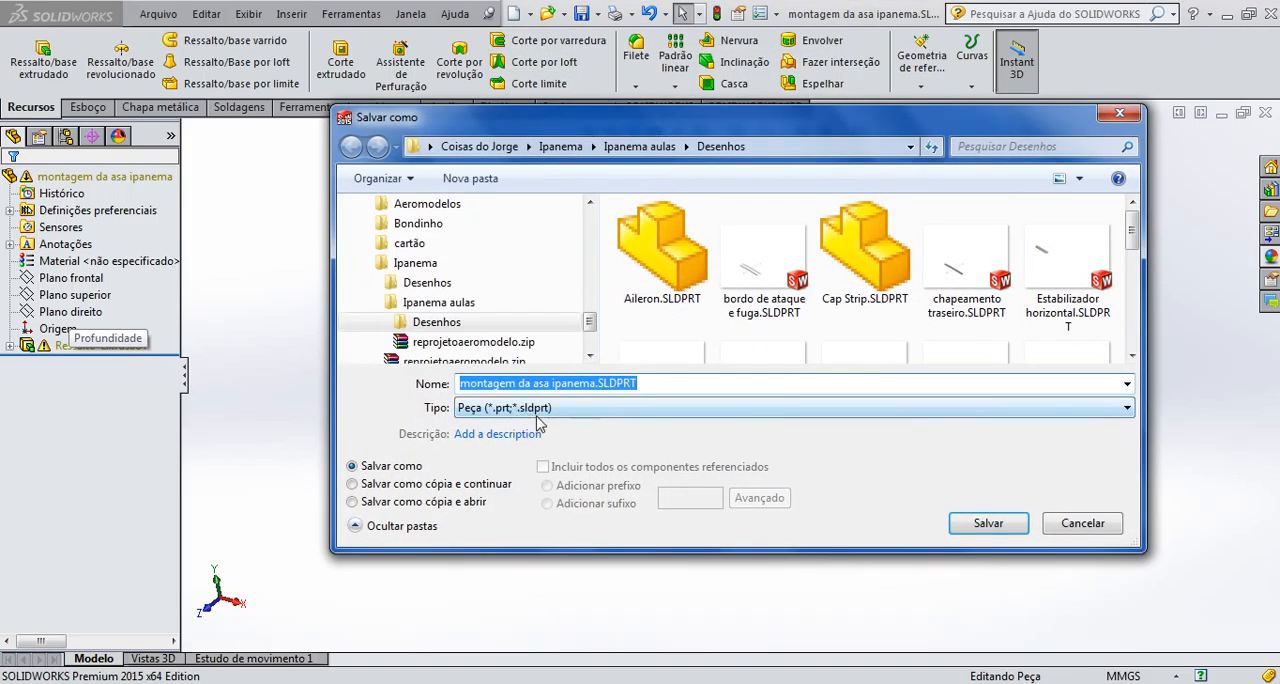
pyautogui.write('chapa central da asa')
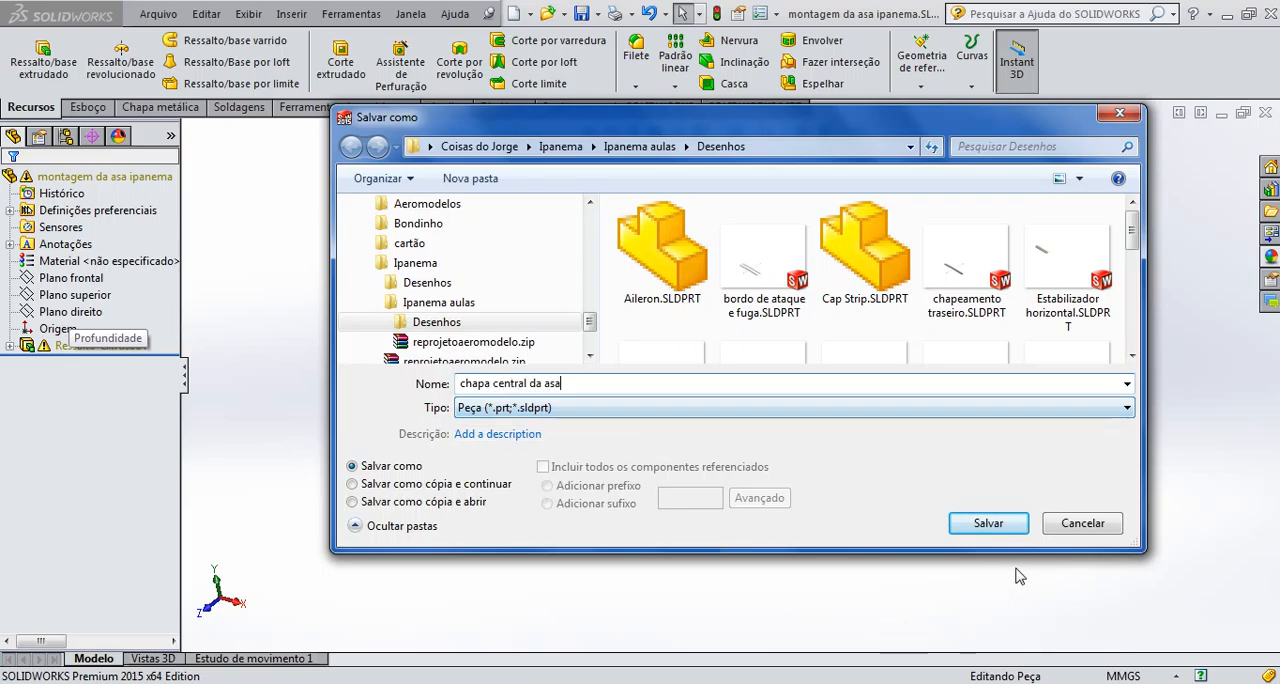
pyautogui.click(982, 523)
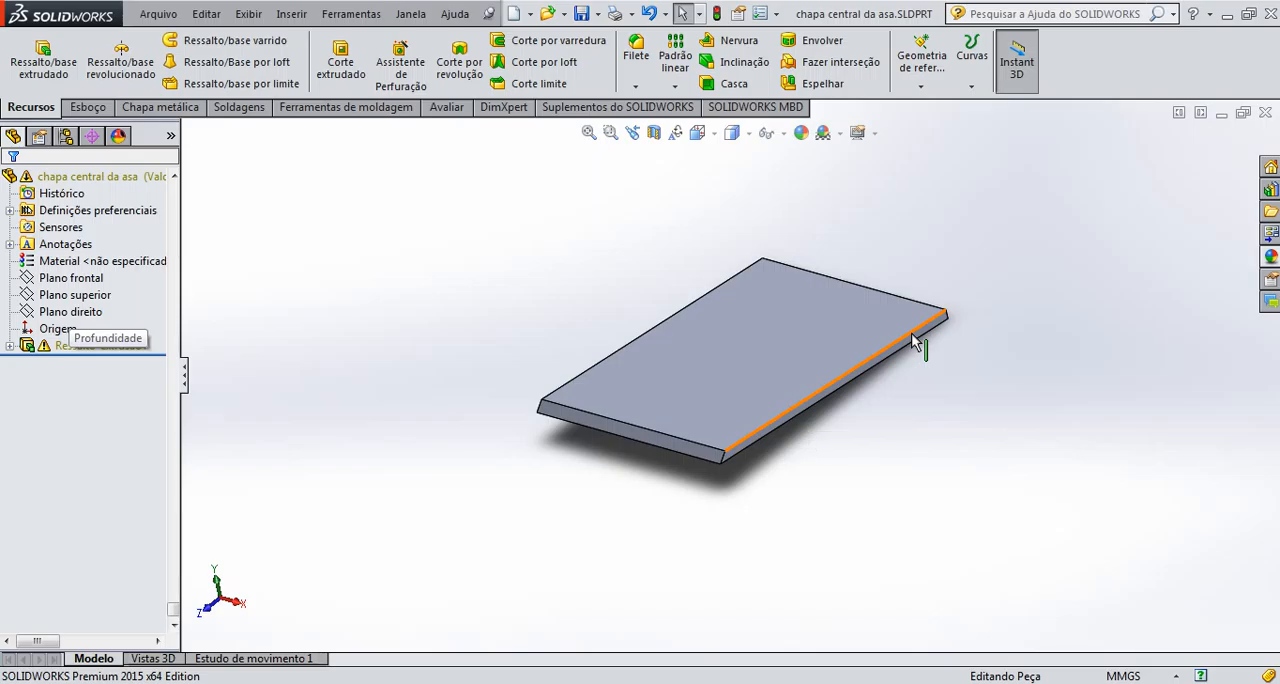
# Apply the organic wood appearance "mogno bruto 2d" from the Mogno group to the plate and save the part
pyautogui.click(1272, 256)
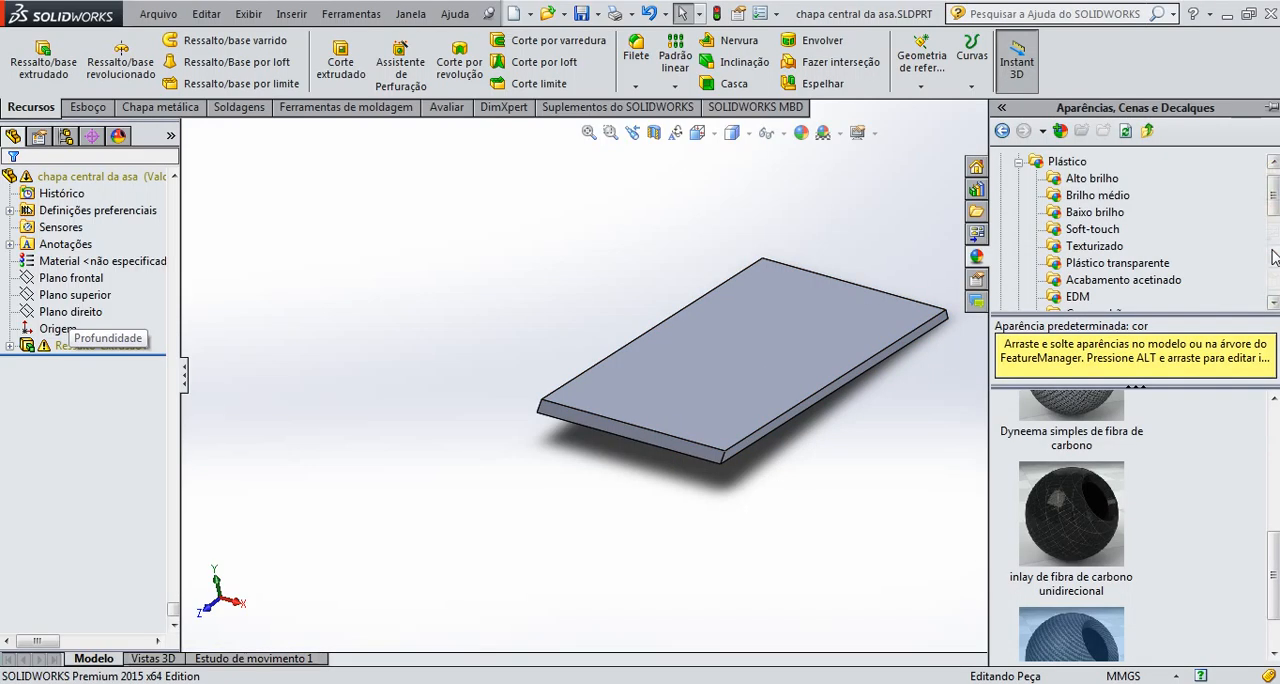
pyautogui.moveTo(1276, 190); pyautogui.dragTo(1273, 270)
pyautogui.click(1066, 247)
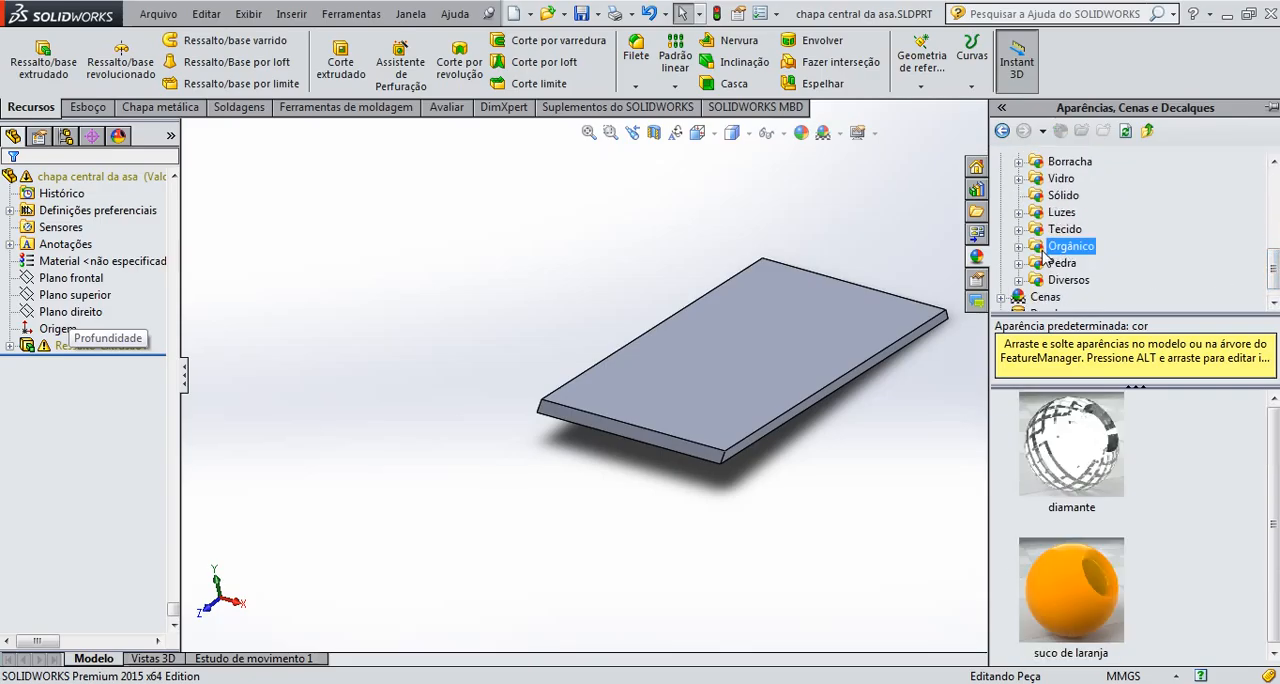
pyautogui.click(1019, 247)
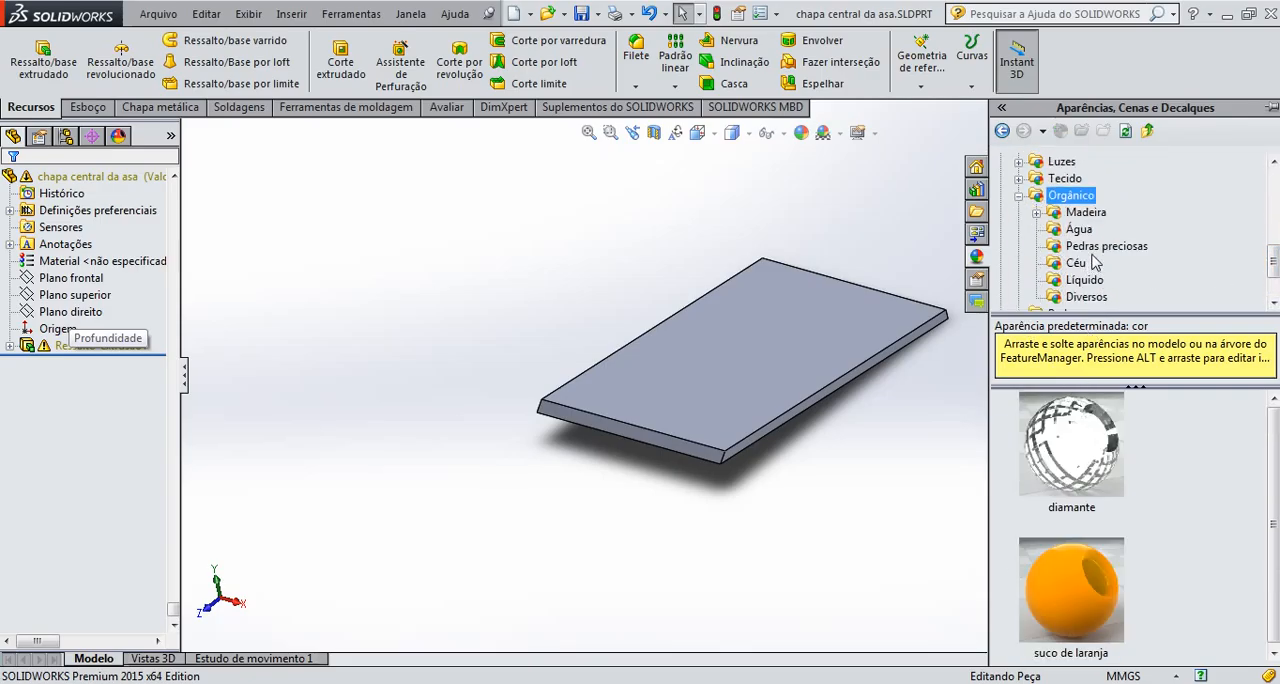
pyautogui.doubleClick(1072, 216)
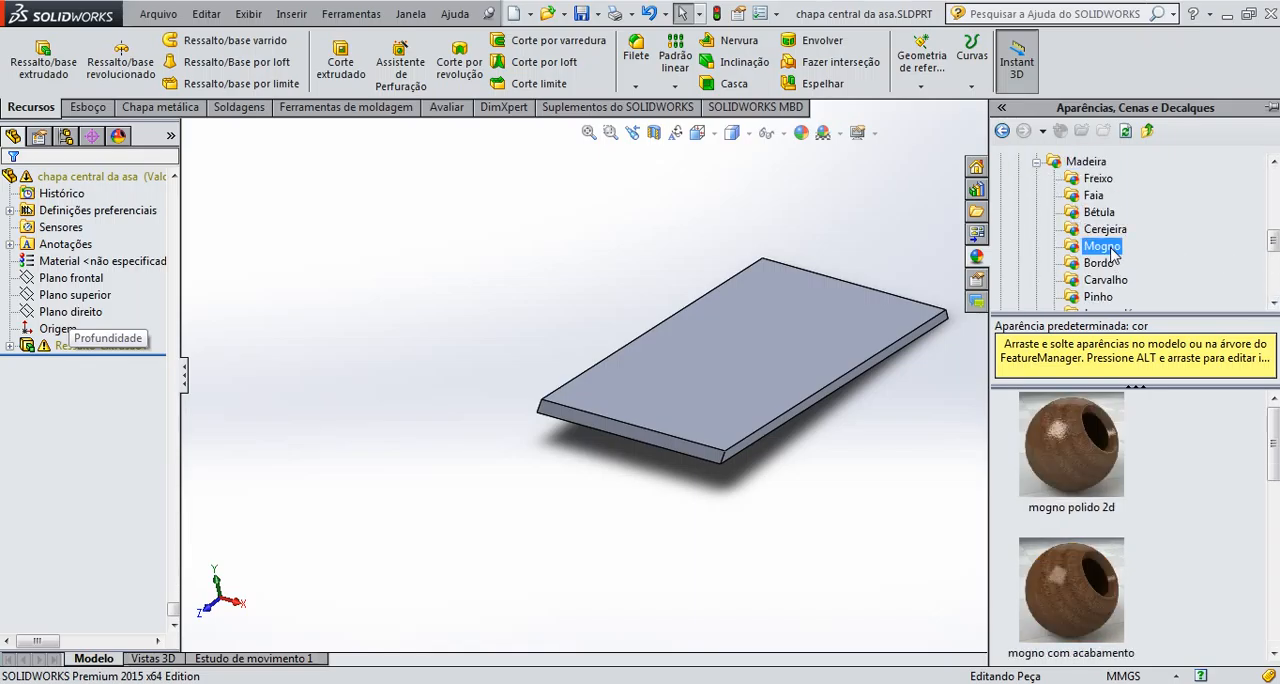
pyautogui.moveTo(1274, 436); pyautogui.dragTo(1274, 497)
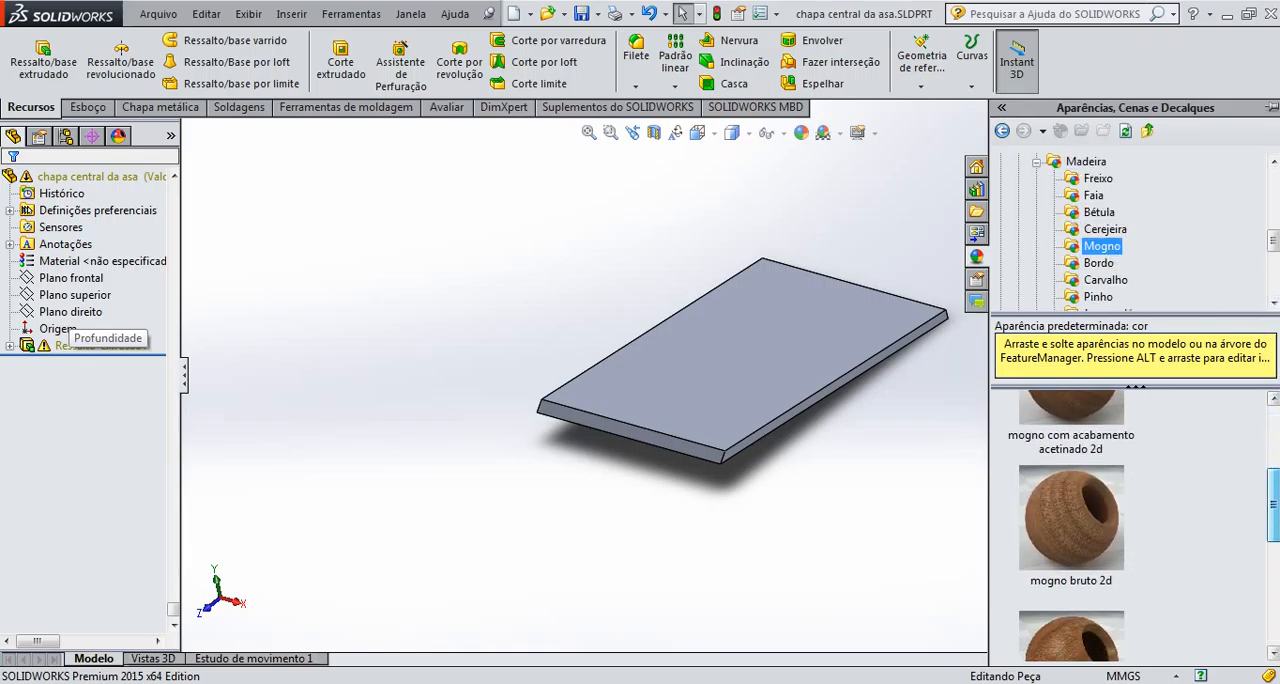
pyautogui.doubleClick(1067, 541)
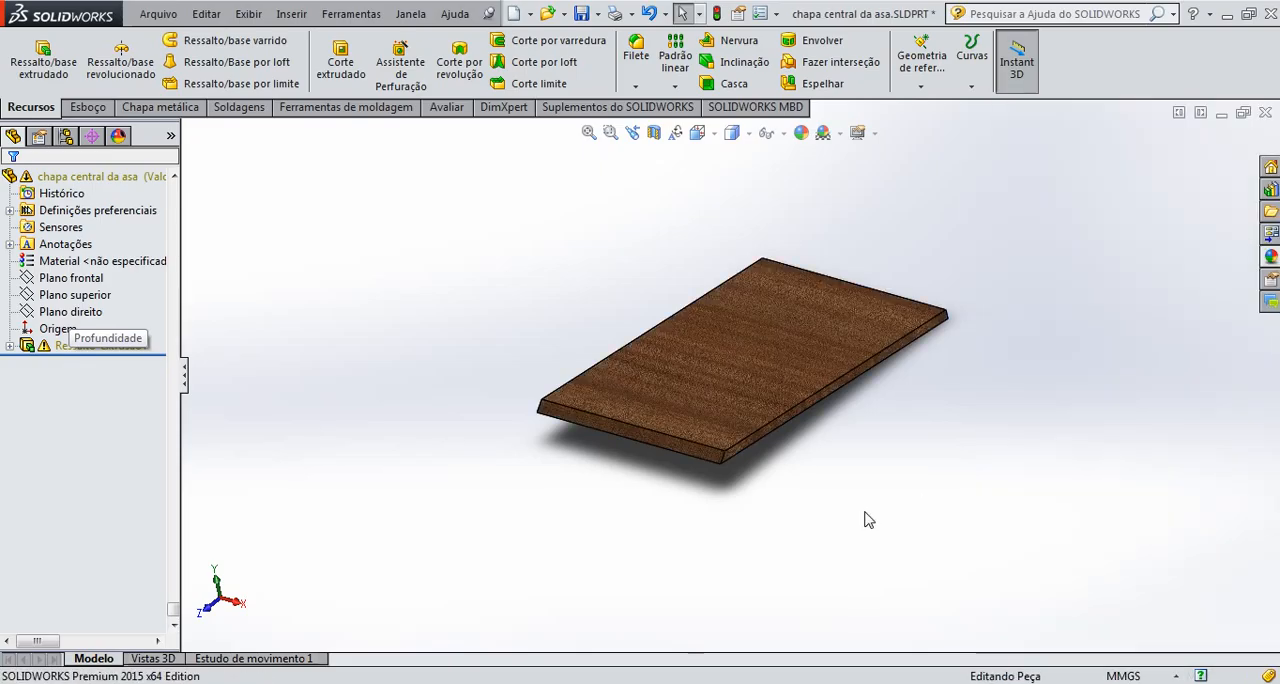
pyautogui.hotkey('ctrl', 's')
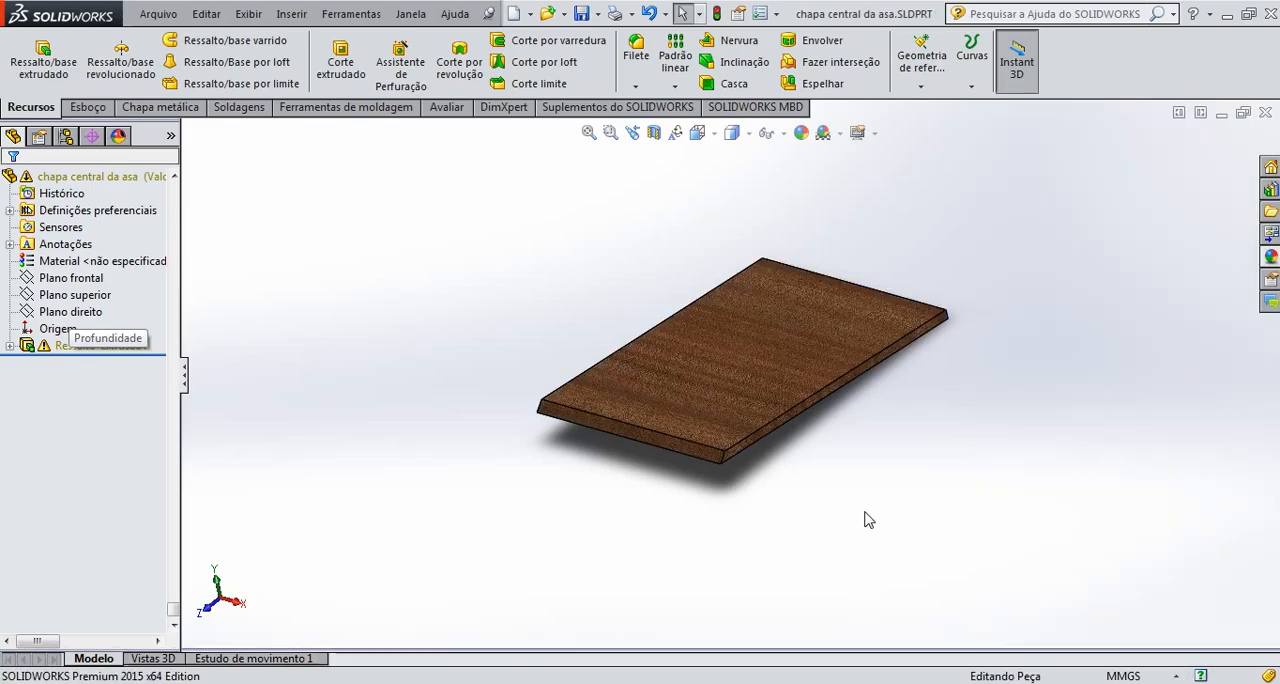
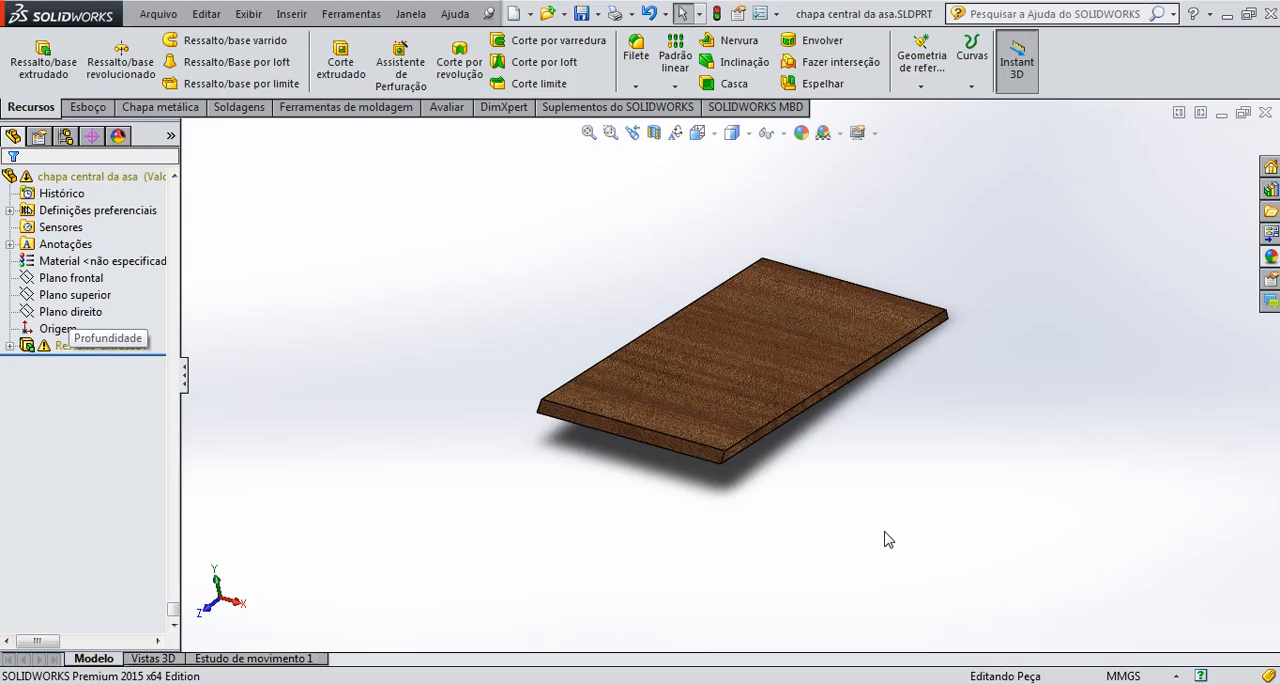
# Close the plate part and insert chapa central da asa.SLDPRT into the wing assembly, placing it in front of the leading edge
pyautogui.click(1265, 113)
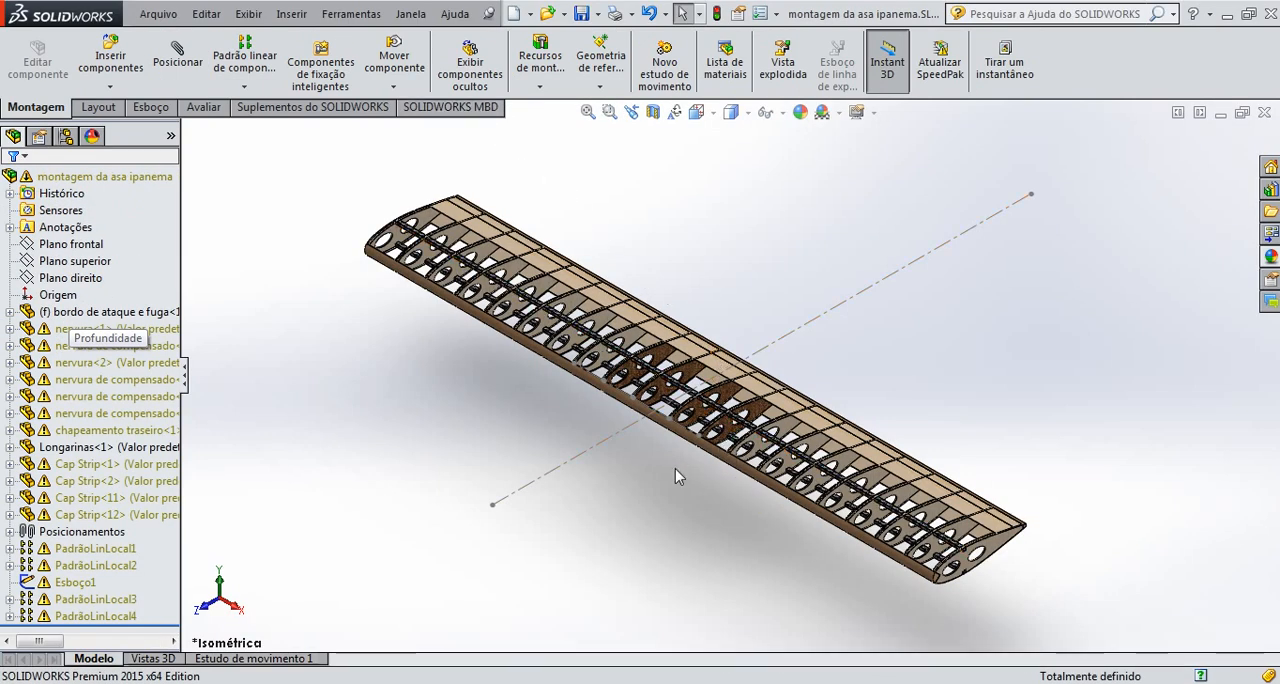
pyautogui.scroll(-4, 697, 396)
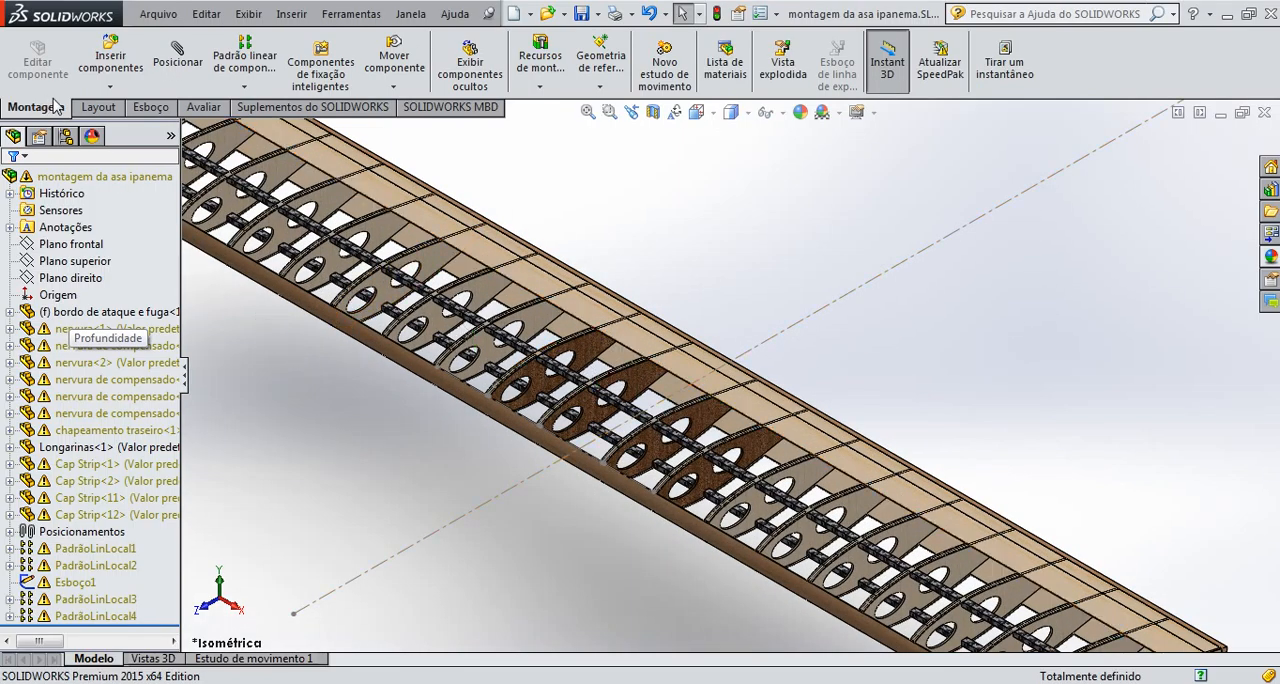
pyautogui.click(110, 88)
pyautogui.click(120, 105)
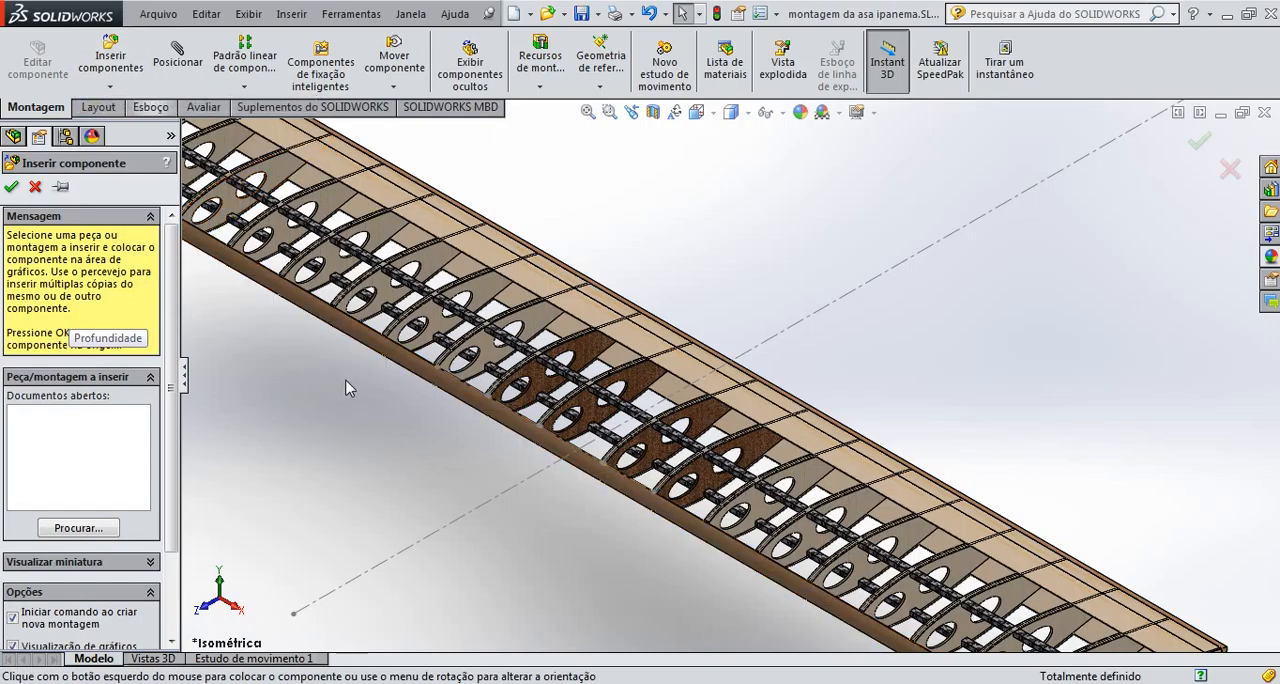
pyautogui.click(86, 535)
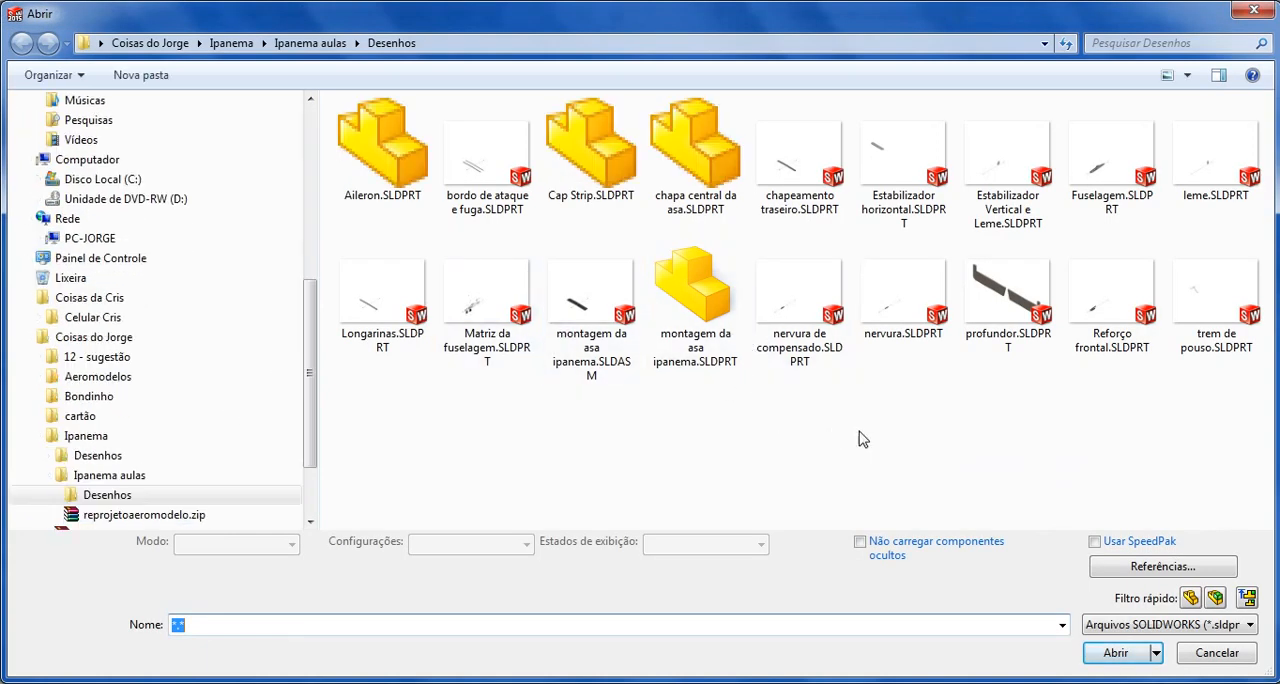
pyautogui.click(700, 200)
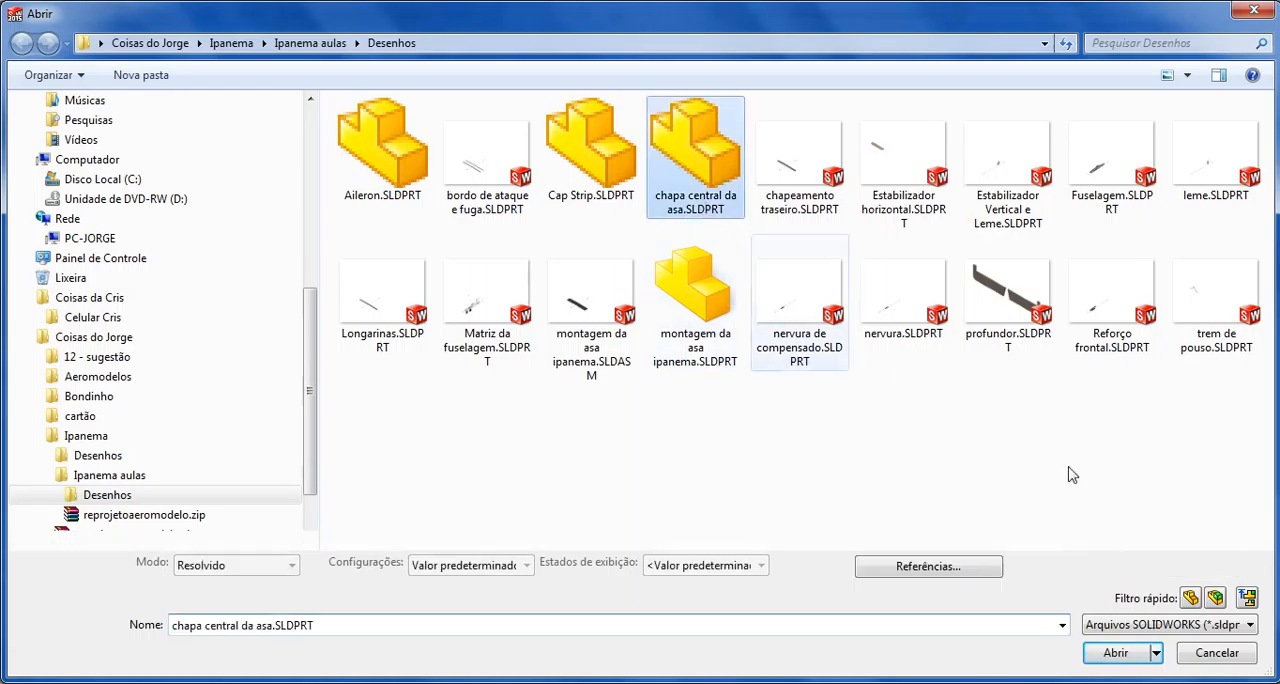
pyautogui.click(1115, 652)
pyautogui.scroll(4, 740, 484)
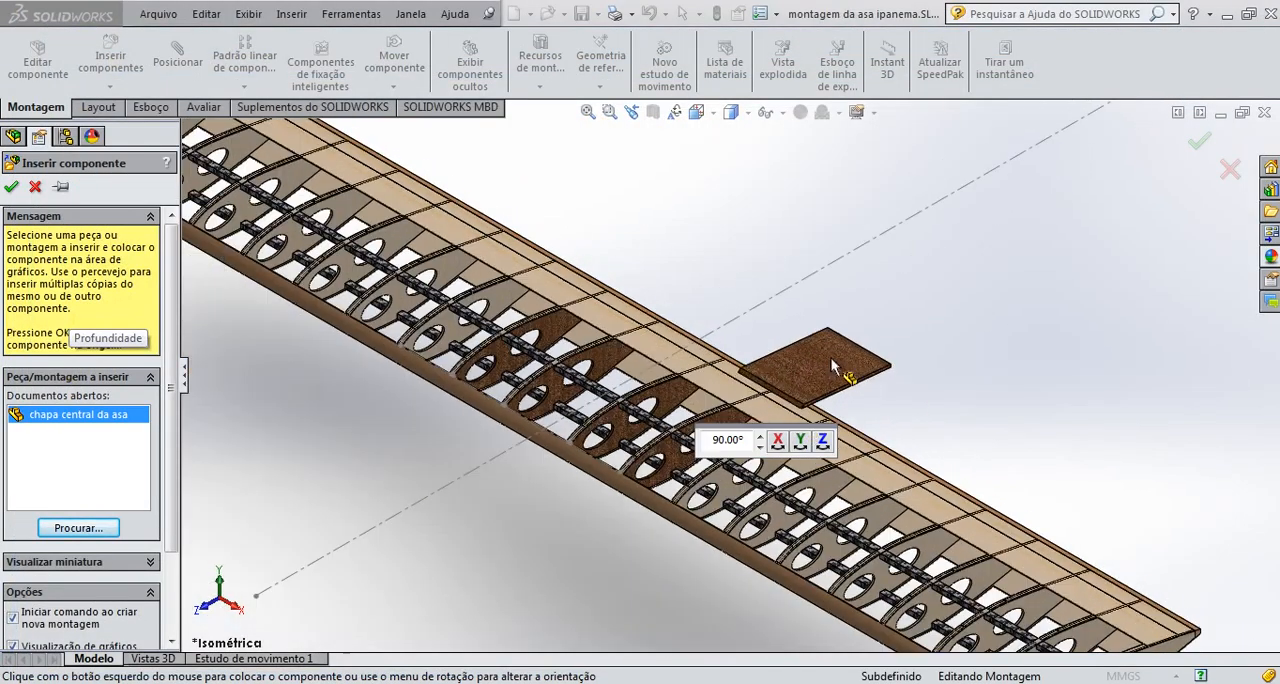
pyautogui.scroll(-4, 535, 538)
pyautogui.click(535, 538)
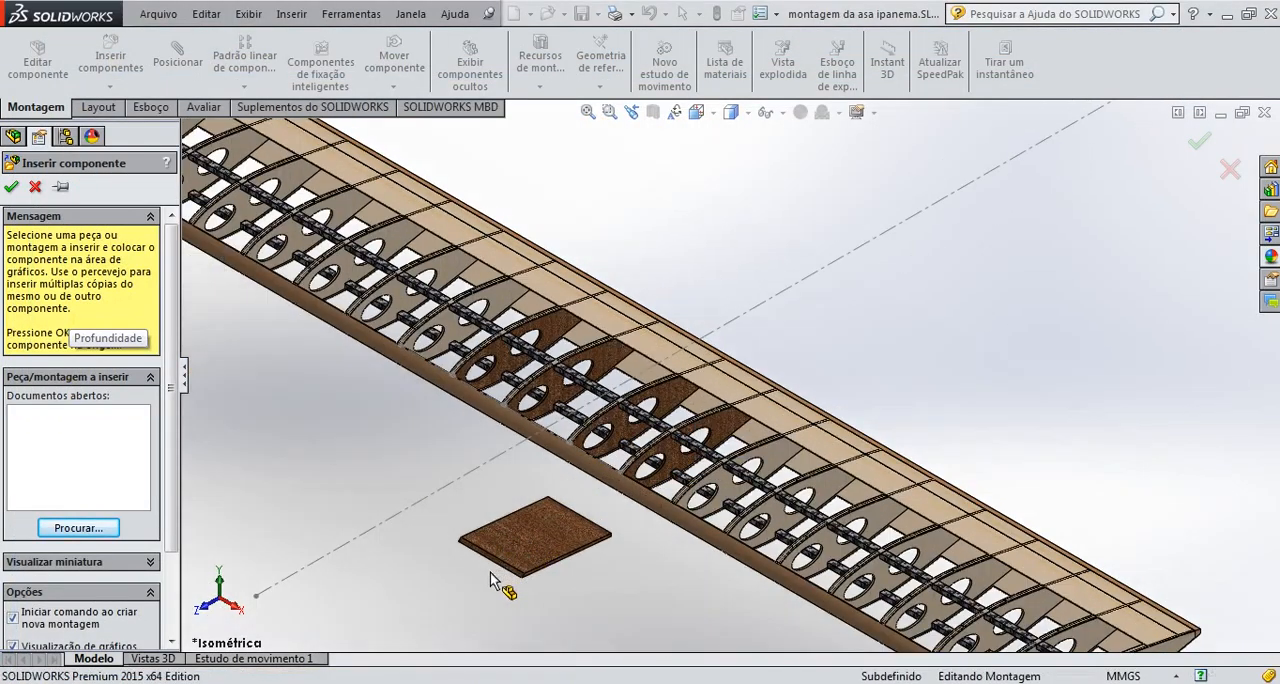
# Mate the upper vertex of the plate's beveled end corner coincident with the notch vertex of nervura de compensado<4> at the leading edge
pyautogui.scroll(-10, 492, 568)
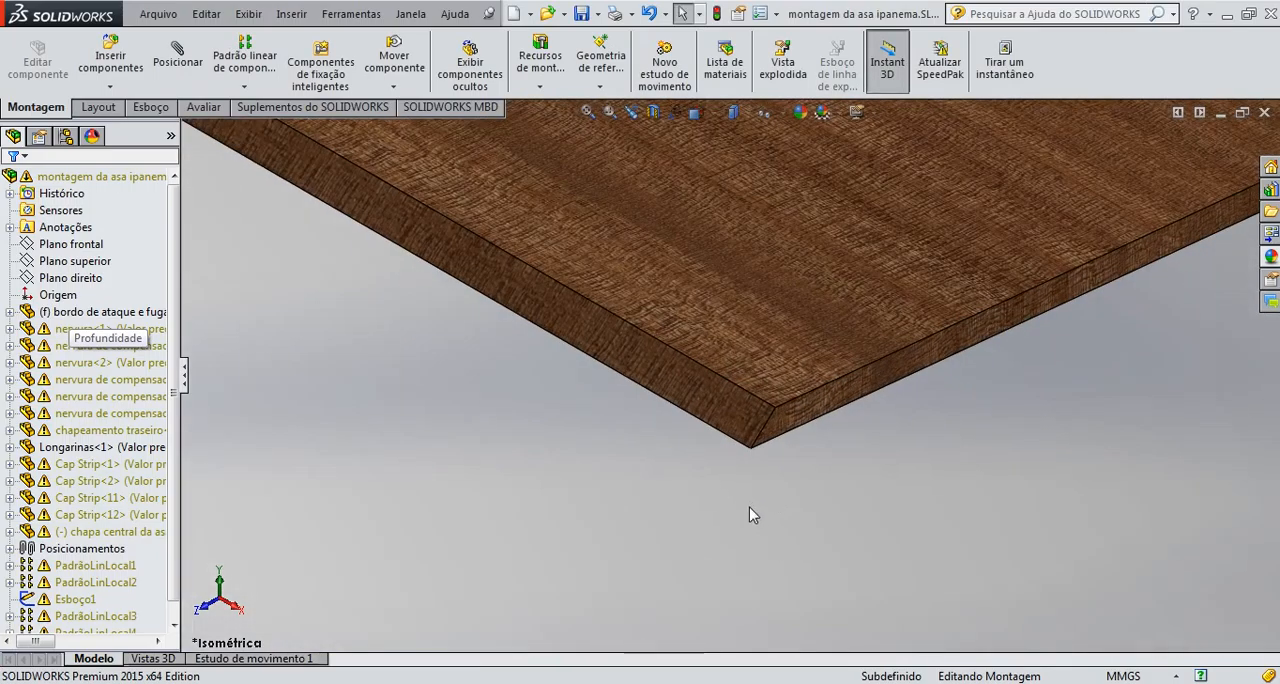
pyautogui.scroll(6, 777, 452)
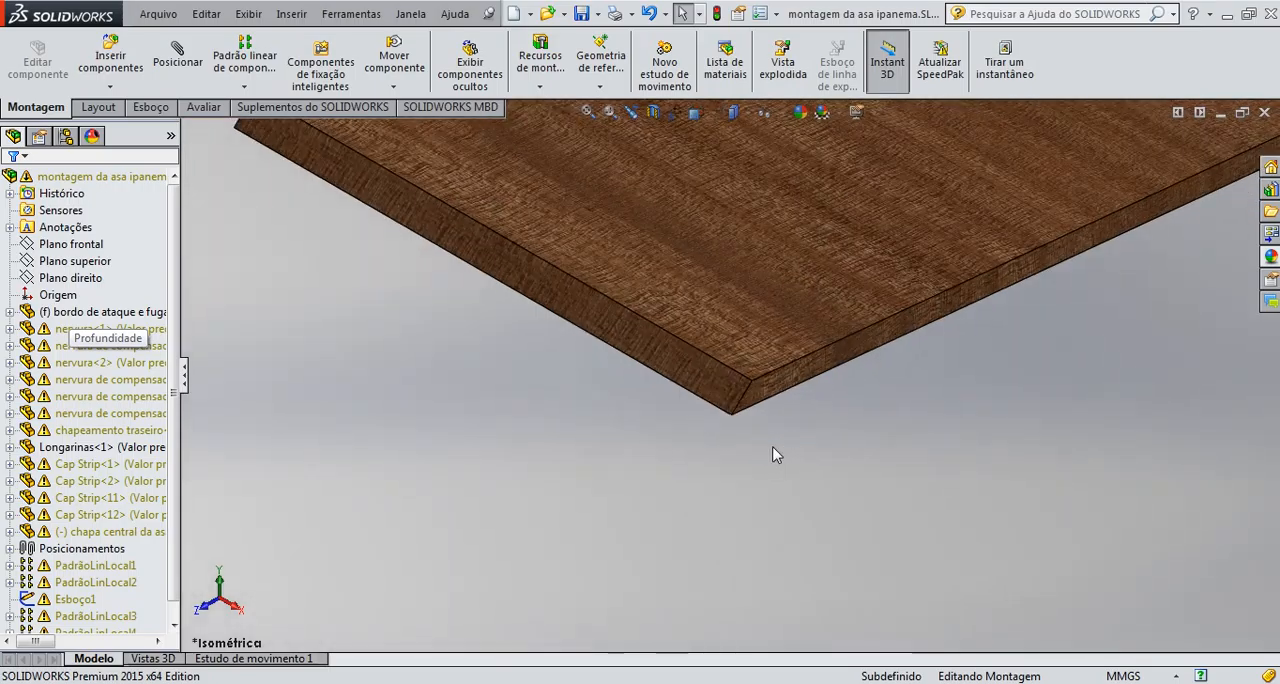
pyautogui.scroll(-4, 696, 365)
pyautogui.scroll(5, 696, 365)
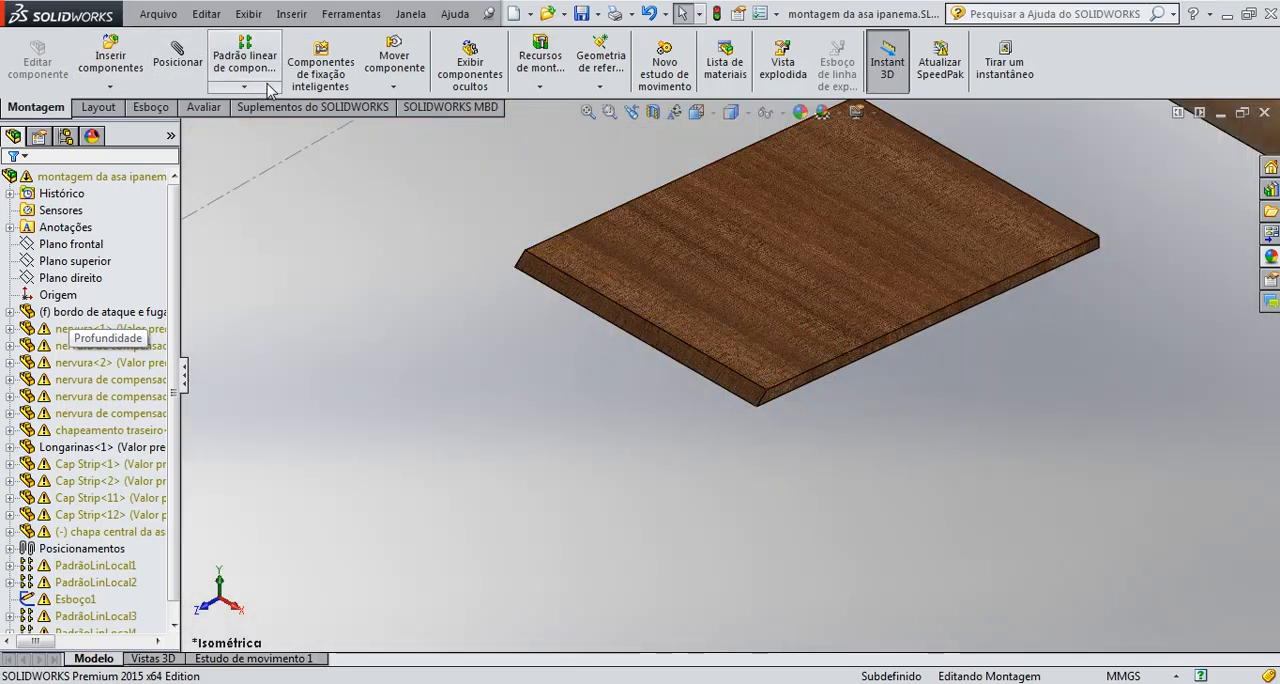
pyautogui.click(177, 55)
pyautogui.scroll(-4, 669, 320)
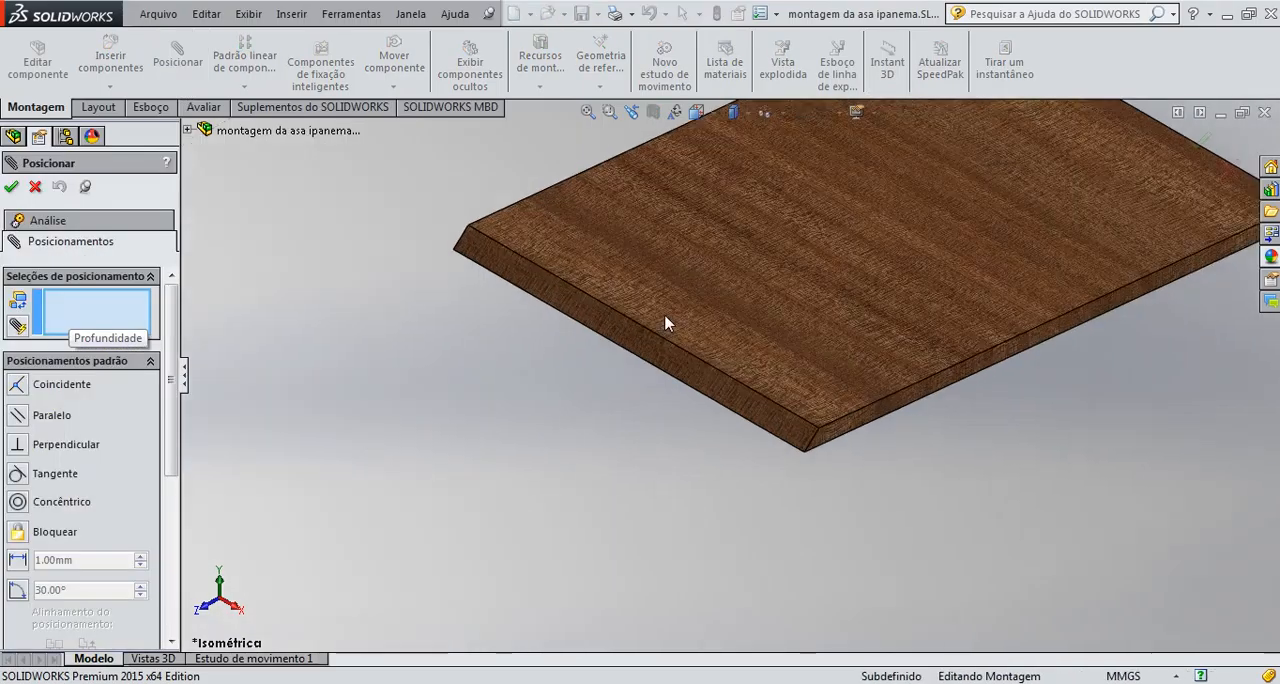
pyautogui.click(898, 486)
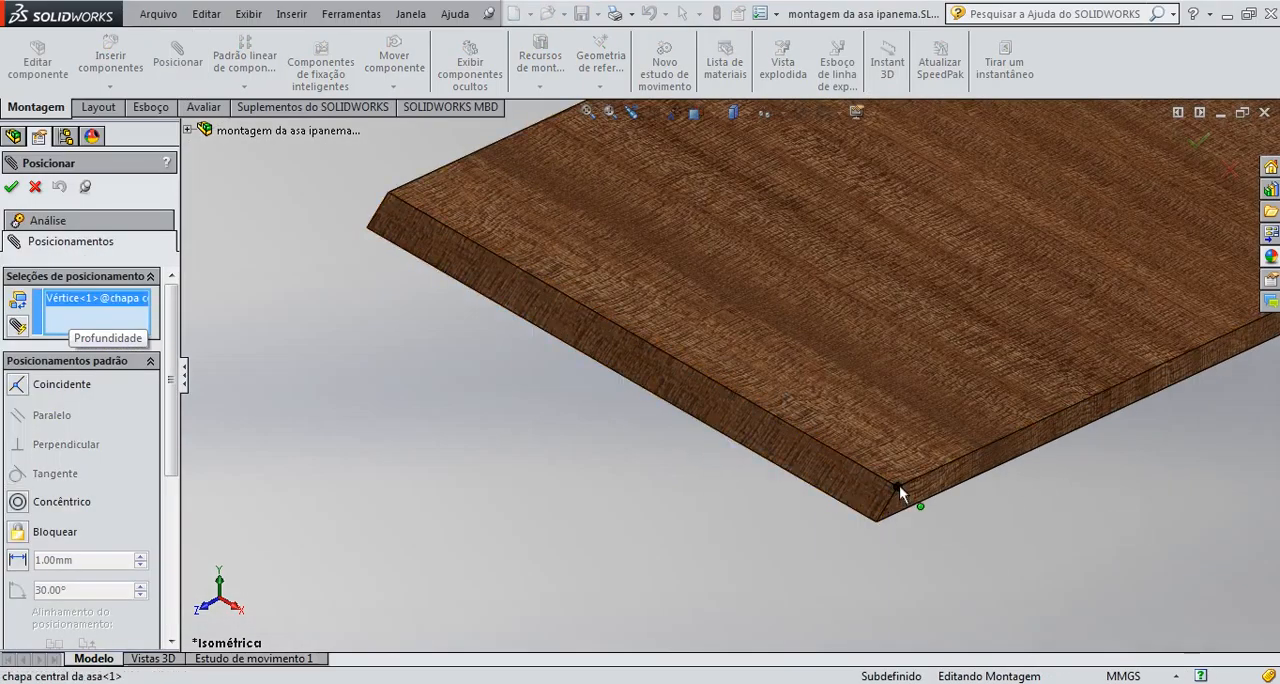
pyautogui.scroll(2, 889, 315)
pyautogui.scroll(4, 889, 315)
pyautogui.scroll(-1, 758, 255)
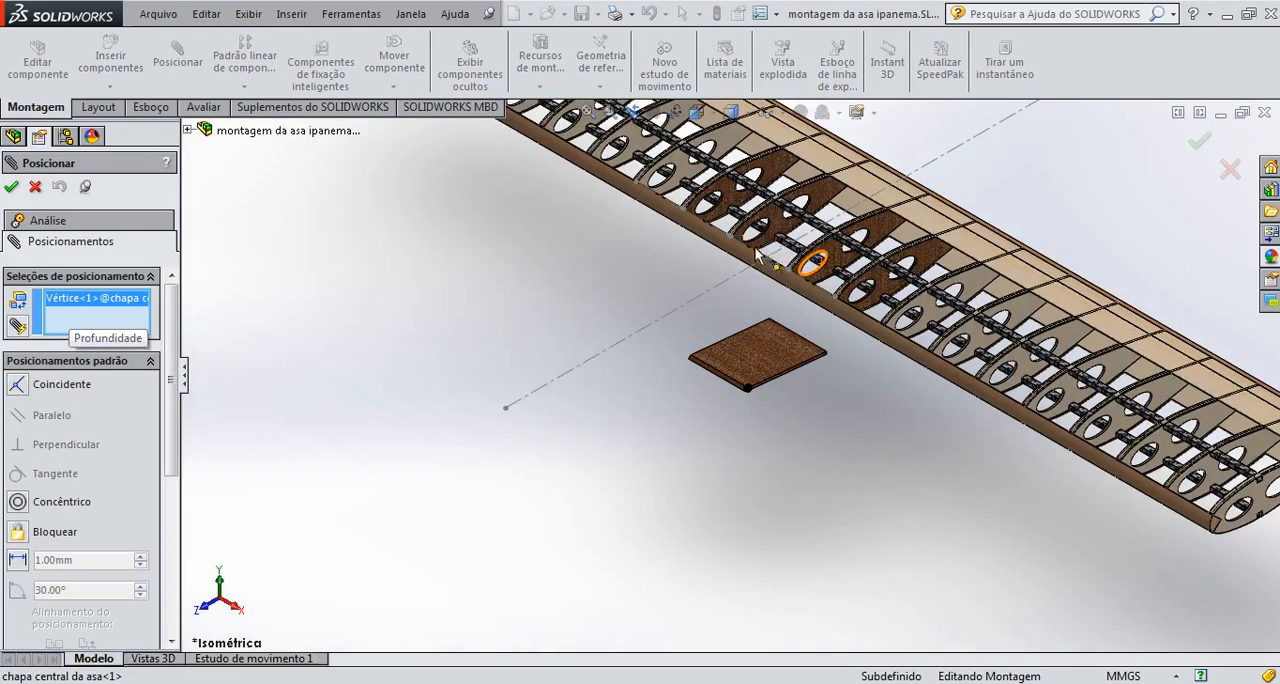
pyautogui.moveTo(737, 232); pyautogui.dragTo(808, 282, button='middle')
pyautogui.scroll(-7, 803, 280)
pyautogui.moveTo(697, 325); pyautogui.dragTo(728, 466, button='middle')
pyautogui.scroll(-5, 693, 348)
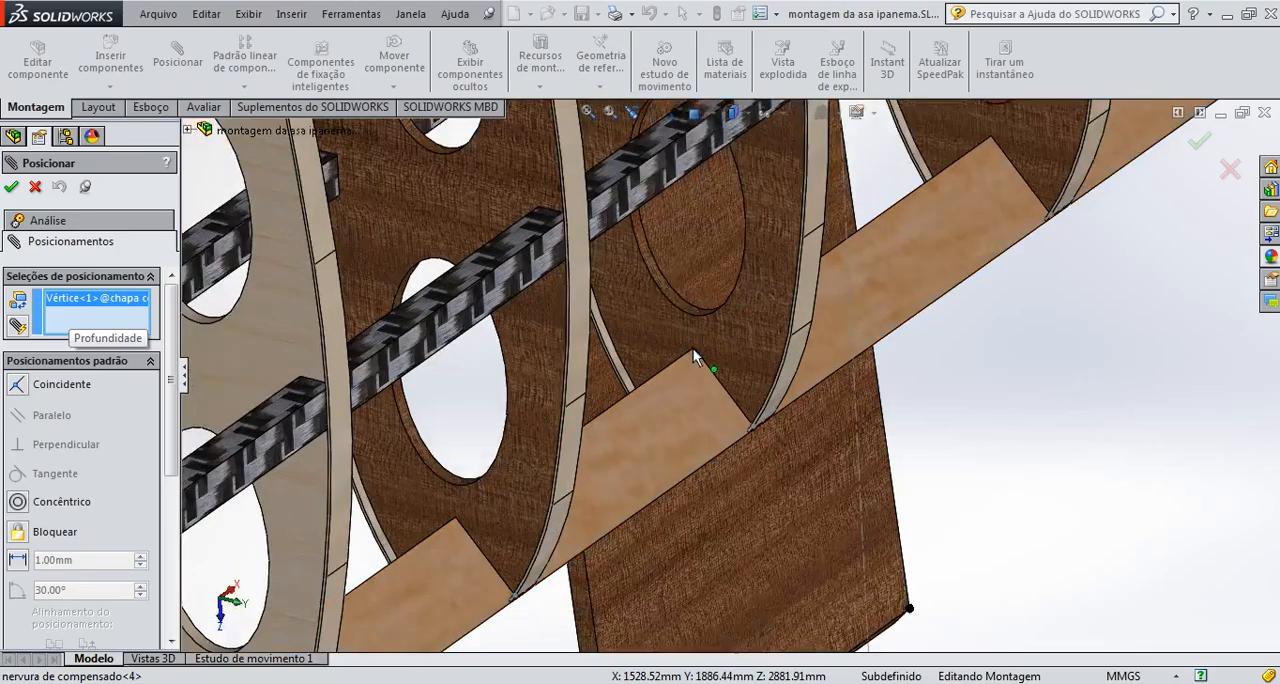
pyautogui.click(701, 345)
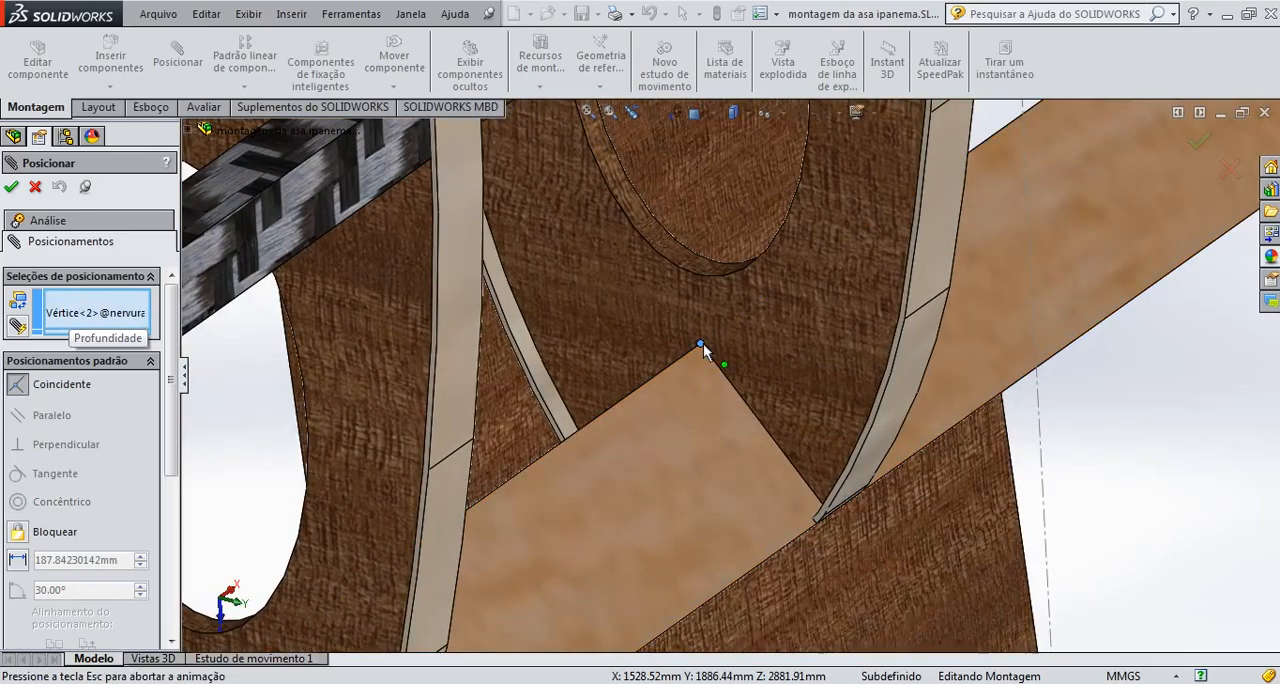
pyautogui.scroll(2, 725, 367)
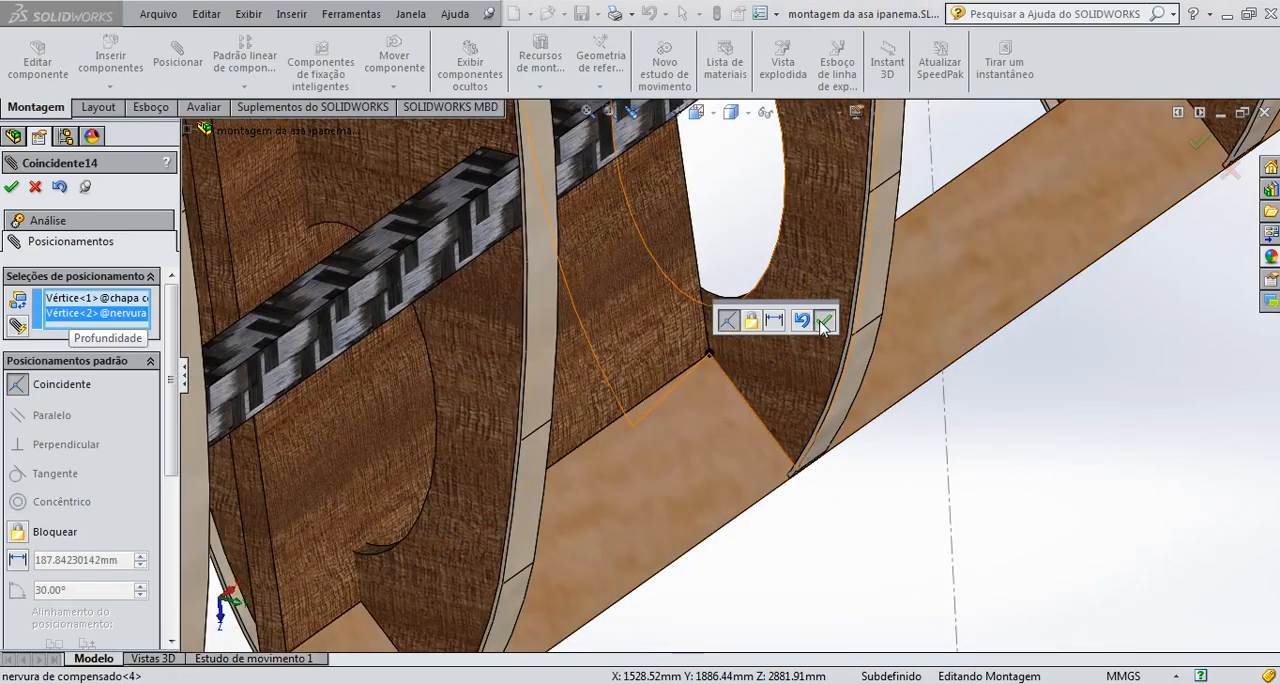
pyautogui.click(822, 325)
# Check how the plate sits between the central ribs and undo the coincident mate
pyautogui.moveTo(736, 390); pyautogui.dragTo(631, 326, button='middle')
pyautogui.scroll(3, 631, 326)
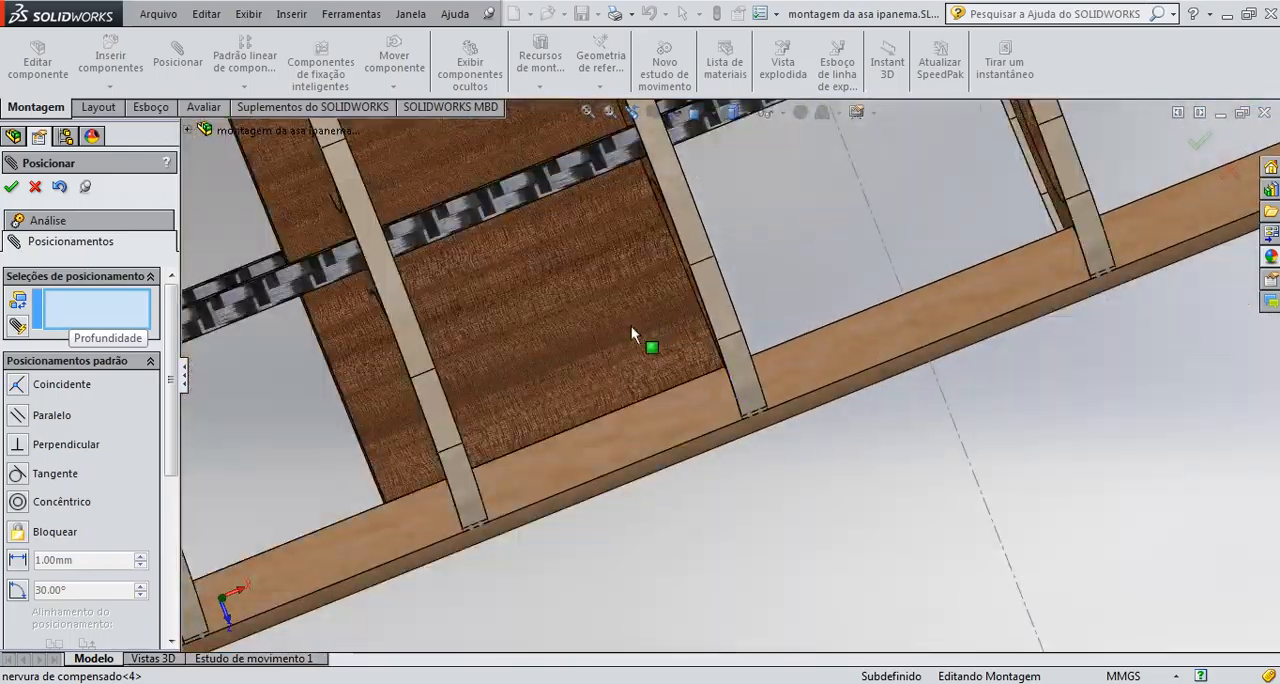
pyautogui.scroll(5, 632, 328)
pyautogui.moveTo(761, 386); pyautogui.dragTo(796, 369, button='middle')
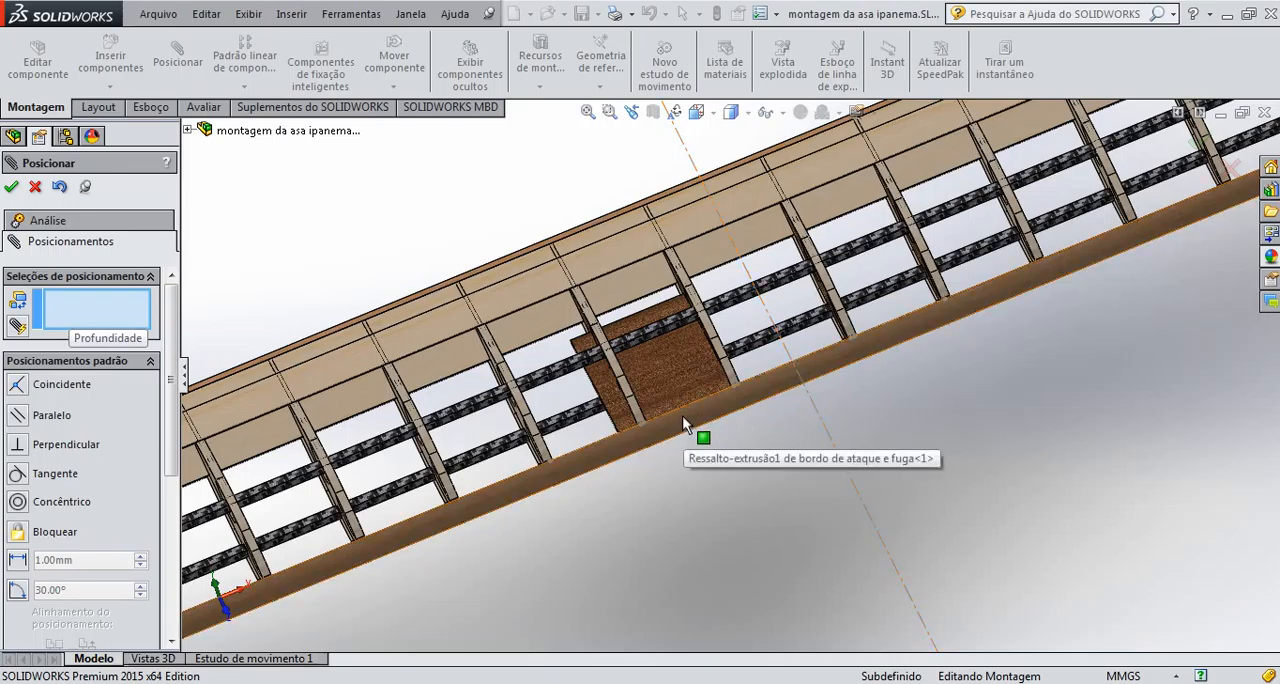
pyautogui.scroll(-10, 683, 420)
pyautogui.scroll(2, 800, 457)
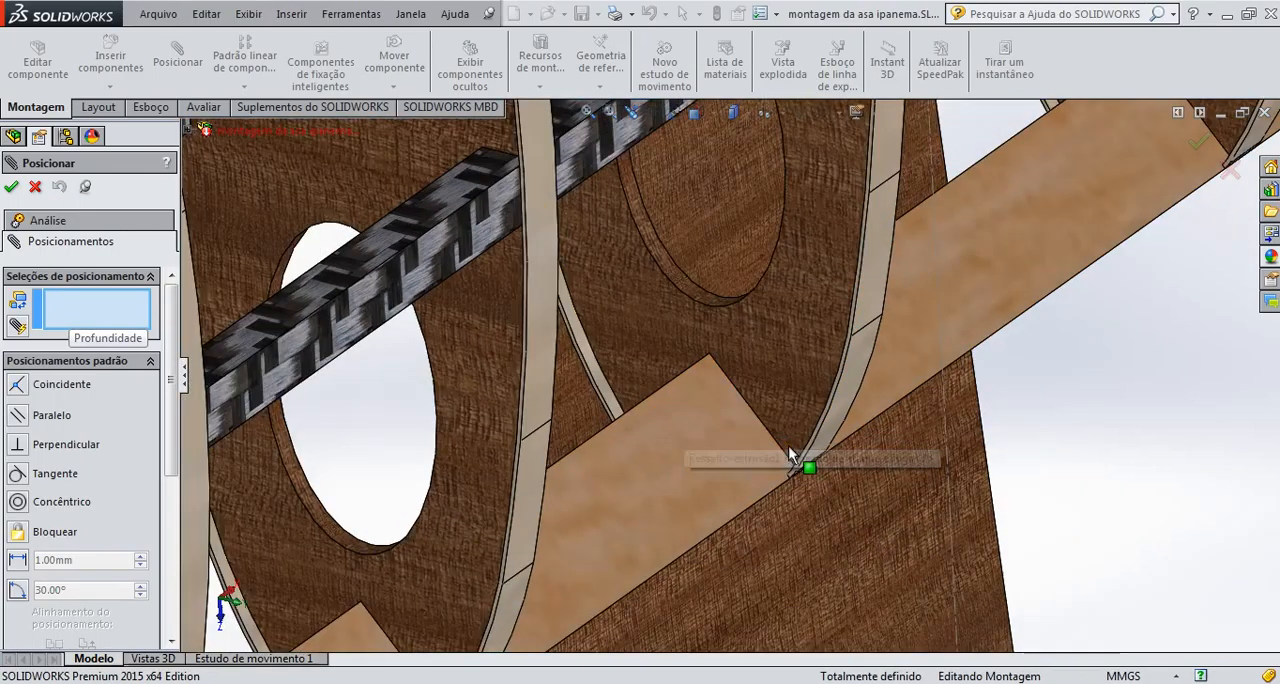
pyautogui.scroll(-2, 803, 463)
pyautogui.scroll(4, 820, 448)
pyautogui.scroll(4, 836, 350)
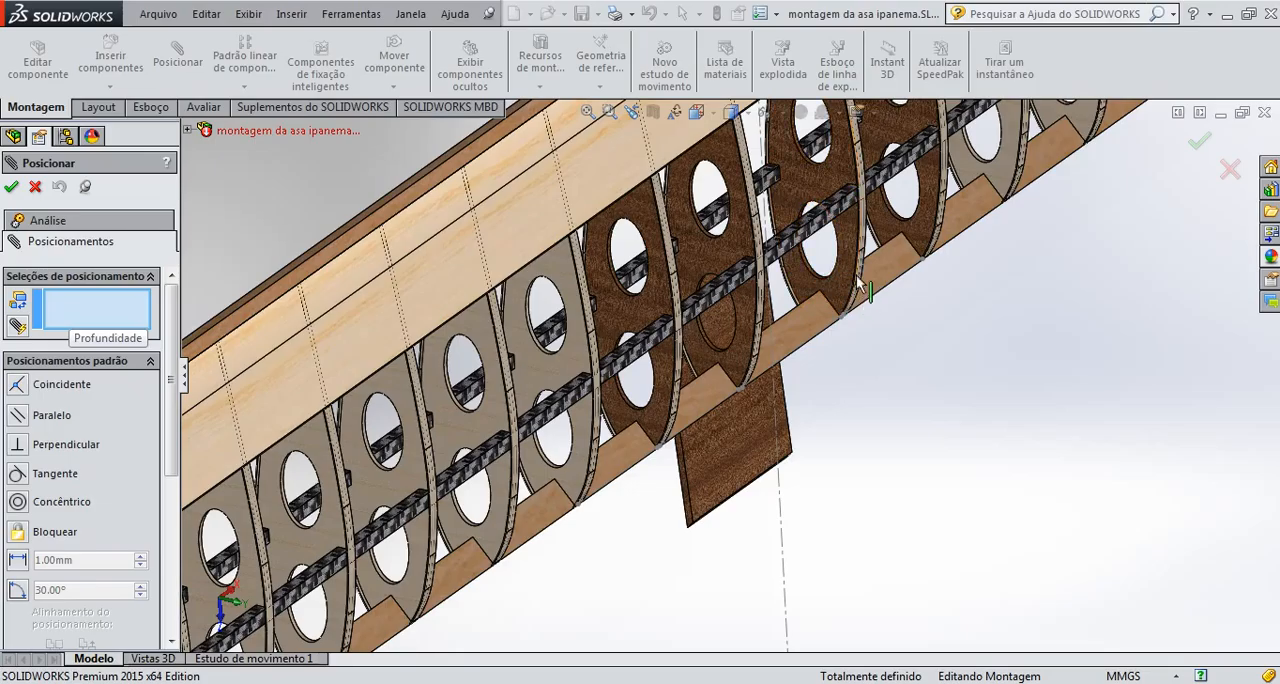
# Make the outer vertex of the plate's beveled end corner coincident with the notch vertex of nervura de compensado<1> at the leading edge
pyautogui.scroll(-6, 734, 503)
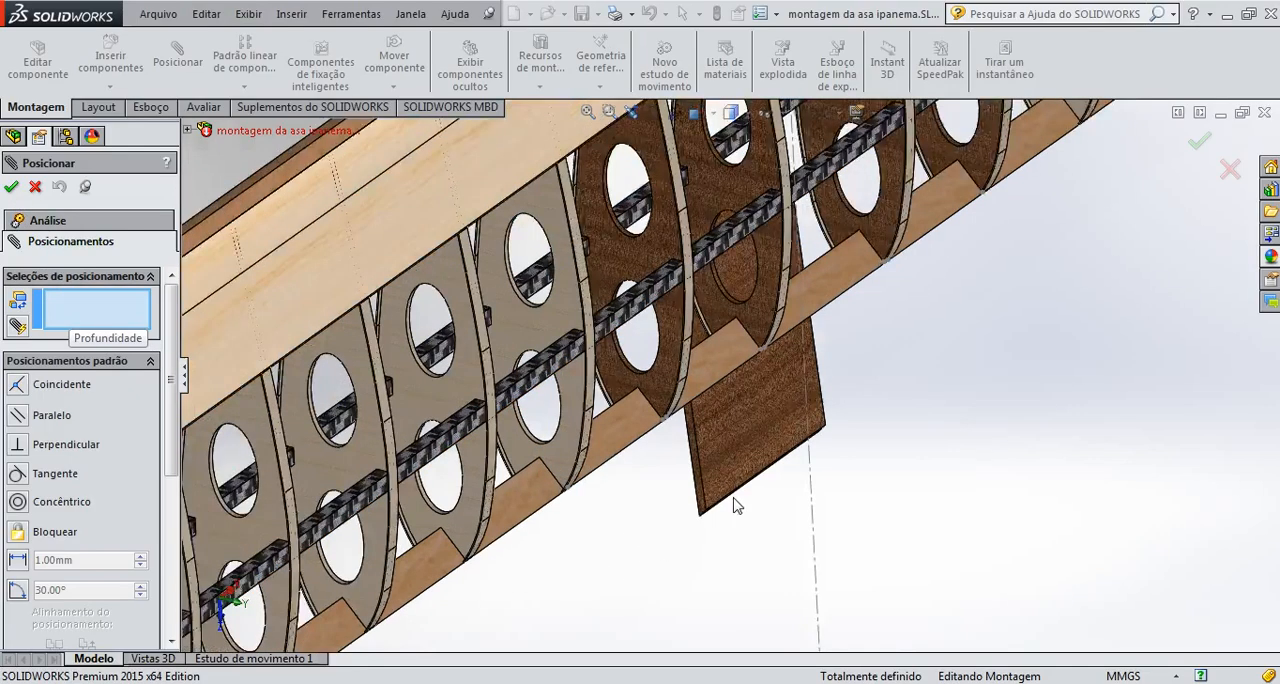
pyautogui.scroll(8, 906, 348)
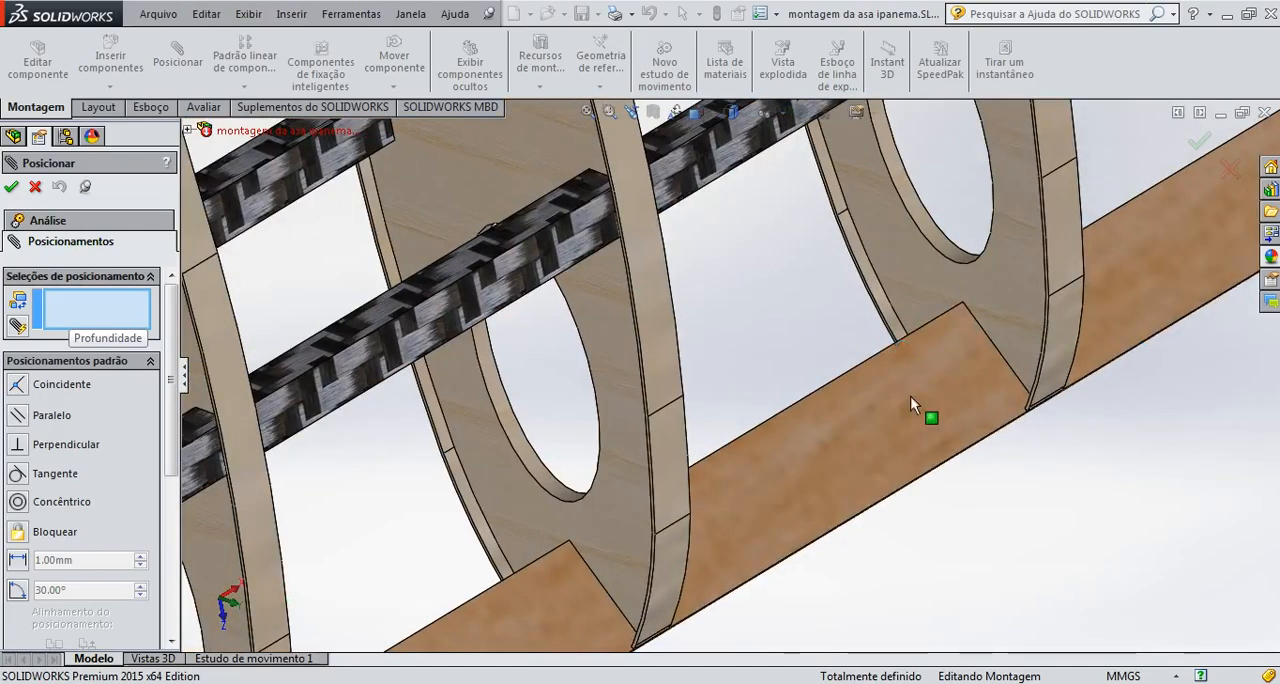
pyautogui.scroll(-2, 1080, 312)
pyautogui.scroll(5, 1093, 314)
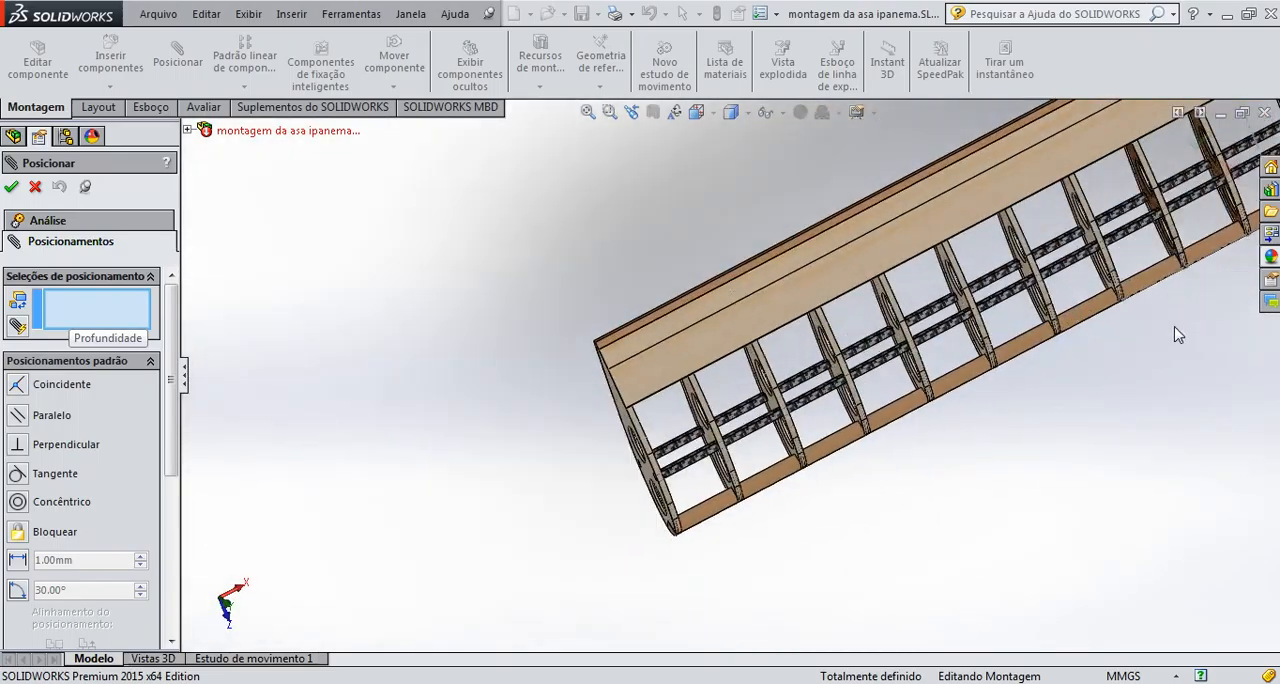
pyautogui.moveTo(1010, 336); pyautogui.dragTo(1010, 423, button='middle')
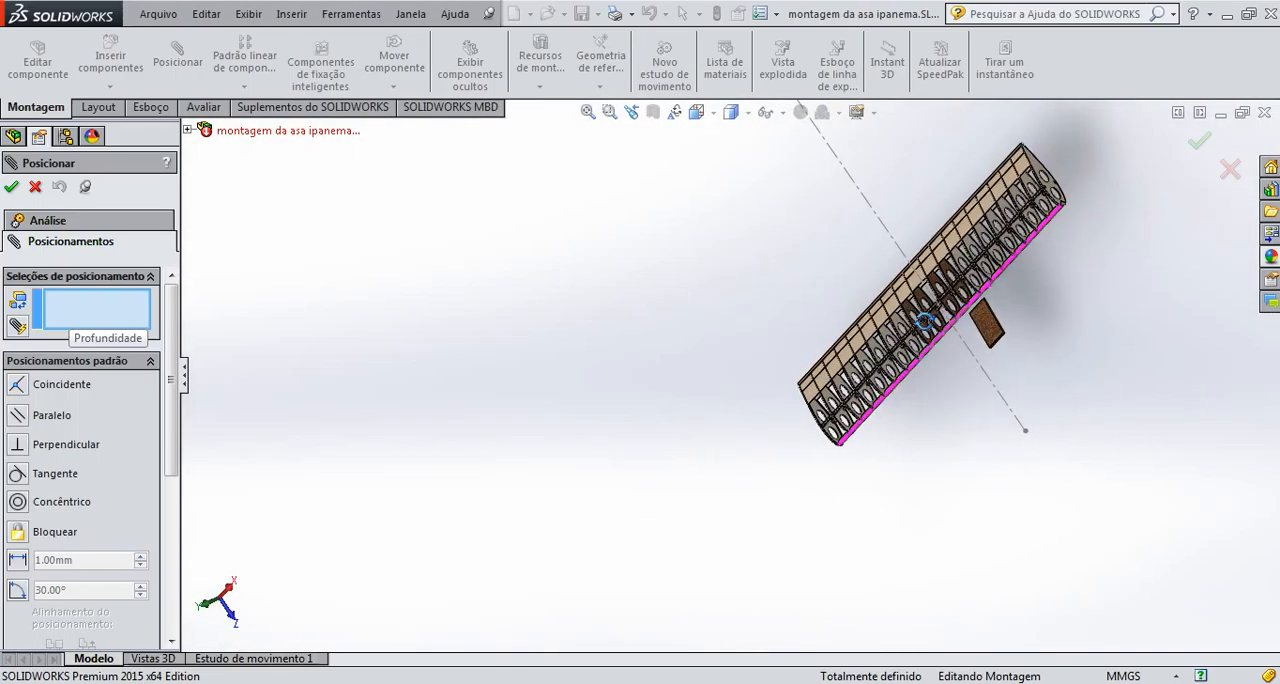
pyautogui.scroll(-5, 986, 331)
pyautogui.scroll(-5, 649, 383)
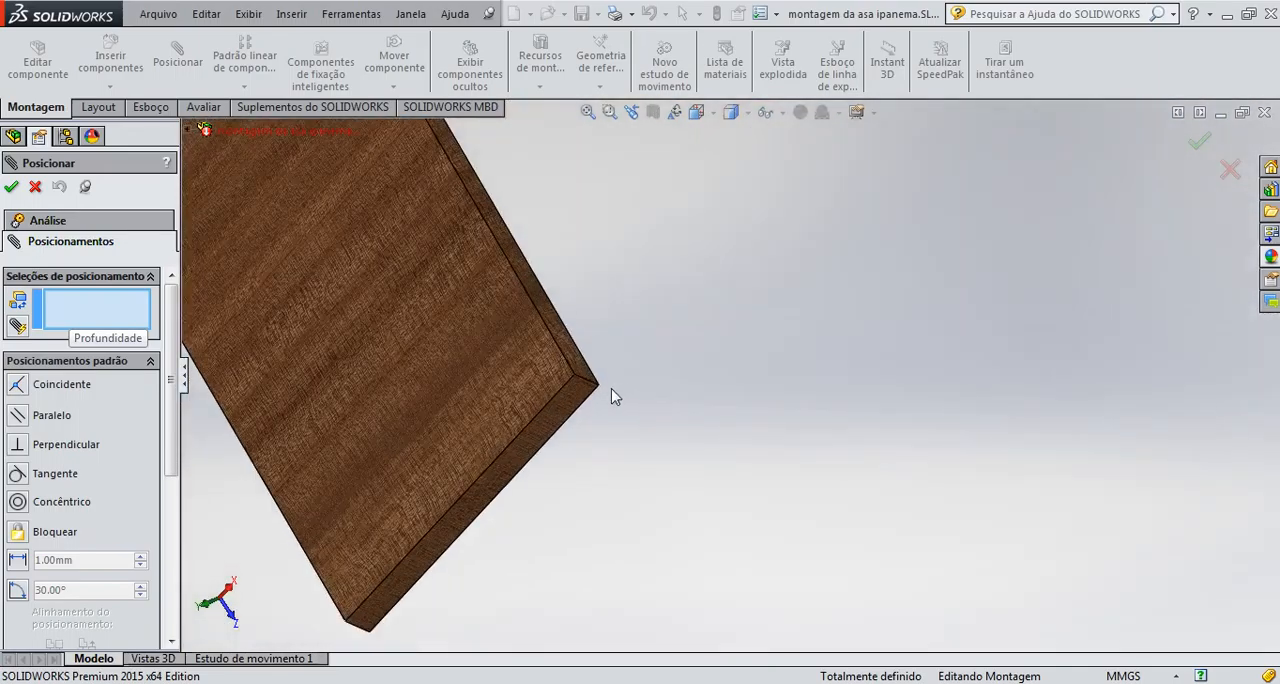
pyautogui.click(599, 386)
pyautogui.scroll(5, 510, 355)
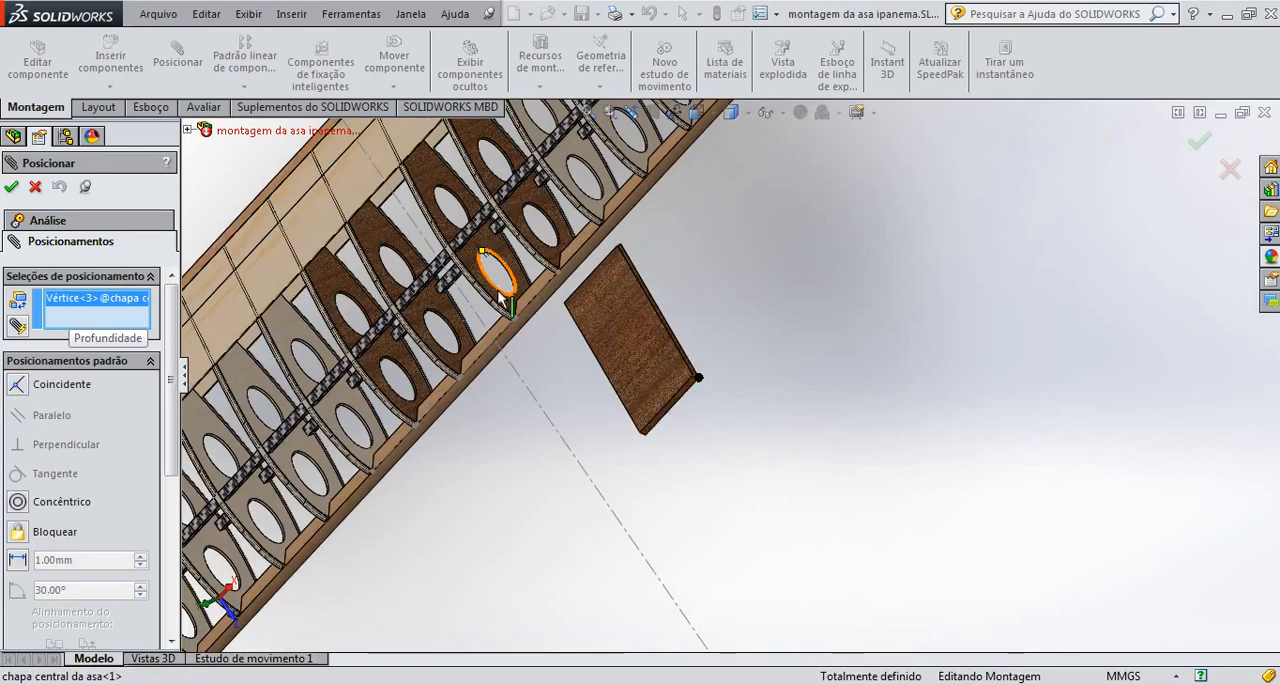
pyautogui.click(510, 368)
pyautogui.moveTo(520, 360); pyautogui.dragTo(648, 362, button='middle')
pyautogui.scroll(-8, 615, 332)
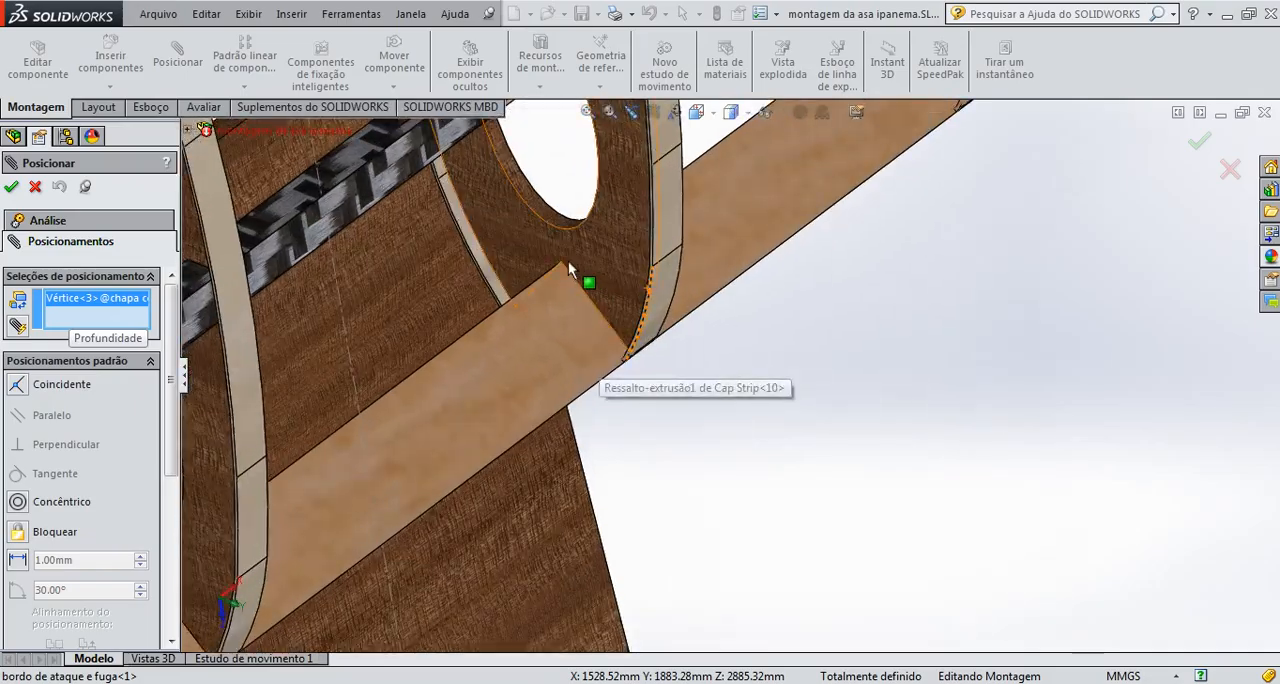
pyautogui.click(561, 262)
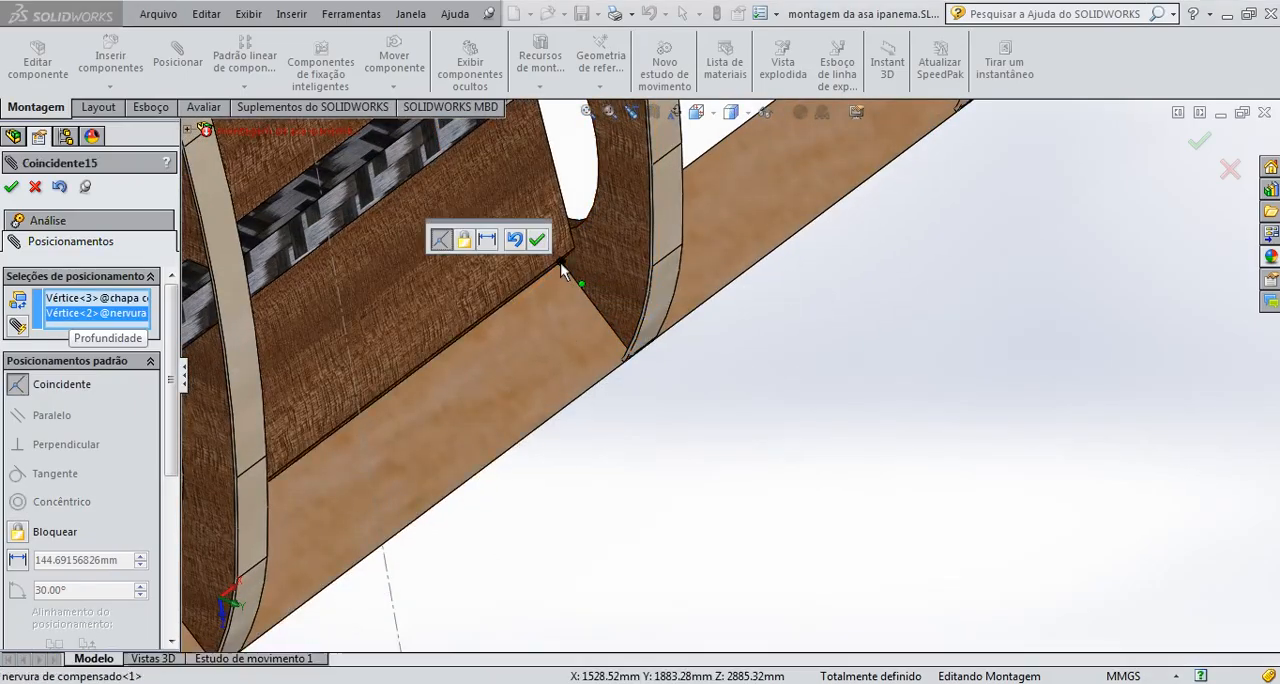
# Inspect the plate's fit between the central ribs from several angles and accept the coincident mate
pyautogui.scroll(4, 571, 276)
pyautogui.scroll(-6, 550, 320)
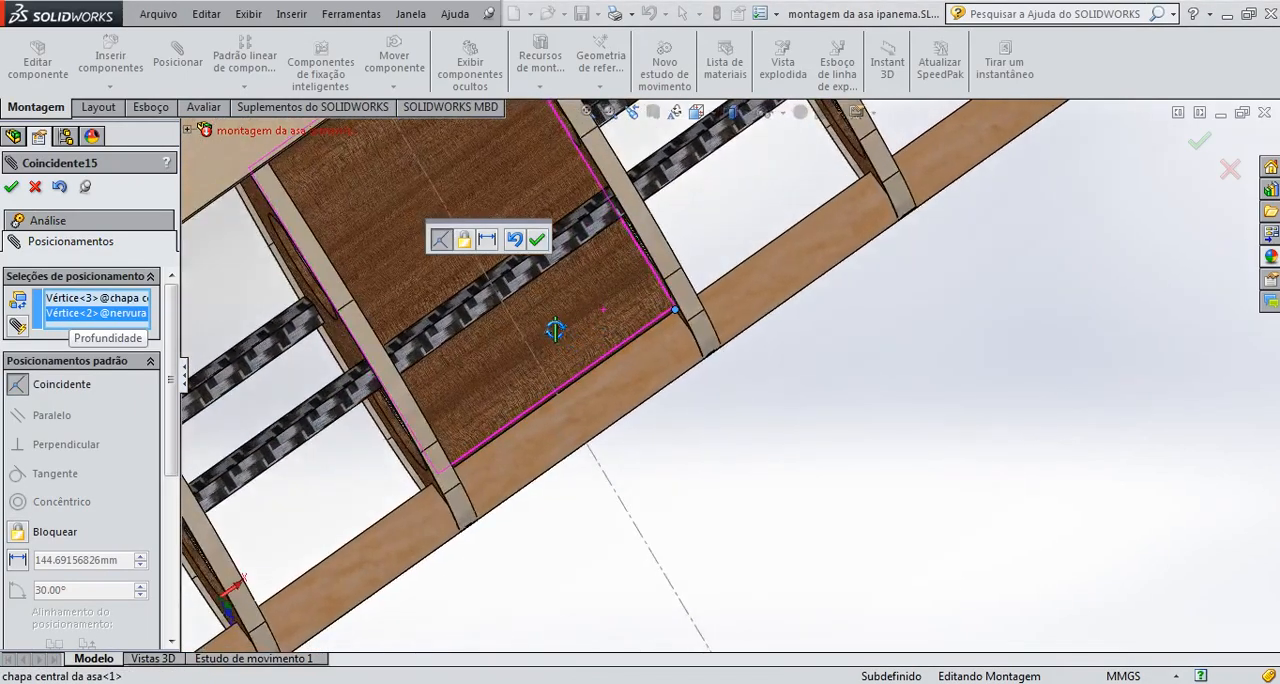
pyautogui.scroll(4, 550, 317)
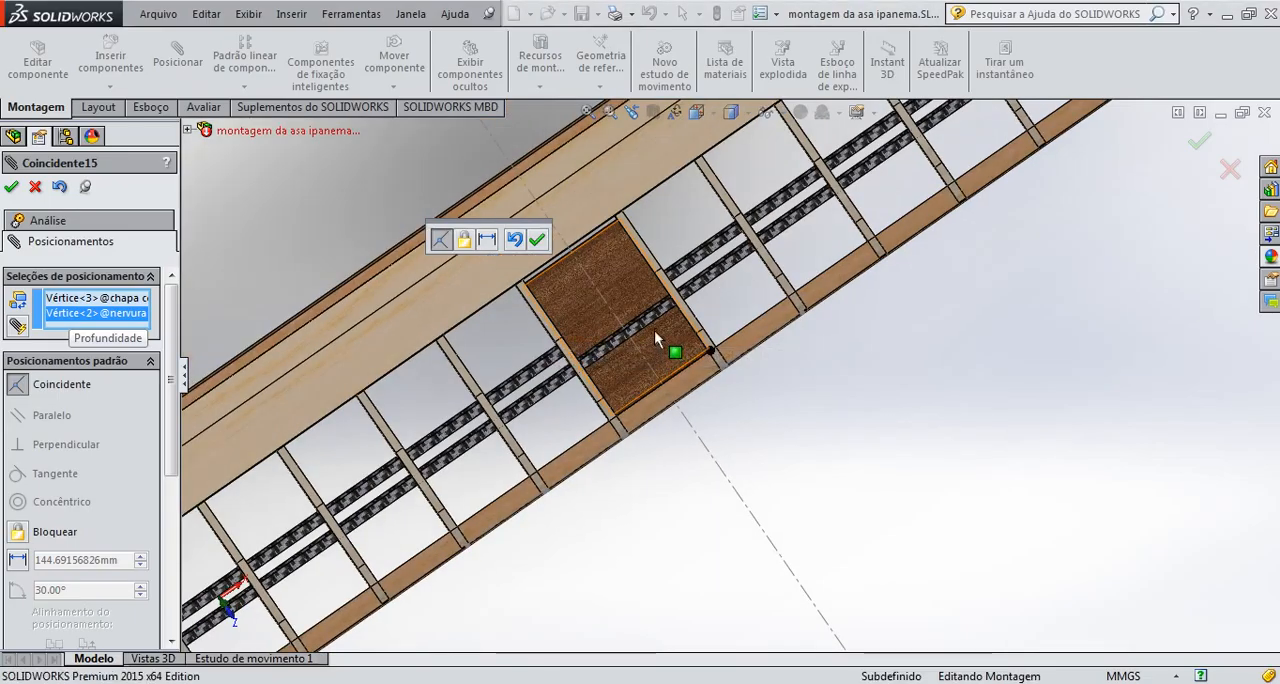
pyautogui.scroll(-1, 730, 375)
pyautogui.scroll(3, 700, 366)
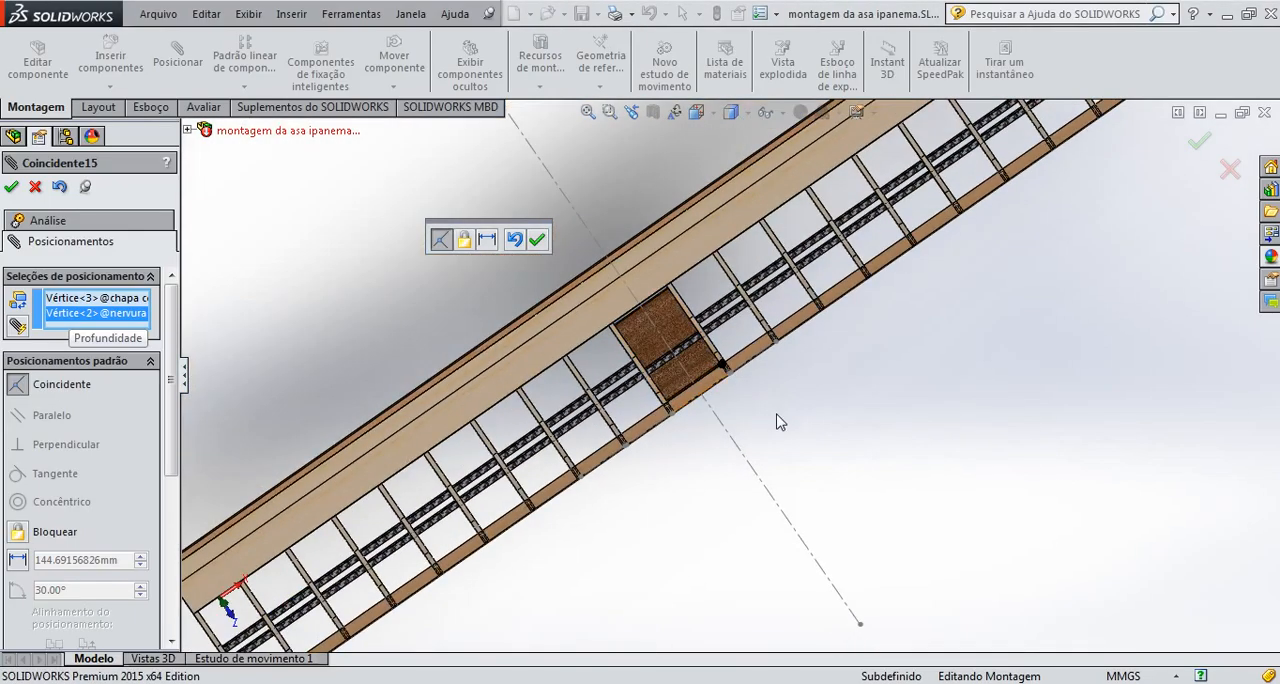
pyautogui.moveTo(777, 420); pyautogui.dragTo(716, 270, button='middle')
pyautogui.moveTo(777, 420); pyautogui.dragTo(679, 468, button='middle')
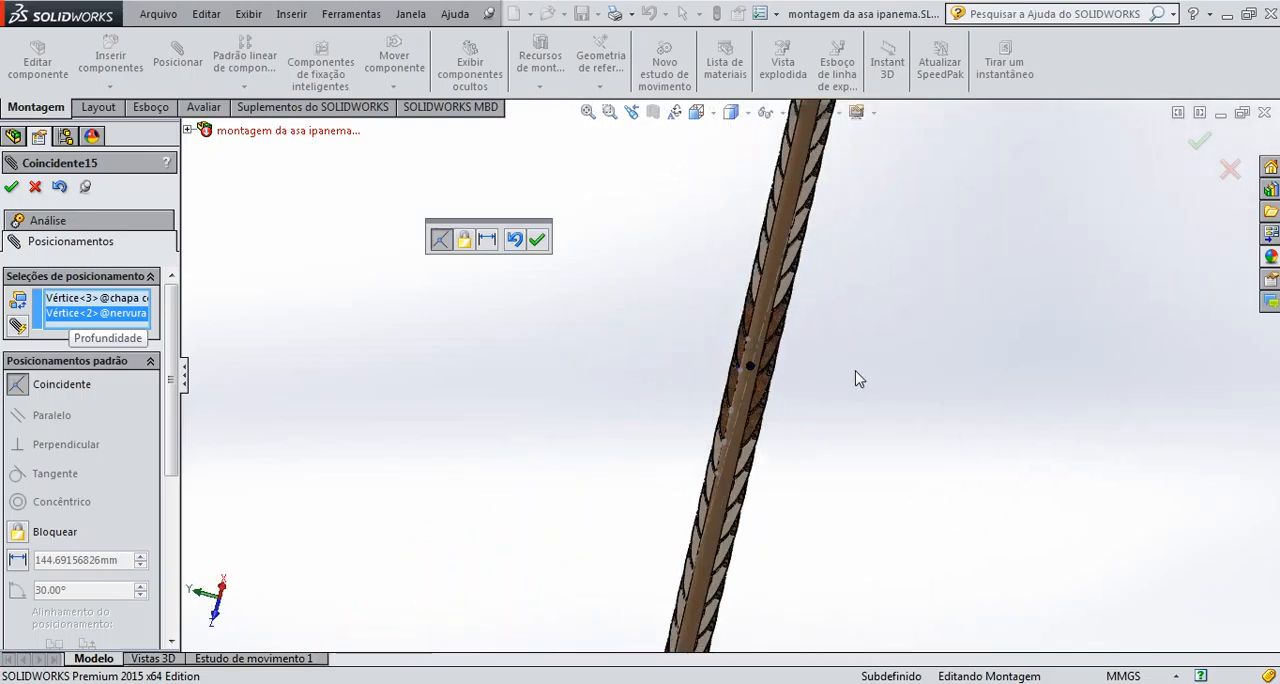
pyautogui.moveTo(855, 372); pyautogui.dragTo(892, 515, button='middle')
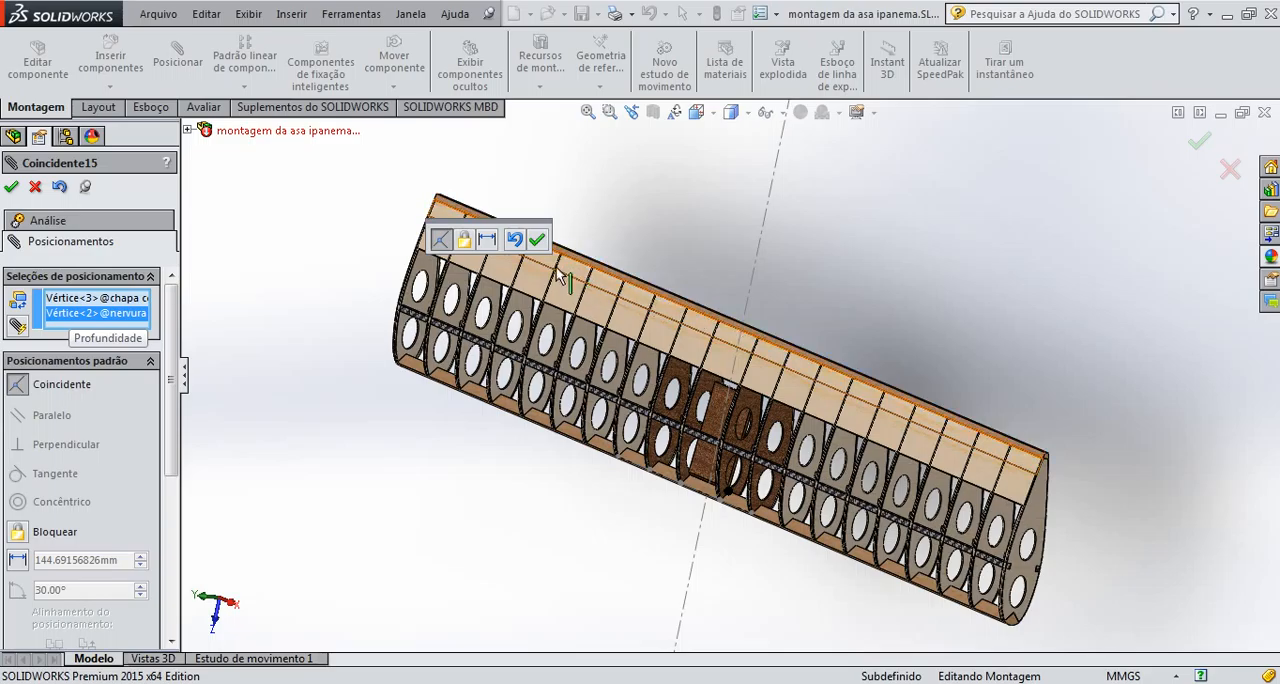
pyautogui.click(537, 241)
# Lock the face of the chapa central da asa plate to the bordo de ataque e fuga component with a lock mate
pyautogui.scroll(-4, 734, 468)
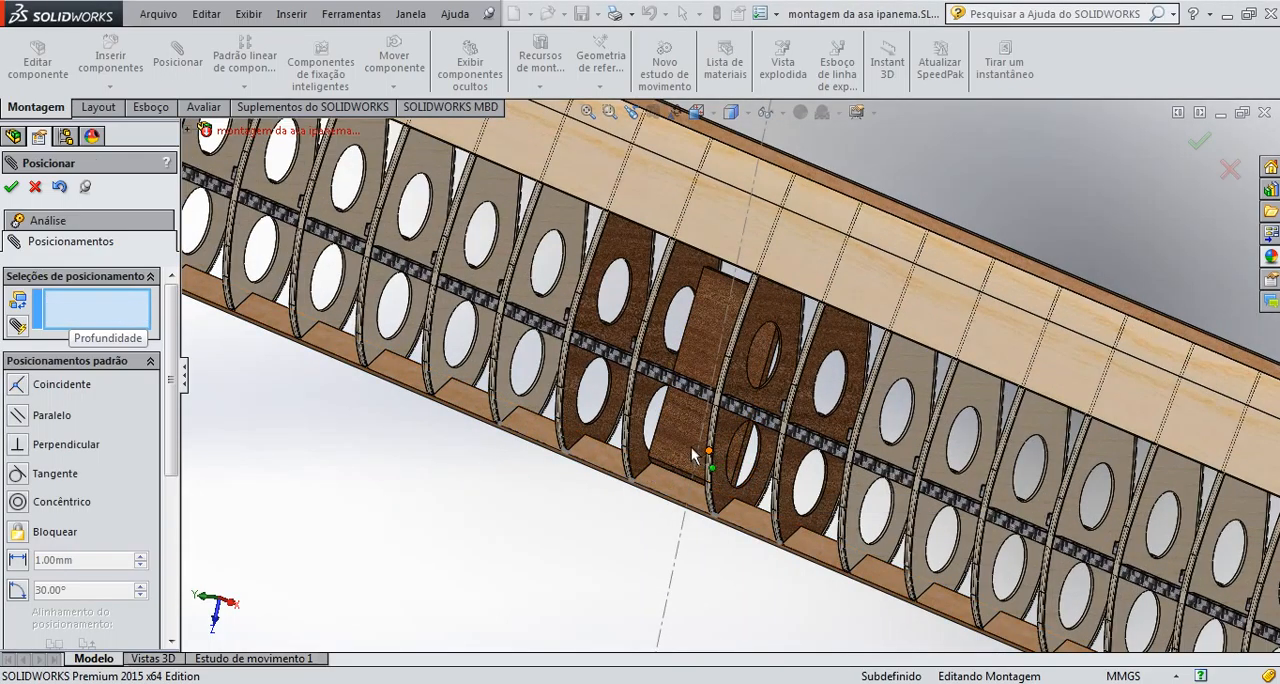
pyautogui.click(684, 447)
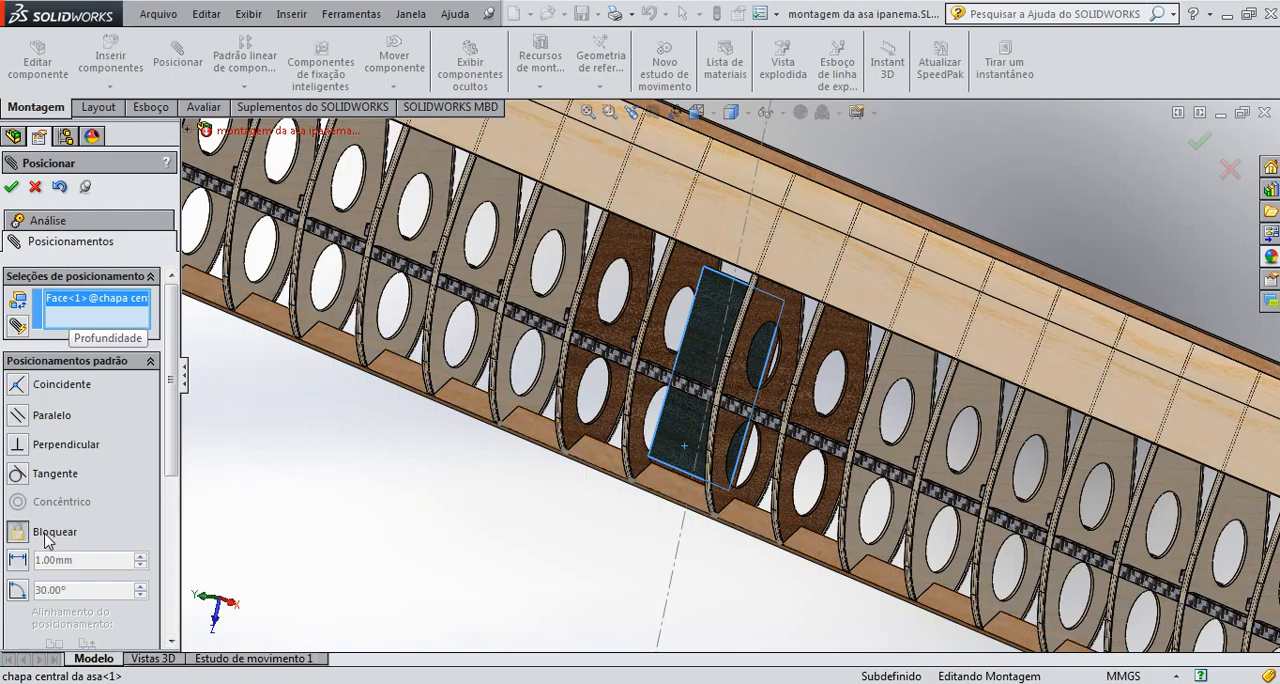
pyautogui.click(680, 492)
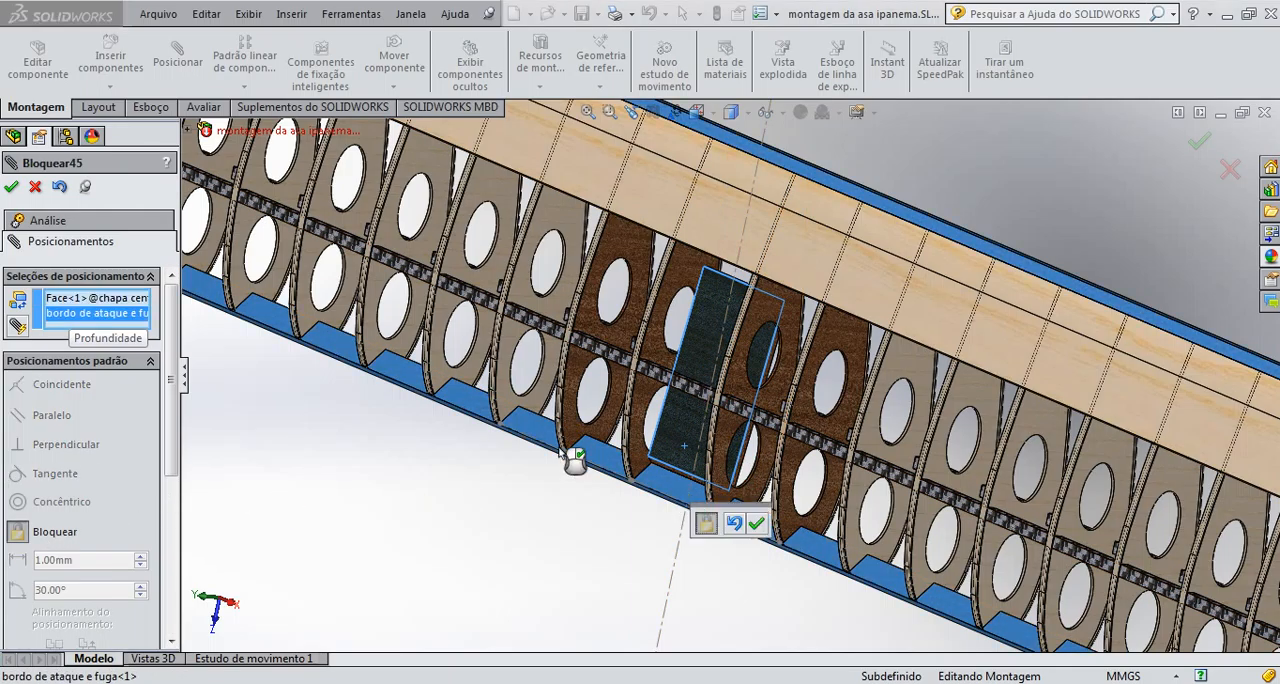
pyautogui.click(1197, 147)
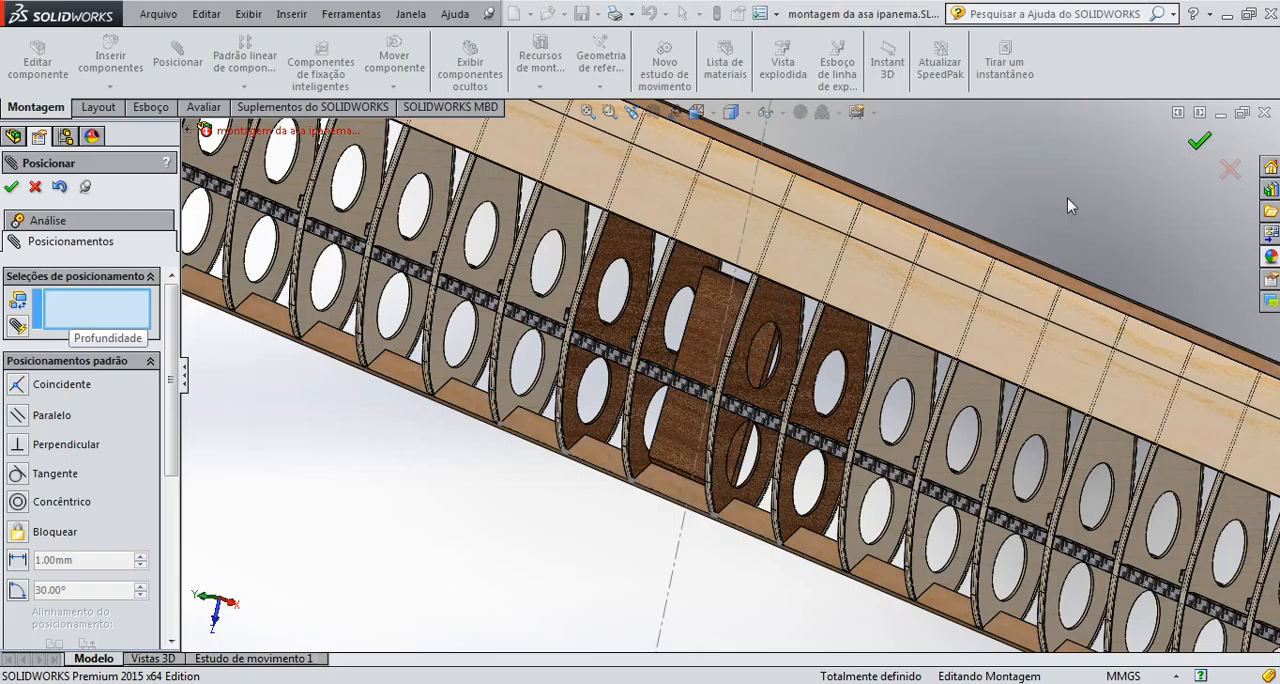
# Inspect the whole wing in isometric view with the central plate in place and finish the mating session
pyautogui.click(731, 112)
pyautogui.click(697, 112)
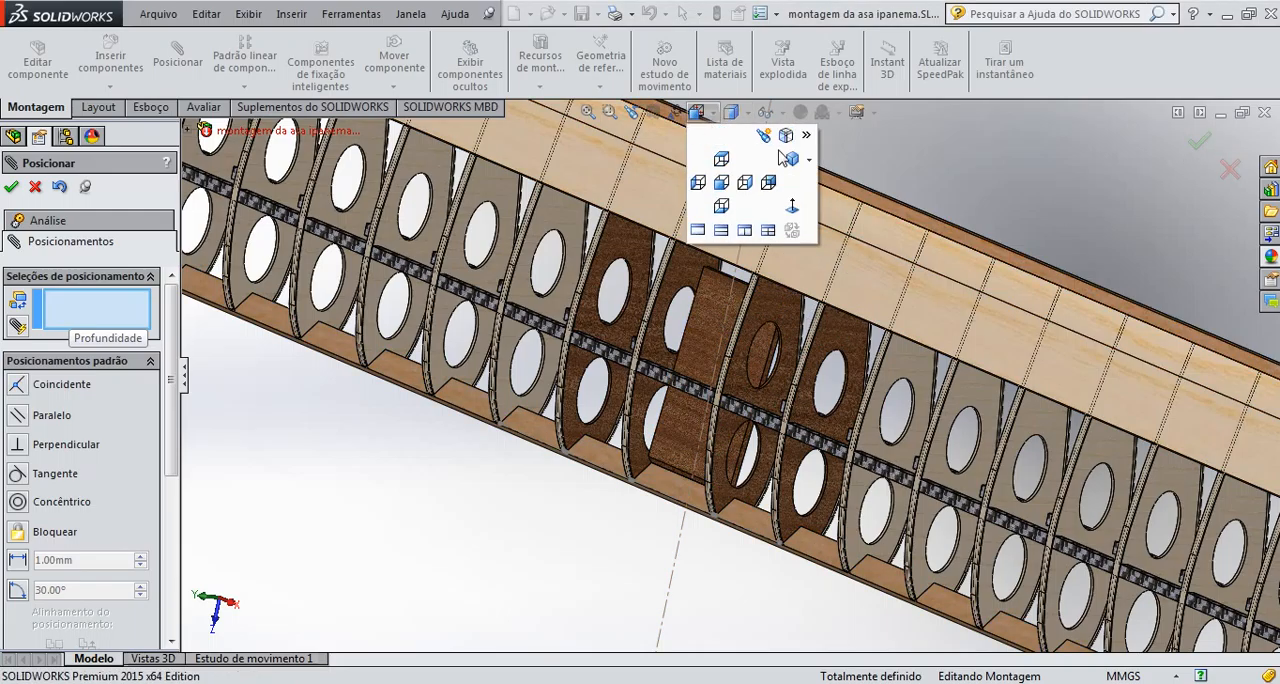
pyautogui.click(792, 160)
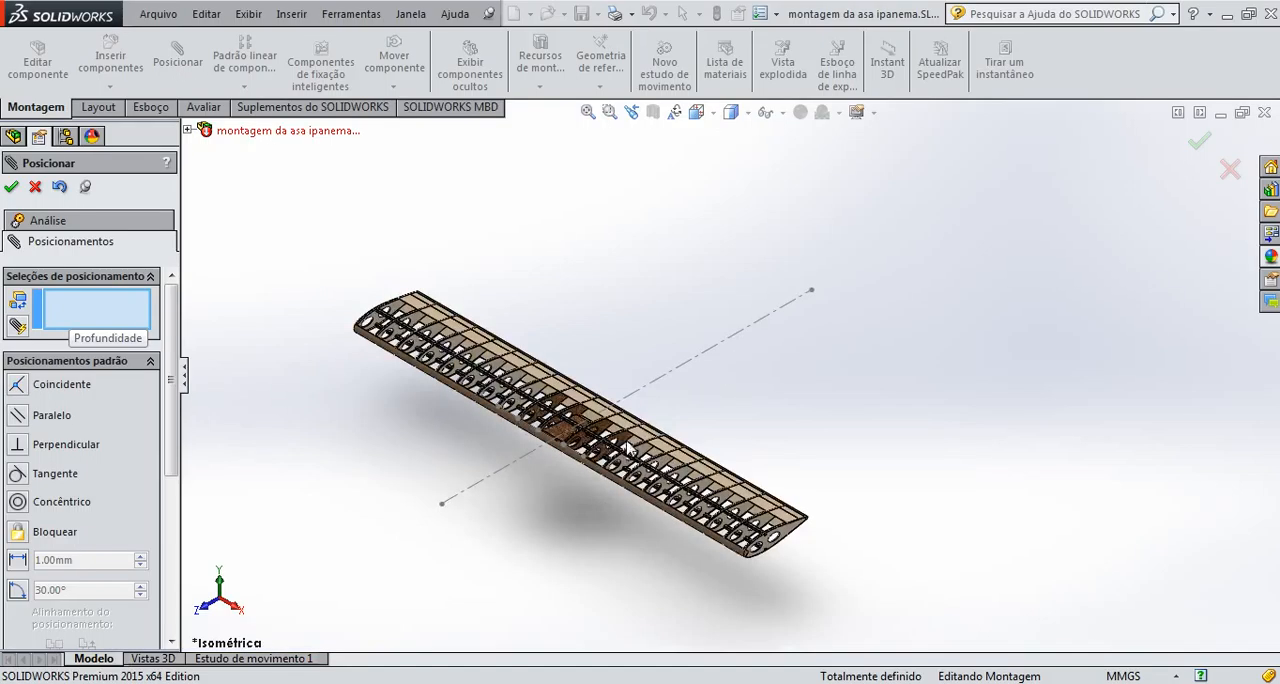
pyautogui.scroll(4, 600, 443)
pyautogui.scroll(-6, 606, 435)
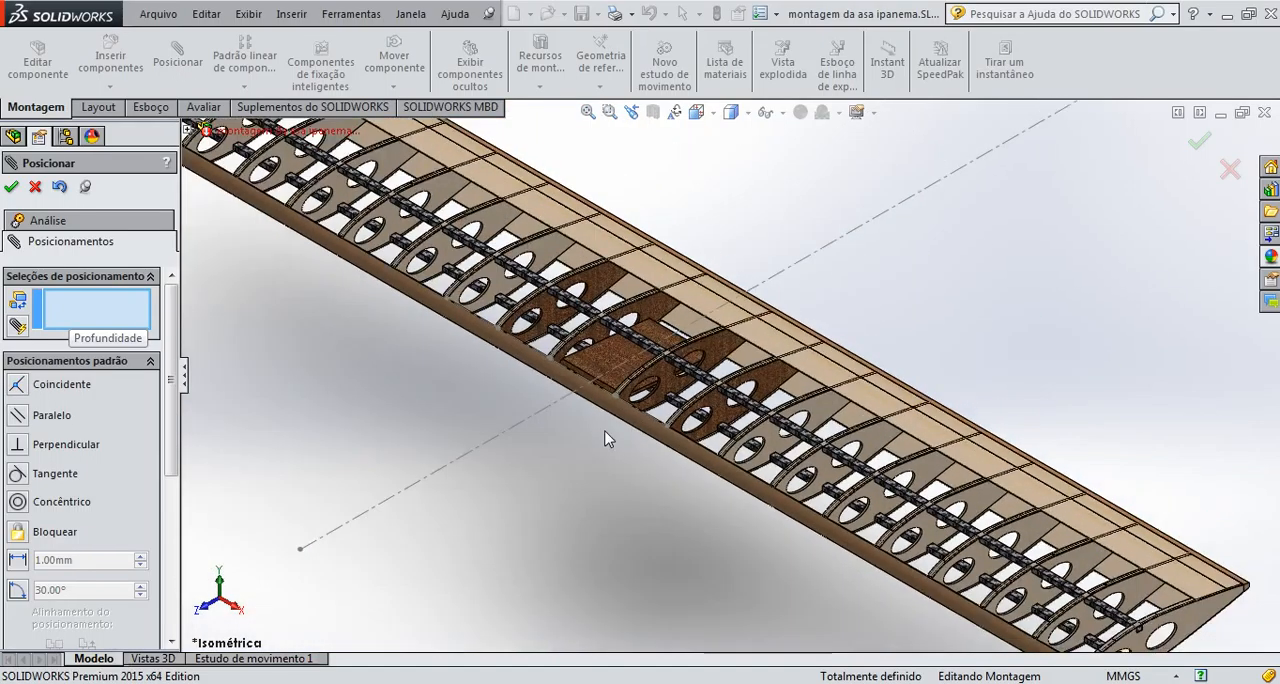
pyautogui.scroll(4, 645, 397)
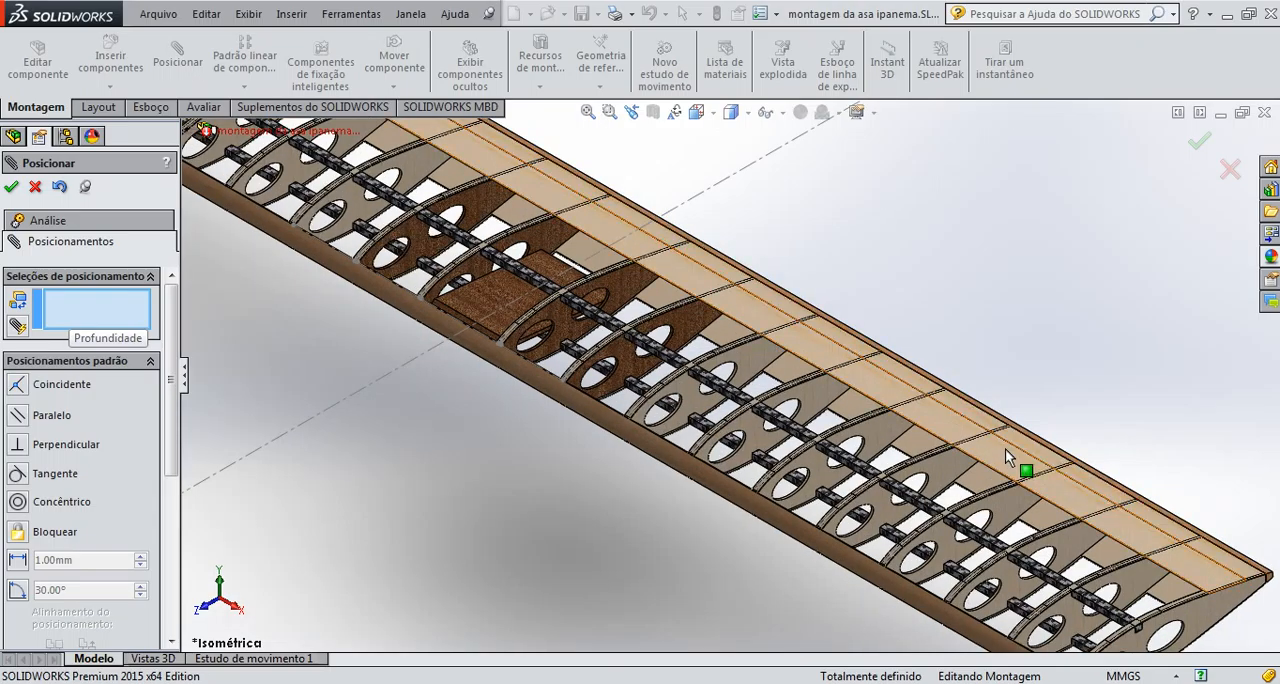
pyautogui.scroll(-2, 1005, 448)
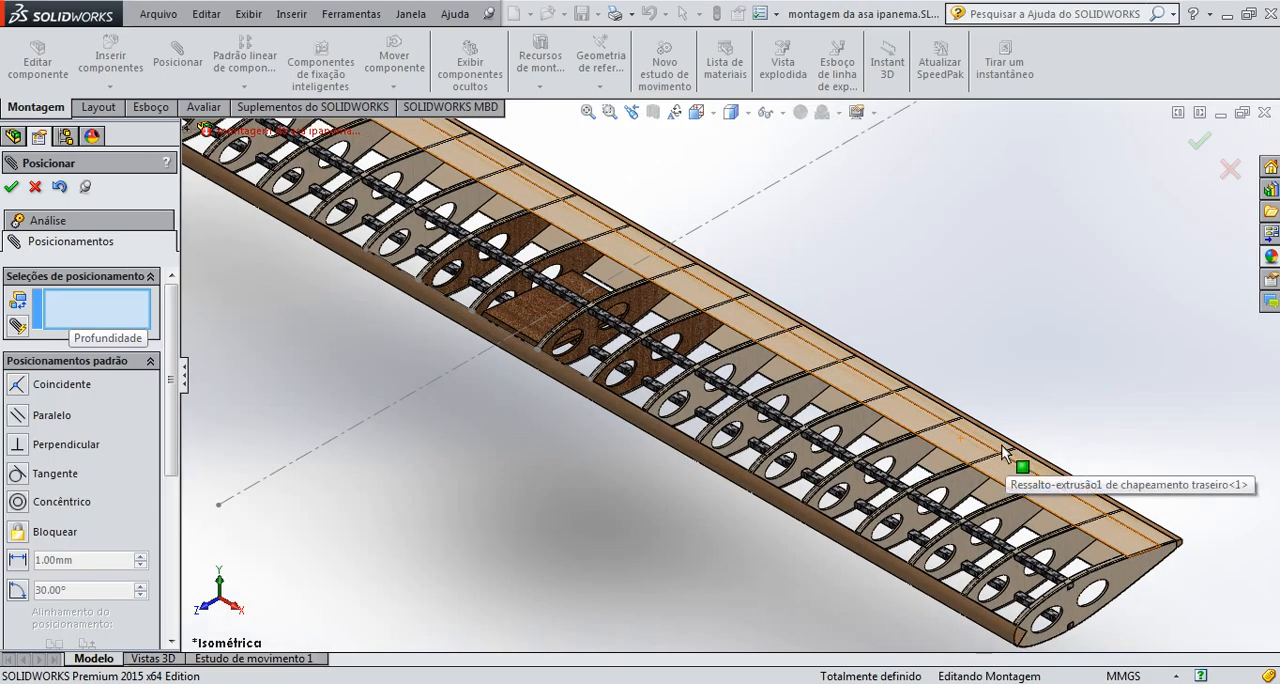
pyautogui.scroll(3, 1005, 455)
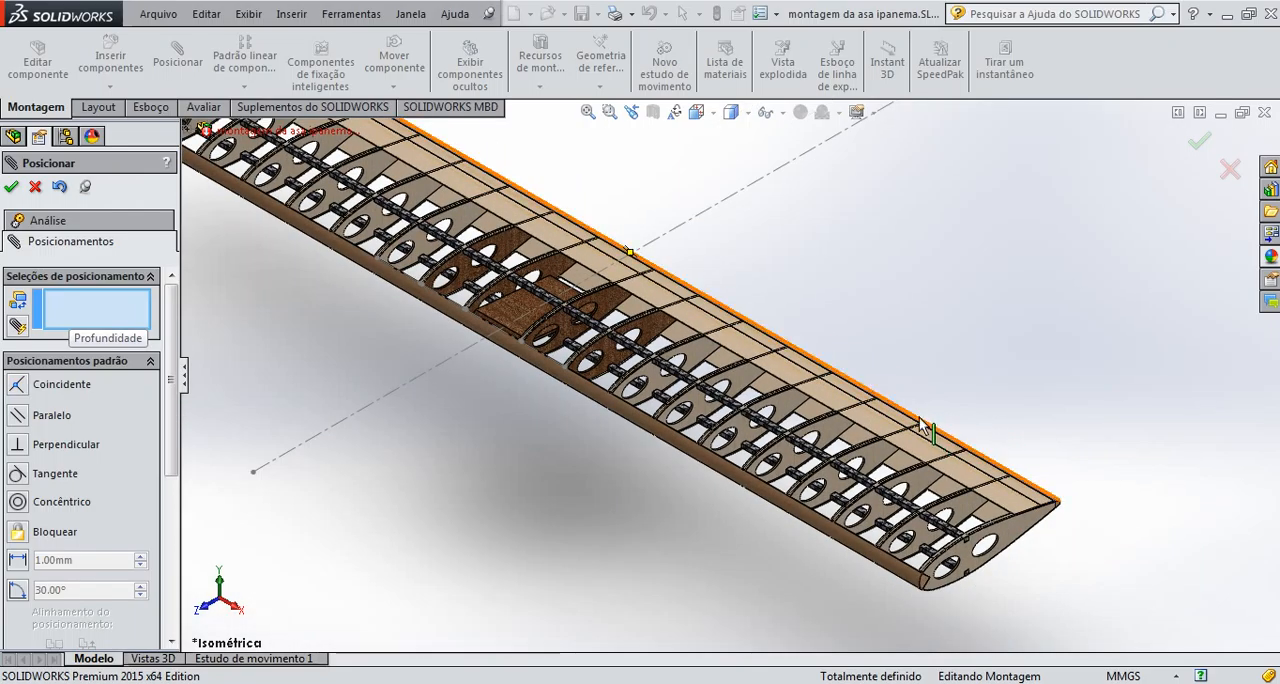
pyautogui.scroll(3, 923, 429)
pyautogui.scroll(-2, 940, 462)
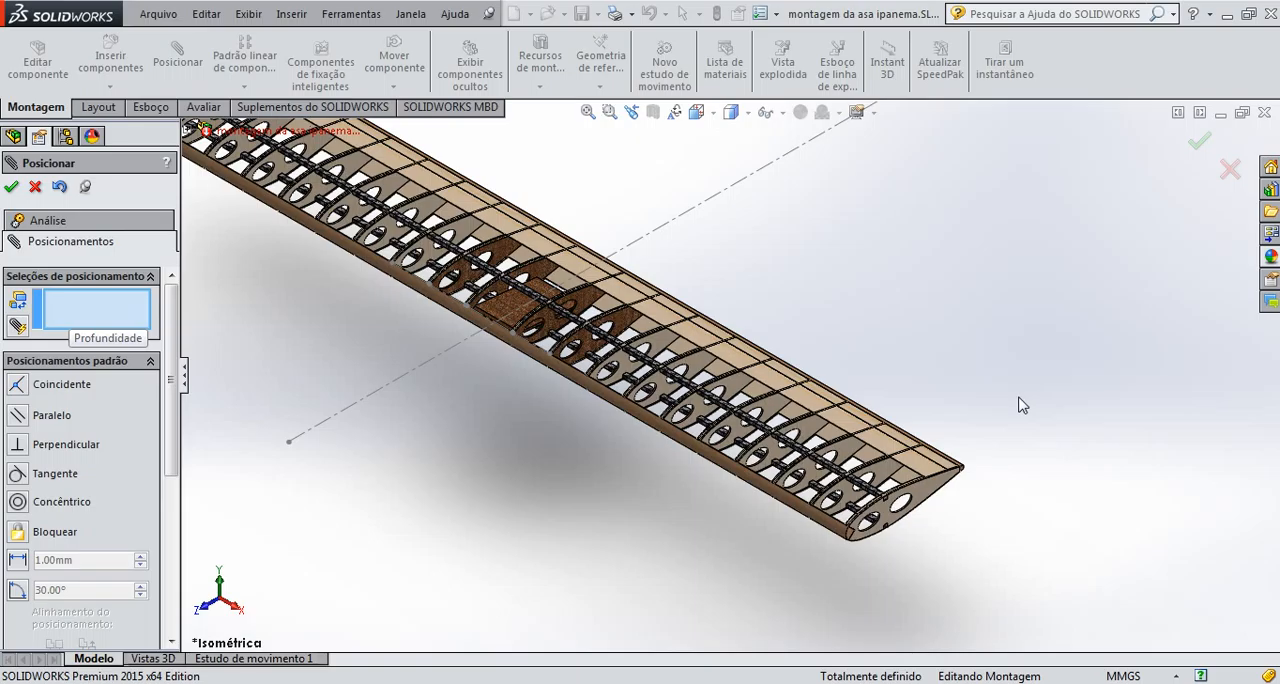
pyautogui.scroll(1, 425, 345)
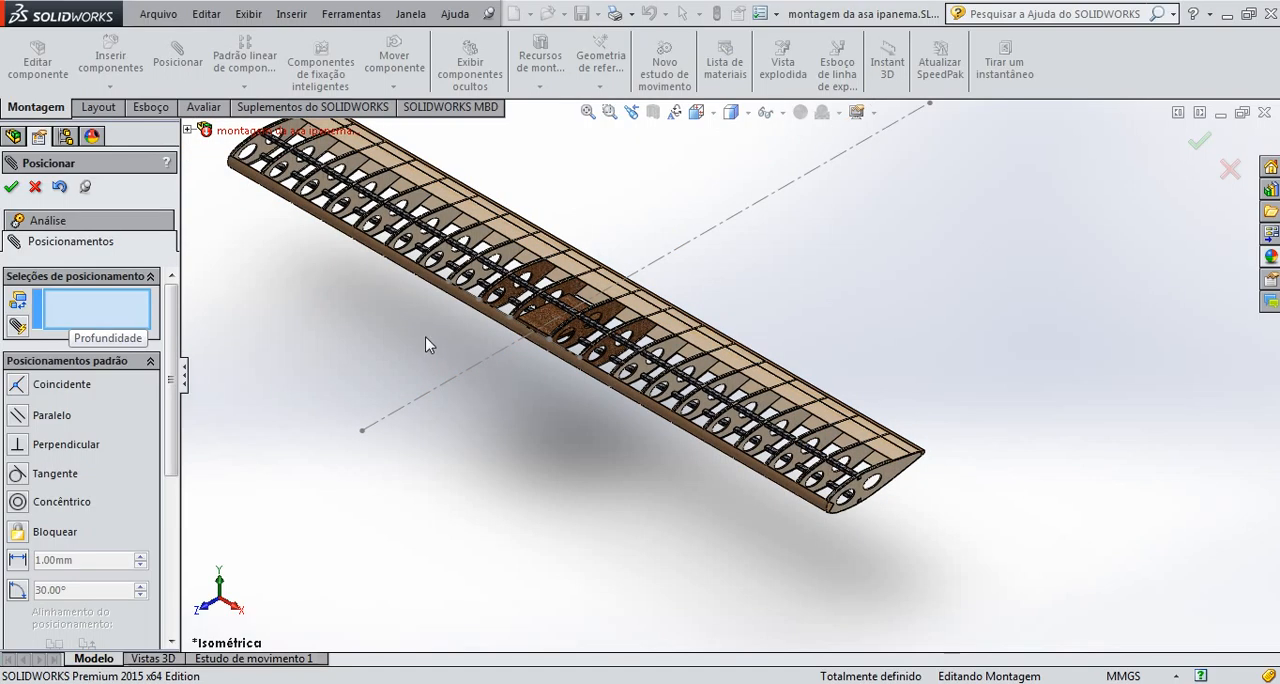
pyautogui.scroll(-3, 448, 290)
pyautogui.scroll(3, 479, 288)
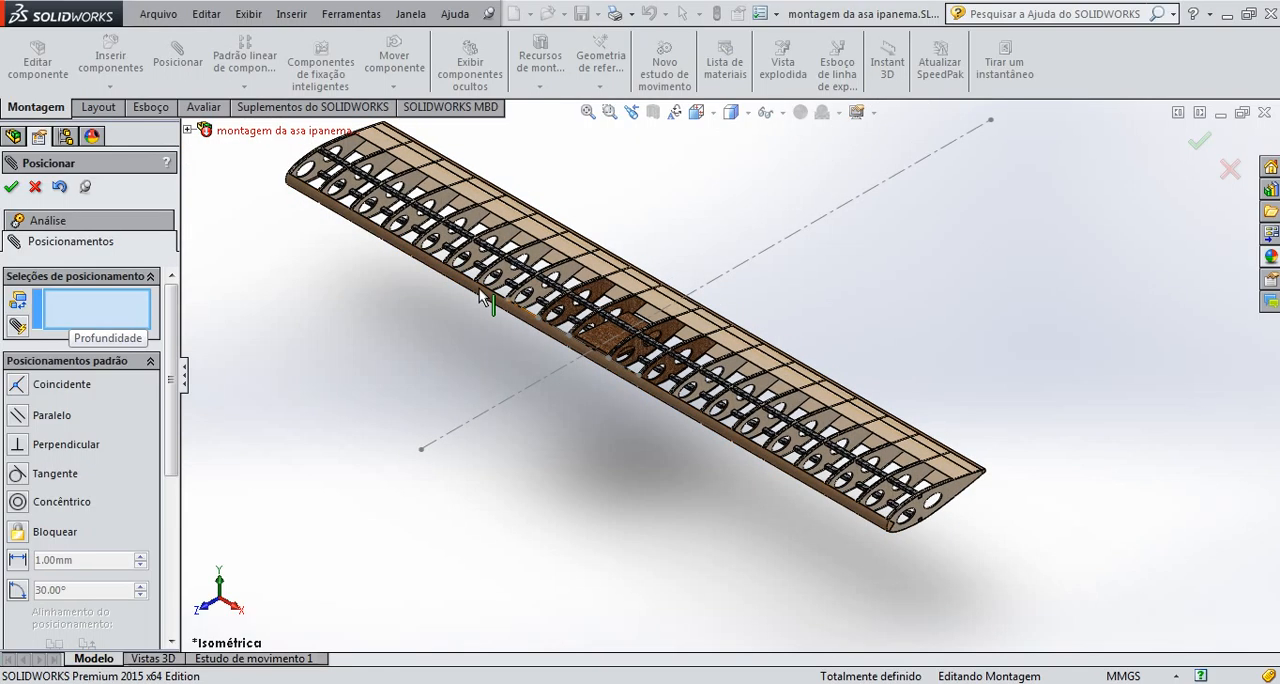
pyautogui.scroll(-2, 585, 237)
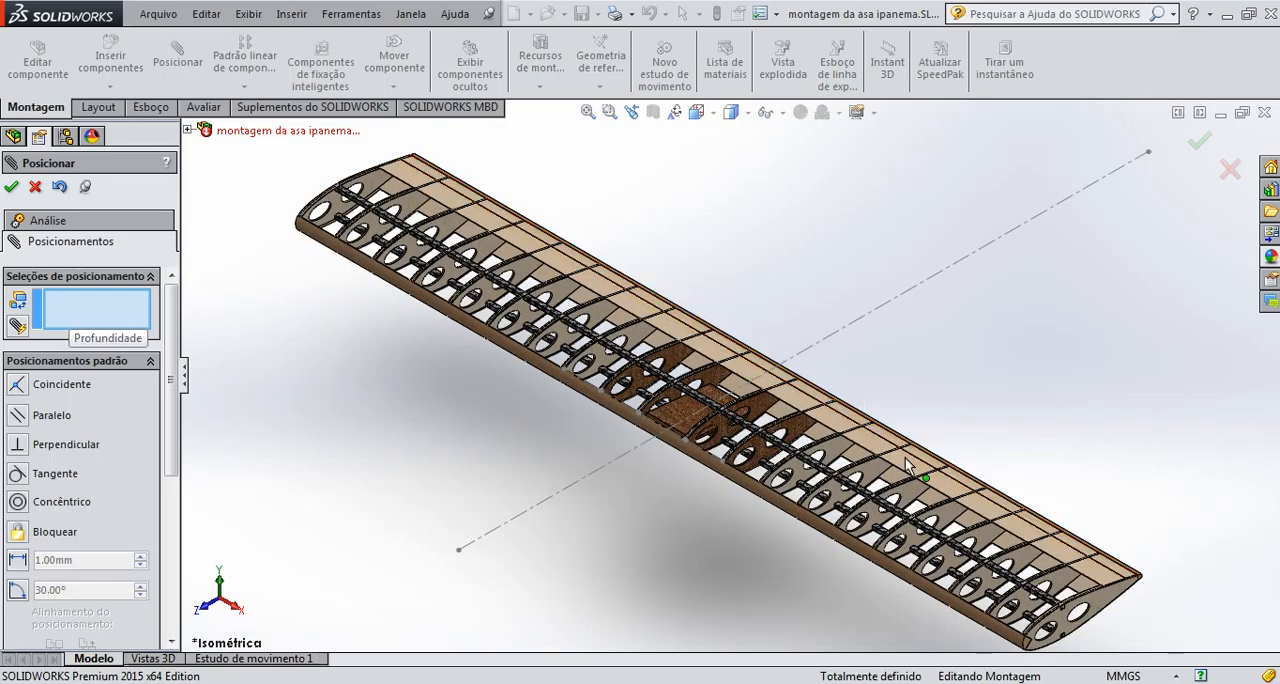
pyautogui.click(1198, 142)
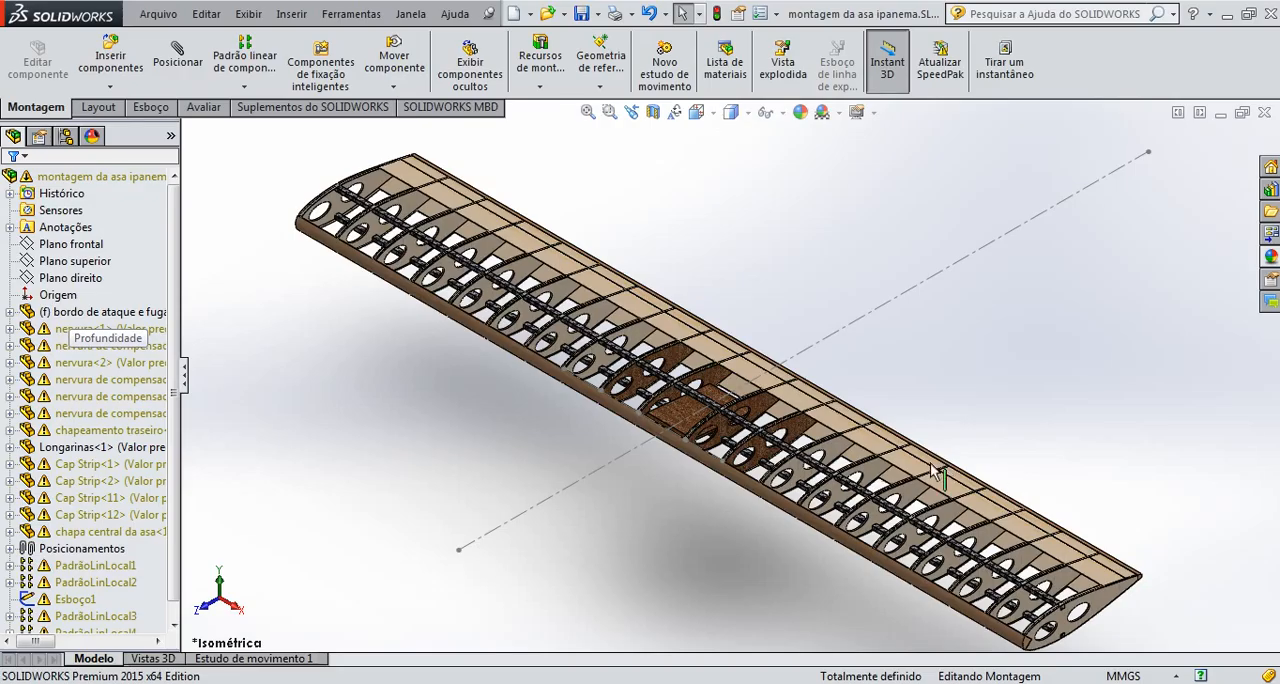
# Examine how the central plate meets the leading edge and the plywood ribs from close up
pyautogui.scroll(-5, 676, 453)
pyautogui.moveTo(676, 453); pyautogui.dragTo(1085, 480, button='middle')
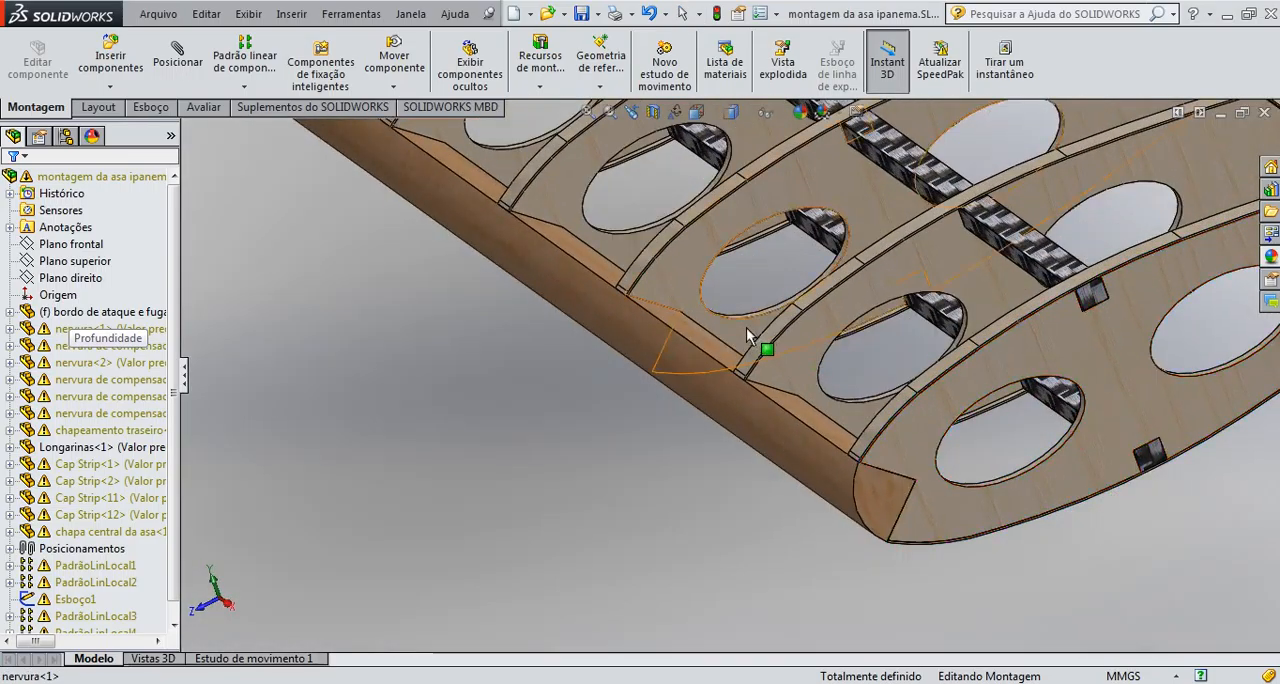
pyautogui.scroll(5, 643, 279)
pyautogui.scroll(-2, 626, 266)
pyautogui.scroll(4, 575, 260)
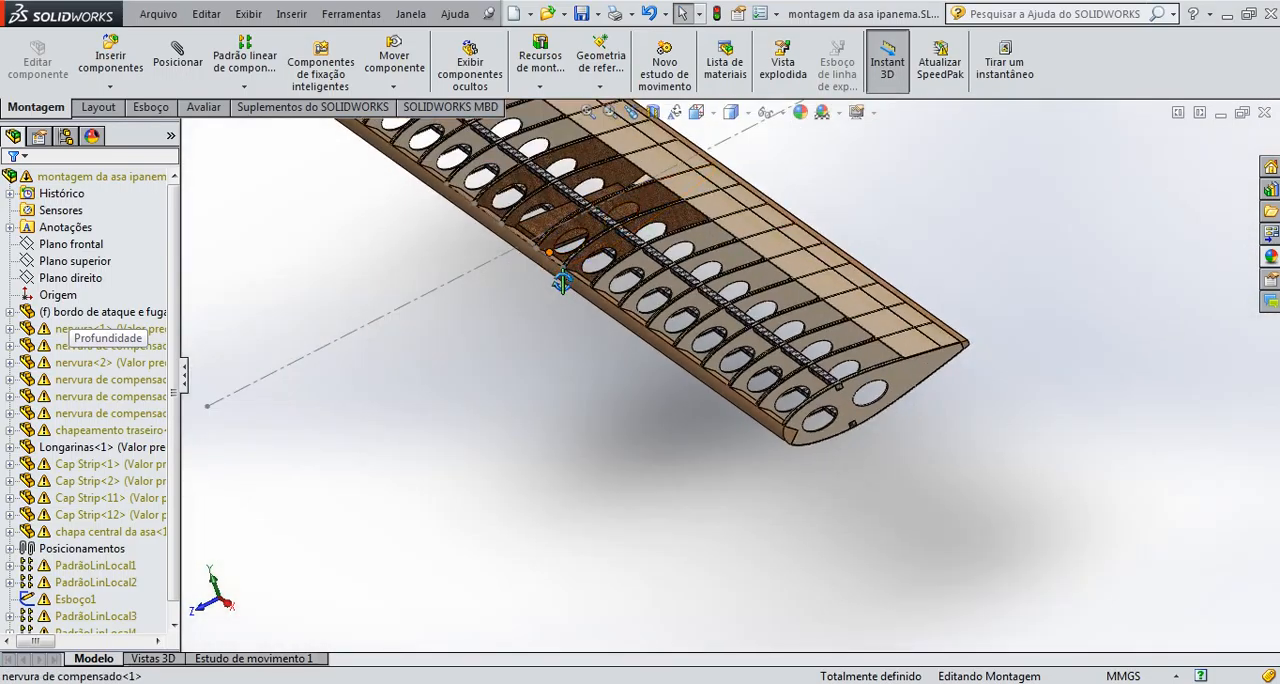
pyautogui.scroll(-6, 565, 265)
pyautogui.scroll(-2, 600, 300)
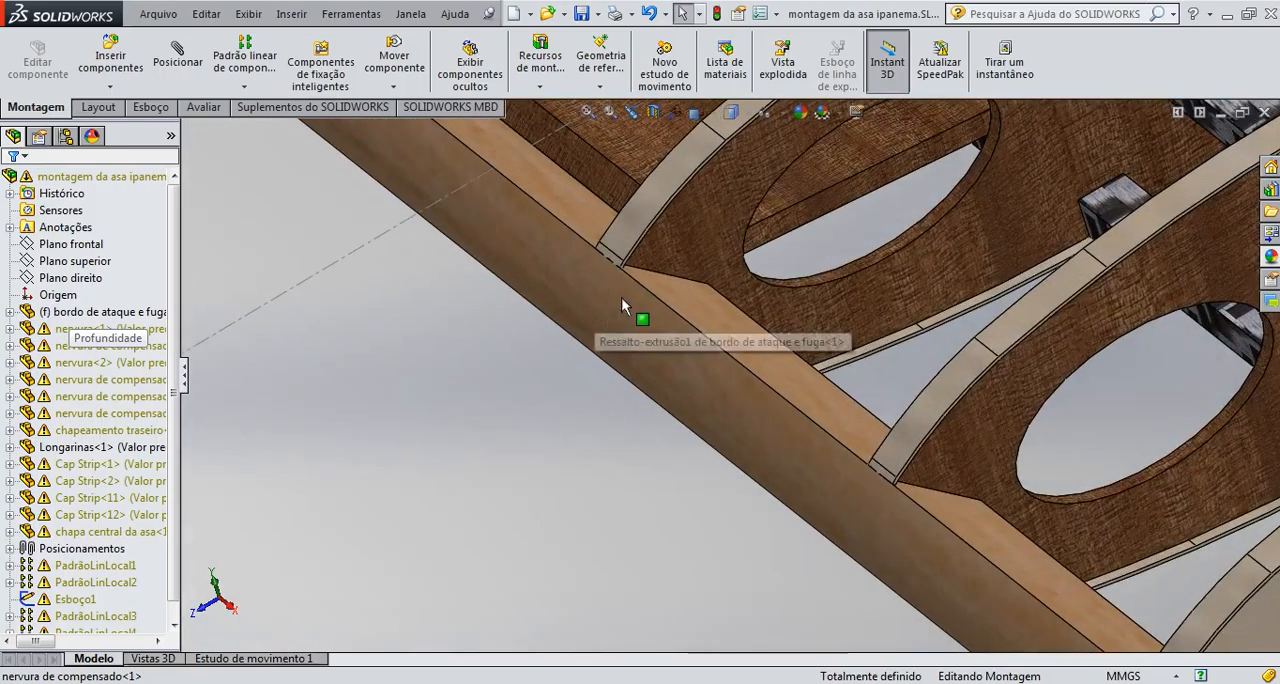
pyautogui.scroll(2, 614, 268)
pyautogui.scroll(-4, 645, 282)
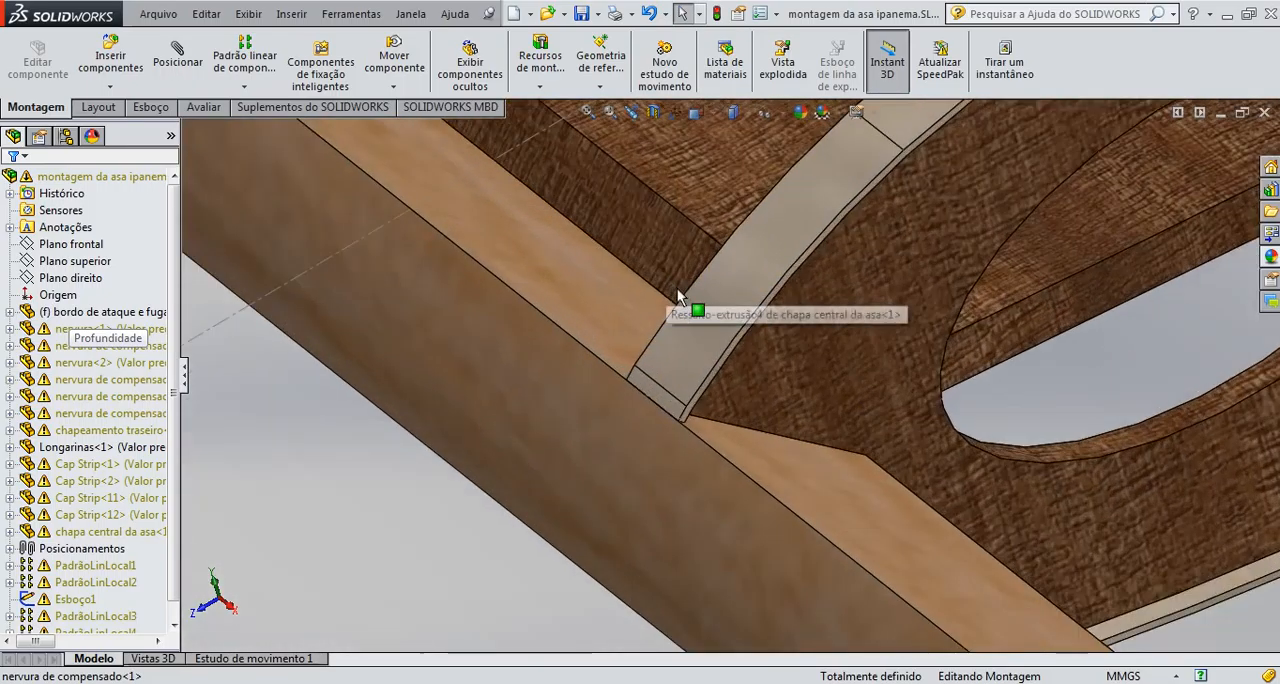
pyautogui.scroll(6, 674, 311)
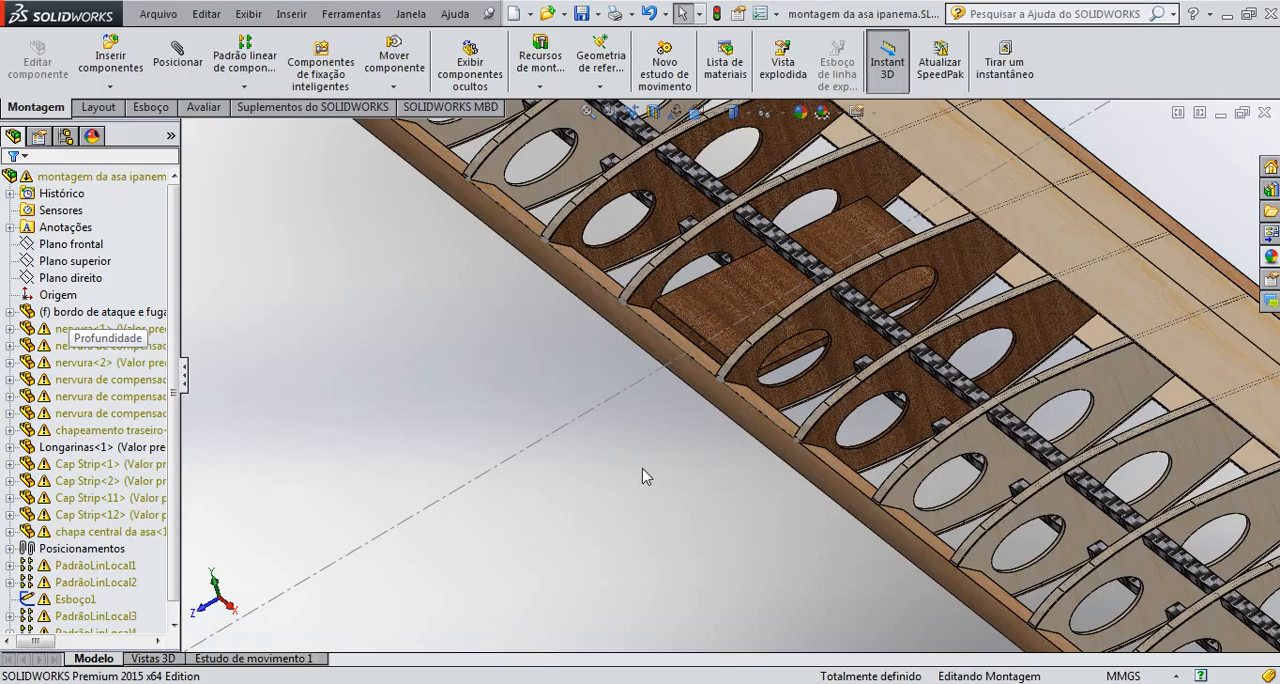
# Mate the plate's corner vertex coincident with the leading-edge notch's inner vertex on nervura de compensado<1> and close the mate command
pyautogui.scroll(-5, 642, 469)
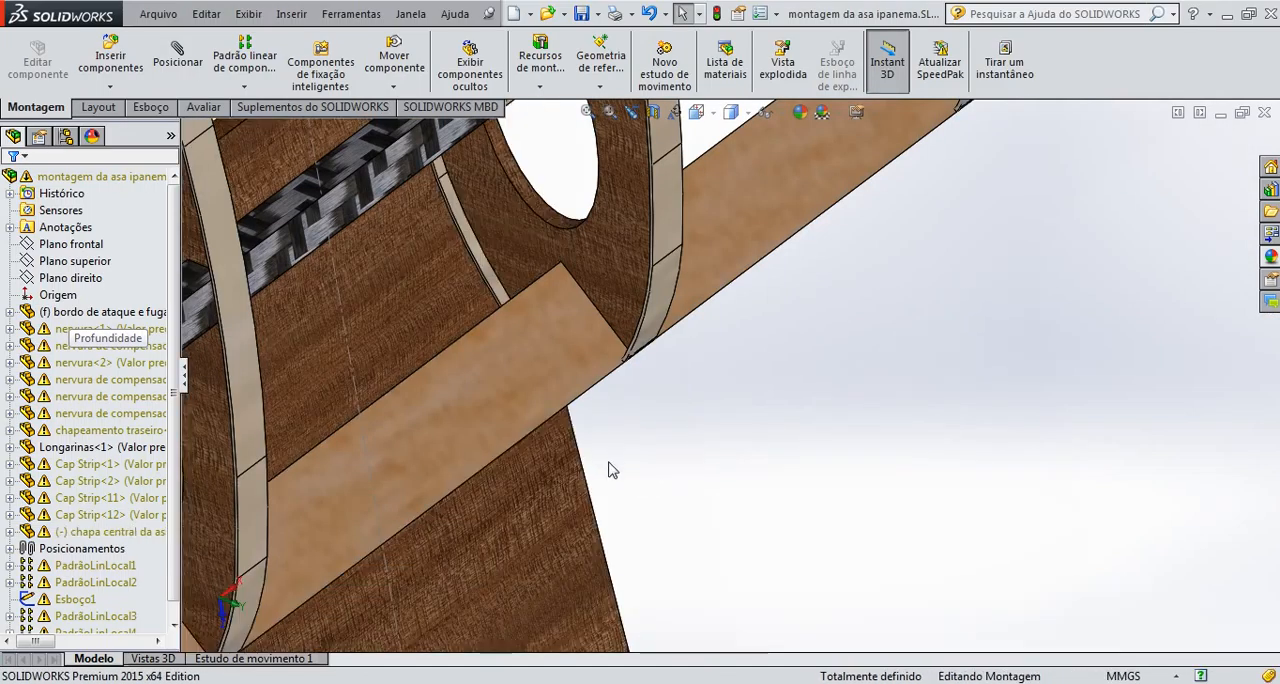
pyautogui.scroll(5, 666, 466)
pyautogui.moveTo(727, 494); pyautogui.dragTo(595, 468, button='middle')
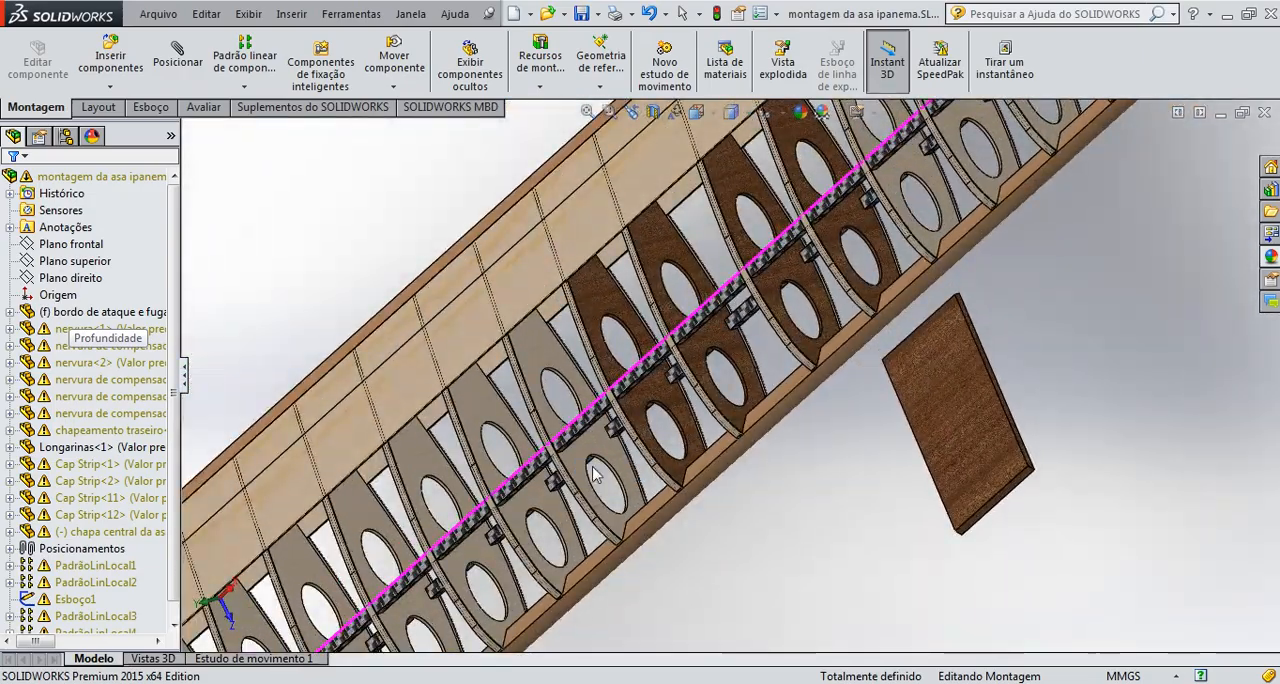
pyautogui.scroll(-2, 883, 475)
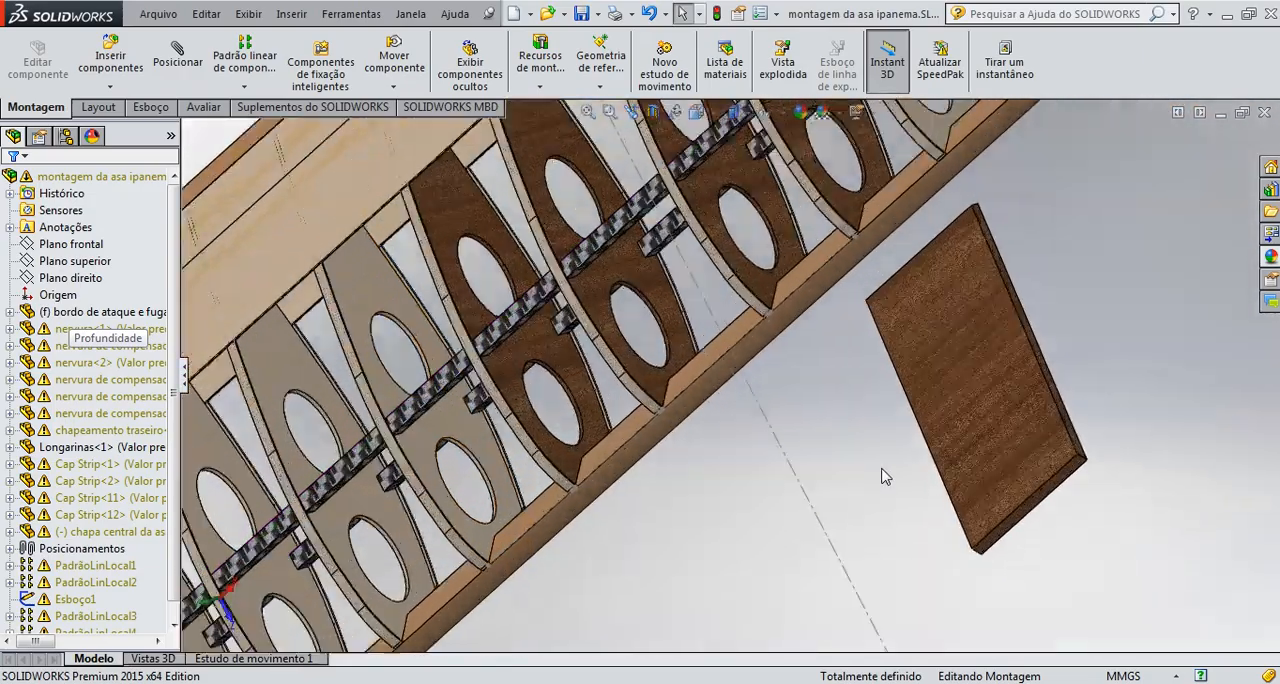
pyautogui.click(178, 52)
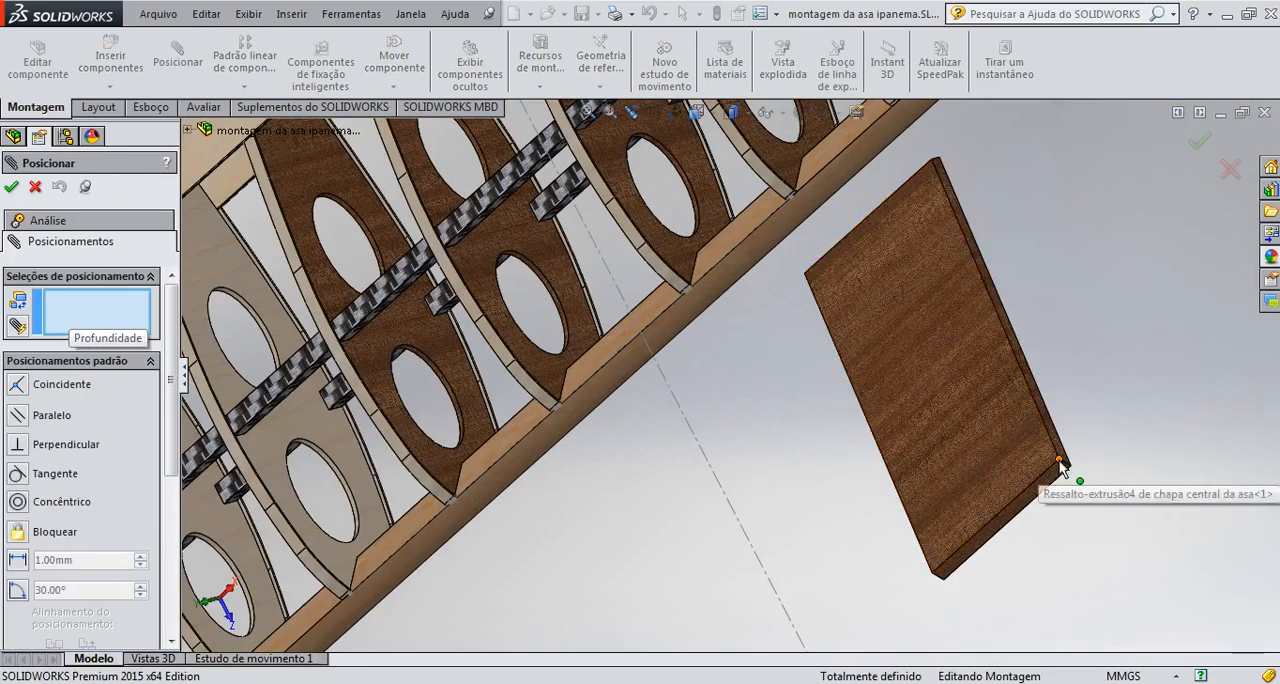
pyautogui.click(1063, 466)
pyautogui.scroll(3, 735, 416)
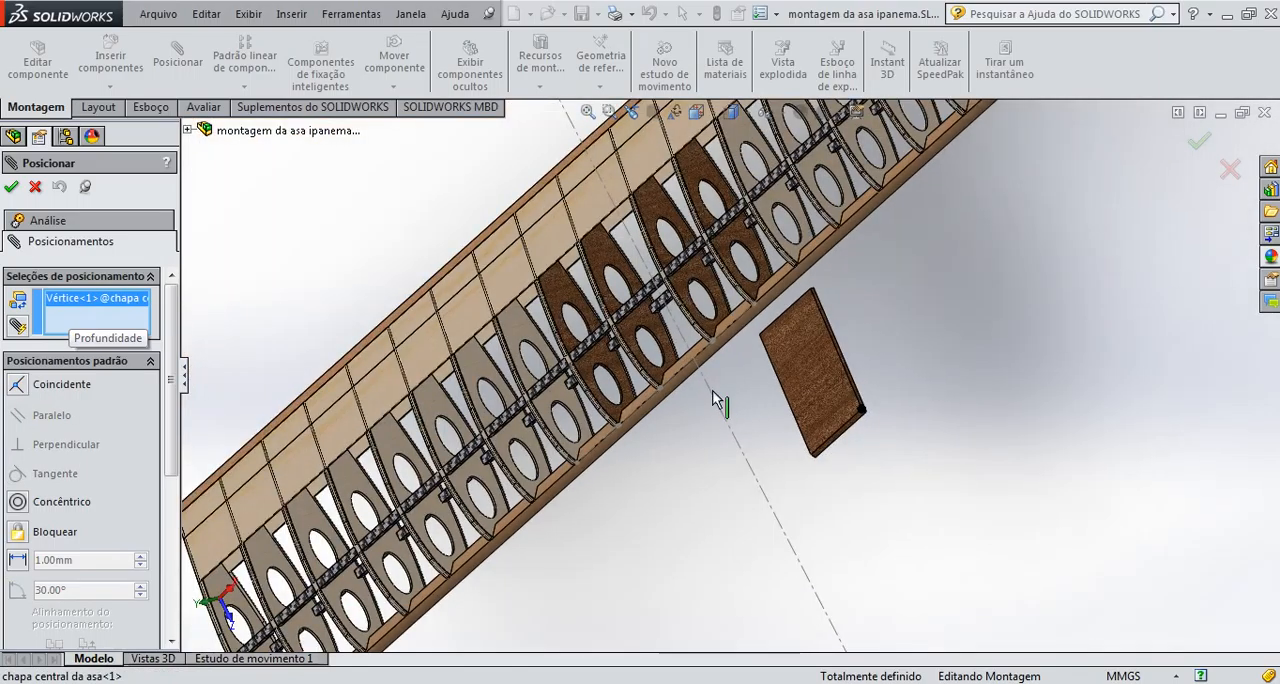
pyautogui.moveTo(750, 403); pyautogui.dragTo(795, 440, button='middle')
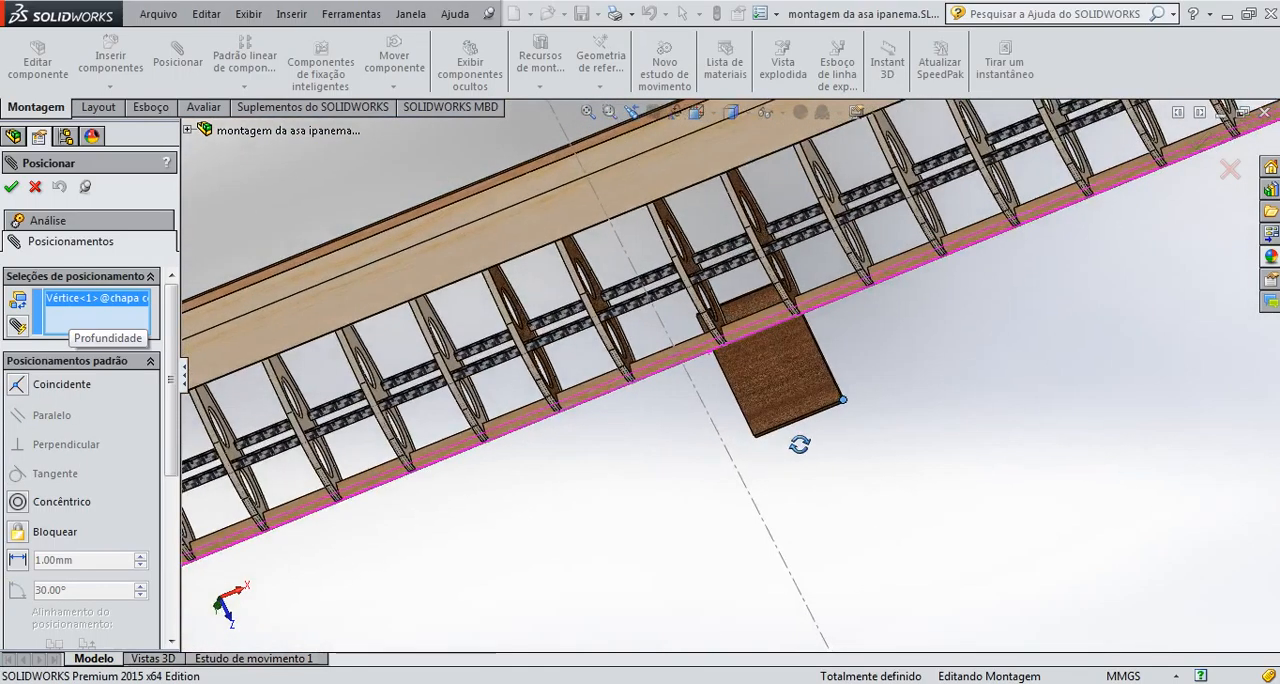
pyautogui.scroll(-5, 725, 340)
pyautogui.moveTo(685, 335); pyautogui.dragTo(708, 371, button='middle')
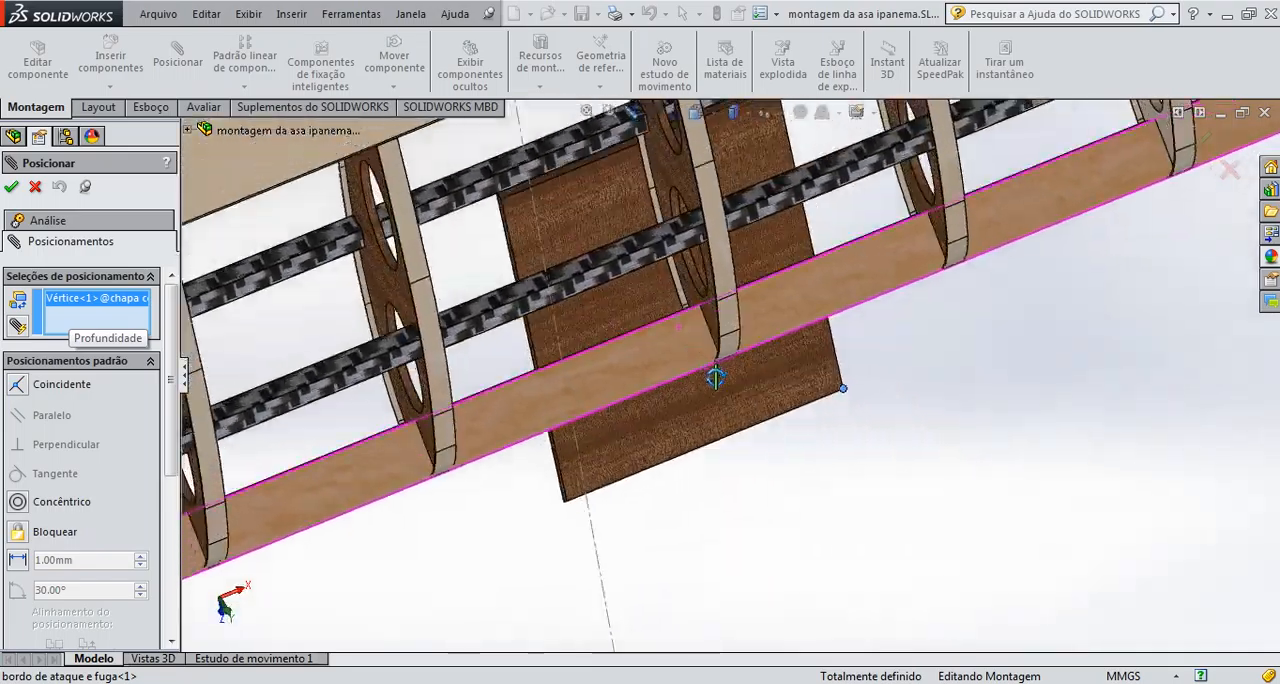
pyautogui.scroll(-6, 707, 322)
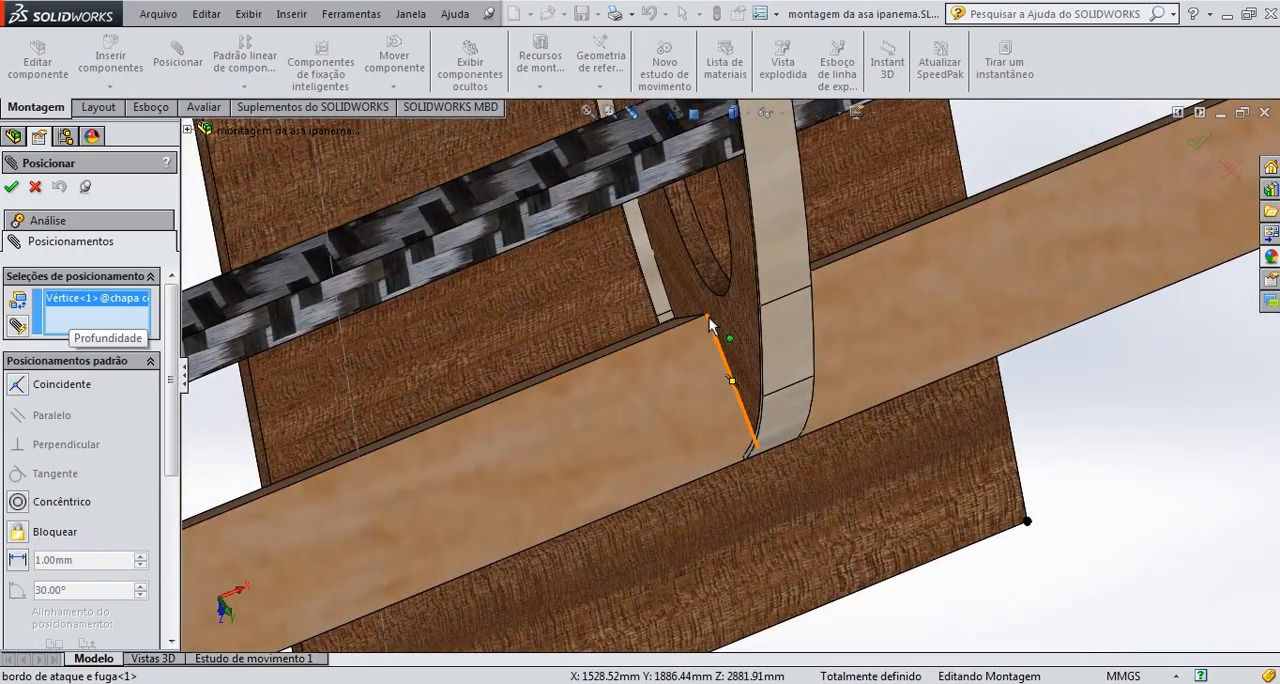
pyautogui.click(706, 317)
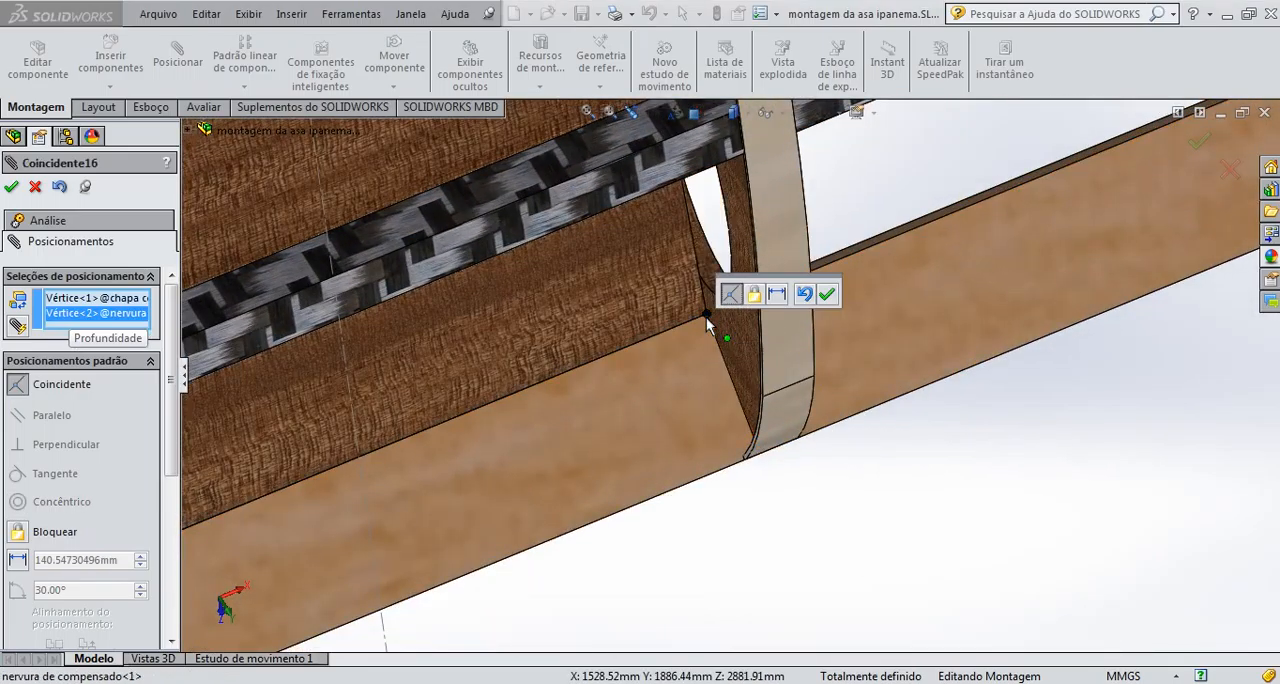
pyautogui.click(826, 295)
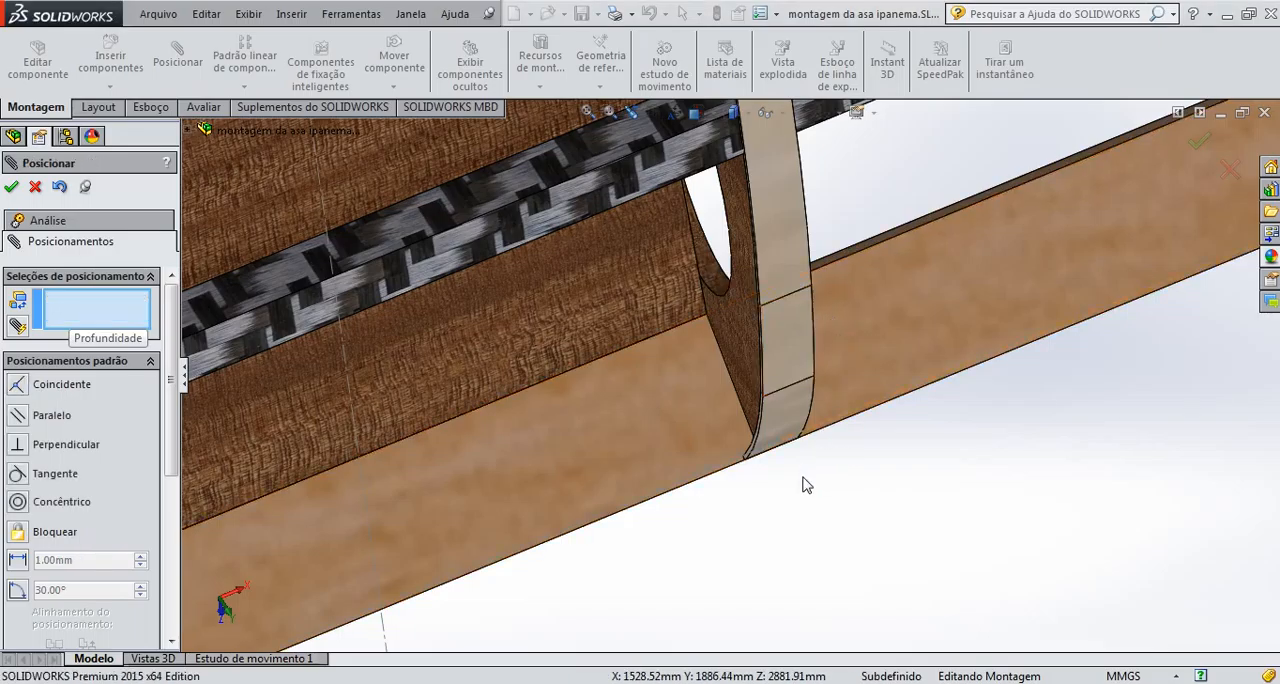
pyautogui.scroll(5, 810, 485)
pyautogui.moveTo(814, 491); pyautogui.dragTo(894, 469, button='middle')
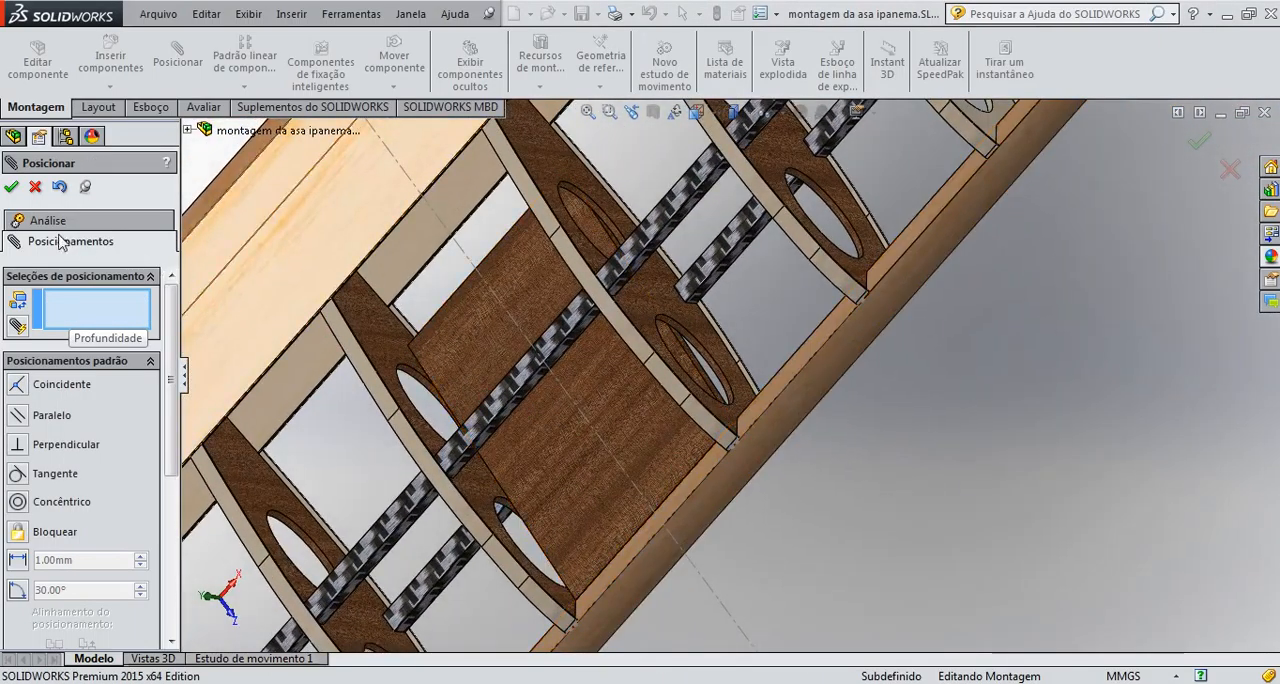
pyautogui.click(12, 188)
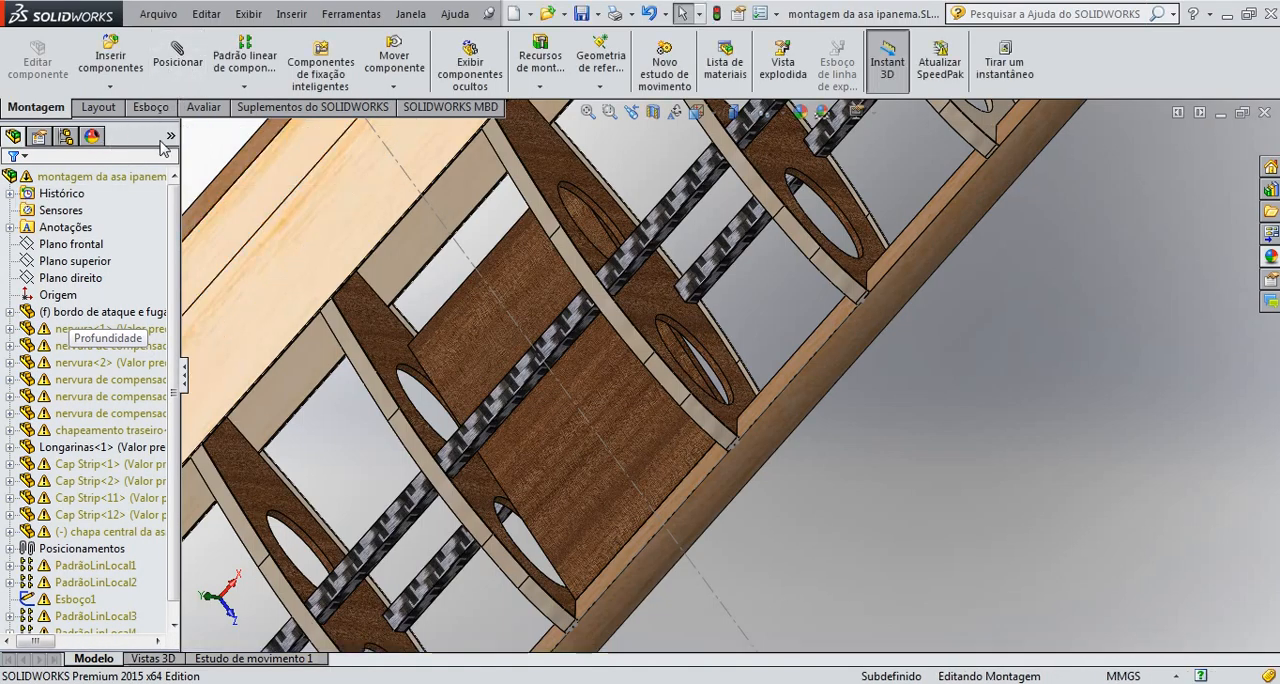
# Lock the whole chapa central da asa component to the bordo de ataque e fuga component and finish mating
pyautogui.click(178, 64)
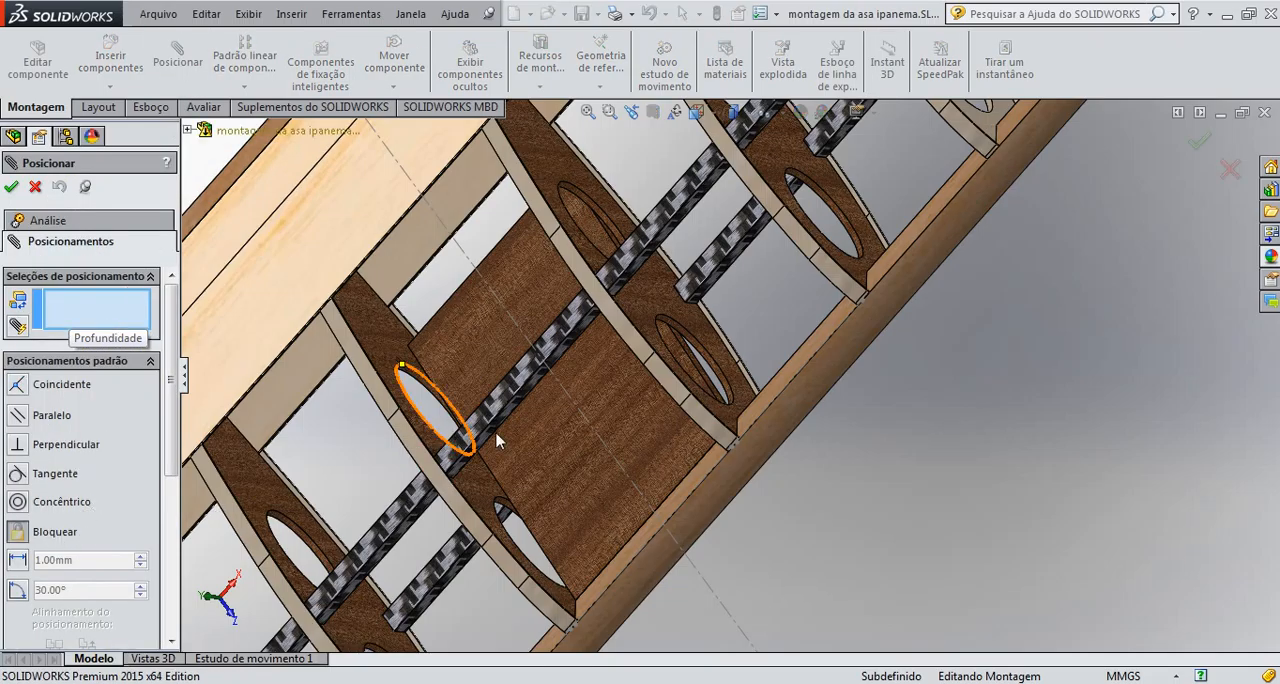
pyautogui.click(623, 404)
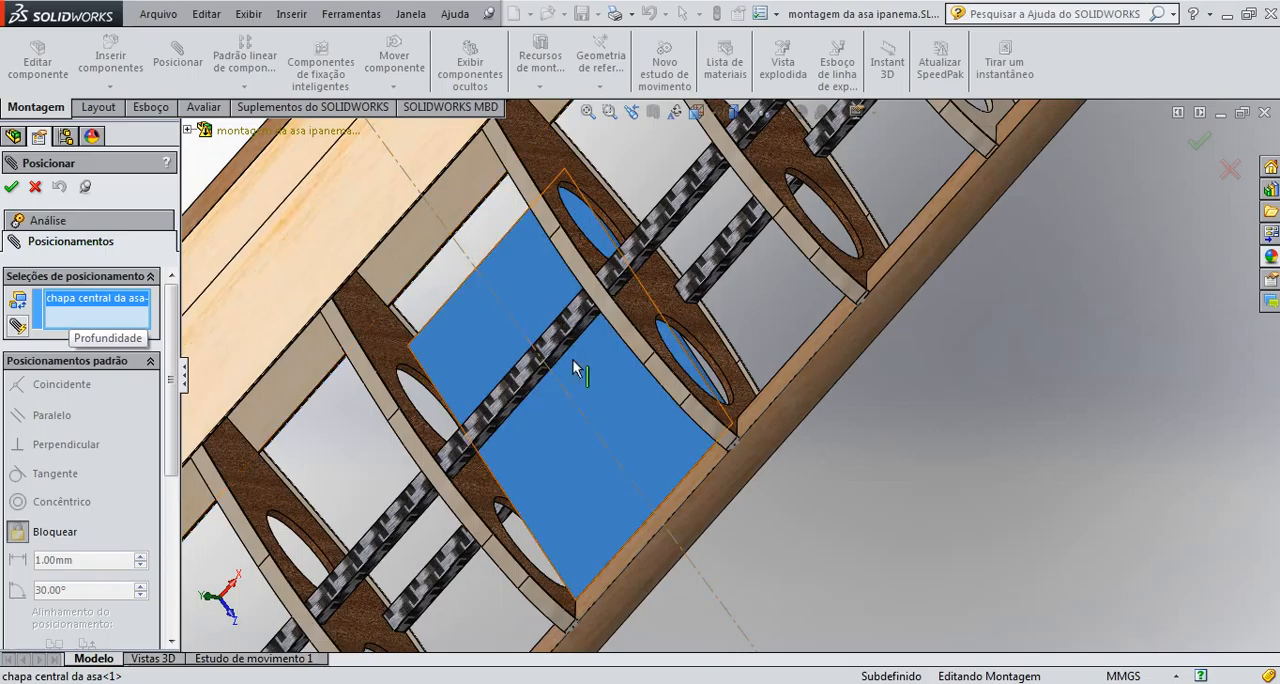
pyautogui.click(707, 490)
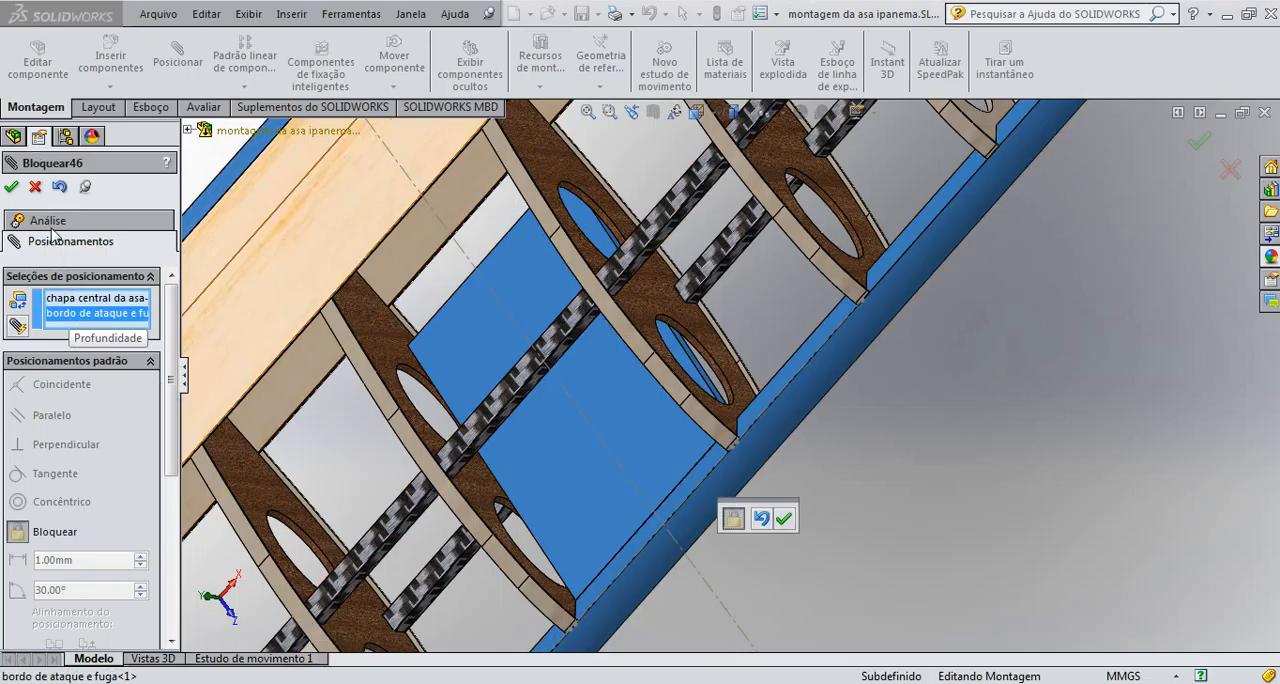
pyautogui.click(11, 187)
pyautogui.press('f')
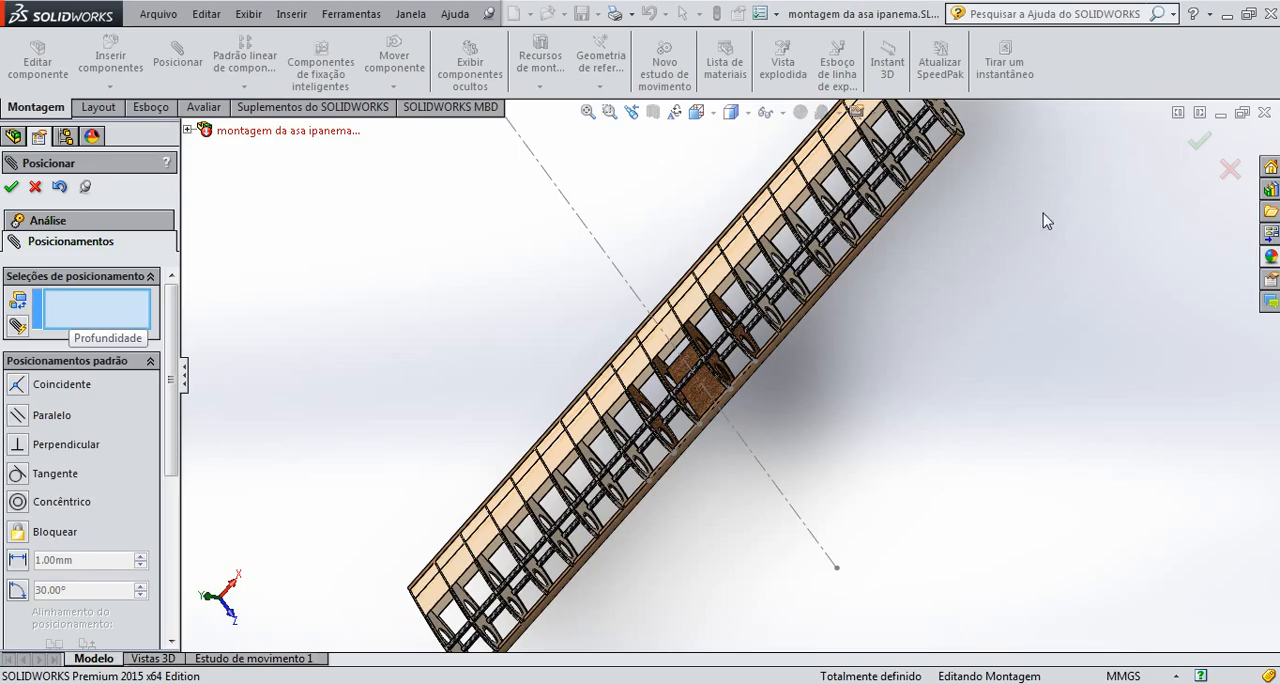
pyautogui.click(1203, 142)
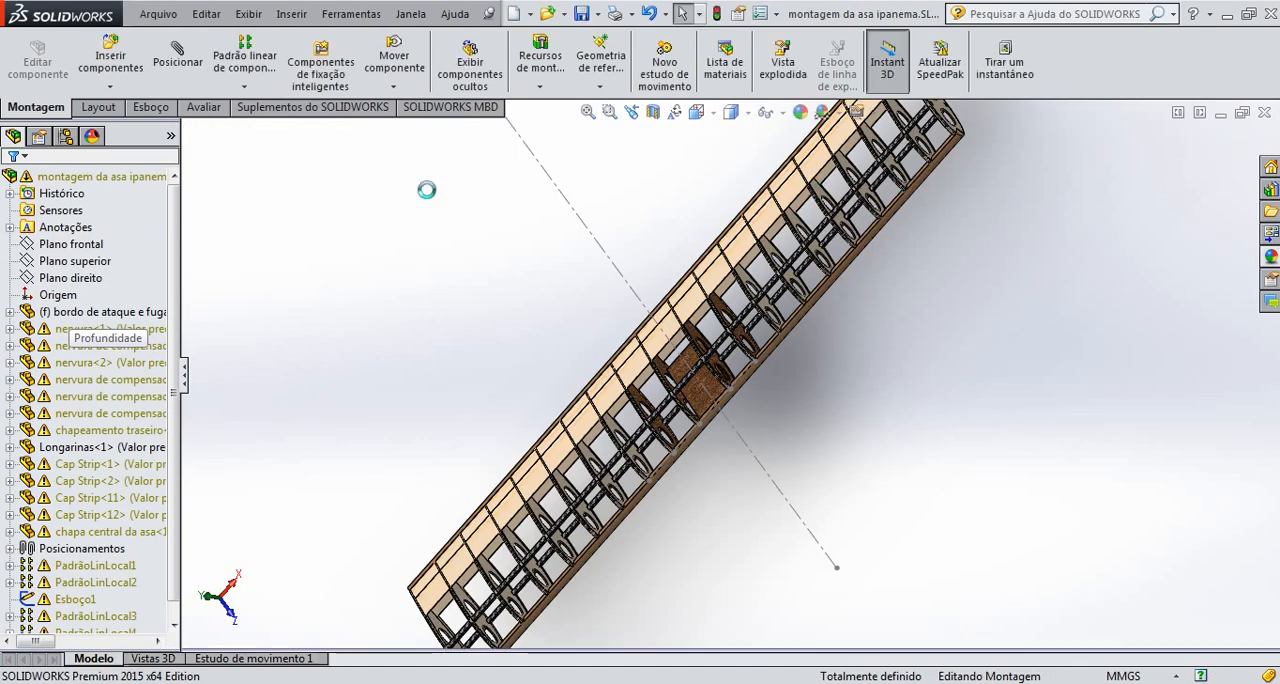
pyautogui.click(697, 112)
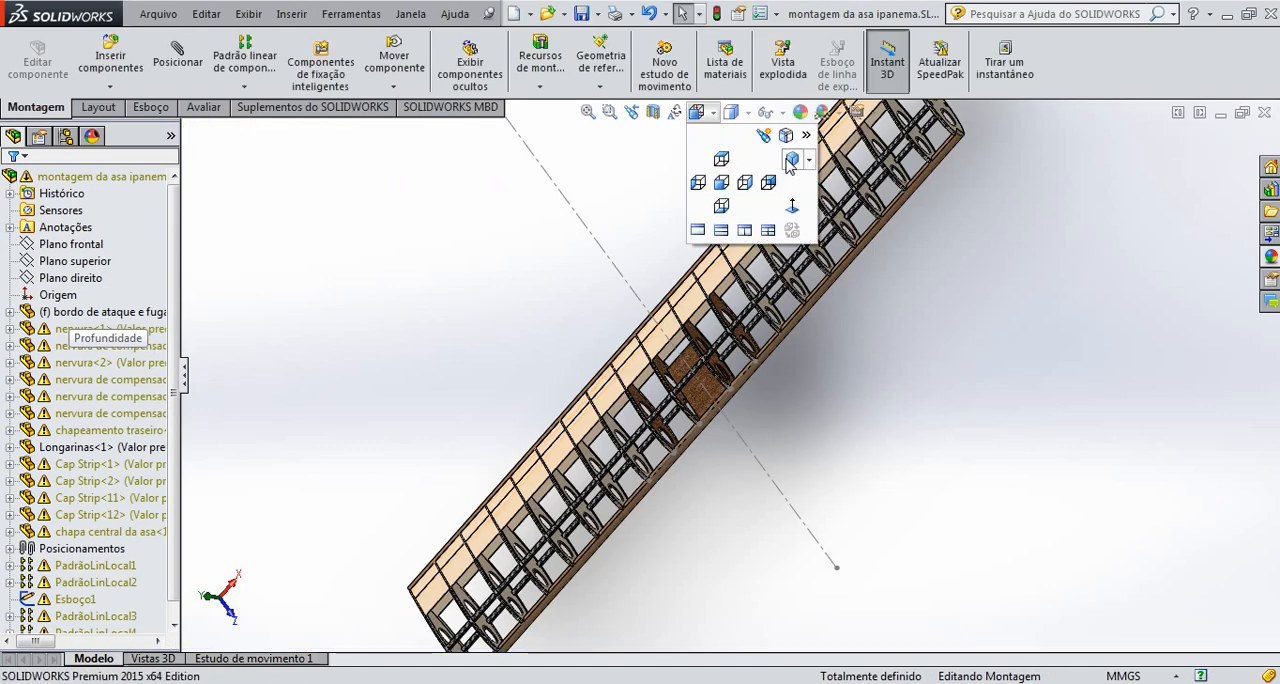